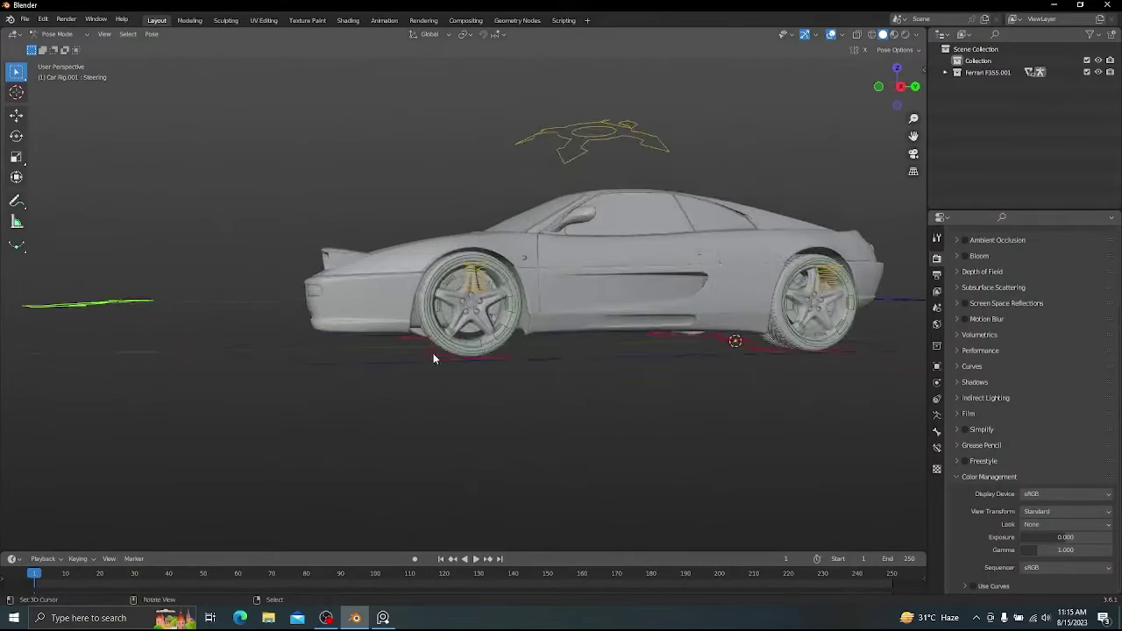
pyautogui.press('r')
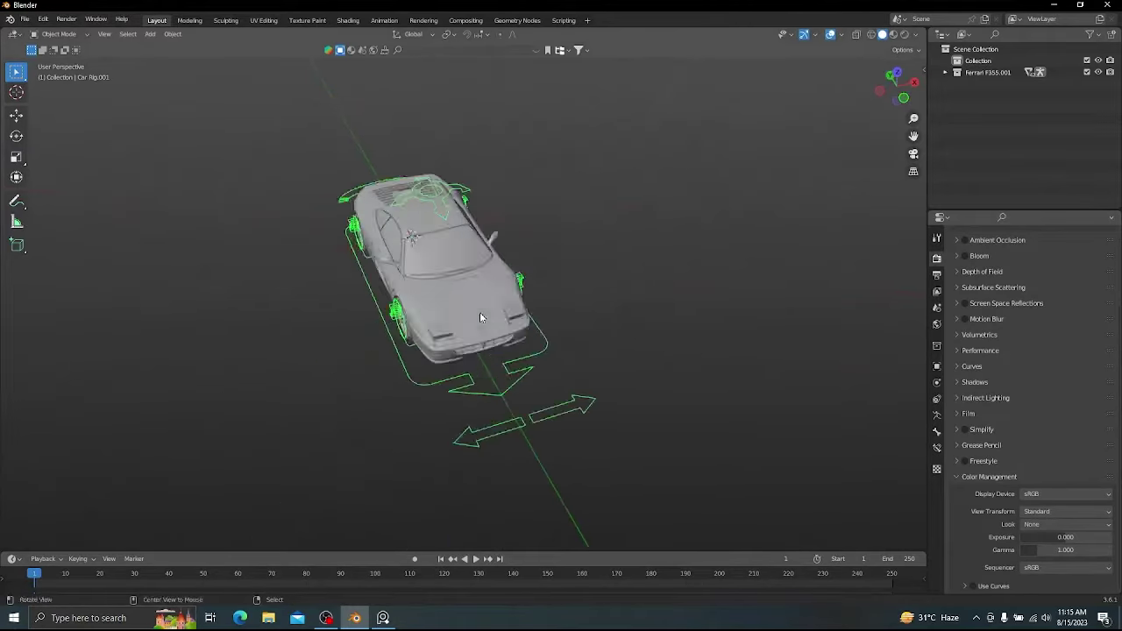
# - Add a path curve aligned with the Y axis in top view and shift its control points along Y toward the car's front
pyautogui.press('KP_7')
pyautogui.hotkey('shift', 'a')
pyautogui.moveTo(500, 231)
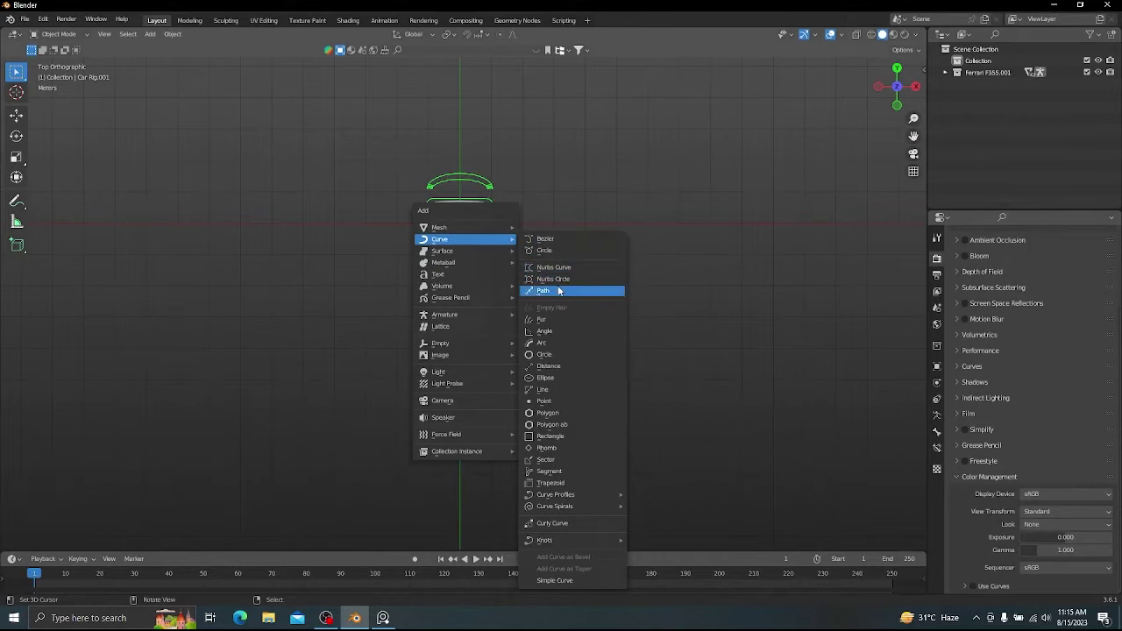
pyautogui.click(558, 290)
pyautogui.scroll(1, 565, 284)
pyautogui.press('Tab')
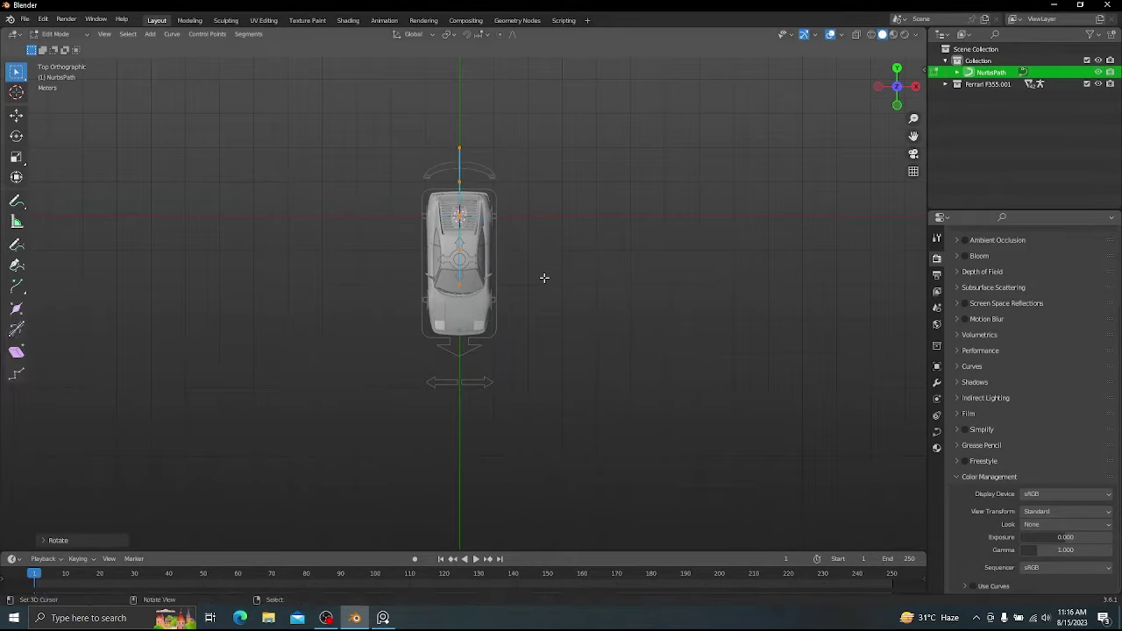
pyautogui.press('g')
pyautogui.press('y')
pyautogui.click(531, 346)
# - Move the path's last two control points far ahead of the car and toward negative X to begin a curve
pyautogui.scroll(-2, 535, 368)
pyautogui.keyDown('shift'); pyautogui.moveTo(537, 399); pyautogui.dragTo(651, 184, button='middle'); pyautogui.keyUp('shift')
pyautogui.moveTo(576, 114); pyautogui.dragTo(192, 372, button='right')
pyautogui.keyDown('shift'); pyautogui.moveTo(395, 263); pyautogui.dragTo(436, 355, button='middle'); pyautogui.keyUp('shift')
pyautogui.moveTo(617, 184); pyautogui.dragTo(379, 454, button='right')
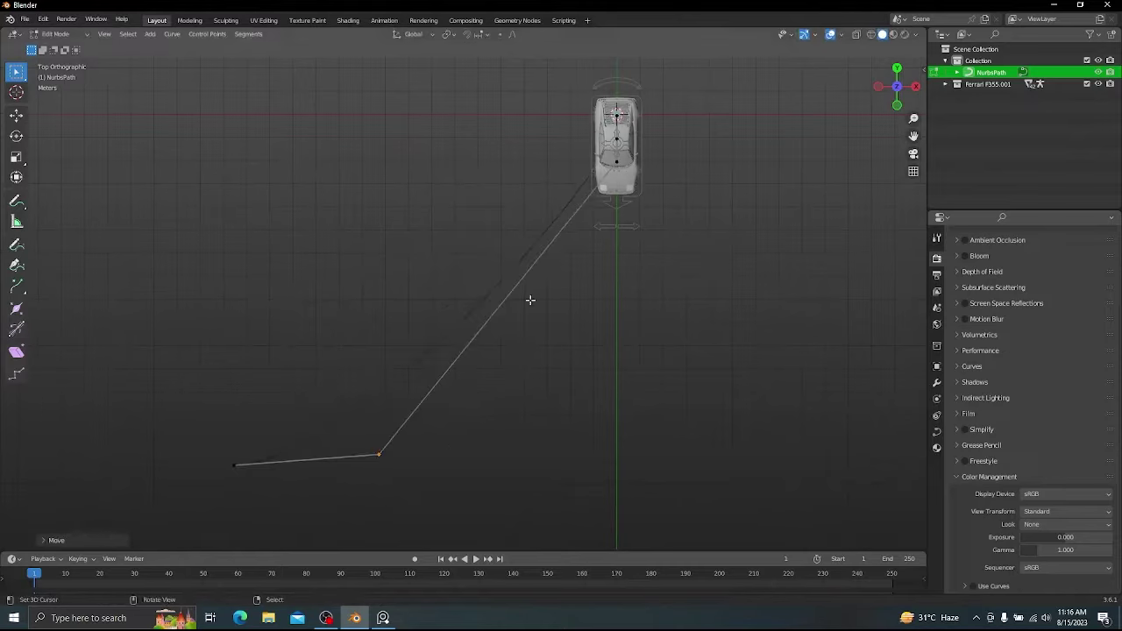
# - Reposition the path's second and third control points ahead of the car to round the bend smoothly
pyautogui.moveTo(601, 151); pyautogui.dragTo(712, 280)
pyautogui.press('g')
pyautogui.click(626, 523)
pyautogui.moveTo(598, 130); pyautogui.dragTo(708, 213)
pyautogui.press('g')
pyautogui.click(721, 411)
pyautogui.press('Tab')
pyautogui.press('Tab')
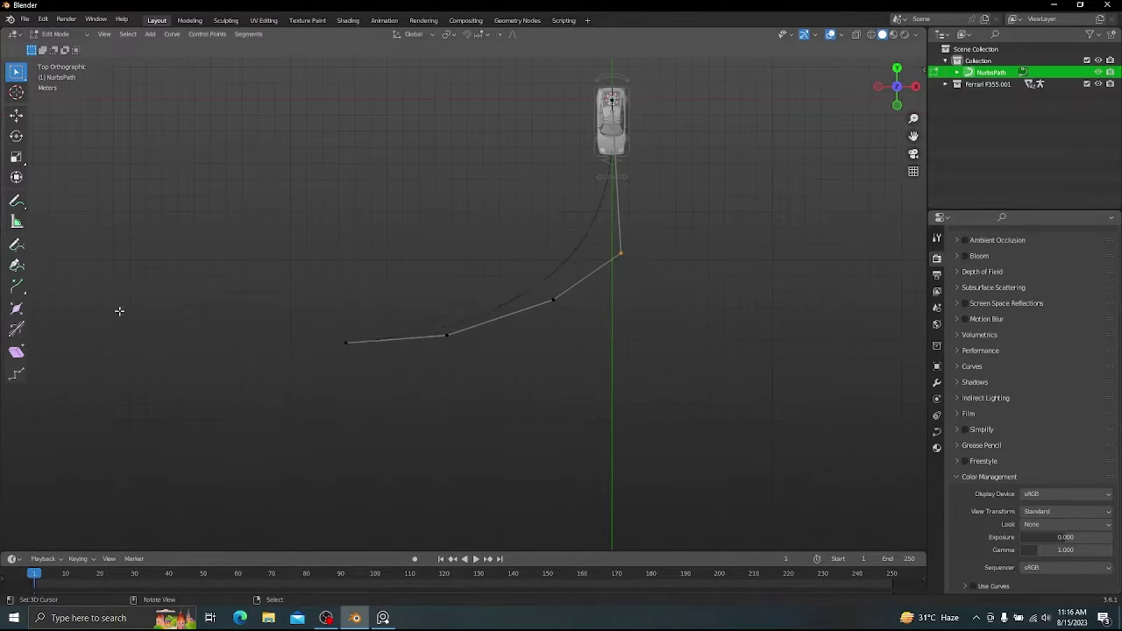
# - Spread the path's four outer control points farther from the car to lengthen and widen the bend
pyautogui.click(129, 461)
pyautogui.press('g')
pyautogui.click(270, 488)
pyautogui.press('g')
pyautogui.click(479, 528)
pyautogui.press('g')
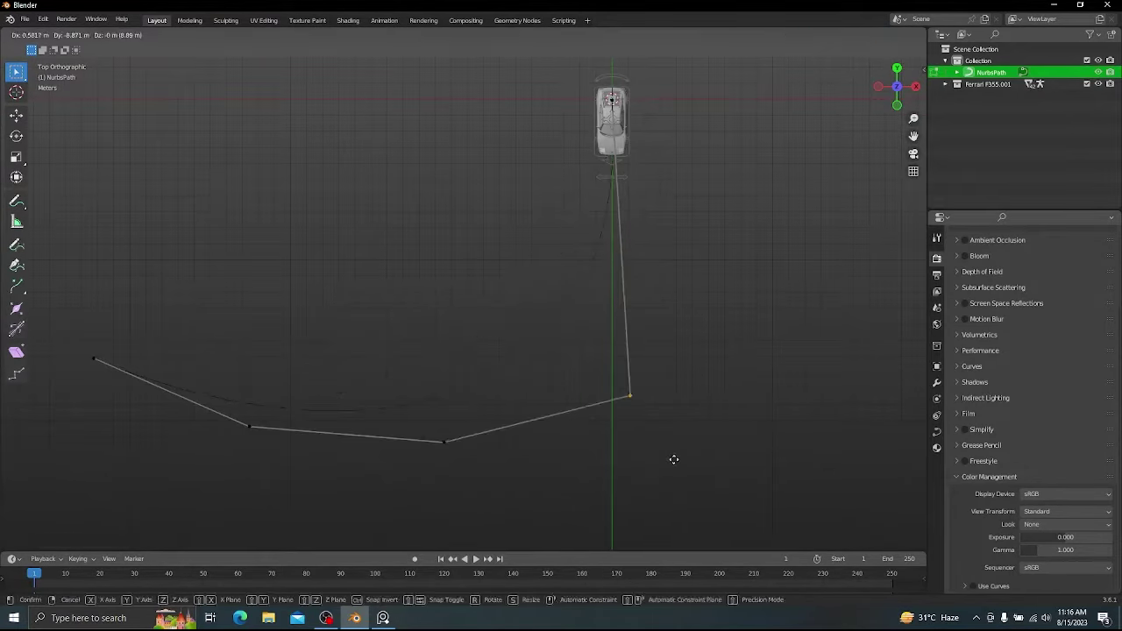
pyautogui.click(673, 460)
# - Extend the path from its far end with more control points, curving it back into a large U-shaped turn
pyautogui.press('Tab')
pyautogui.moveTo(611, 282); pyautogui.dragTo(546, 229, button='middle')
pyautogui.press('`')
pyautogui.click(556, 147)
pyautogui.press('Tab')
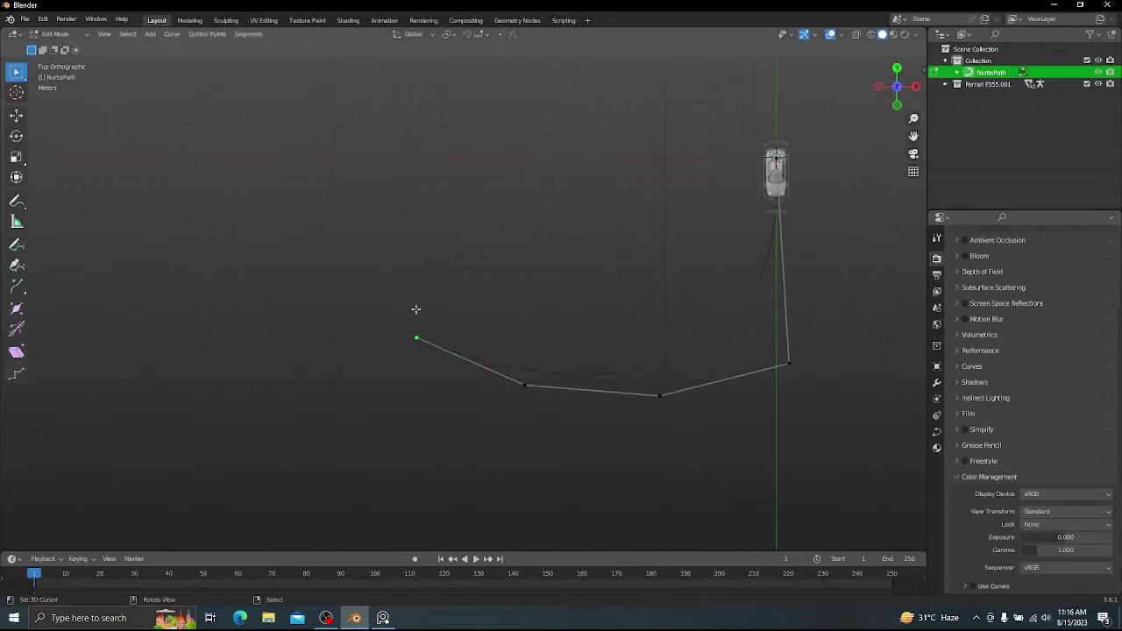
pyautogui.keyDown('shift'); pyautogui.moveTo(416, 309); pyautogui.dragTo(416, 370, button='middle'); pyautogui.keyUp('shift')
pyautogui.moveTo(430, 412); pyautogui.dragTo(426, 411, button='right')
pyautogui.press('Tab')
pyautogui.scroll(-3, 546, 267)
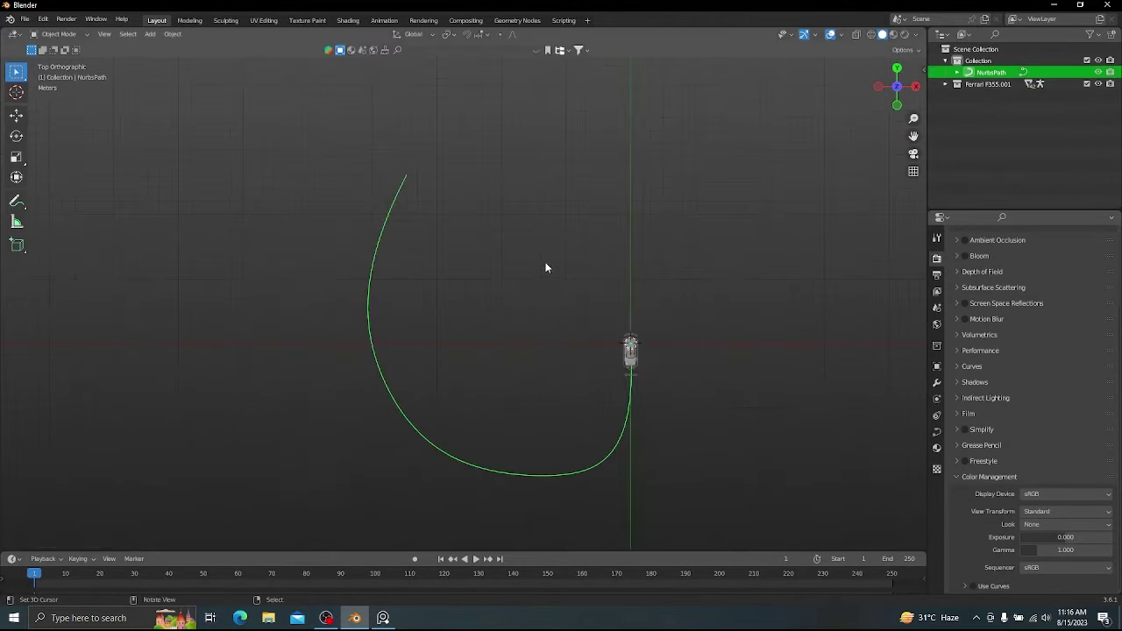
pyautogui.press('Tab')
pyautogui.click(467, 440)
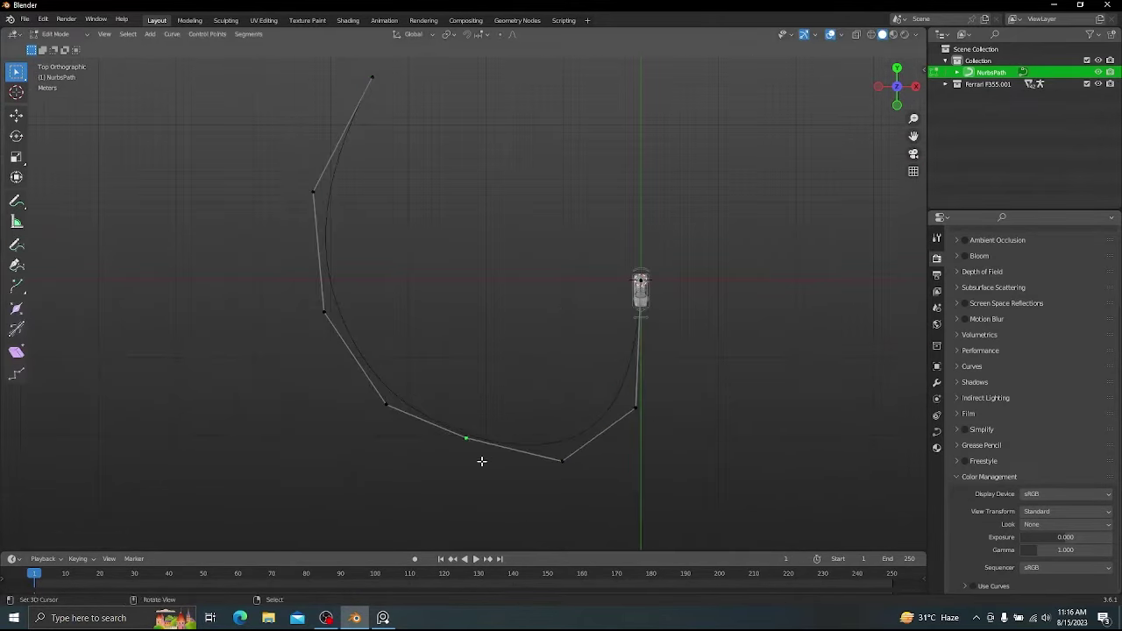
# - Put the car rig in Pose Mode, select its Root bone and try moving the car with it
pyautogui.scroll(6, 333, 257)
pyautogui.keyDown('shift'); pyautogui.moveTo(361, 273); pyautogui.dragTo(489, 308, button='middle'); pyautogui.keyUp('shift')
pyautogui.scroll(5, 492, 312)
pyautogui.rightClick(561, 355)
pyautogui.hotkey('ctrl', 'Tab')
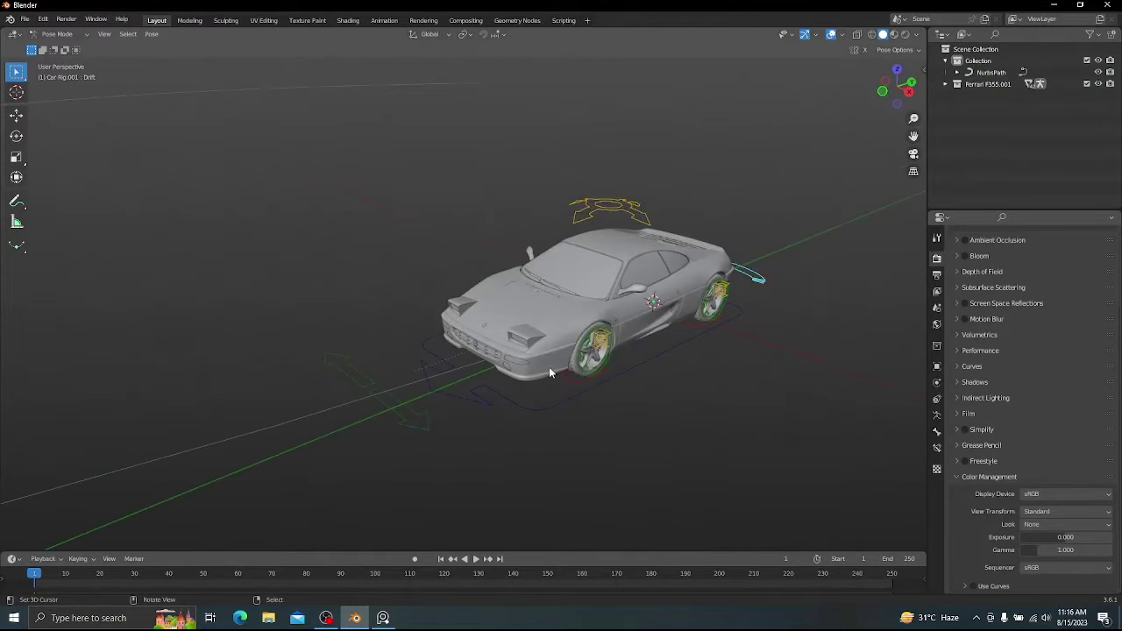
pyautogui.rightClick(547, 403)
pyautogui.press('g')
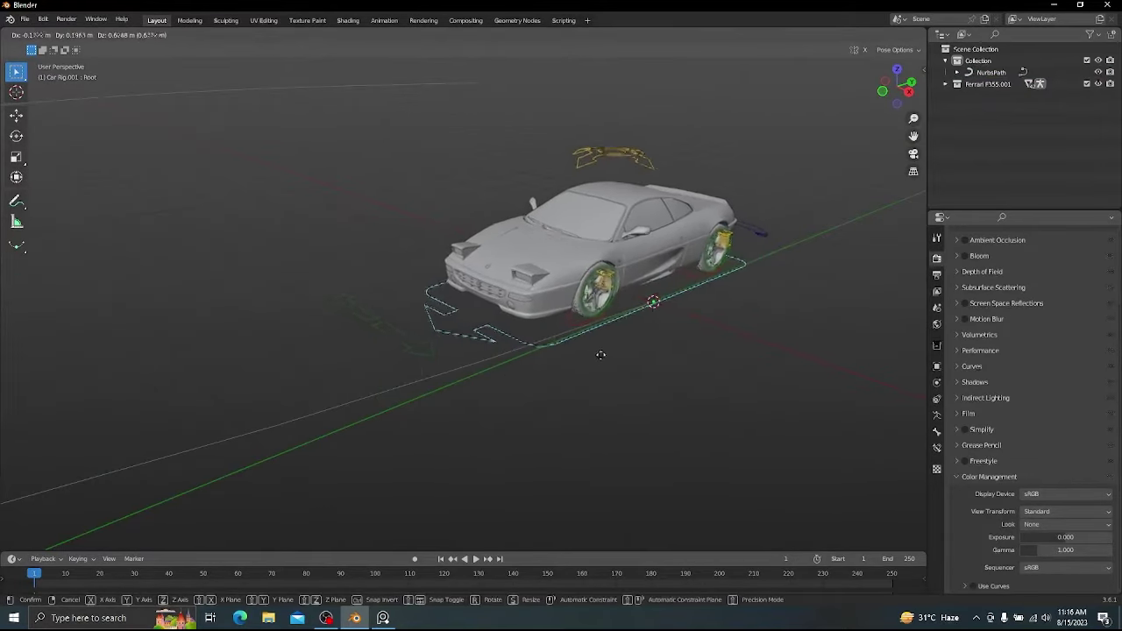
pyautogui.rightClick(611, 352)
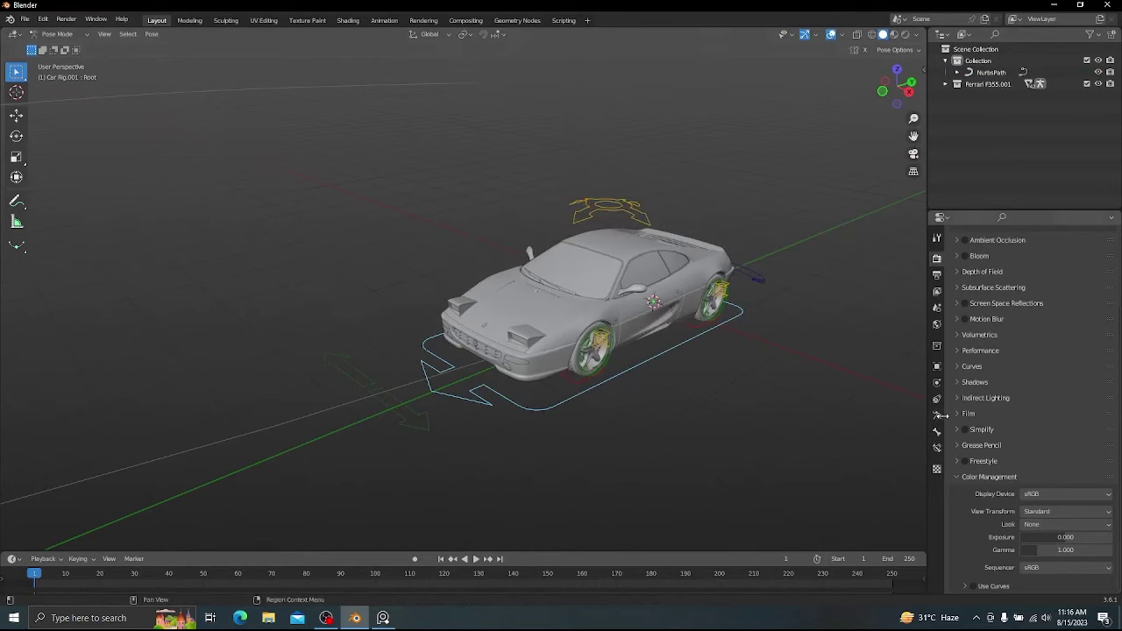
# - Add a Follow Path object constraint to the car rig with NurbsPath as target, and return to Object Mode
pyautogui.click(937, 384)
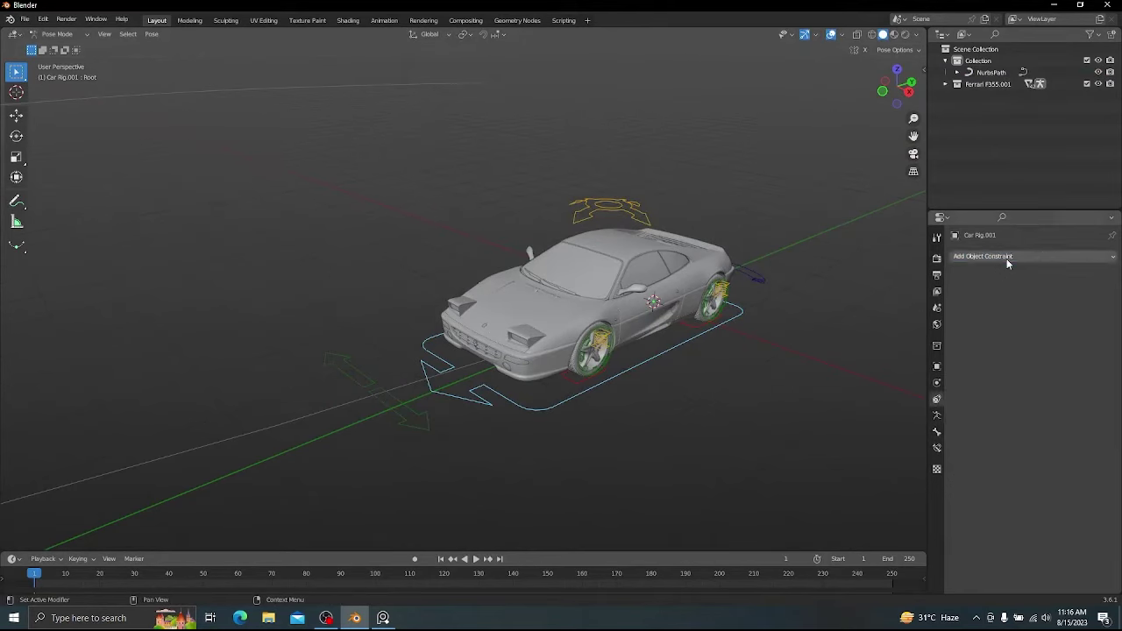
pyautogui.click(1006, 257)
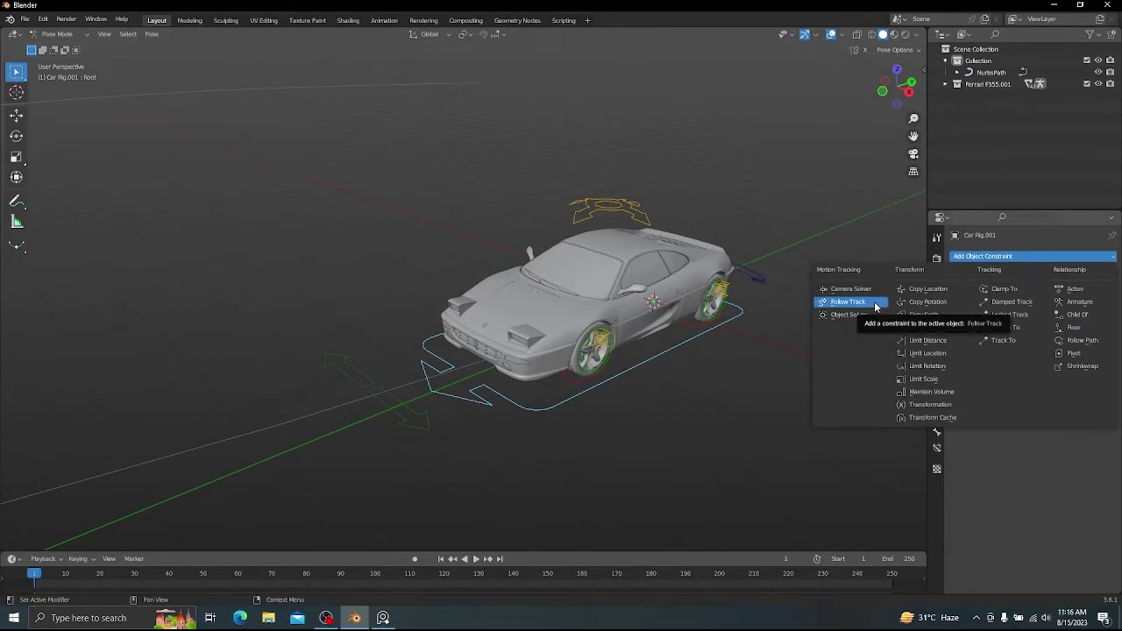
pyautogui.click(1085, 341)
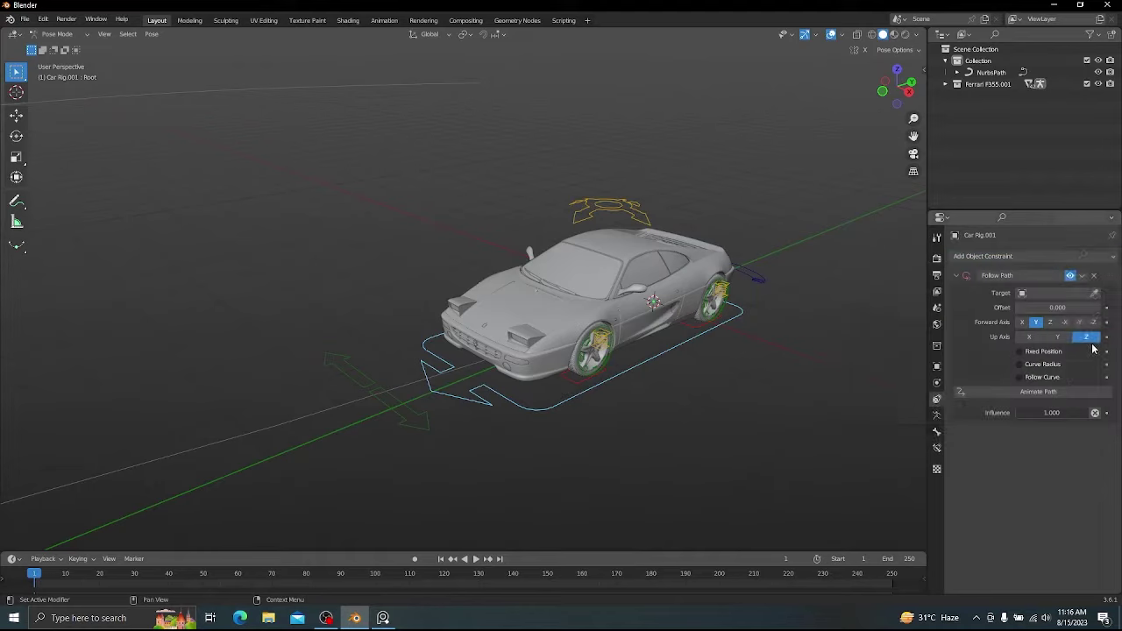
pyautogui.click(1071, 292)
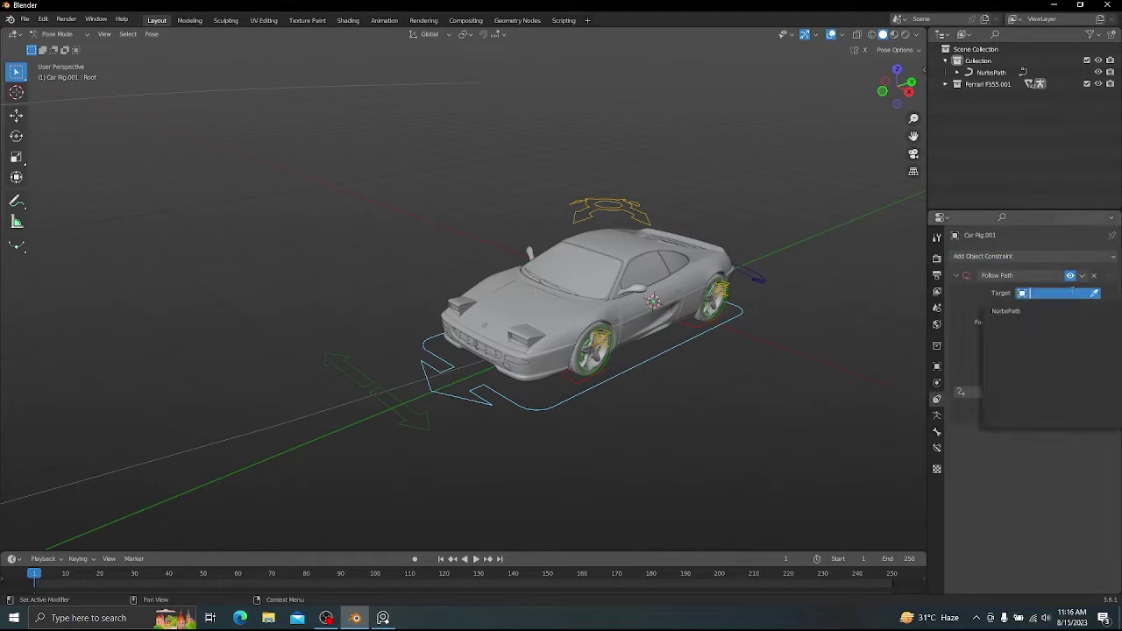
pyautogui.click(1052, 311)
pyautogui.hotkey('ctrl', 'Tab')
pyautogui.scroll(-3, 600, 312)
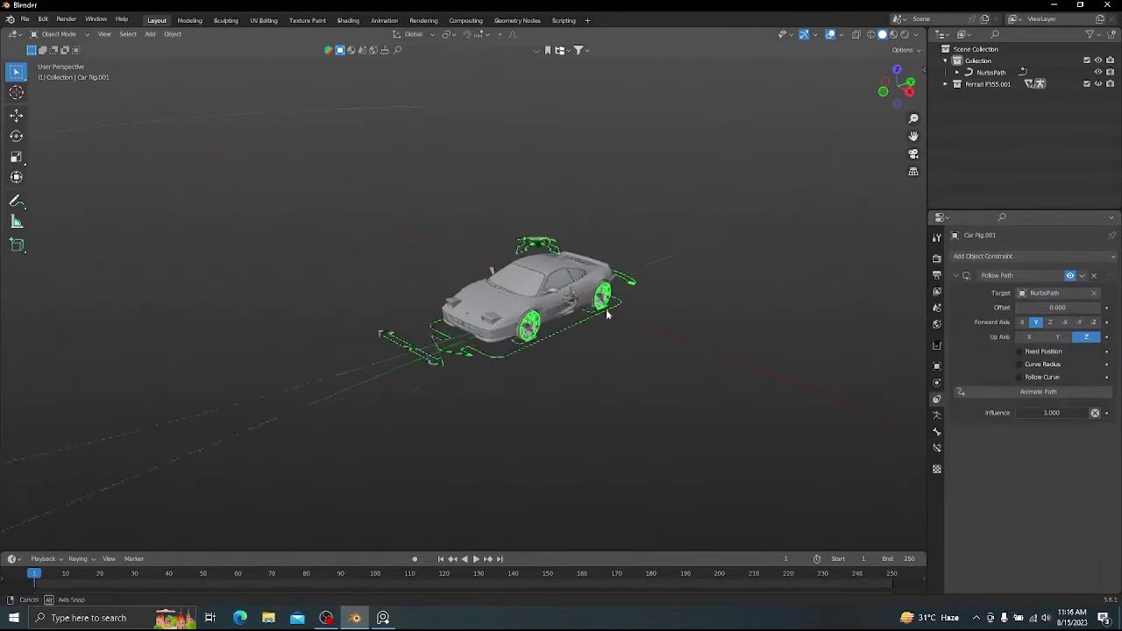
# - Enable Follow Curve on the constraint, test the car's travel with the Offset value, and reset Offset to 0
pyautogui.moveTo(607, 310); pyautogui.dragTo(655, 367, button='middle')
pyautogui.moveTo(424, 372); pyautogui.dragTo(701, 319, button='middle')
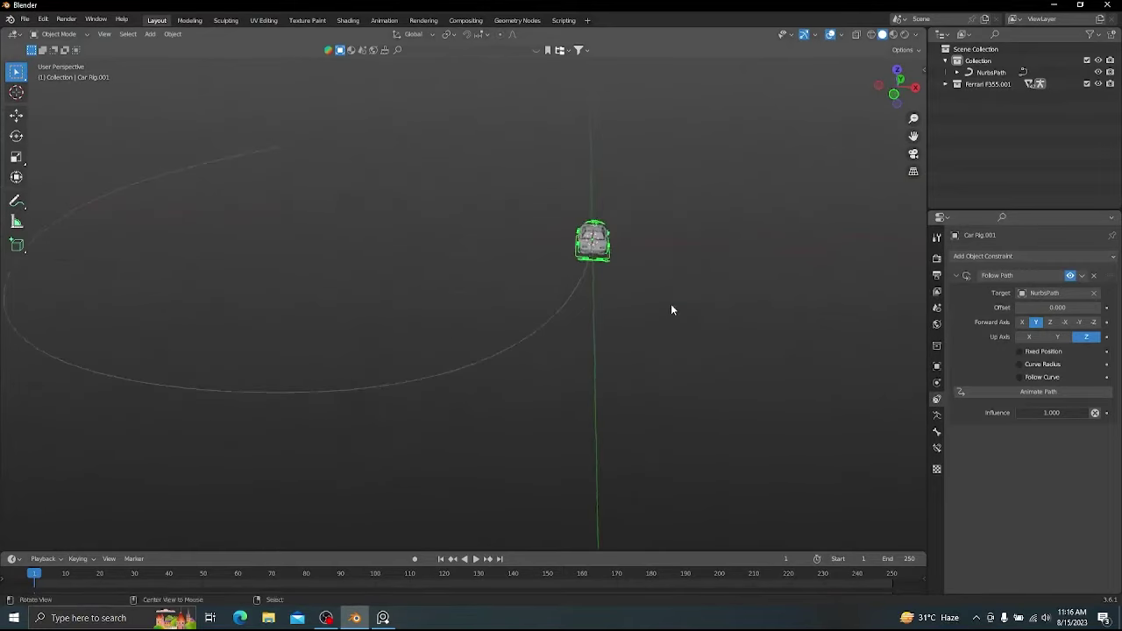
pyautogui.click(1032, 379)
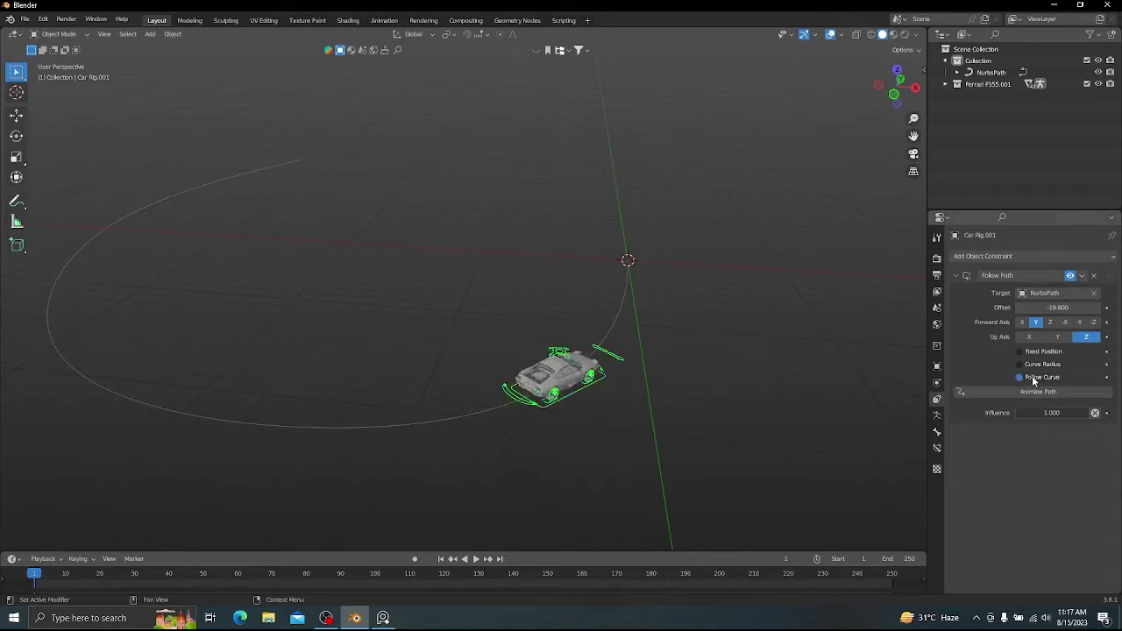
pyautogui.moveTo(1058, 308); pyautogui.dragTo(1085, 307)
pyautogui.click(1068, 307)
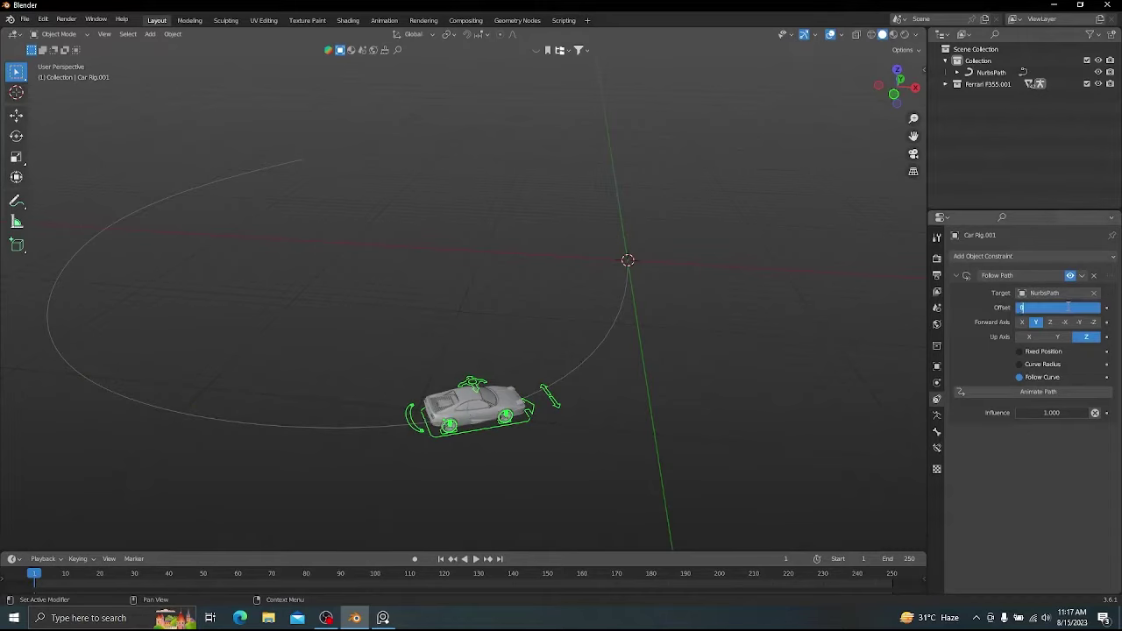
# - Rotate the car rig to face forward along the path and vary the Offset to check its travel
pyautogui.moveTo(588, 305); pyautogui.dragTo(699, 358, button='middle')
pyautogui.press('r')
pyautogui.press('Return')
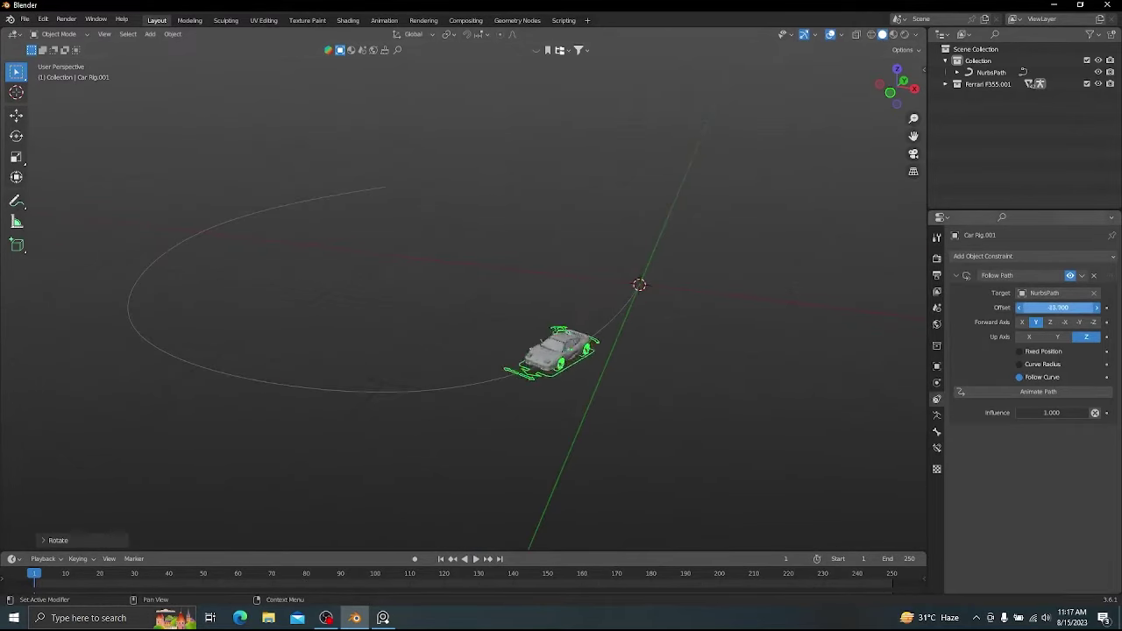
pyautogui.moveTo(1057, 308); pyautogui.dragTo(1039, 308)
# - Create a new collection and add a plane to it, enlarged to cover the area around the path
pyautogui.click(983, 105)
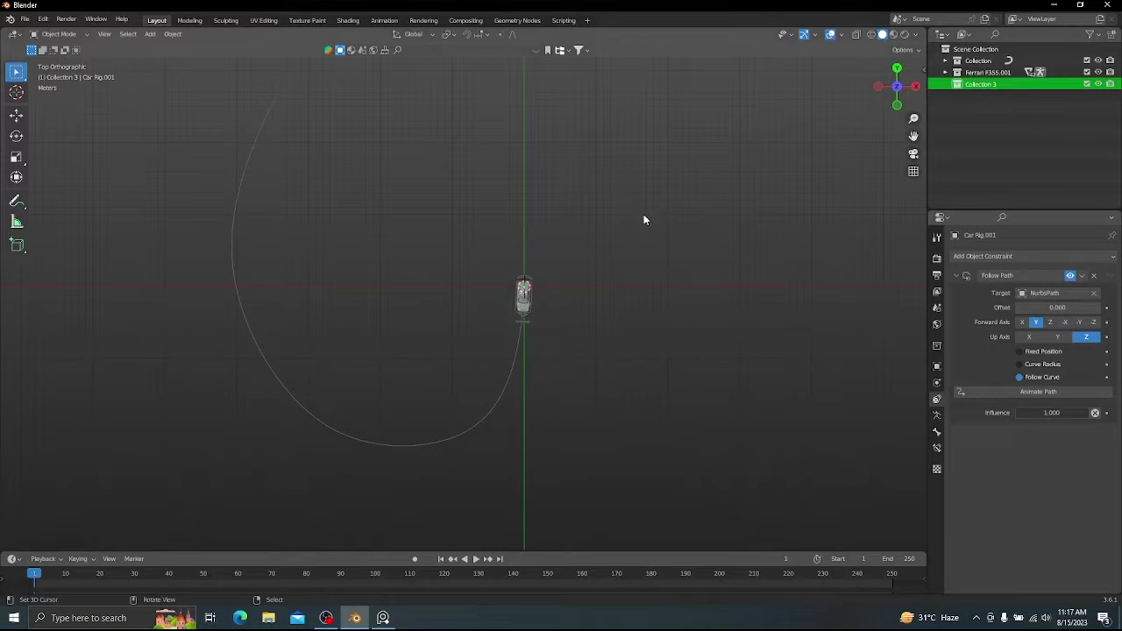
pyautogui.hotkey('shift', 'a')
pyautogui.moveTo(491, 209)
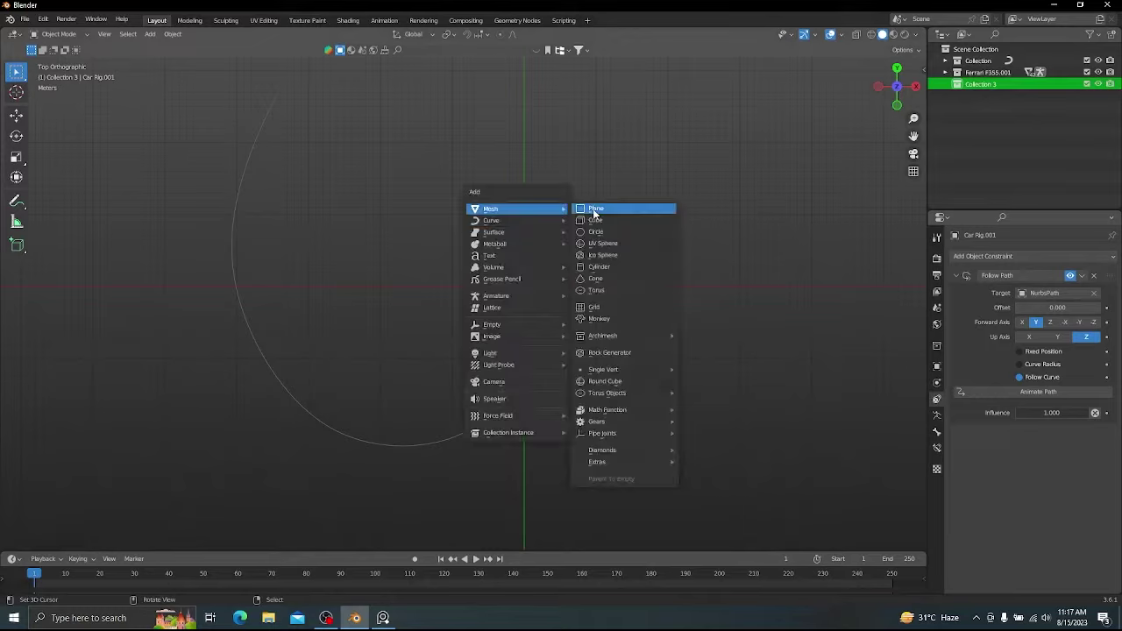
pyautogui.click(595, 211)
pyautogui.scroll(-3, 605, 284)
pyautogui.press('s')
pyautogui.scroll(-2, 613, 303)
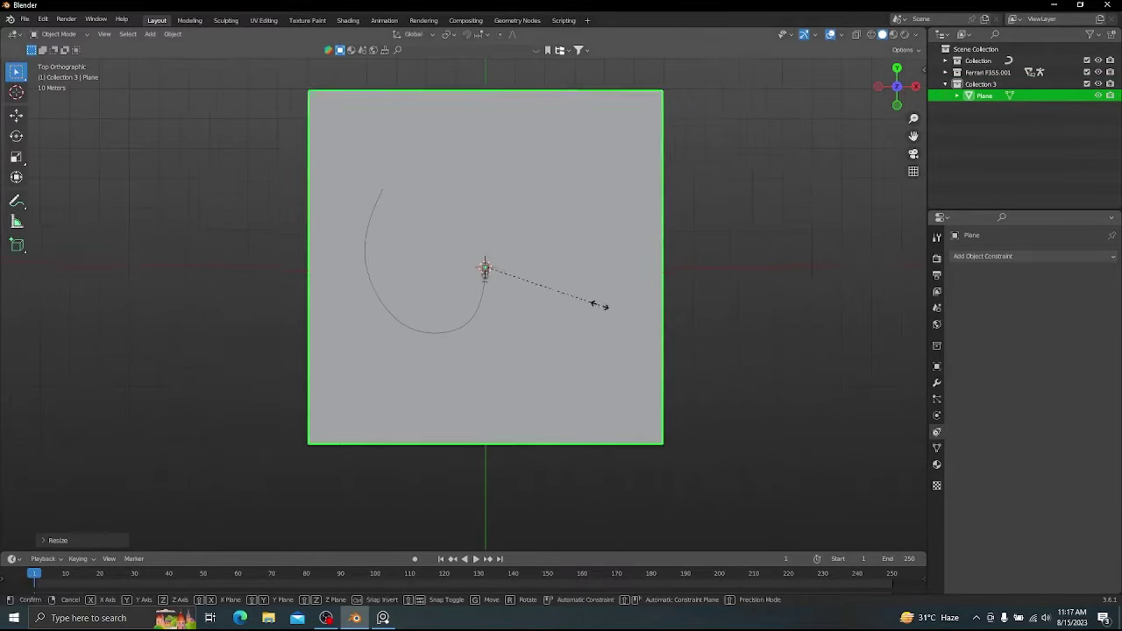
# - Stretch the plane along X and Y and scale it up into a ground reaching well beyond the path
pyautogui.press('x')
pyautogui.click(679, 304)
pyautogui.press('s')
pyautogui.press('y')
pyautogui.click(634, 396)
pyautogui.press('s')
pyautogui.moveTo(634, 397); pyautogui.dragTo(501, 355, button='middle')
pyautogui.click(596, 355)
# - Split off a Geometry Node editor beside the 3D view and create a new geometry node tree on the ground plane
pyautogui.scroll(3, 548, 333)
pyautogui.scroll(5, 502, 355)
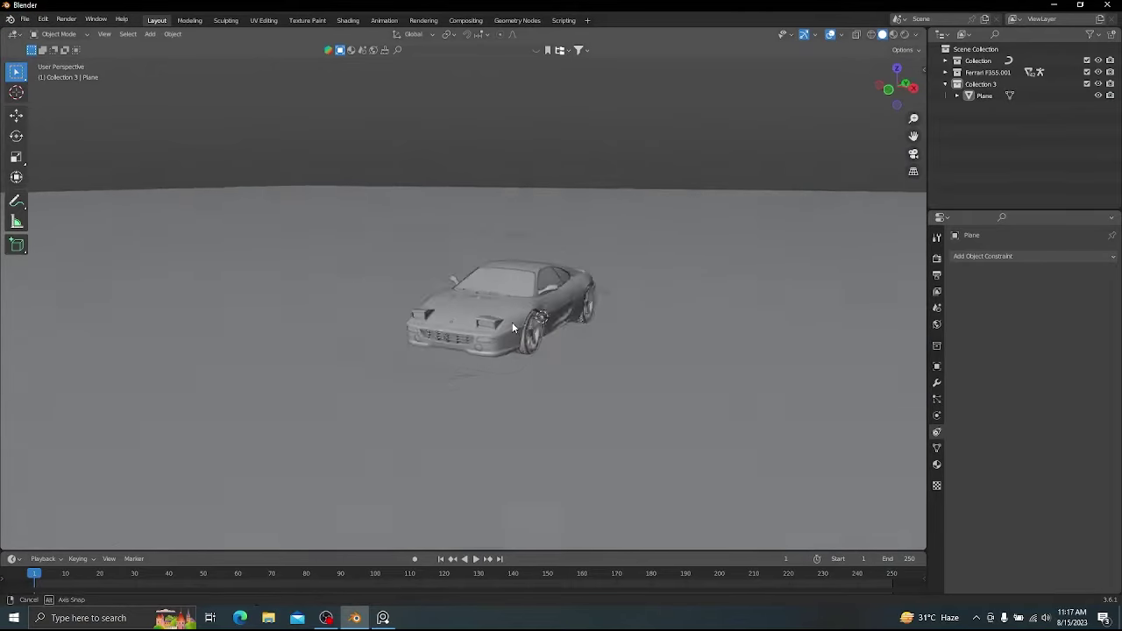
pyautogui.scroll(-2, 541, 277)
pyautogui.moveTo(541, 277); pyautogui.dragTo(545, 296, button='middle')
pyautogui.moveTo(925, 32); pyautogui.dragTo(515, 48)
pyautogui.click(527, 35)
pyautogui.click(561, 125)
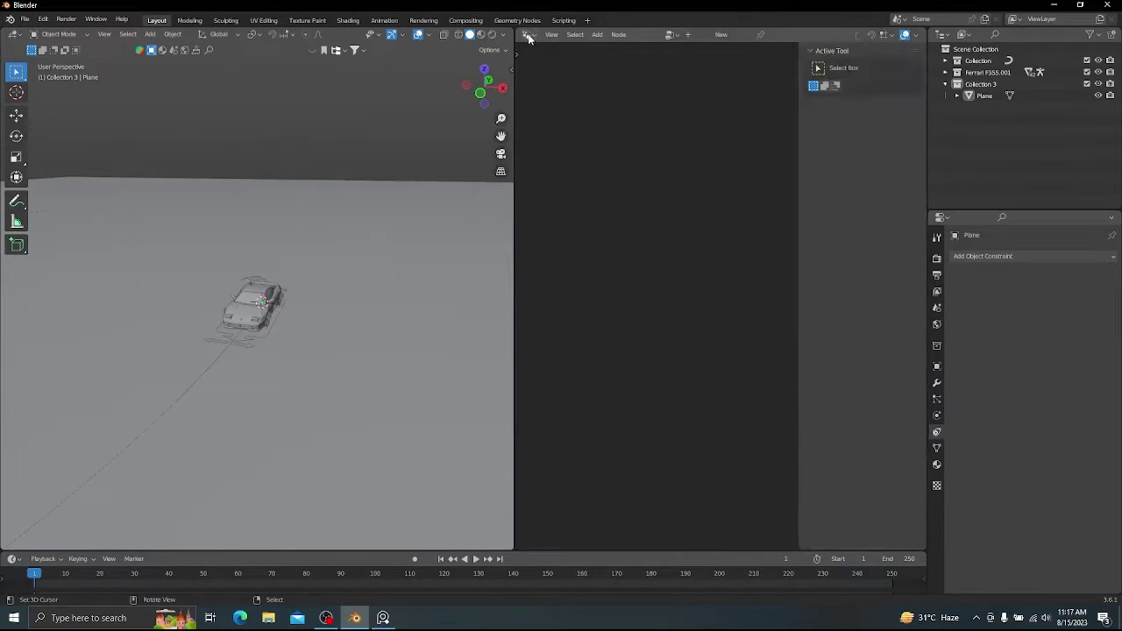
pyautogui.press('n')
pyautogui.click(720, 34)
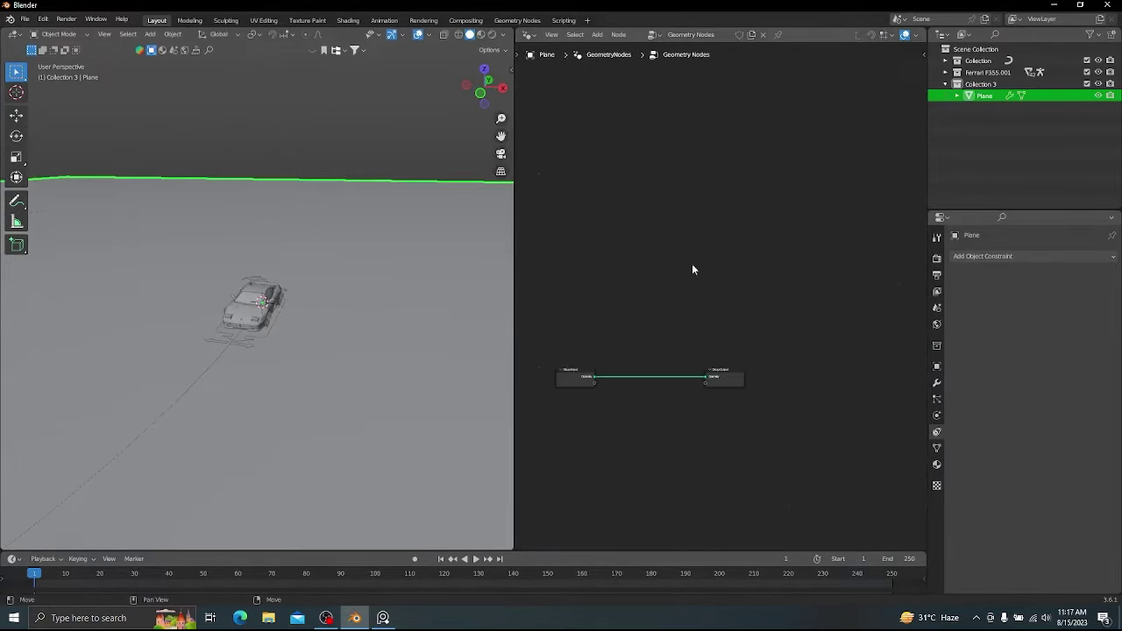
pyautogui.press('Home')
pyautogui.scroll(1, 732, 263)
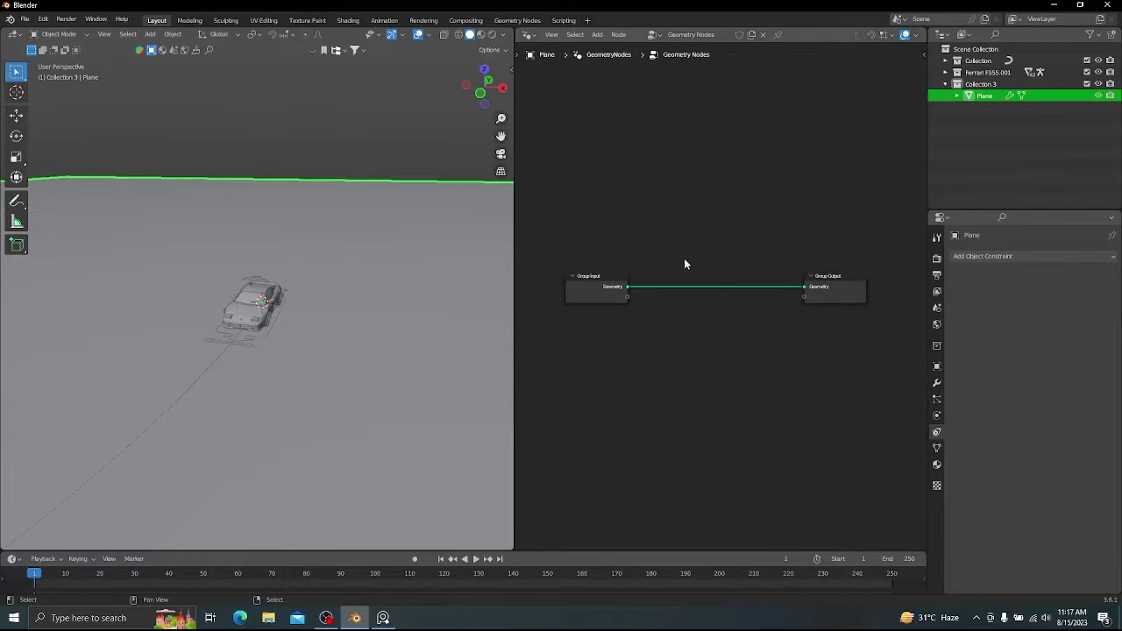
# - Insert a Subdivide Mesh node between Group Input and Group Output and set its Level to 6
pyautogui.scroll(1, 686, 259)
pyautogui.hotkey('shift', 'a')
pyautogui.click(646, 161)
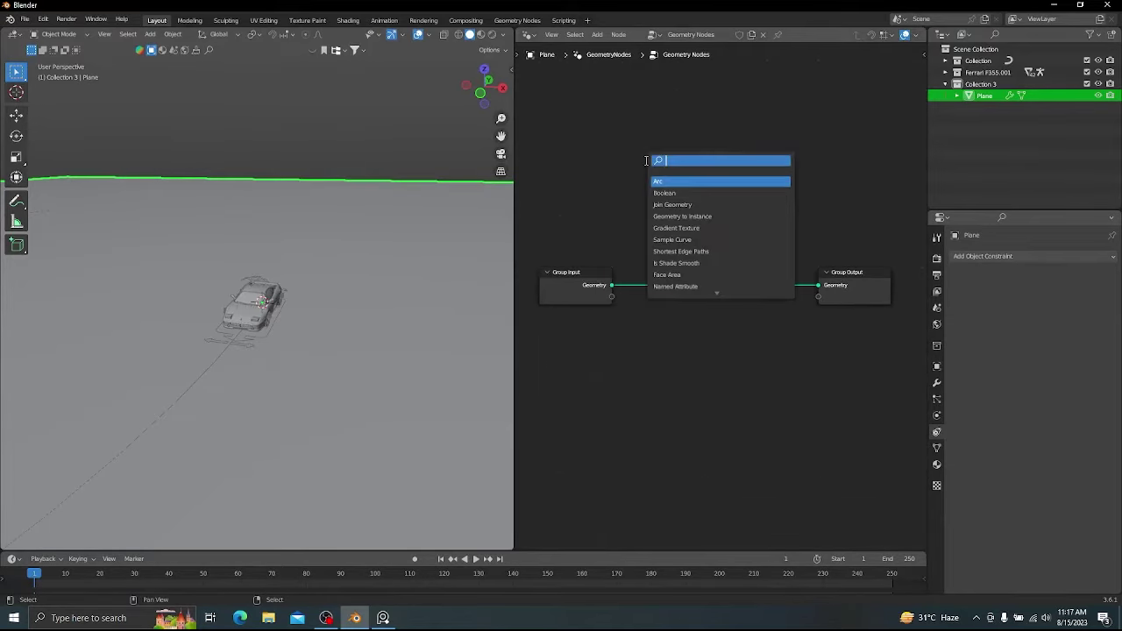
pyautogui.press('Return')
pyautogui.click(689, 273)
pyautogui.click(721, 297)
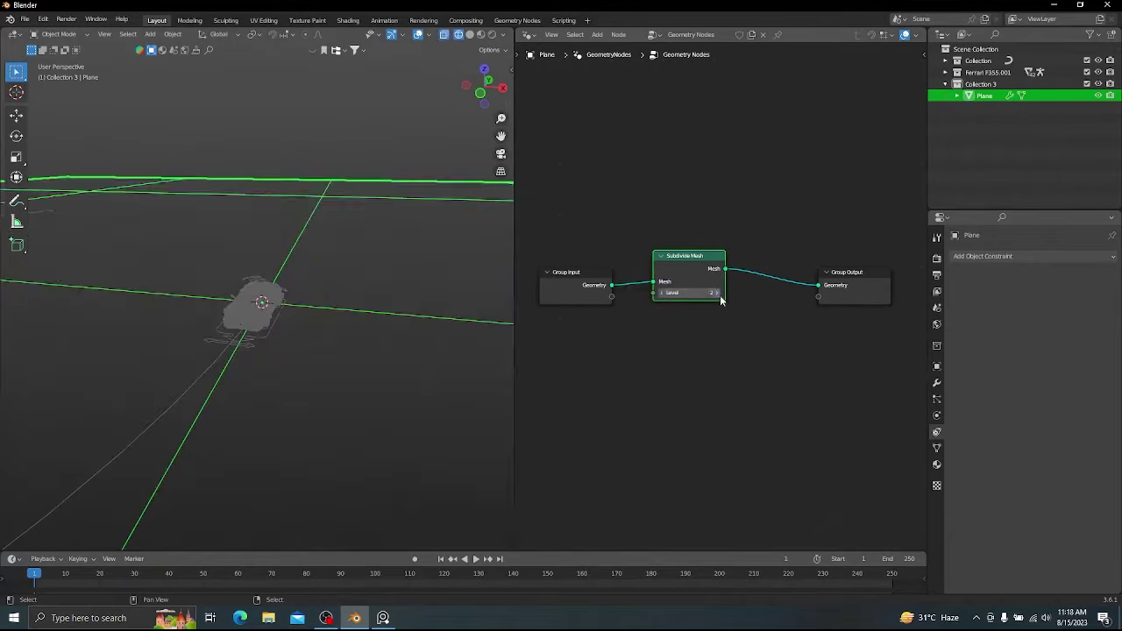
pyautogui.moveTo(721, 296); pyautogui.dragTo(745, 296)
pyautogui.moveTo(696, 272); pyautogui.dragTo(634, 285, button='middle')
# - Duplicate the Subdivide Mesh node as a second subdivision in the chain and set its Level to 2
pyautogui.hotkey('shift', 'd')
pyautogui.click(648, 356)
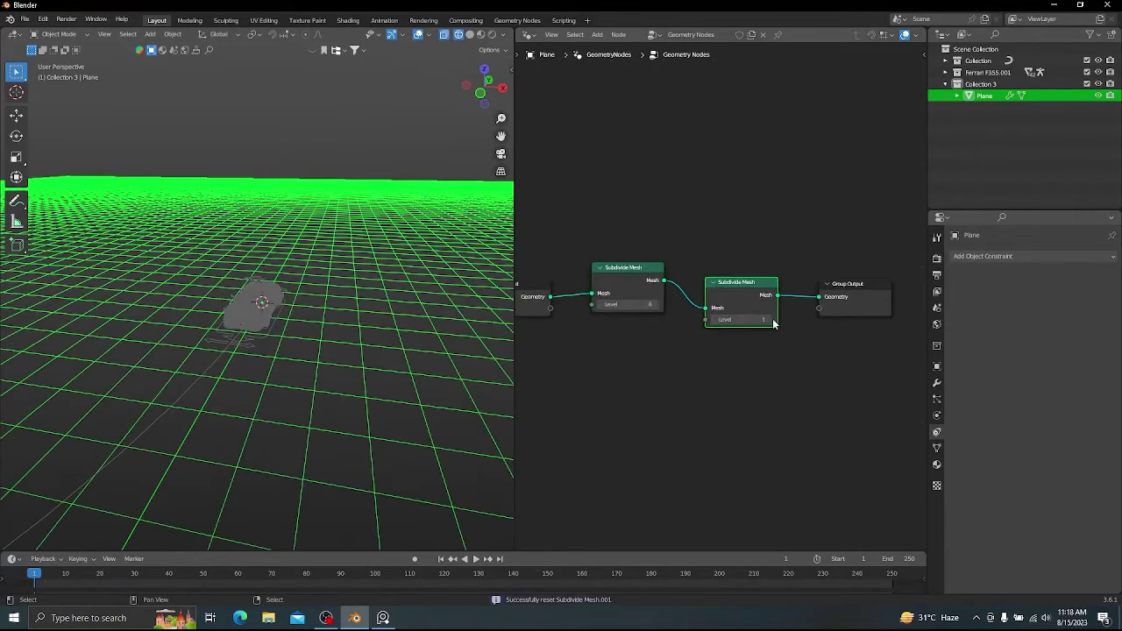
pyautogui.click(774, 319)
pyautogui.click(772, 319)
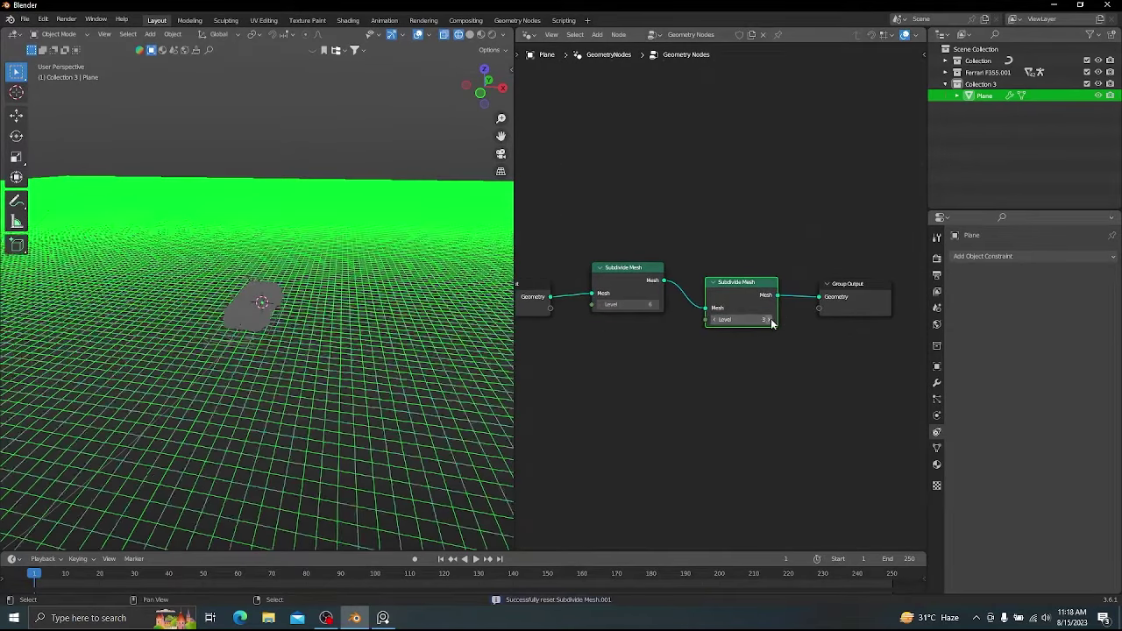
pyautogui.hotkey('ctrl', 'z')
# - Add a Set Position node after the second Subdivide Mesh node
pyautogui.moveTo(790, 265); pyautogui.dragTo(684, 265, button='middle')
pyautogui.hotkey('shift', 'a')
pyautogui.click(696, 252)
pyautogui.write('set')
pyautogui.click(718, 294)
# - Add a Combine XYZ node feeding the Add node's first vector and link the Noise Texture's Fac to its Z input
pyautogui.moveTo(681, 334); pyautogui.dragTo(740, 283, button='middle')
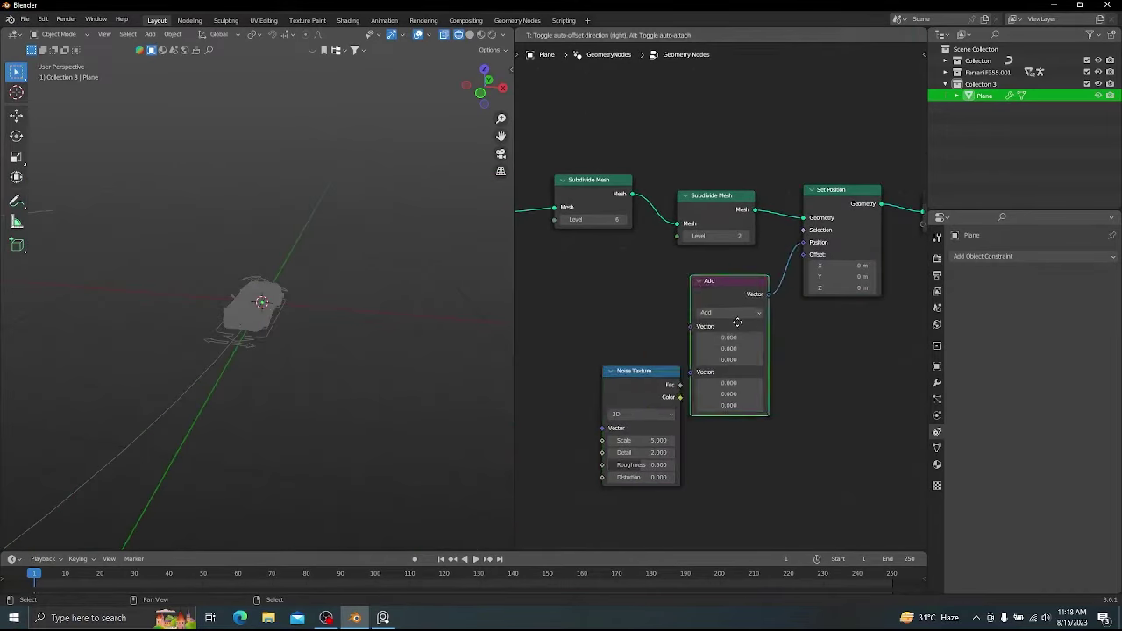
pyautogui.moveTo(640, 371); pyautogui.dragTo(561, 357)
pyautogui.hotkey('shift', 'a')
pyautogui.write('com')
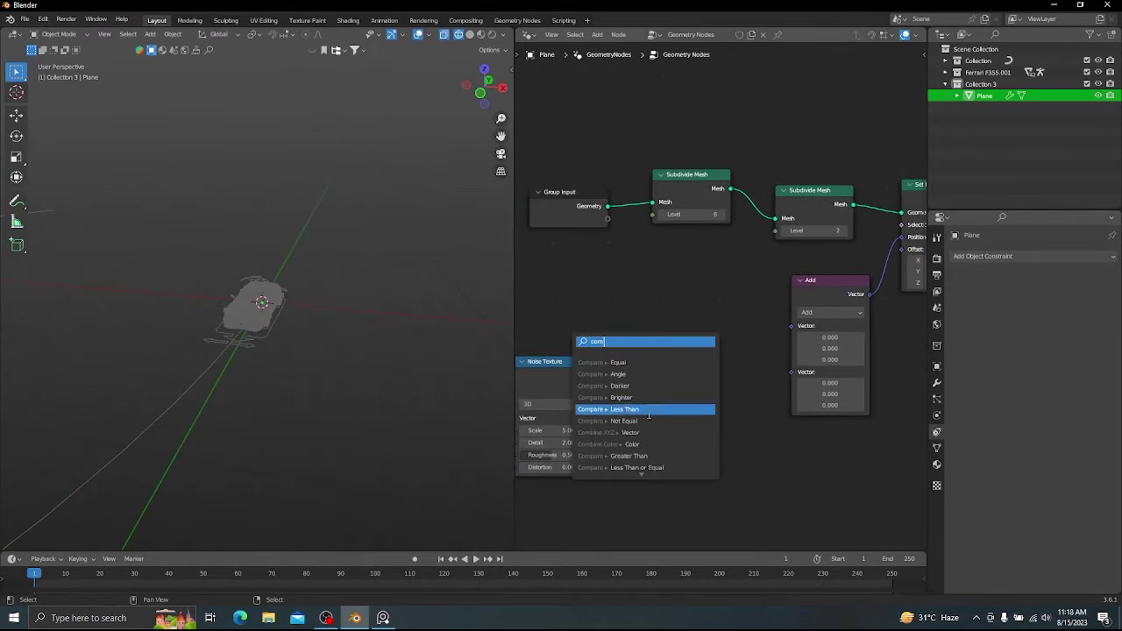
pyautogui.click(633, 433)
pyautogui.moveTo(591, 374); pyautogui.dragTo(659, 369)
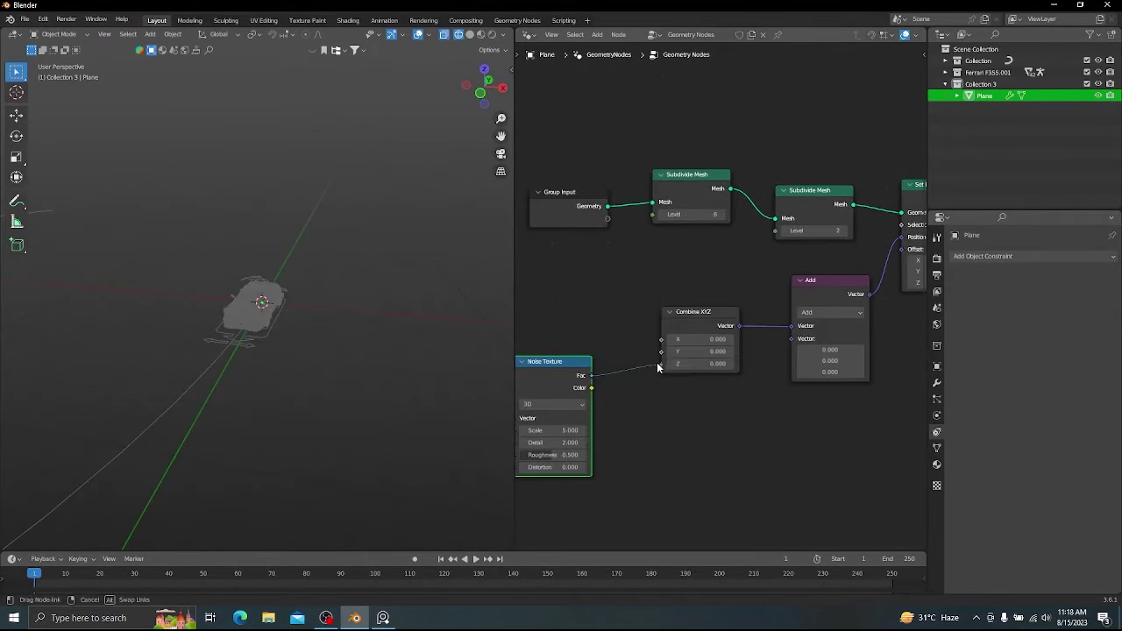
# - Add a Position node, link it to the Add node's first vector and move the Combine XYZ link to the second vector
pyautogui.scroll(-2, 659, 368)
pyautogui.moveTo(555, 330); pyautogui.dragTo(602, 317, button='middle')
pyautogui.hotkey('shift', 'a')
pyautogui.write('po')
pyautogui.click(659, 332)
pyautogui.click(787, 340)
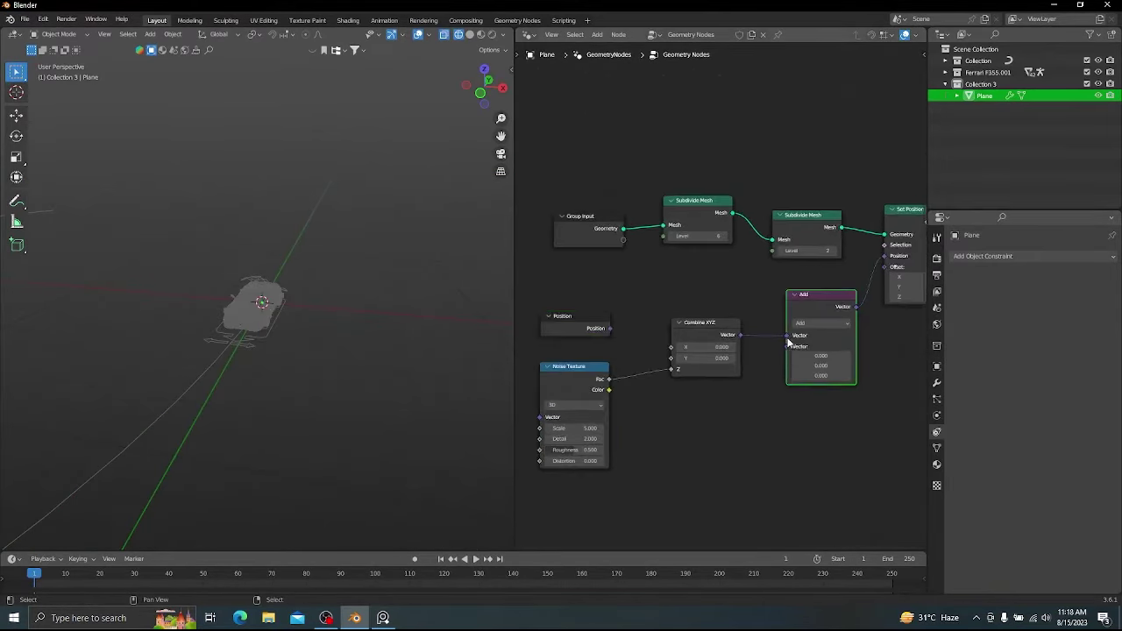
pyautogui.moveTo(801, 329); pyautogui.dragTo(788, 336)
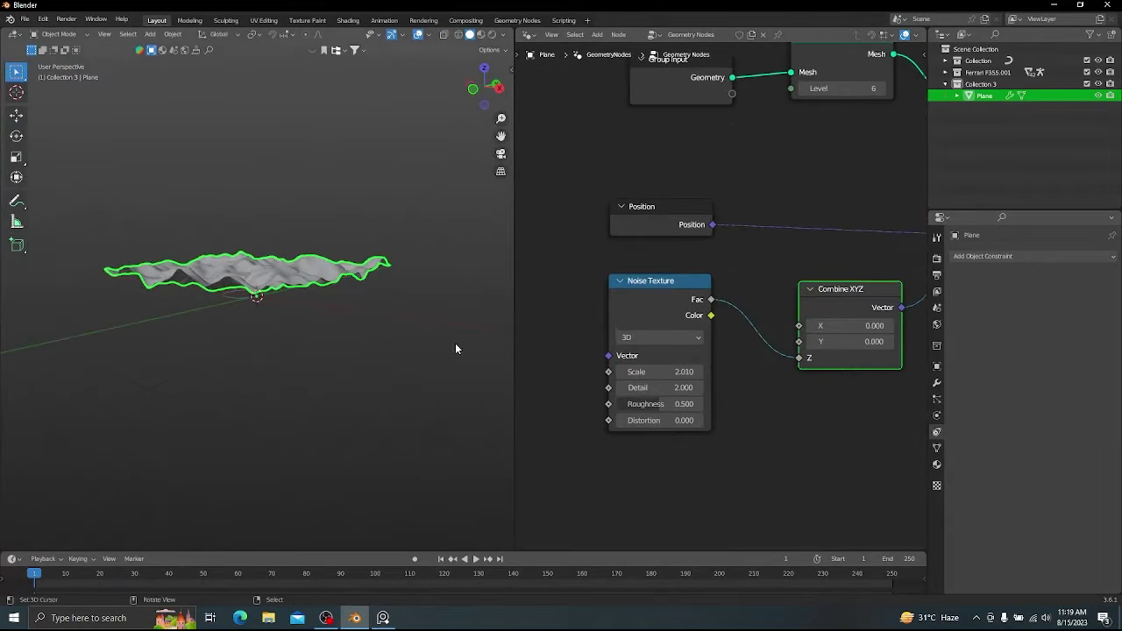
# - Reduce the Noise Texture's Scale to about 1.14
pyautogui.press('KP_1')
pyautogui.moveTo(659, 372); pyautogui.dragTo(640, 372)
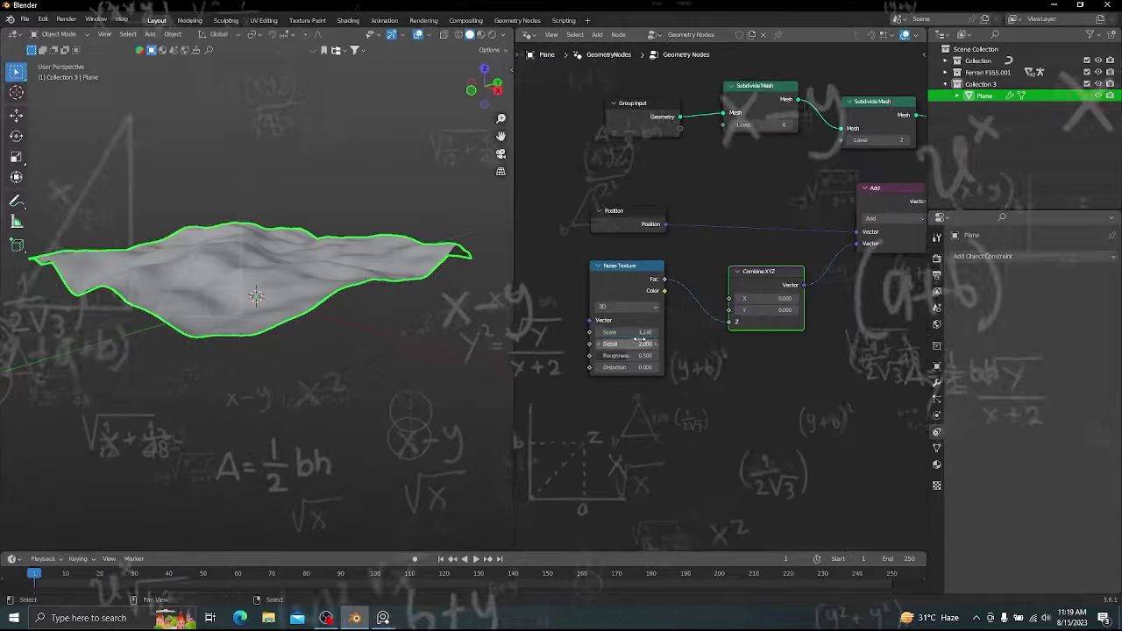
pyautogui.moveTo(618, 333); pyautogui.dragTo(633, 333)
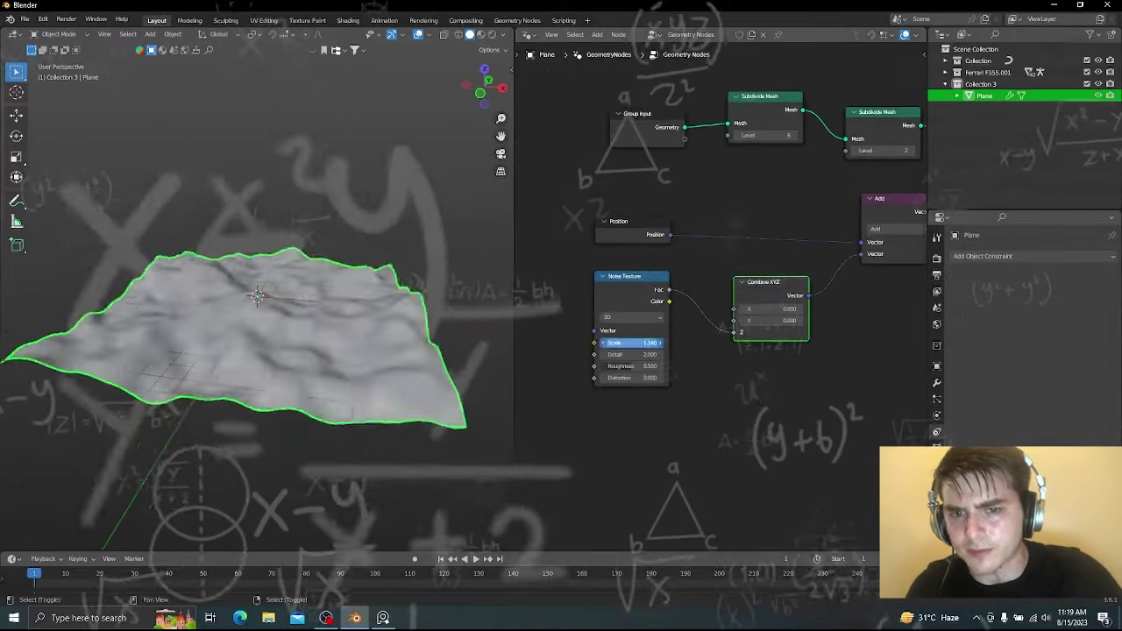
pyautogui.press('KP_1')
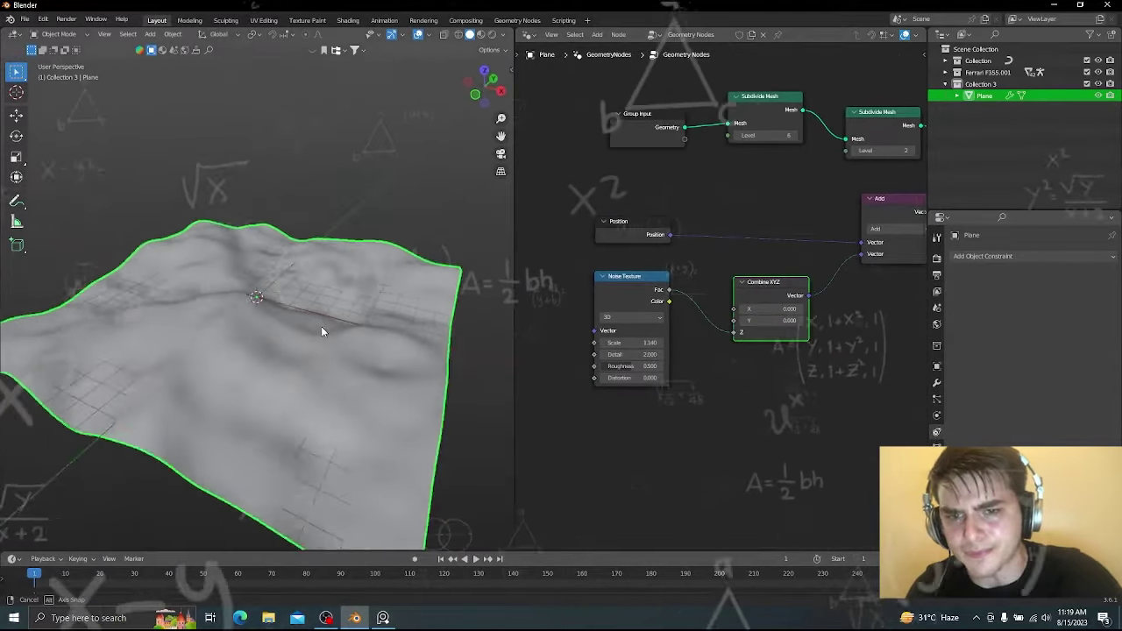
pyautogui.moveTo(321, 326)
pyautogui.mouseDown(button='middle')
pyautogui.moveTo(301, 355)
pyautogui.moveTo(306, 313)
pyautogui.mouseUp(button='middle')
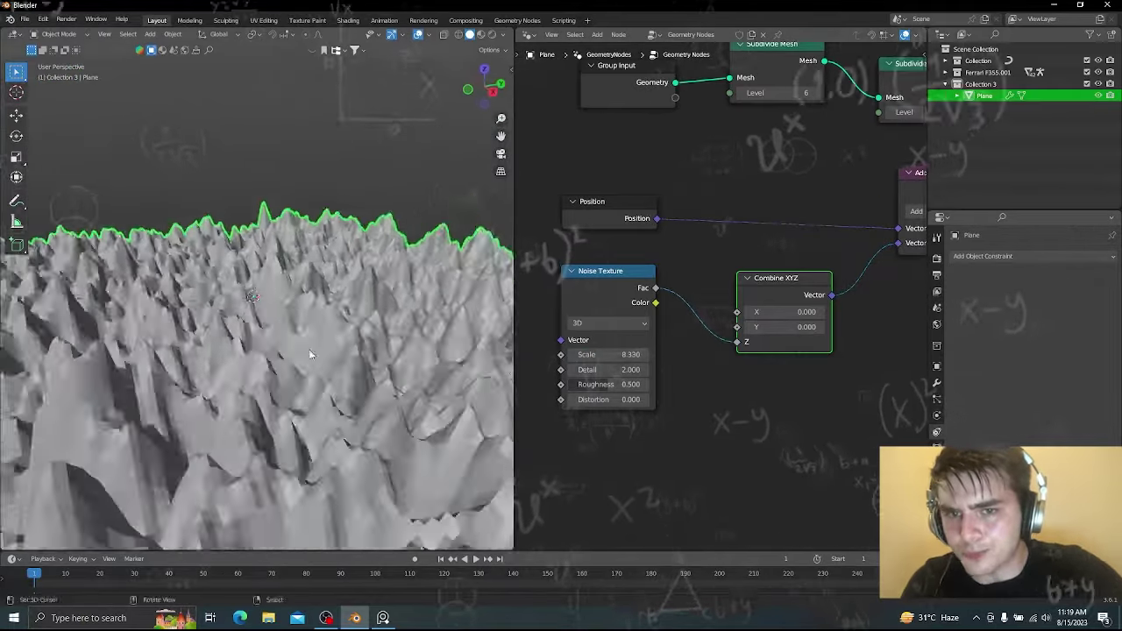
# - Scale the displaced plane along Z to flatten its peaks
pyautogui.press('s')
pyautogui.press('z')
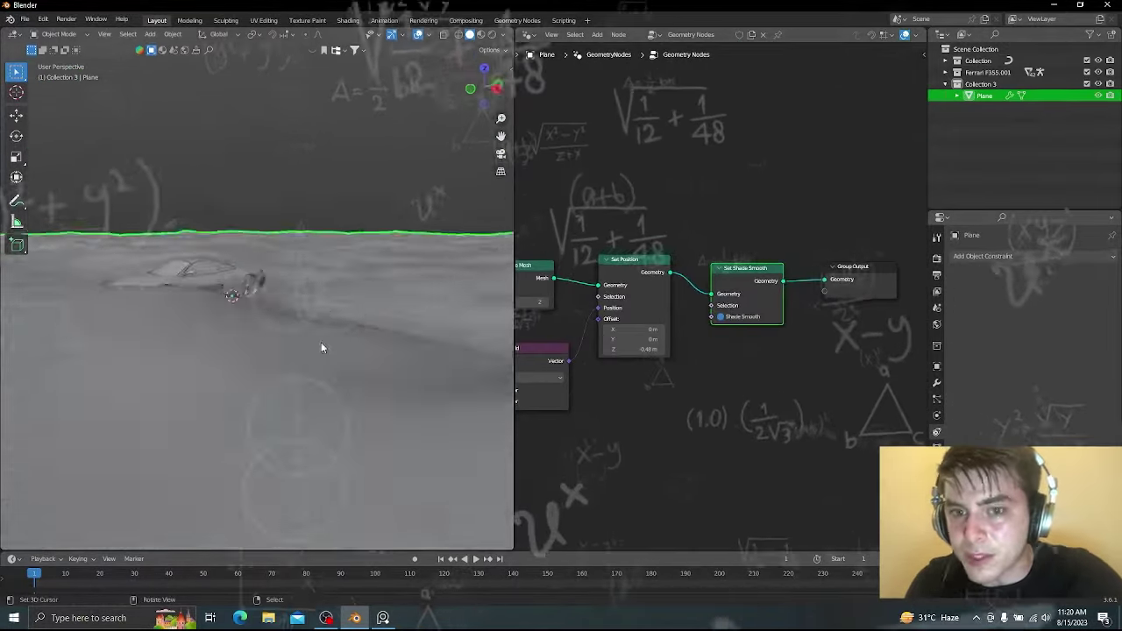
pyautogui.press('KP_3')
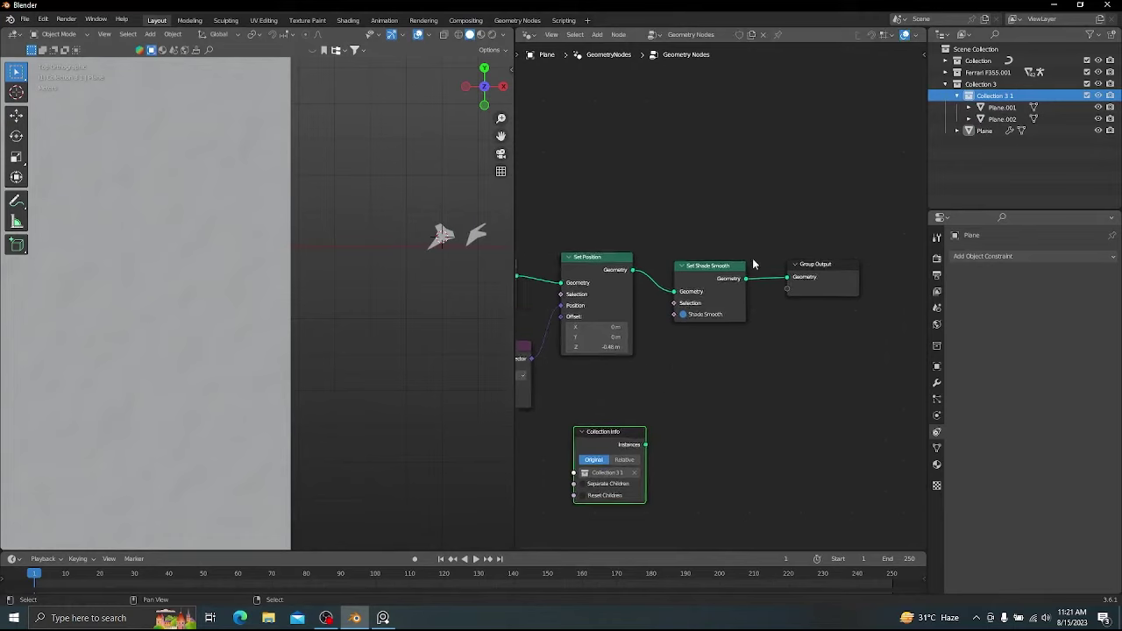
# - Insert a Distribute Points on Faces node between Set Shade Smooth and Group Output, and move the Collection Info node beneath them
pyautogui.scroll(-1, 752, 263)
pyautogui.hotkey('shift', 'a')
pyautogui.write('dis')
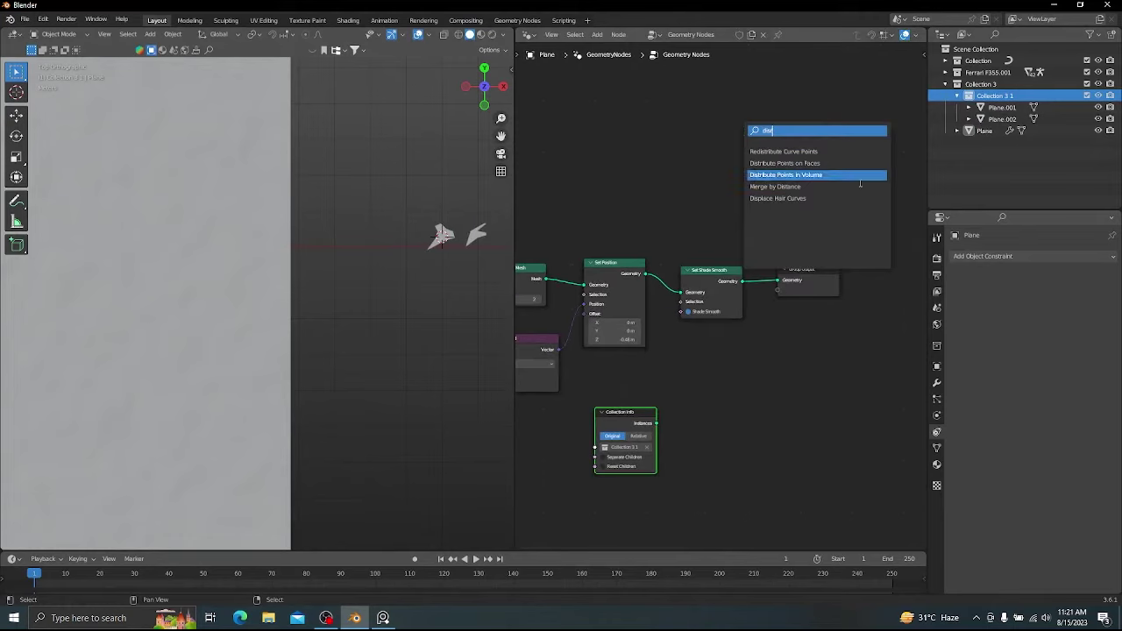
pyautogui.click(843, 168)
pyautogui.click(756, 251)
pyautogui.moveTo(722, 275); pyautogui.dragTo(690, 260, button='middle')
pyautogui.moveTo(596, 397); pyautogui.dragTo(677, 333)
pyautogui.scroll(3, 725, 304)
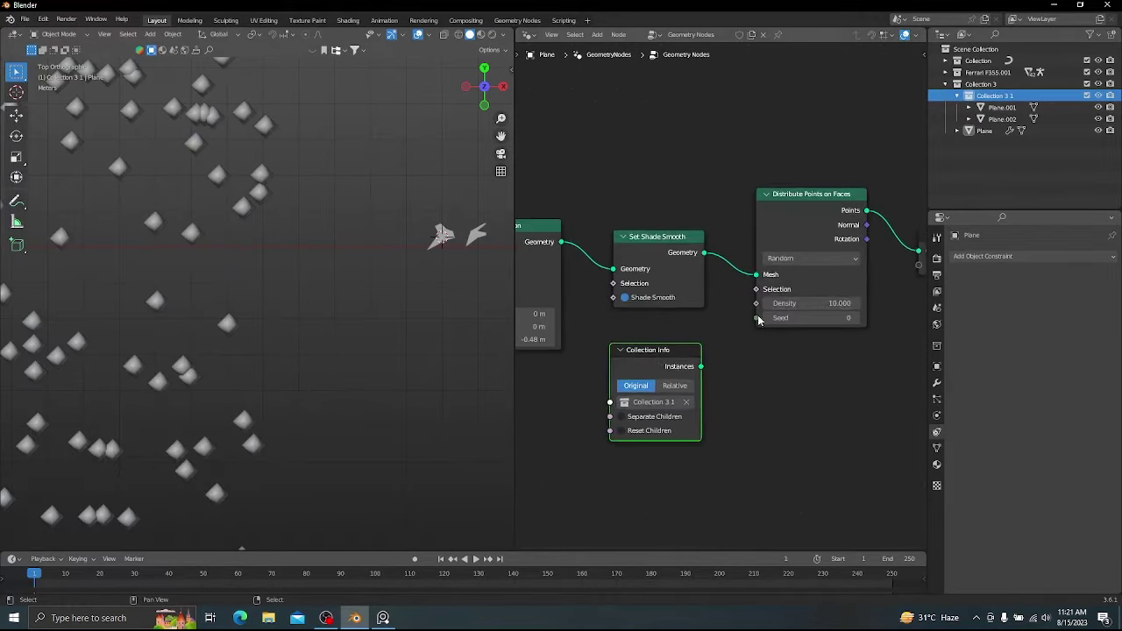
# - Add an Instance on Points node after Distribute Points on Faces and link Collection Info's Instances output to its Instance input
pyautogui.moveTo(896, 220); pyautogui.dragTo(816, 253, button='middle')
pyautogui.hotkey('shift', 'a')
pyautogui.write('Instance on')
pyautogui.click(870, 270)
pyautogui.click(890, 264)
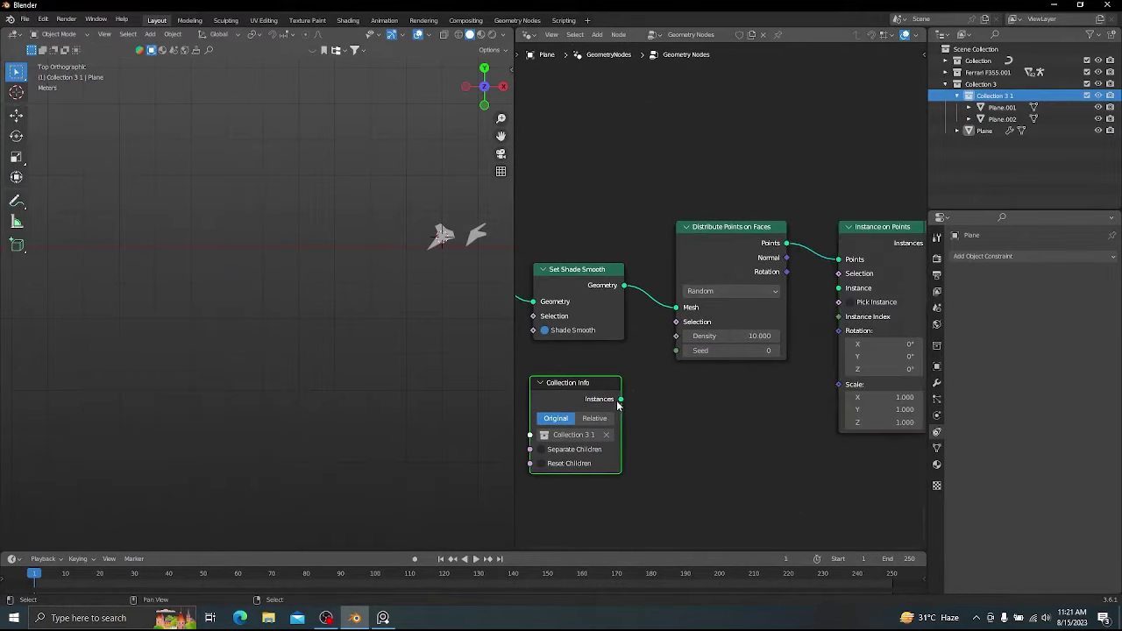
pyautogui.moveTo(621, 399); pyautogui.dragTo(839, 287)
pyautogui.moveTo(602, 384); pyautogui.dragTo(763, 380)
pyautogui.scroll(-7, 198, 250)
pyautogui.keyDown('alt'); pyautogui.moveTo(198, 250); pyautogui.dragTo(205, 180); pyautogui.keyUp('alt')
pyautogui.scroll(3, 768, 373)
pyautogui.moveTo(715, 357); pyautogui.dragTo(711, 355, button='middle')
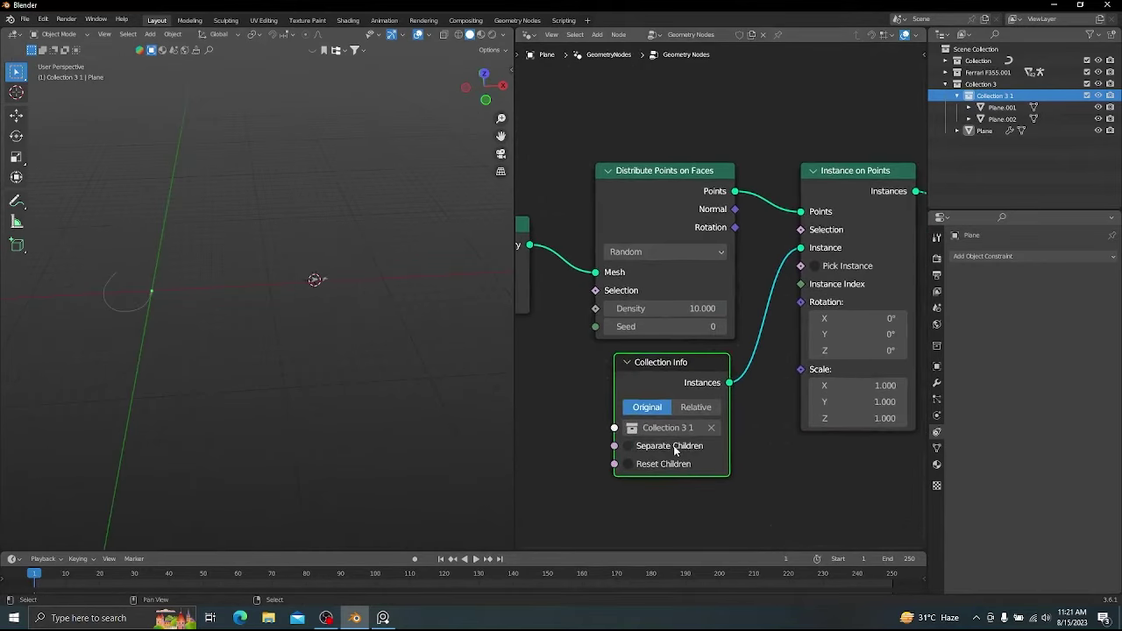
# - Preview the Instance on Points output with a Viewer node and move the Viewer clear of the other nodes
pyautogui.moveTo(730, 271); pyautogui.dragTo(698, 285, button='middle')
pyautogui.keyDown('ctrl'); pyautogui.keyDown('shift'); pyautogui.click(699, 285); pyautogui.keyUp('shift'); pyautogui.keyUp('ctrl')
pyautogui.moveTo(804, 211); pyautogui.dragTo(808, 93)
pyautogui.moveTo(811, 222); pyautogui.dragTo(783, 227, button='middle')
pyautogui.keyDown('ctrl'); pyautogui.keyDown('shift'); pyautogui.click(782, 228); pyautogui.keyUp('shift'); pyautogui.keyUp('ctrl')
pyautogui.moveTo(804, 161); pyautogui.dragTo(916, 171)
pyautogui.moveTo(751, 293); pyautogui.dragTo(786, 249, button='middle')
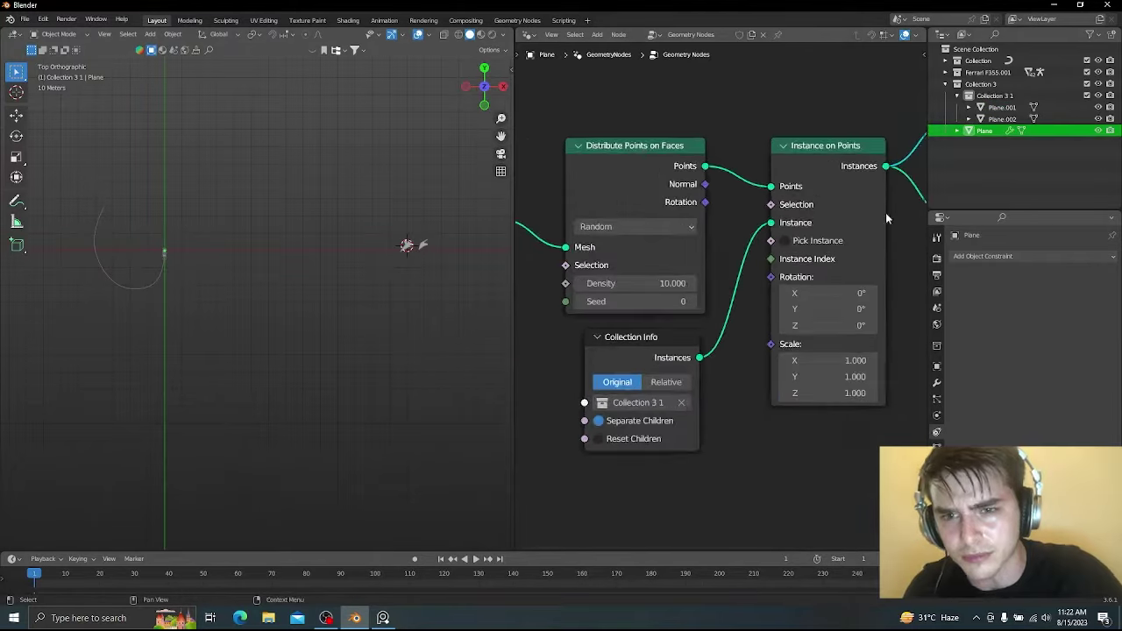
# - Try an instance scale of 1095.5 on all axes of the Instance on Points node and undo it
pyautogui.scroll(-2, 885, 219)
pyautogui.moveTo(886, 218); pyautogui.dragTo(837, 195, button='middle')
pyautogui.moveTo(793, 317); pyautogui.dragTo(815, 344)
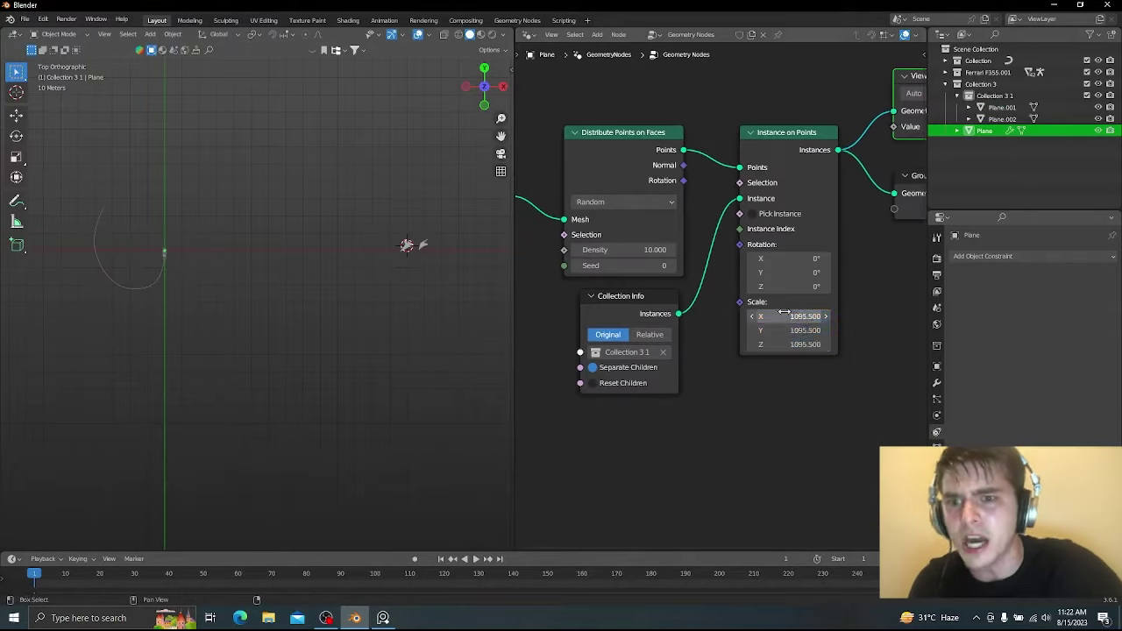
pyautogui.hotkey('ctrl', 'z')
# - Shift the Collection Info node slightly and link the Points output of Distribute Points on Faces to the Viewer
pyautogui.moveTo(805, 177); pyautogui.dragTo(781, 206, button='middle')
pyautogui.moveTo(614, 326); pyautogui.dragTo(596, 348)
pyautogui.moveTo(687, 289); pyautogui.dragTo(701, 283, button='middle')
pyautogui.moveTo(711, 217); pyautogui.dragTo(748, 237, button='middle')
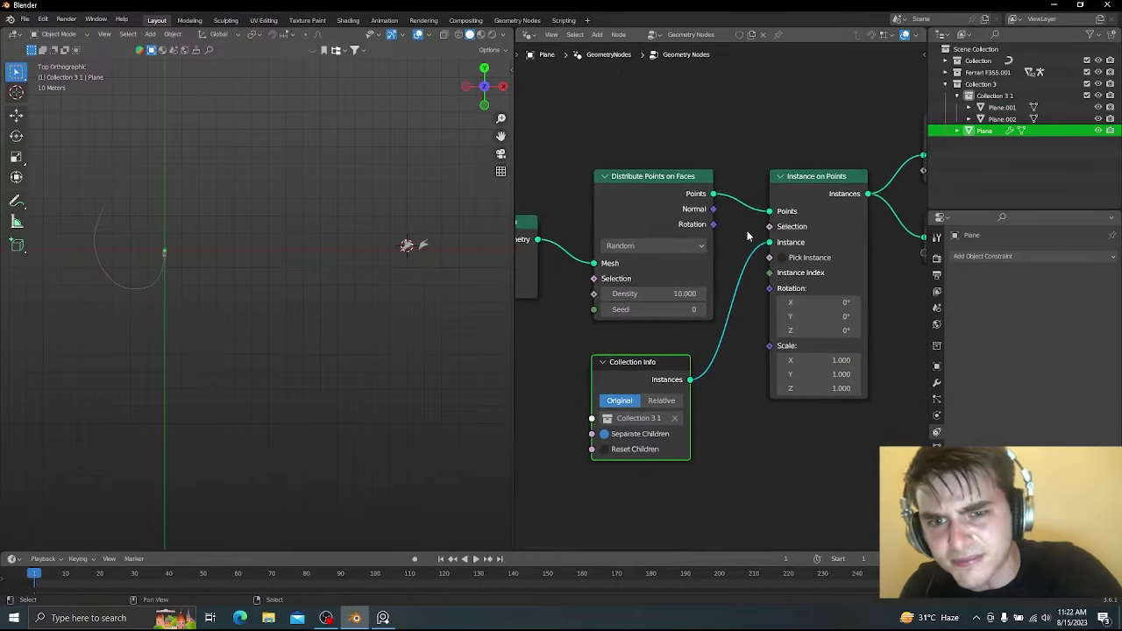
pyautogui.moveTo(771, 246)
pyautogui.moveTo(282, 376); pyautogui.dragTo(279, 294, button='middle')
pyautogui.click(280, 294)
pyautogui.moveTo(725, 206); pyautogui.dragTo(642, 249, button='middle')
pyautogui.moveTo(631, 236); pyautogui.dragTo(777, 217)
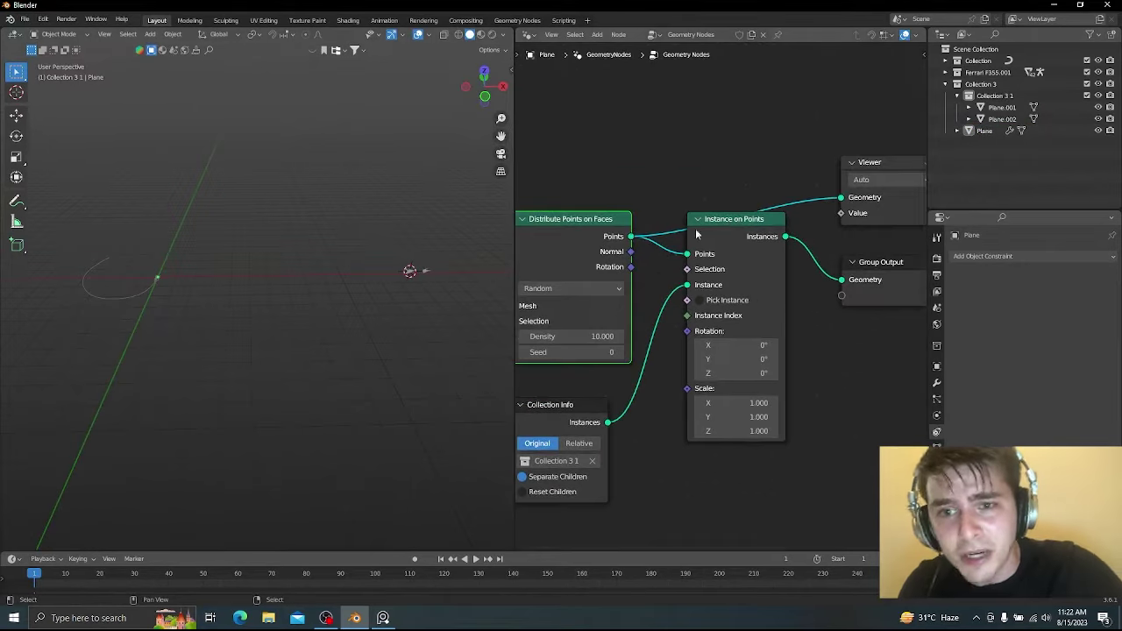
# - Preview the Collection Info node, delete the Viewer node and move Group Output farther from Instance on Points
pyautogui.click(868, 164)
pyautogui.click(298, 331)
pyautogui.keyDown('ctrl'); pyautogui.keyDown('shift'); pyautogui.click(563, 400); pyautogui.keyUp('shift'); pyautogui.keyUp('ctrl')
pyautogui.moveTo(733, 252); pyautogui.dragTo(673, 249, button='middle')
pyautogui.click(815, 161)
pyautogui.press('x')
pyautogui.moveTo(817, 262); pyautogui.dragTo(876, 209)
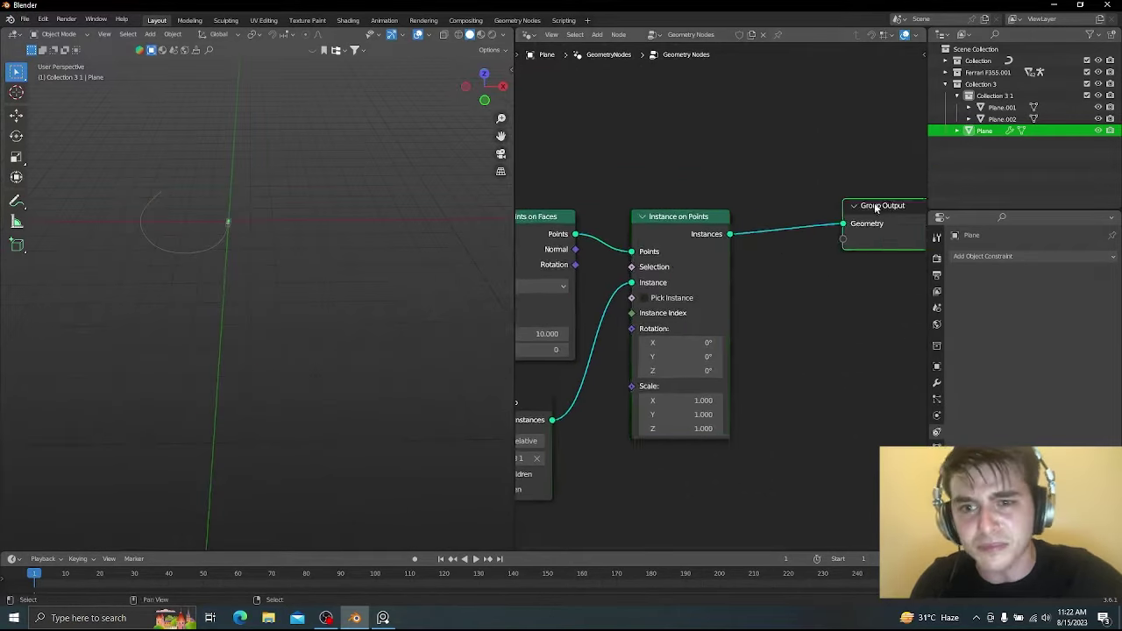
# - Insert a Join Geometry node before Group Output and link Set Shade Smooth's Geometry output into it alongside the instances
pyautogui.scroll(-4, 792, 263)
pyautogui.hotkey('shift', 'a')
pyautogui.click(794, 243)
pyautogui.write('jo')
pyautogui.press('Return')
pyautogui.click(791, 245)
pyautogui.moveTo(586, 283); pyautogui.dragTo(787, 256)
pyautogui.scroll(2, 733, 284)
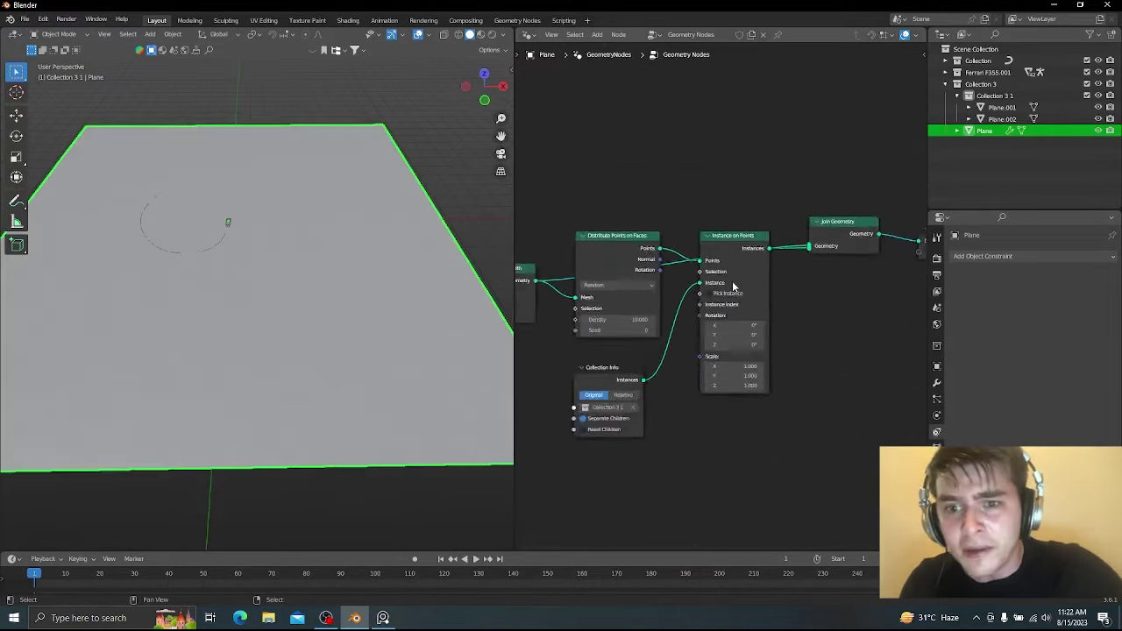
# - Move the Instance on Points node lower and enable Reset Children on the Collection Info node
pyautogui.scroll(3, 733, 286)
pyautogui.moveTo(732, 225); pyautogui.dragTo(760, 303)
pyautogui.moveTo(754, 278); pyautogui.dragTo(824, 203, button='middle')
pyautogui.moveTo(637, 334); pyautogui.dragTo(644, 333)
pyautogui.click(597, 423)
# - Set the Instance on Points scale to 0.010 on all three axes
pyautogui.scroll(-3, 226, 280)
pyautogui.keyDown('shift'); pyautogui.moveTo(226, 280); pyautogui.dragTo(325, 270, button='middle'); pyautogui.keyUp('shift')
pyautogui.moveTo(824, 378); pyautogui.dragTo(745, 406)
pyautogui.click(382, 272)
pyautogui.scroll(6, 382, 272)
pyautogui.moveTo(382, 259); pyautogui.dragTo(382, 304, button='middle')
# - Reposition the Collection Info node and set the Instance on Points scale to 0.005 on all three axes
pyautogui.moveTo(637, 349); pyautogui.dragTo(574, 342)
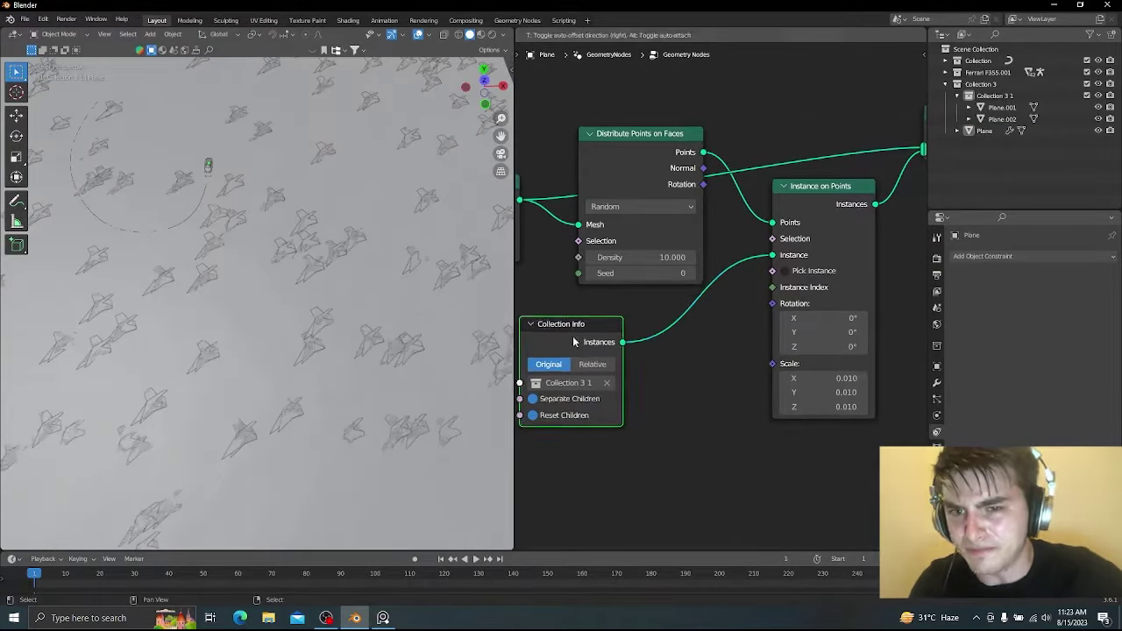
pyautogui.moveTo(574, 337); pyautogui.dragTo(631, 274, button='middle')
pyautogui.moveTo(576, 337); pyautogui.dragTo(619, 333)
pyautogui.moveTo(771, 307); pyautogui.dragTo(695, 336, button='middle')
pyautogui.moveTo(802, 344); pyautogui.dragTo(802, 373)
pyautogui.write('0.005')
pyautogui.press('Return')
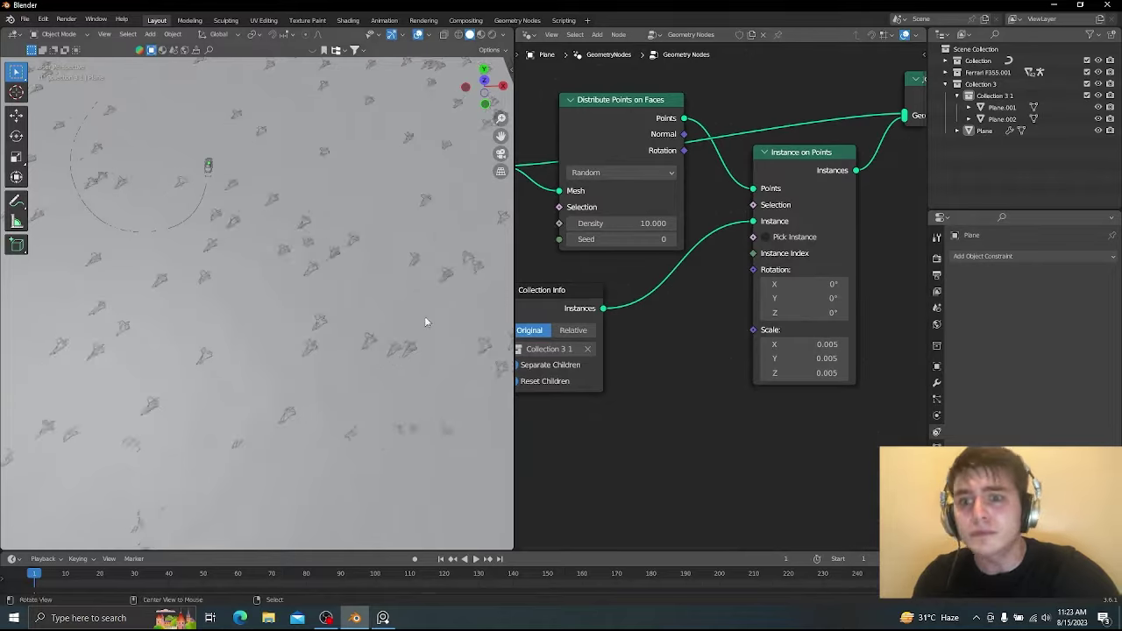
# - Add a vector Random Value node that feeds the Scale input of Instance on Points
pyautogui.scroll(3, 424, 315)
pyautogui.moveTo(424, 316); pyautogui.dragTo(428, 266, button='middle')
pyautogui.moveTo(753, 329); pyautogui.dragTo(570, 340)
pyautogui.write('ra')
pyautogui.press('Return')
pyautogui.click(678, 424)
pyautogui.moveTo(679, 424); pyautogui.dragTo(712, 324, button='middle')
pyautogui.scroll(-4, 712, 324)
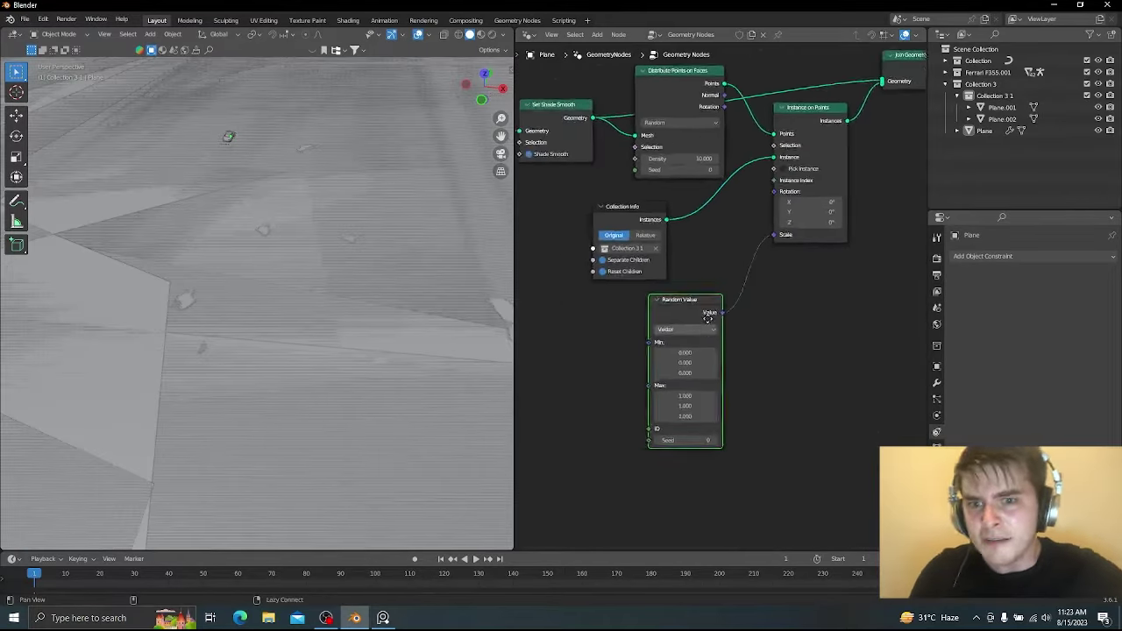
# - Set the Random Value node's Min to 0.001 and Max to 0.005 on all axes
pyautogui.scroll(4, 709, 346)
pyautogui.moveTo(693, 303); pyautogui.dragTo(695, 332)
pyautogui.write('0.001')
pyautogui.press('Return')
pyautogui.press('Return')
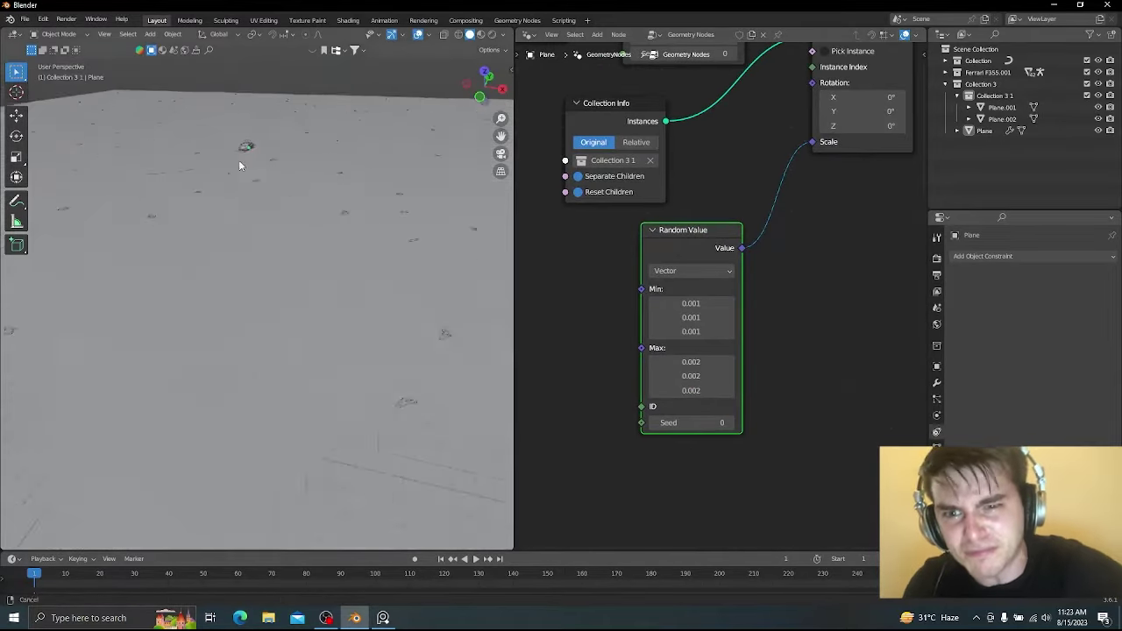
pyautogui.write('0.005')
pyautogui.press('Return')
# - Insert a Set Position node between Instance on Points and Join Geometry
pyautogui.scroll(-3, 356, 255)
pyautogui.scroll(-1, 767, 157)
pyautogui.moveTo(774, 152); pyautogui.dragTo(705, 359, button='middle')
pyautogui.hotkey('shift', 'a')
pyautogui.click(822, 231)
pyautogui.write('set po')
pyautogui.press('Return')
pyautogui.click(817, 202)
pyautogui.moveTo(864, 263); pyautogui.dragTo(745, 263, button='middle')
pyautogui.scroll(1, 761, 294)
pyautogui.click(763, 302)
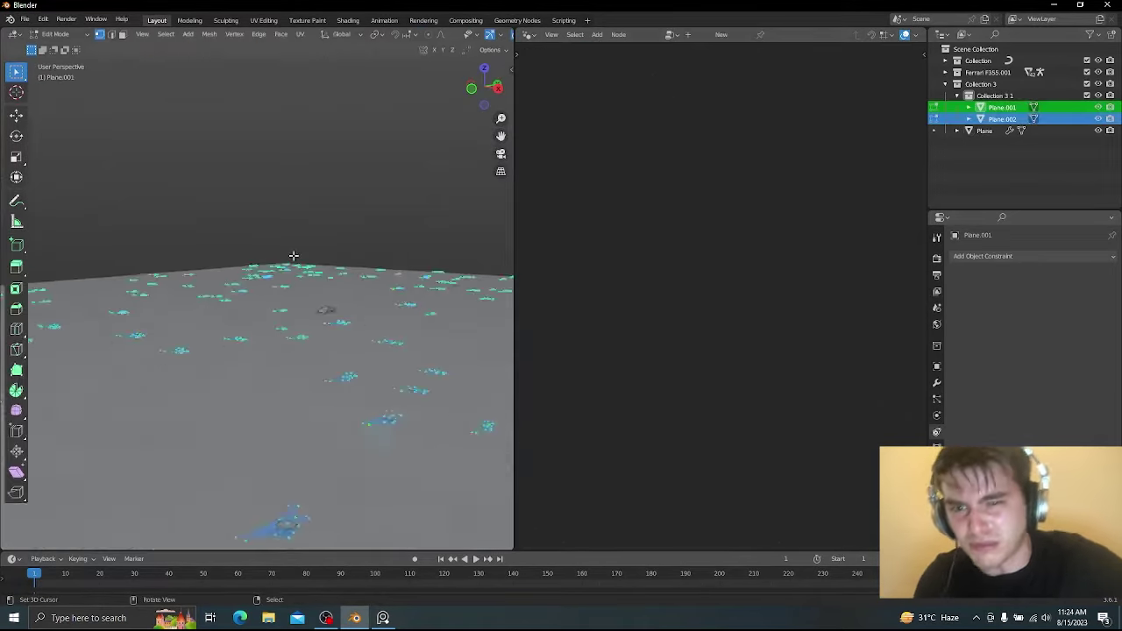
# - Try a raised Z offset for the instances on the new Set Position node
pyautogui.press('KP_Decimal')
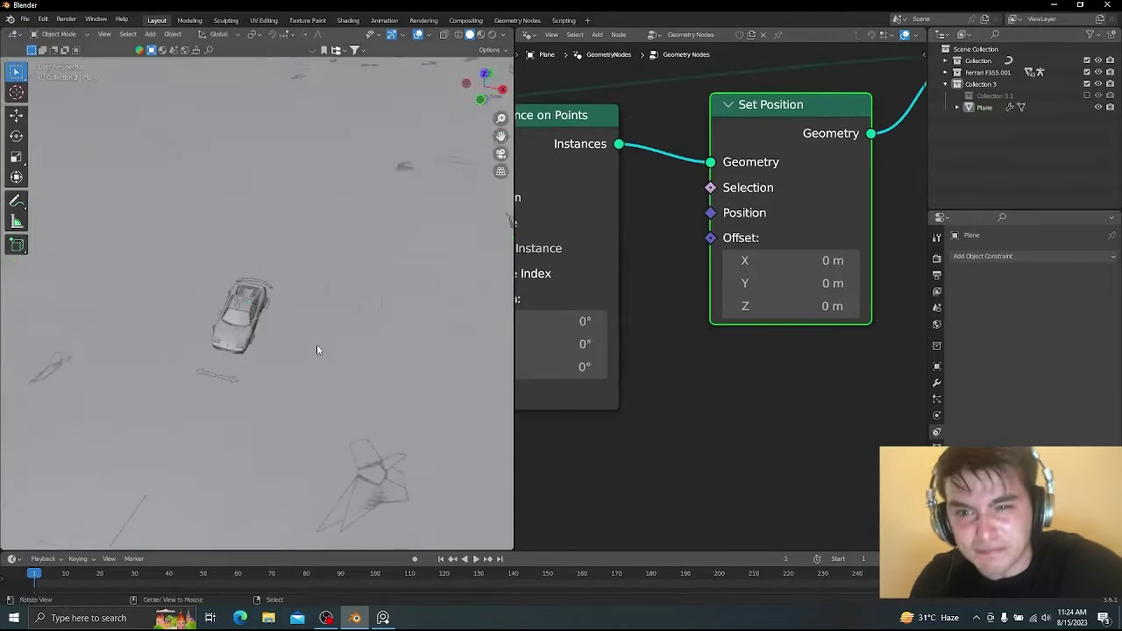
pyautogui.moveTo(789, 306); pyautogui.dragTo(840, 306)
pyautogui.scroll(-10, 732, 301)
pyautogui.scroll(5, 614, 232)
# - Move the Distribute Points on Faces node up and set its Distance Min to 0.34 m and Density Max to 6.720
pyautogui.moveTo(596, 254); pyautogui.dragTo(710, 223, button='middle')
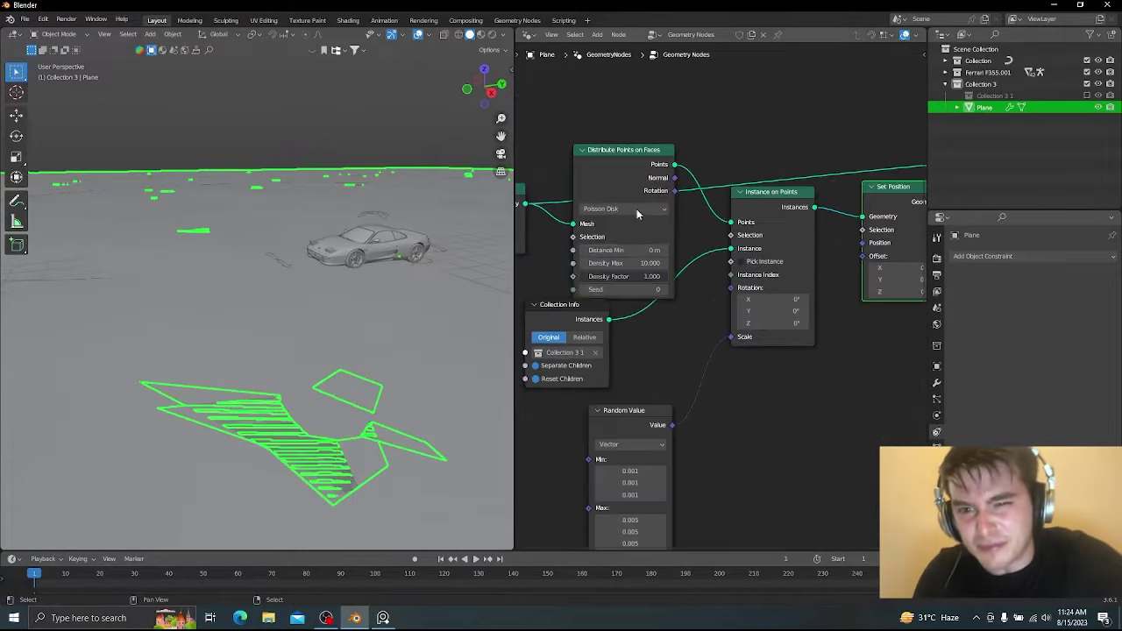
pyautogui.moveTo(629, 151); pyautogui.dragTo(628, 118)
pyautogui.moveTo(619, 215); pyautogui.dragTo(657, 215)
pyautogui.scroll(3, 600, 238)
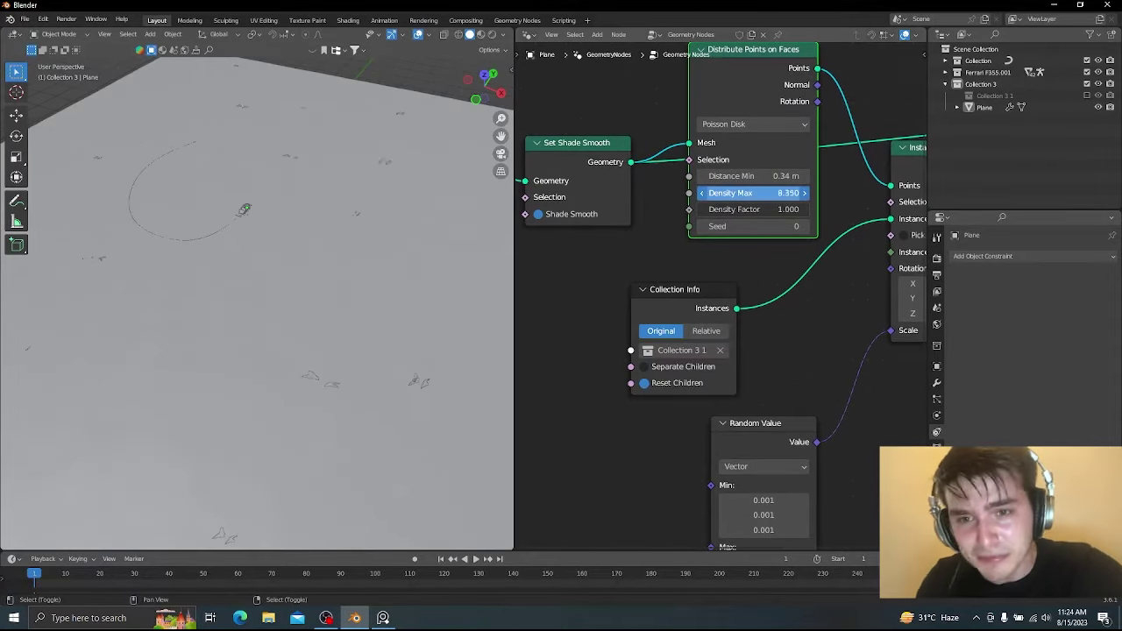
pyautogui.keyDown('alt'); pyautogui.moveTo(764, 254); pyautogui.dragTo(725, 278); pyautogui.keyUp('alt')
pyautogui.moveTo(763, 191); pyautogui.dragTo(766, 177)
pyautogui.keyDown('alt'); pyautogui.moveTo(764, 179); pyautogui.dragTo(715, 195); pyautogui.keyUp('alt')
# - Set the Random Value node's Max to 0.008 on all axes
pyautogui.keyDown('alt'); pyautogui.moveTo(797, 318); pyautogui.dragTo(737, 71); pyautogui.keyUp('alt')
pyautogui.moveTo(636, 379); pyautogui.dragTo(636, 409)
pyautogui.write('0.008')
pyautogui.press('Return')
# - Examine the size and spread of the scattered instances around the car and across the ground plane
pyautogui.scroll(6, 303, 416)
pyautogui.moveTo(302, 416); pyautogui.dragTo(384, 327, button='middle')
pyautogui.scroll(5, 395, 347)
pyautogui.rightClick(406, 368)
pyautogui.moveTo(407, 368); pyautogui.dragTo(131, 370, button='middle')
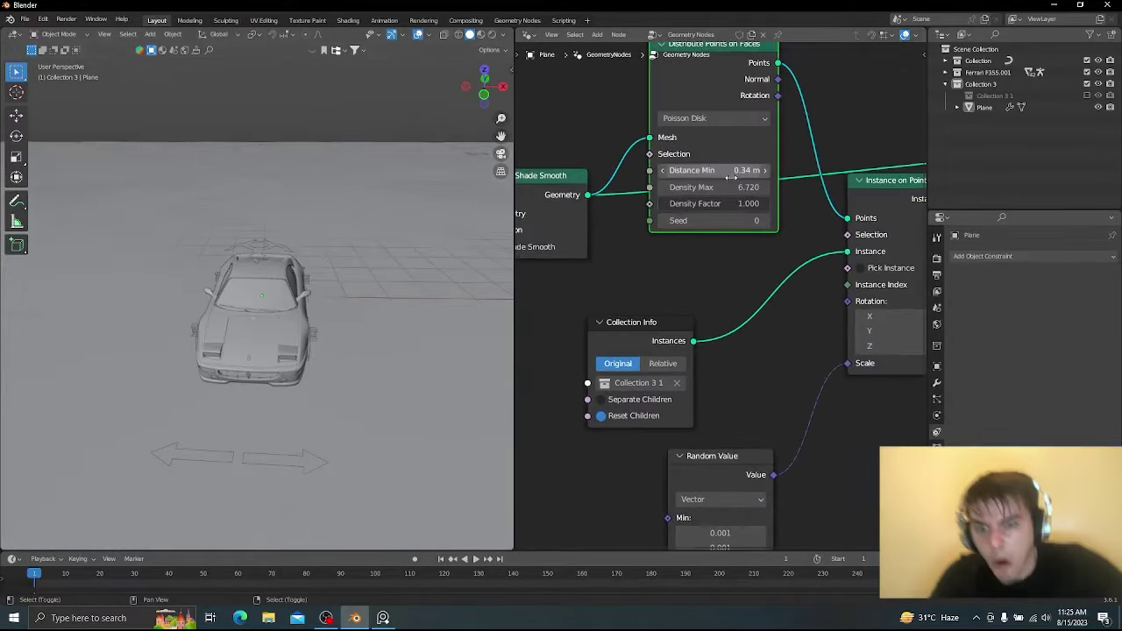
pyautogui.press('KP_7')
pyautogui.moveTo(257, 294); pyautogui.dragTo(333, 342, button='middle')
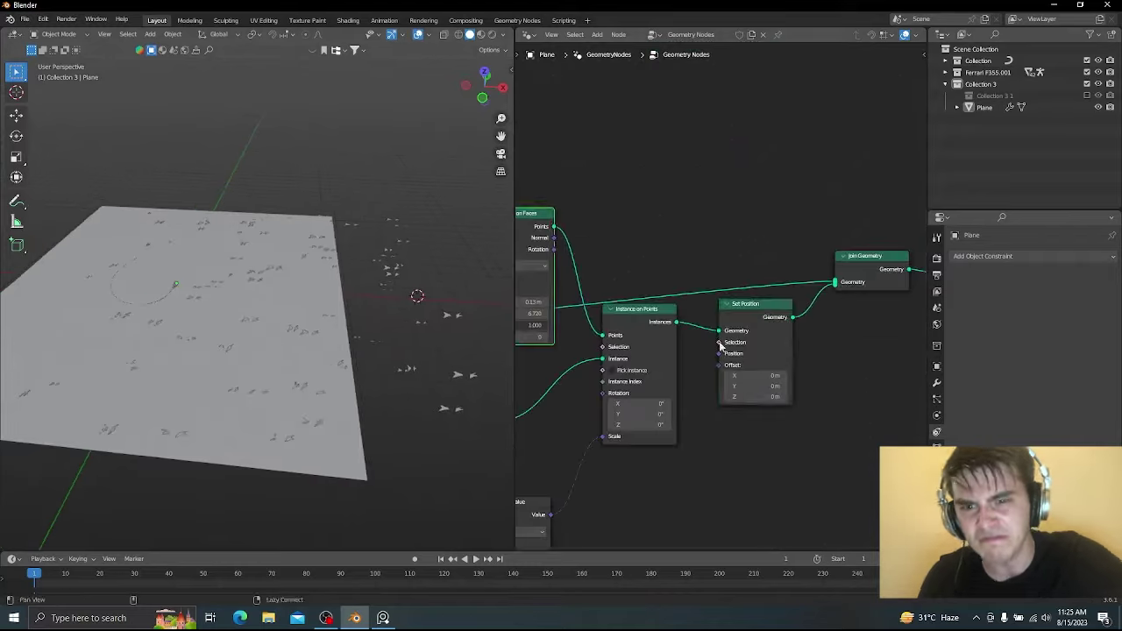
pyautogui.moveTo(307, 351); pyautogui.dragTo(412, 281, button='middle')
pyautogui.scroll(3, 420, 281)
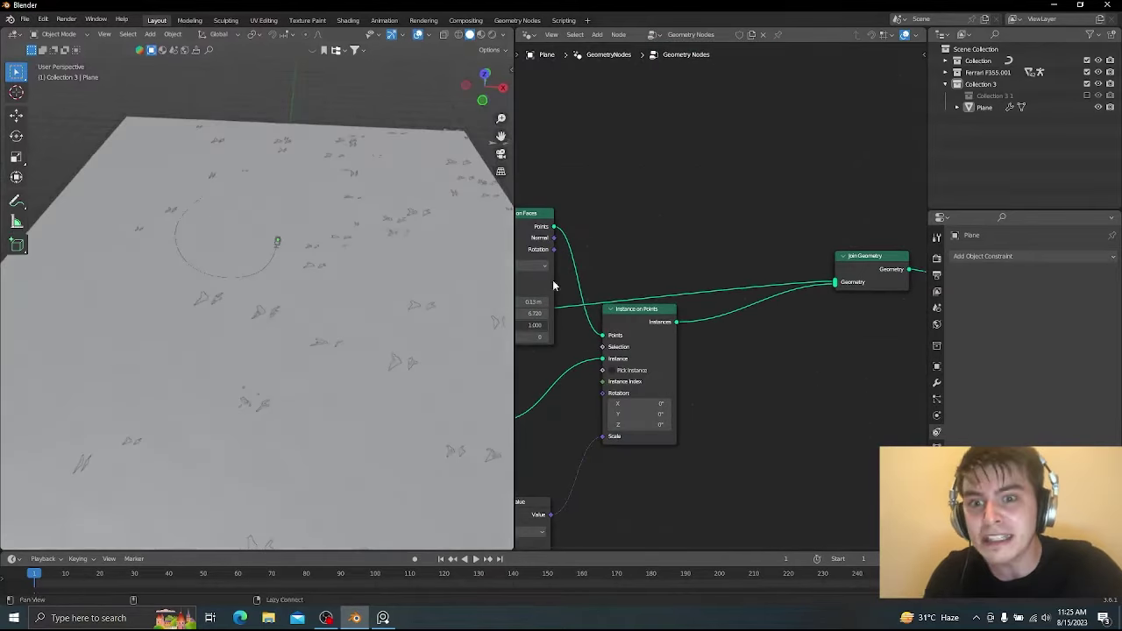
pyautogui.moveTo(556, 289); pyautogui.dragTo(789, 246, button='middle')
pyautogui.scroll(2, 785, 249)
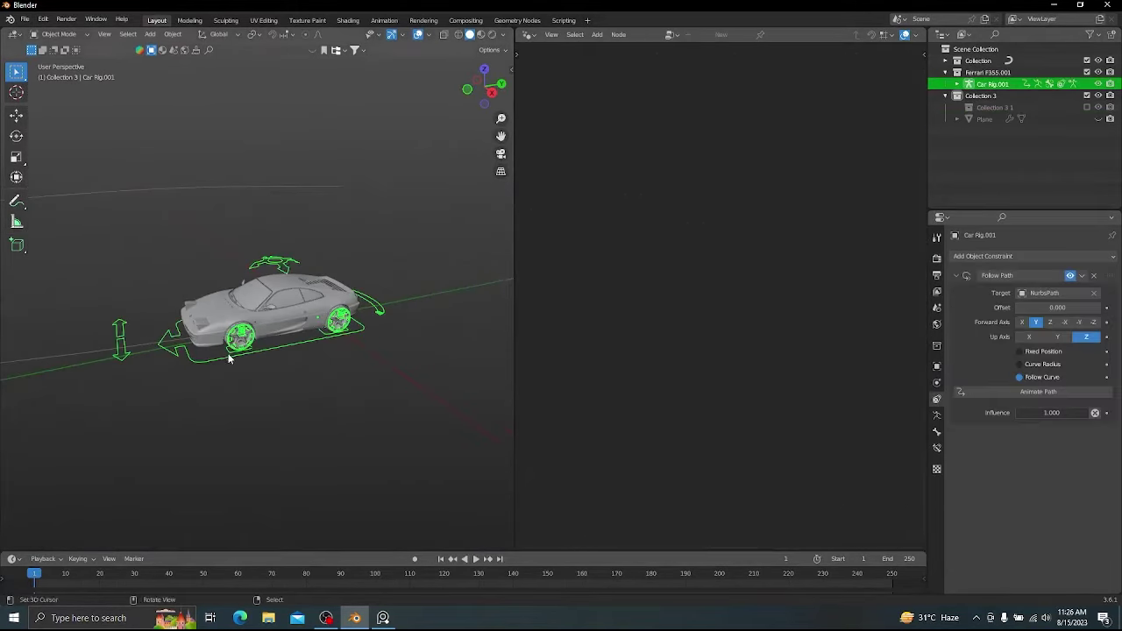
# - Enlarge the timeline area and set the animation's end frame to 300
pyautogui.moveTo(228, 359); pyautogui.dragTo(416, 315, button='middle')
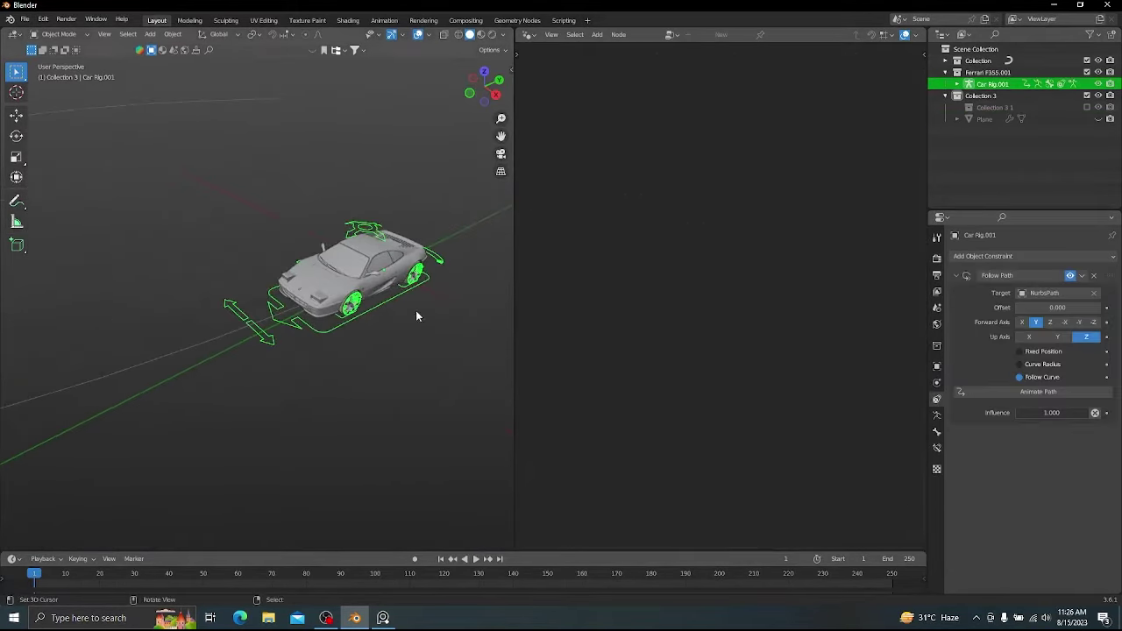
pyautogui.moveTo(379, 552); pyautogui.dragTo(869, 438)
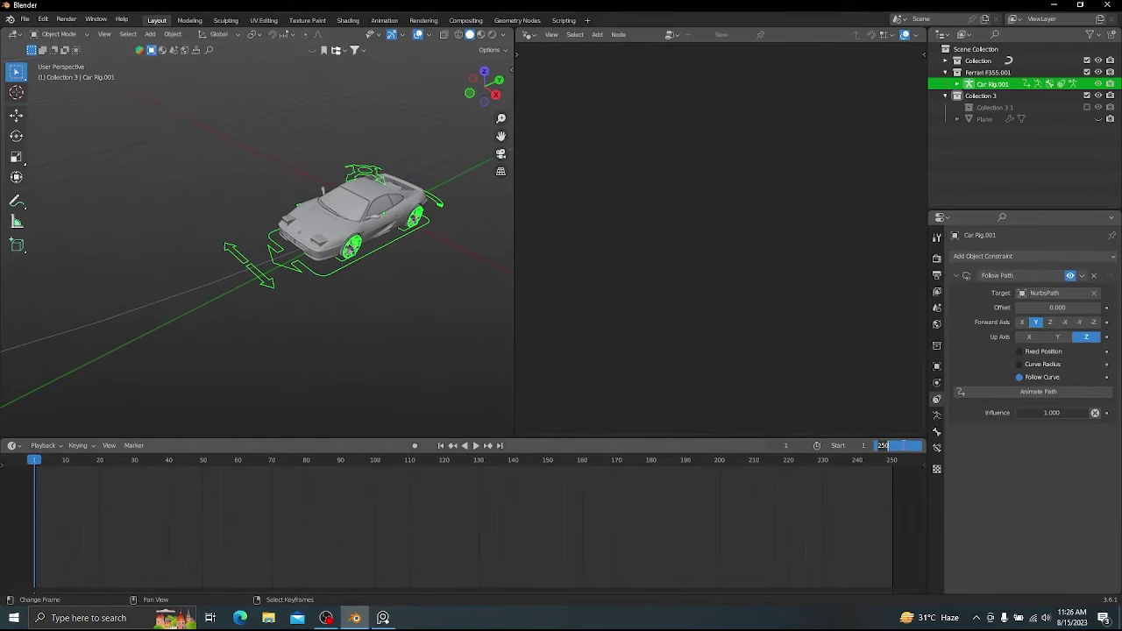
pyautogui.scroll(-9, 706, 533)
pyautogui.moveTo(354, 300); pyautogui.dragTo(408, 275, button='middle')
pyautogui.scroll(3, 379, 304)
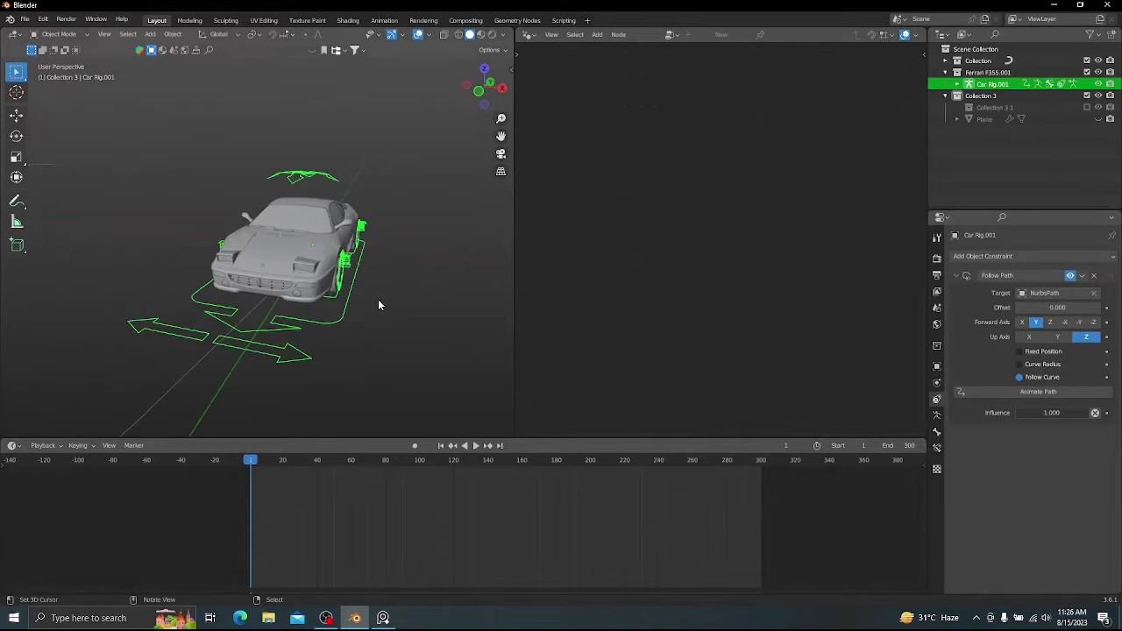
# - Set the scene's output to a custom frame rate of 12 fps
pyautogui.click(935, 263)
pyautogui.click(937, 275)
pyautogui.click(1055, 363)
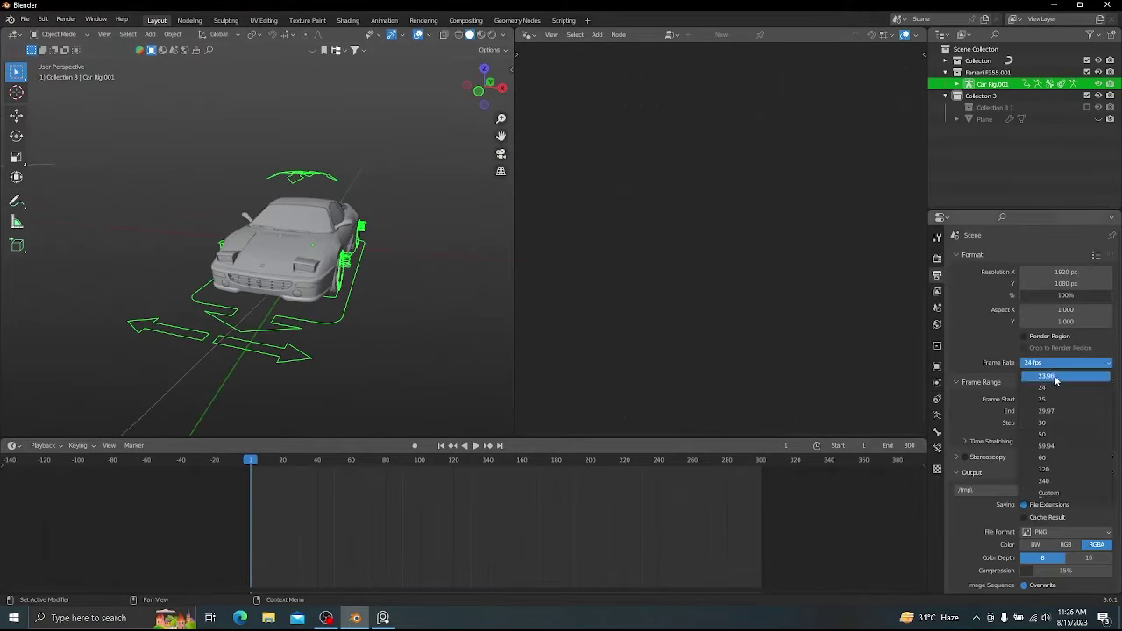
pyautogui.click(1051, 495)
pyautogui.press('Return')
pyautogui.scroll(-3, 342, 263)
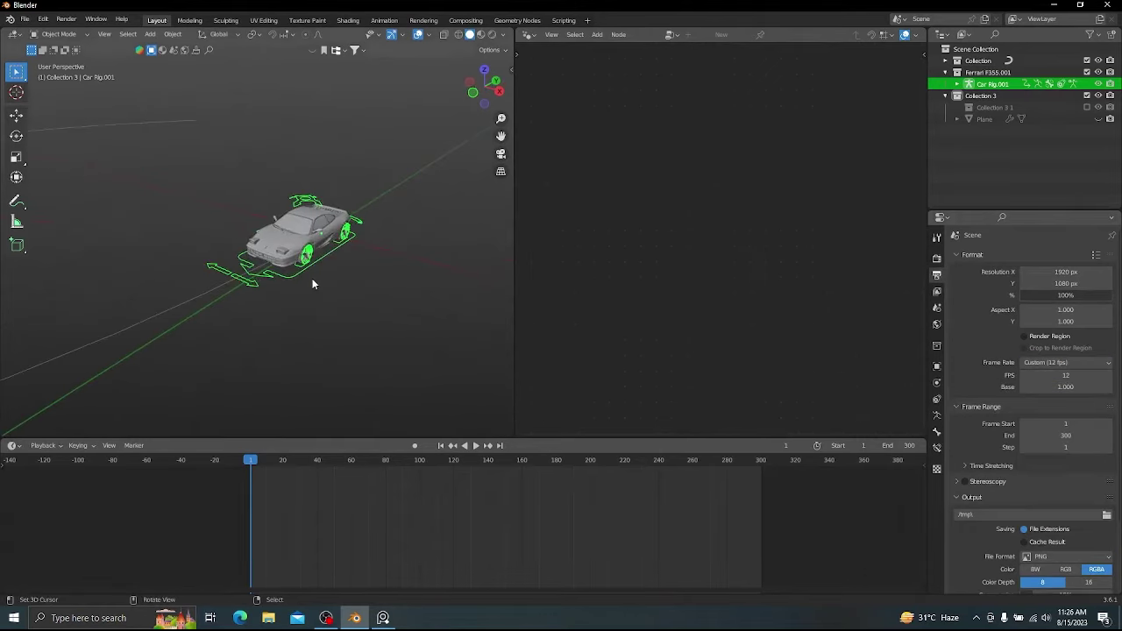
# - Keyframe the car rig's Follow Path offset at 0 on frame 0 and -96.800 on frame 301, and set the keyframe interpolation
pyautogui.scroll(2, 329, 276)
pyautogui.click(937, 399)
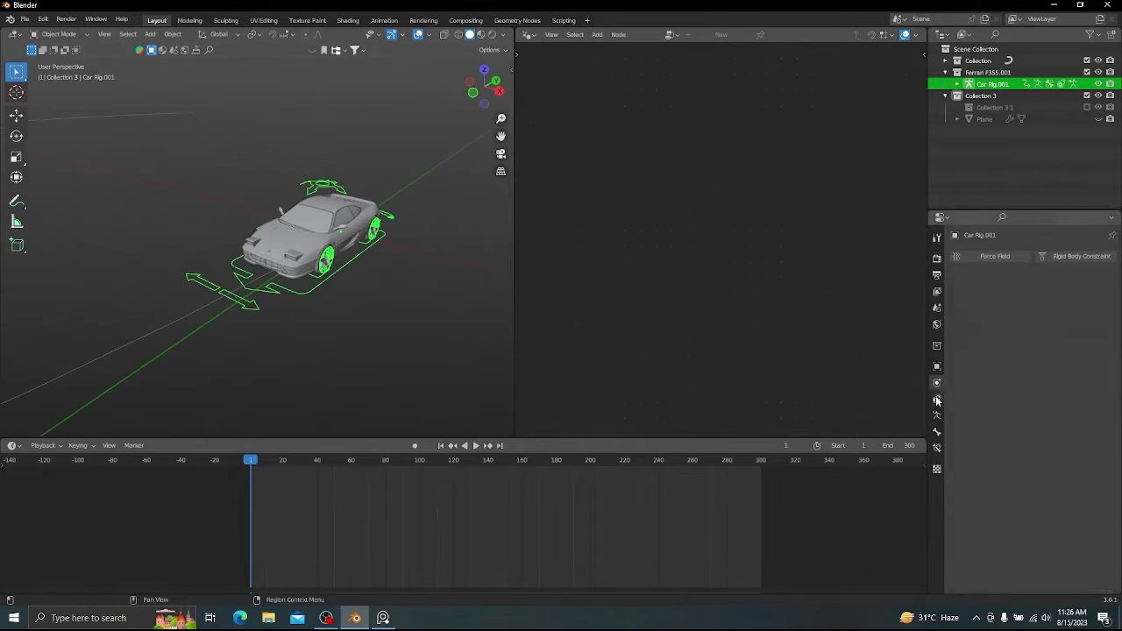
pyautogui.scroll(-2, 420, 301)
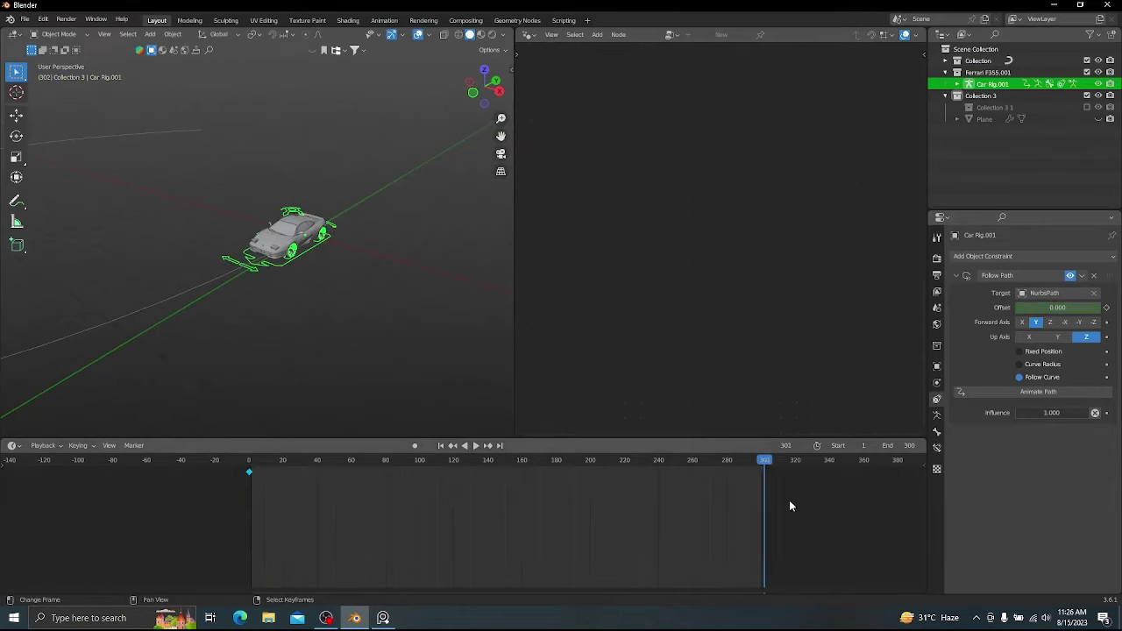
pyautogui.press('Left')
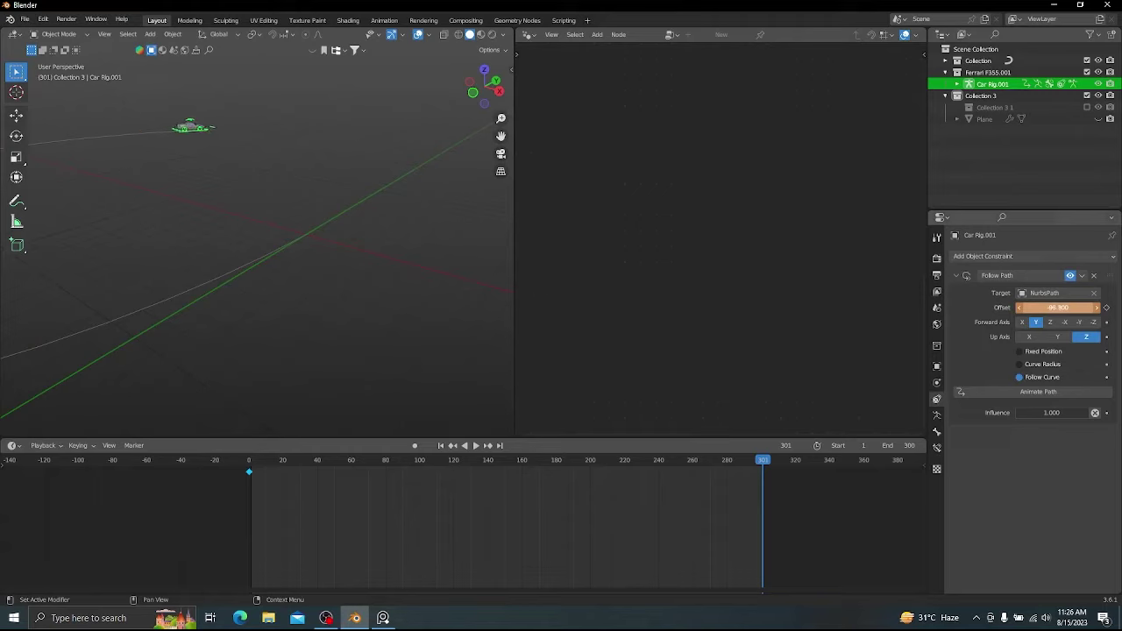
pyautogui.click(447, 526)
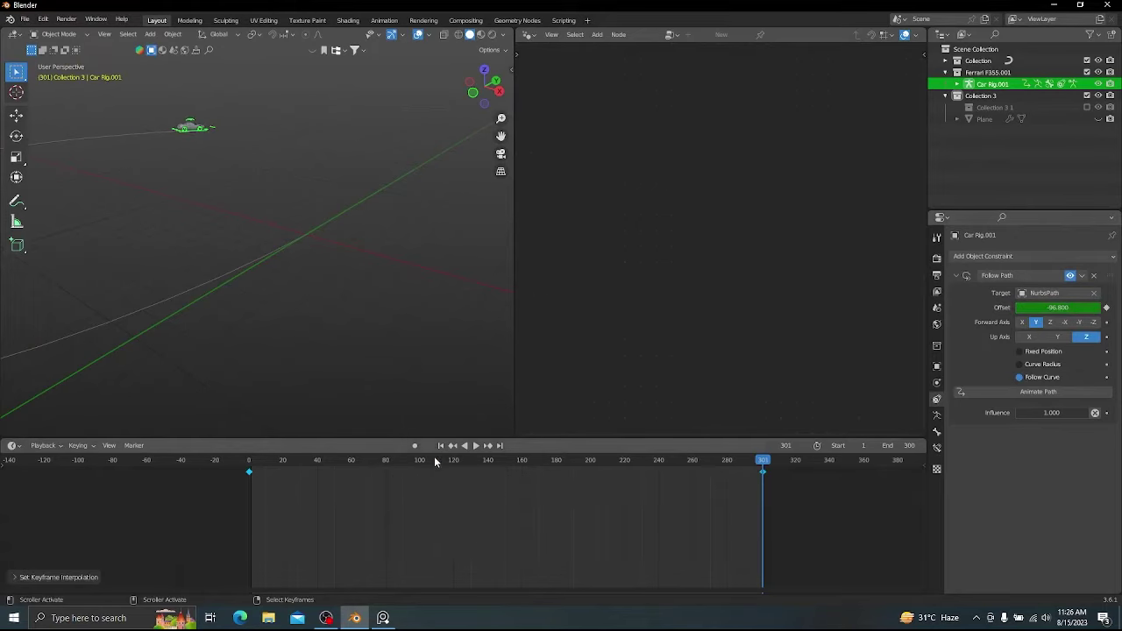
pyautogui.click(440, 447)
pyautogui.moveTo(326, 266); pyautogui.dragTo(345, 268, button='middle')
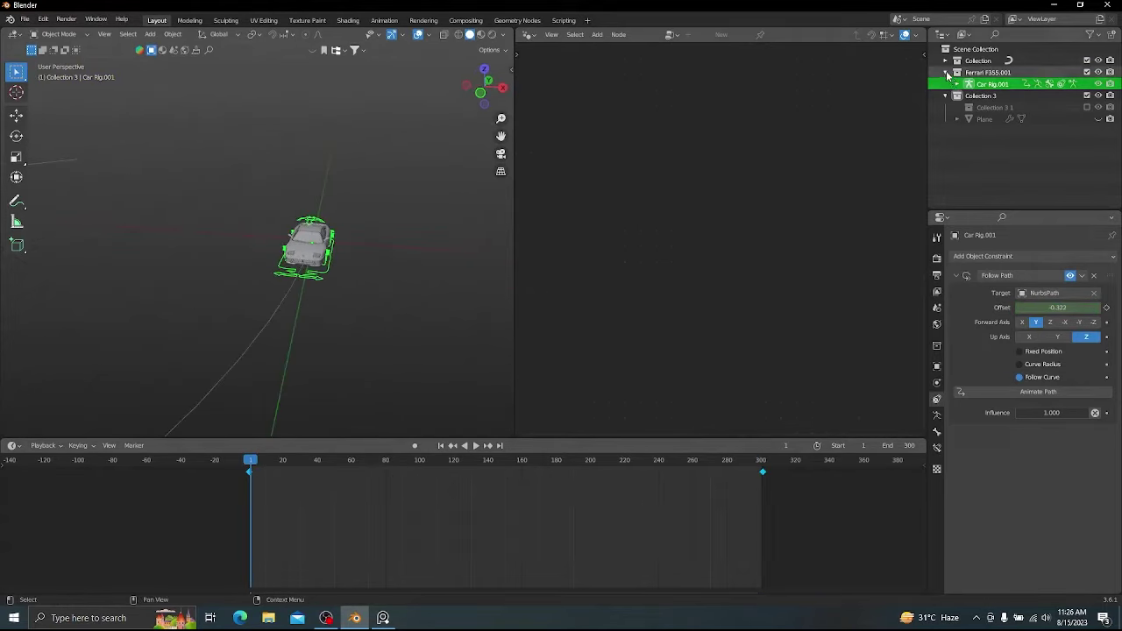
# - Find the camera add-ons in the preferences and make sure Camera: Add Camera Rigs is enabled
pyautogui.click(43, 19)
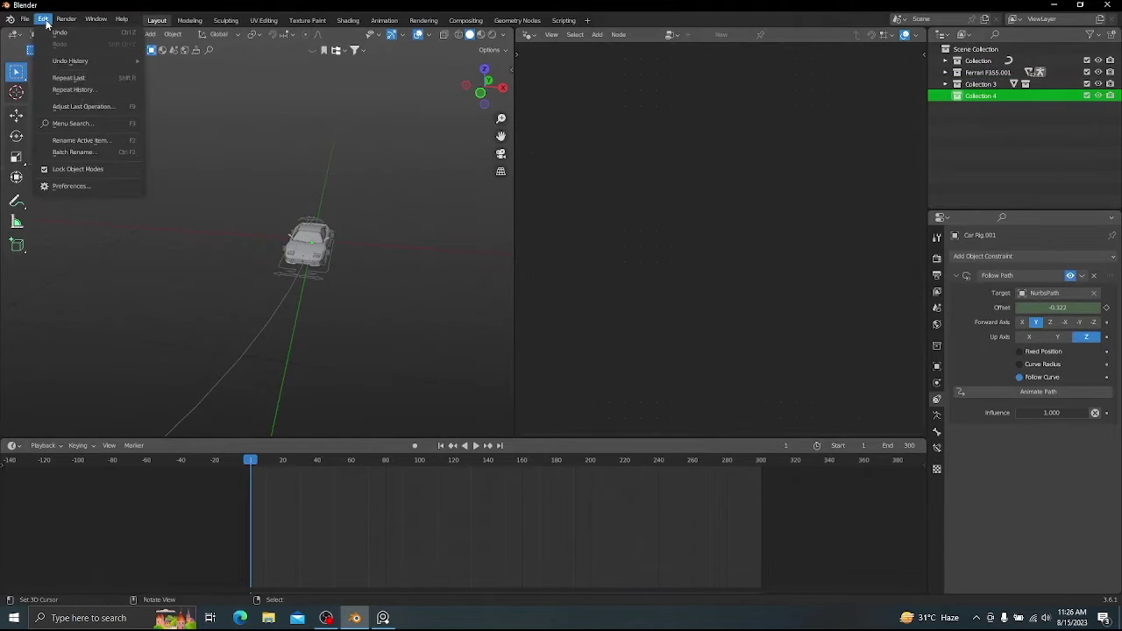
pyautogui.click(86, 181)
pyautogui.click(320, 56)
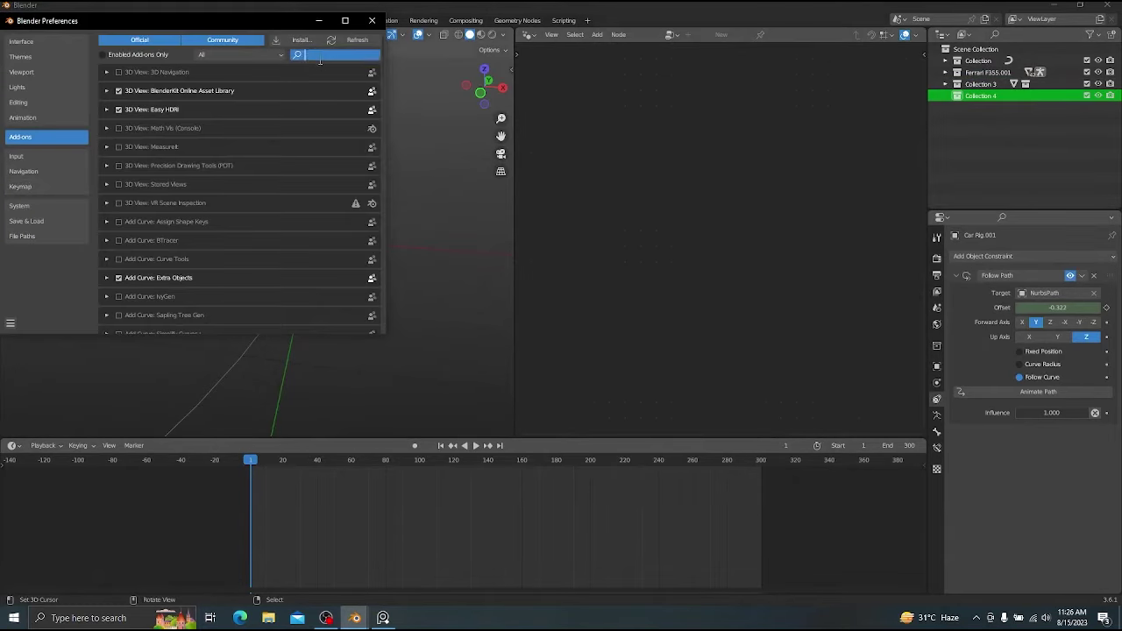
pyautogui.write('camera')
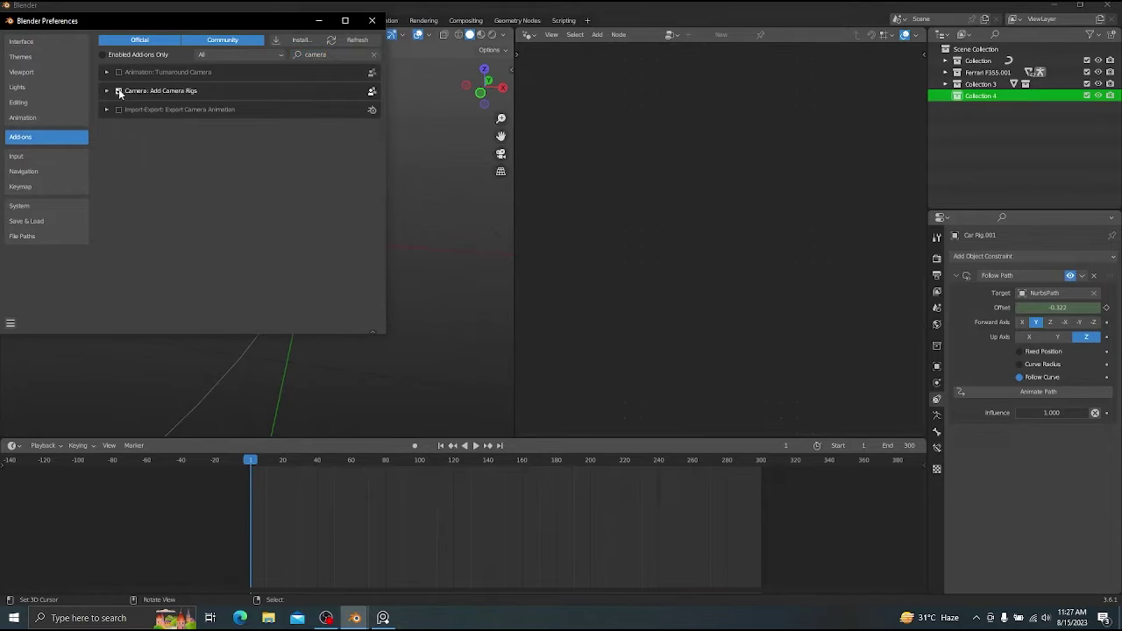
pyautogui.click(107, 91)
pyautogui.click(107, 91)
pyautogui.click(372, 20)
# - Add a Dolly Camera Rig, clear its location and move it along Y to sit in front of the car
pyautogui.hotkey('shift', 'a')
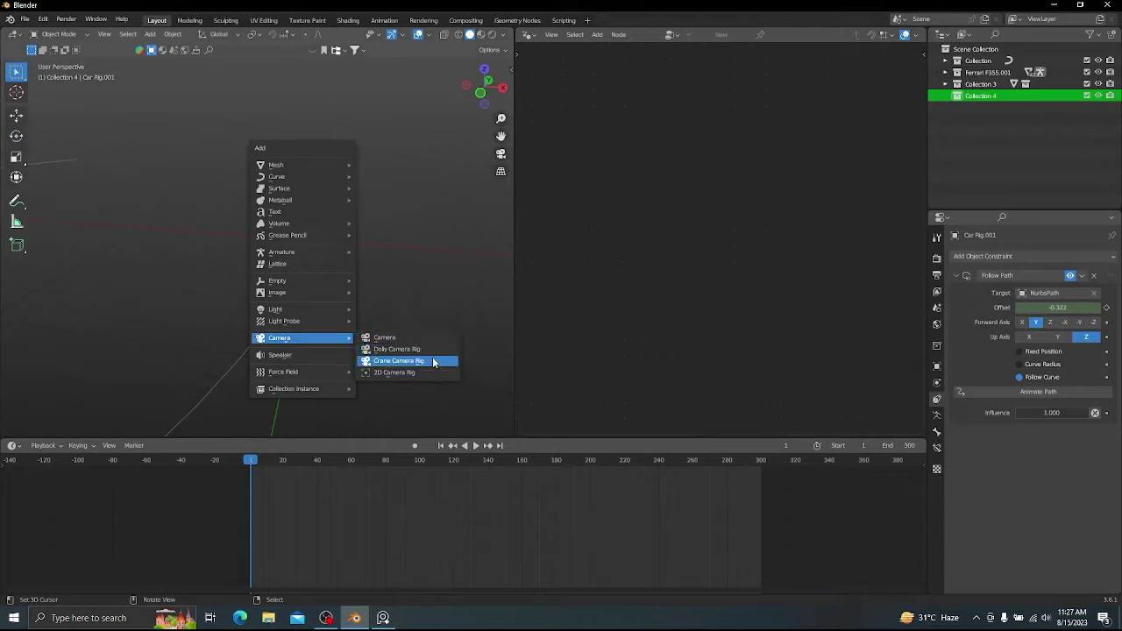
pyautogui.click(430, 353)
pyautogui.moveTo(419, 308); pyautogui.dragTo(419, 277, button='middle')
pyautogui.hotkey('alt', 'g')
pyautogui.press('g')
pyautogui.press('y')
pyautogui.click(235, 345)
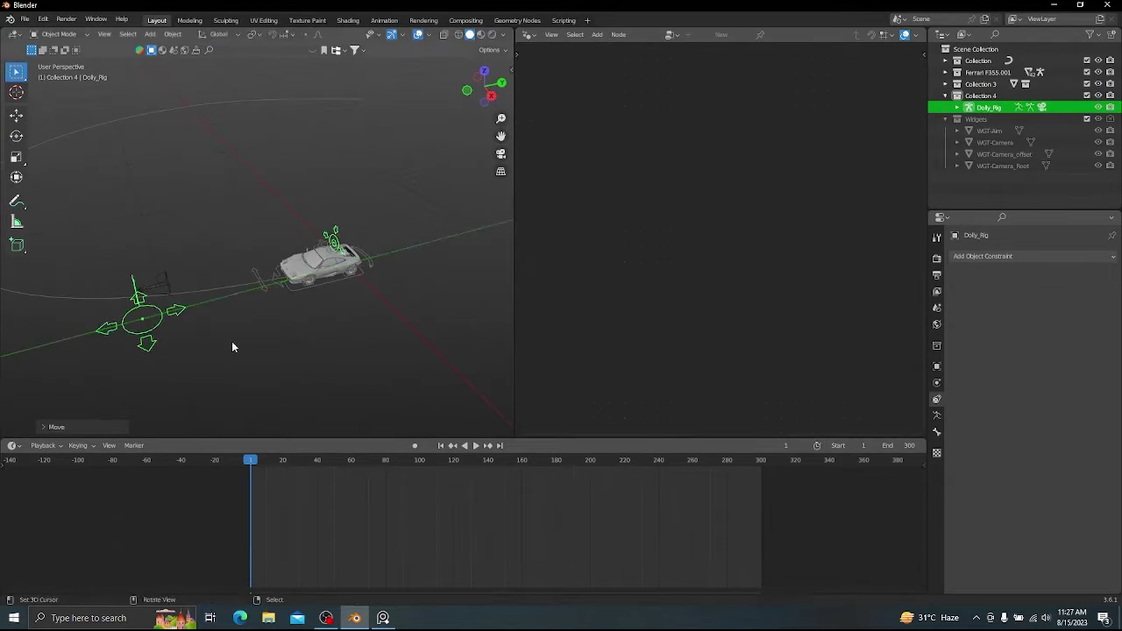
# - Try moving the dolly rig's Aim control in pose mode while looking through the camera
pyautogui.moveTo(233, 346); pyautogui.dragTo(278, 248, button='middle')
pyautogui.scroll(1, 278, 248)
pyautogui.hotkey('ctrl', 'Tab')
pyautogui.rightClick(376, 231)
pyautogui.moveTo(361, 230); pyautogui.dragTo(377, 226, button='middle')
pyautogui.press('KP_0')
pyautogui.press('g')
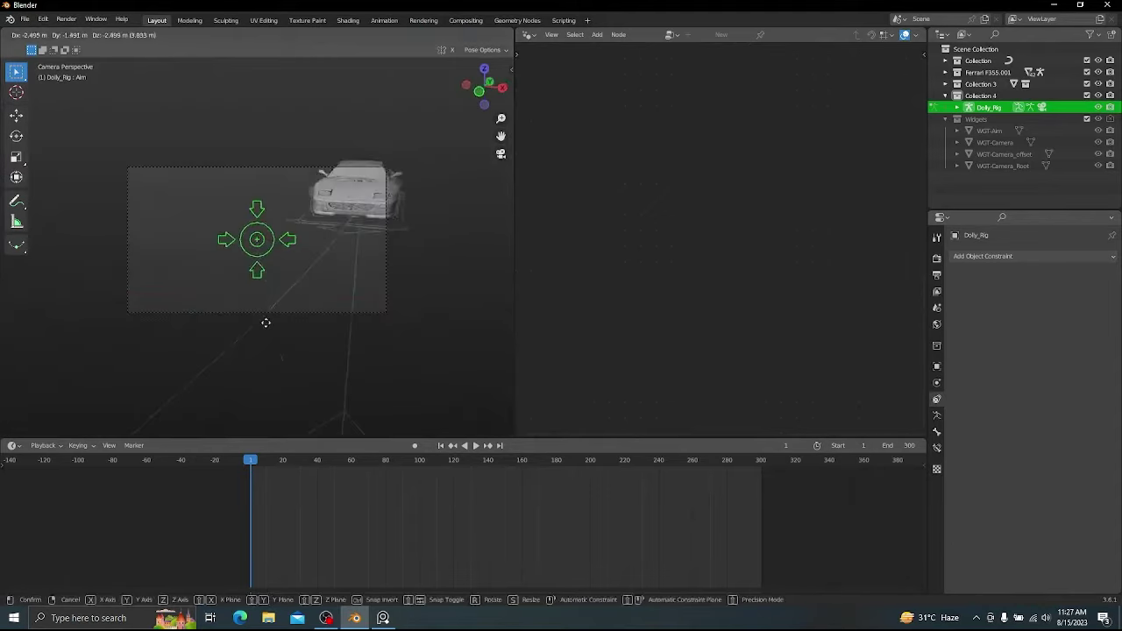
pyautogui.rightClick(389, 282)
pyautogui.hotkey('ctrl', 'Tab')
pyautogui.moveTo(389, 282); pyautogui.dragTo(324, 246, button='middle')
pyautogui.hotkey('ctrl', 'Tab')
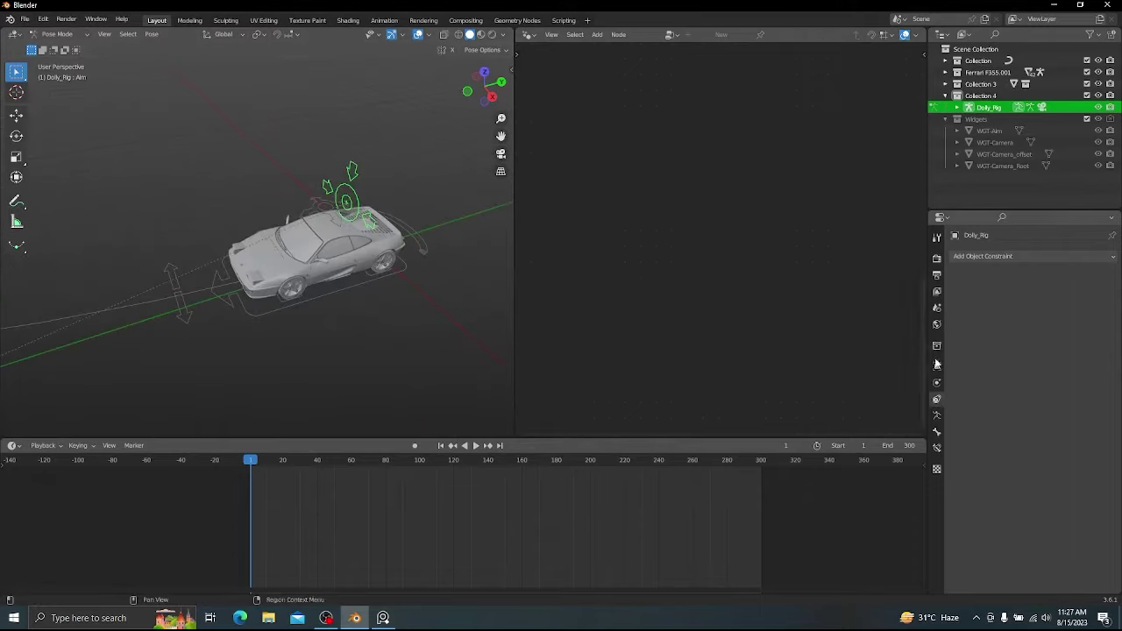
# - Add a Child Of object constraint to the dolly rig, targeting Car Rig.001 and its Root bone
pyautogui.click(999, 256)
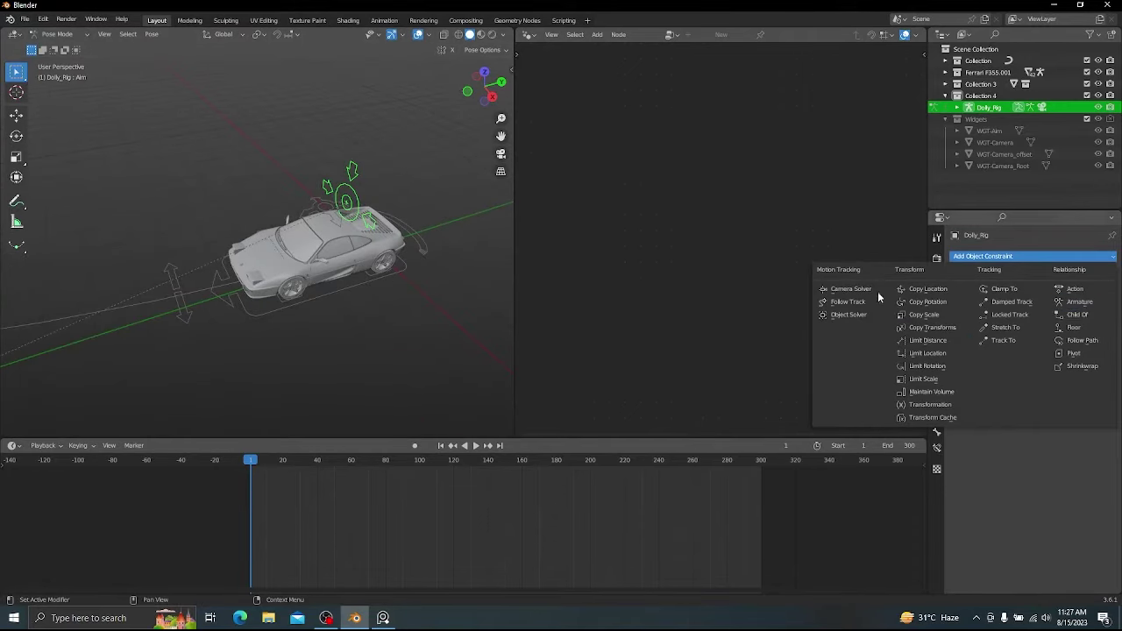
pyautogui.click(1078, 314)
pyautogui.click(335, 301)
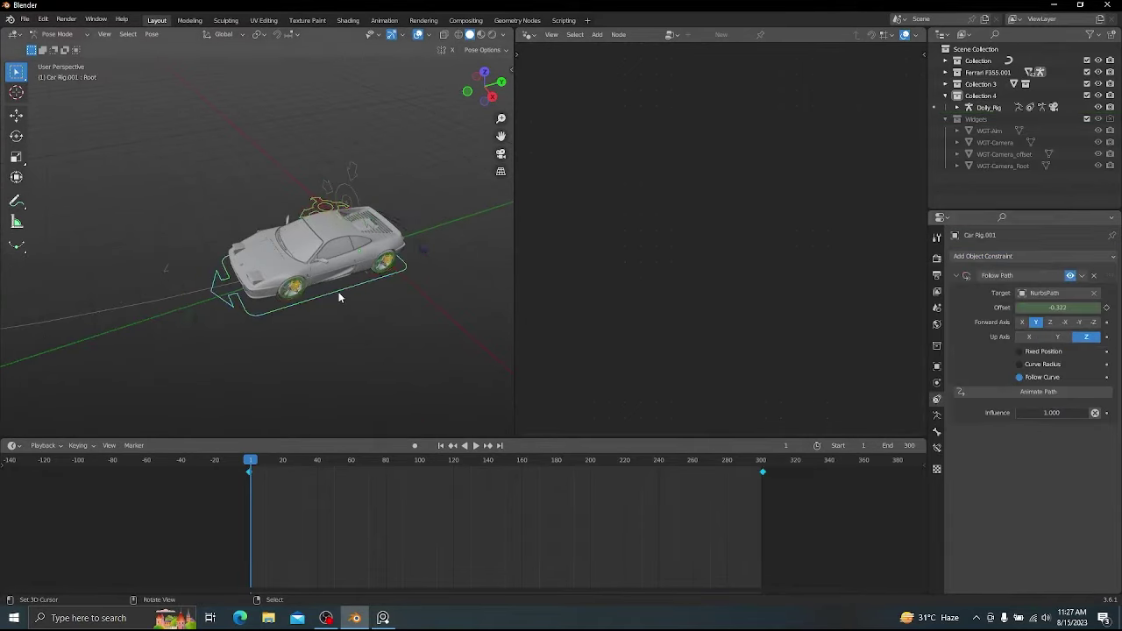
pyautogui.press('Escape')
pyautogui.press('Tab')
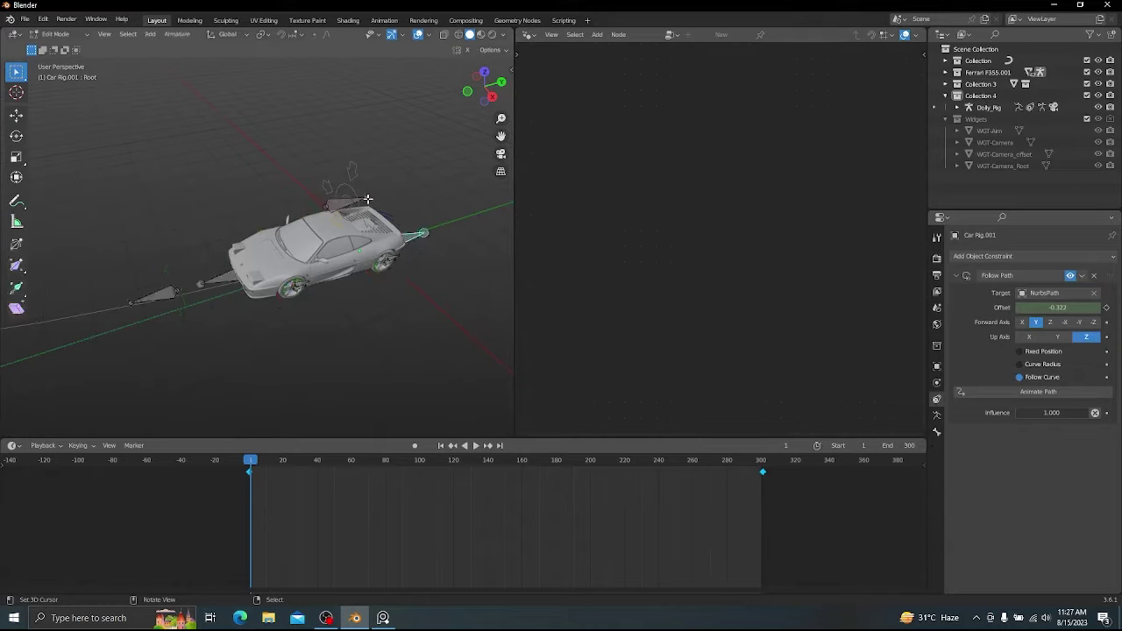
pyautogui.click(353, 171)
pyautogui.click(1097, 293)
pyautogui.click(323, 304)
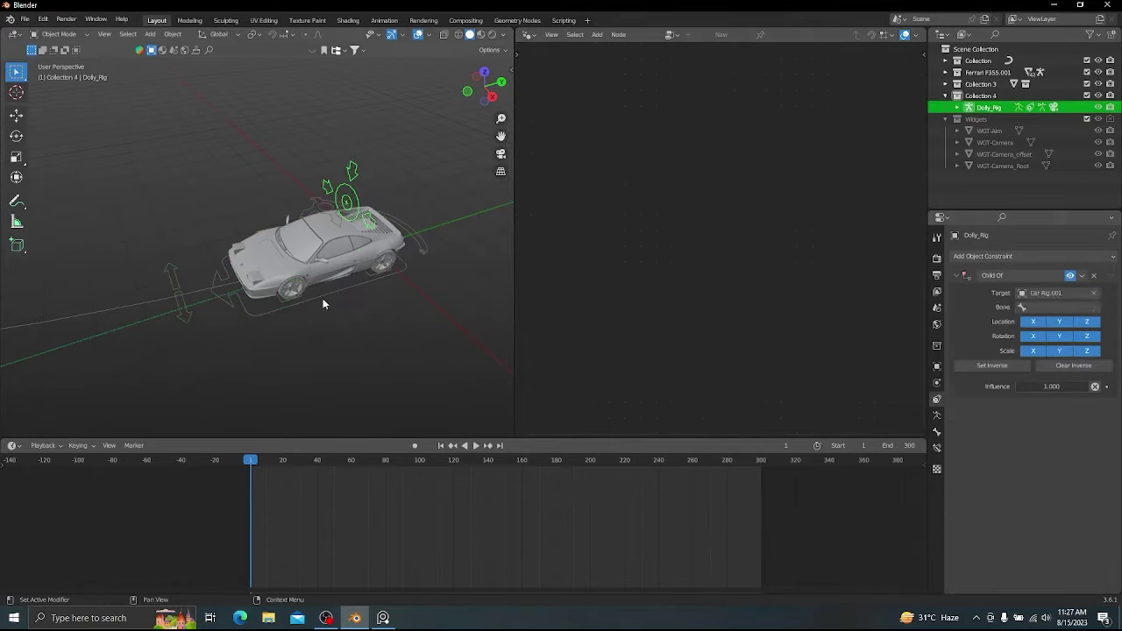
pyautogui.click(1075, 306)
pyautogui.click(1043, 323)
# - Try moving the car rig to test whether the dolly rig follows it
pyautogui.moveTo(403, 211); pyautogui.dragTo(230, 263, button='middle')
pyautogui.rightClick(277, 275)
pyautogui.press('g')
pyautogui.rightClick(318, 249)
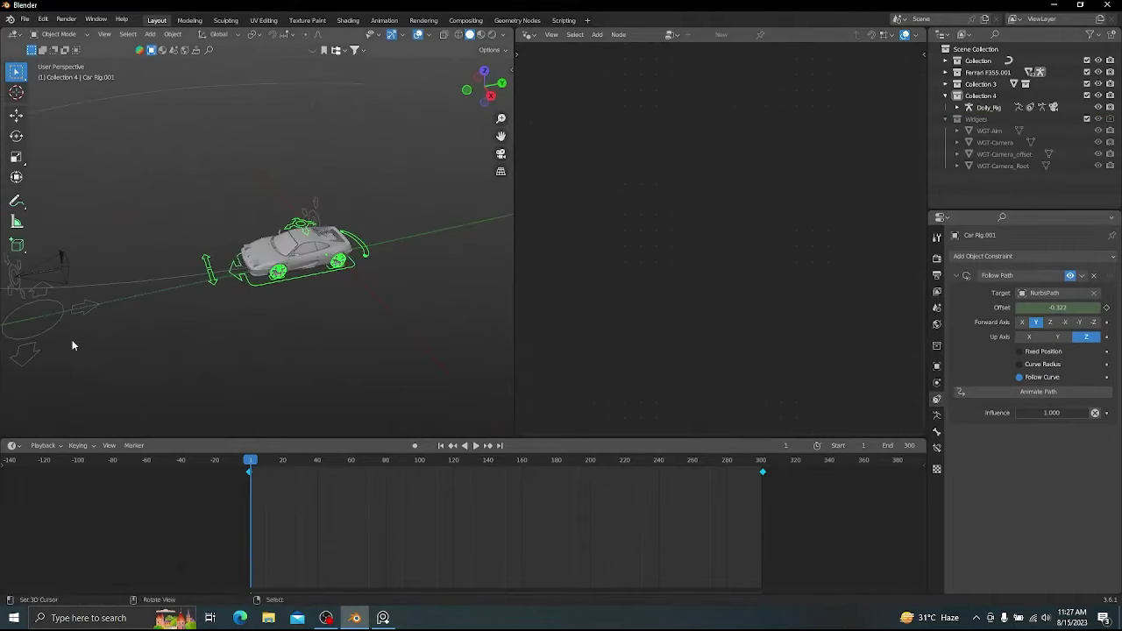
pyautogui.rightClick(72, 340)
pyautogui.keyDown('shift'); pyautogui.moveTo(154, 296); pyautogui.dragTo(258, 282, button='middle'); pyautogui.keyUp('shift')
pyautogui.scroll(-2, 261, 281)
pyautogui.rightClick(332, 258)
pyautogui.scroll(5, 345, 273)
# - Play the animation through the dolly camera with overlays hidden, and return to the first frame with overlays shown
pyautogui.press('KP_0')
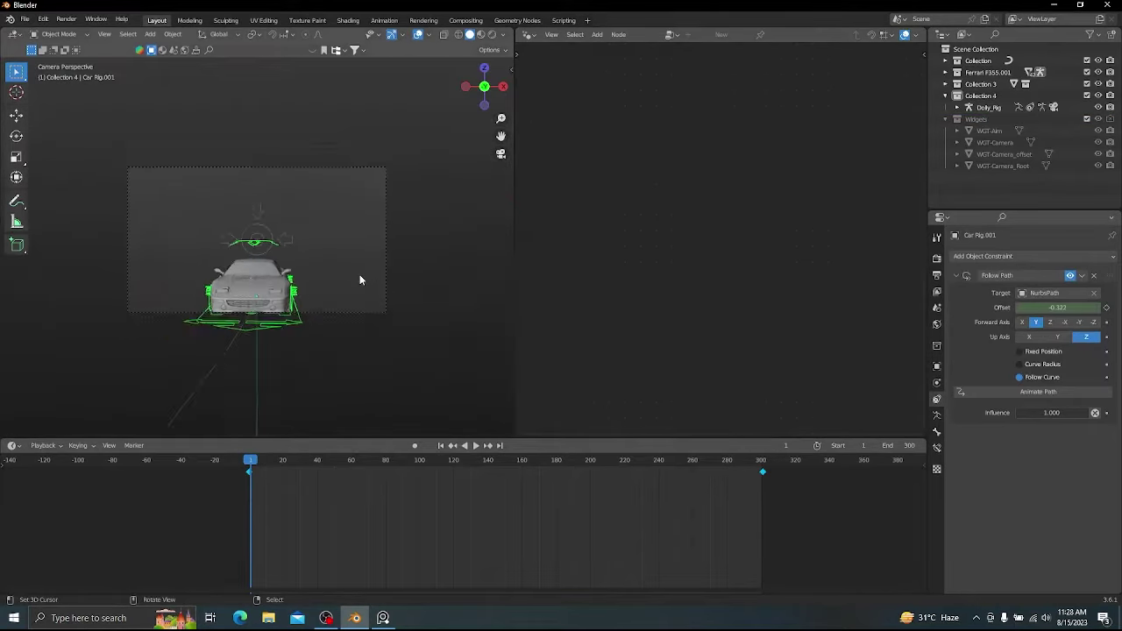
pyautogui.scroll(3, 357, 277)
pyautogui.hotkey('alt', 'shift', 'z')
pyautogui.keyDown('shift'); pyautogui.moveTo(329, 320); pyautogui.dragTo(363, 296, button='middle'); pyautogui.keyUp('shift')
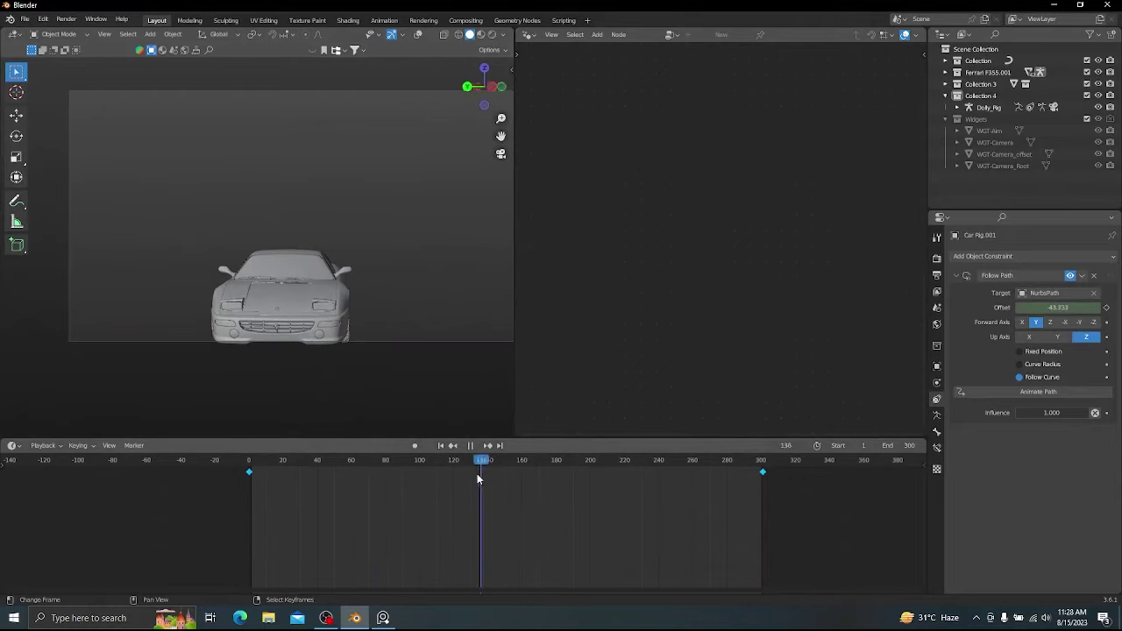
pyautogui.click(441, 447)
pyautogui.hotkey('alt', 'shift', 'z')
# - In pose mode, lower the dolly rig's Aim control toward the car's roof while looking through the camera
pyautogui.press('KP_0')
pyautogui.rightClick(355, 195)
pyautogui.hotkey('ctrl', 'Tab')
pyautogui.press('KP_0')
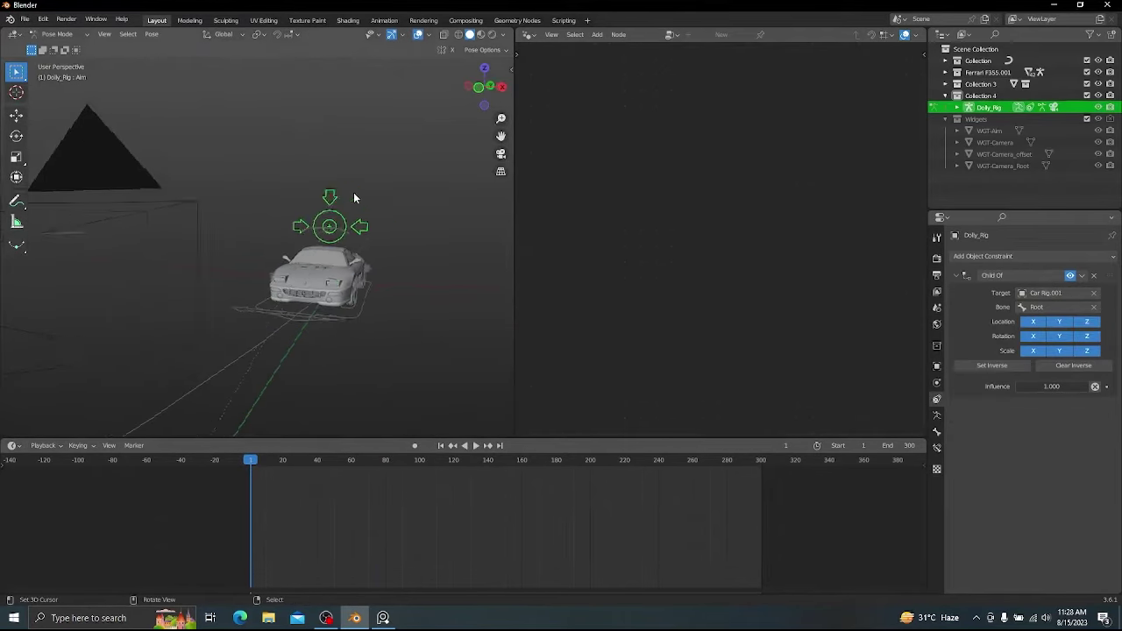
pyautogui.press('g')
pyautogui.click(338, 227)
pyautogui.scroll(-2, 395, 208)
# - Turn the empty node editor area into a second 3D viewport with a top view, with the dolly rig's Camera control selected
pyautogui.click(529, 35)
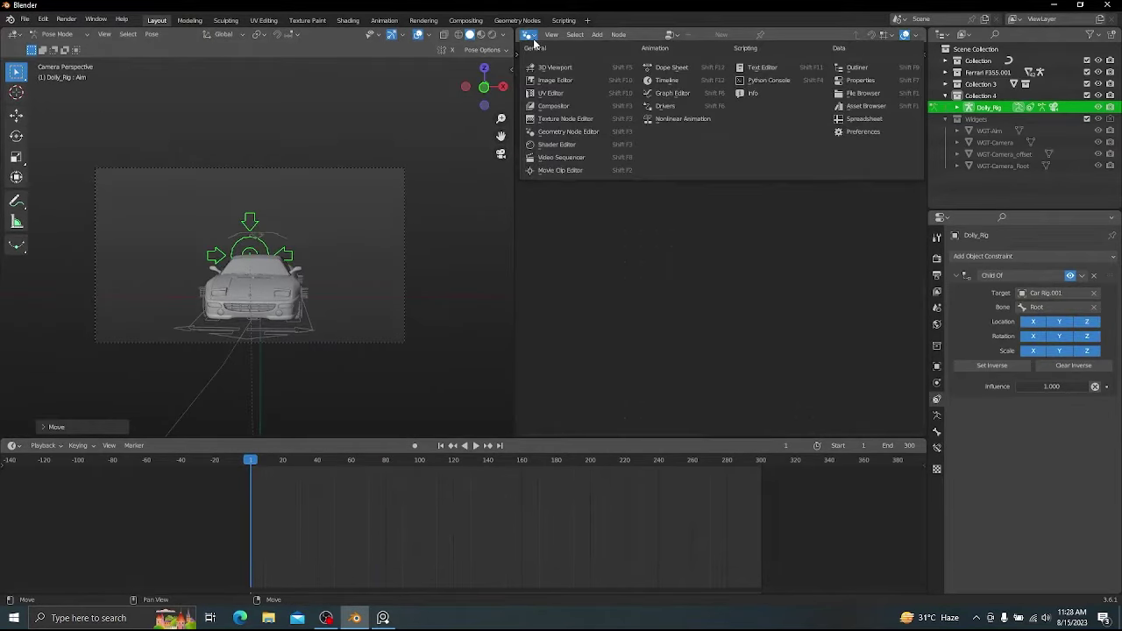
pyautogui.click(562, 67)
pyautogui.scroll(-3, 611, 262)
pyautogui.click(619, 328)
pyautogui.press('KP_7')
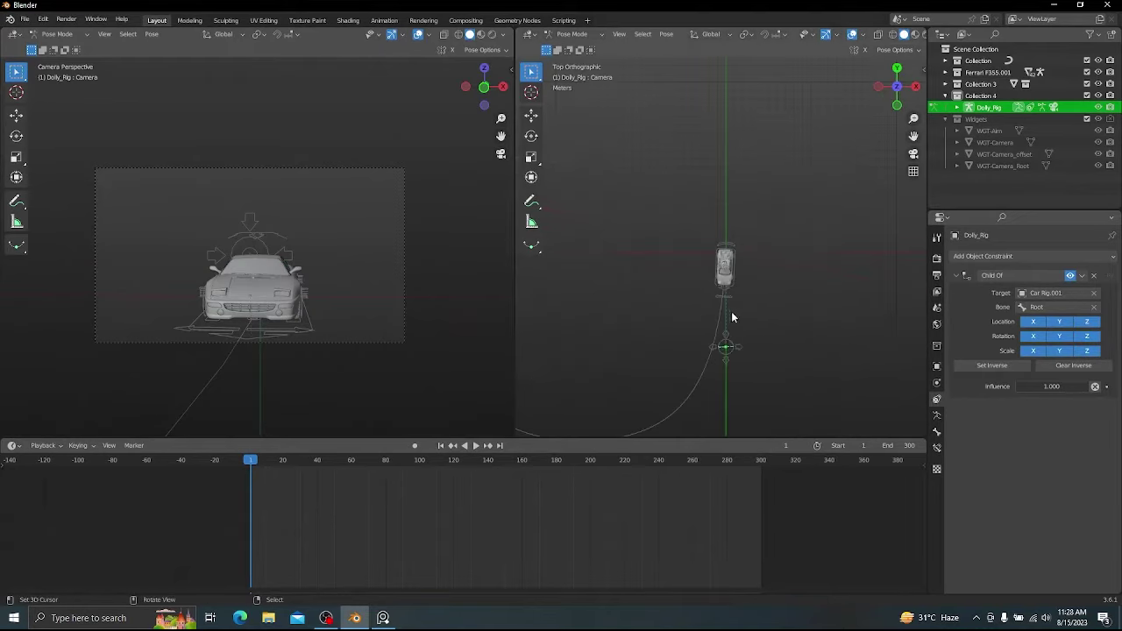
# - Move the dolly rig's Camera control about 5 m to the side of the car and shift it along its local Y axis
pyautogui.press('g')
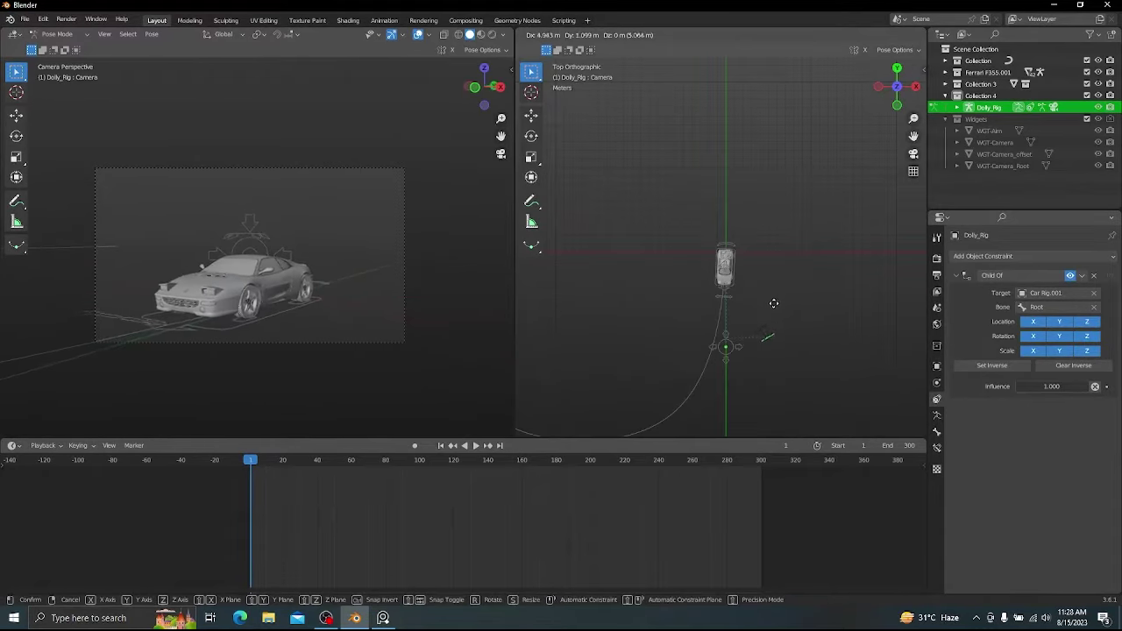
pyautogui.click(767, 331)
pyautogui.moveTo(769, 333)
pyautogui.mouseDown(button='middle')
pyautogui.moveTo(744, 230)
pyautogui.moveTo(779, 324)
pyautogui.mouseUp(button='middle')
pyautogui.press('g')
pyautogui.press('y')
pyautogui.press('y')
pyautogui.click(759, 308)
# - Adjust the Camera control along its local X and Z axes for a higher three-quarter view of the car
pyautogui.press('g')
pyautogui.press('x')
pyautogui.press('x')
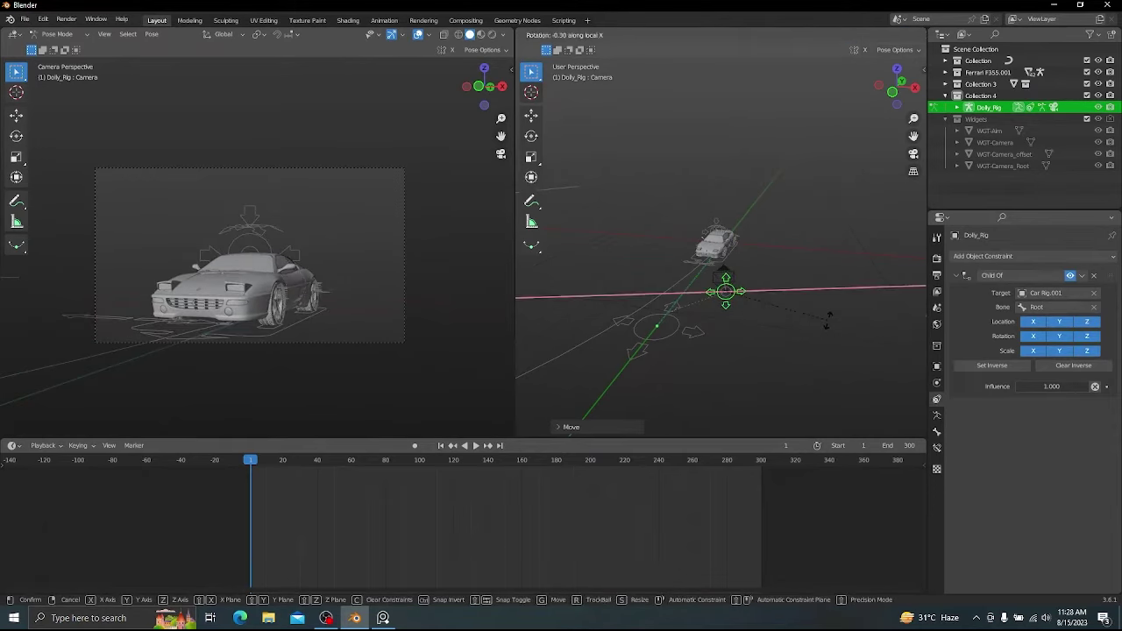
pyautogui.press('x')
pyautogui.press('z')
pyautogui.press('z')
pyautogui.click(819, 293)
pyautogui.press('g')
pyautogui.rightClick(815, 297)
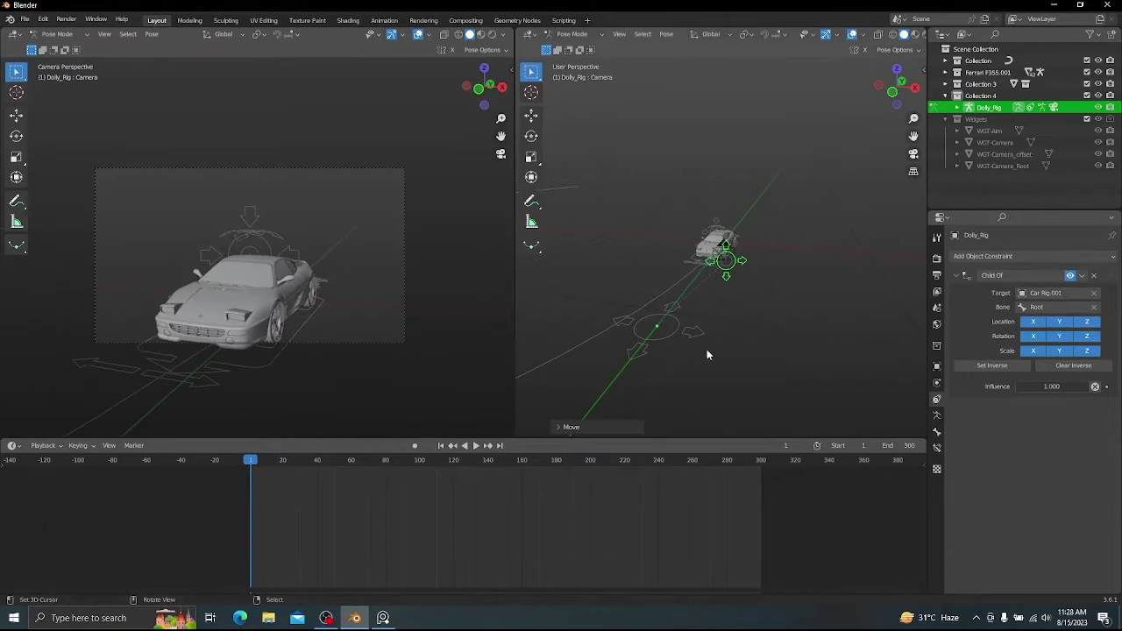
# - Move the dolly rig's Root control down to lower the camera, and return to Object Mode
pyautogui.click(697, 338)
pyautogui.press('g')
pyautogui.click(686, 380)
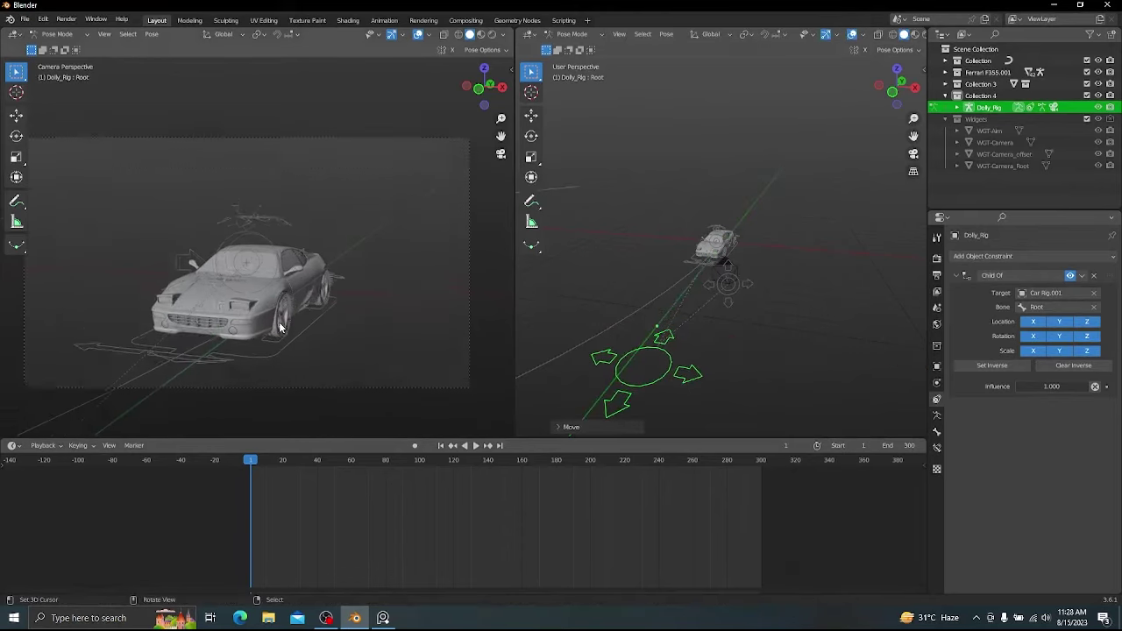
pyautogui.hotkey('ctrl', 'Tab')
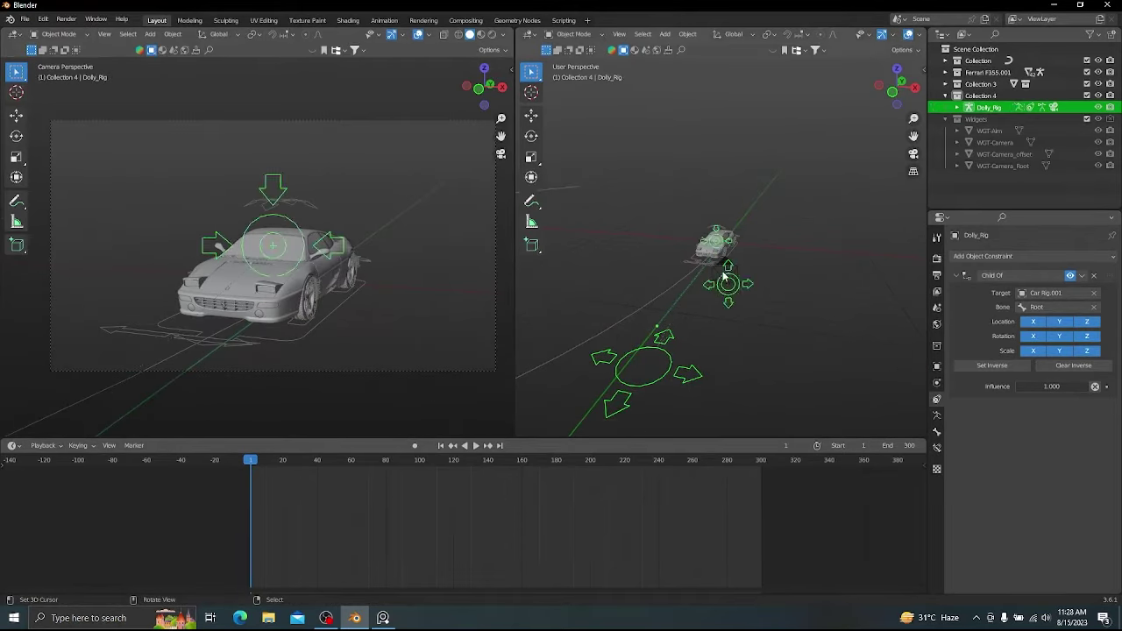
# - Select the dolly camera and open its focal length for editing
pyautogui.rightClick(723, 274)
pyautogui.click(936, 416)
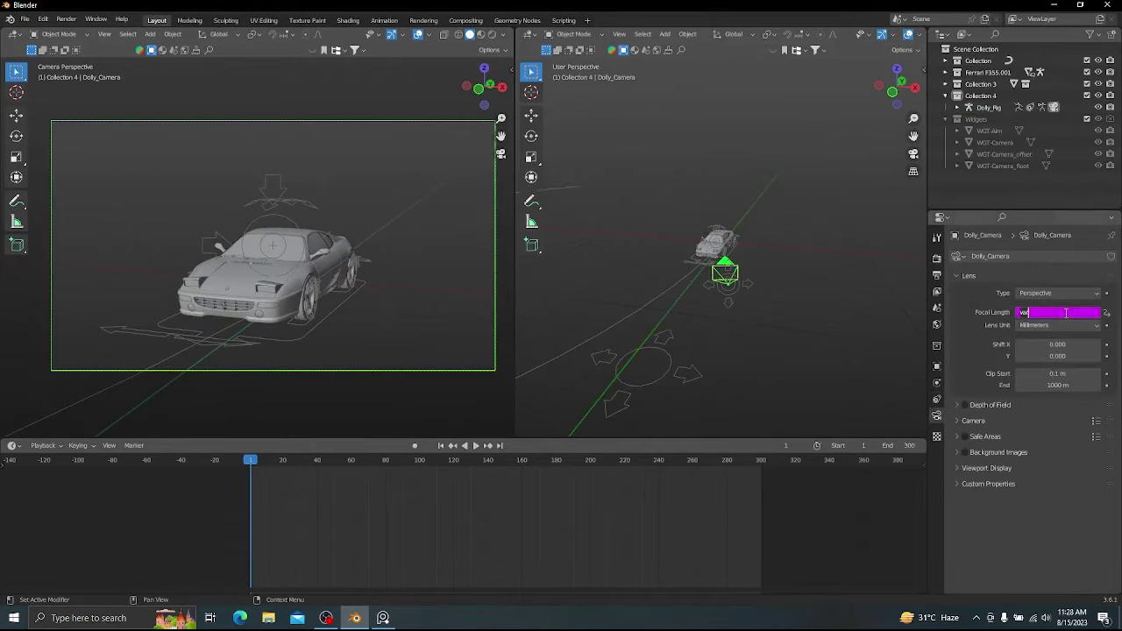
pyautogui.moveTo(846, 322); pyautogui.dragTo(723, 277, button='middle')
pyautogui.scroll(6, 717, 263)
# - Select the car rig, play through the animation to check how the camera follows the car, and return to the first frame
pyautogui.rightClick(754, 293)
pyautogui.scroll(-3, 749, 288)
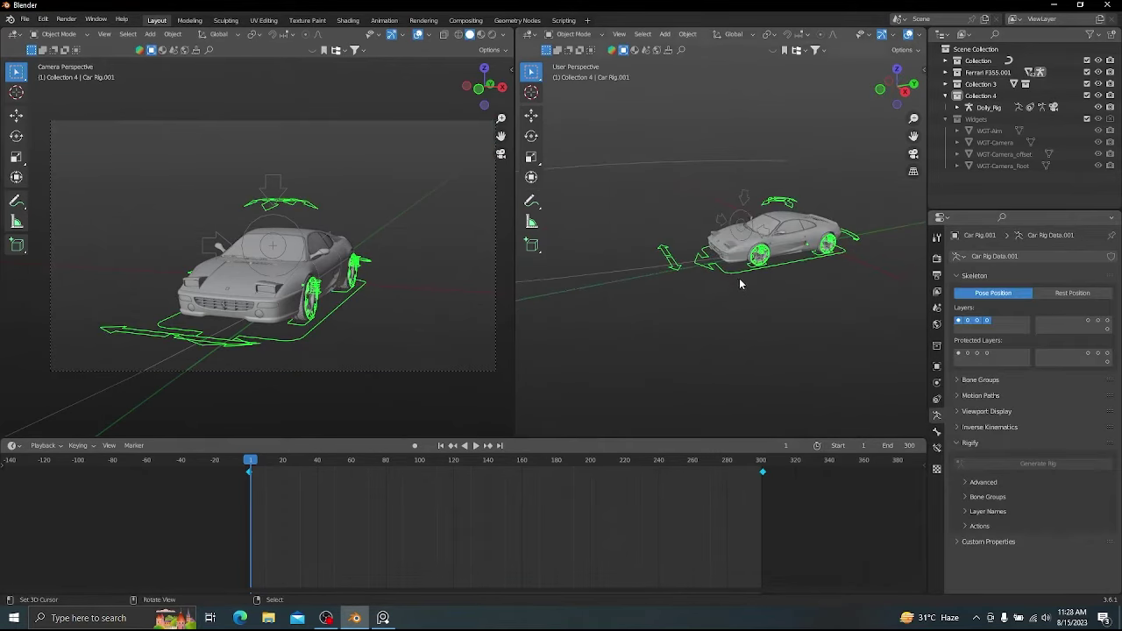
pyautogui.moveTo(260, 469); pyautogui.dragTo(363, 471)
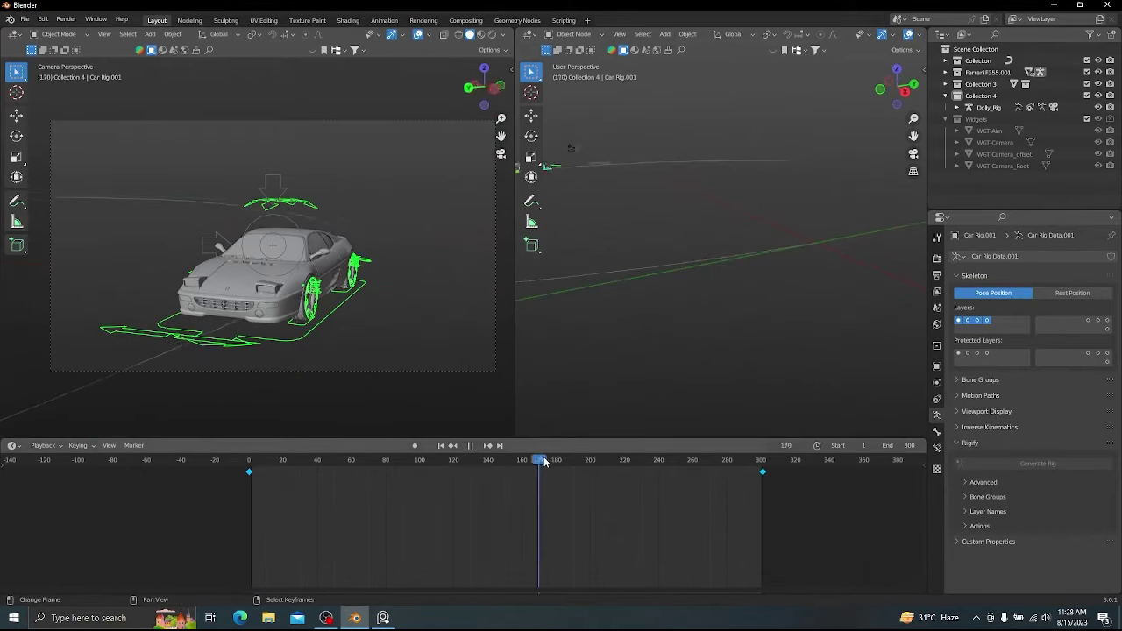
pyautogui.click(440, 445)
# - In pose mode, try rotating the car rig's Drift control about the X and Z axes
pyautogui.hotkey('ctrl', 'Tab')
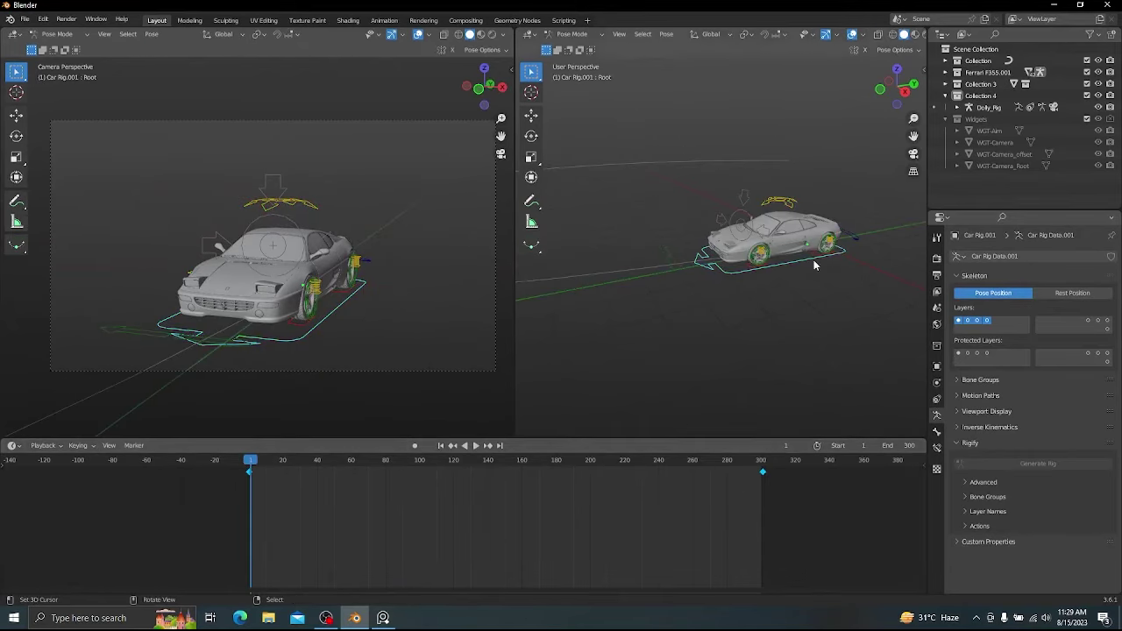
pyautogui.keyDown('alt'); pyautogui.moveTo(813, 246); pyautogui.dragTo(822, 273); pyautogui.keyUp('alt')
pyautogui.press('r')
pyautogui.press('x')
pyautogui.rightClick(826, 263)
pyautogui.press('r')
pyautogui.press('z')
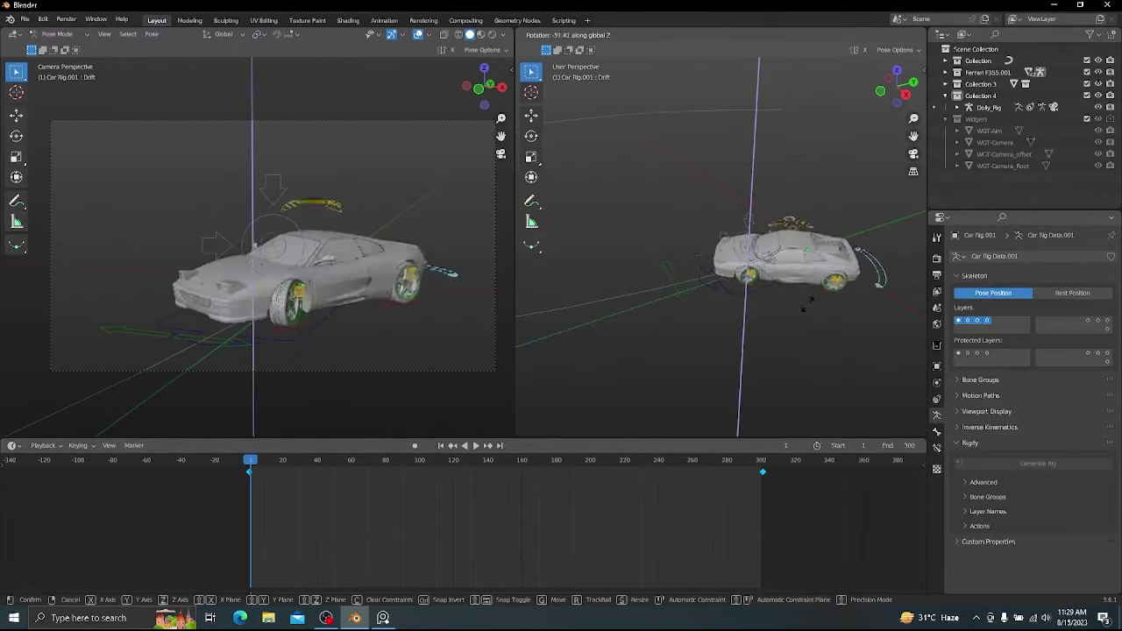
pyautogui.rightClick(829, 253)
# - Keyframe the Drift control at the start of the animation and advance the playback to frame 39
pyautogui.press('i')
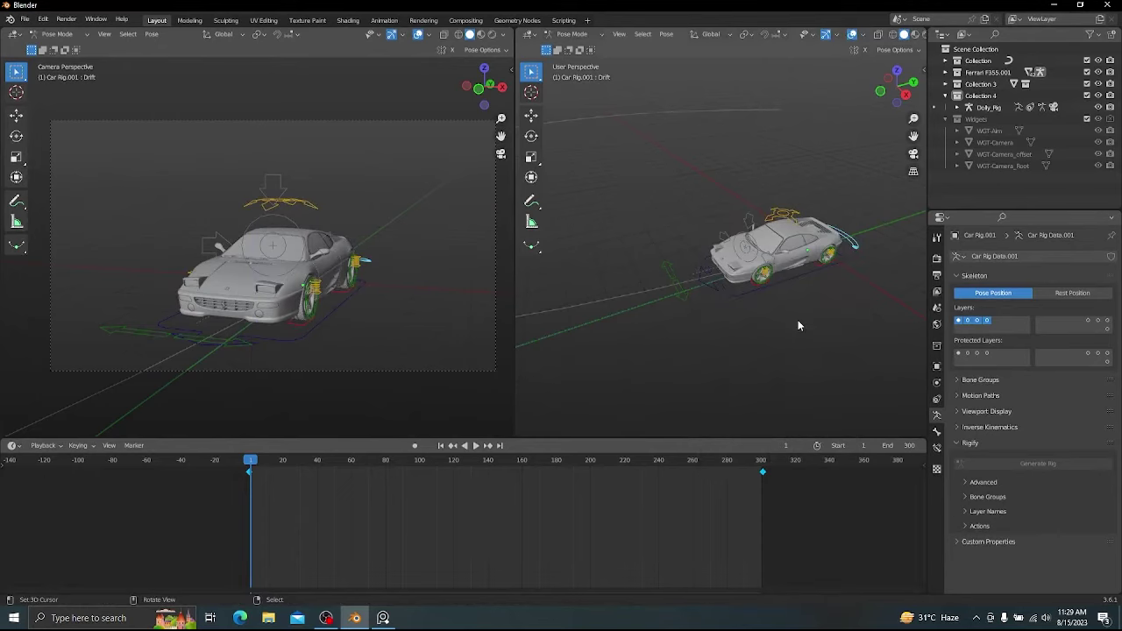
pyautogui.press('Left')
pyautogui.press('i')
pyautogui.click(743, 352)
pyautogui.press('space')
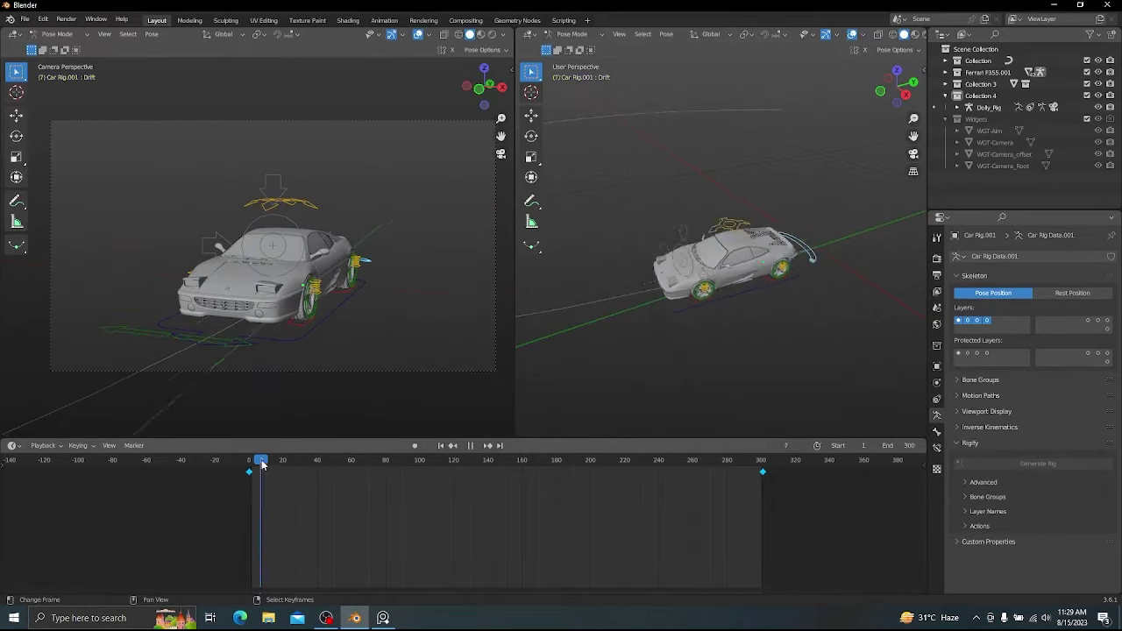
pyautogui.press('space')
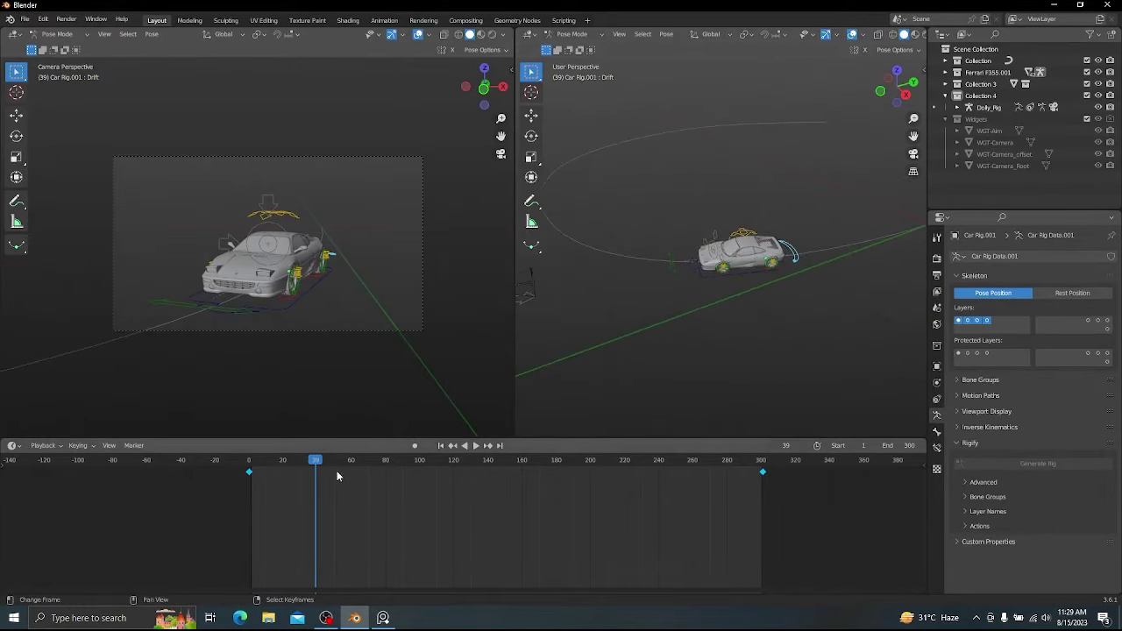
# - At frame 40, rotate the Drift control about the Z axis to swing the car's rear out, and keyframe its rotation
pyautogui.press('space')
pyautogui.click(404, 467)
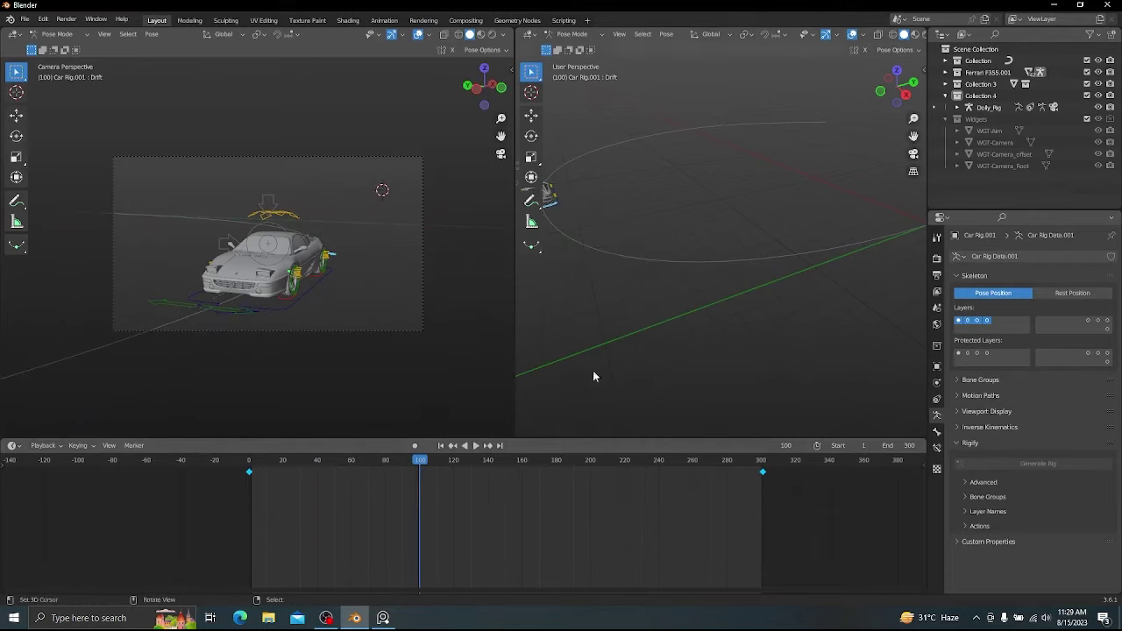
pyautogui.moveTo(338, 460)
pyautogui.mouseDown()
pyautogui.moveTo(316, 460)
pyautogui.moveTo(350, 460)
pyautogui.moveTo(316, 462)
pyautogui.mouseUp()
pyautogui.scroll(3, 660, 347)
pyautogui.moveTo(739, 326); pyautogui.dragTo(771, 326, button='middle')
pyautogui.press('r')
pyautogui.press('z')
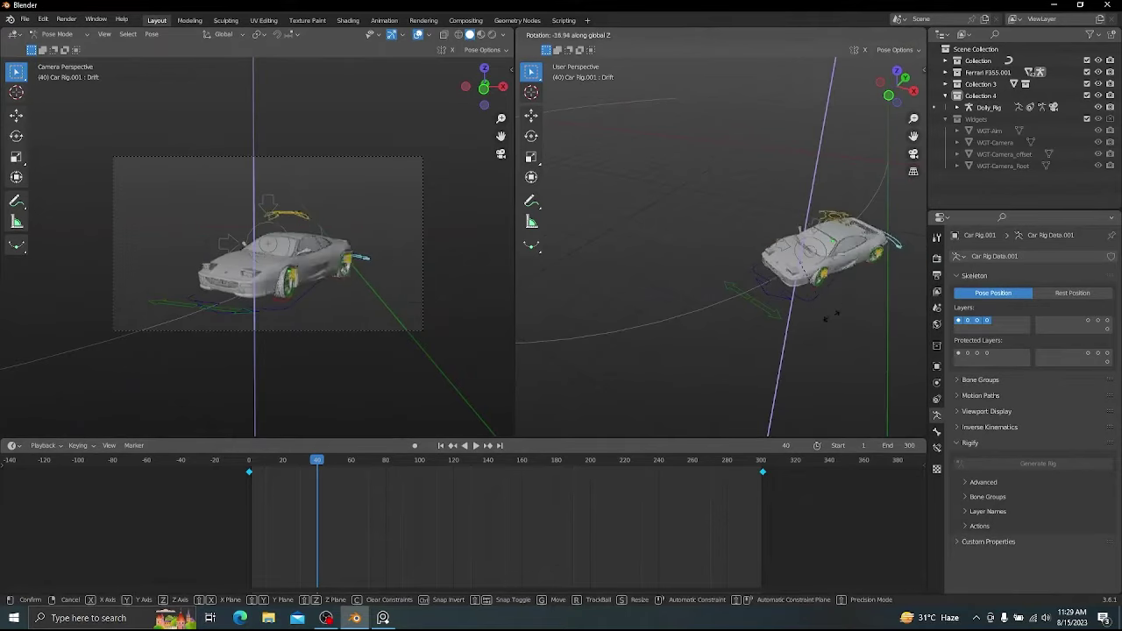
pyautogui.click(801, 331)
pyautogui.press('i')
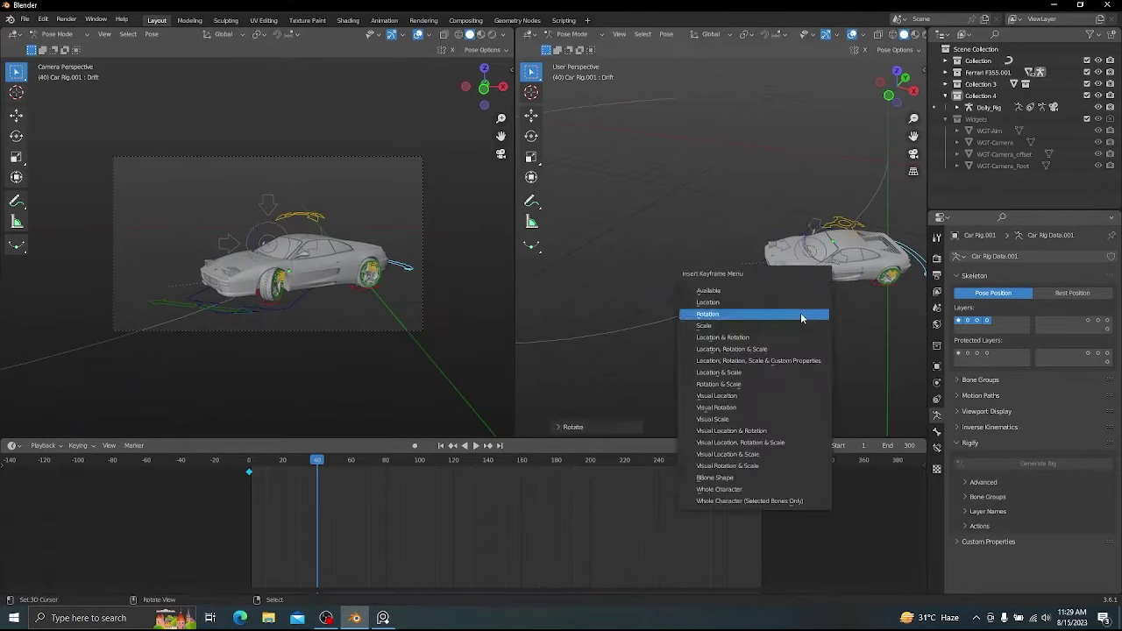
pyautogui.click(800, 312)
# - Advance to frame 100 and lock the right viewport's view to the car rig so it follows the car
pyautogui.keyDown('shift'); pyautogui.moveTo(800, 313); pyautogui.dragTo(684, 284, button='middle'); pyautogui.keyUp('shift')
pyautogui.moveTo(317, 462); pyautogui.dragTo(352, 465)
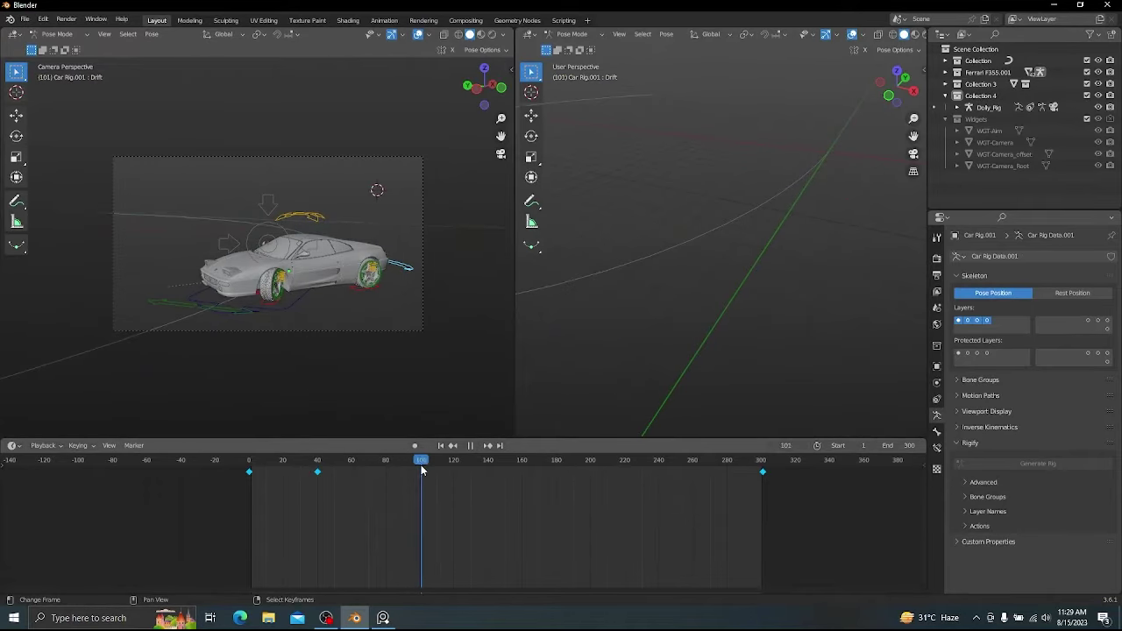
pyautogui.scroll(-3, 622, 289)
pyautogui.keyDown('shift'); pyautogui.moveTo(623, 289); pyautogui.dragTo(664, 298, button='middle'); pyautogui.keyUp('shift')
pyautogui.hotkey('ctrl', 'Tab')
pyautogui.press('n')
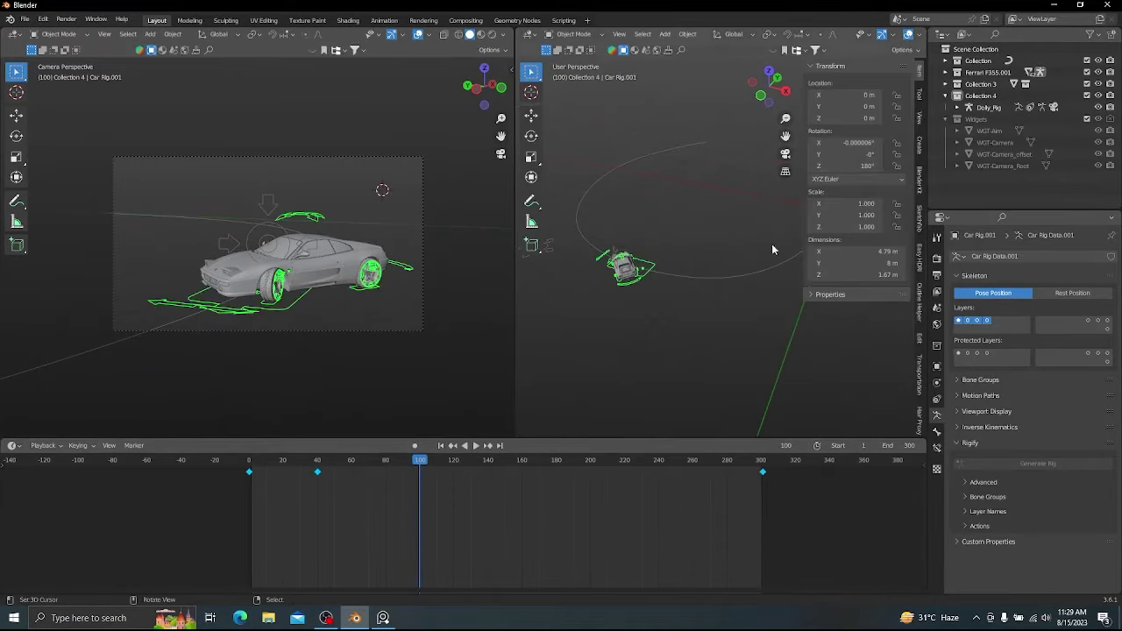
pyautogui.click(922, 117)
pyautogui.click(640, 260)
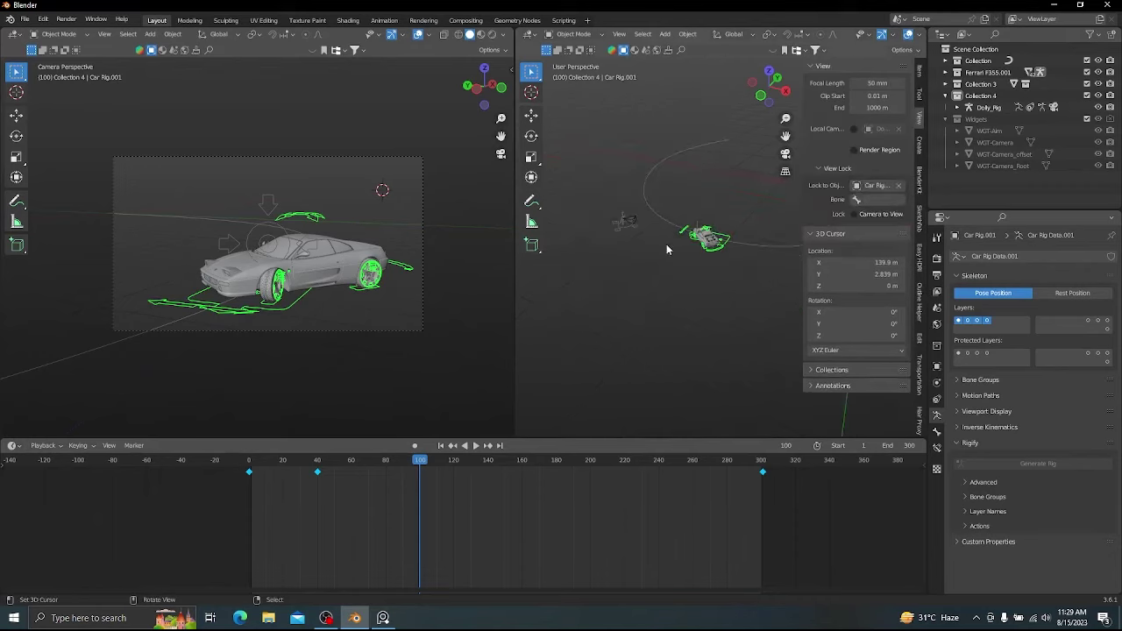
pyautogui.press('n')
pyautogui.scroll(4, 715, 235)
pyautogui.moveTo(719, 233); pyautogui.dragTo(741, 303, button='middle')
pyautogui.scroll(2, 741, 302)
# - Back in pose mode, rotate the Drift control about the Z axis and keyframe it at frames 70 and 100
pyautogui.hotkey('ctrl', 'Tab')
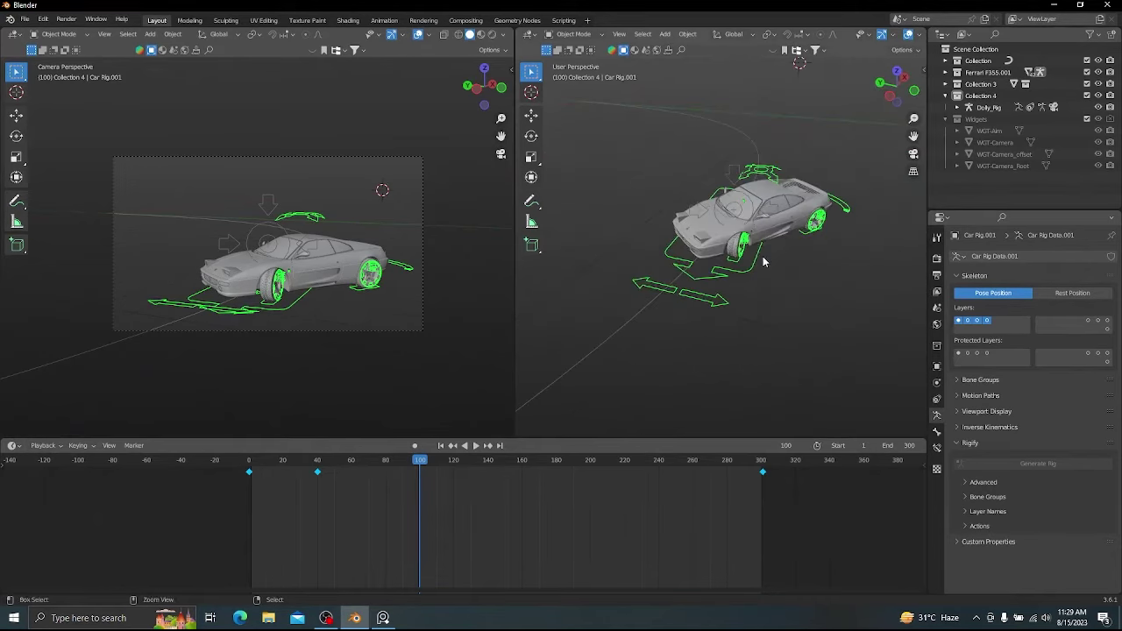
pyautogui.press('r')
pyautogui.press('z')
pyautogui.rightClick(701, 372)
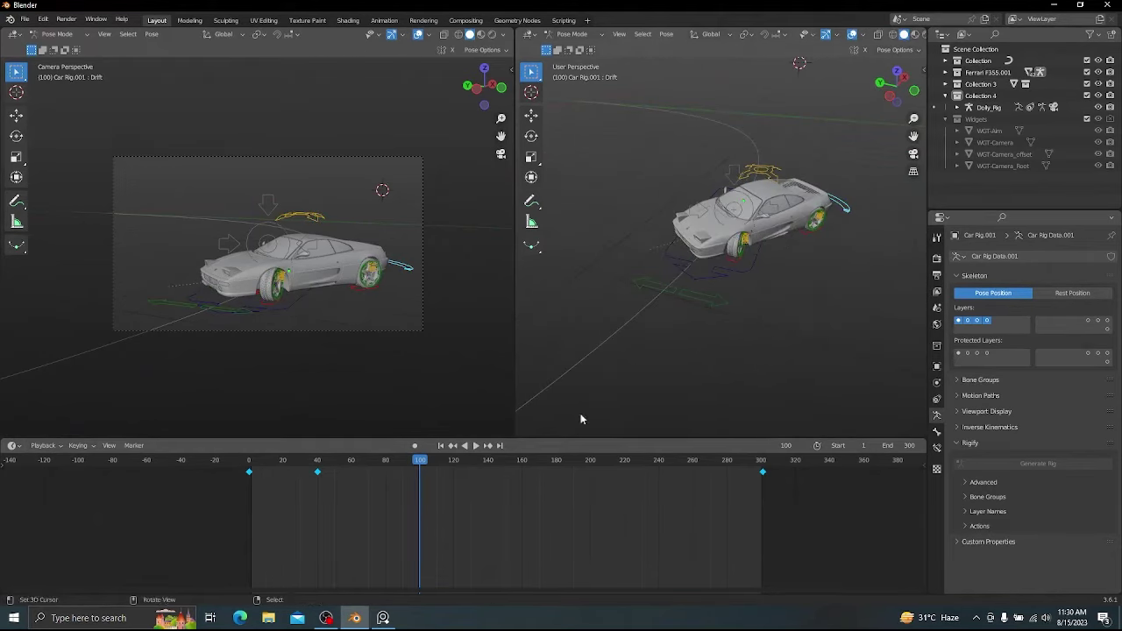
pyautogui.moveTo(421, 462)
pyautogui.mouseDown()
pyautogui.moveTo(352, 461)
pyautogui.moveTo(420, 460)
pyautogui.mouseUp()
pyautogui.press('r')
pyautogui.press('z')
pyautogui.click(837, 322)
# - At frame 140, rotate the Drift control about the Z axis to the opposite side and keyframe its rotation
pyautogui.moveTo(416, 461); pyautogui.dragTo(488, 470)
pyautogui.press('r')
pyautogui.press('z')
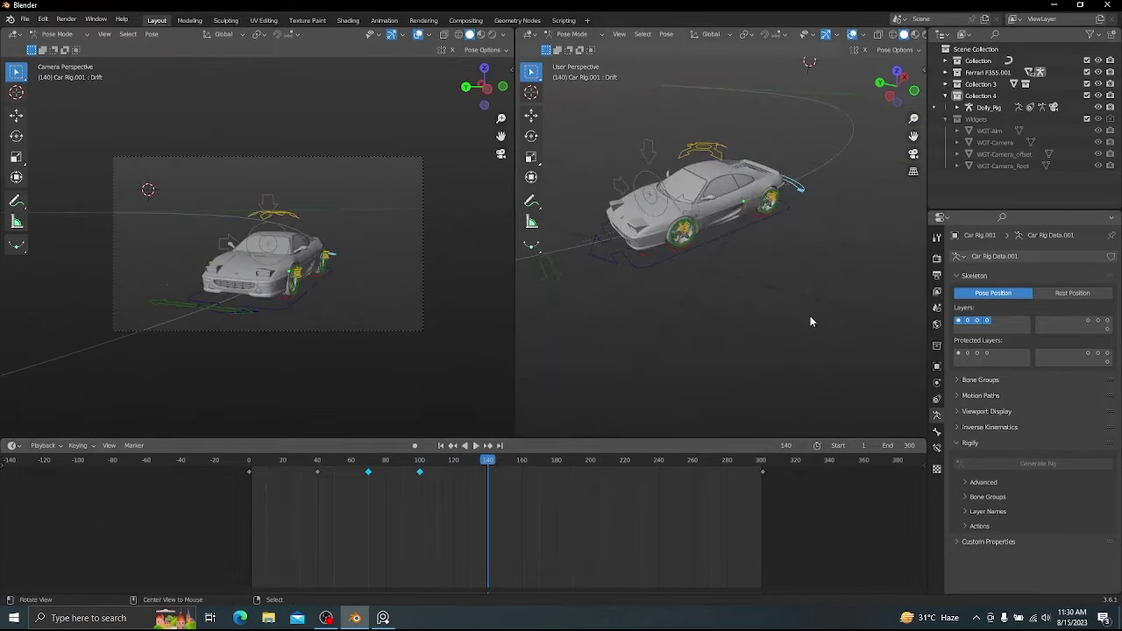
pyautogui.click(831, 209)
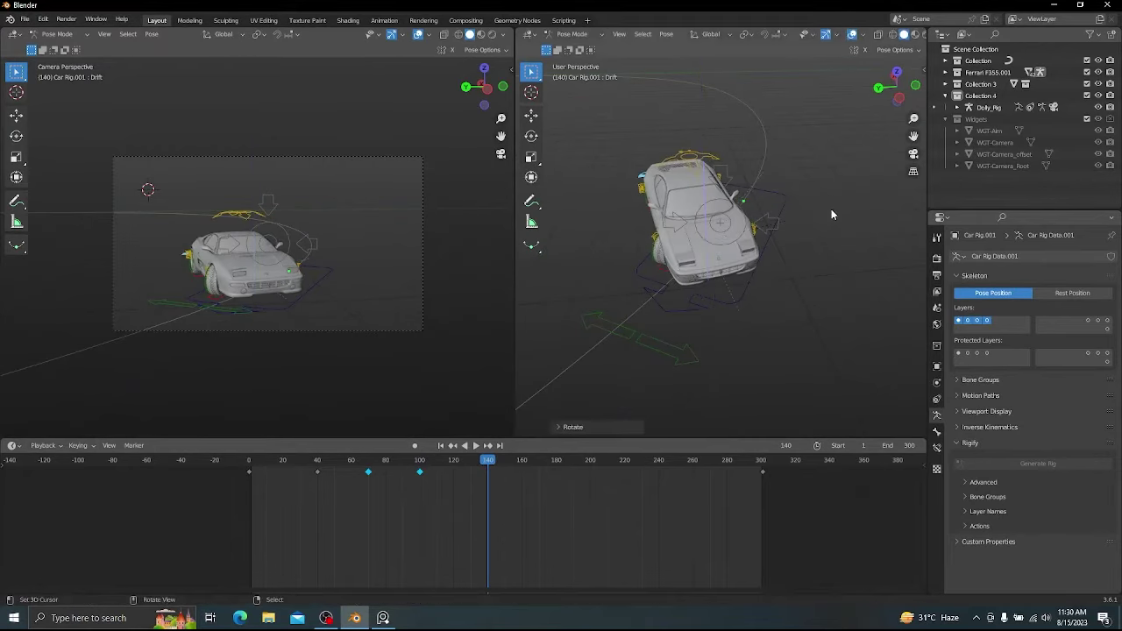
pyautogui.press('i')
# - Play the animation from the start to review the drift, and return to frame 140
pyautogui.moveTo(412, 461); pyautogui.dragTo(251, 461)
pyautogui.press('space')
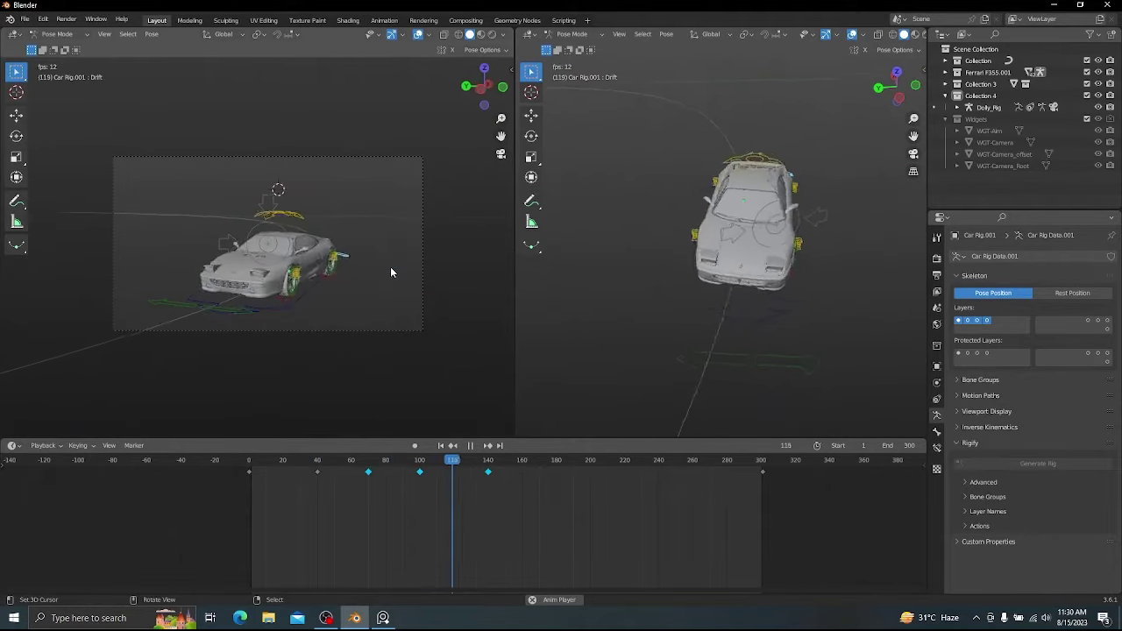
pyautogui.press('space')
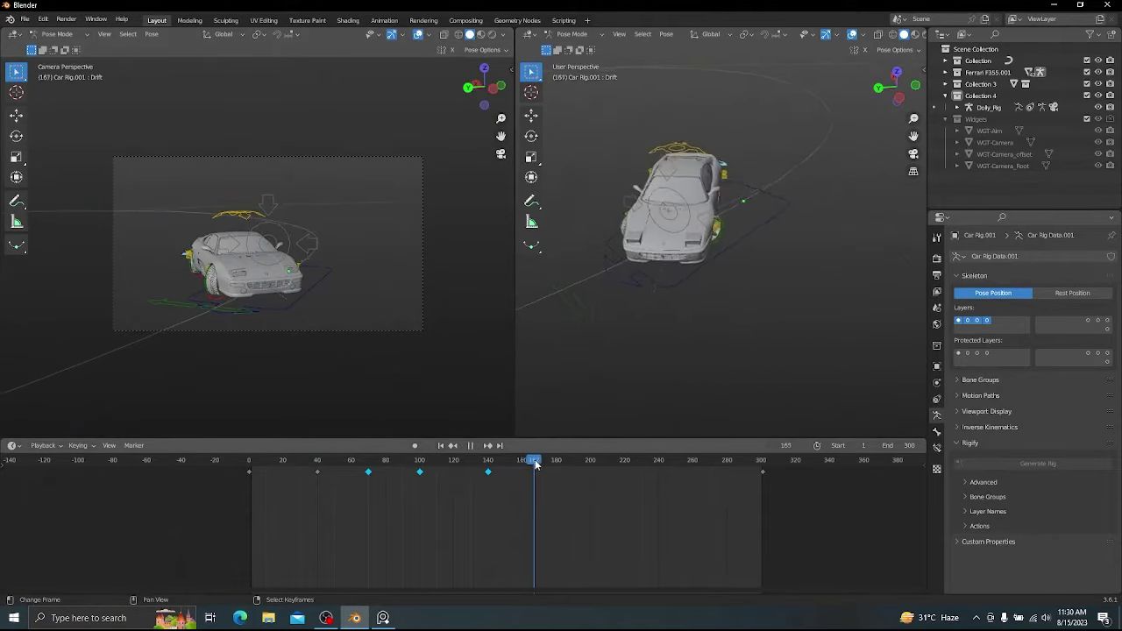
pyautogui.moveTo(536, 465); pyautogui.dragTo(489, 458)
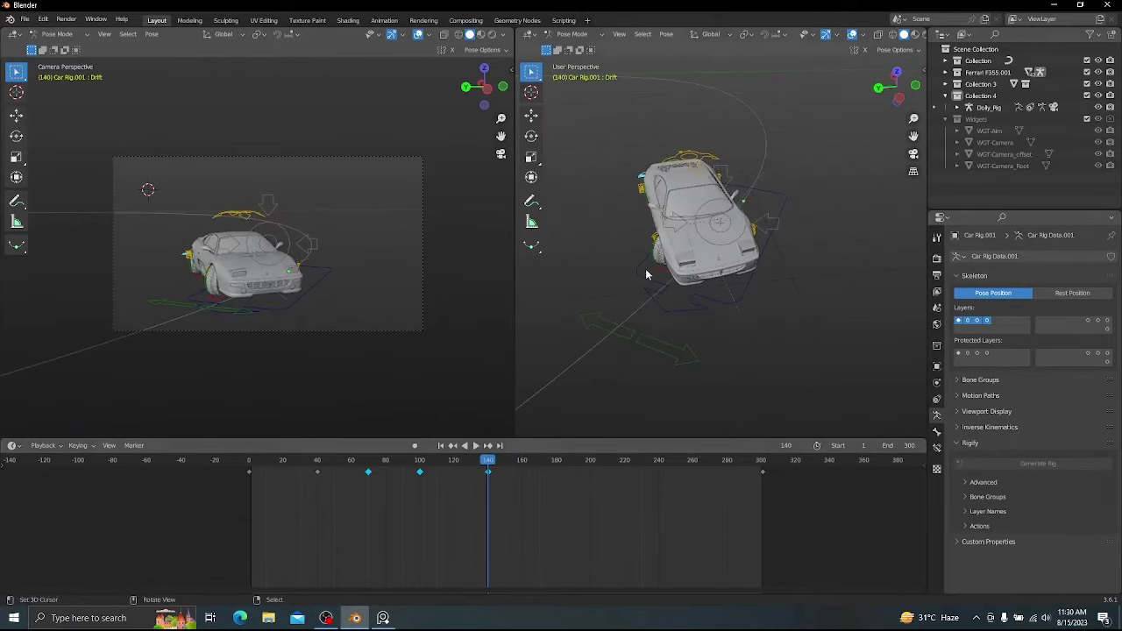
# - Move the Drift control's keyframe at frame 140 to frame 150
pyautogui.moveTo(646, 275); pyautogui.dragTo(683, 267, button='middle')
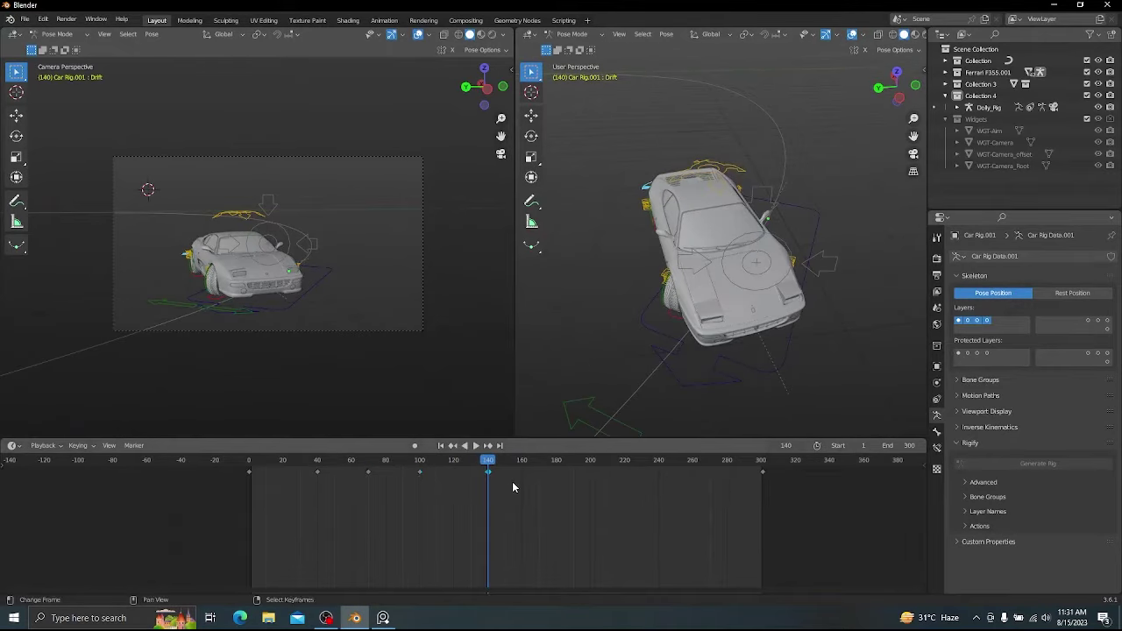
pyautogui.press('g')
pyautogui.click(529, 481)
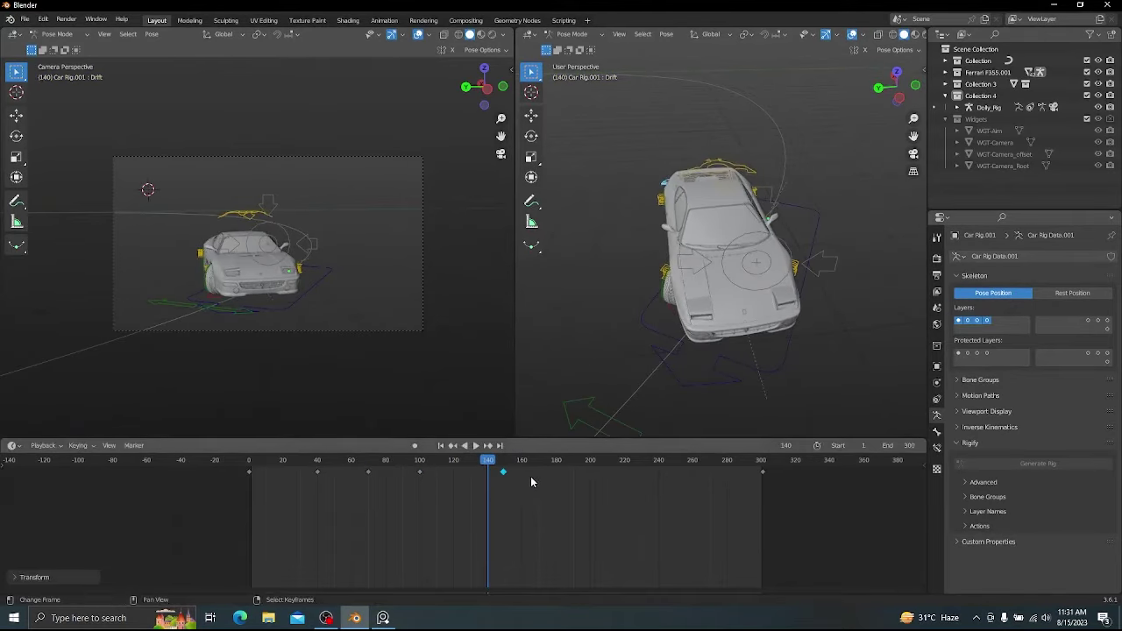
pyautogui.scroll(5, 530, 481)
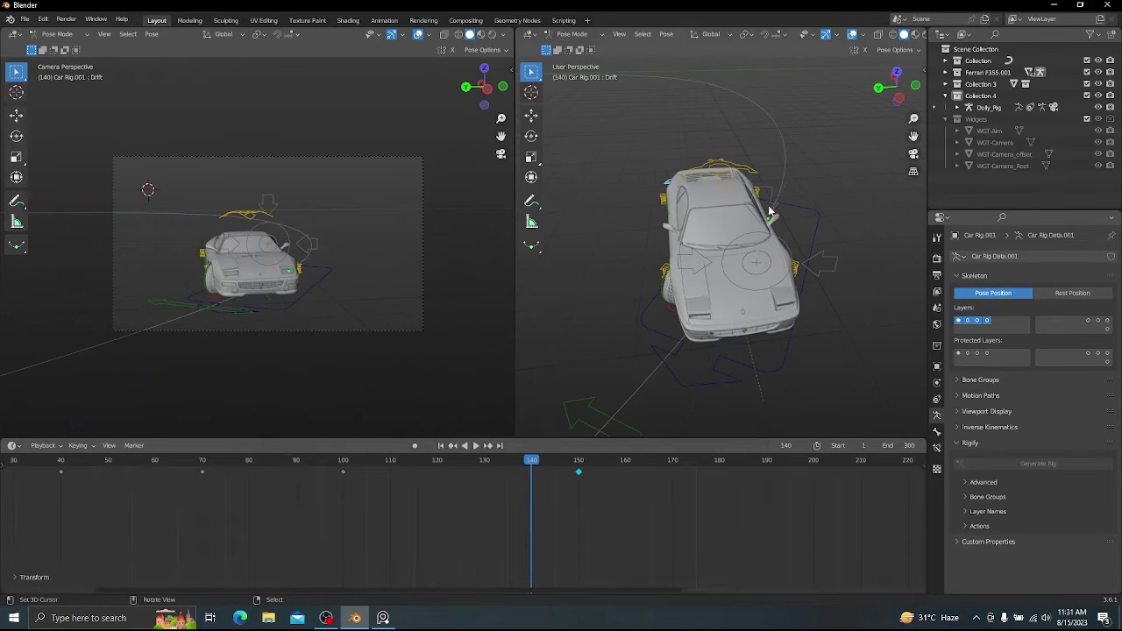
# - Rotate the Drift control further about the Z axis at frame 140 and keyframe this stronger drift angle
pyautogui.moveTo(769, 212); pyautogui.dragTo(789, 264, button='middle')
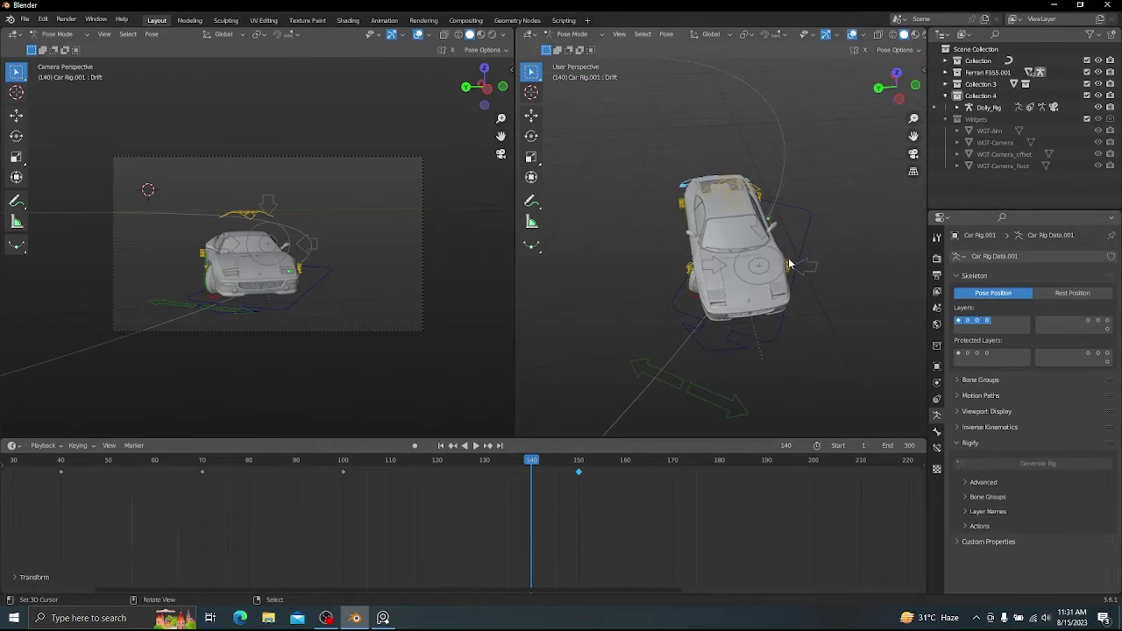
pyautogui.press('r')
pyautogui.press('z')
pyautogui.click(836, 202)
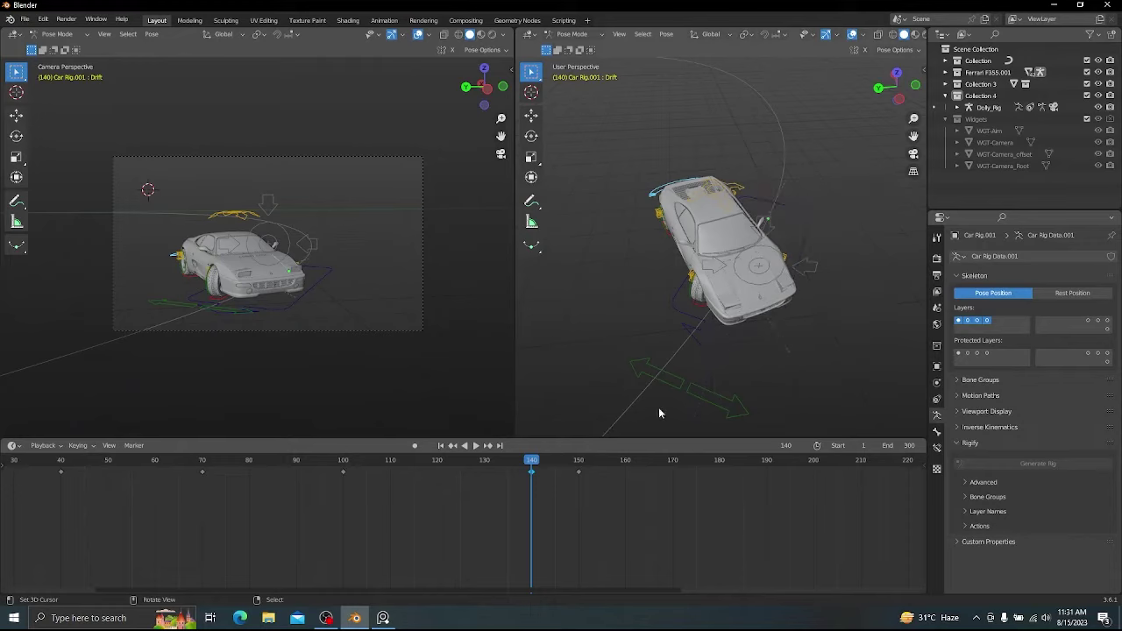
# - Straighten the car with the Drift control at frame 180, keyframe it, and continue the playback
pyautogui.moveTo(530, 463); pyautogui.dragTo(717, 469)
pyautogui.scroll(-5, 652, 526)
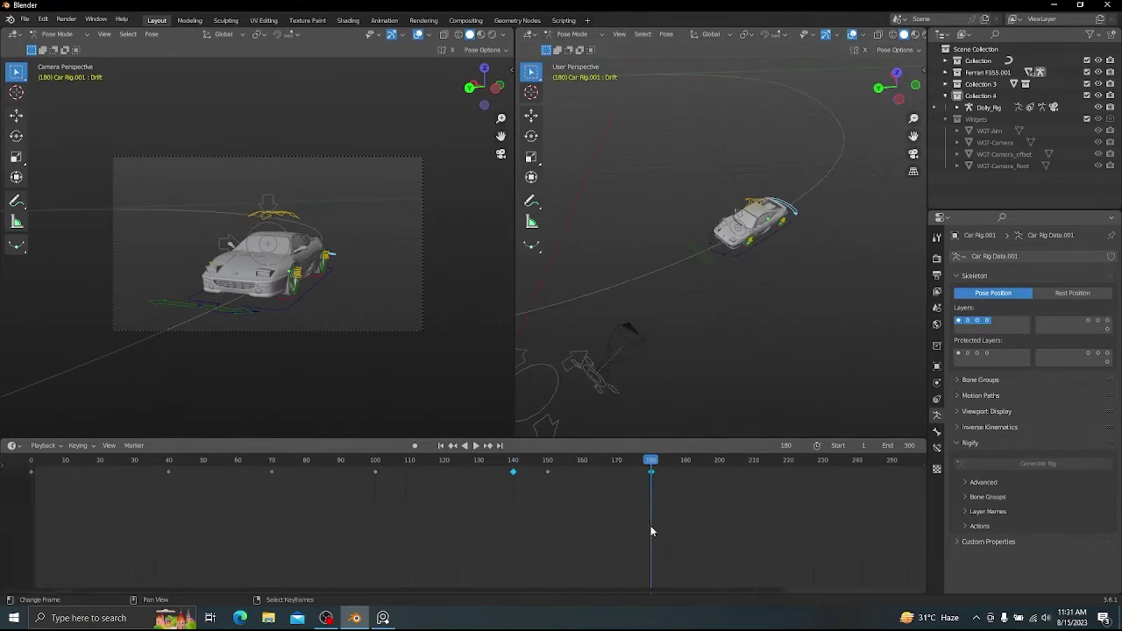
pyautogui.press('space')
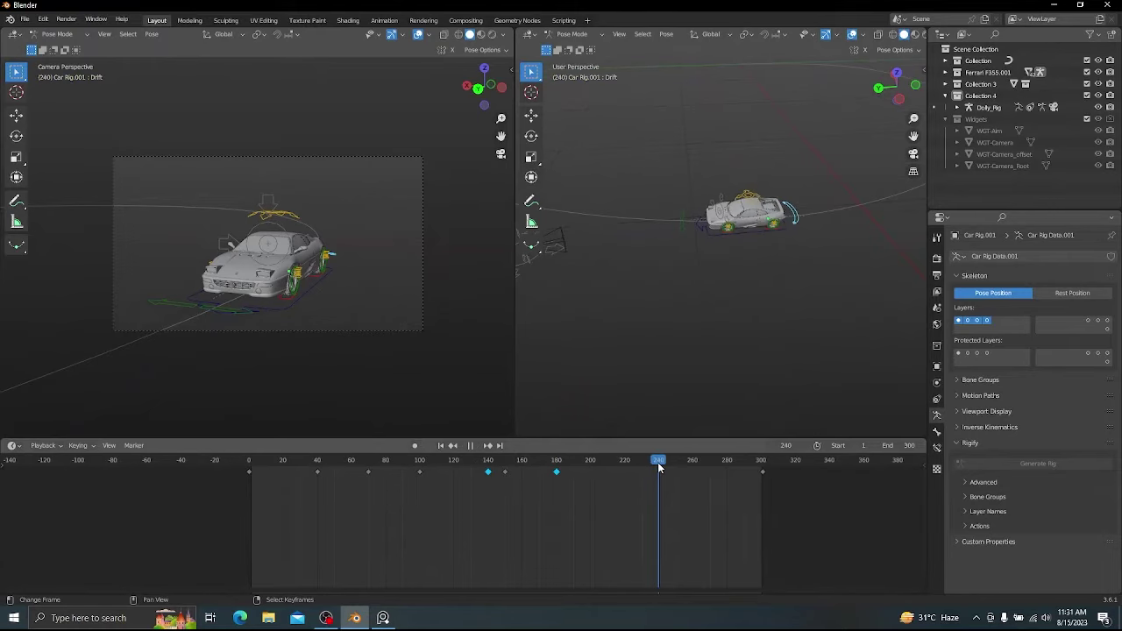
# - At frame 240, rotate the Drift control about the Z axis to swing the rear out and keyframe its rotation
pyautogui.moveTo(793, 263); pyautogui.dragTo(724, 268, button='middle')
pyautogui.press('r')
pyautogui.press('z')
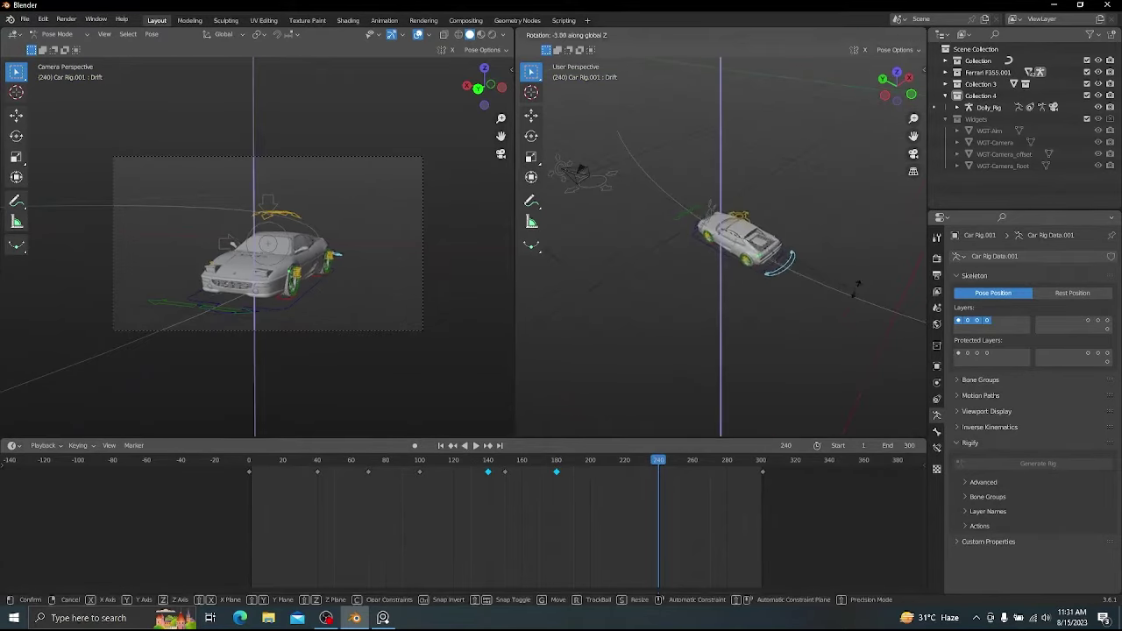
pyautogui.rightClick(824, 314)
pyautogui.moveTo(638, 464)
pyautogui.mouseDown()
pyautogui.moveTo(526, 467)
pyautogui.moveTo(660, 472)
pyautogui.mouseUp()
pyautogui.press('r')
pyautogui.press('z')
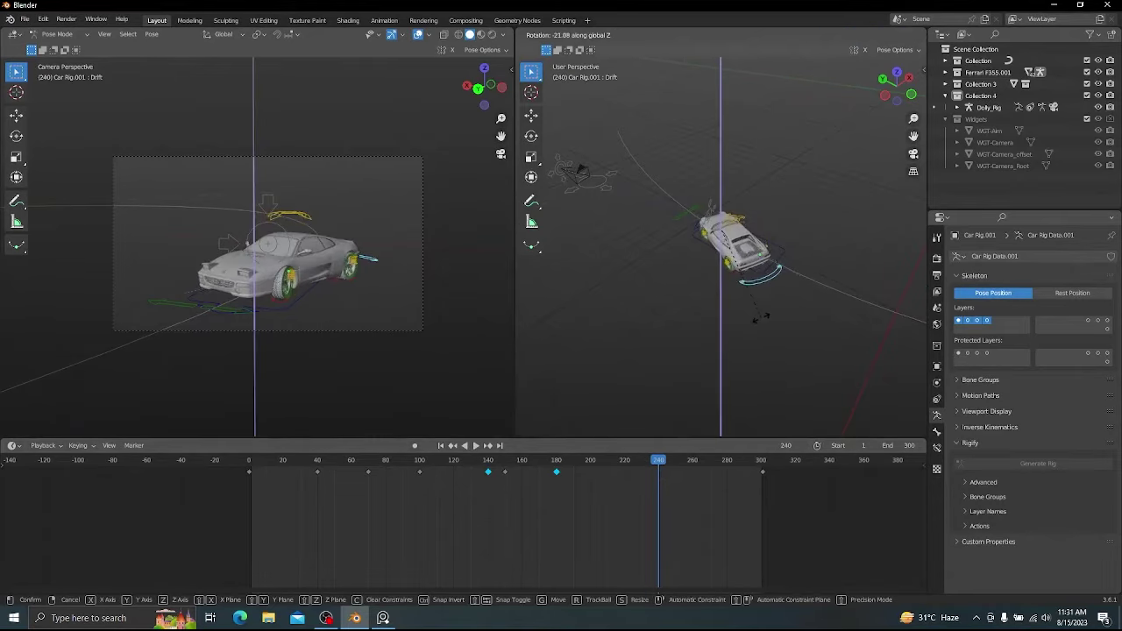
pyautogui.click(735, 315)
pyautogui.press('i')
# - Play the animation from near the start to review the drift, and open the scene's output settings
pyautogui.moveTo(655, 458); pyautogui.dragTo(274, 474)
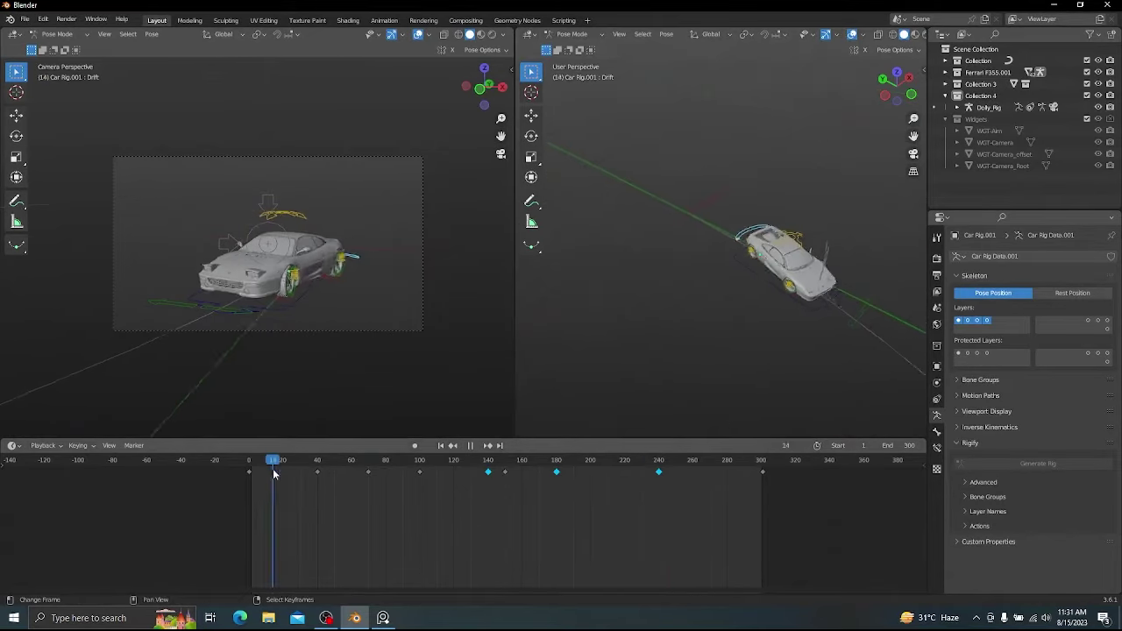
pyautogui.press('space')
pyautogui.press('space')
pyautogui.click(937, 259)
pyautogui.click(936, 275)
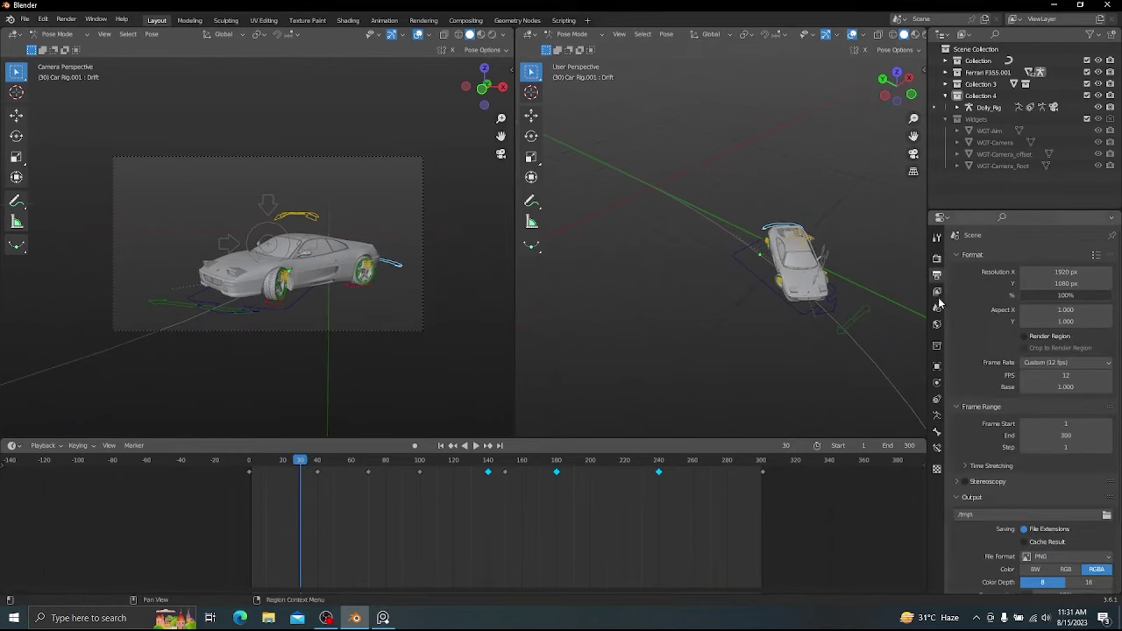
# - Try scaling all Drift keyframes to about half their duration from frame 1, and play the faster animation
pyautogui.press('a')
pyautogui.hotkey('shift', 'Left')
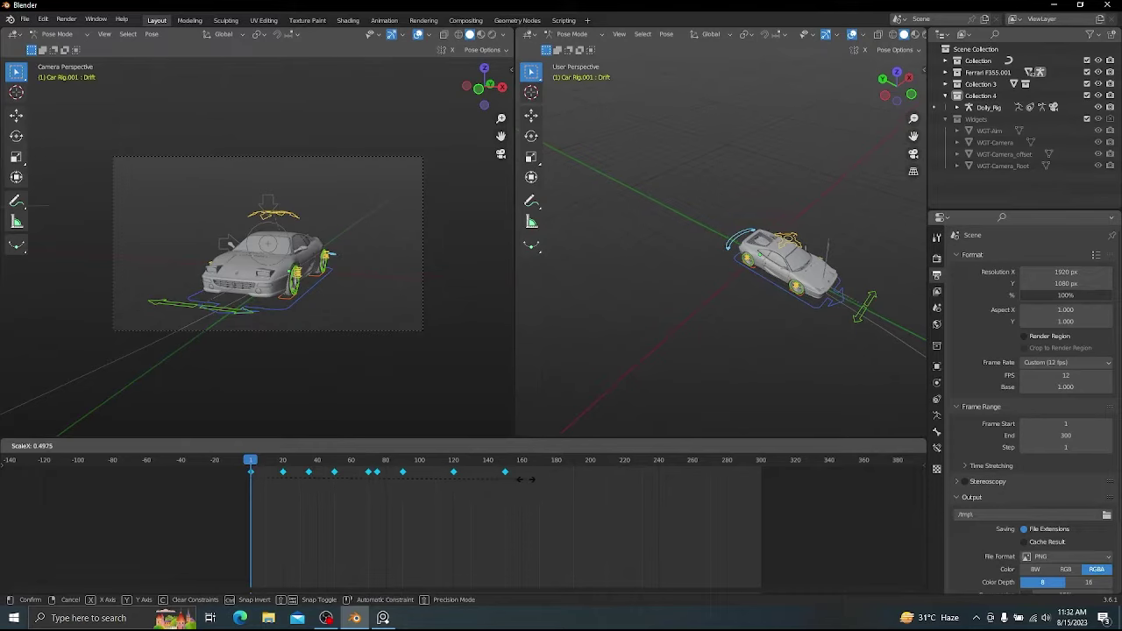
pyautogui.click(525, 478)
pyautogui.press('space')
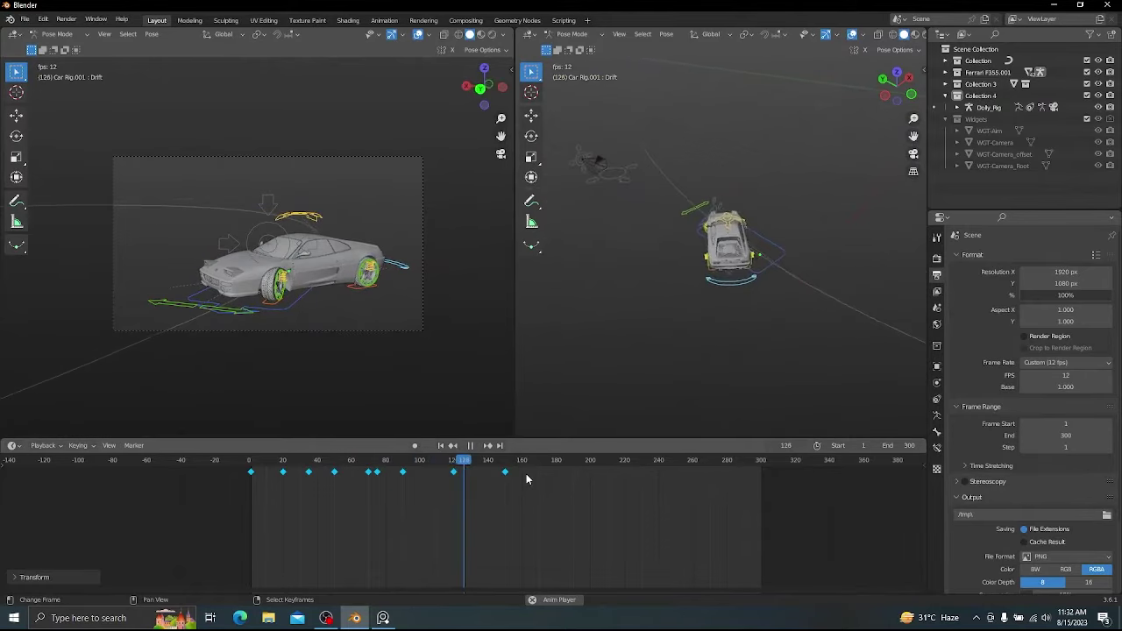
pyautogui.hotkey('ctrl', 'z')
# - Set the scene's frame rate to 30 fps and play the animation to check the speed
pyautogui.click(1066, 362)
pyautogui.click(1043, 422)
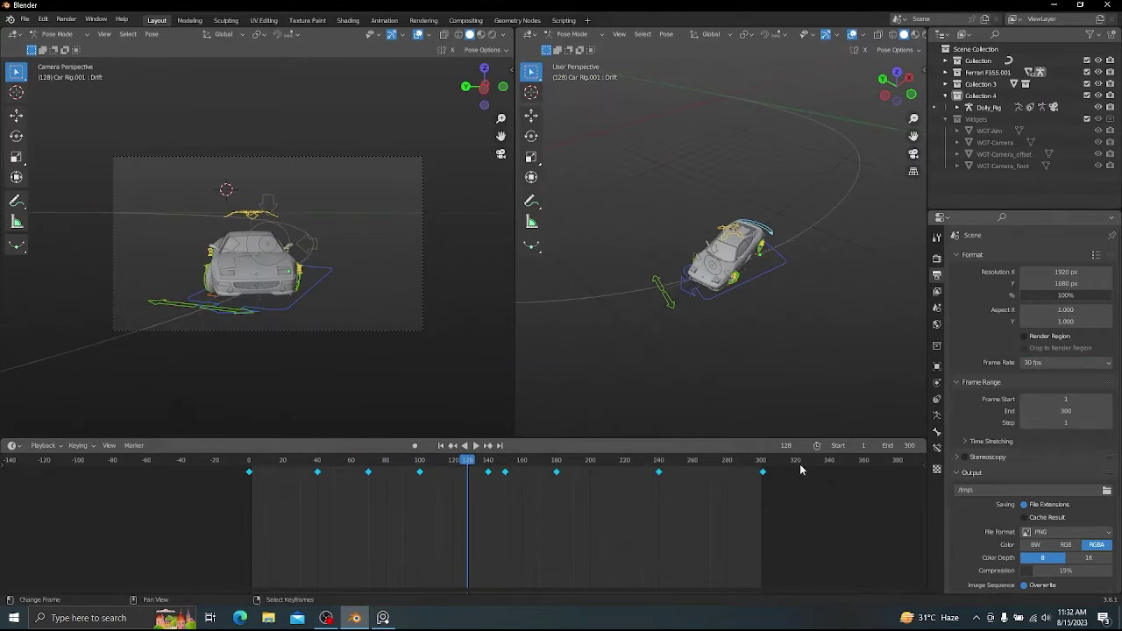
pyautogui.press('space')
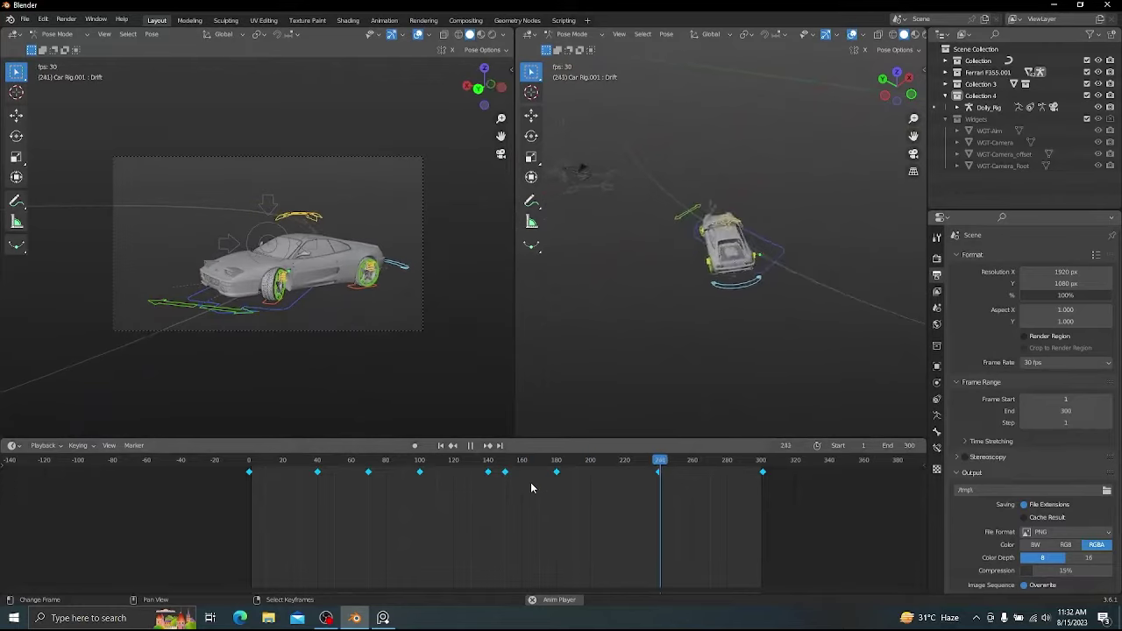
pyautogui.press('space')
# - In pose mode, select the front left wheel control and try rotating it
pyautogui.hotkey('ctrl', 'Tab')
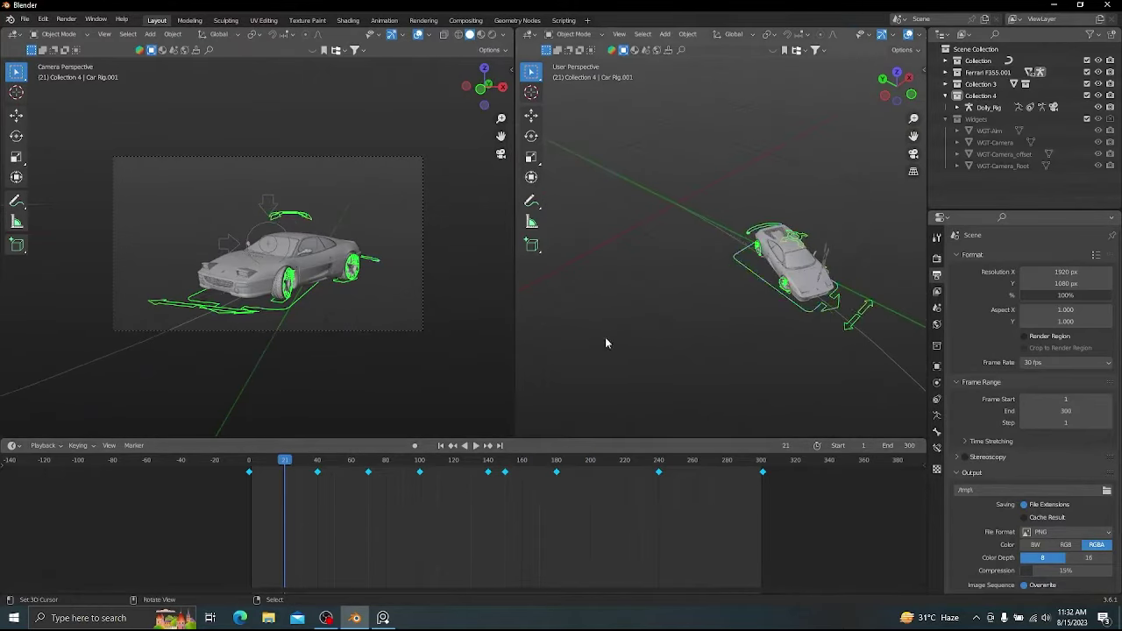
pyautogui.moveTo(606, 340); pyautogui.dragTo(663, 323, button='middle')
pyautogui.scroll(5, 767, 301)
pyautogui.hotkey('ctrl', 'Tab')
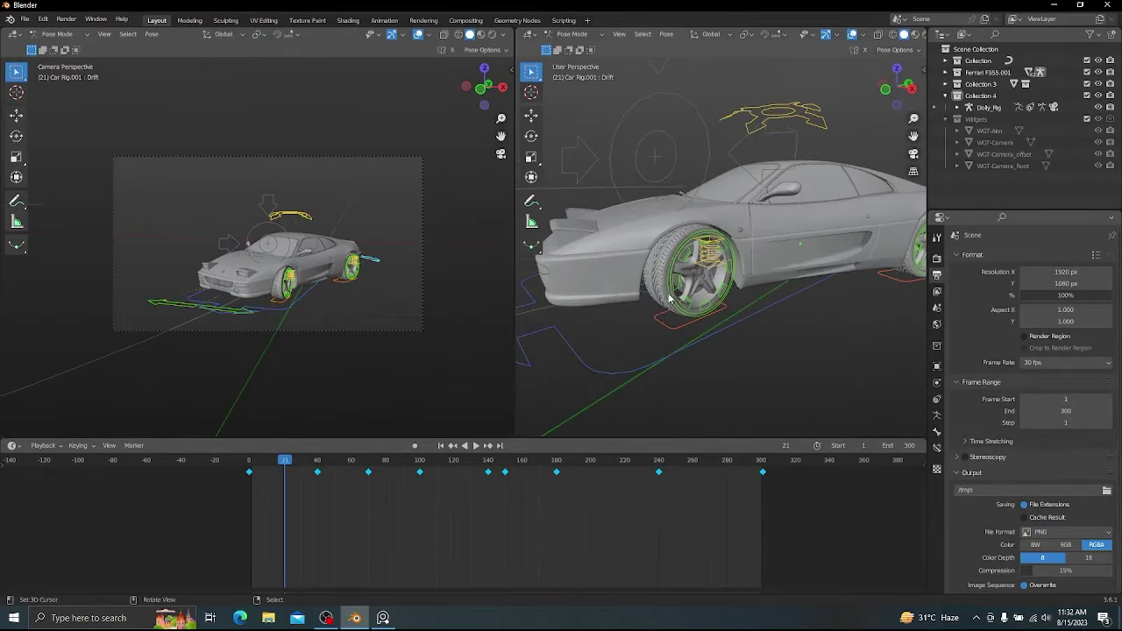
pyautogui.click(677, 294)
pyautogui.press('r')
pyautogui.rightClick(715, 334)
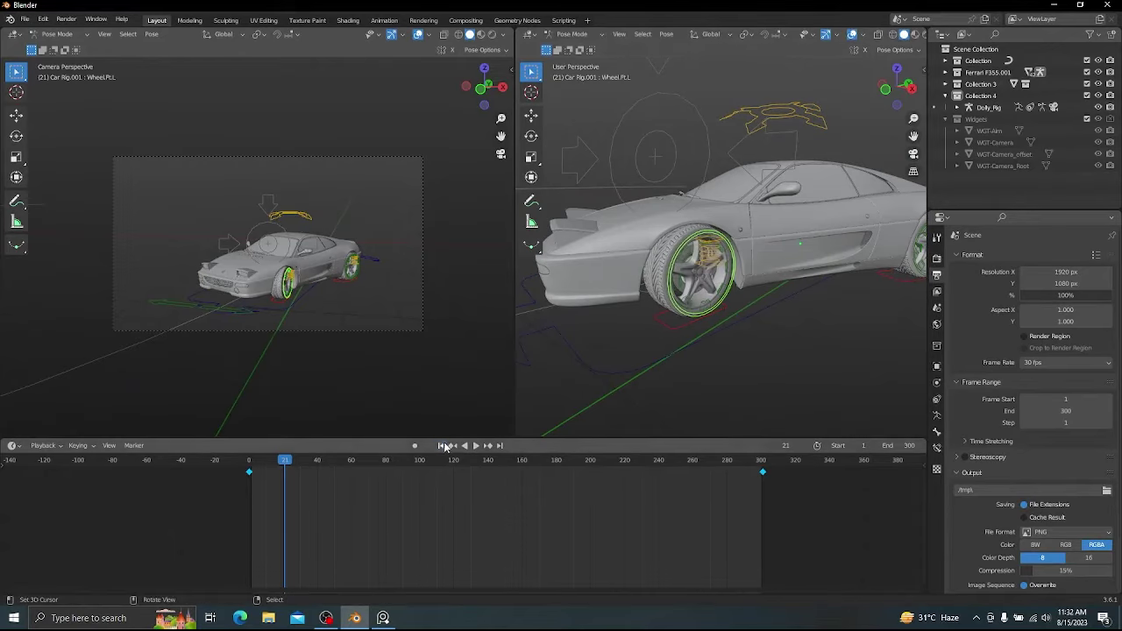
# - At frame 1, drive the front left wheel bone's X rotation with the expression #frame
pyautogui.hotkey('shift', 'Left')
pyautogui.hotkey('ctrl', 'Tab')
pyautogui.hotkey('ctrl', 'Tab')
pyautogui.press('n')
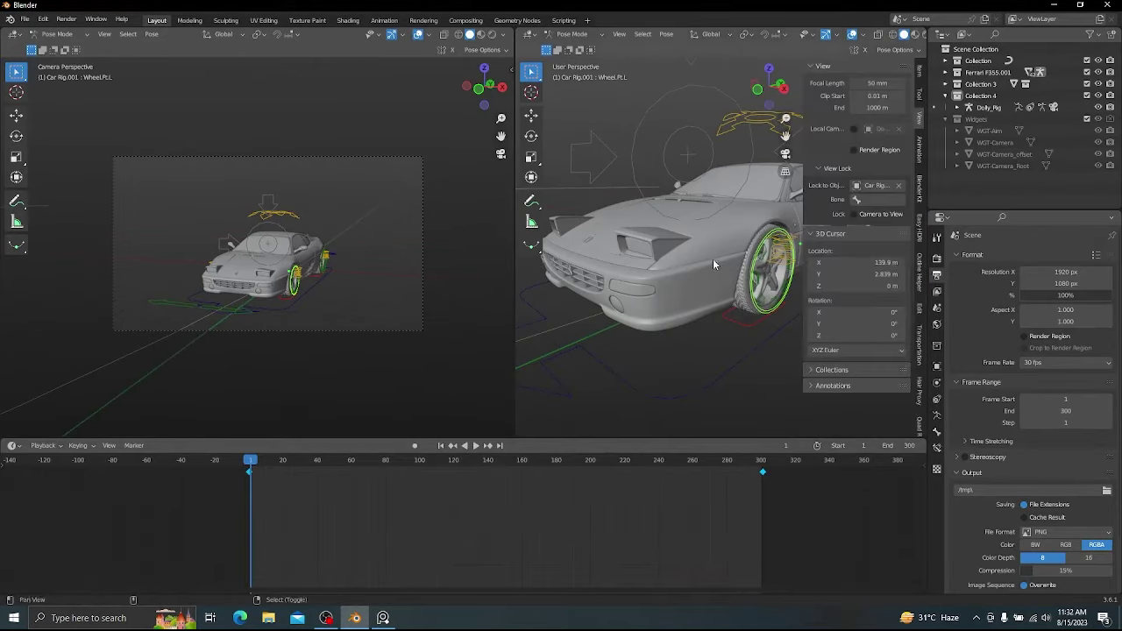
pyautogui.moveTo(713, 258); pyautogui.dragTo(692, 249, button='middle')
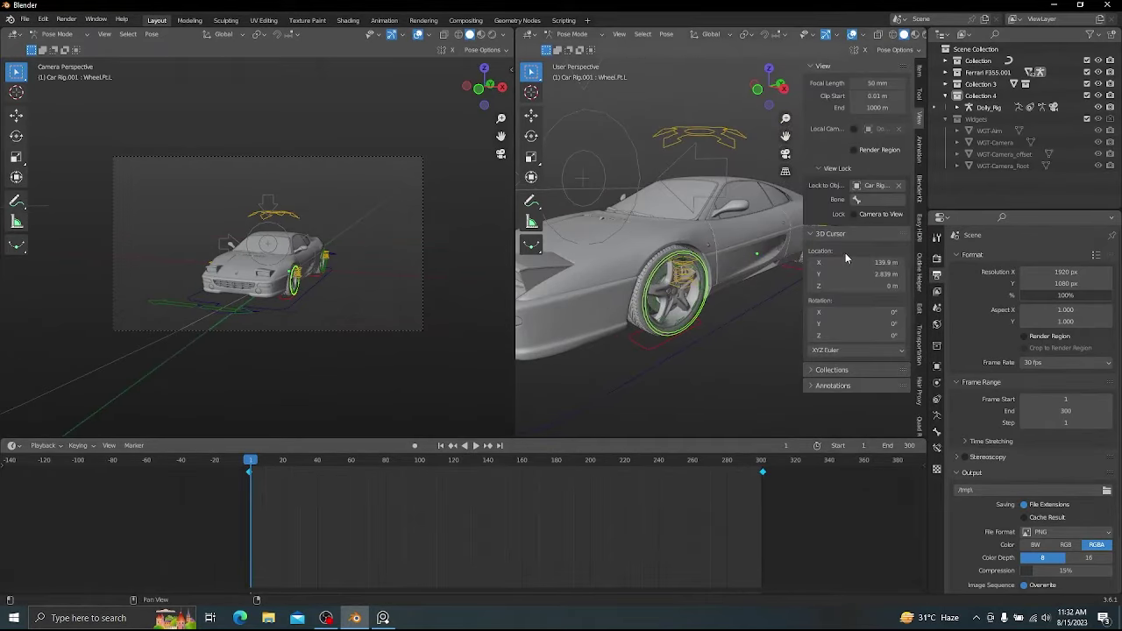
pyautogui.press('n')
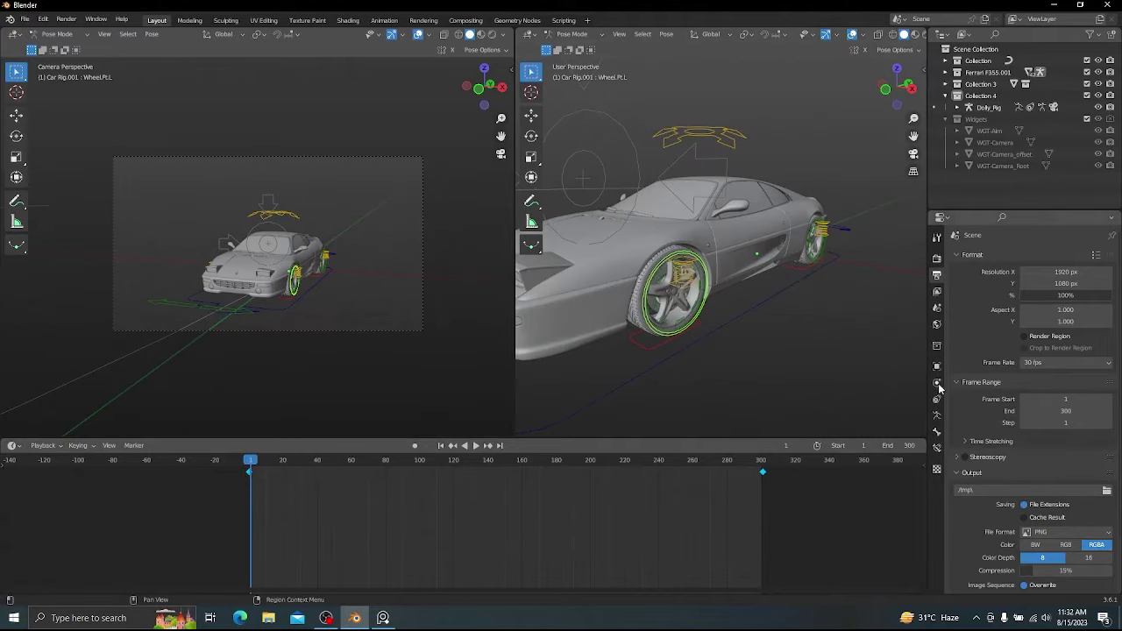
pyautogui.click(938, 432)
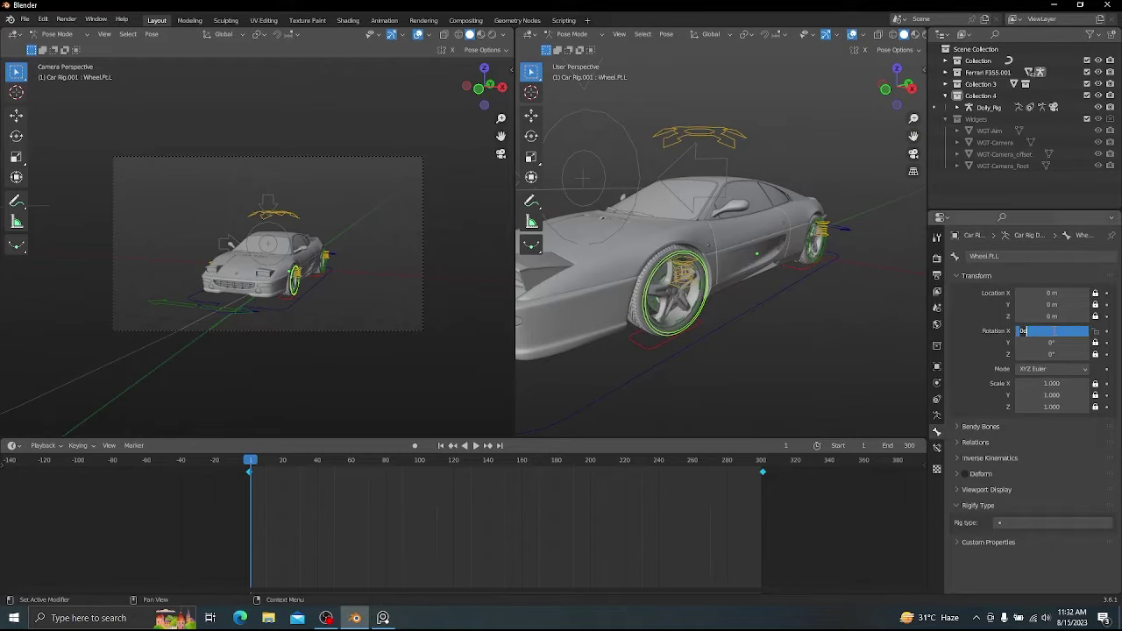
pyautogui.write('ram')
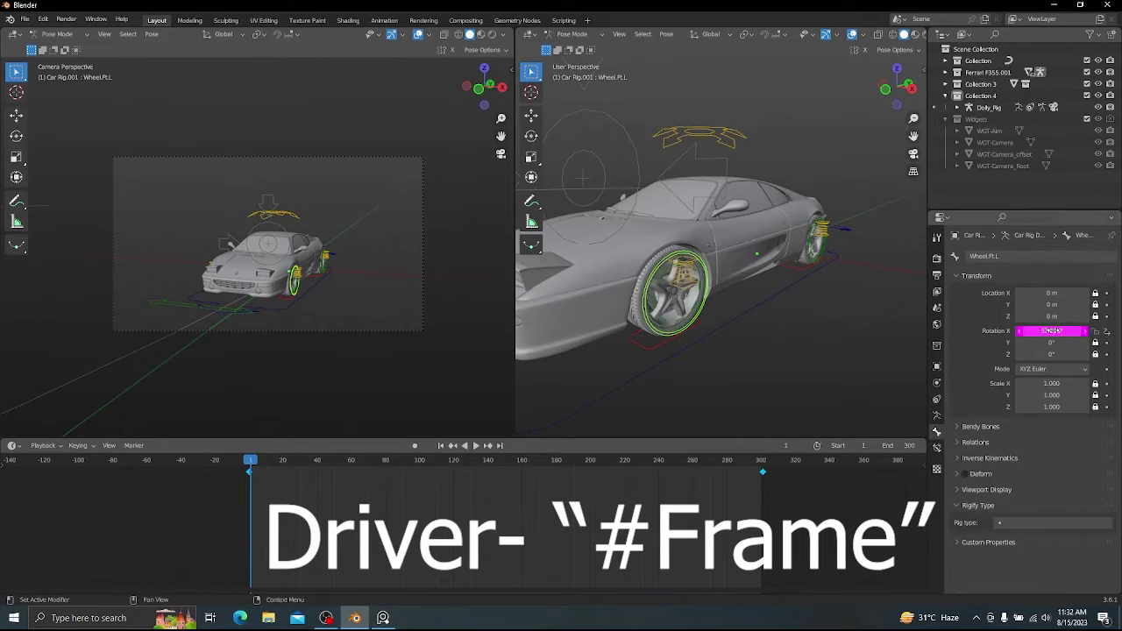
pyautogui.write('e')
pyautogui.press('Return')
# - Multiply the wheel's frame driver by a negative factor to reverse its spin, and play the animation with the camera view's overlays hidden
pyautogui.press('space')
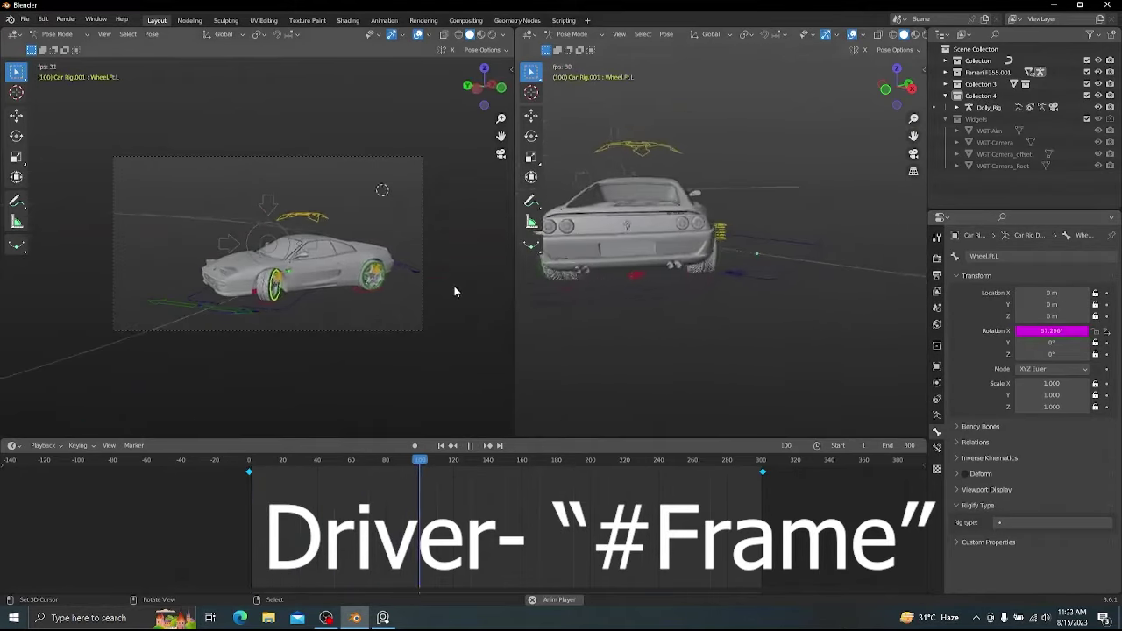
pyautogui.hotkey('shift', 'alt', 'z')
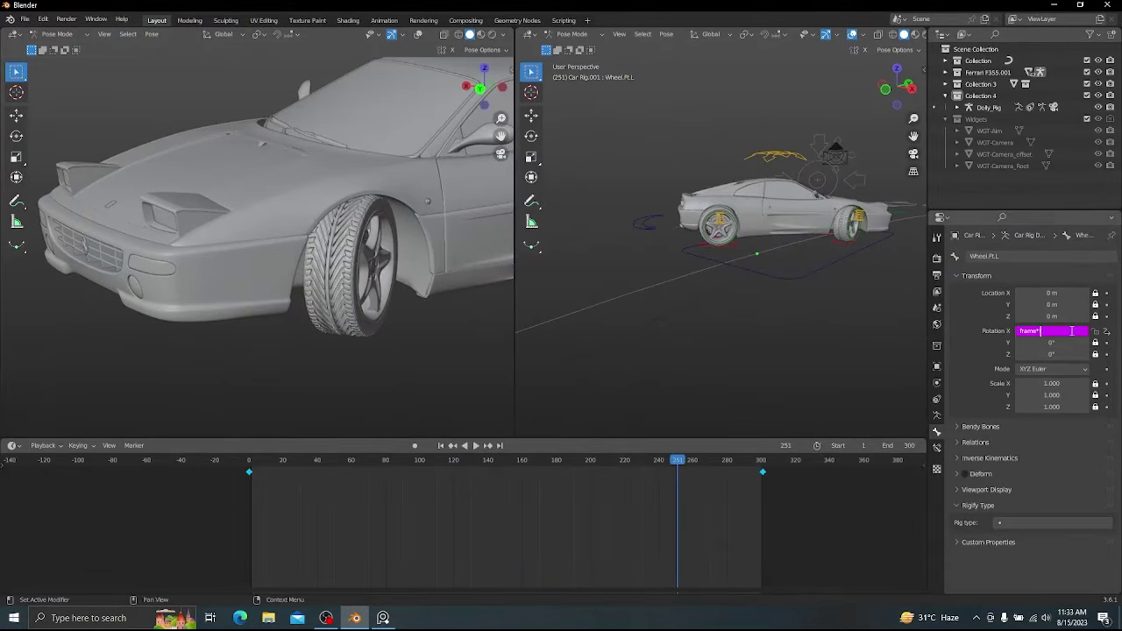
pyautogui.write(')')
pyautogui.press('Return')
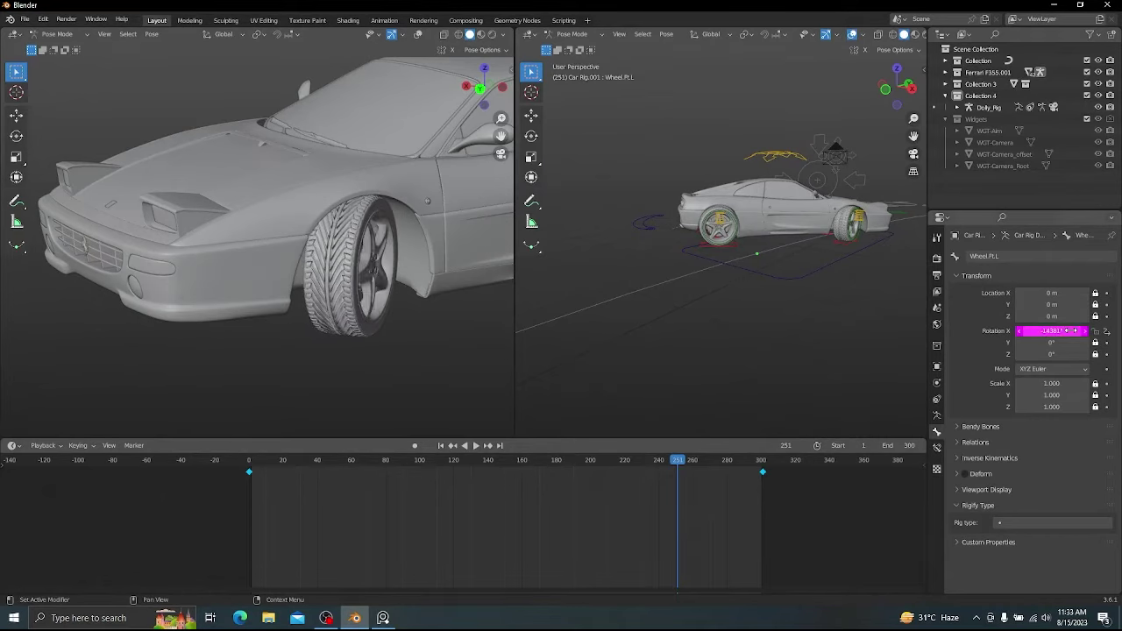
pyautogui.press('space')
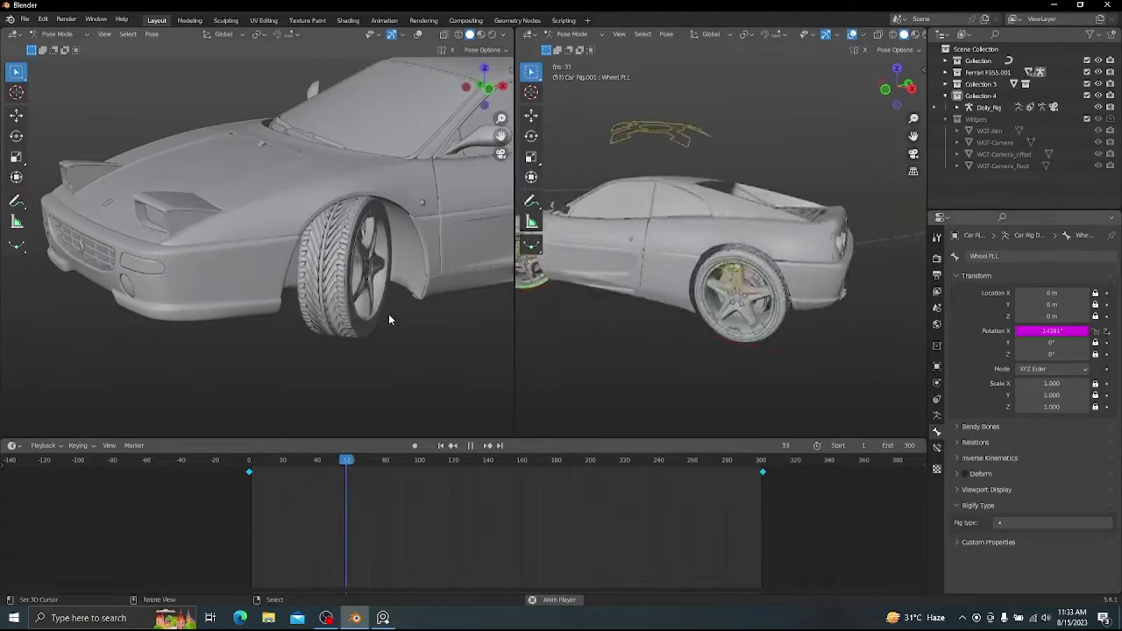
pyautogui.press('space')
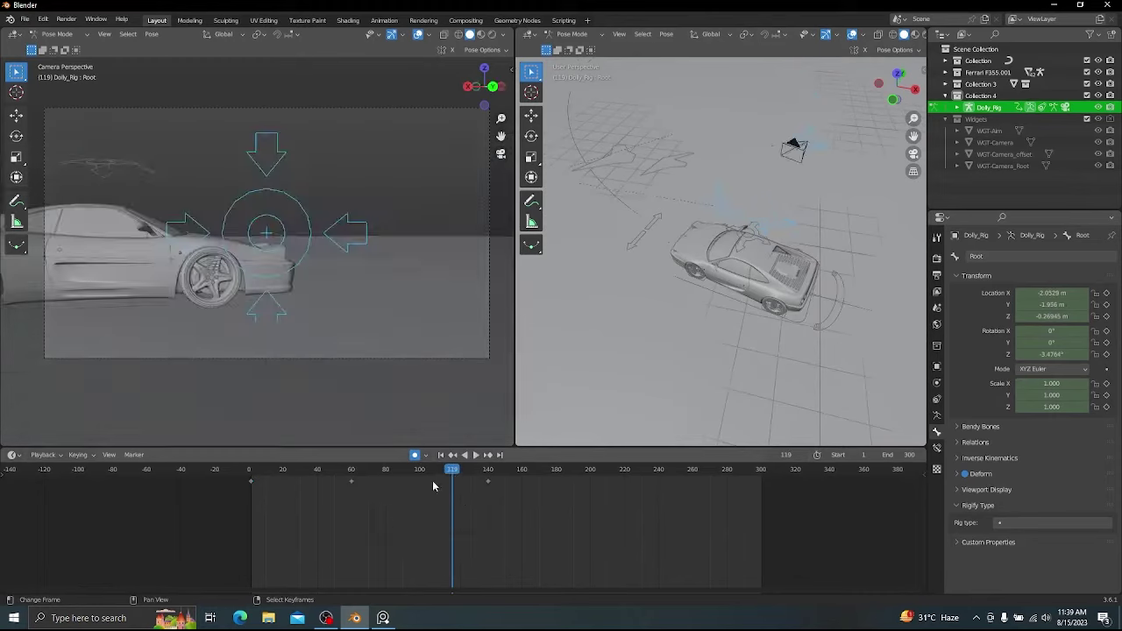
# - Play the animation from about frame 14 to review how the dolly camera follows the car
pyautogui.click(271, 467)
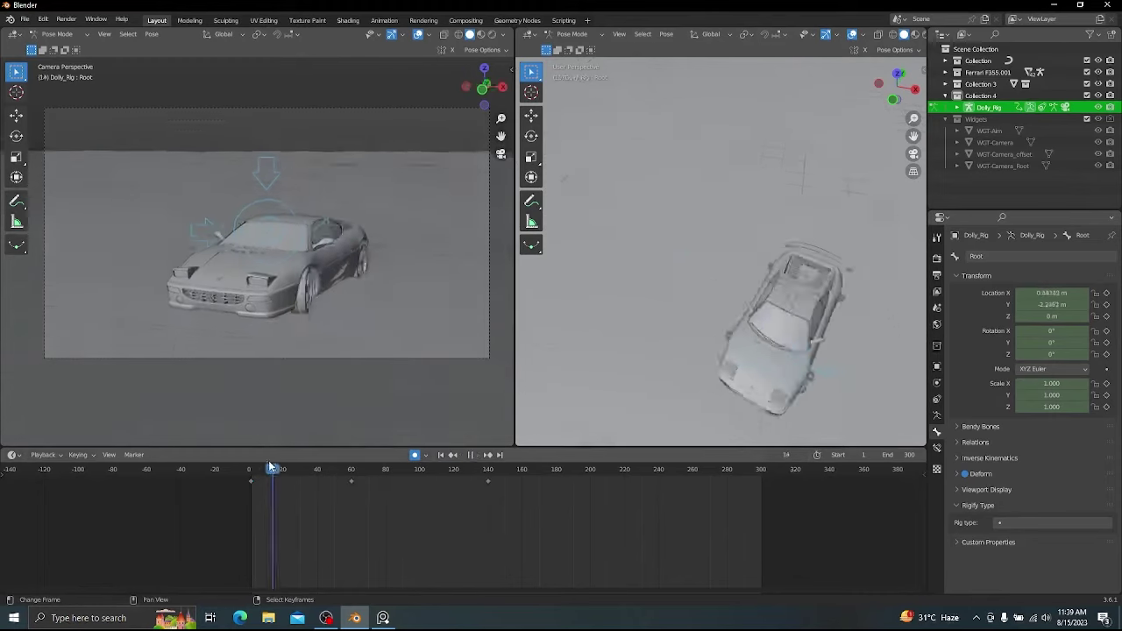
pyautogui.press('space')
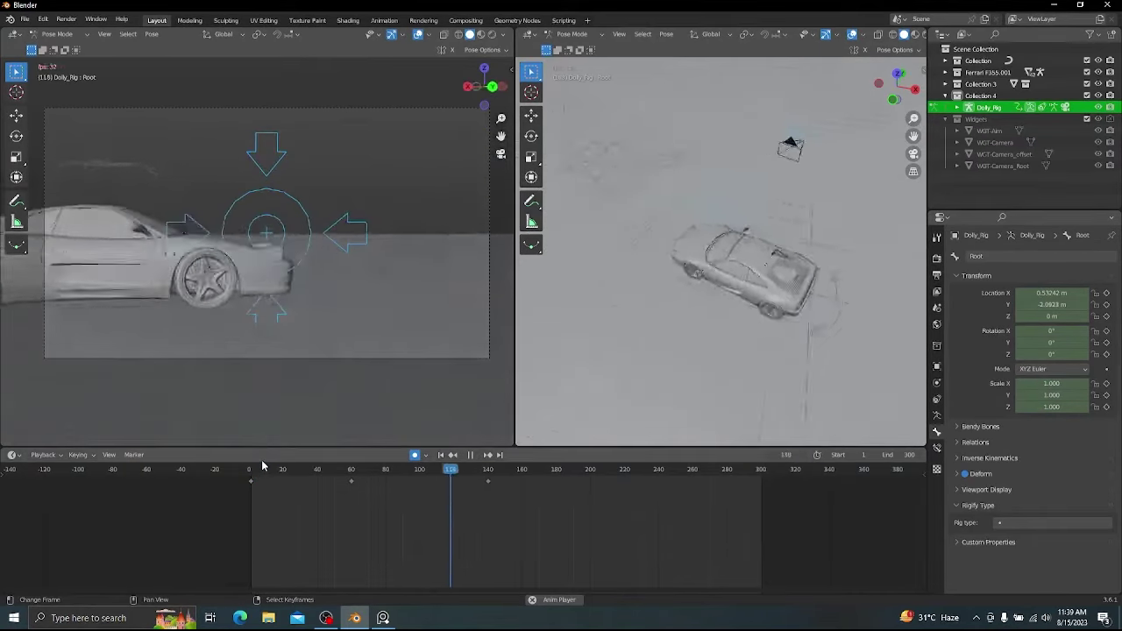
pyautogui.press('space')
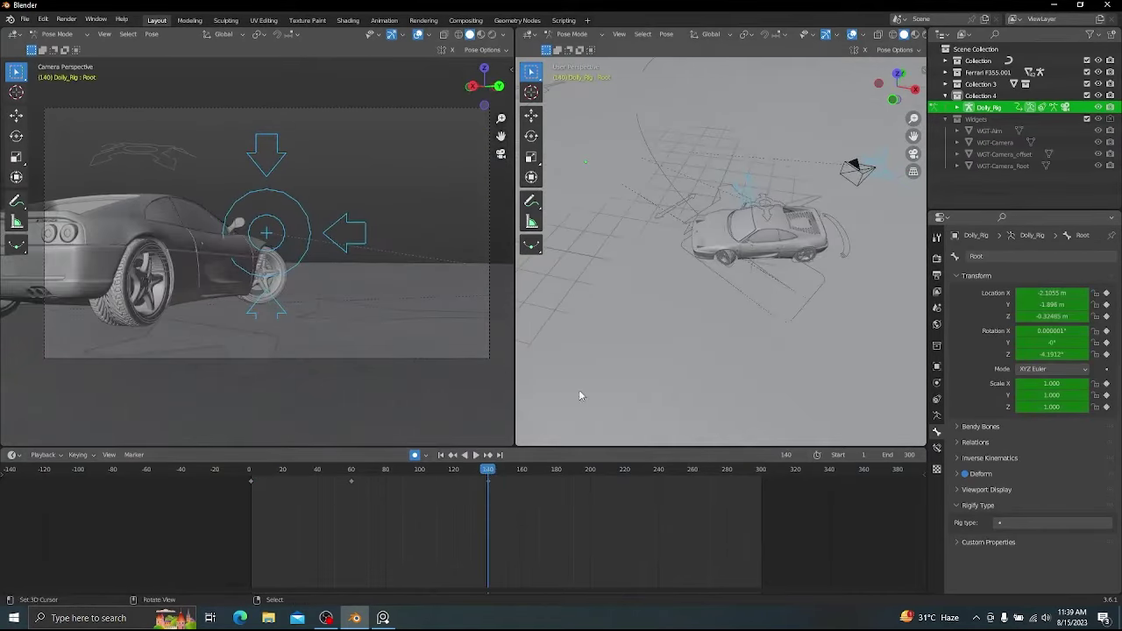
pyautogui.click(750, 194)
pyautogui.press('g')
pyautogui.press('x')
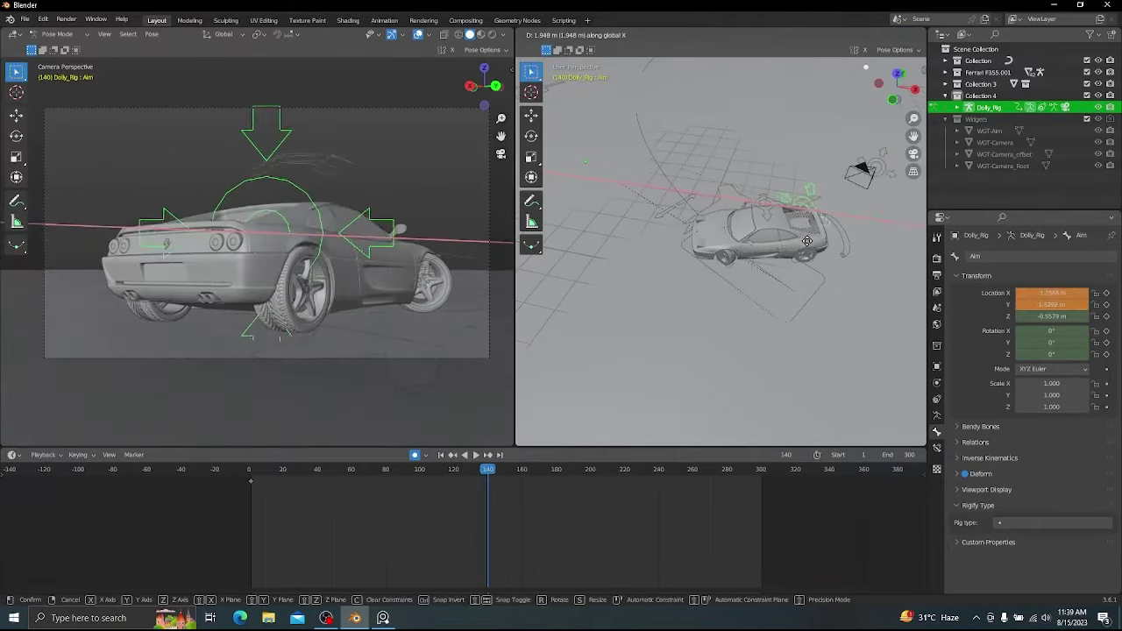
pyautogui.press('Escape')
# - At frame 140, move the dolly rig's Root control to about X -2.86 m, Y -0.41 m to frame the car's rear
pyautogui.press('g')
pyautogui.press('x')
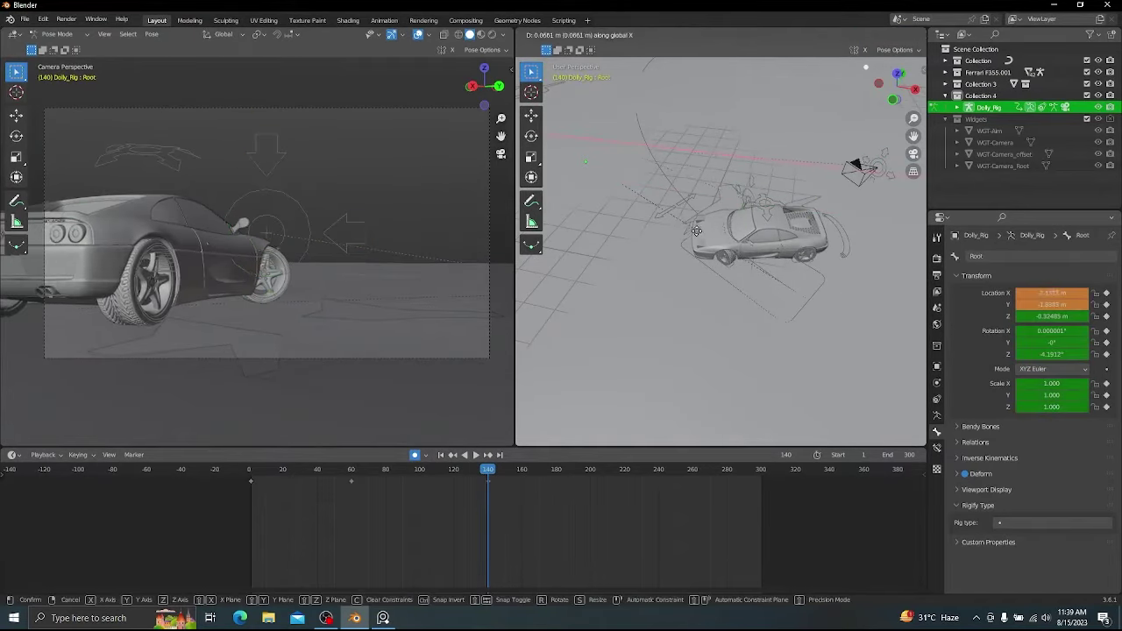
pyautogui.click(786, 248)
pyautogui.click(803, 247)
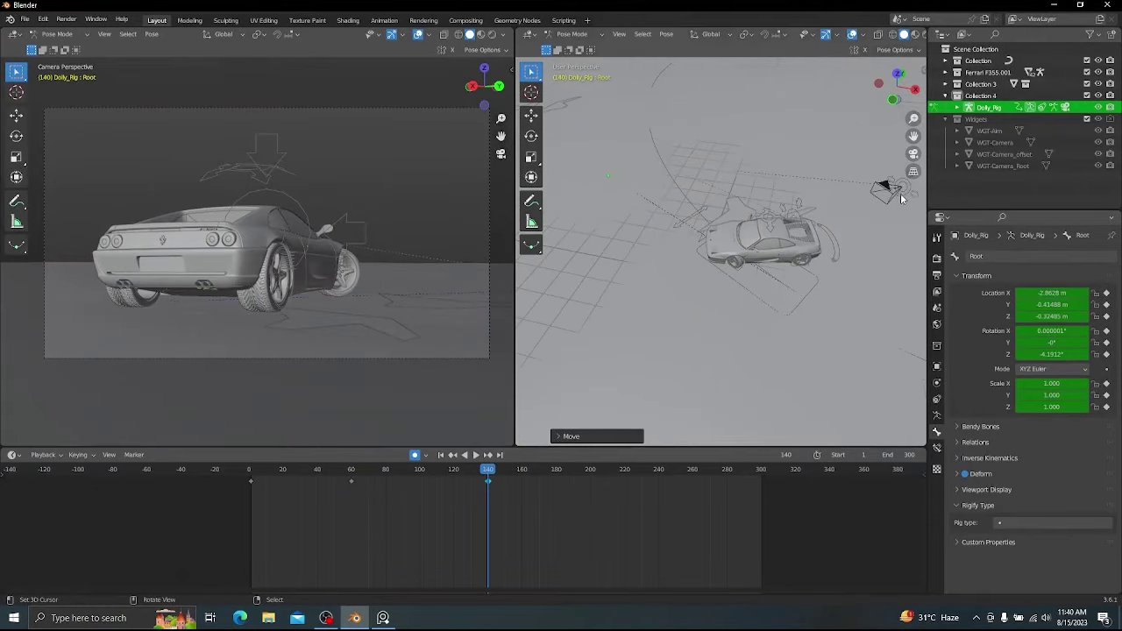
# - At frame 140, move the rig's Camera control closer to the car in top view and raise it to about Z 0.62 m
pyautogui.click(886, 245)
pyautogui.press('KP_1')
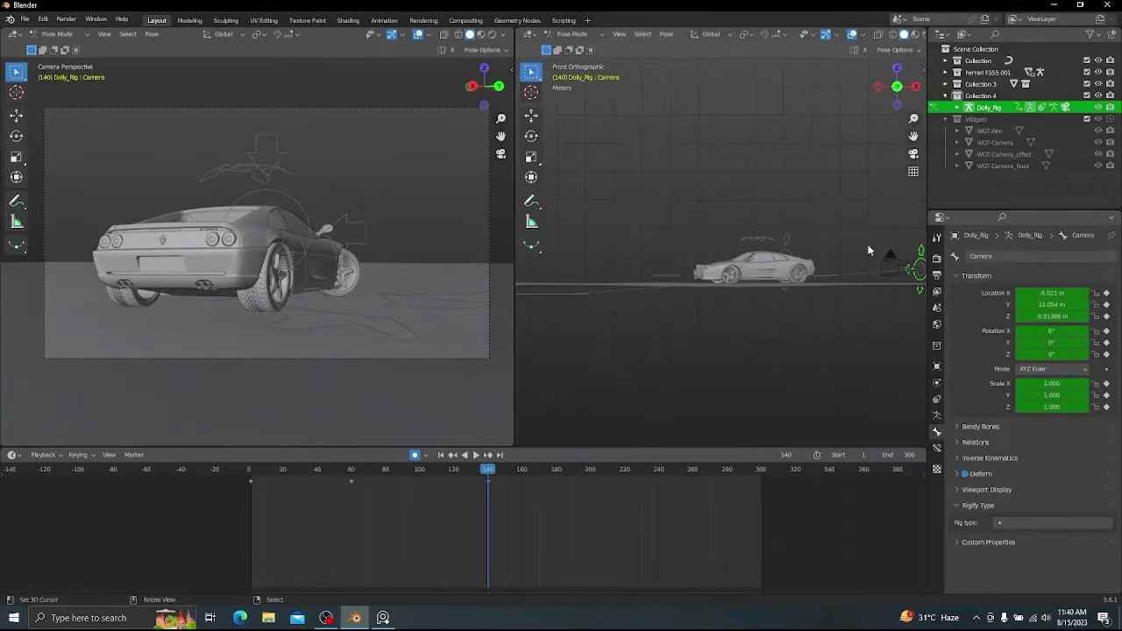
pyautogui.press('KP_7')
pyautogui.keyDown('shift'); pyautogui.moveTo(817, 271); pyautogui.dragTo(701, 367, button='middle'); pyautogui.keyUp('shift')
pyautogui.press('g')
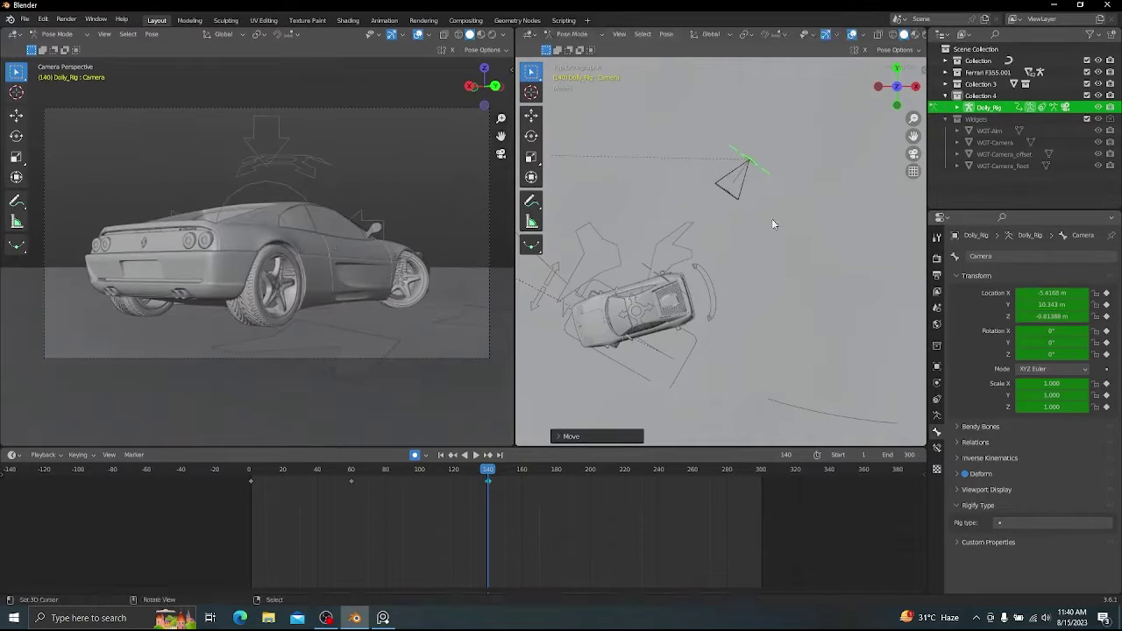
pyautogui.press('g')
pyautogui.press('z')
# - Play the animation from around frame 60 to check the new camera move, and scrub on to about frame 180
pyautogui.moveTo(479, 484); pyautogui.dragTo(358, 476)
pyautogui.press('space')
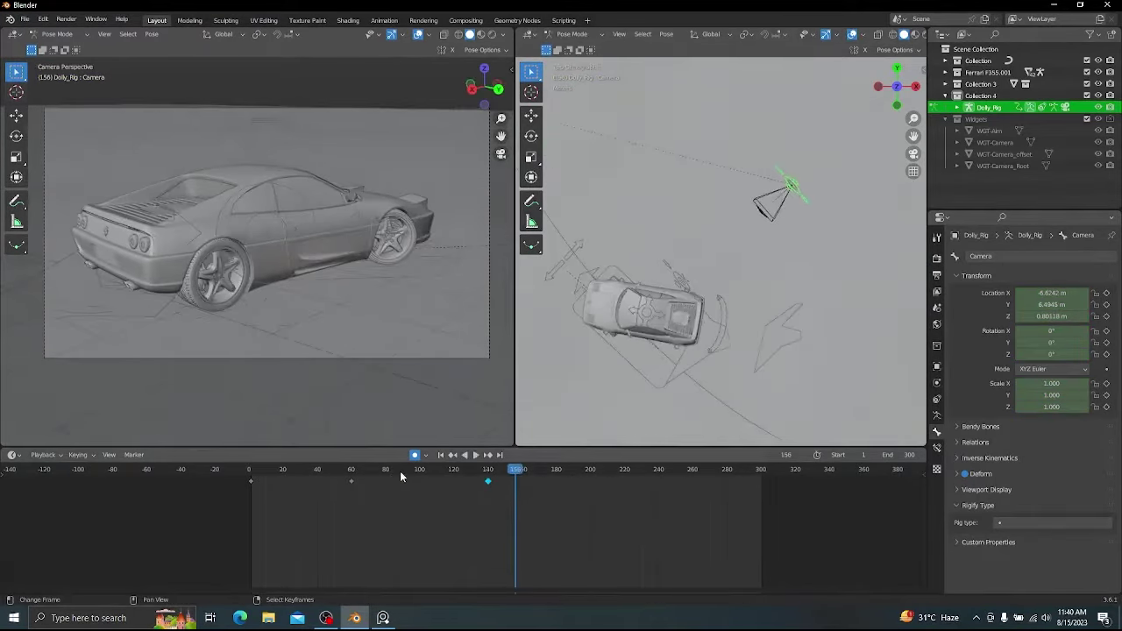
pyautogui.moveTo(537, 468); pyautogui.dragTo(558, 481)
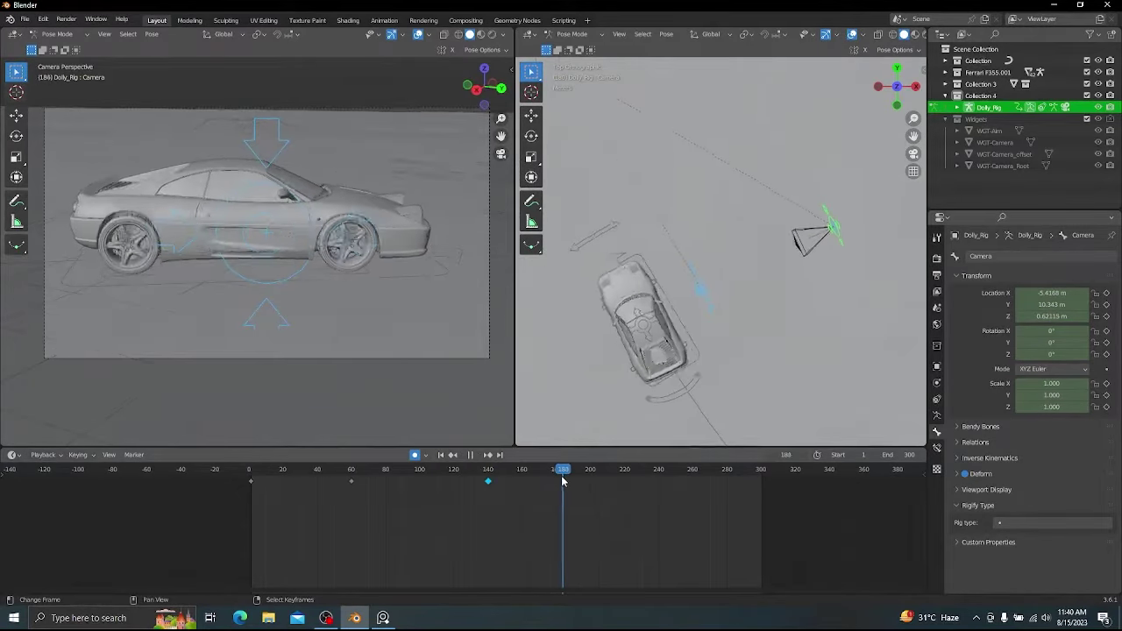
pyautogui.press('g')
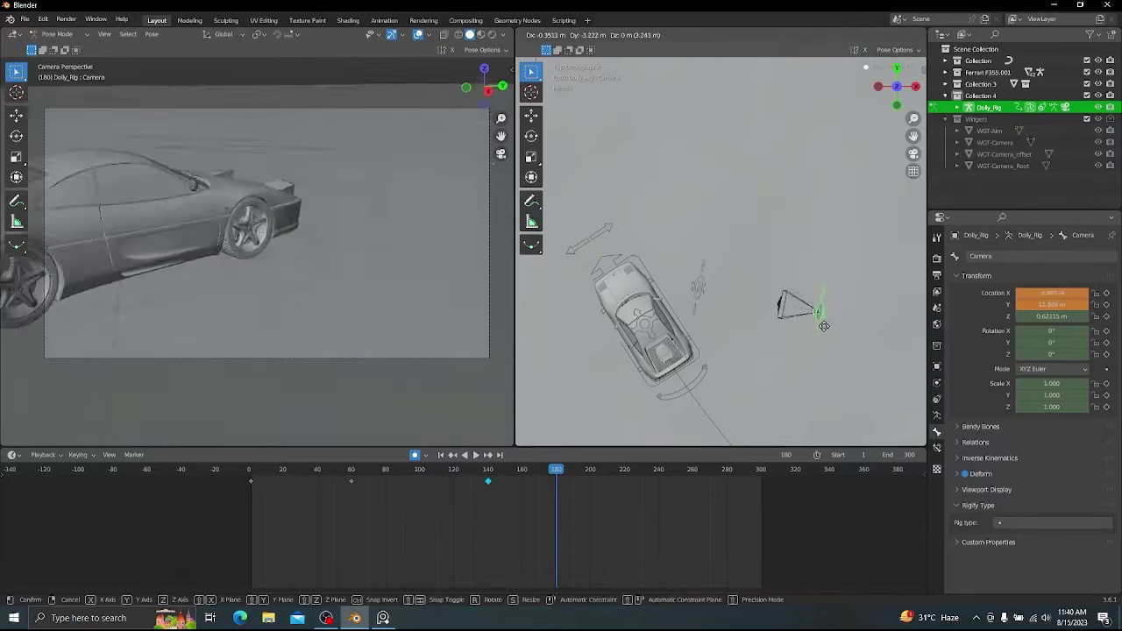
pyautogui.rightClick(780, 321)
pyautogui.scroll(-1, 666, 353)
pyautogui.hotkey('alt', 'z')
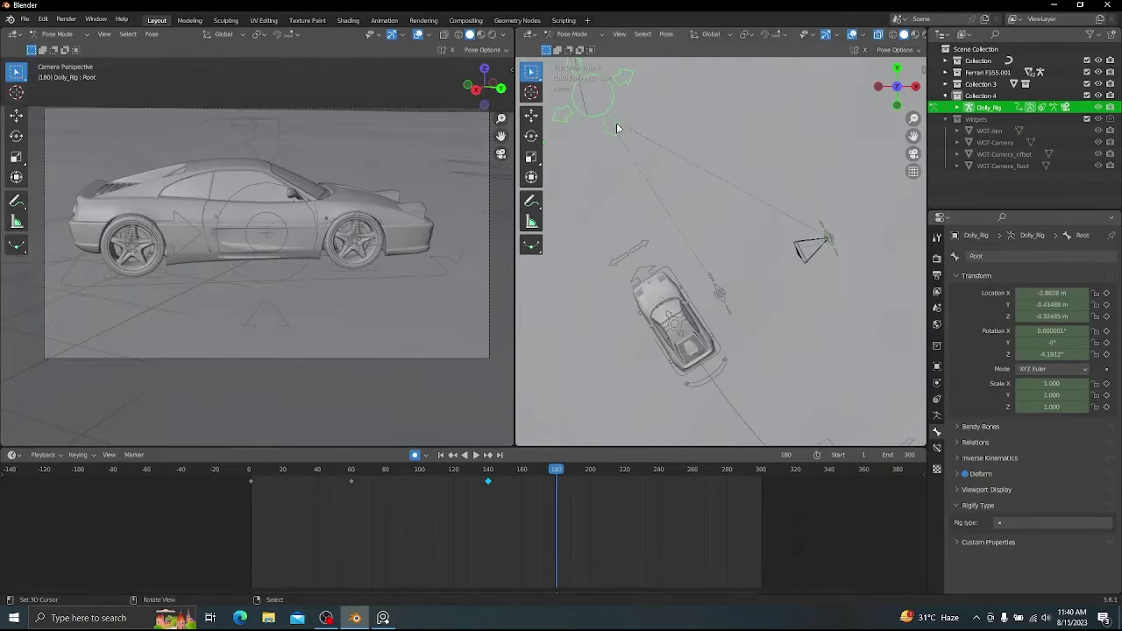
pyautogui.rightClick(751, 279)
# - At frame 180, reposition the rig's Camera and Root controls around the car, with the Root turned to about -34.3° on Z
pyautogui.scroll(-1, 745, 284)
pyautogui.keyDown('shift'); pyautogui.moveTo(740, 298); pyautogui.dragTo(741, 244, button='middle'); pyautogui.keyUp('shift')
pyautogui.click(707, 255)
pyautogui.press('g')
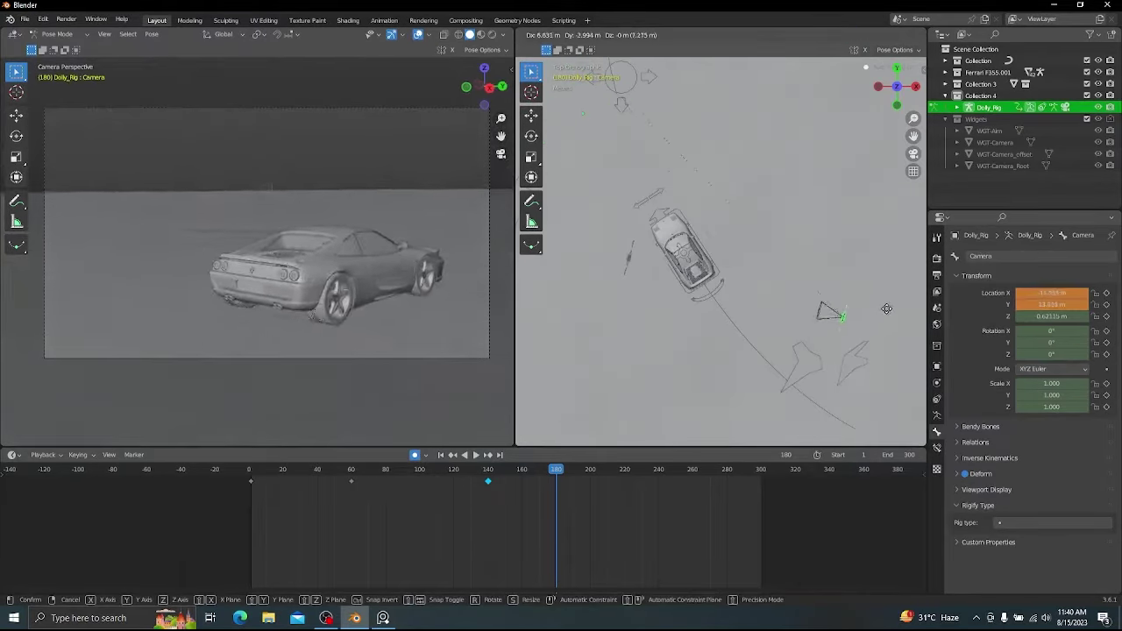
pyautogui.click(708, 275)
pyautogui.scroll(-3, 700, 272)
pyautogui.press('g')
pyautogui.click(730, 294)
pyautogui.click(667, 168)
pyautogui.press('g')
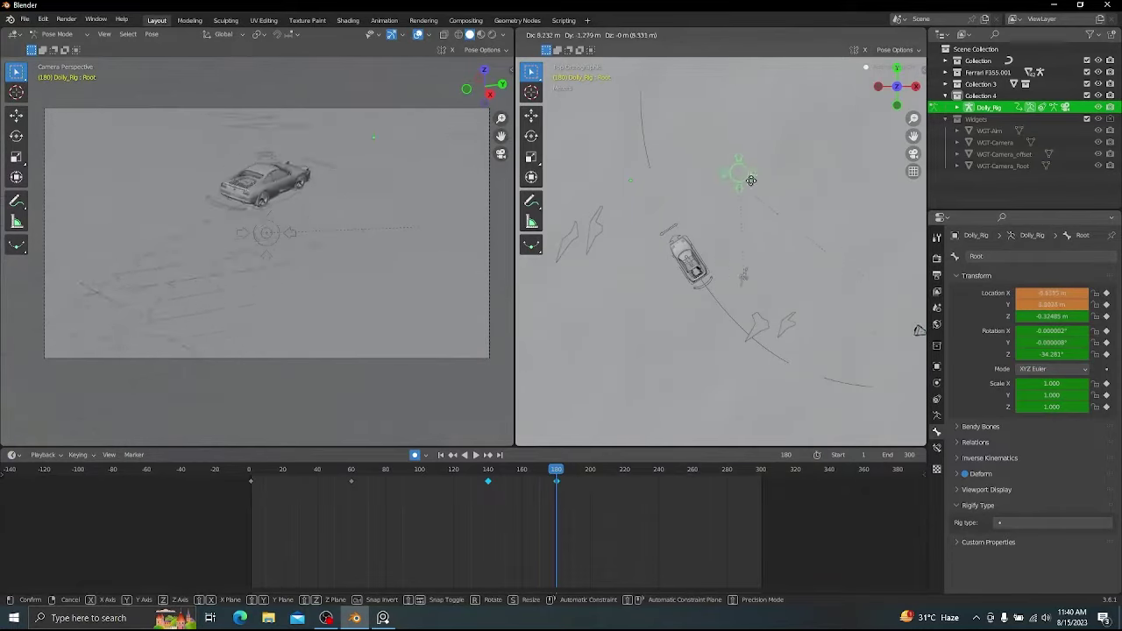
pyautogui.click(695, 156)
# - At frame 180, bring the Camera control in close behind the car and raise it along Z for a higher rear view
pyautogui.click(856, 305)
pyautogui.press('g')
pyautogui.click(781, 293)
pyautogui.press('g')
pyautogui.press('z')
pyautogui.click(781, 291)
# - Scrub back to about frame 174 and play the animation to check the raised camera shot
pyautogui.moveTo(557, 470); pyautogui.dragTo(549, 474)
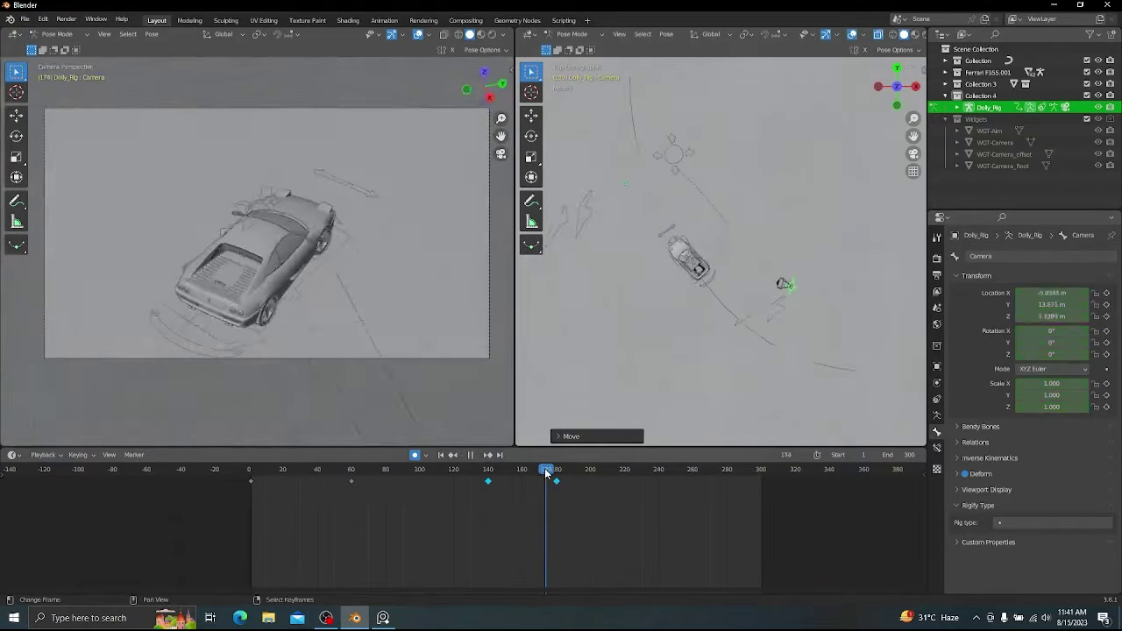
pyautogui.press('space')
pyautogui.press('space')
pyautogui.press('space')
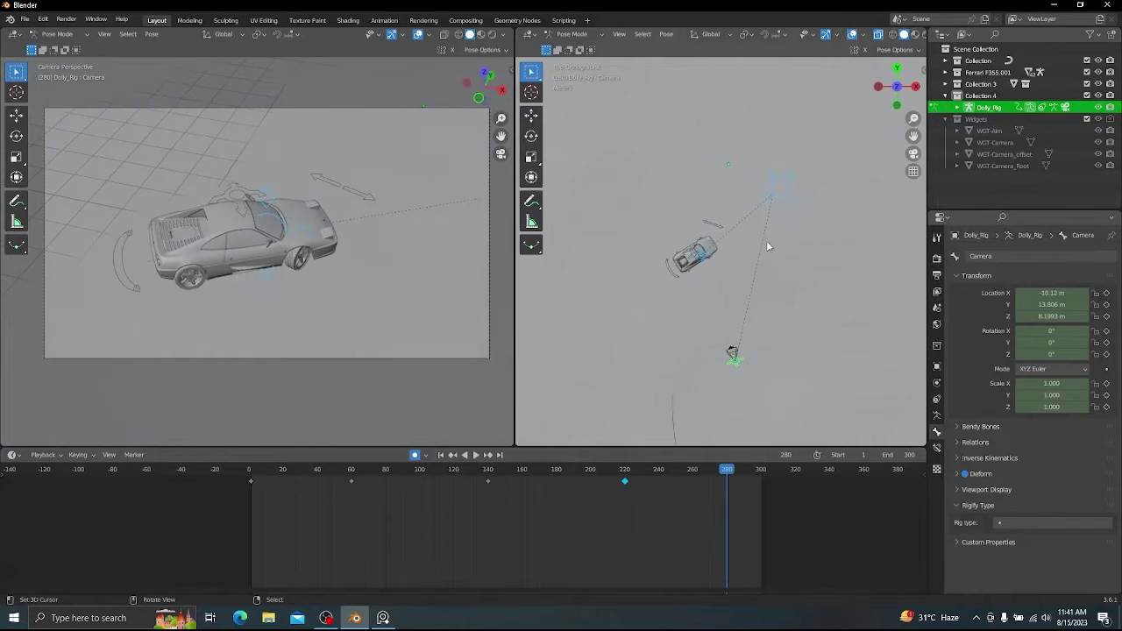
# - At frame 280, raise the Camera control to about Z 35.8 m behind the car, reposition the Root for a top-down shot, and play it back
pyautogui.press('g')
pyautogui.press('z')
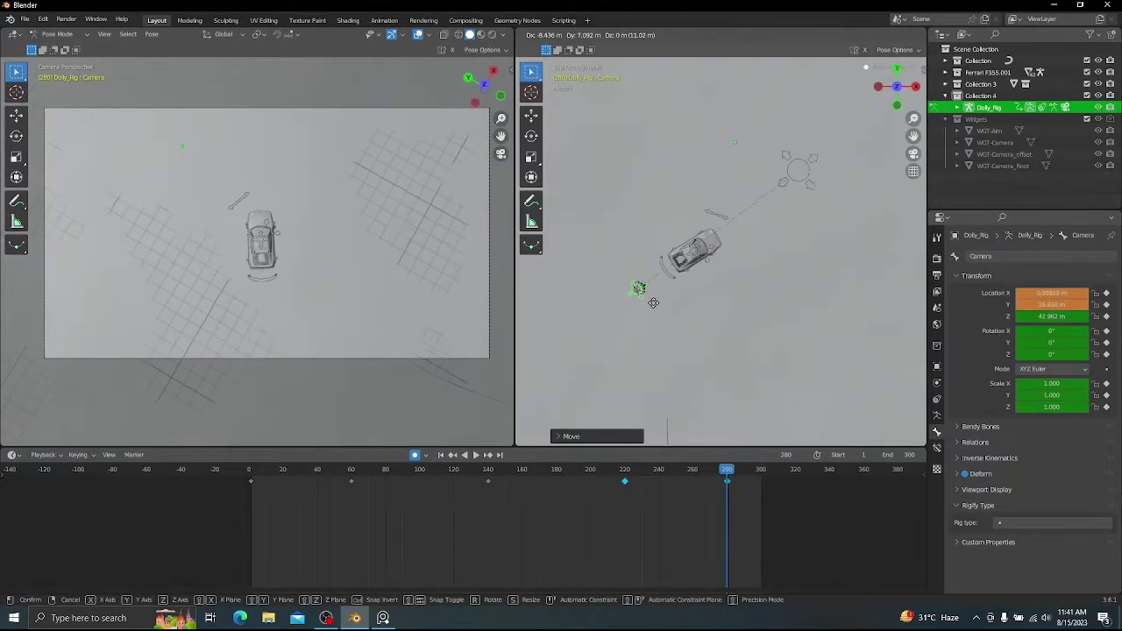
pyautogui.moveTo(831, 143); pyautogui.dragTo(825, 148)
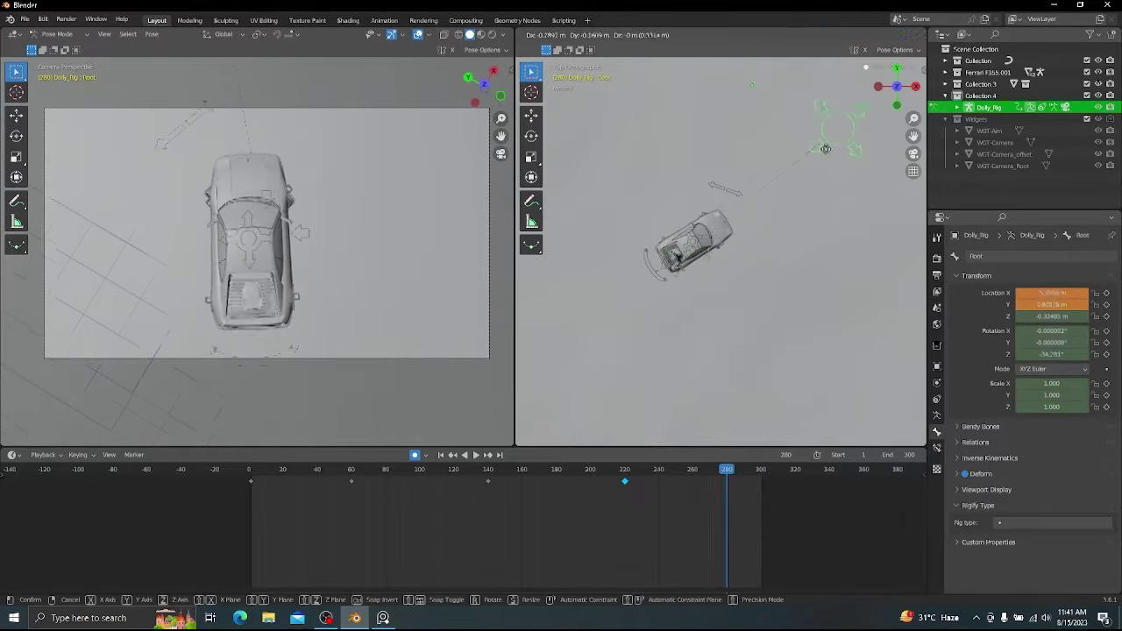
pyautogui.click(659, 281)
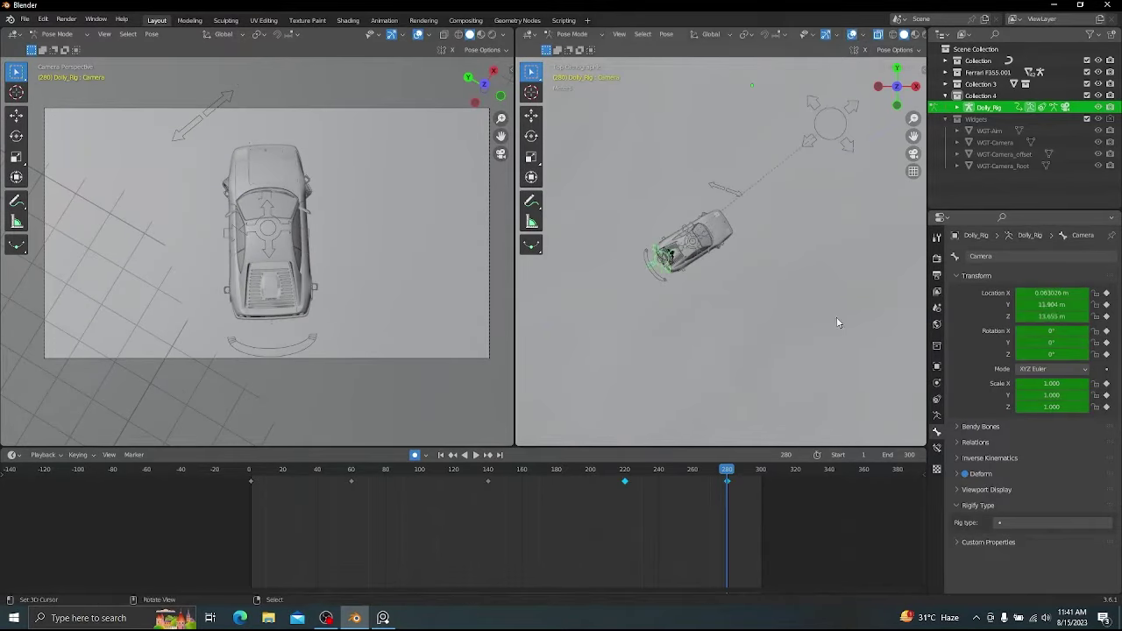
pyautogui.click(787, 296)
pyautogui.press('space')
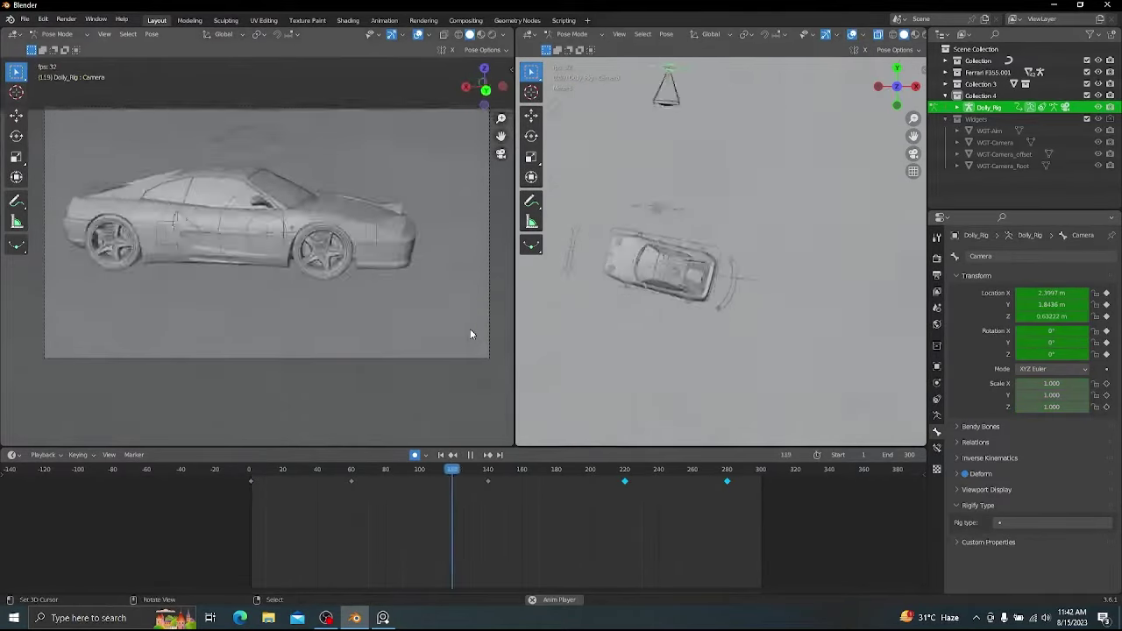
pyautogui.press('Escape')
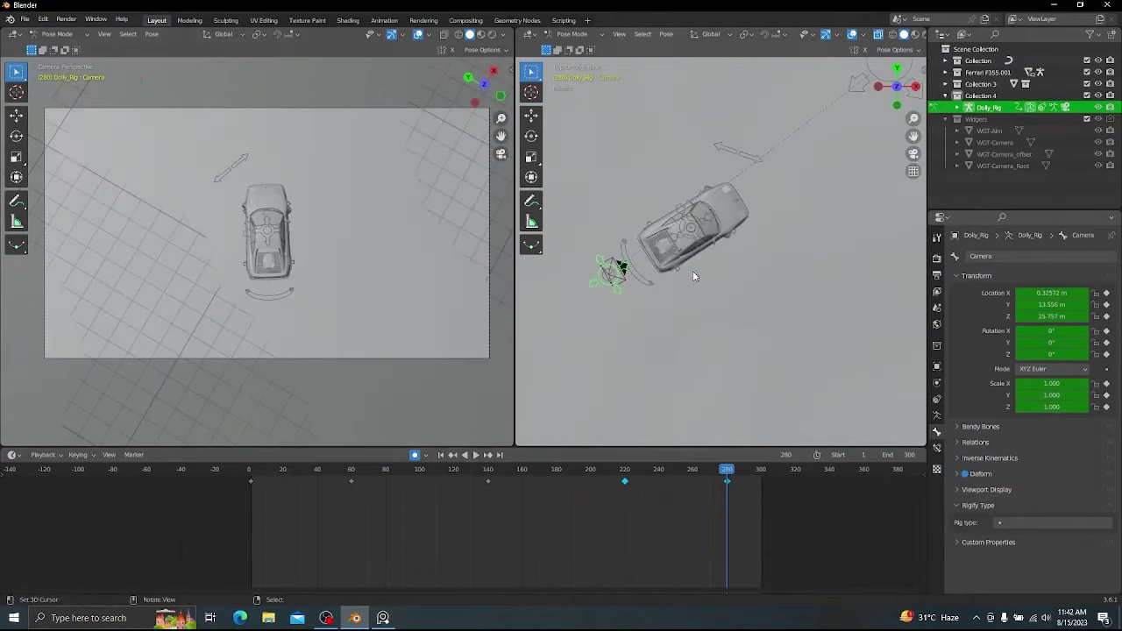
# - At frame 280, rotate the dolly rig's Root control to about -22.9° on Z
pyautogui.scroll(-3, 794, 294)
pyautogui.click(832, 138)
pyautogui.press('r')
pyautogui.click(864, 211)
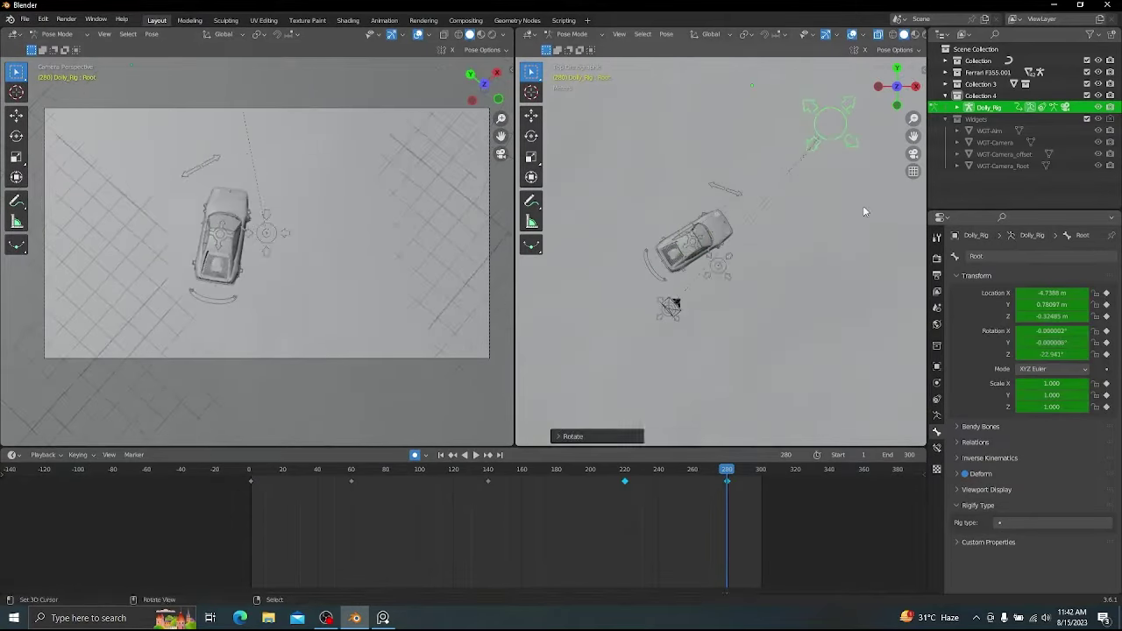
# - Play the animation from the first frame to review the complete camera move
pyautogui.click(443, 455)
pyautogui.press('space')
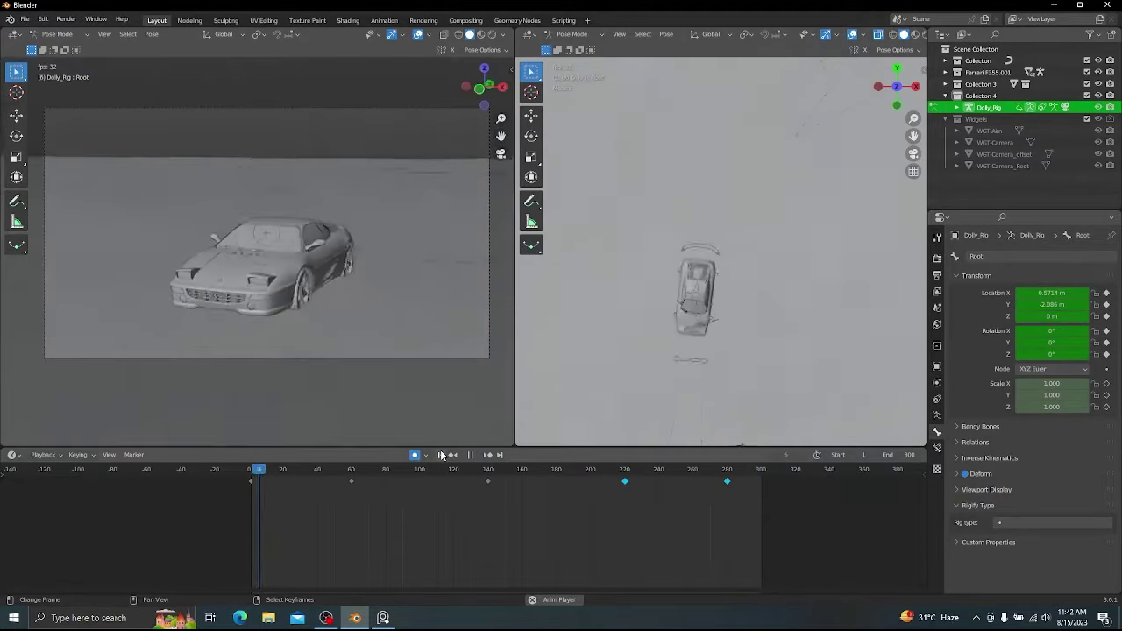
pyautogui.press('space')
# - Go to frame 140 and paste the copied dolly rig keyframes there
pyautogui.moveTo(455, 492); pyautogui.dragTo(489, 525)
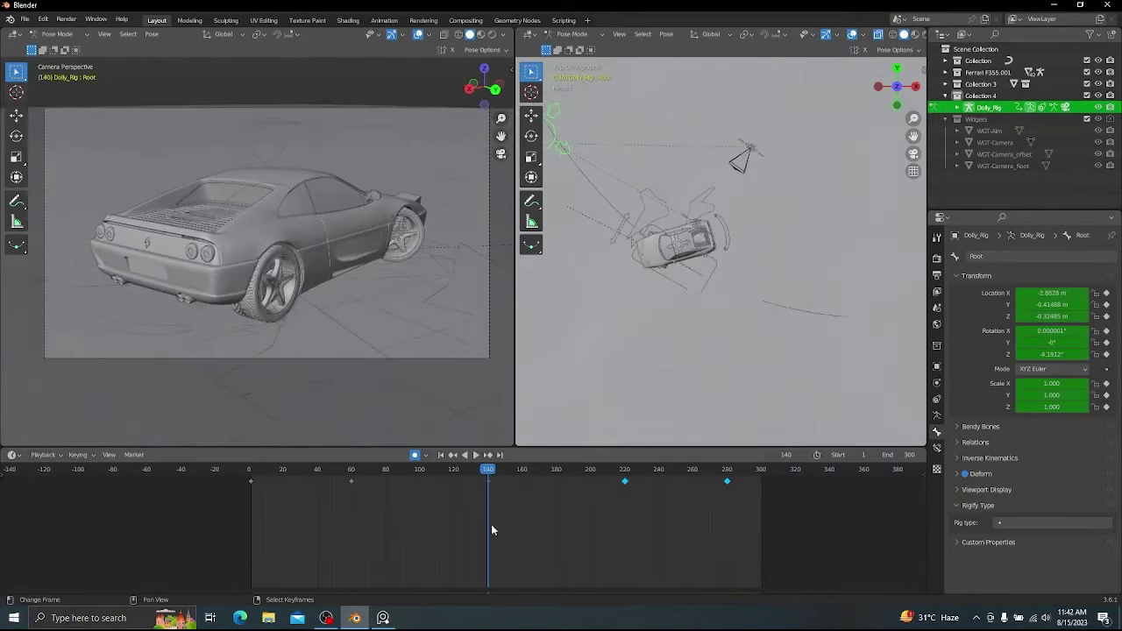
pyautogui.scroll(1, 439, 368)
pyautogui.scroll(2, 517, 498)
pyautogui.rightClick(491, 481)
pyautogui.click(747, 150)
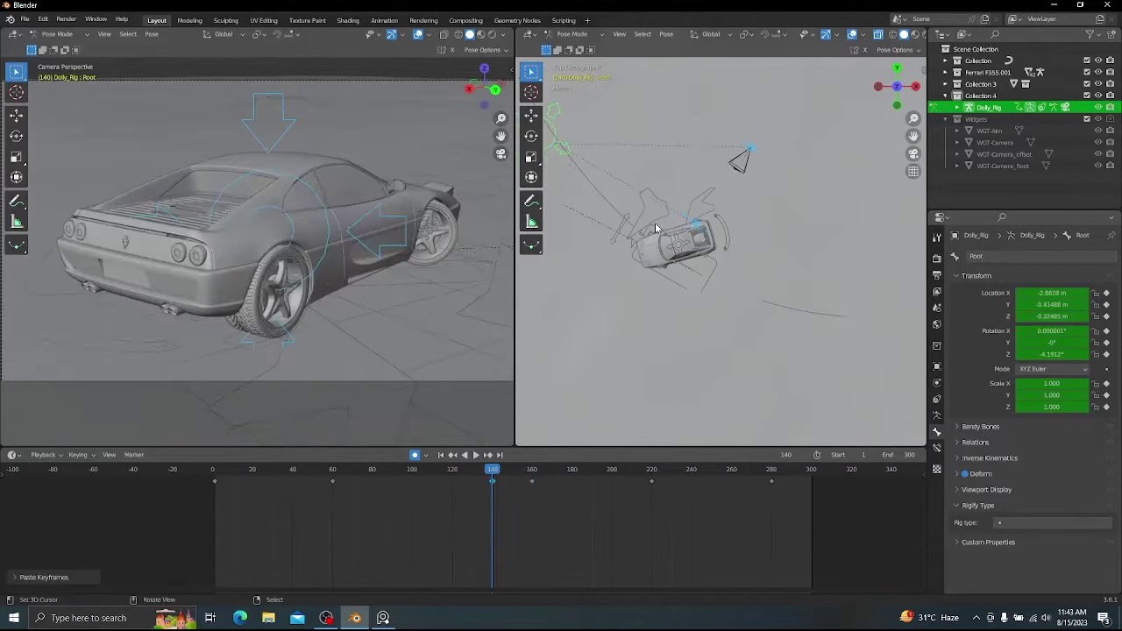
# - Move the dolly rig keyframes from frames 140 and 160 to frames 130 and 170, and replay from around frame 60
pyautogui.press('space')
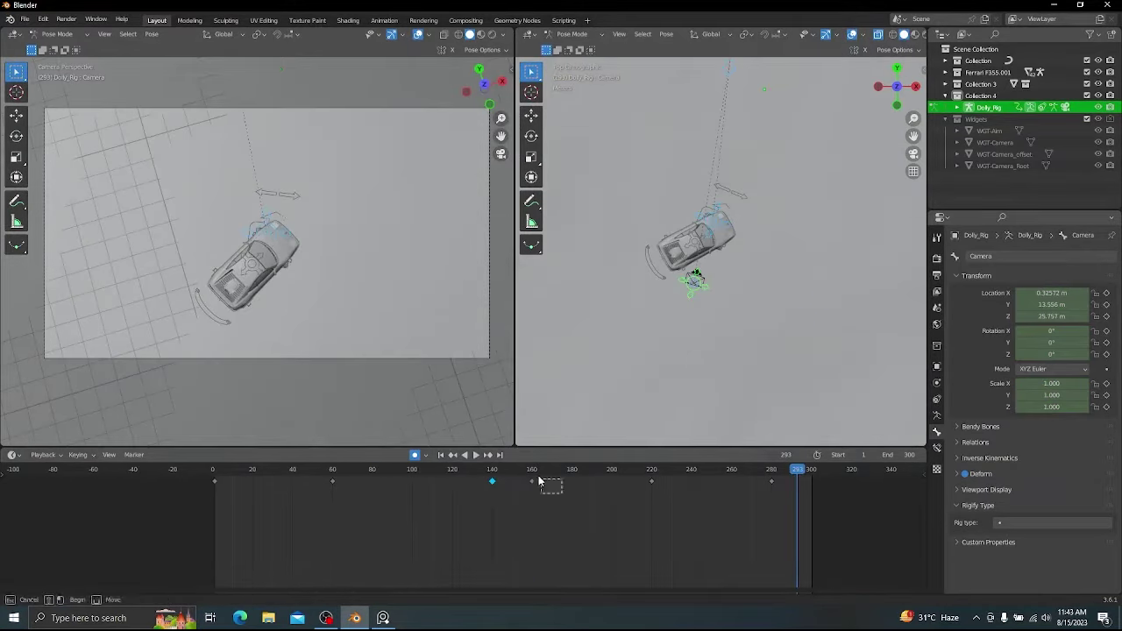
pyautogui.click(338, 472)
pyautogui.press('space')
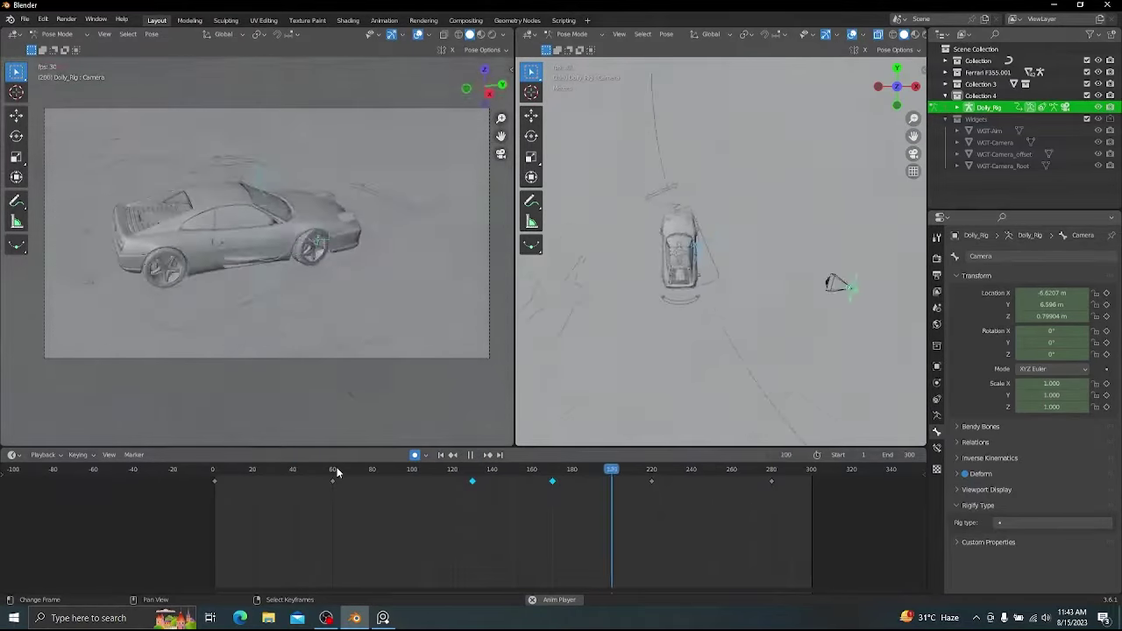
pyautogui.press('space')
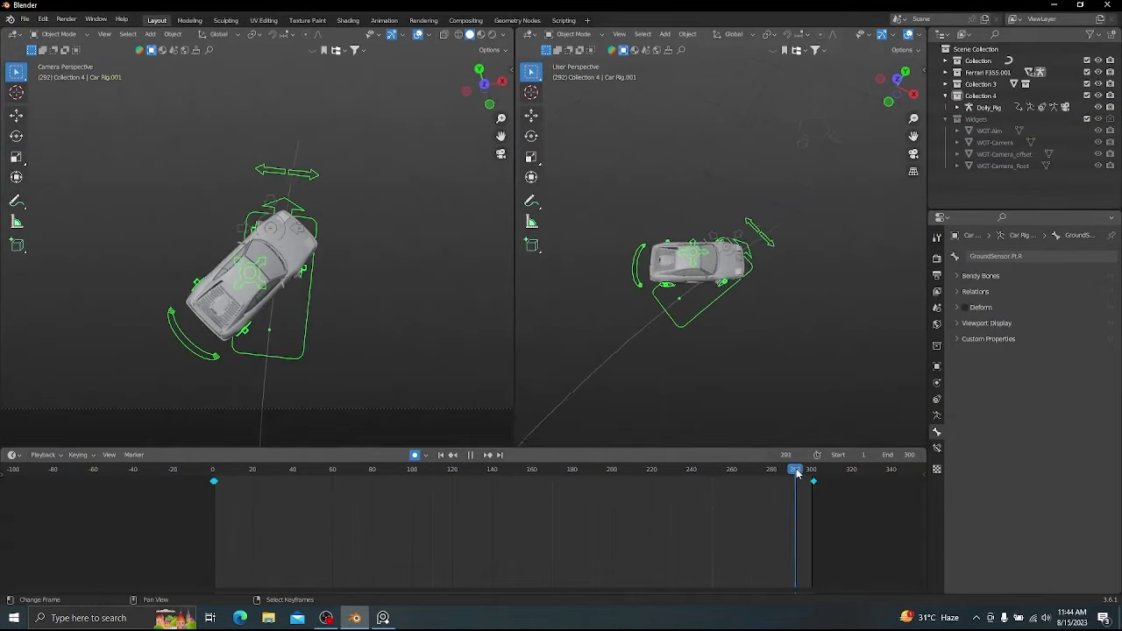
# - Clear the rotation of the car rig's Drift control near the end of the animation
pyautogui.scroll(2, 750, 320)
pyautogui.hotkey('ctrl', 'Tab')
pyautogui.click(640, 265)
pyautogui.hotkey('alt', 'r')
pyautogui.hotkey('ctrl', 'Tab')
pyautogui.moveTo(807, 471); pyautogui.dragTo(627, 471)
# - Hide the overlays in the camera view and play the animation to review the shot
pyautogui.press('space')
pyautogui.scroll(-4, 387, 258)
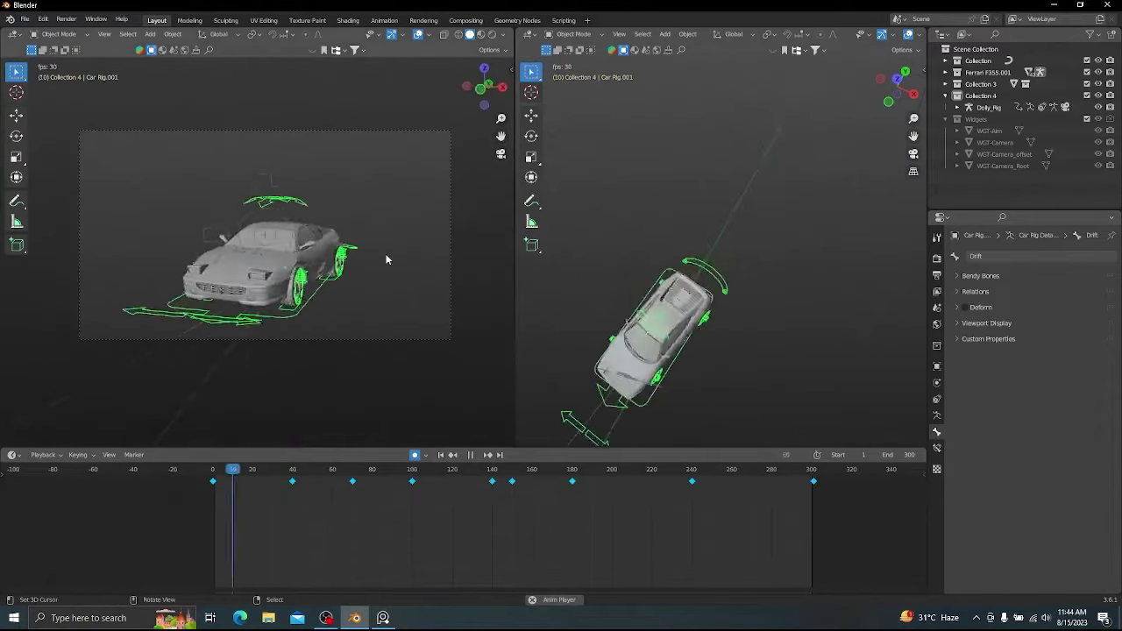
pyautogui.hotkey('shift', 'alt', 'z')
pyautogui.hotkey('alt', 'a')
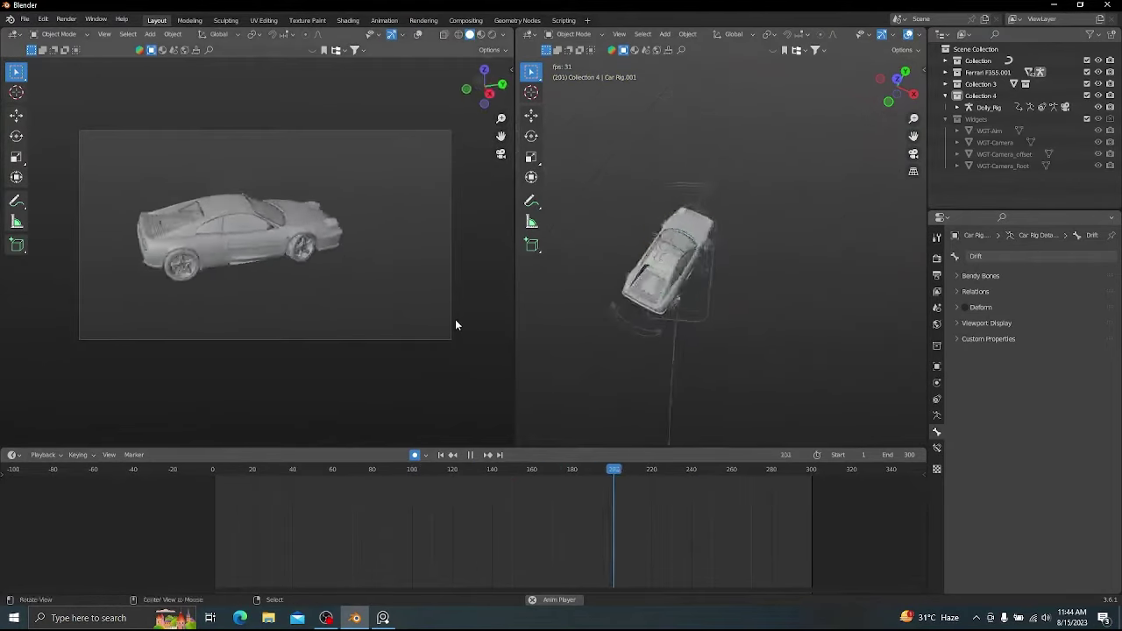
pyautogui.press('space')
# - At frame 280, reposition the dolly rig's Camera control near the car's rear in top view and play the shot back
pyautogui.scroll(-4, 701, 298)
pyautogui.keyDown('shift'); pyautogui.moveTo(622, 425); pyautogui.dragTo(626, 359, button='middle'); pyautogui.keyUp('shift')
pyautogui.click(626, 358)
pyautogui.hotkey('ctrl', 'Tab')
pyautogui.moveTo(631, 470); pyautogui.dragTo(681, 473)
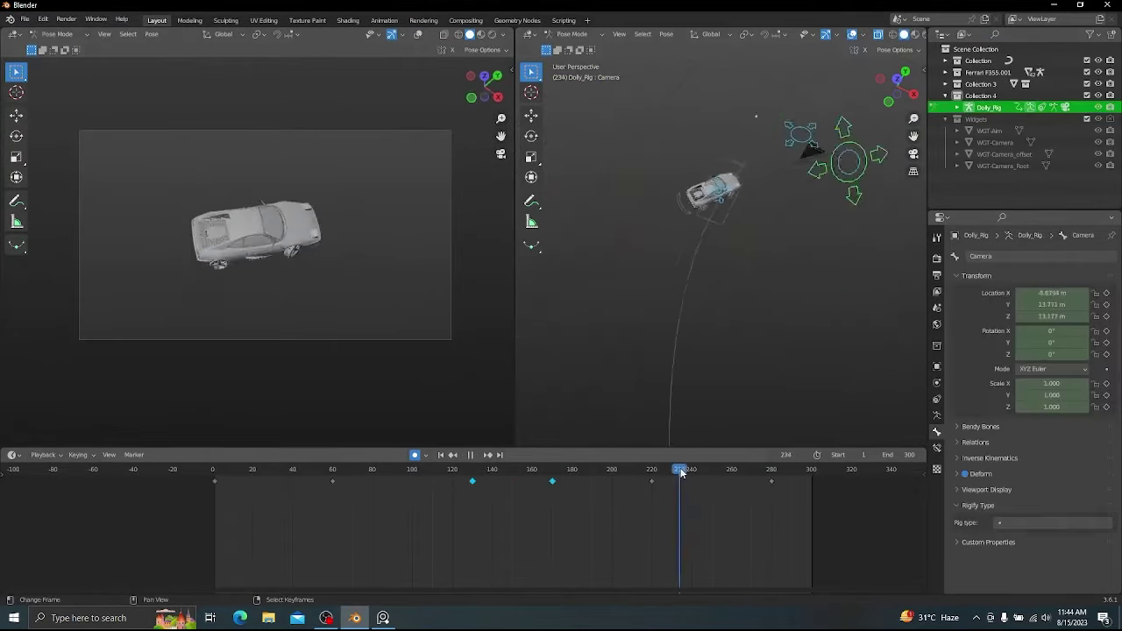
pyautogui.press('g')
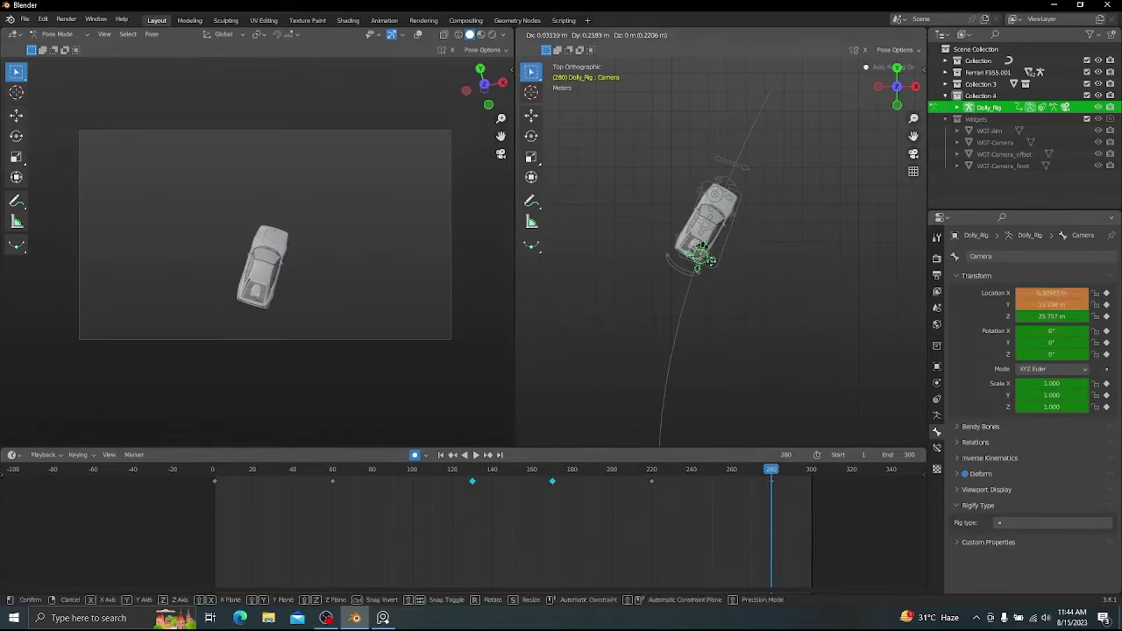
pyautogui.press('space')
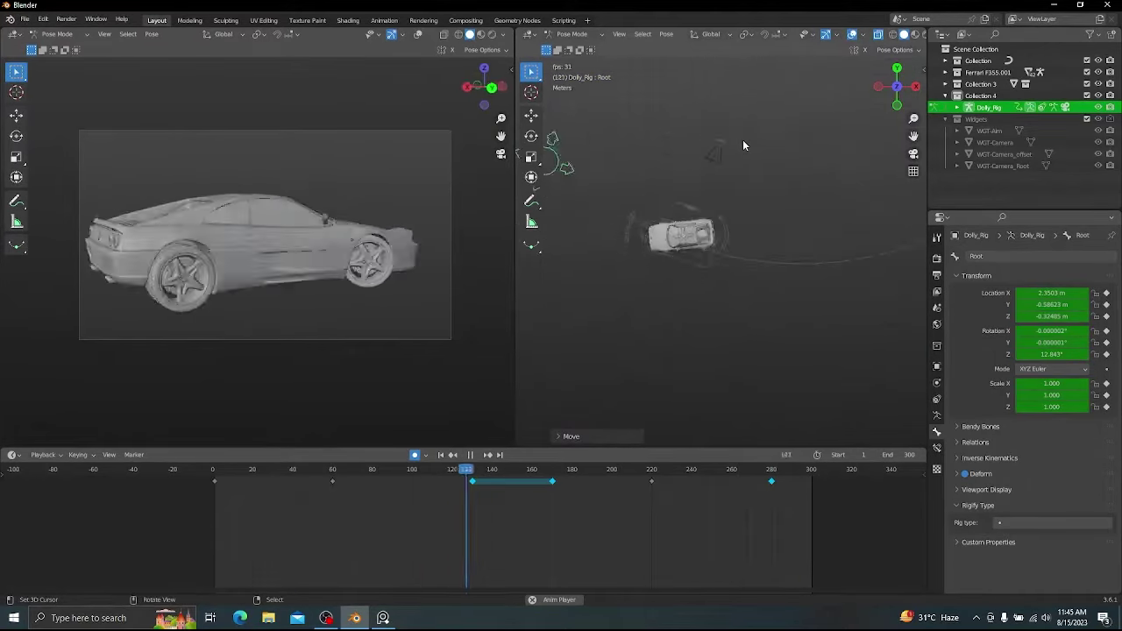
# - Reposition the dolly rig's Camera control near the end of the animation
pyautogui.press('space')
pyautogui.moveTo(719, 241); pyautogui.dragTo(699, 168, button='middle')
pyautogui.hotkey('ctrl', 'Tab')
pyautogui.moveTo(631, 472); pyautogui.dragTo(807, 469)
pyautogui.hotkey('ctrl', 'Tab')
pyautogui.click(801, 163)
pyautogui.press('g')
pyautogui.click(812, 201)
# - Turn off auto keying, return to frame 1, and save the project as "CAr run 2"
pyautogui.click(415, 455)
pyautogui.click(441, 454)
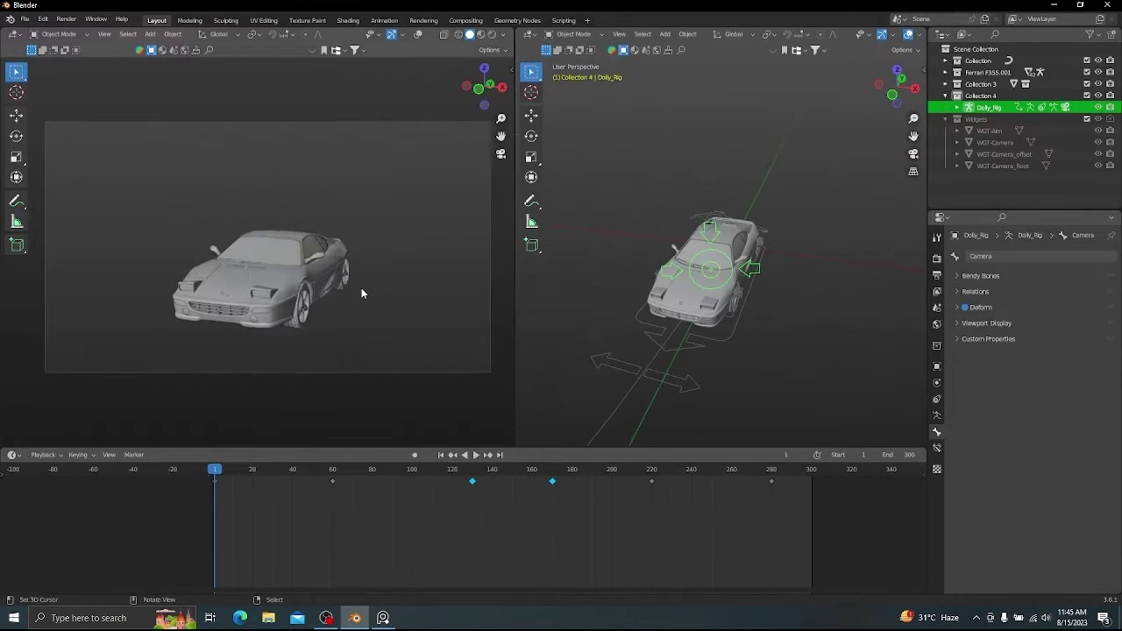
pyautogui.hotkey('ctrl', 'Tab')
pyautogui.hotkey('ctrl', 's')
pyautogui.click(463, 463)
pyautogui.write('CAr run 2')
pyautogui.press('Return')
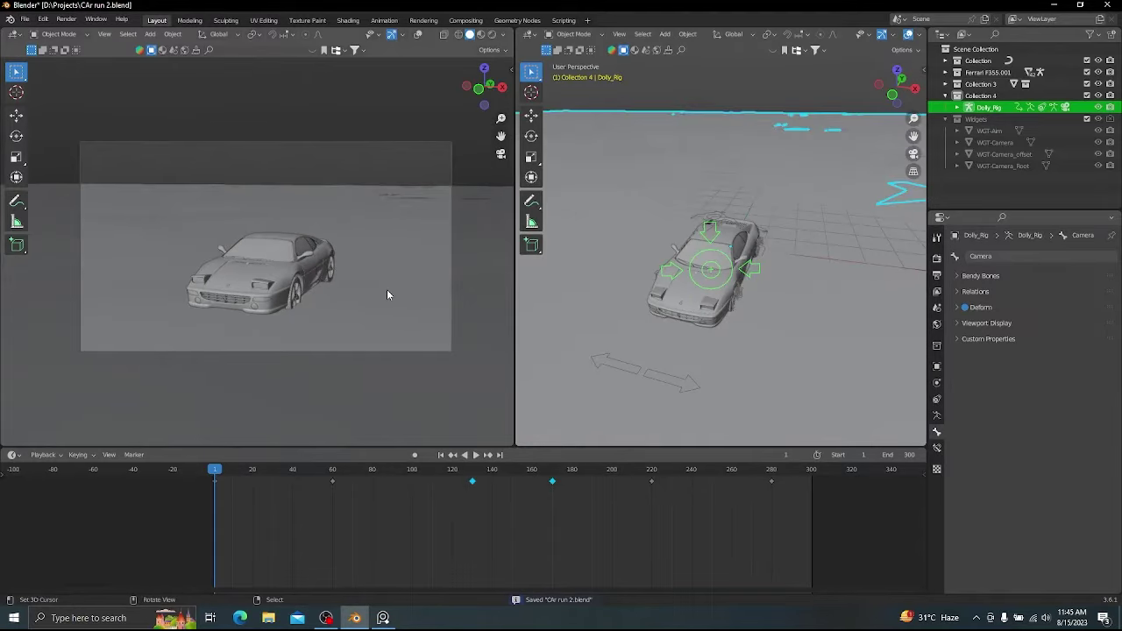
# - Hide the ground plane and create a new collection inside the Ferrari F355.001 collection
pyautogui.click(388, 293)
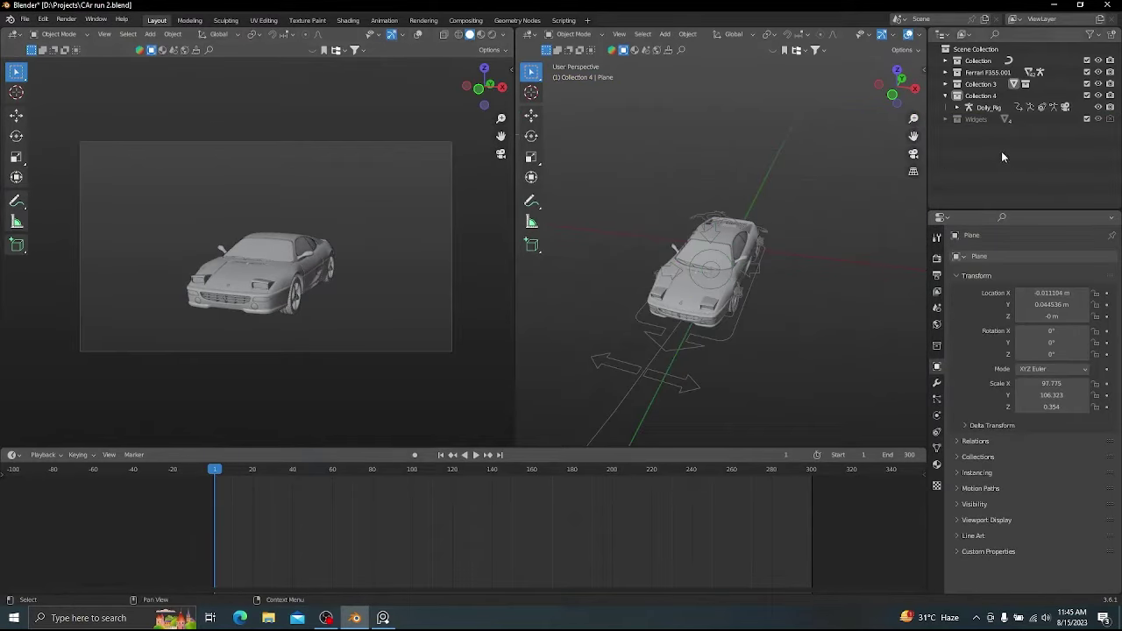
pyautogui.click(945, 72)
pyautogui.click(978, 72)
pyautogui.rightClick(979, 71)
pyautogui.click(980, 71)
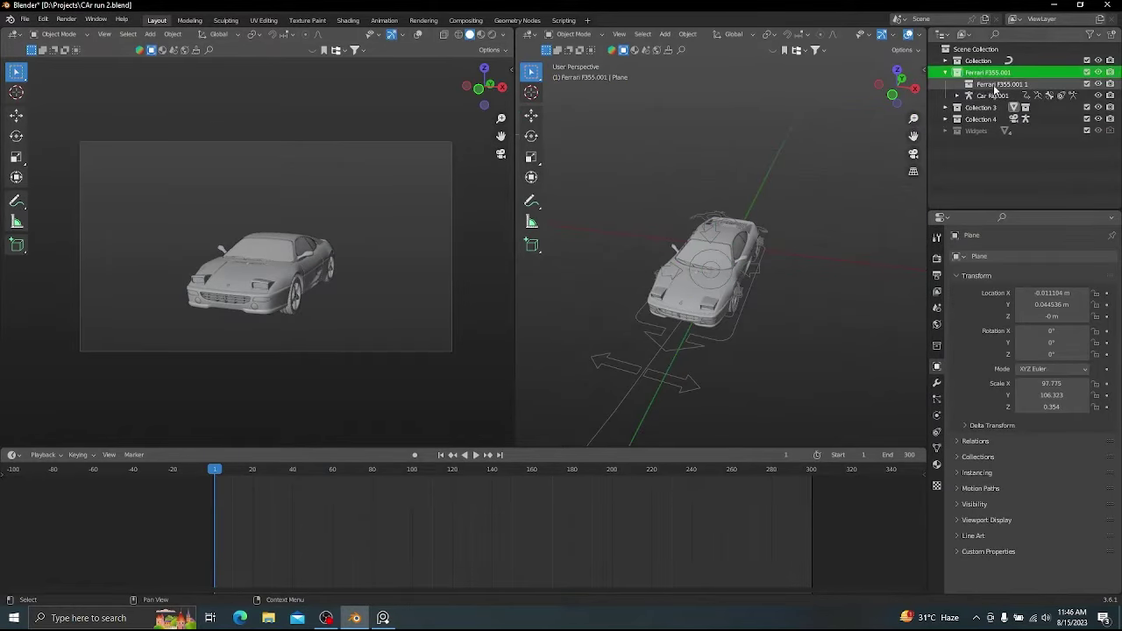
# - Add a mesh plane in the new collection and scale its geometry into a narrow strip
pyautogui.moveTo(763, 208); pyautogui.dragTo(832, 243, button='middle')
pyautogui.hotkey('shift', 'a')
pyautogui.moveTo(820, 71)
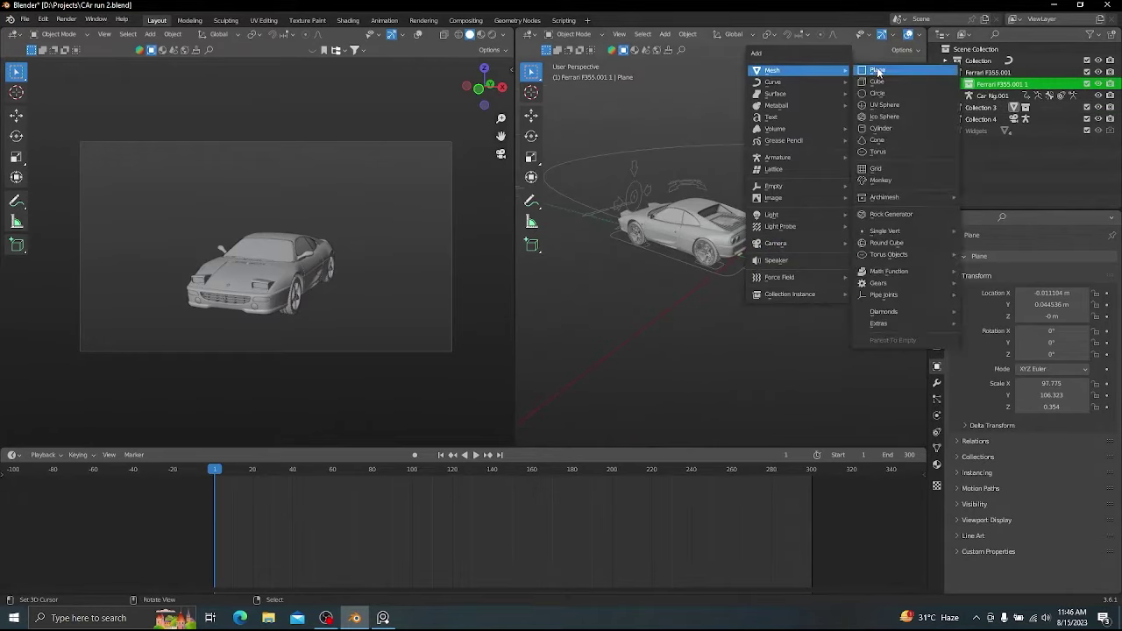
pyautogui.click(877, 71)
pyautogui.press('KP_7')
pyautogui.scroll(3, 773, 237)
pyautogui.press('Tab')
pyautogui.press('s')
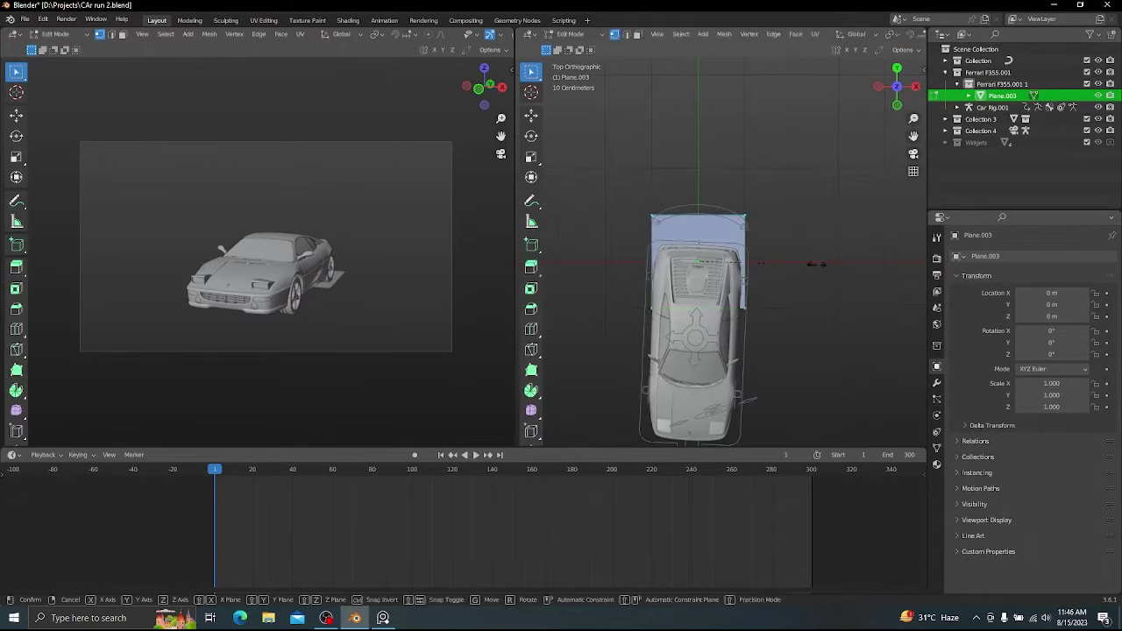
pyautogui.click(712, 260)
# - Move the strip behind the rear wheel on the +X side and align it with the tire in side view
pyautogui.scroll(2, 728, 289)
pyautogui.press('g')
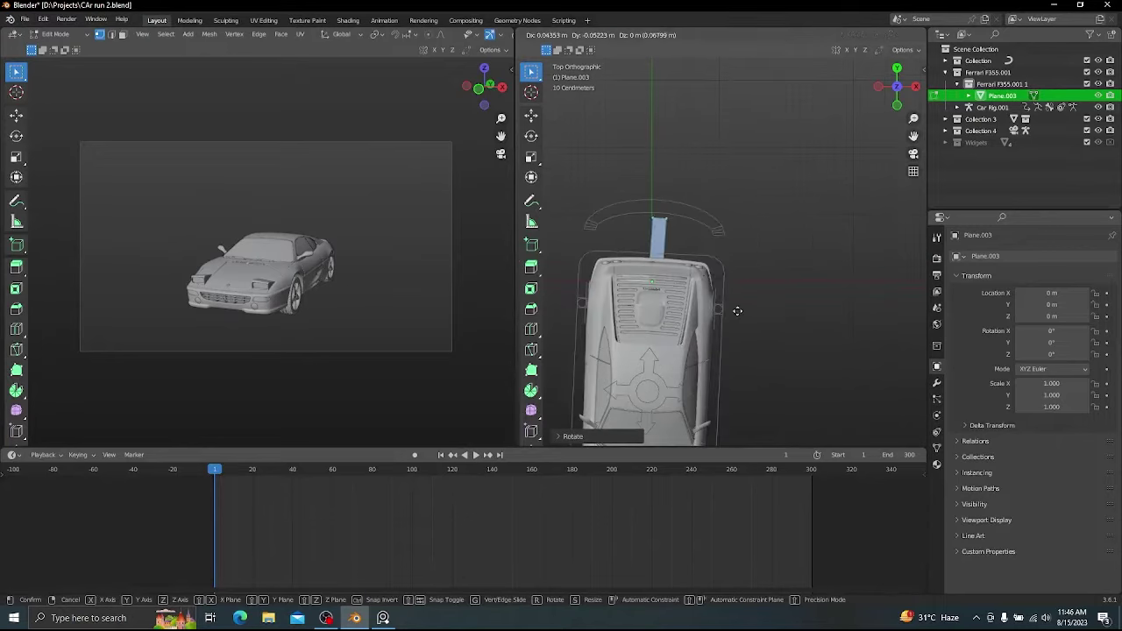
pyautogui.click(792, 252)
pyautogui.moveTo(789, 263); pyautogui.dragTo(729, 320, button='middle')
pyautogui.press('KP_1')
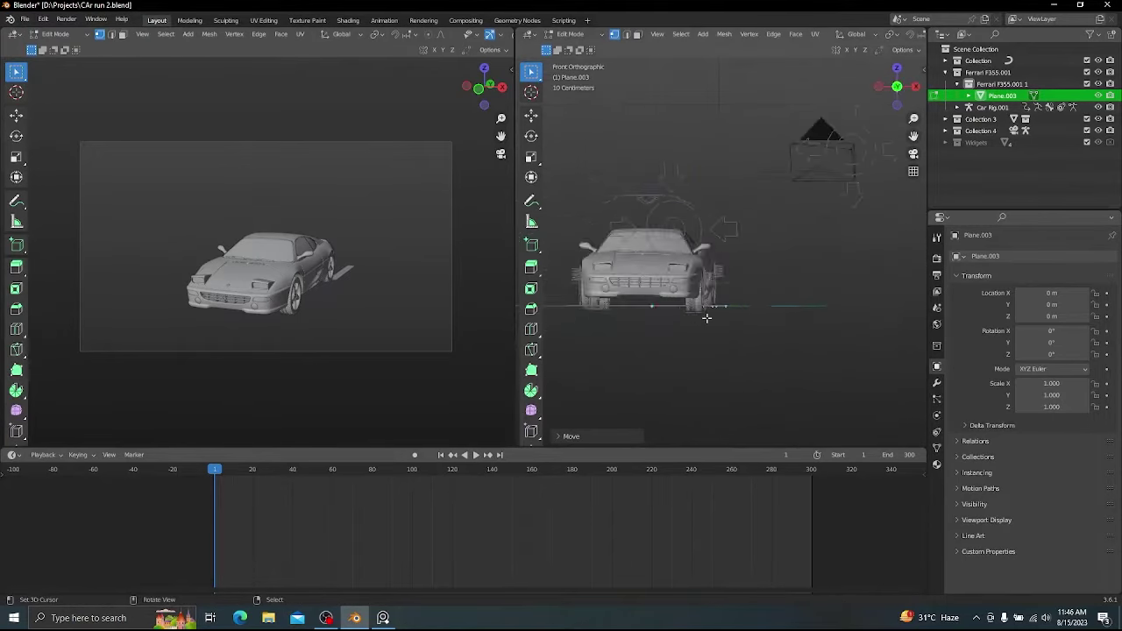
pyautogui.press('KP_3')
pyautogui.scroll(3, 737, 322)
pyautogui.press('g')
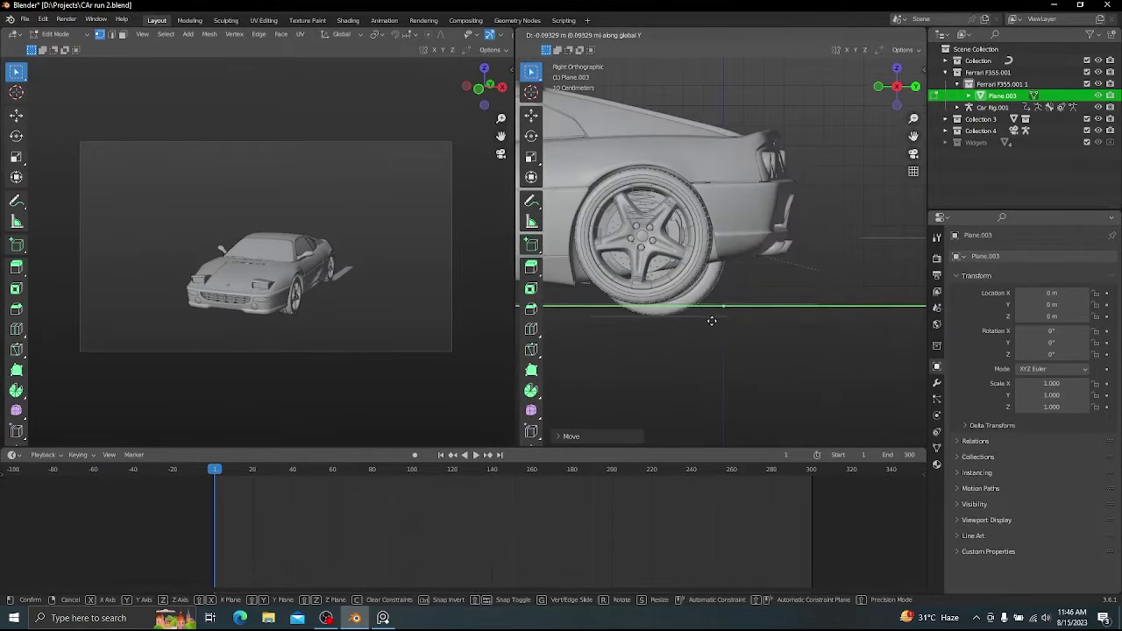
pyautogui.click(712, 321)
# - Angle the strip slightly in top view and extend its far end well behind the car
pyautogui.moveTo(712, 319); pyautogui.dragTo(760, 253, button='middle')
pyautogui.press('KP_7')
pyautogui.press('r')
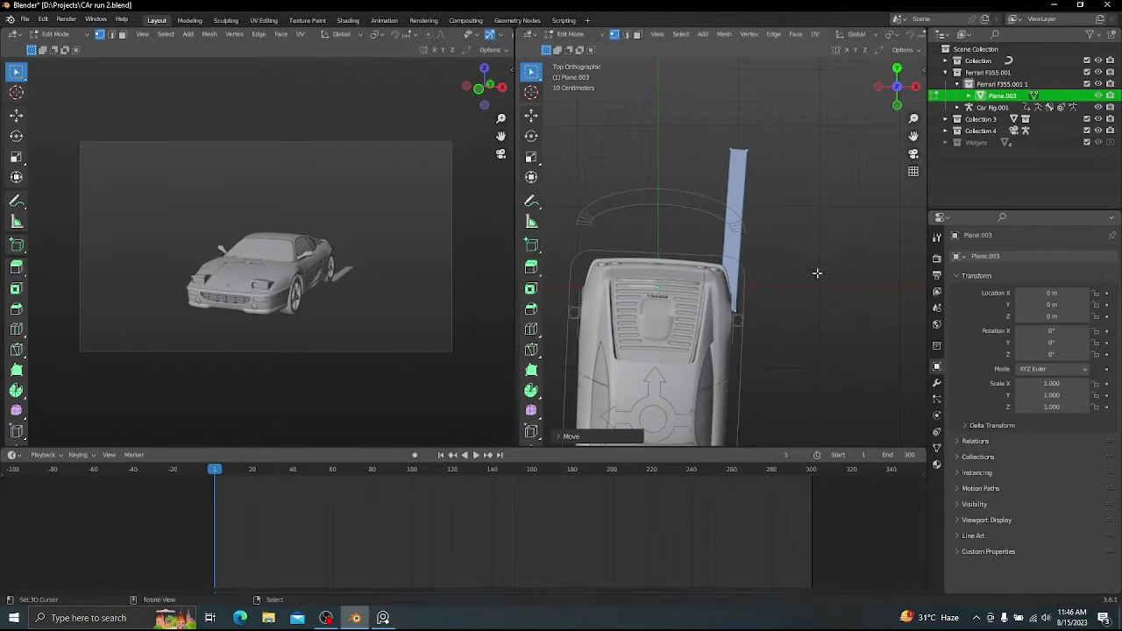
pyautogui.scroll(-5, 739, 164)
pyautogui.press('g')
pyautogui.press('Tab')
pyautogui.press('Tab')
# - Duplicate the strip within the same mesh and place the copy behind the opposite rear wheel
pyautogui.keyDown('shift'); pyautogui.moveTo(735, 275); pyautogui.dragTo(775, 228, button='middle'); pyautogui.keyUp('shift')
pyautogui.scroll(2, 753, 230)
pyautogui.press('a')
pyautogui.hotkey('shift', 'd')
pyautogui.press('x')
pyautogui.click(699, 218)
pyautogui.press('Tab')
pyautogui.press('KP_7')
pyautogui.press('Tab')
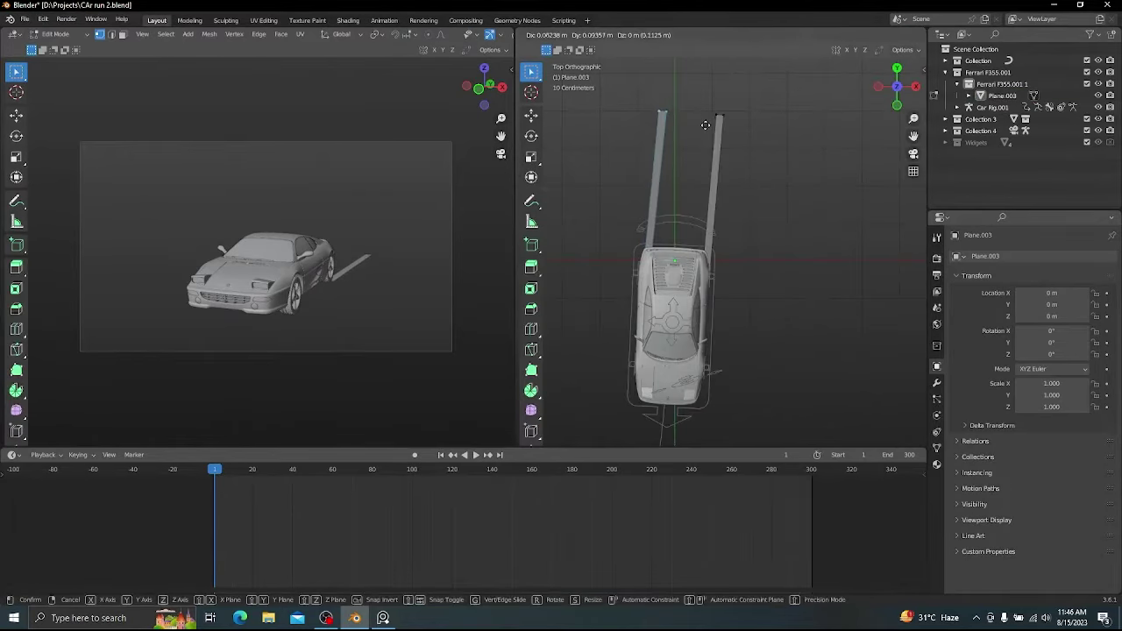
pyautogui.click(705, 126)
# - Subdivide both strips with many closely spaced crosswise loop cuts and two lengthwise cuts
pyautogui.press('Tab')
pyautogui.moveTo(705, 125); pyautogui.dragTo(710, 258, button='middle')
pyautogui.press('Tab')
pyautogui.scroll(3, 710, 298)
pyautogui.moveTo(710, 298)
pyautogui.keyDown('alt'); pyautogui.mouseDown()
pyautogui.moveTo(784, 321)
pyautogui.moveTo(727, 313)
pyautogui.mouseUp(); pyautogui.keyUp('alt')
pyautogui.scroll(2, 742, 301)
pyautogui.press('KP_7')
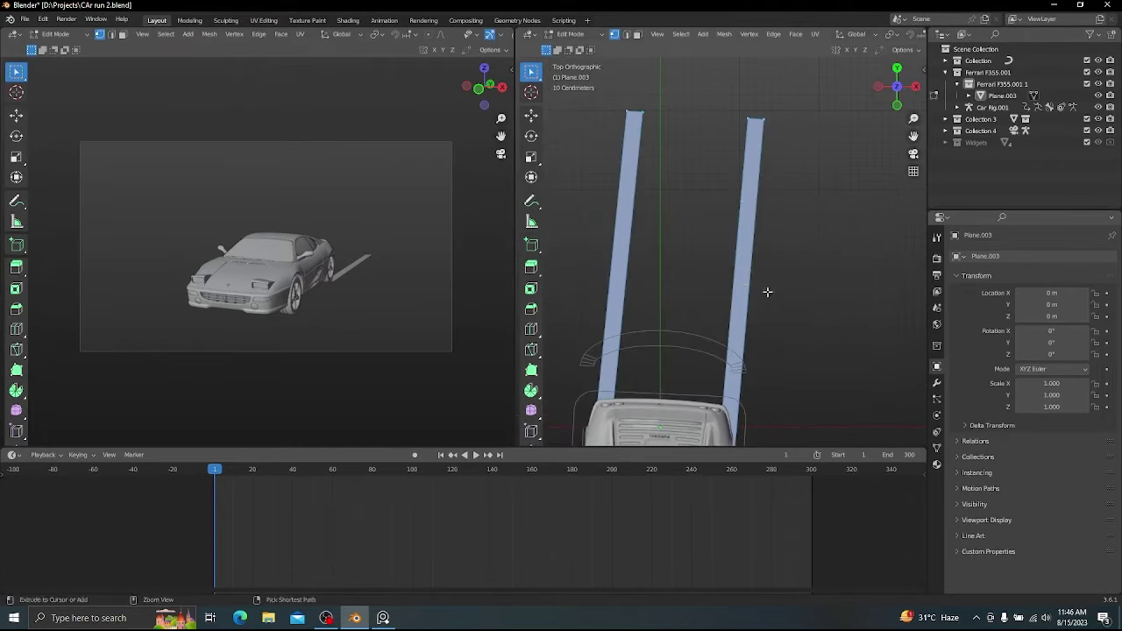
pyautogui.click(751, 261)
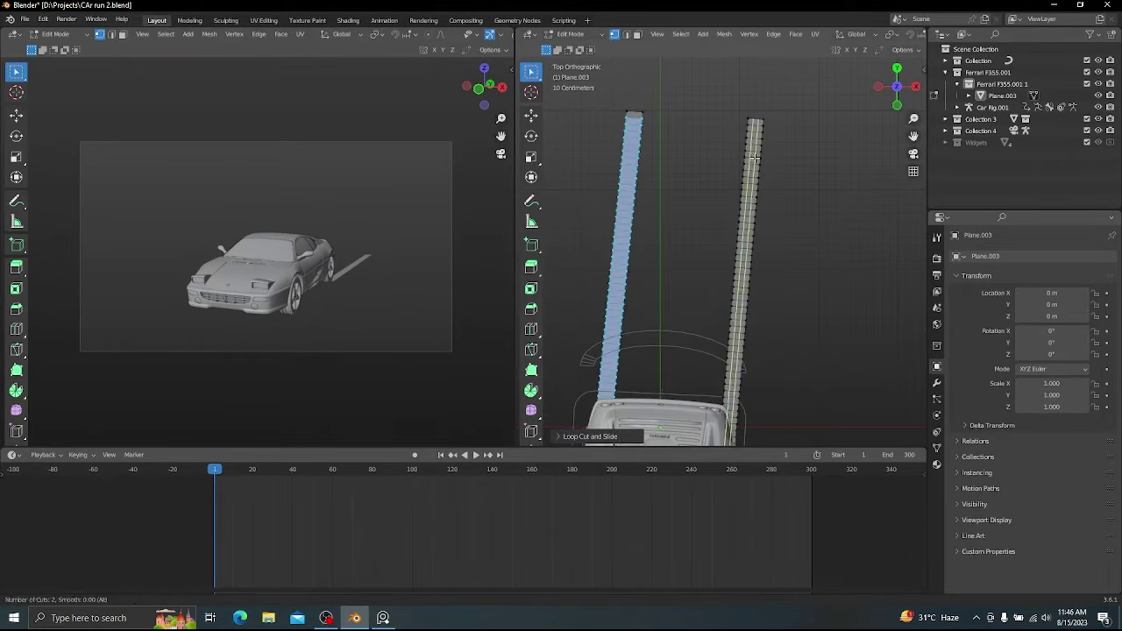
pyautogui.click(634, 134)
pyautogui.press('Tab')
pyautogui.moveTo(733, 226); pyautogui.dragTo(659, 140, button='middle')
pyautogui.press('Tab')
pyautogui.press('a')
pyautogui.scroll(-1, 739, 248)
pyautogui.press('n')
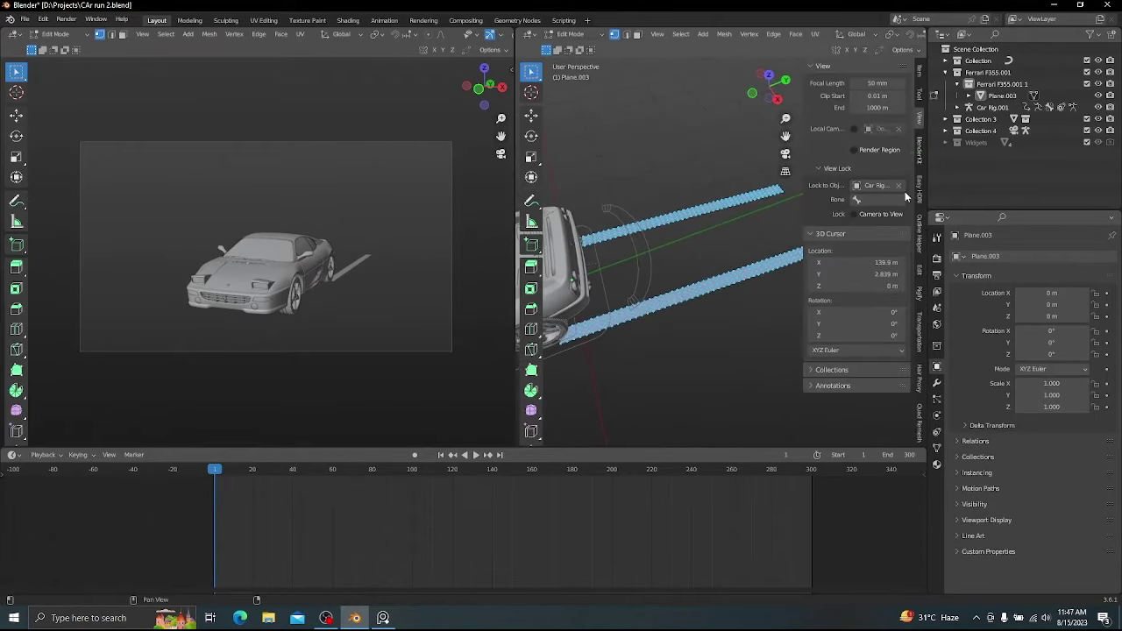
pyautogui.press('n')
# - Add a Displace modifier to the strips and give it a new Clouds texture
pyautogui.press('Tab')
pyautogui.moveTo(754, 219); pyautogui.dragTo(721, 242, button='middle')
pyautogui.click(936, 382)
pyautogui.click(1033, 256)
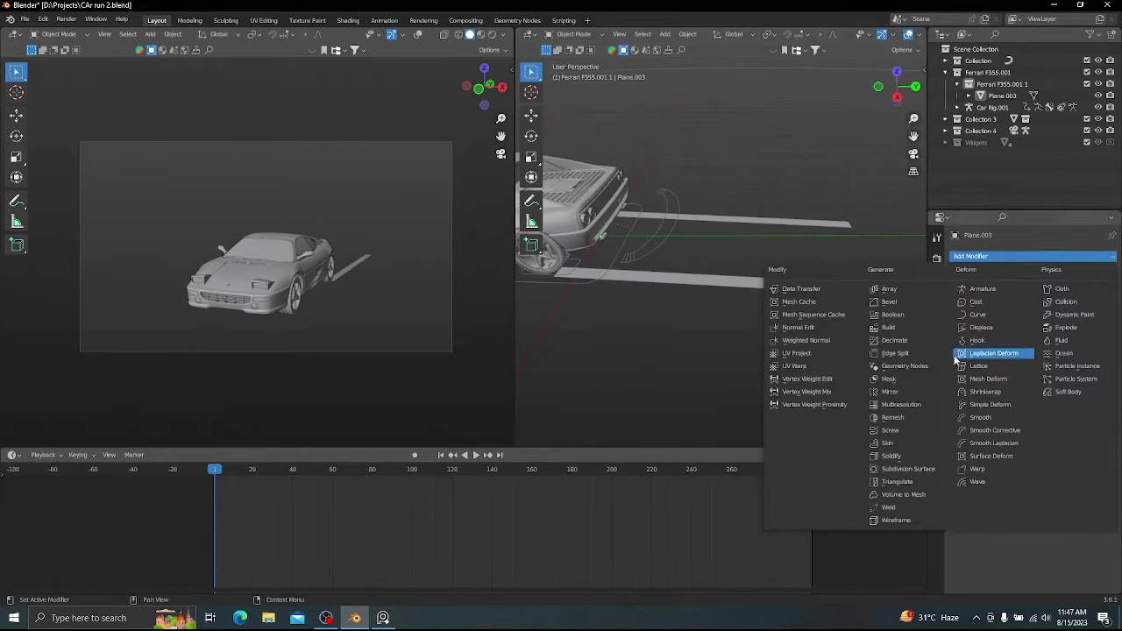
pyautogui.click(980, 328)
pyautogui.click(1028, 320)
pyautogui.click(1107, 319)
pyautogui.click(1041, 293)
pyautogui.click(1024, 329)
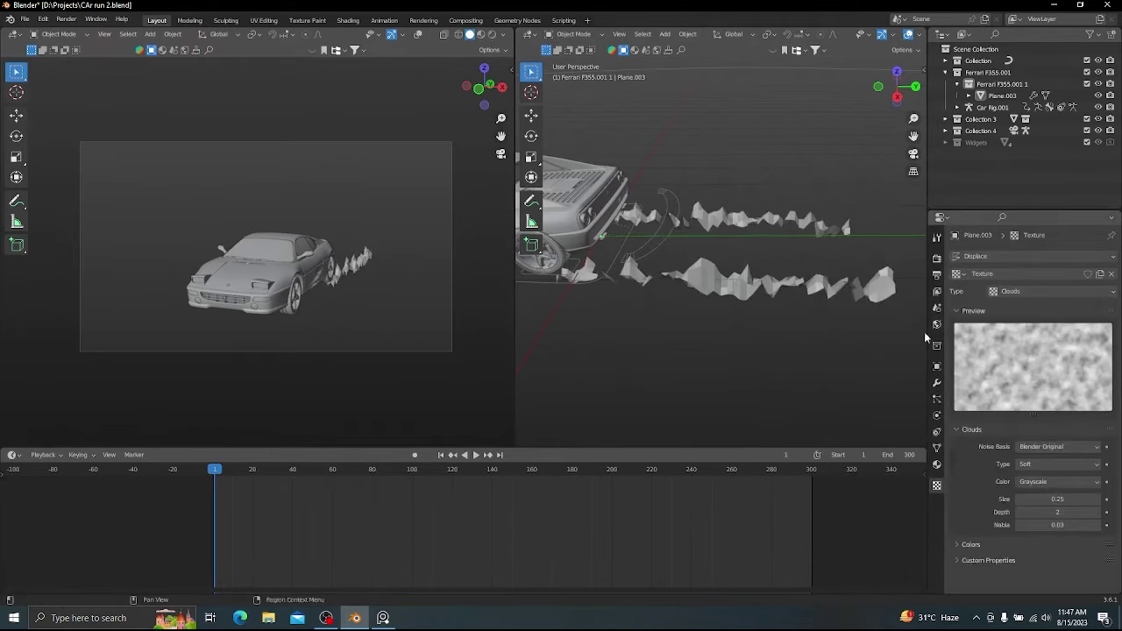
# - Extrude the strips to give them thickness and add a loop cut around their sides
pyautogui.click(782, 292)
pyautogui.moveTo(832, 306); pyautogui.dragTo(834, 270, button='middle')
pyautogui.press('Tab')
pyautogui.press('e')
pyautogui.click(789, 307)
pyautogui.hotkey('ctrl', 'r')
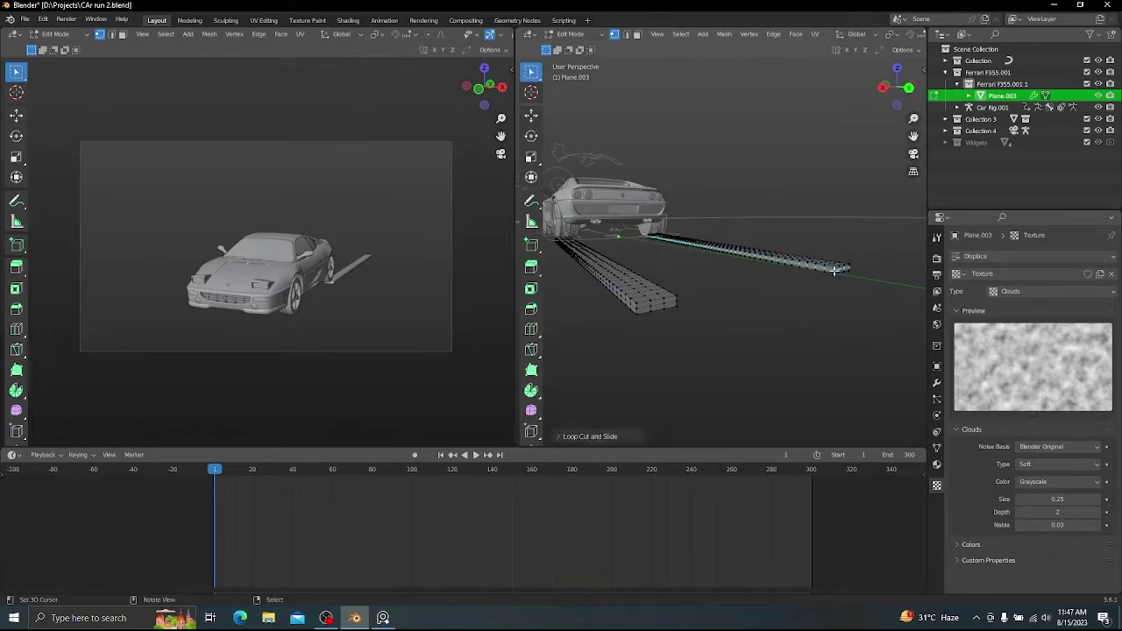
pyautogui.press('Tab')
pyautogui.moveTo(789, 325); pyautogui.dragTo(754, 311, button='middle')
# - Set the strips' Displace modifier to Global coordinates, Z direction and a strength of 0.590
pyautogui.click(937, 382)
pyautogui.rightClick(1058, 373)
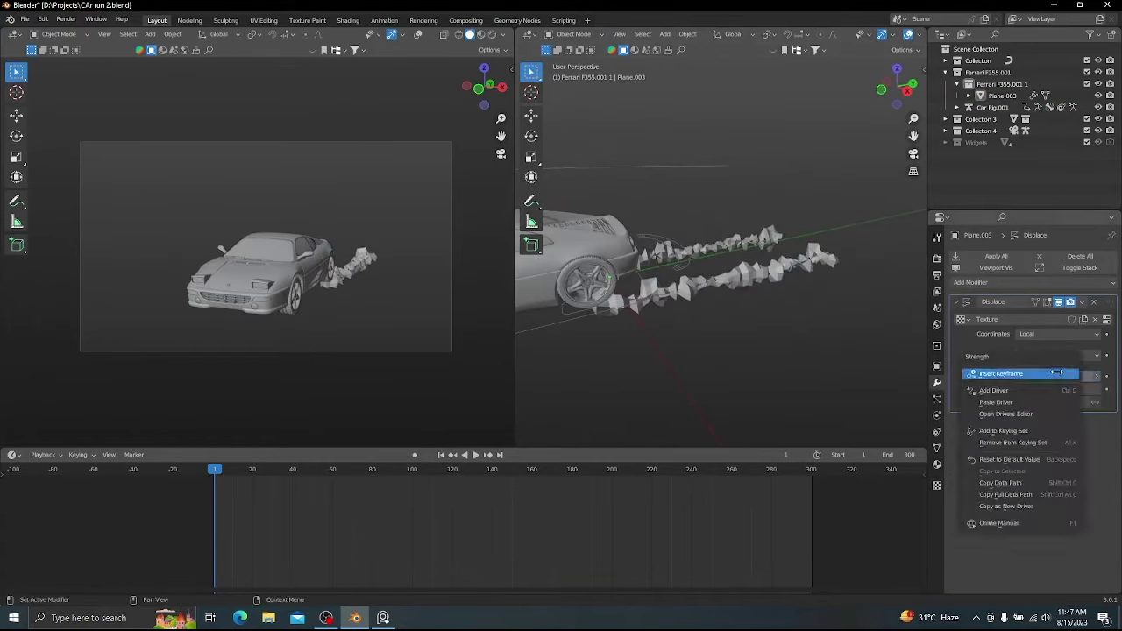
pyautogui.click(1051, 357)
pyautogui.click(1038, 394)
pyautogui.click(1036, 335)
pyautogui.click(1033, 361)
pyautogui.moveTo(796, 344); pyautogui.dragTo(745, 346, button='middle')
pyautogui.moveTo(1058, 388); pyautogui.dragTo(1026, 388)
# - Shade the strips smooth and add a Subdivision modifier with viewport level 1
pyautogui.moveTo(764, 250); pyautogui.dragTo(566, 263, button='middle')
pyautogui.rightClick(732, 253)
pyautogui.press('w')
pyautogui.click(733, 253)
pyautogui.hotkey('alt', 'a')
pyautogui.moveTo(734, 256); pyautogui.dragTo(846, 268, button='middle')
pyautogui.rightClick(734, 269)
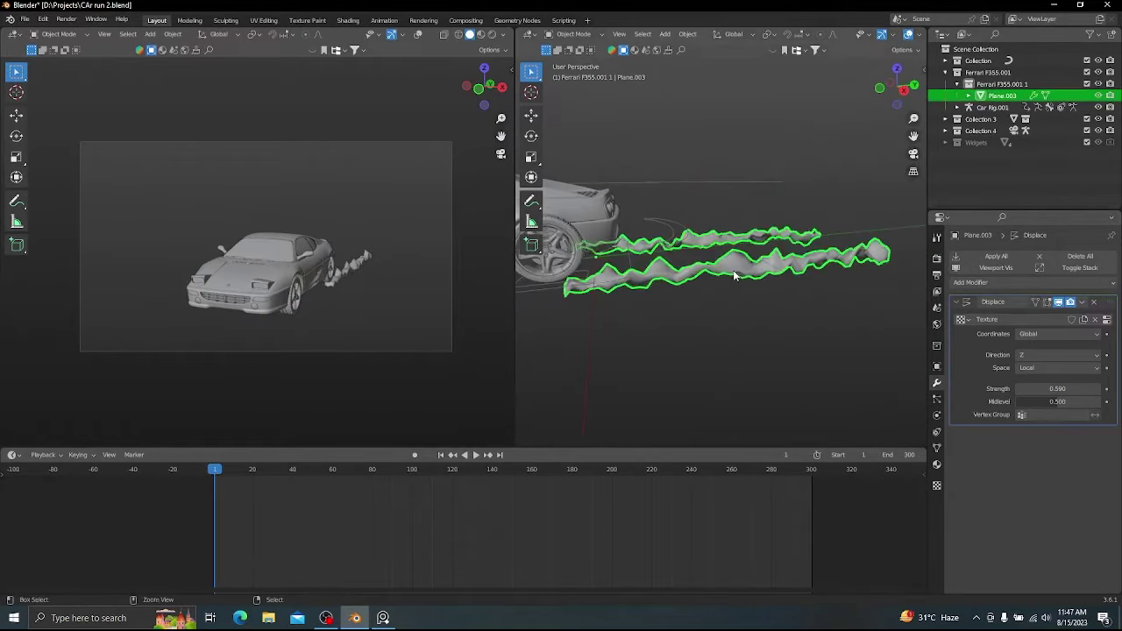
pyautogui.hotkey('ctrl', '1')
pyautogui.hotkey('alt', 'a')
pyautogui.moveTo(734, 269); pyautogui.dragTo(777, 233, button='middle')
# - Shift all of the strips' geometry along Z in side view to adjust its height against the ground
pyautogui.press('KP_3')
pyautogui.press('Tab')
pyautogui.press('a')
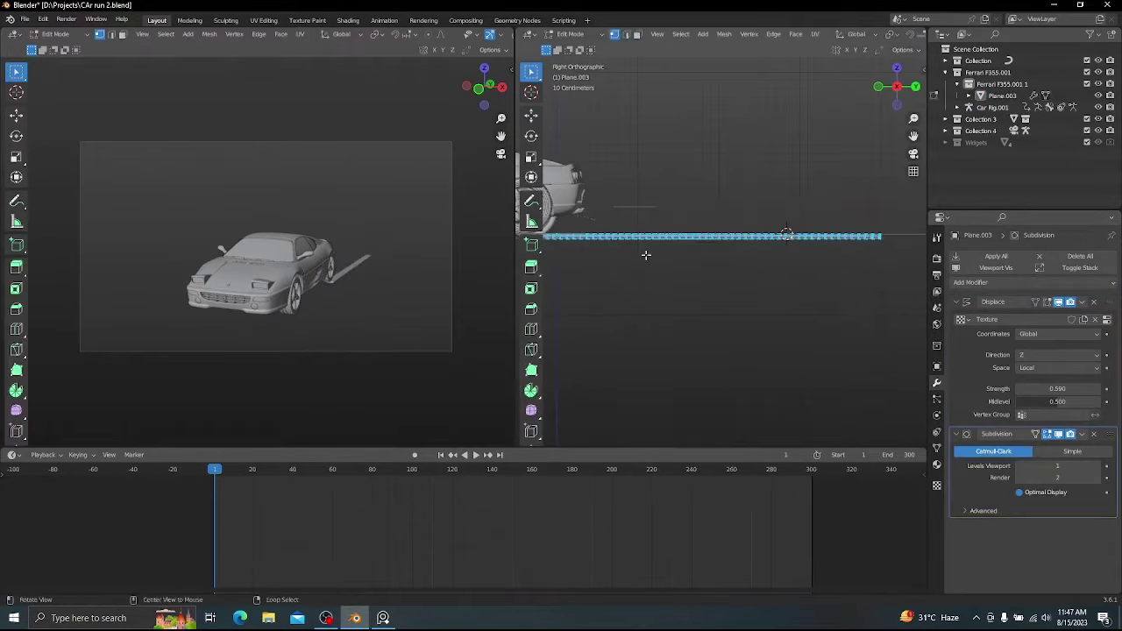
pyautogui.scroll(2, 752, 260)
pyautogui.press('g')
pyautogui.press('z')
pyautogui.keyDown('shift'); pyautogui.moveTo(646, 253); pyautogui.dragTo(673, 289, button='middle'); pyautogui.keyUp('shift')
pyautogui.click(751, 259)
pyautogui.press('Tab')
pyautogui.scroll(-7, 731, 258)
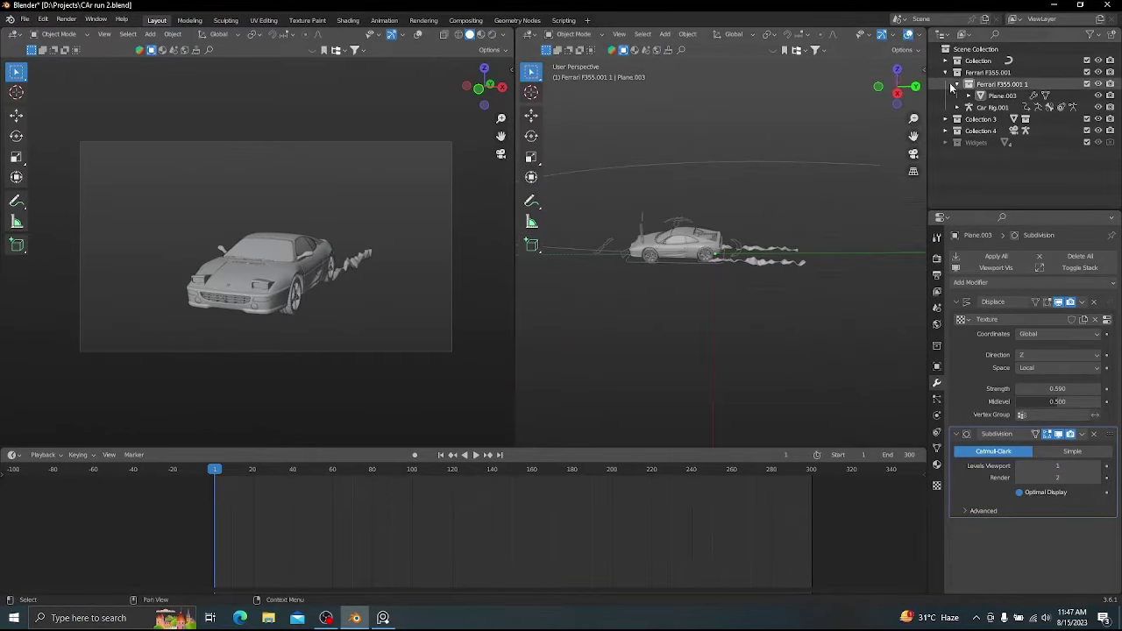
# - Add a metaball ball at the world origin and move it down to Z -17.614 m
pyautogui.hotkey('shift', 'a')
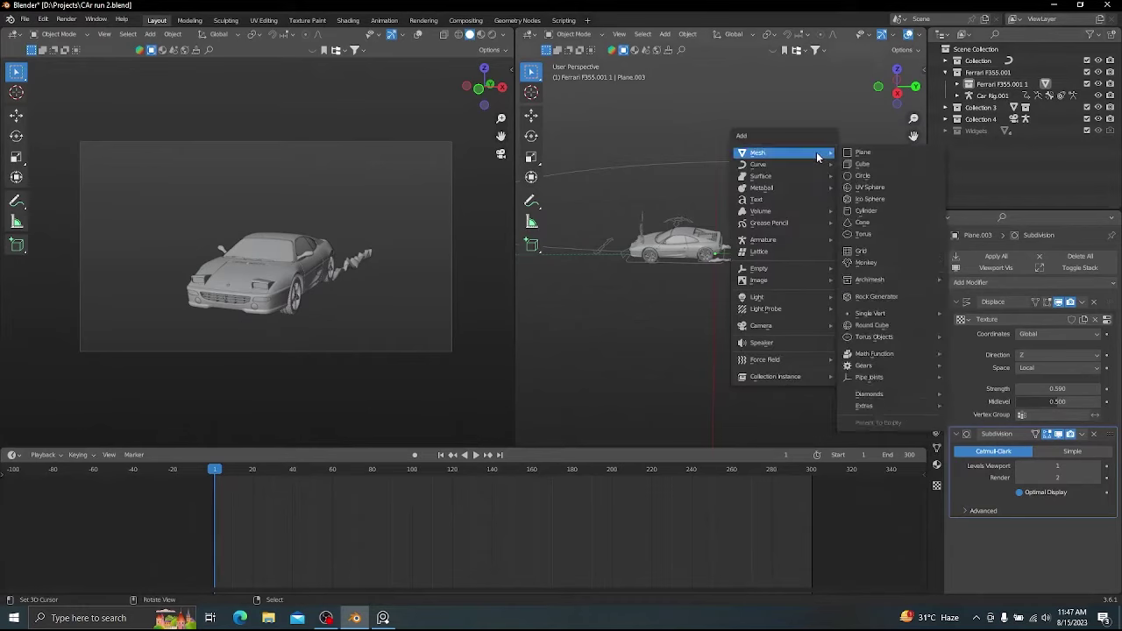
pyautogui.moveTo(778, 188)
pyautogui.click(861, 187)
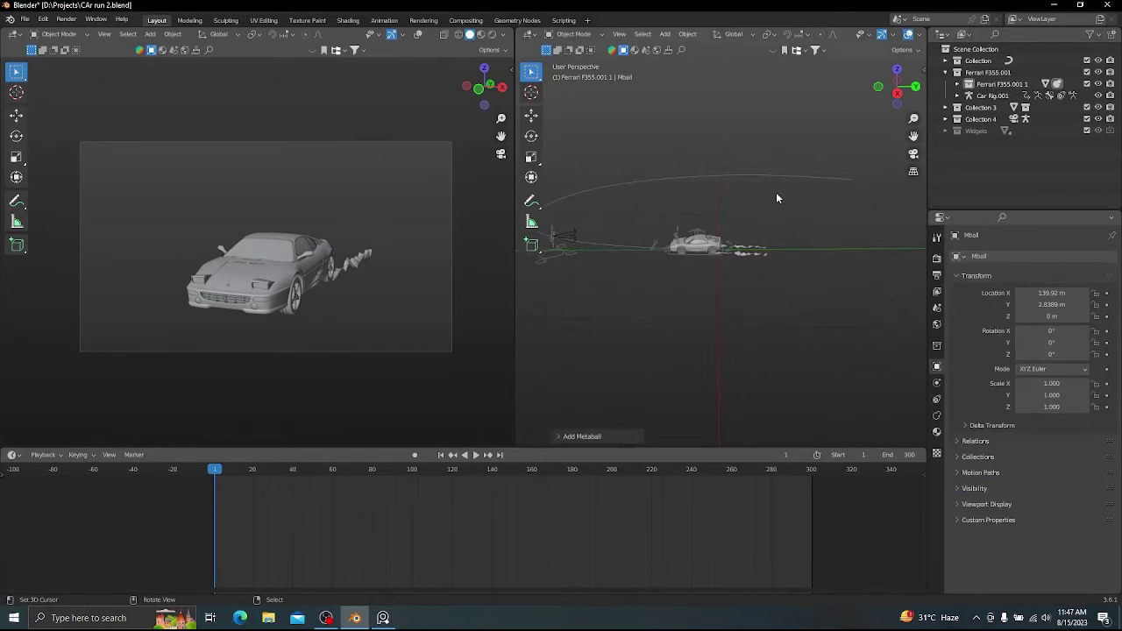
pyautogui.press('g')
pyautogui.press('z')
pyautogui.click(774, 207)
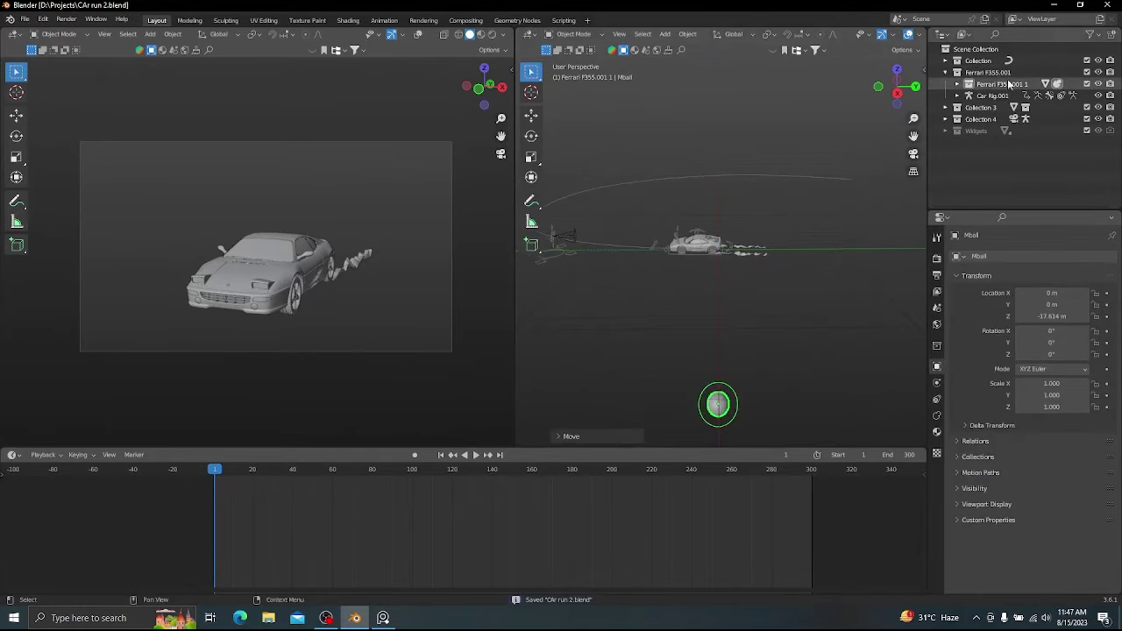
# - Add a mesh plane in object mode and move it along Y in top view to just behind the car's rear
pyautogui.scroll(5, 789, 245)
pyautogui.hotkey('ctrl', 'Tab')
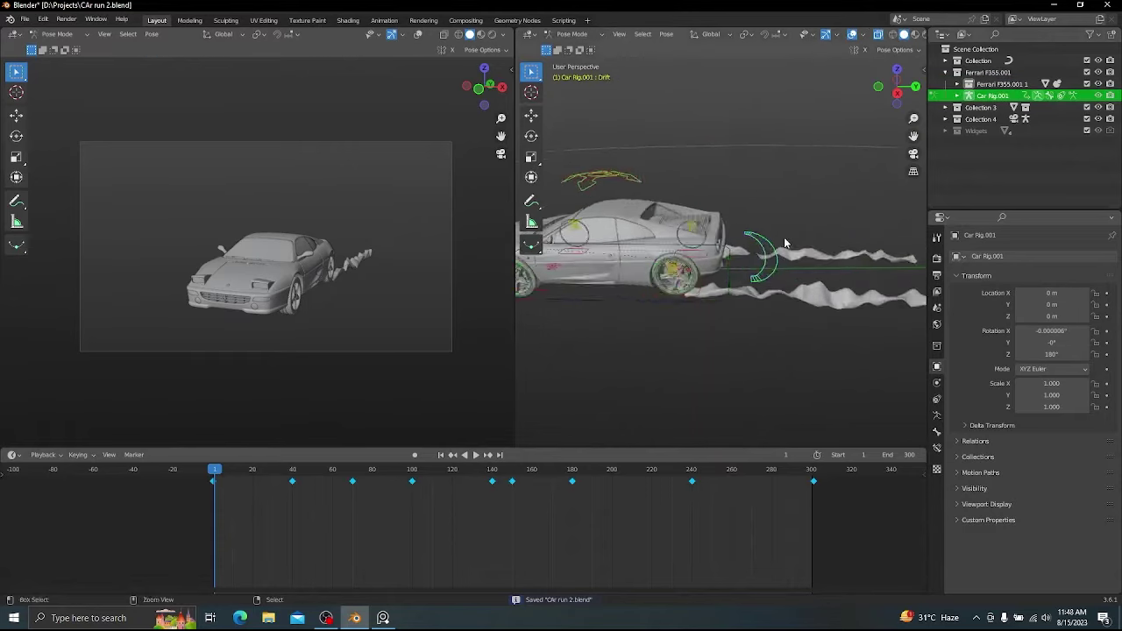
pyautogui.moveTo(784, 243)
pyautogui.mouseDown(button='middle')
pyautogui.moveTo(719, 266)
pyautogui.moveTo(771, 261)
pyautogui.mouseUp(button='middle')
pyautogui.hotkey('shift', 'a')
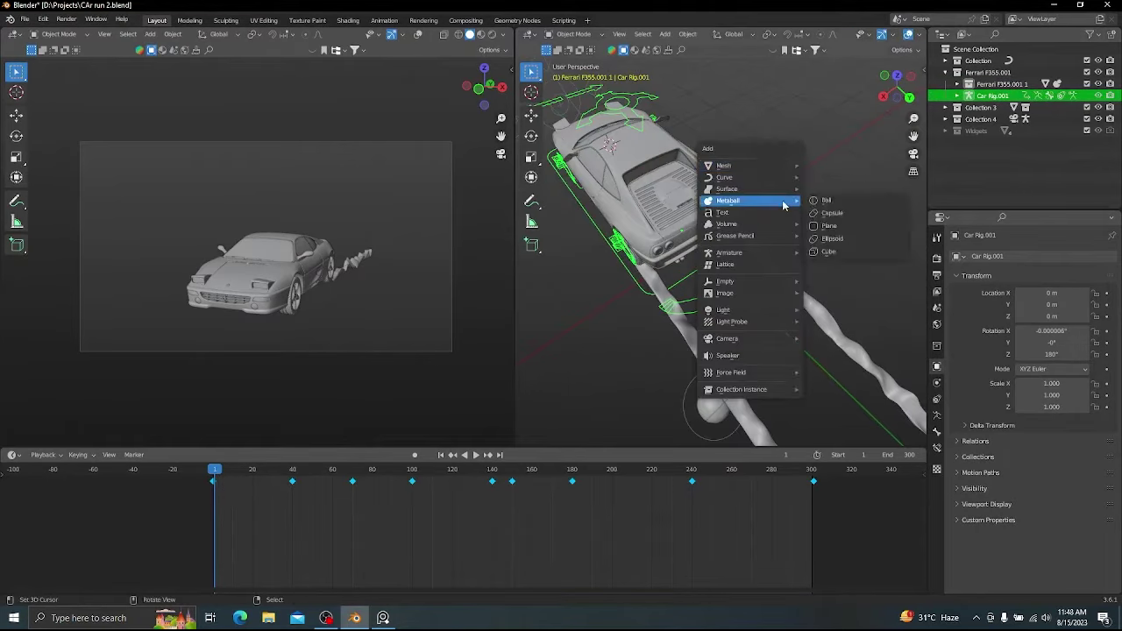
pyautogui.moveTo(785, 166)
pyautogui.click(845, 165)
pyautogui.scroll(-2, 757, 201)
pyautogui.press('KP_7')
pyautogui.press('g')
pyautogui.press('y')
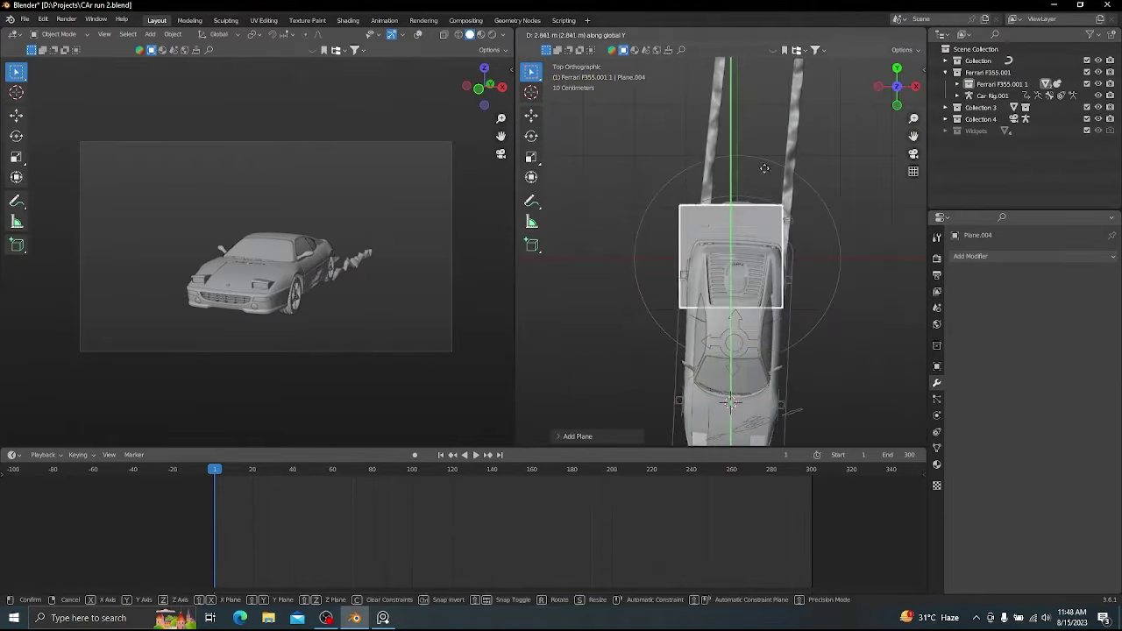
pyautogui.click(774, 153)
# - Rotate and reposition the plane in top view to align it with the car's rear bumper
pyautogui.scroll(1, 791, 243)
pyautogui.press('r')
pyautogui.click(813, 257)
pyautogui.press('g')
pyautogui.click(825, 262)
pyautogui.press('r')
pyautogui.click(848, 271)
# - Scale down the plane's geometry in edit mode and tilt it about its local X axis behind the bumper
pyautogui.press('Tab')
pyautogui.press('s')
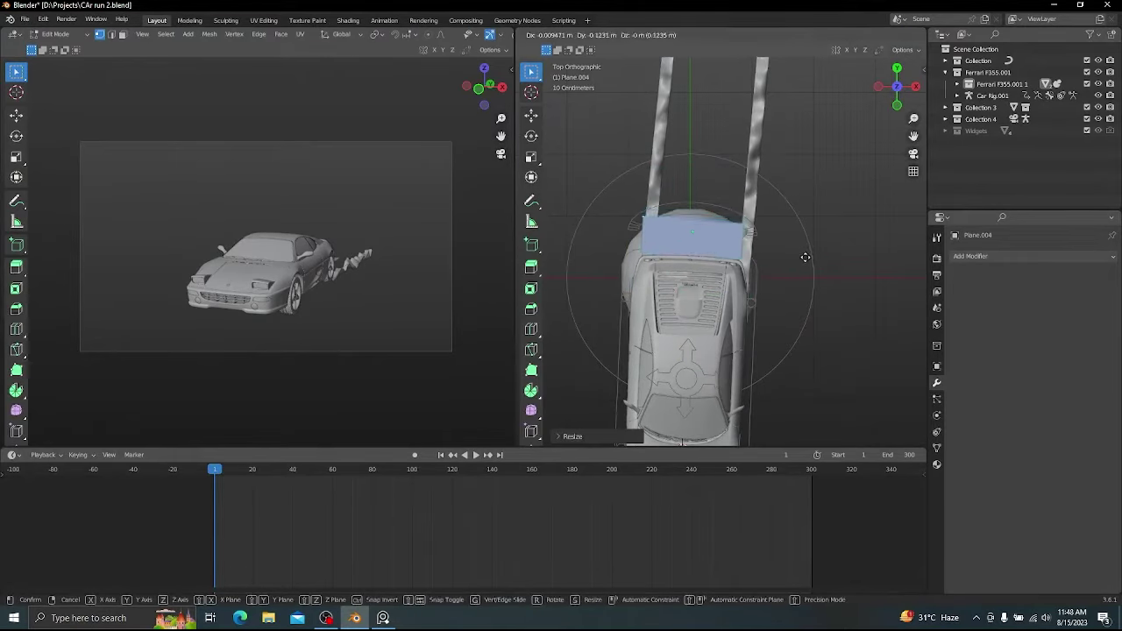
pyautogui.click(805, 257)
pyautogui.moveTo(804, 257); pyautogui.dragTo(811, 223, button='middle')
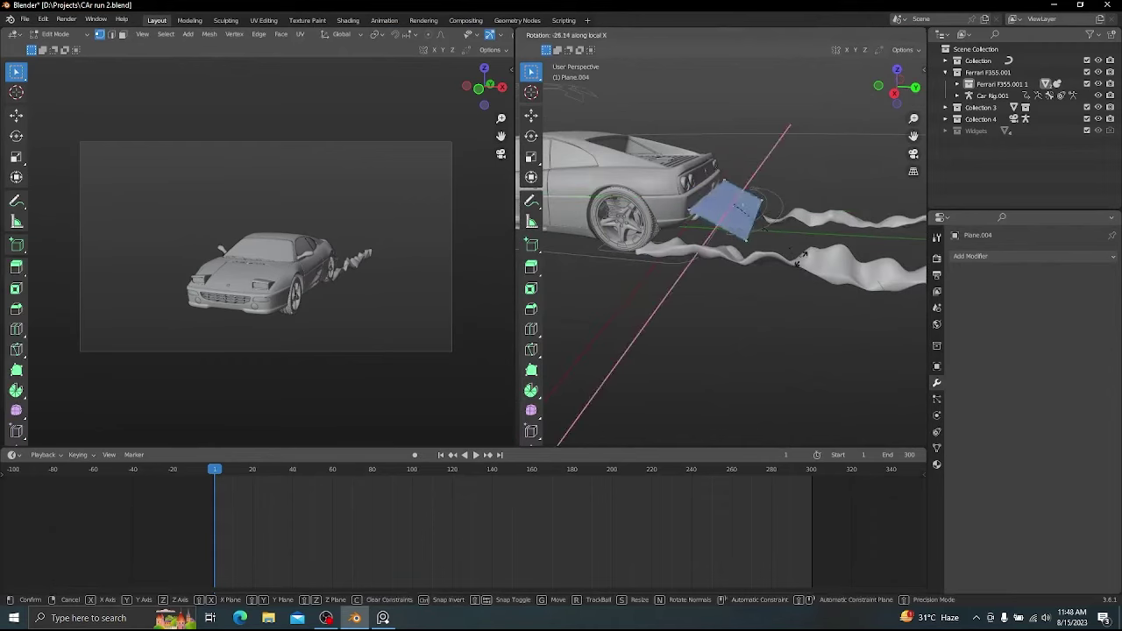
pyautogui.click(777, 250)
pyautogui.press('Tab')
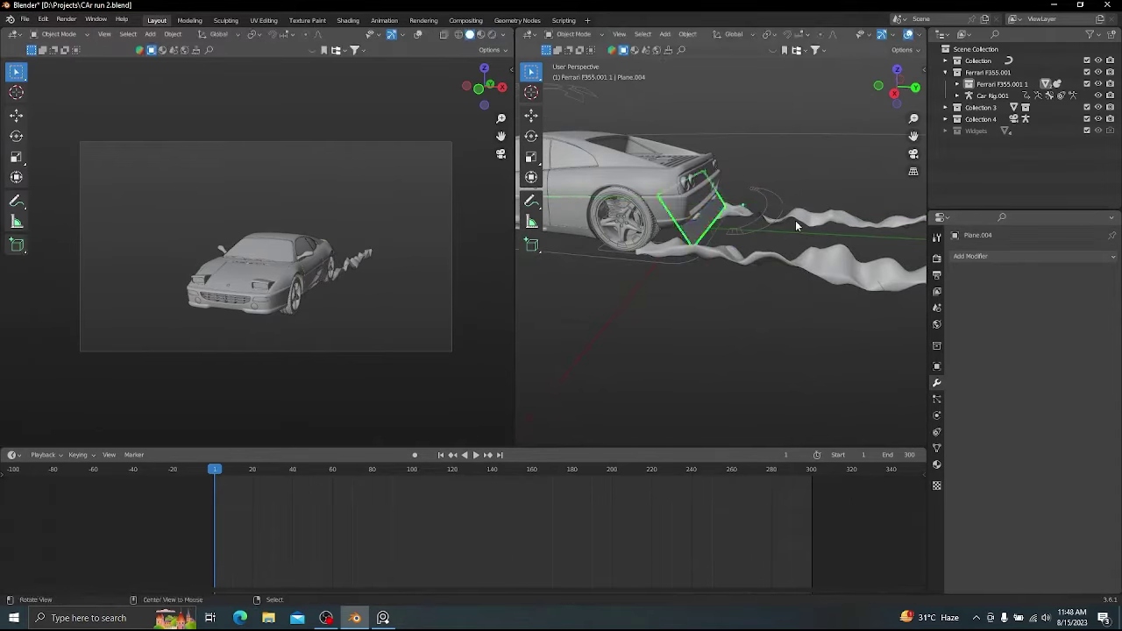
# - Resize the plane's geometry to fit between the two tire trails and adjust its height along Z
pyautogui.moveTo(795, 220); pyautogui.dragTo(688, 238, button='middle')
pyautogui.press('Tab')
pyautogui.press('s')
pyautogui.click(864, 236)
pyautogui.press('Tab')
pyautogui.moveTo(760, 235); pyautogui.dragTo(721, 251, button='middle')
pyautogui.press('Tab')
pyautogui.press('g')
pyautogui.press('z')
pyautogui.click(839, 232)
pyautogui.press('Tab')
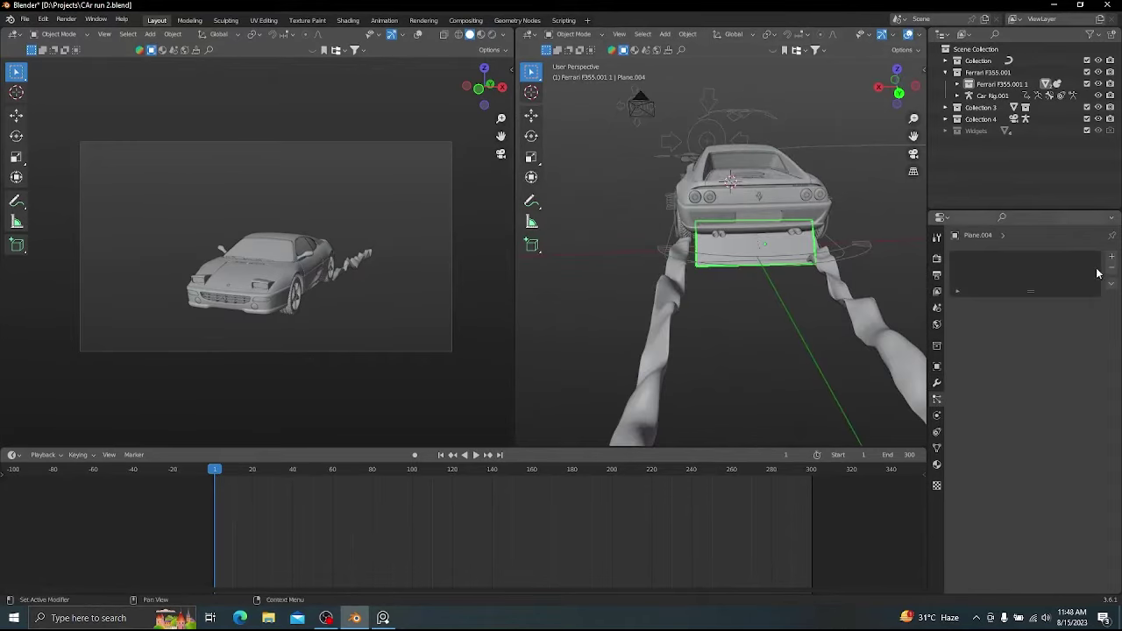
# - Add an emitter particle system to the plane, rendered as Object with Mball as the instance object, and play it
pyautogui.click(1111, 256)
pyautogui.scroll(-2, 1008, 396)
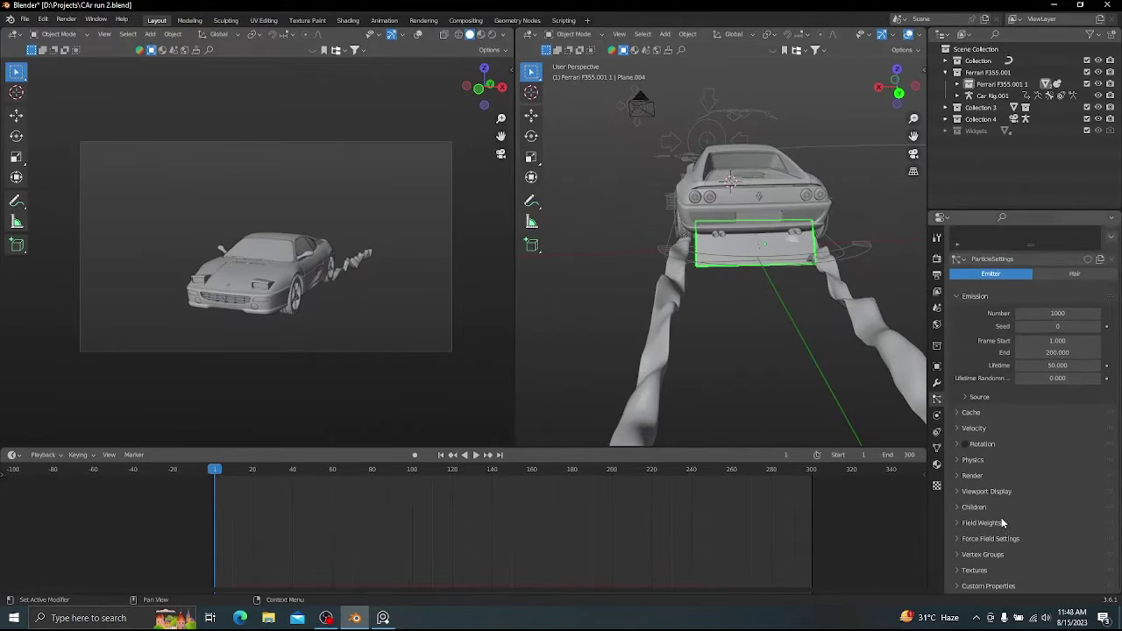
pyautogui.scroll(-3, 983, 486)
pyautogui.click(1049, 401)
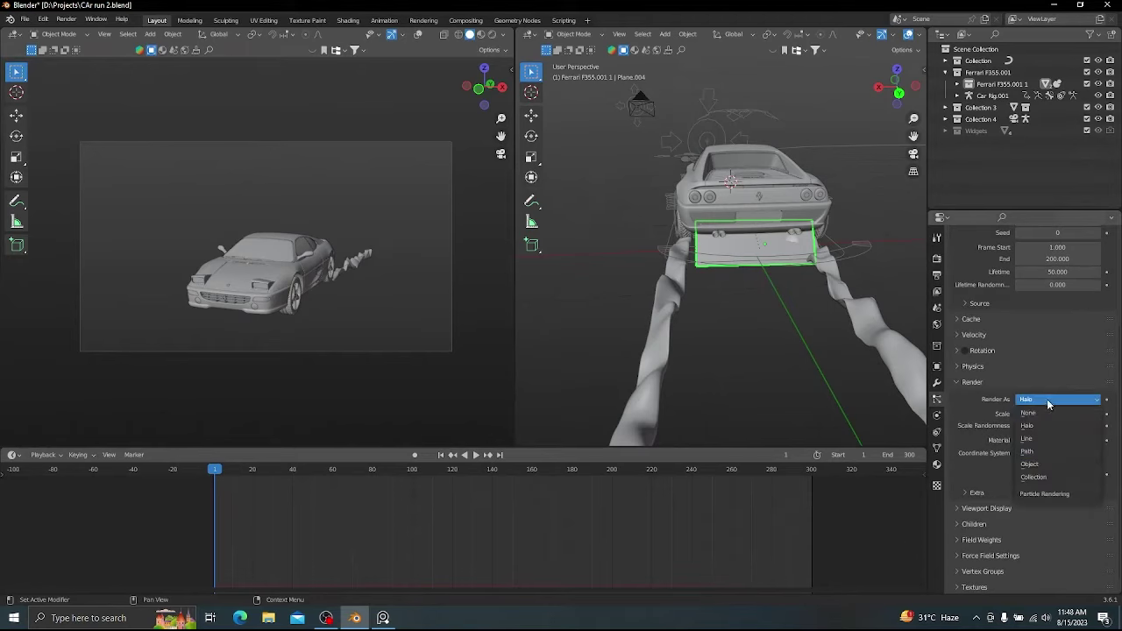
pyautogui.click(1044, 466)
pyautogui.moveTo(815, 237); pyautogui.dragTo(812, 375, button='middle')
pyautogui.press('space')
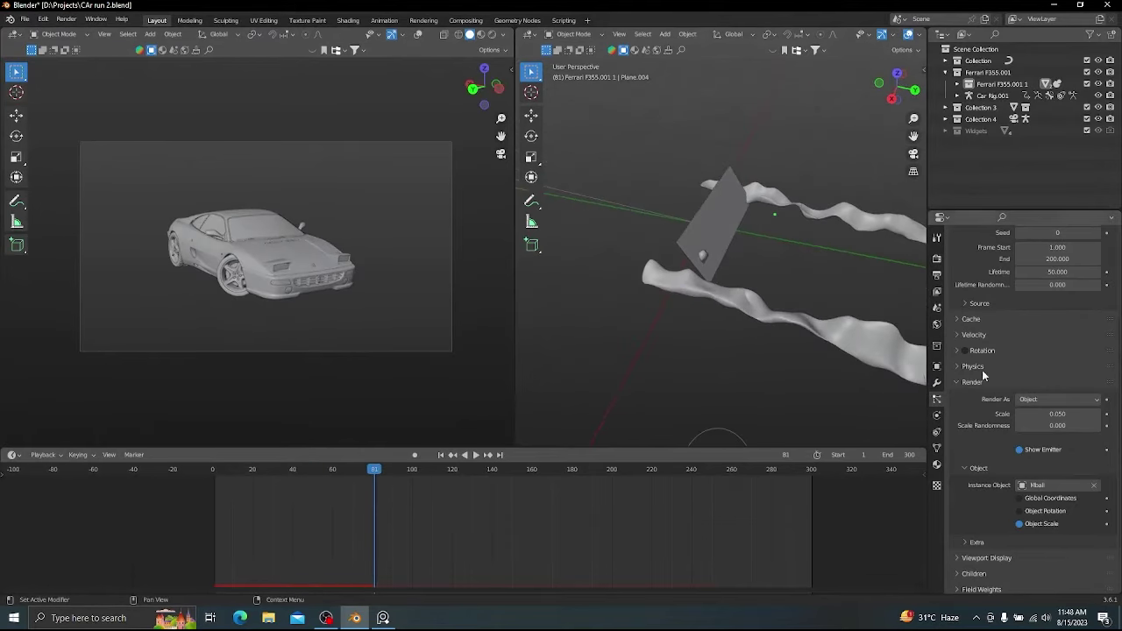
# - Set the particle system's gravity field weight to 0.063 and replay the animation from the first frame
pyautogui.scroll(-4, 1004, 513)
pyautogui.click(982, 522)
pyautogui.scroll(-3, 1052, 491)
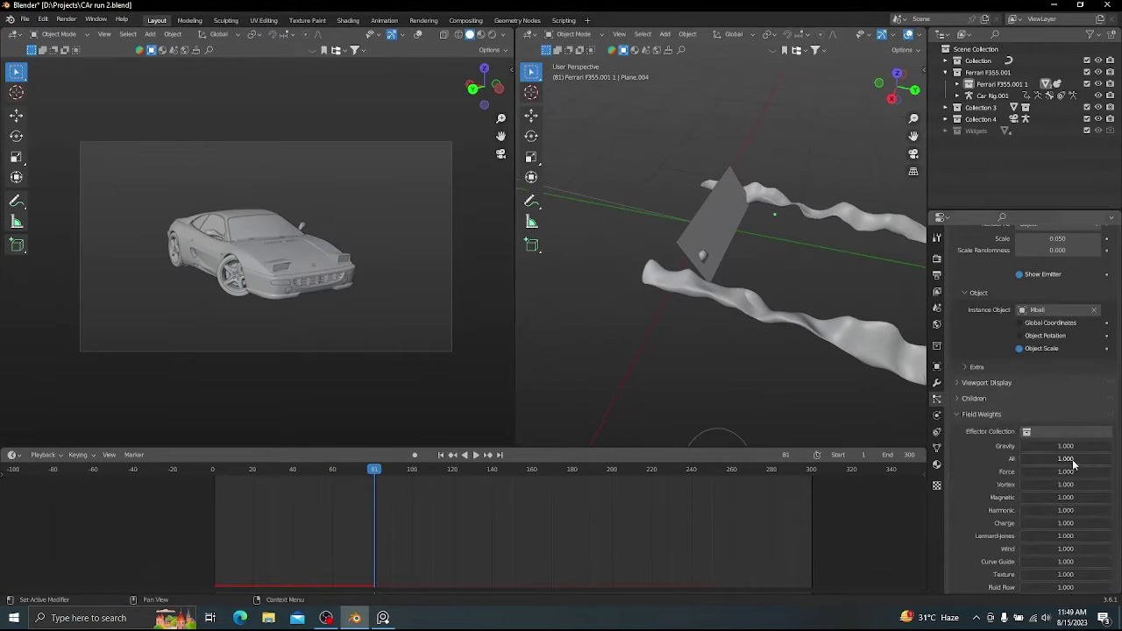
pyautogui.press('space')
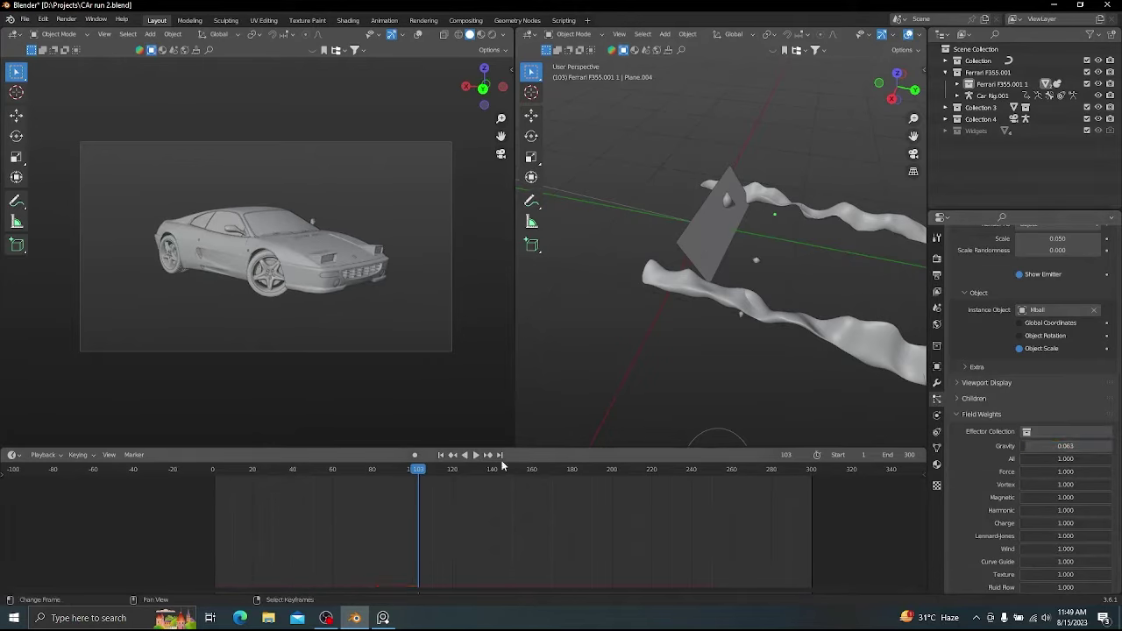
pyautogui.click(441, 455)
pyautogui.press('space')
pyautogui.moveTo(686, 298); pyautogui.dragTo(805, 244, button='middle')
pyautogui.scroll(9, 1065, 339)
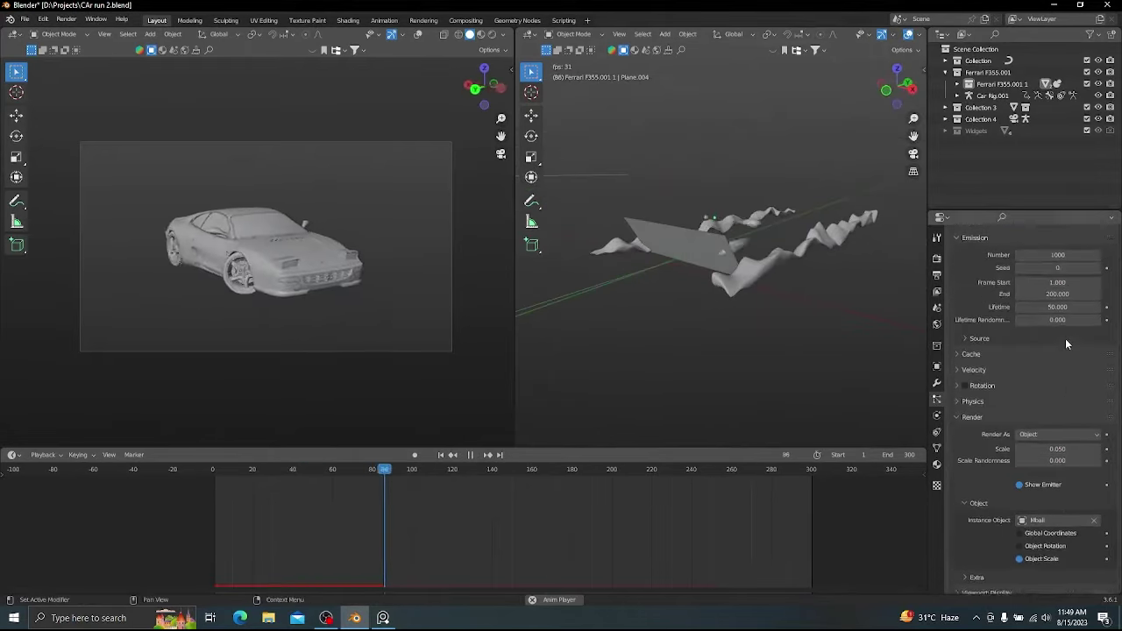
pyautogui.scroll(4, 1065, 339)
# - Apply the plane's object transform and set the particle render scale to 0.060
pyautogui.moveTo(787, 304); pyautogui.dragTo(704, 263, button='middle')
pyautogui.rightClick(704, 263)
pyautogui.hotkey('ctrl', 'a')
pyautogui.click(883, 240)
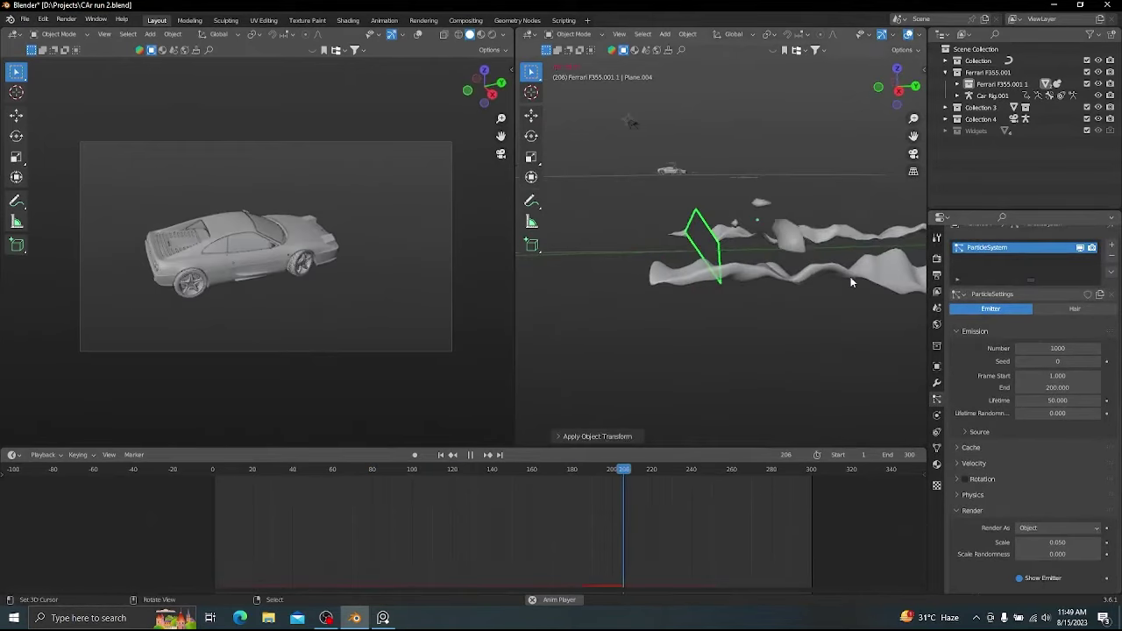
pyautogui.moveTo(843, 277); pyautogui.dragTo(811, 263, button='middle')
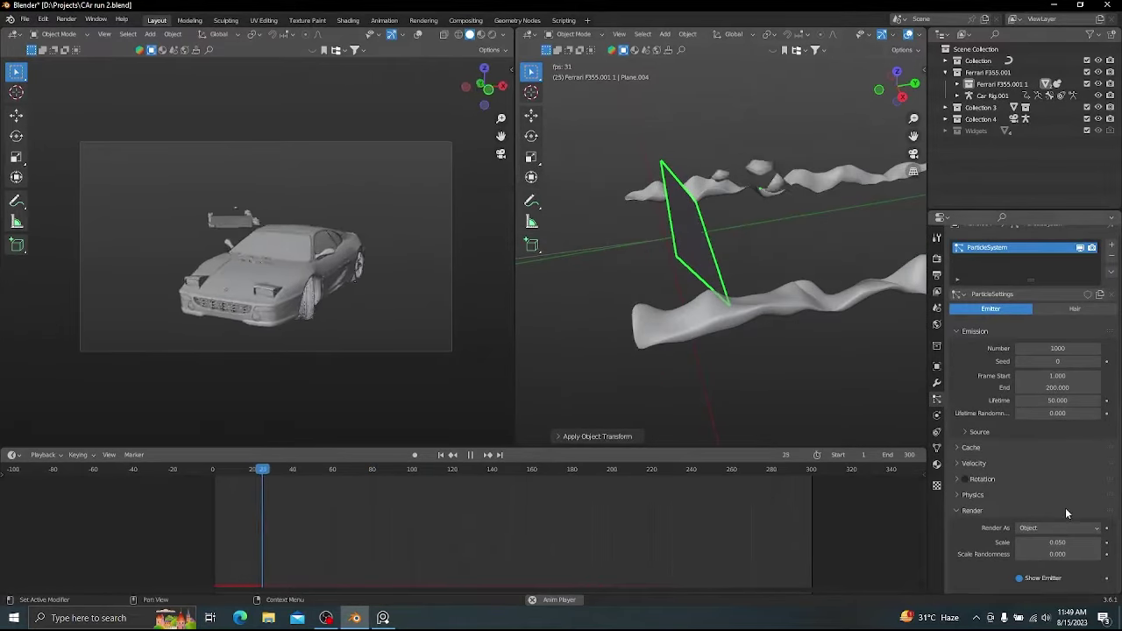
pyautogui.moveTo(1057, 542); pyautogui.dragTo(1051, 543)
pyautogui.press('space')
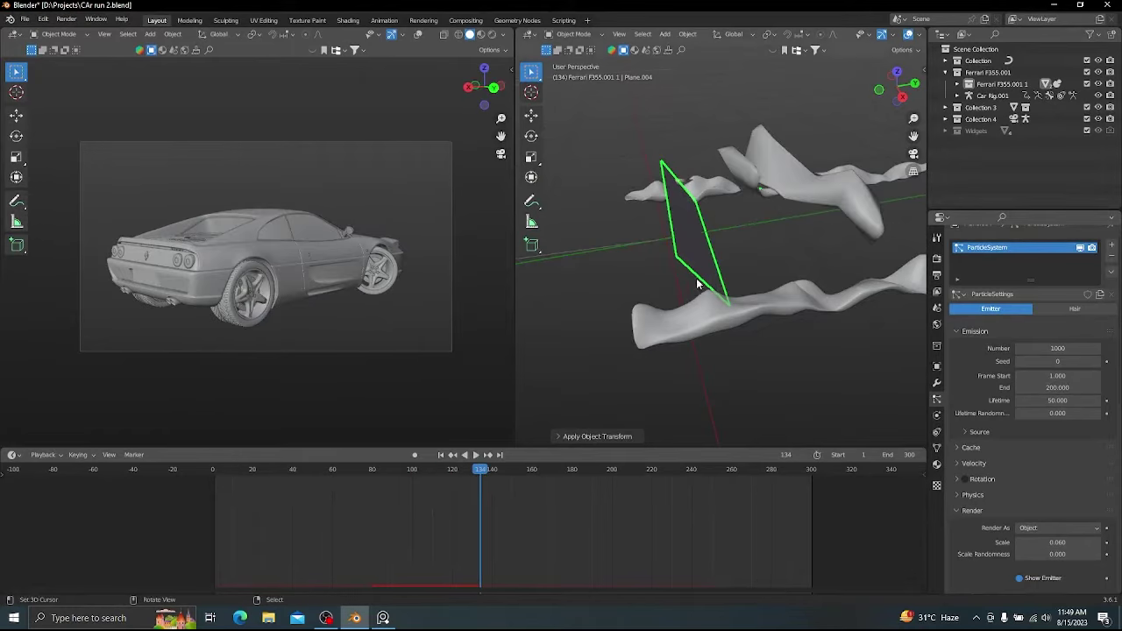
# - Select the source metaball, try a viewport resolution of 0.1 m and set it to 0.2 m
pyautogui.scroll(-7, 701, 307)
pyautogui.click(714, 432)
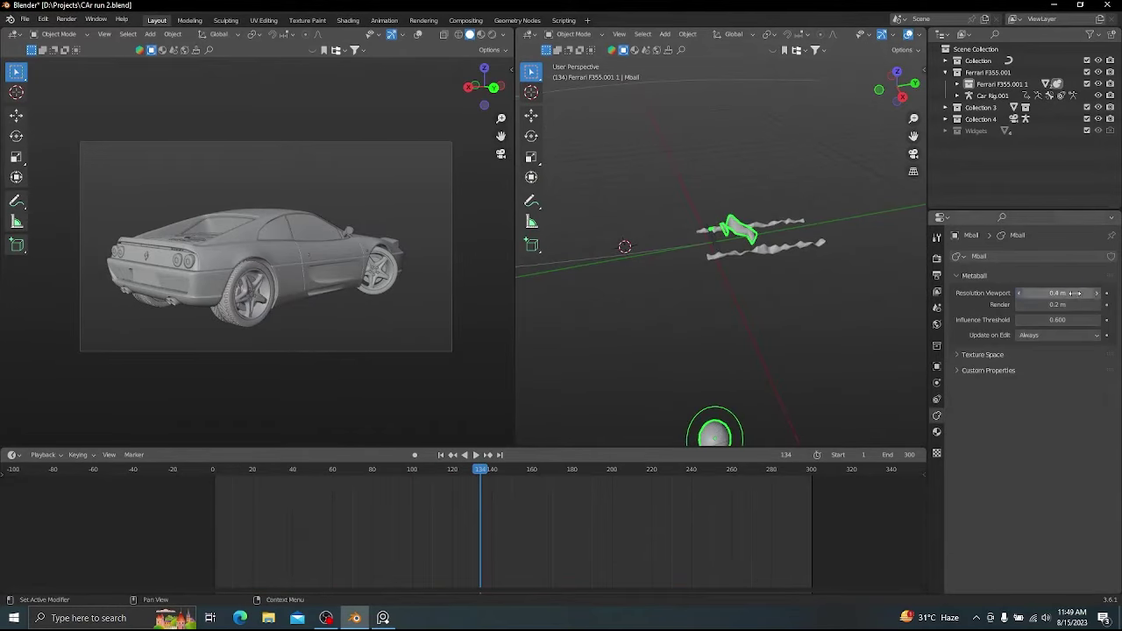
pyautogui.moveTo(759, 301); pyautogui.dragTo(1117, 312, button='middle')
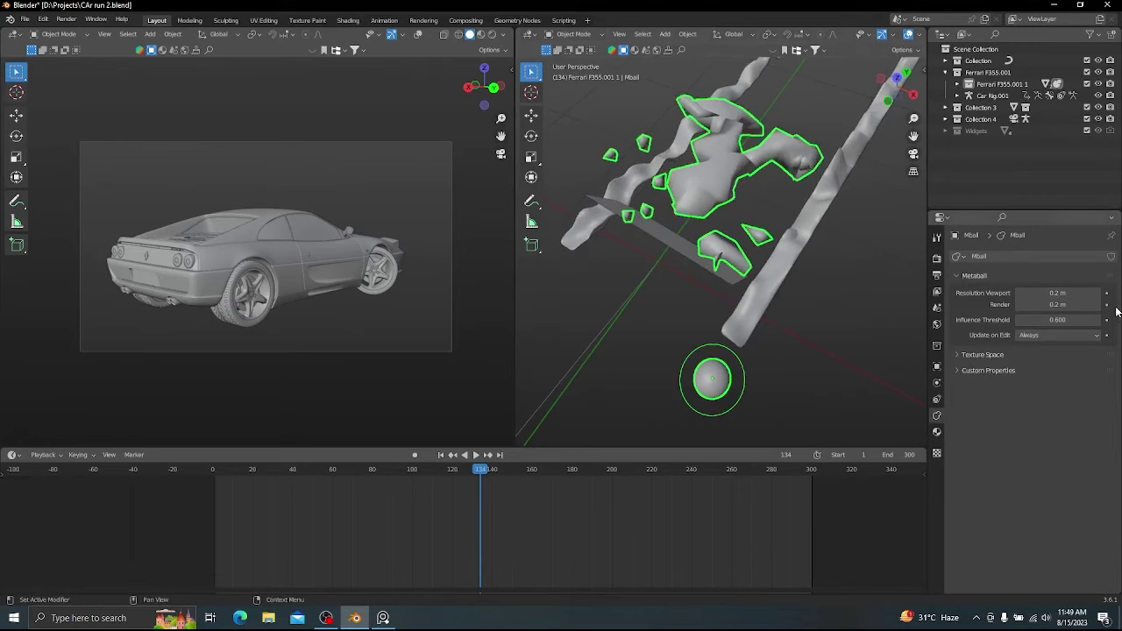
pyautogui.write('0.1')
pyautogui.press('Return')
pyautogui.click(1065, 292)
pyautogui.write('0.2')
pyautogui.press('Return')
# - Set the plane's particle emission to number 10000, frame start 100, end 400 and lifetime 200, and replay the animation
pyautogui.click(699, 260)
pyautogui.moveTo(810, 307); pyautogui.dragTo(768, 291, button='middle')
pyautogui.click(938, 401)
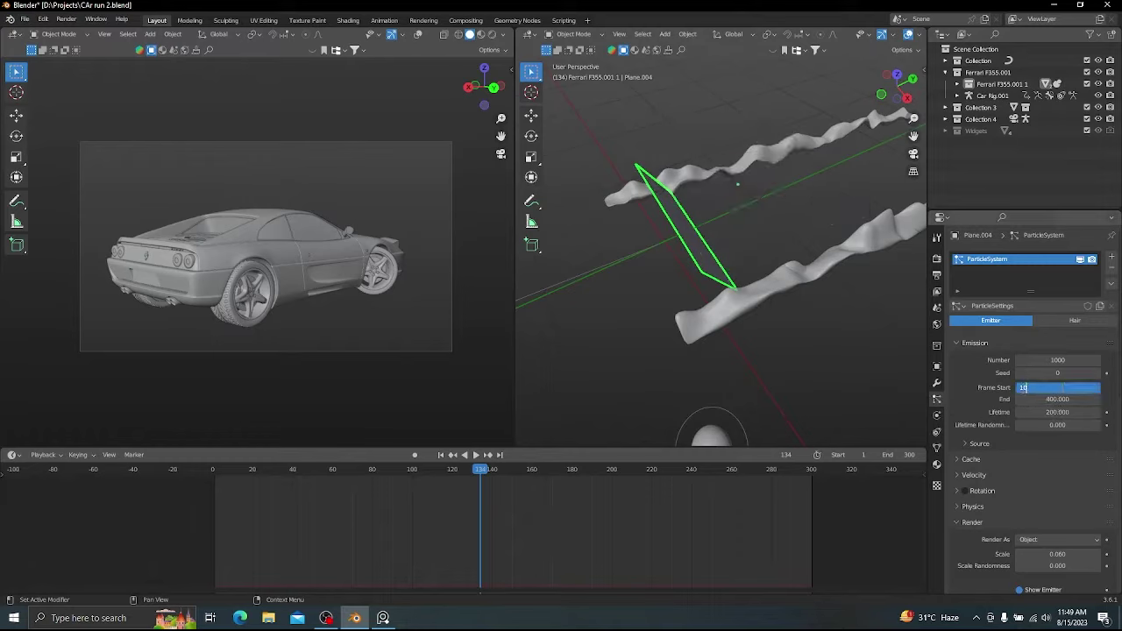
pyautogui.press('space')
pyautogui.keyDown('alt'); pyautogui.moveTo(779, 311); pyautogui.dragTo(641, 275); pyautogui.keyUp('alt')
pyautogui.press('space')
pyautogui.click(442, 455)
pyautogui.press('space')
pyautogui.moveTo(640, 276); pyautogui.dragTo(746, 244, button='middle')
pyautogui.press('space')
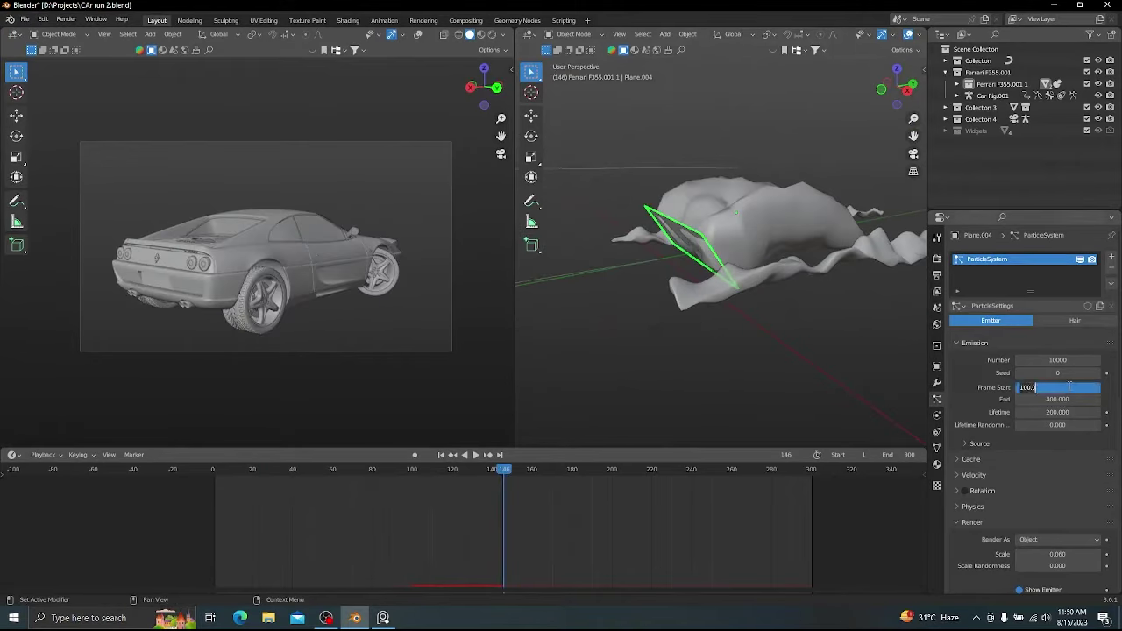
# - Set the particle emission's frame start to -100 and replay from the first frame
pyautogui.click(442, 456)
pyautogui.press('space')
pyautogui.moveTo(803, 242); pyautogui.dragTo(708, 256, button='middle')
pyautogui.scroll(-4, 694, 252)
pyautogui.scroll(4, 741, 251)
pyautogui.scroll(-5, 770, 269)
pyautogui.scroll(-4, 770, 269)
# - Rescale the source metaball below the scene and check the resulting particle trail during playback
pyautogui.click(718, 403)
pyautogui.press('s')
pyautogui.scroll(3, 646, 320)
pyautogui.press('space')
pyautogui.scroll(4, 741, 256)
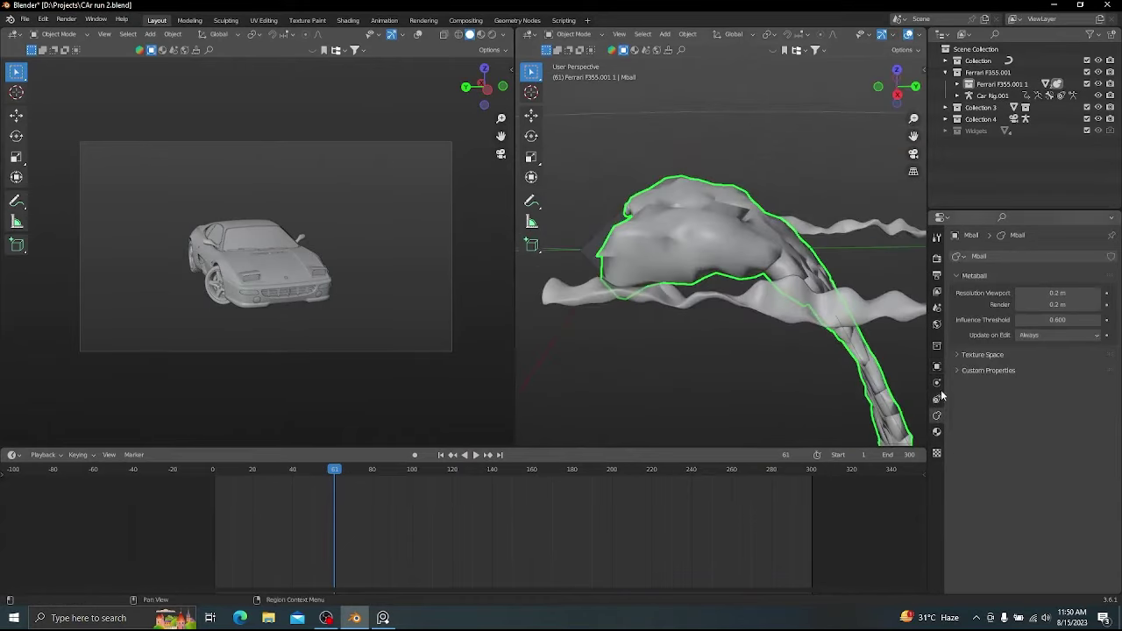
pyautogui.scroll(-3, 805, 286)
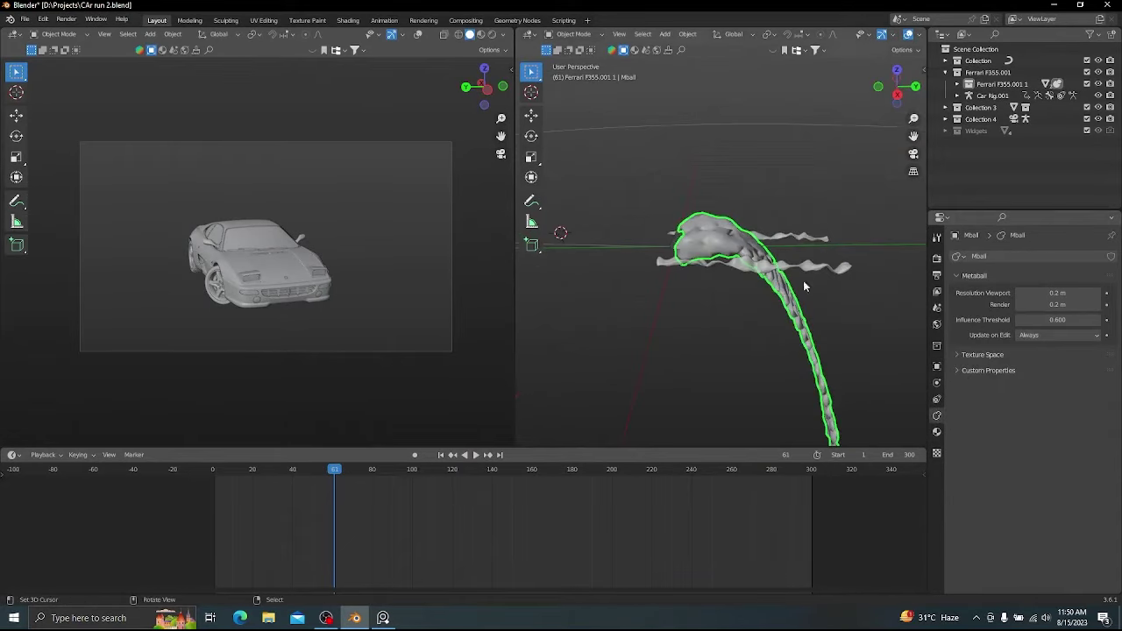
# - Test the plane's particles with a gravity field weight of 0 in playback, and raise the weight to about 0.038
pyautogui.rightClick(682, 252)
pyautogui.click(936, 399)
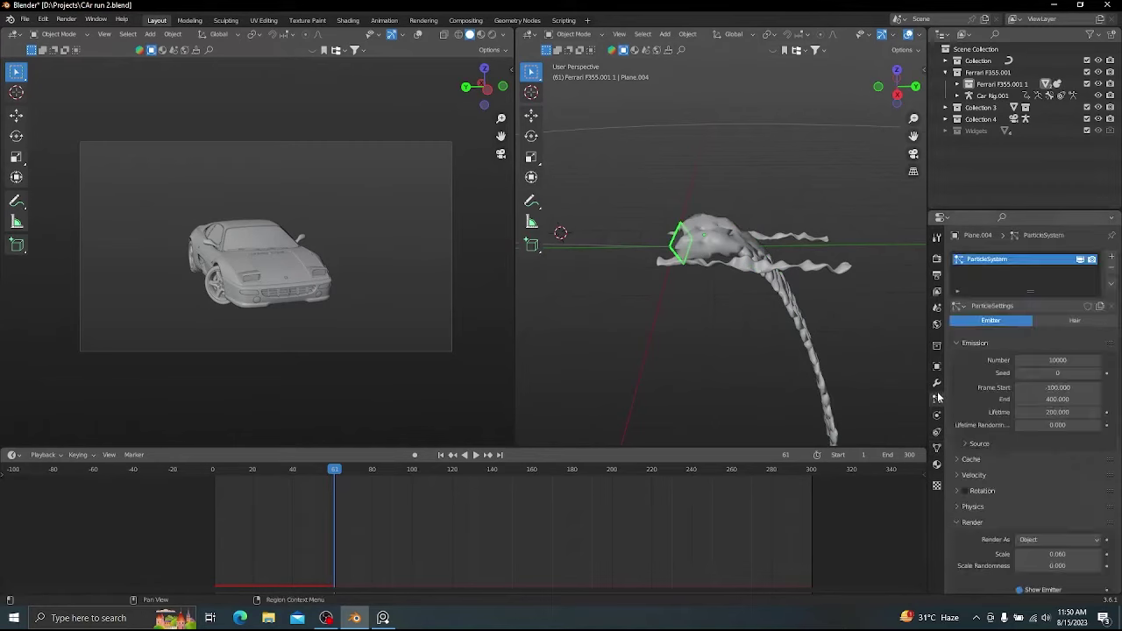
pyautogui.scroll(-12, 1022, 447)
pyautogui.click(1050, 481)
pyautogui.click(441, 455)
pyautogui.press('space')
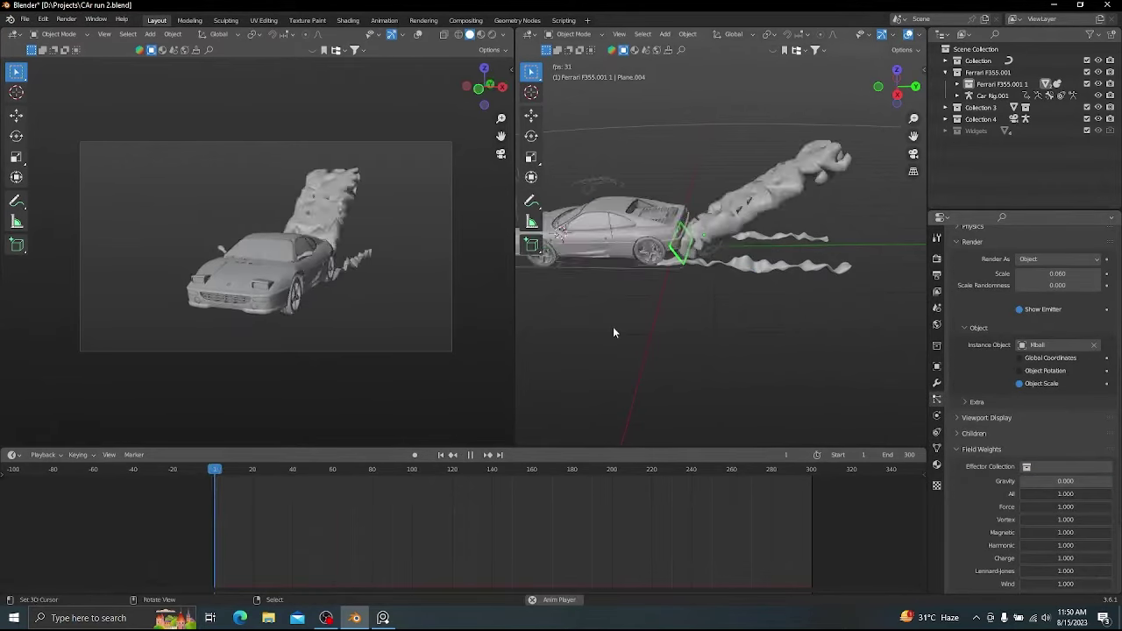
pyautogui.moveTo(731, 237); pyautogui.dragTo(754, 233, button='middle')
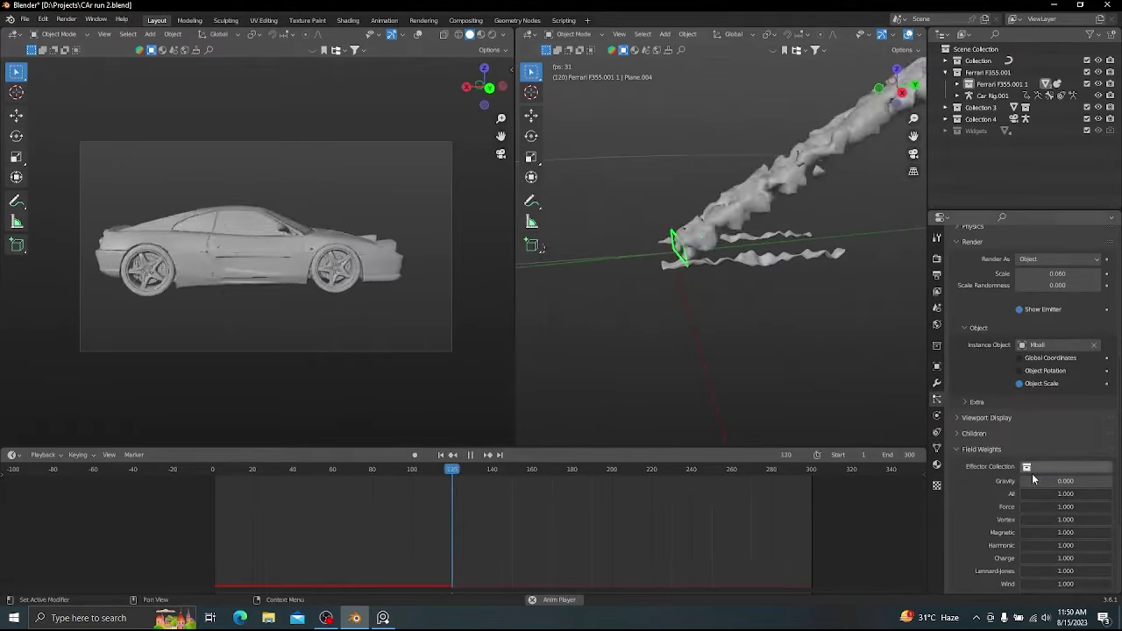
pyautogui.moveTo(1031, 481); pyautogui.dragTo(1026, 484)
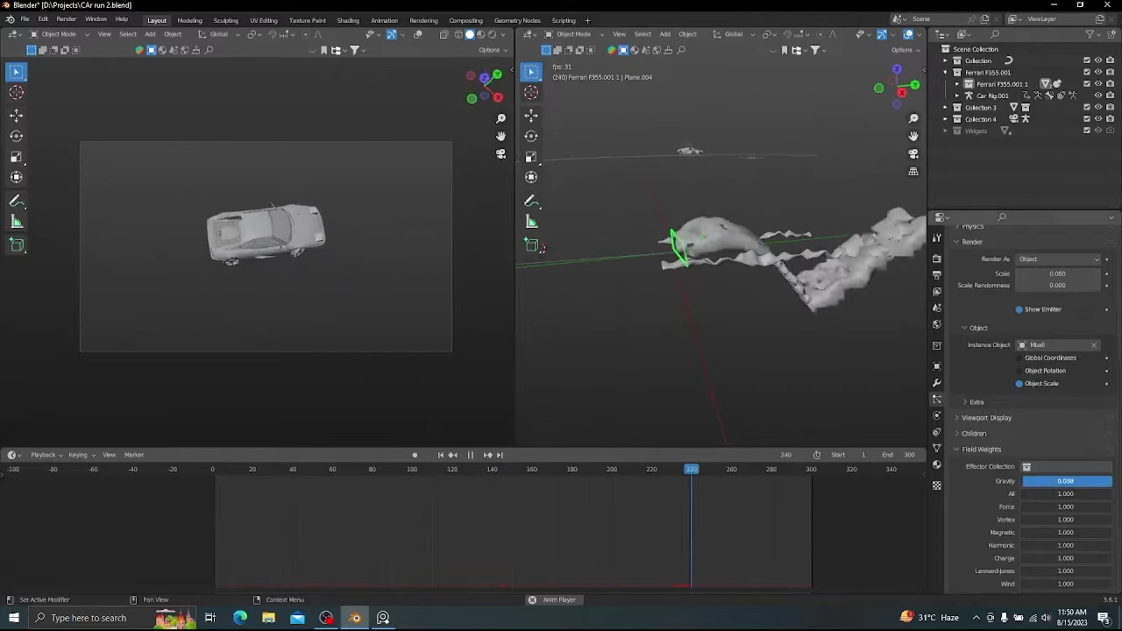
# - Set the metaball's viewport resolution to 0.1 m and the plane's particle render scale to 0.158
pyautogui.moveTo(529, 394); pyautogui.dragTo(708, 322, button='middle')
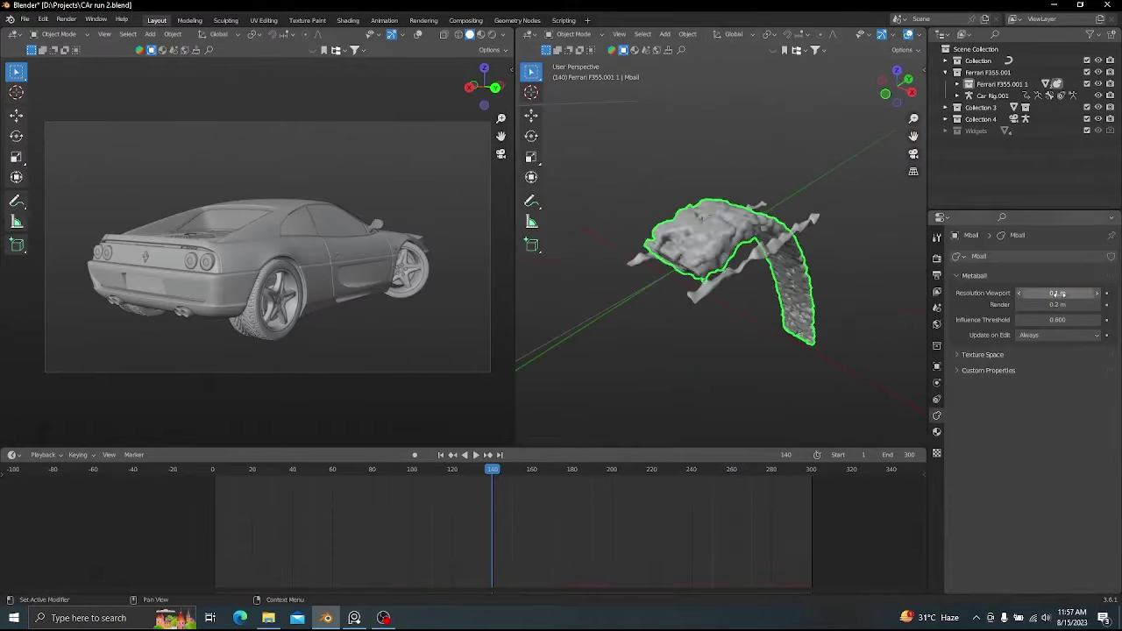
pyautogui.scroll(3, 733, 296)
pyautogui.moveTo(733, 295)
pyautogui.mouseDown(button='middle')
pyautogui.moveTo(791, 294)
pyautogui.moveTo(733, 296)
pyautogui.mouseUp(button='middle')
pyautogui.click(733, 295)
pyautogui.click(937, 400)
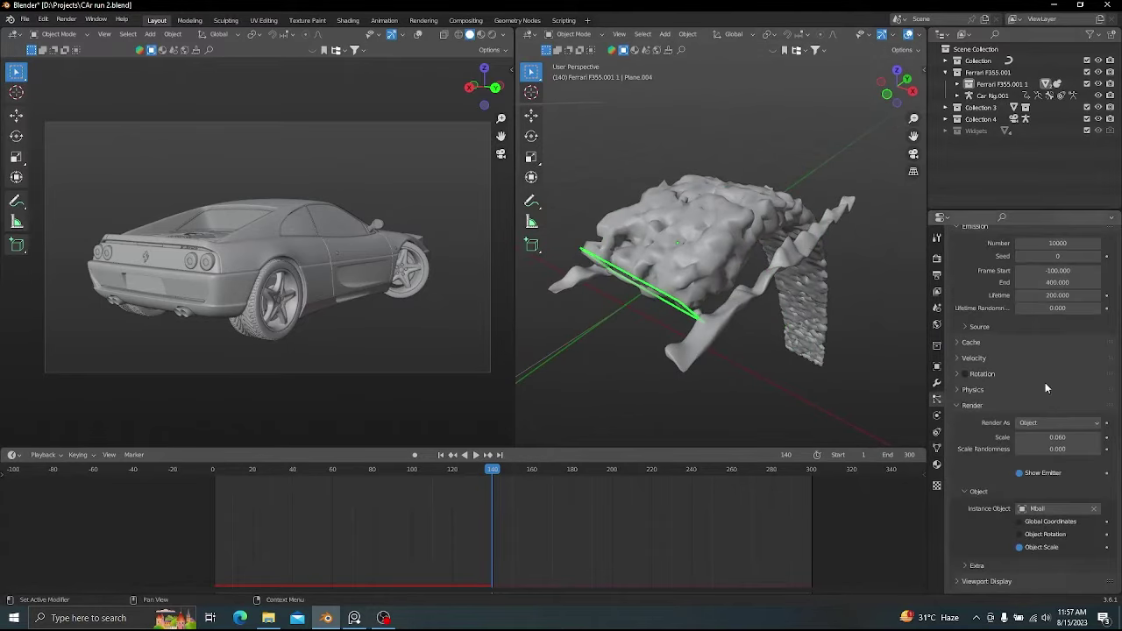
pyautogui.moveTo(760, 344); pyautogui.dragTo(825, 315, button='middle')
pyautogui.scroll(-5, 815, 324)
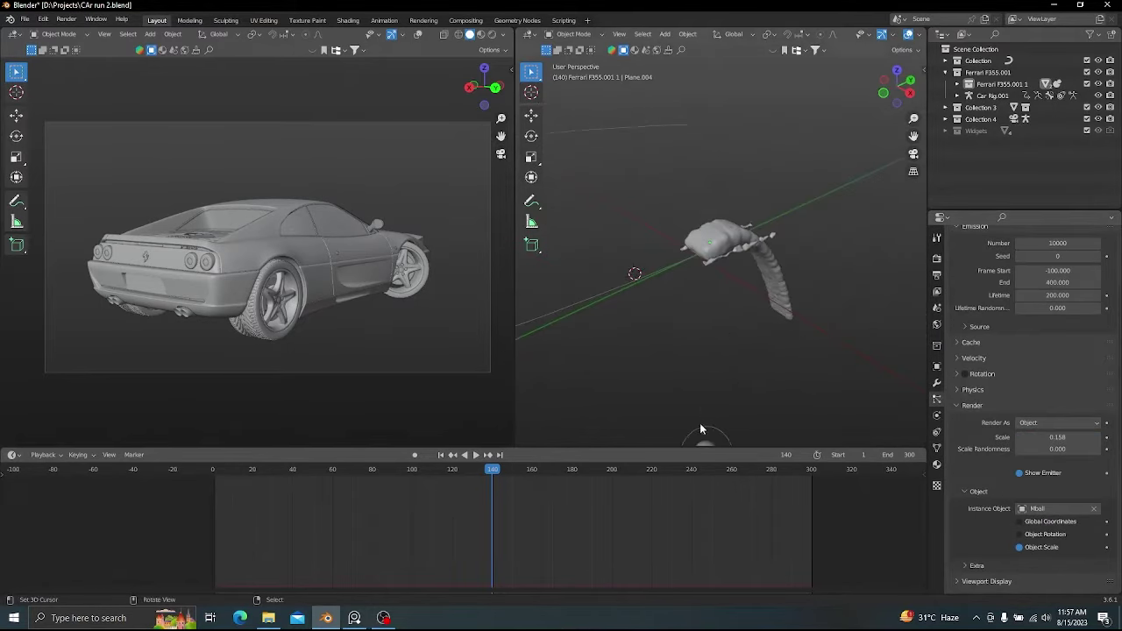
# - Adjust the source metaball's scale and try the Boids physics type on the plane's particle system
pyautogui.click(702, 438)
pyautogui.press('s')
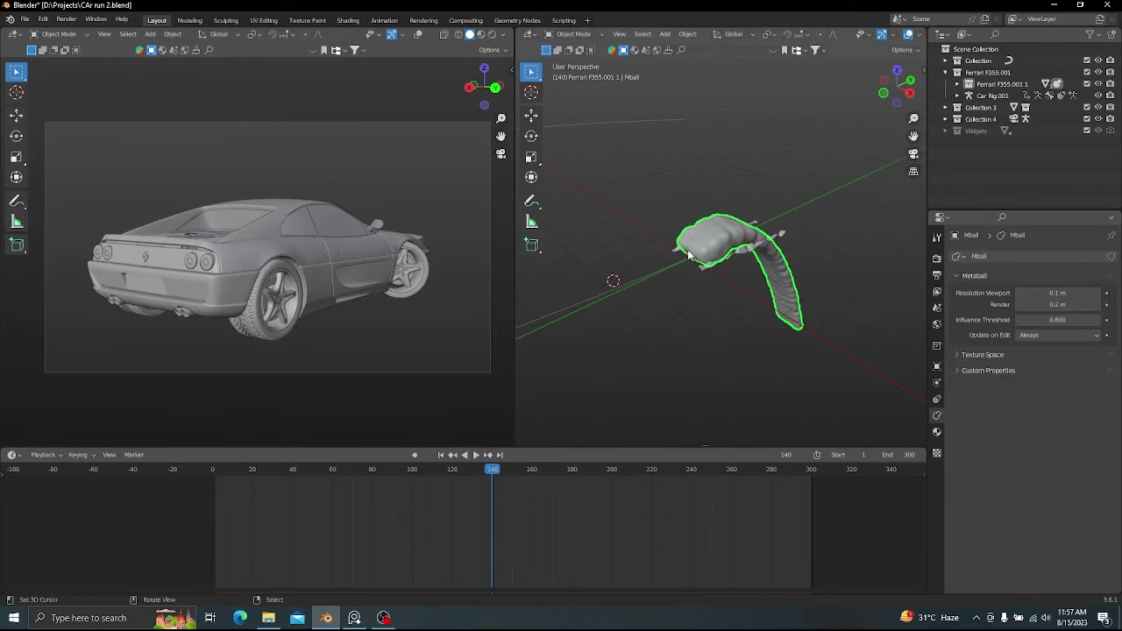
pyautogui.click(687, 249)
pyautogui.scroll(-6, 1020, 415)
pyautogui.click(1043, 313)
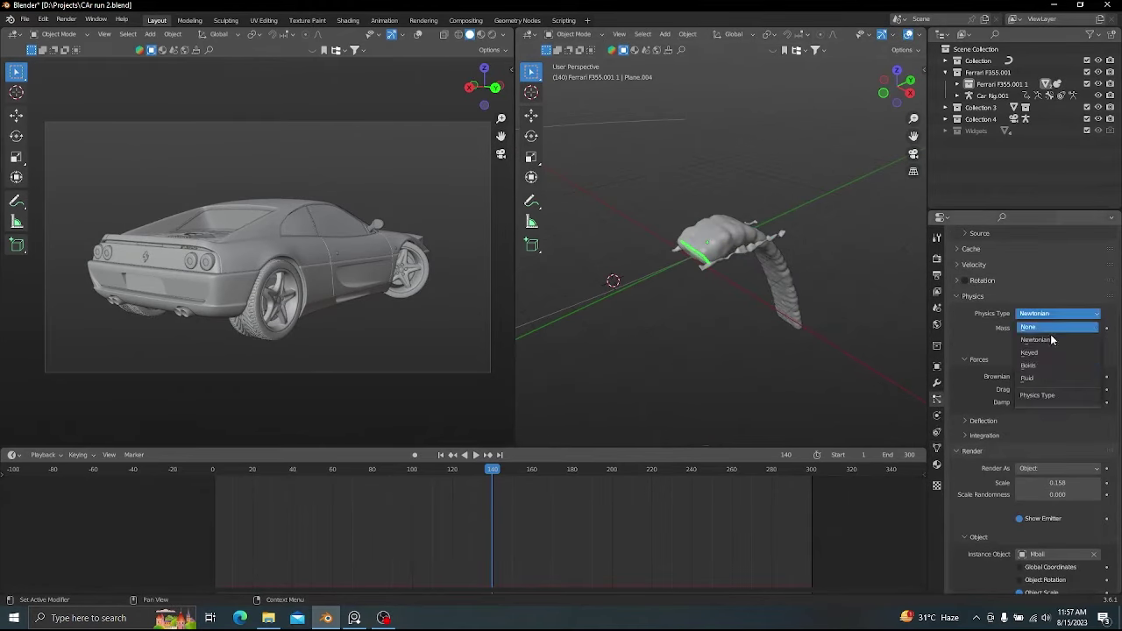
pyautogui.click(1030, 364)
# - Set the metaball's viewport resolution to 0.2 m and return to the first frame
pyautogui.click(750, 284)
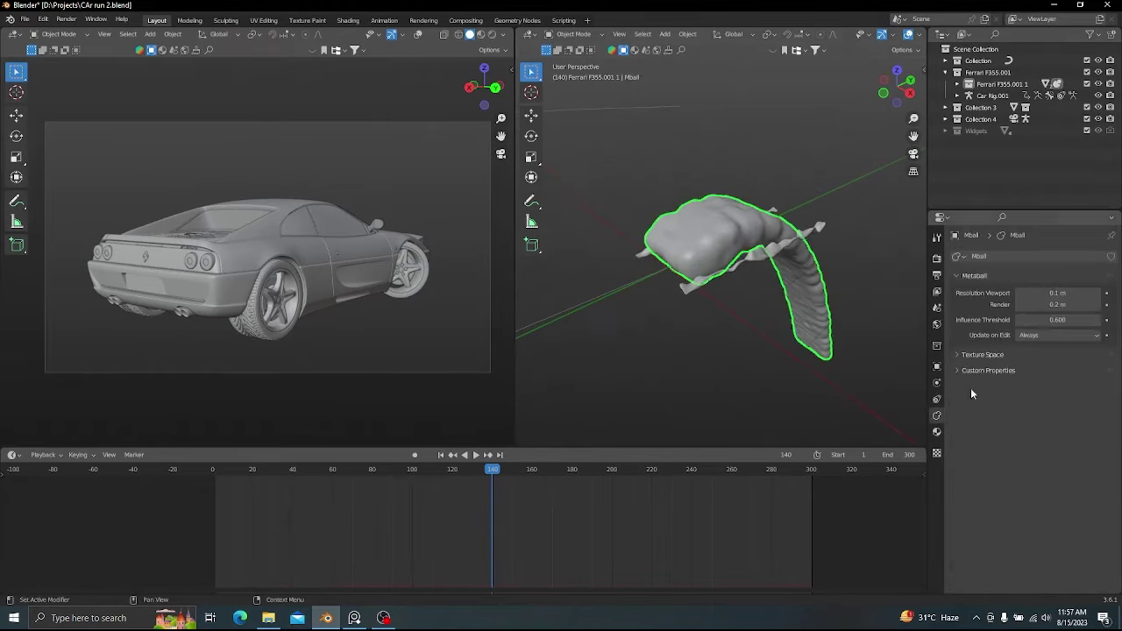
pyautogui.press('Return')
pyautogui.hotkey('shift', 'Left')
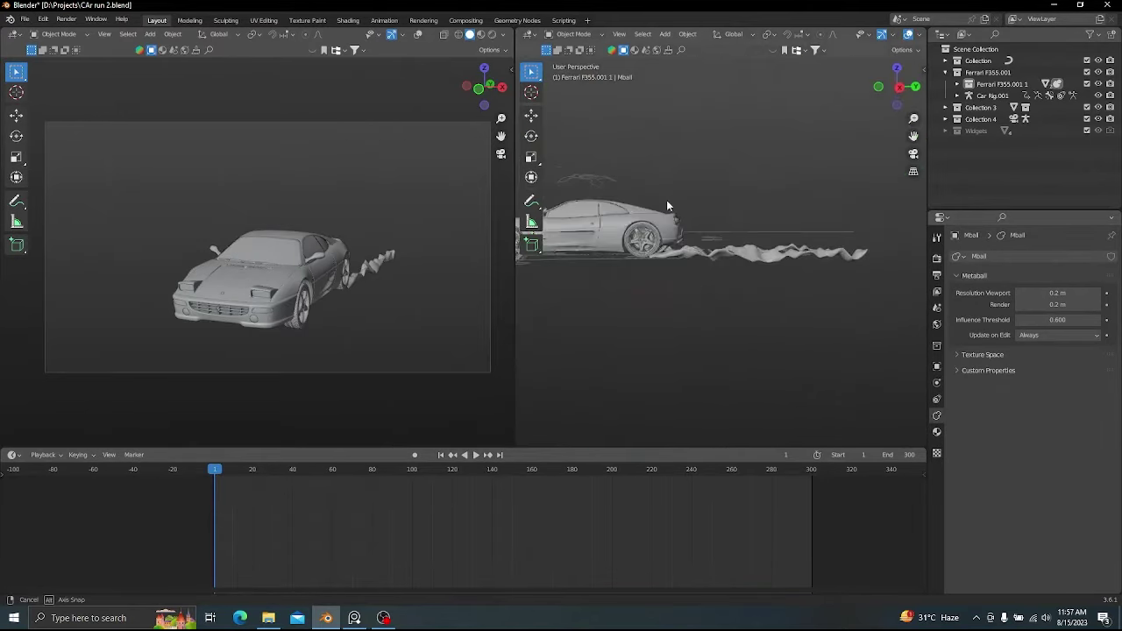
# - Parent the emitter plane behind the car to the rig's Drift bone and play the animation through the camera
pyautogui.click(713, 237)
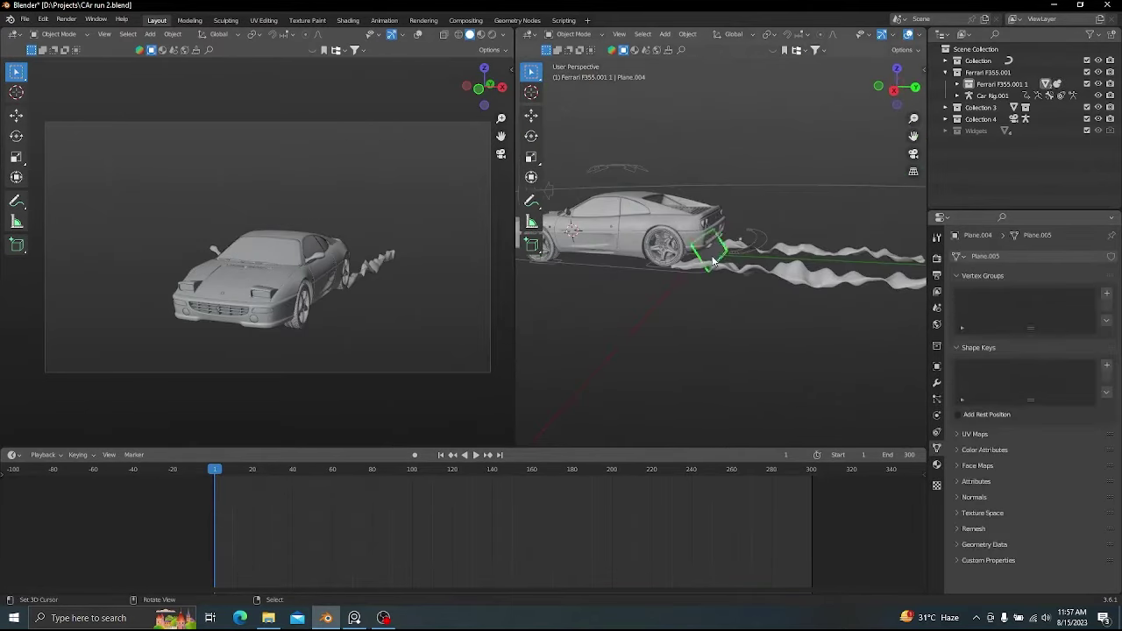
pyautogui.scroll(4, 601, 299)
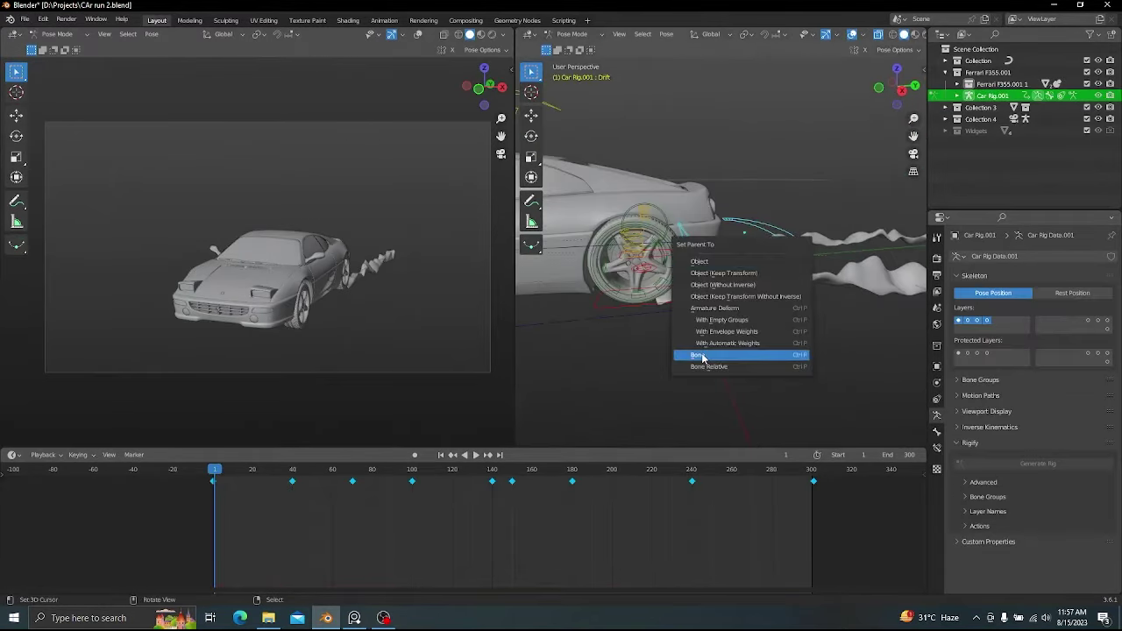
pyautogui.click(691, 260)
pyautogui.click(937, 400)
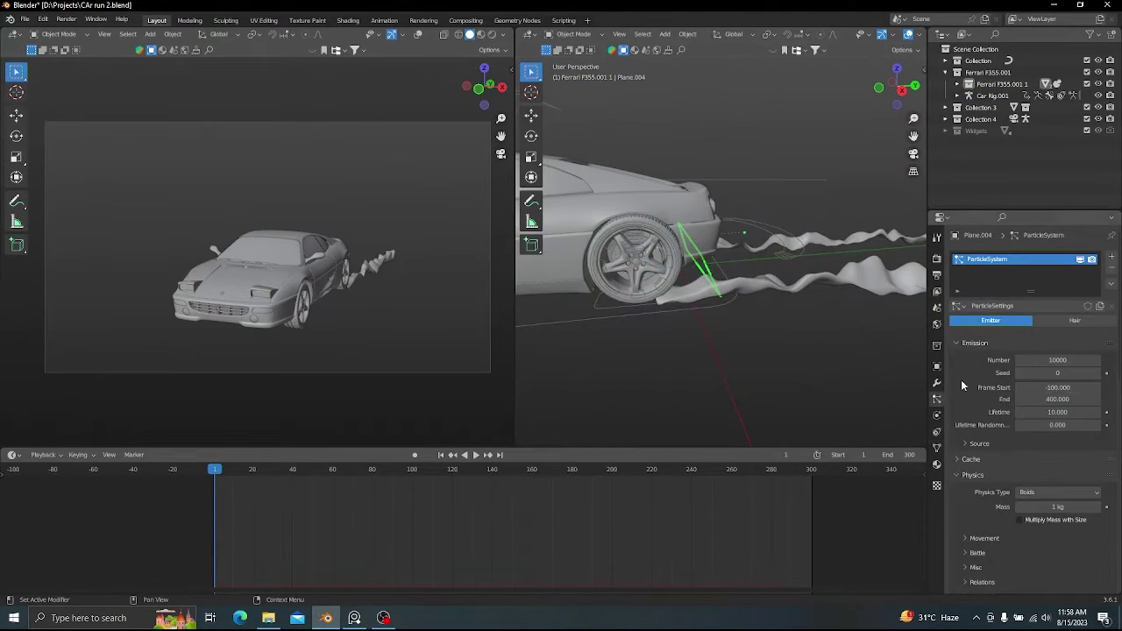
pyautogui.press('KP_0')
pyautogui.press('space')
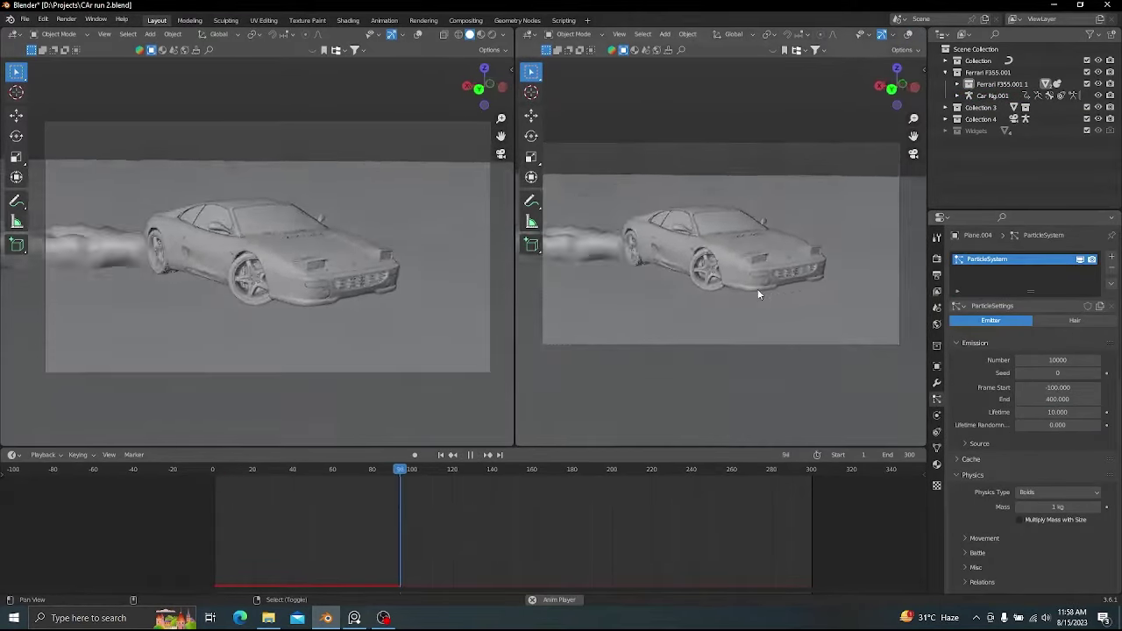
pyautogui.press('space')
# - Turn off Show Emitter for the plane's particle system and play the animation from the first frame
pyautogui.scroll(-4, 1017, 410)
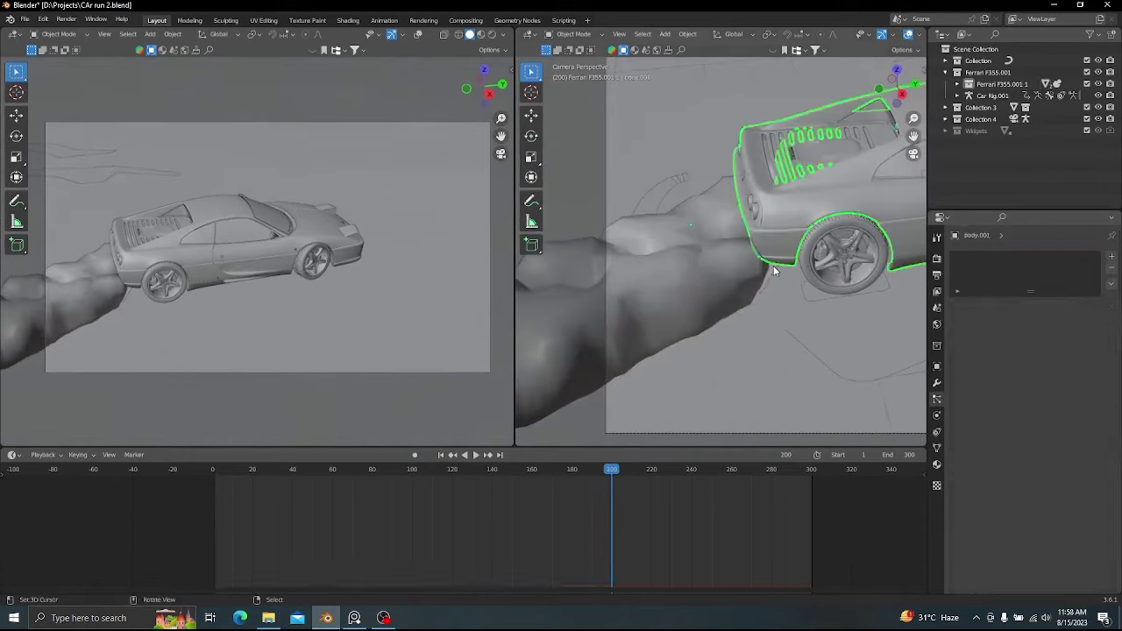
pyautogui.scroll(-5, 1034, 430)
pyautogui.scroll(2, 993, 309)
pyautogui.click(1035, 377)
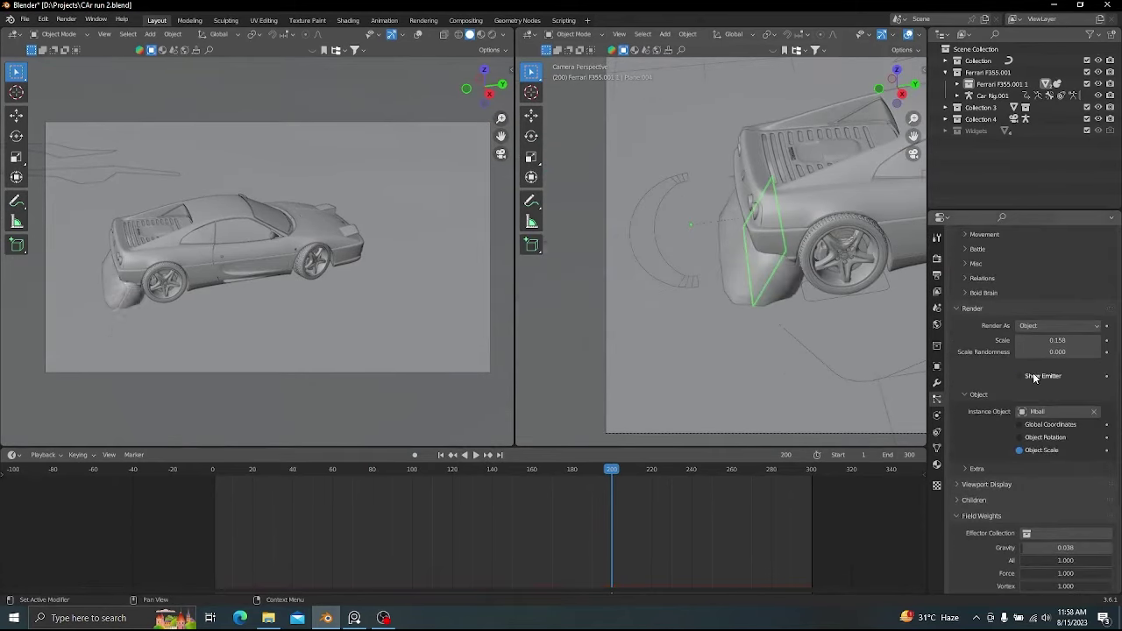
pyautogui.click(440, 456)
pyautogui.scroll(-2, 809, 288)
pyautogui.keyDown('shift'); pyautogui.moveTo(809, 289); pyautogui.dragTo(675, 302, button='middle'); pyautogui.keyUp('shift')
pyautogui.press('space')
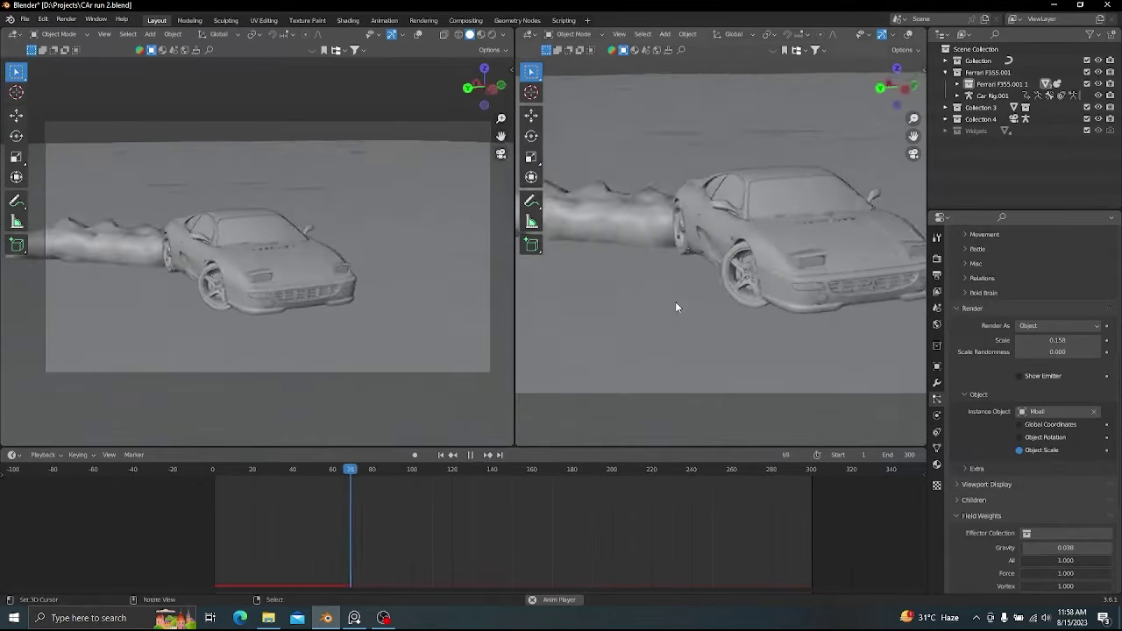
pyautogui.press('space')
pyautogui.press('KP_0')
# - Set the metaball's viewport resolution to 0.15 m and play the animation through the camera
pyautogui.click(639, 269)
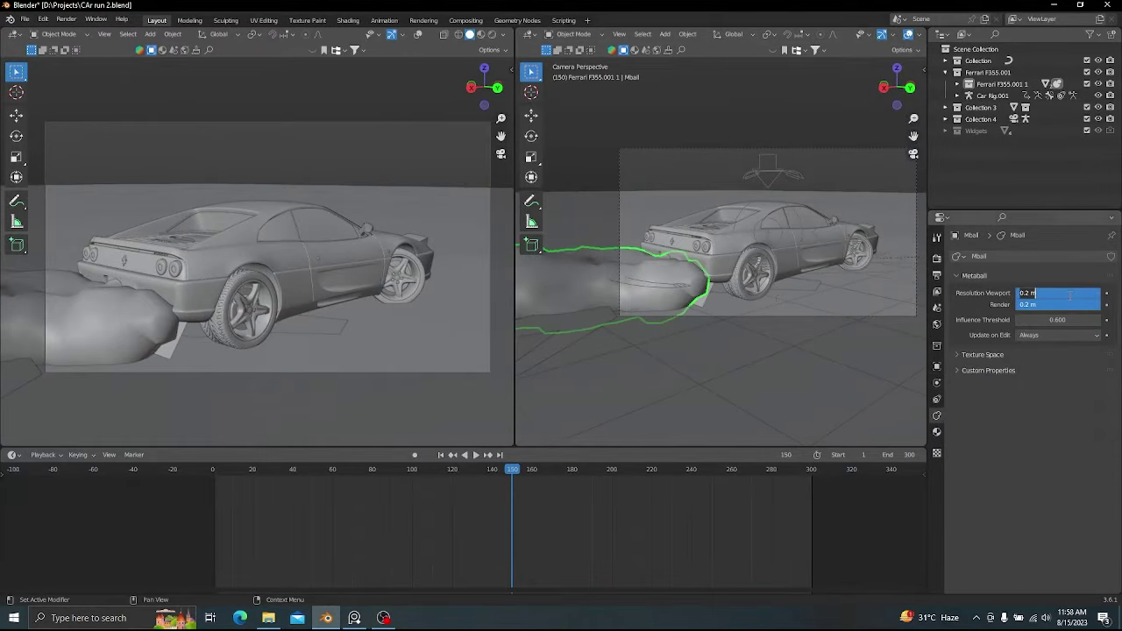
pyautogui.press('Return')
pyautogui.press('space')
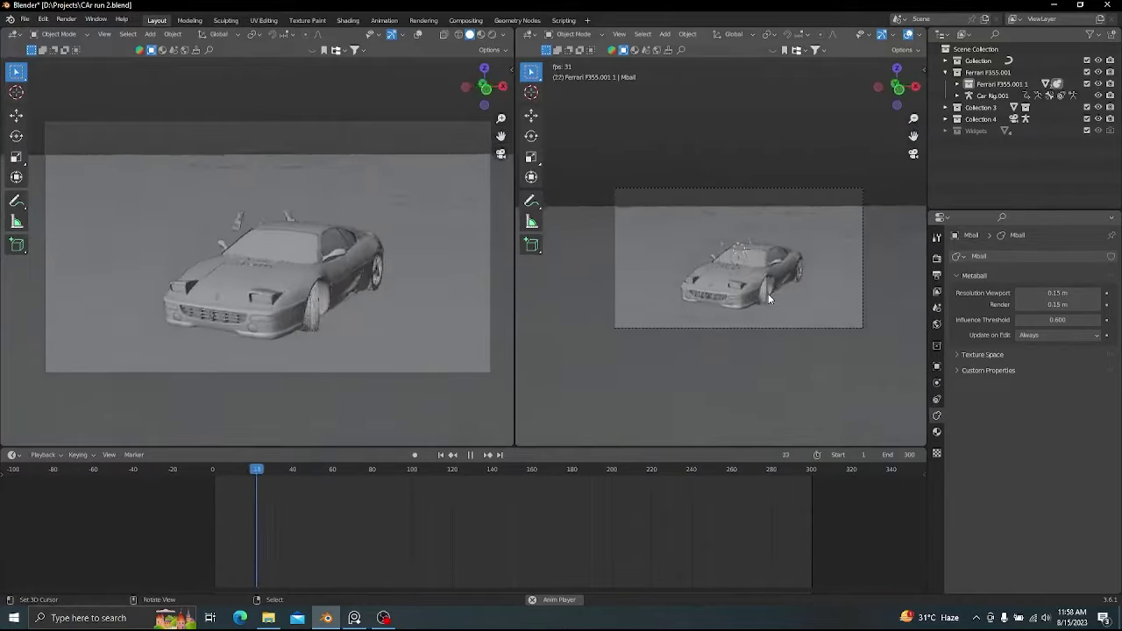
pyautogui.press('space')
# - Scale the emitter plane's mesh in edit mode and play the animation through the camera
pyautogui.moveTo(771, 290); pyautogui.dragTo(712, 278, button='middle')
pyautogui.click(712, 279)
pyautogui.press('s')
pyautogui.rightClick(811, 292)
pyautogui.press('Tab')
pyautogui.press('s')
pyautogui.click(801, 265)
pyautogui.press('Tab')
pyautogui.rightClick(800, 262)
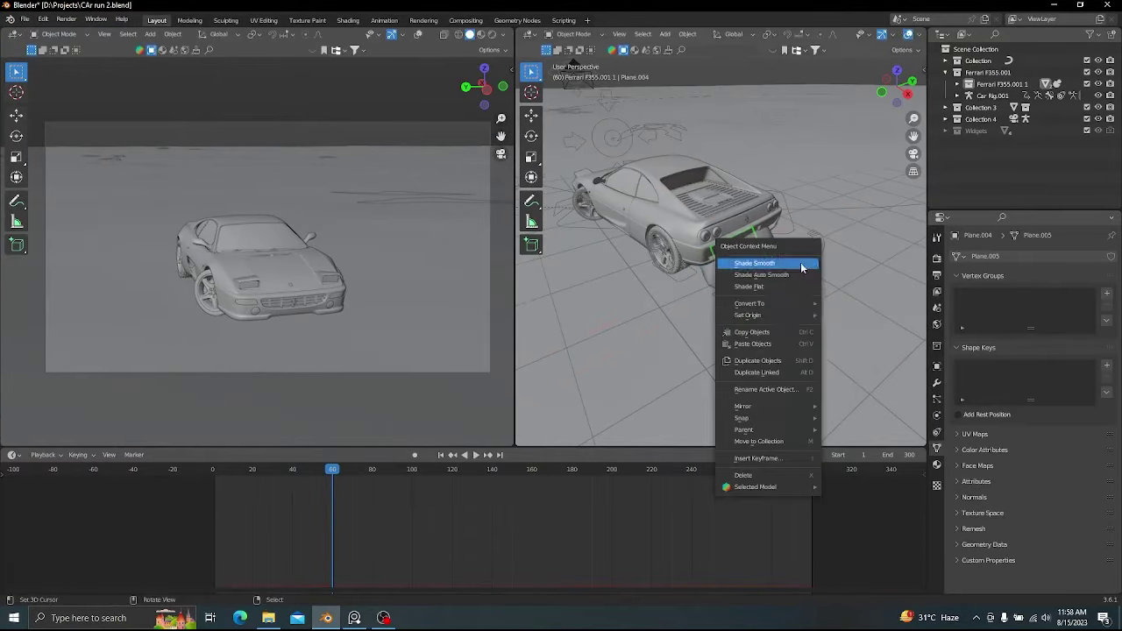
pyautogui.click(846, 329)
pyautogui.press('KP_0')
pyautogui.press('space')
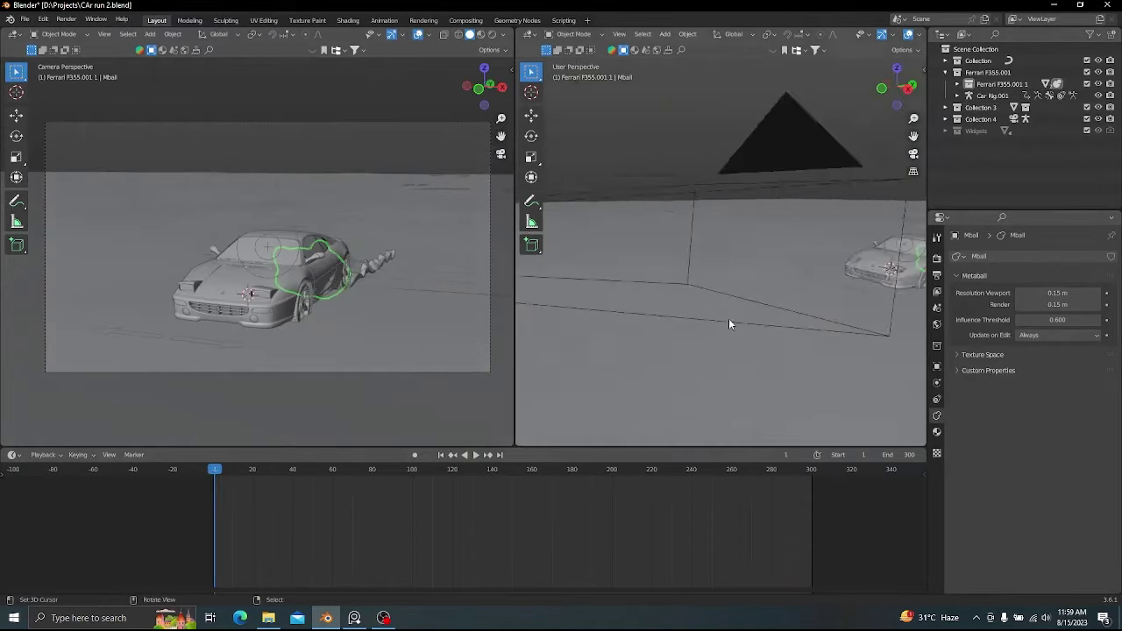
# - Set the emitter plane's particle lifetime randomness to 0.361 and its lifetime to 20, testing the changes in playback
pyautogui.moveTo(728, 318); pyautogui.dragTo(728, 261, button='middle')
pyautogui.click(728, 261)
pyautogui.click(936, 399)
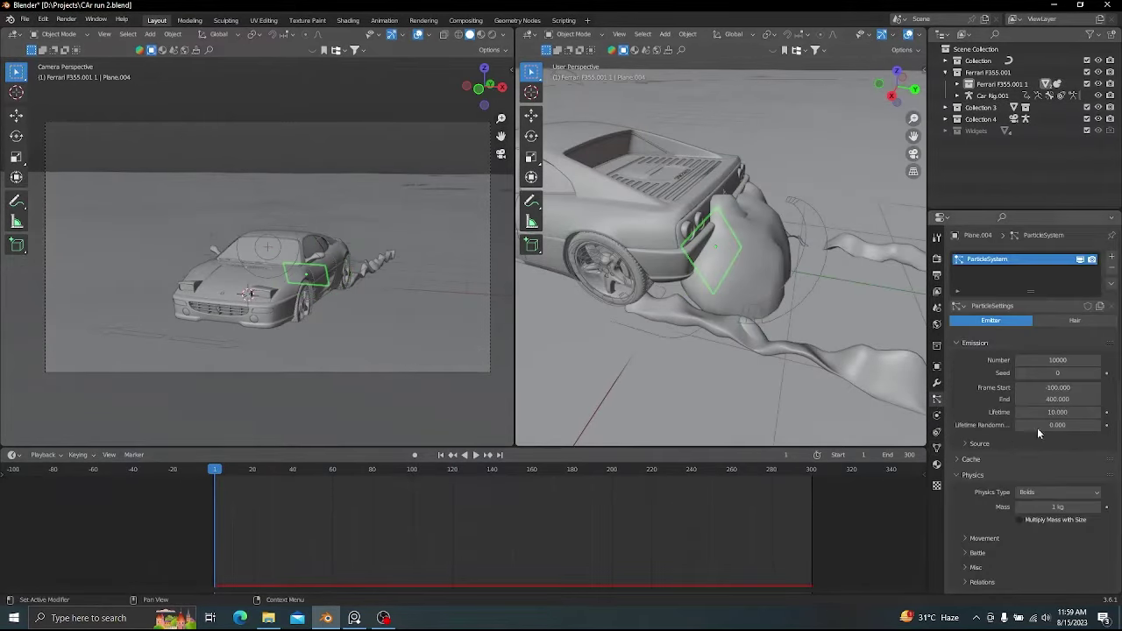
pyautogui.press('KP_0')
pyautogui.press('space')
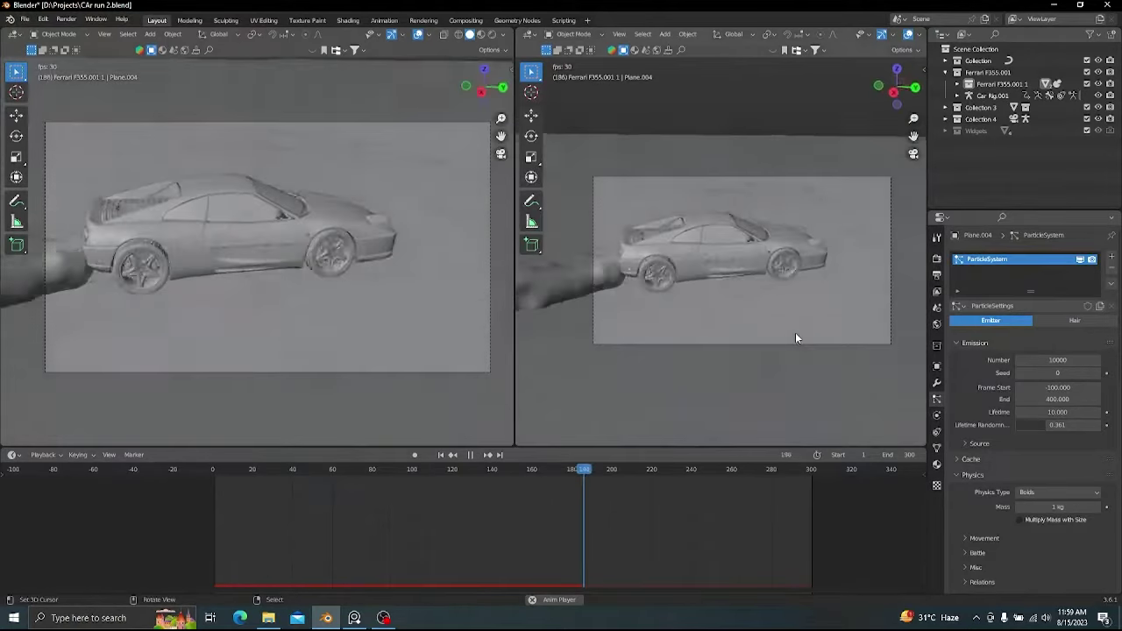
pyautogui.press('space')
pyautogui.press('space')
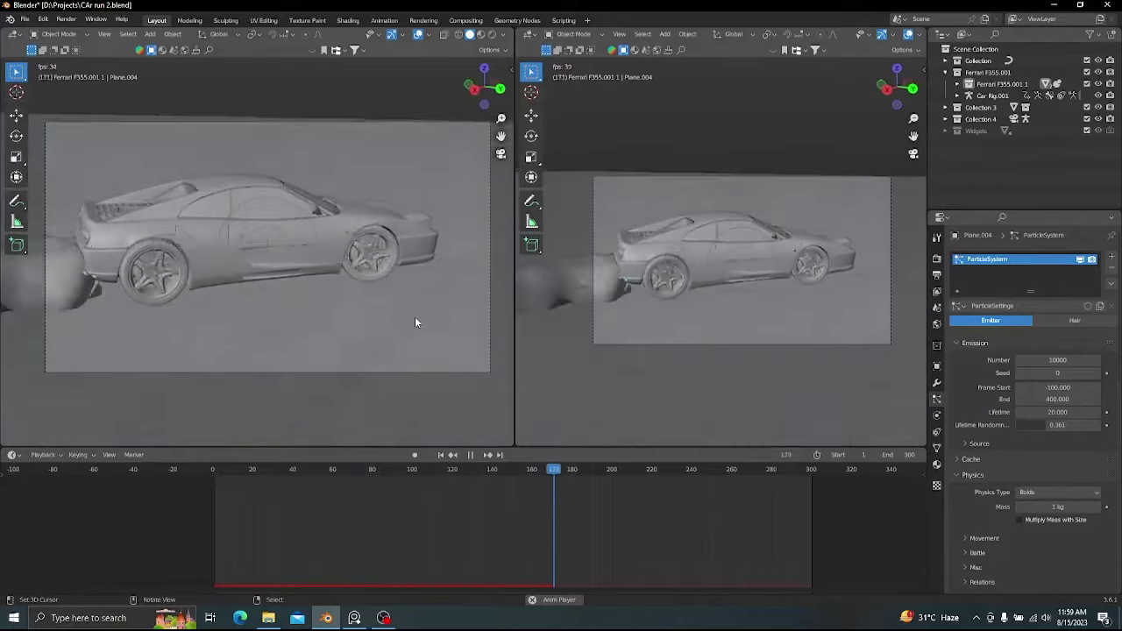
pyautogui.press('space')
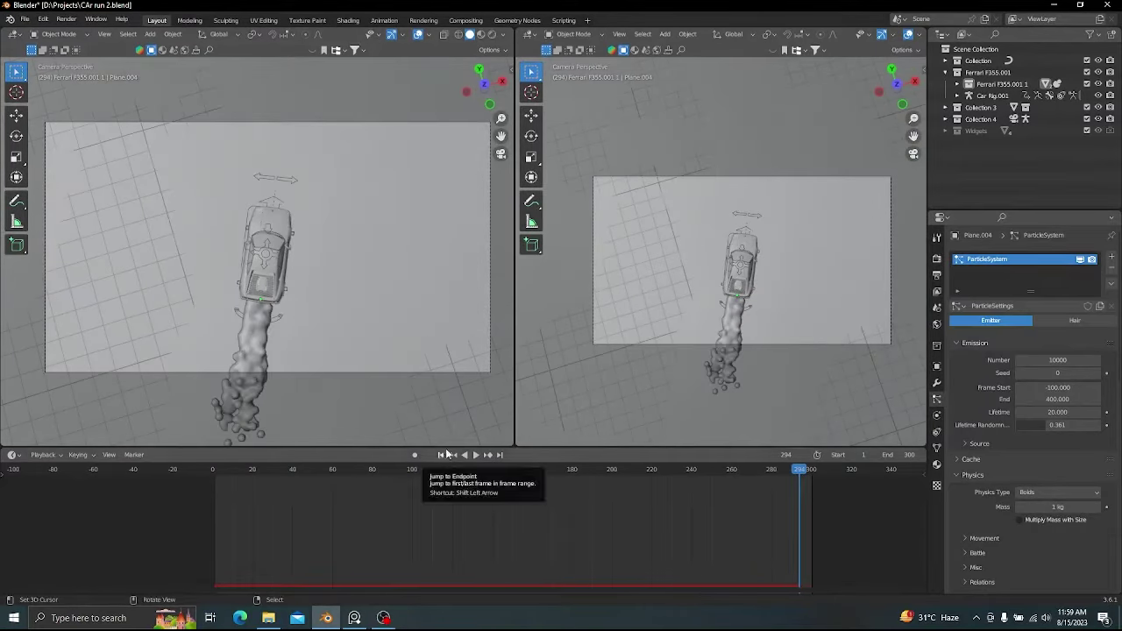
# - Return to the first frame and save the file
pyautogui.scroll(-4, 995, 431)
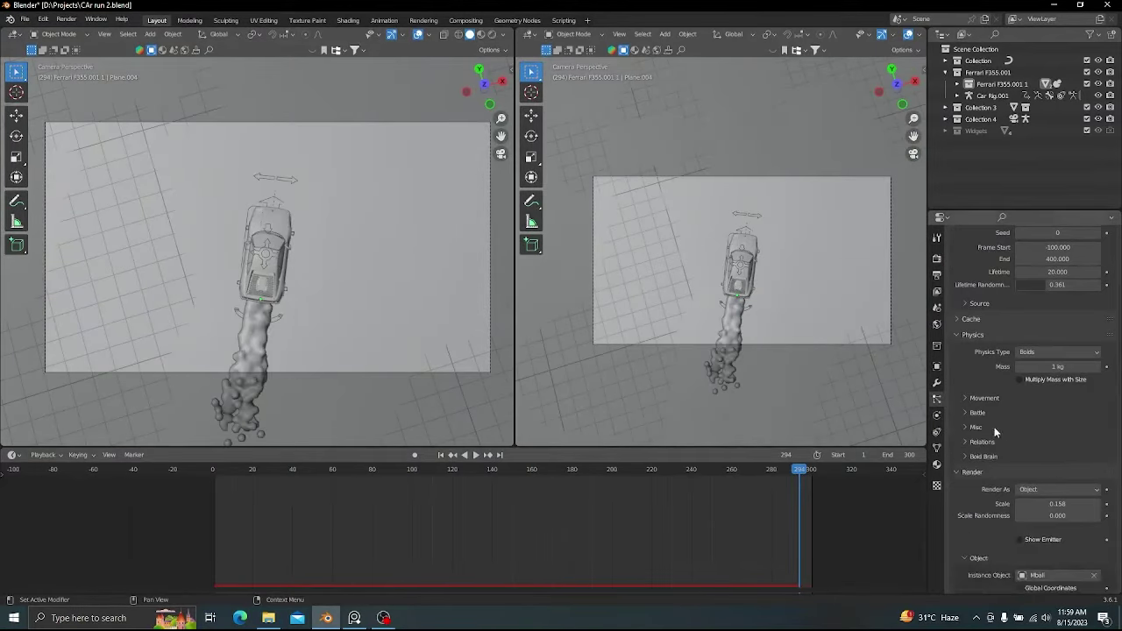
pyautogui.click(441, 456)
pyautogui.hotkey('ctrl', 's')
# - Select the two tire trails with the car rig as the active object and toggle the rig's pose mode
pyautogui.moveTo(388, 293); pyautogui.dragTo(296, 290, button='middle')
pyautogui.rightClick(296, 290)
pyautogui.scroll(5, 296, 290)
pyautogui.keyDown('shift'); pyautogui.moveTo(237, 241); pyautogui.dragTo(334, 268, button='middle'); pyautogui.keyUp('shift')
pyautogui.keyDown('shift'); pyautogui.rightClick(334, 268); pyautogui.keyUp('shift')
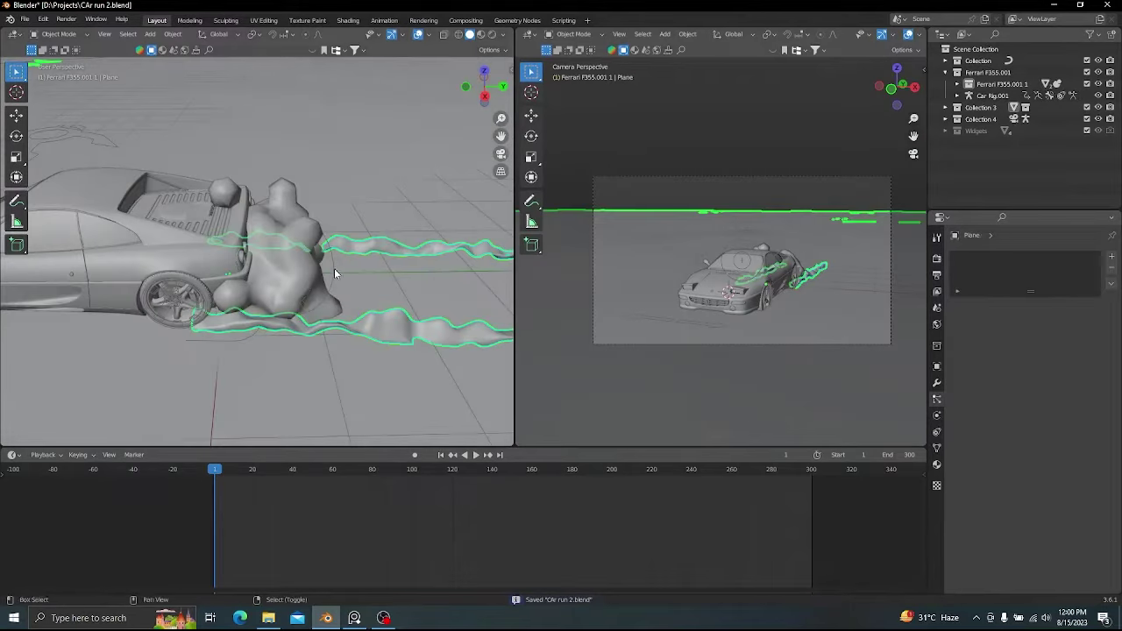
pyautogui.keyDown('shift'); pyautogui.rightClick(332, 257); pyautogui.keyUp('shift')
pyautogui.hotkey('ctrl', 'Tab')
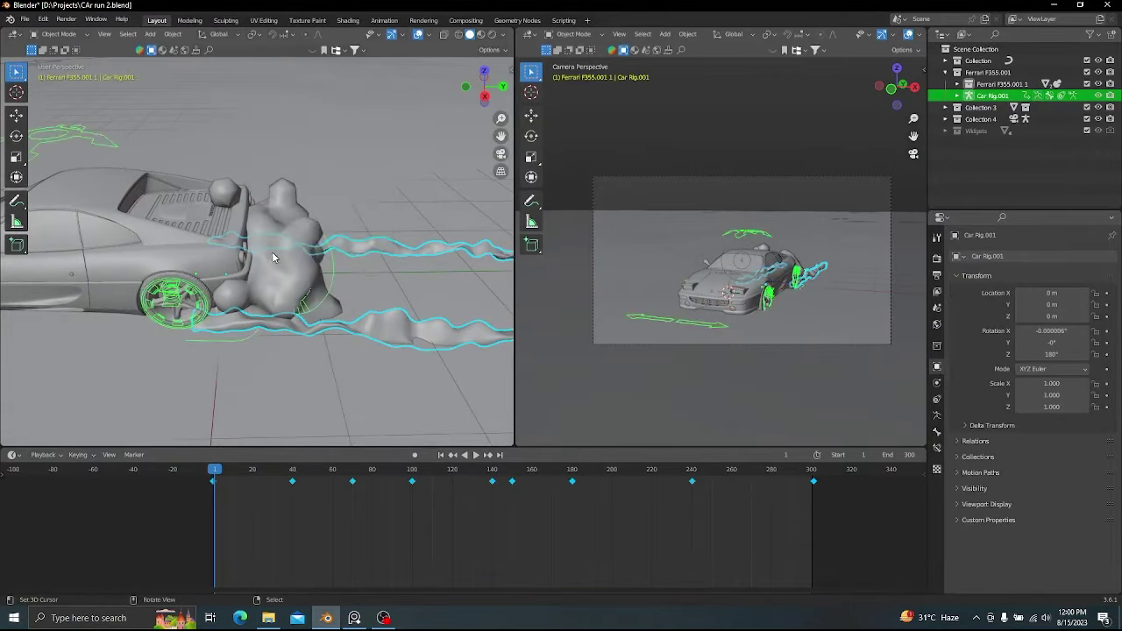
# - Play the animation through the camera to check the tire trails and the particle trail
pyautogui.press('KP_0')
pyautogui.press('space')
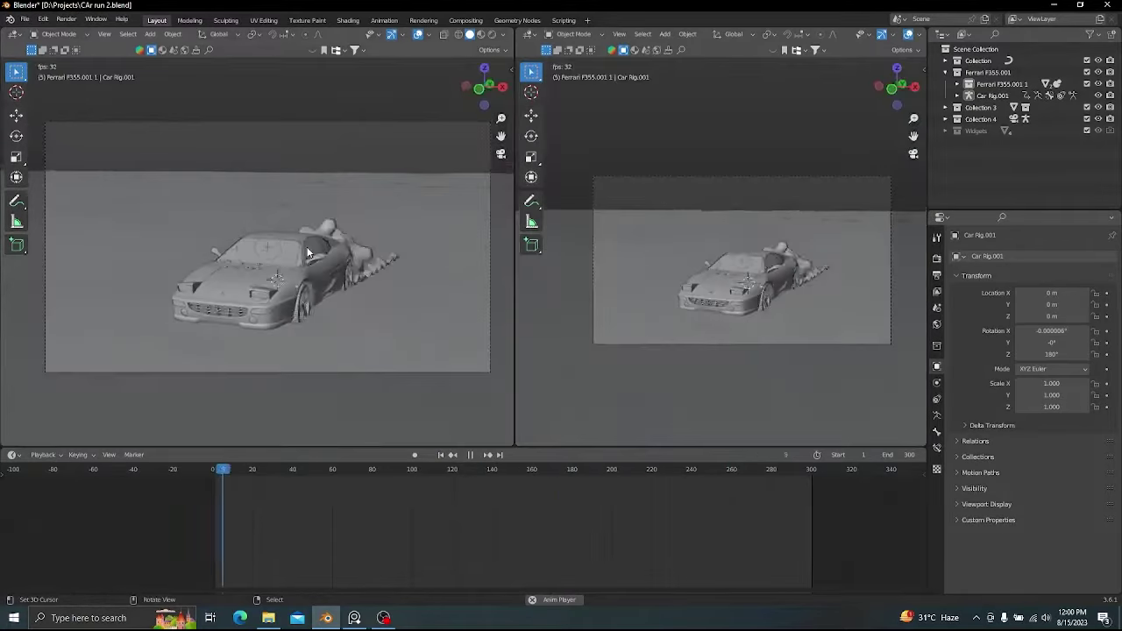
pyautogui.press('space')
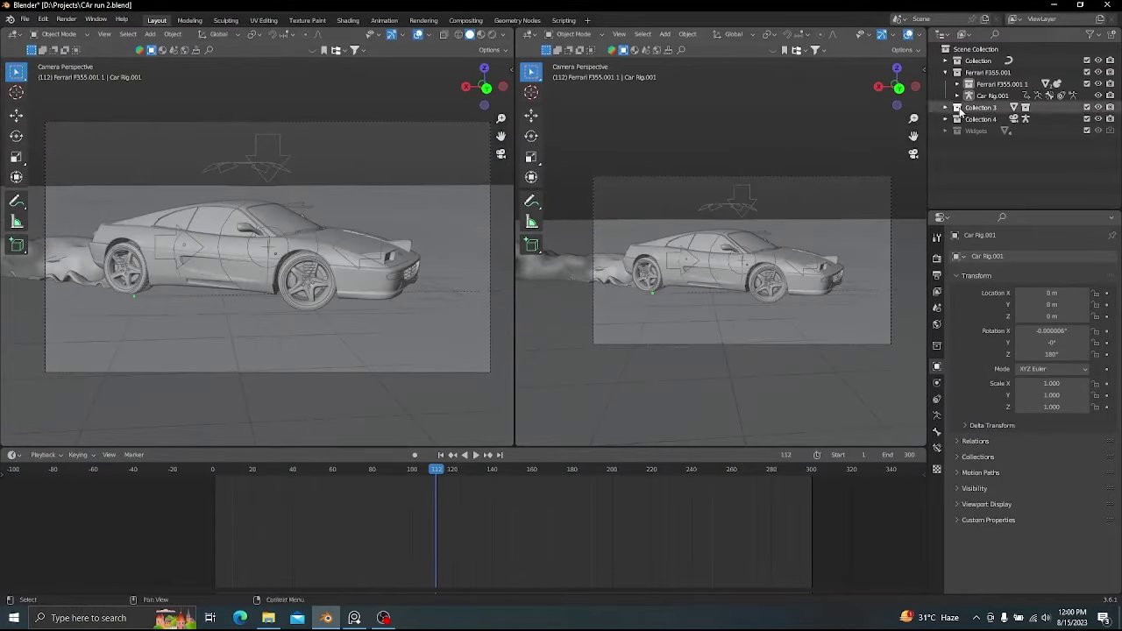
pyautogui.keyDown('shift'); pyautogui.moveTo(612, 249); pyautogui.dragTo(690, 242, button='middle'); pyautogui.keyUp('shift')
pyautogui.press('space')
pyautogui.press('space')
# - Inspect the tire trail mesh at the rear wheel in edit mode and replay the animation
pyautogui.keyDown('shift'); pyautogui.moveTo(190, 317); pyautogui.dragTo(363, 248, button='middle'); pyautogui.keyUp('shift')
pyautogui.scroll(2, 363, 248)
pyautogui.rightClick(344, 249)
pyautogui.press('Tab')
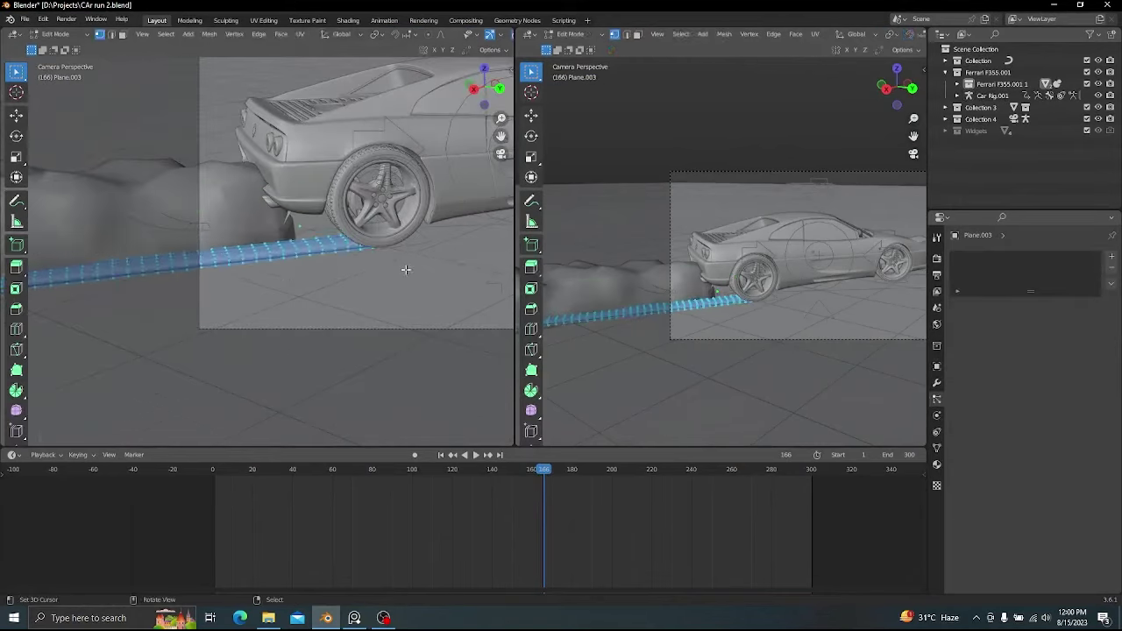
pyautogui.press('Tab')
pyautogui.press('space')
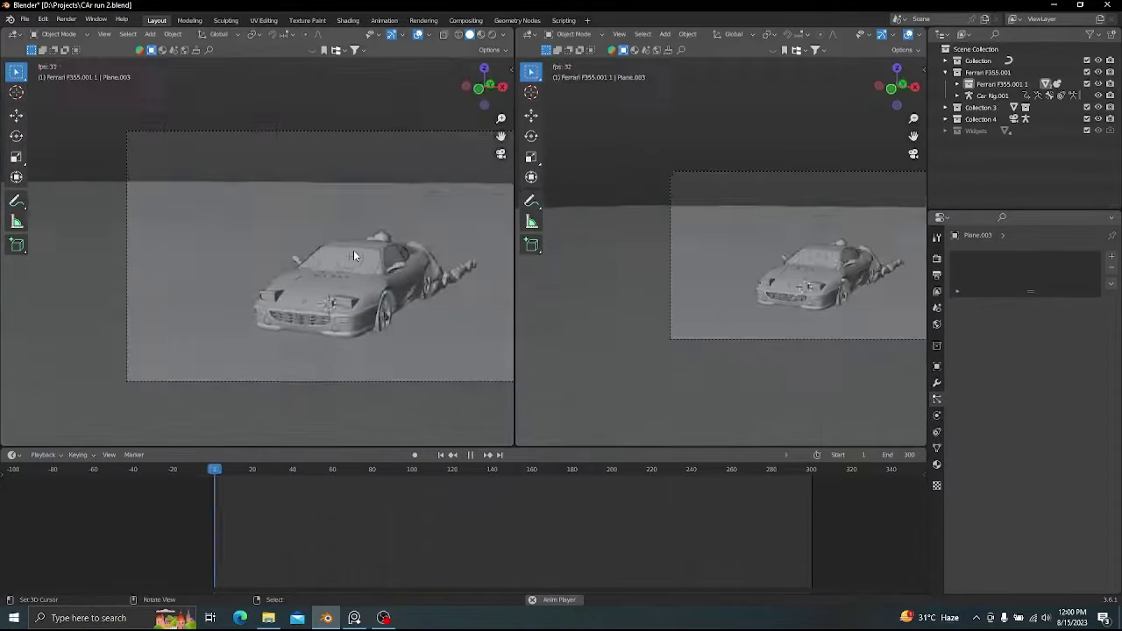
pyautogui.press('Escape')
# - Look through the physics and object constraint types available for the tire trails
pyautogui.moveTo(354, 250); pyautogui.dragTo(416, 295, button='middle')
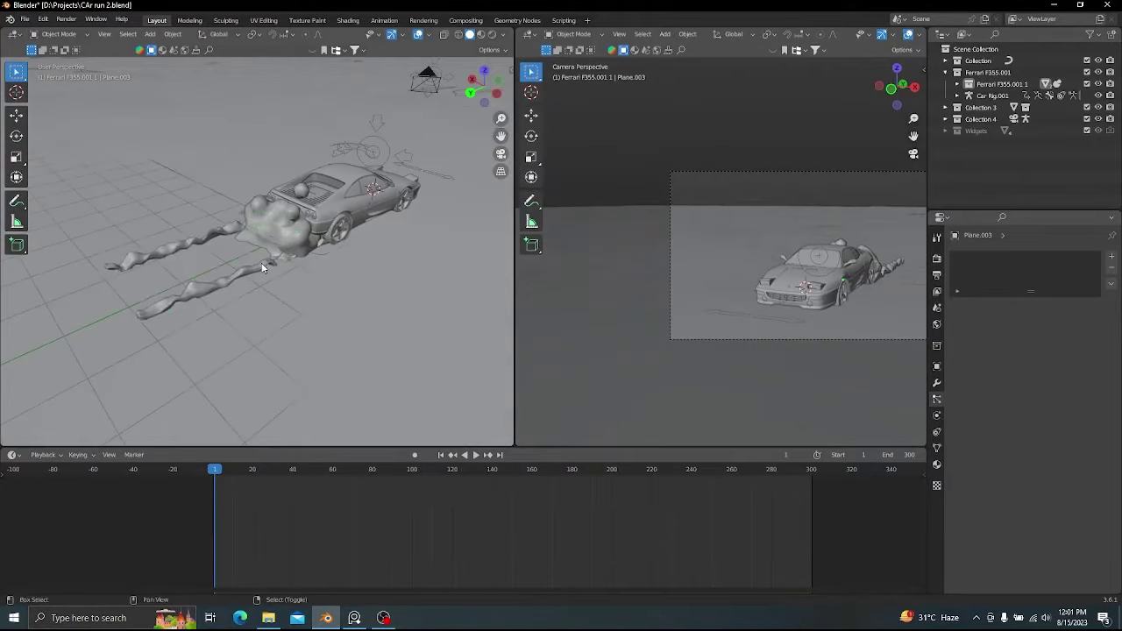
pyautogui.click(262, 268)
pyautogui.moveTo(263, 267); pyautogui.dragTo(383, 288, button='middle')
pyautogui.moveTo(321, 262); pyautogui.dragTo(368, 289, button='middle')
pyautogui.click(936, 416)
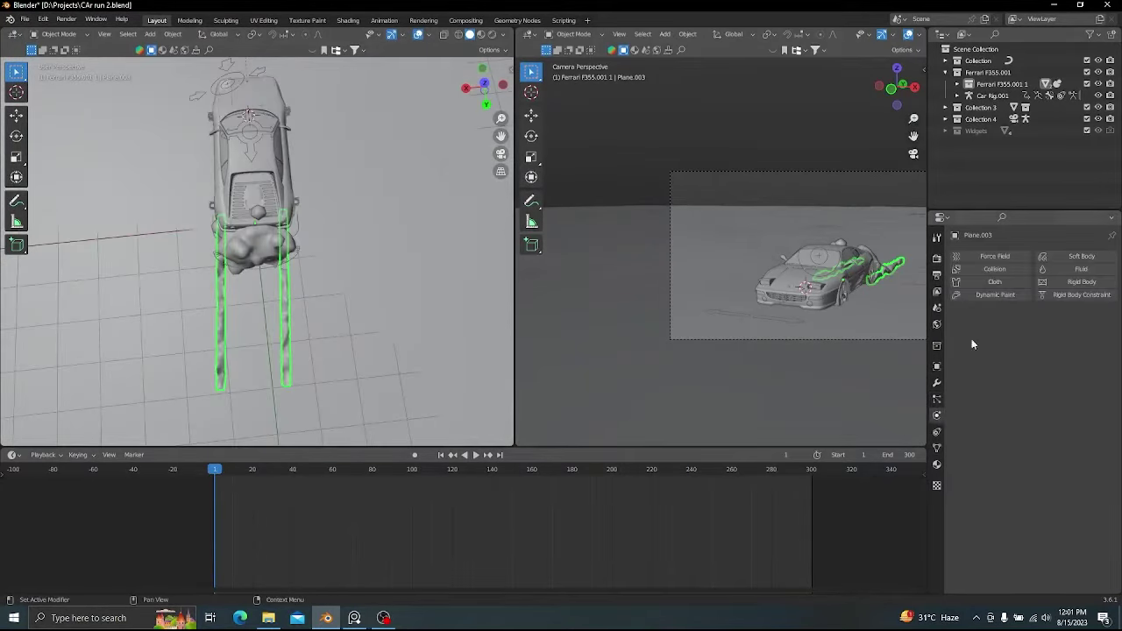
pyautogui.click(937, 431)
pyautogui.click(986, 256)
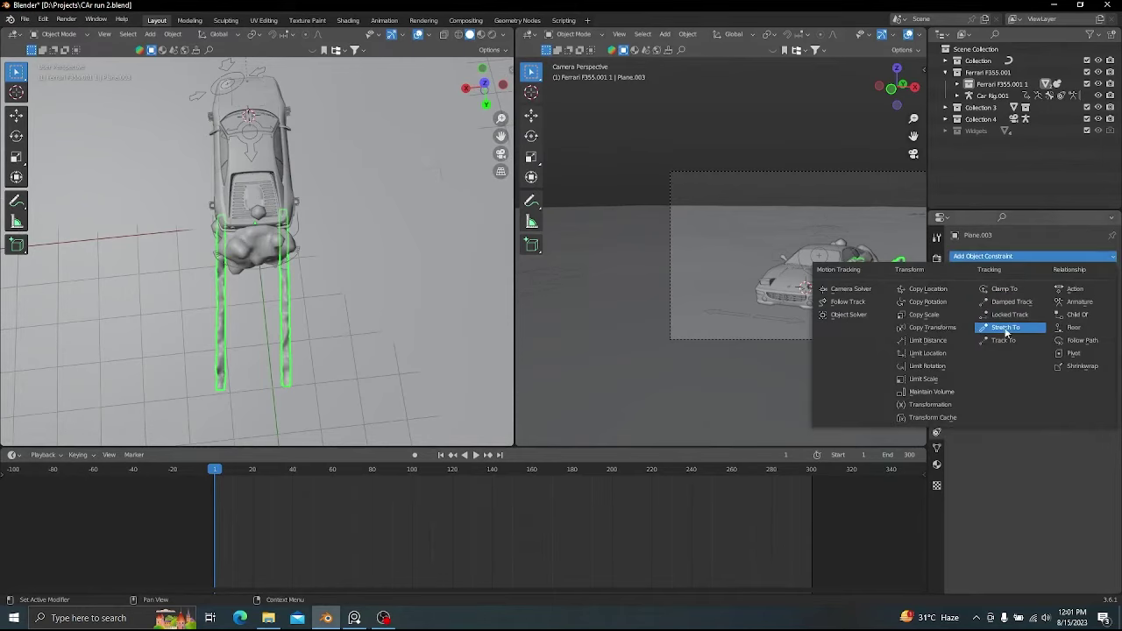
pyautogui.press('KP_0')
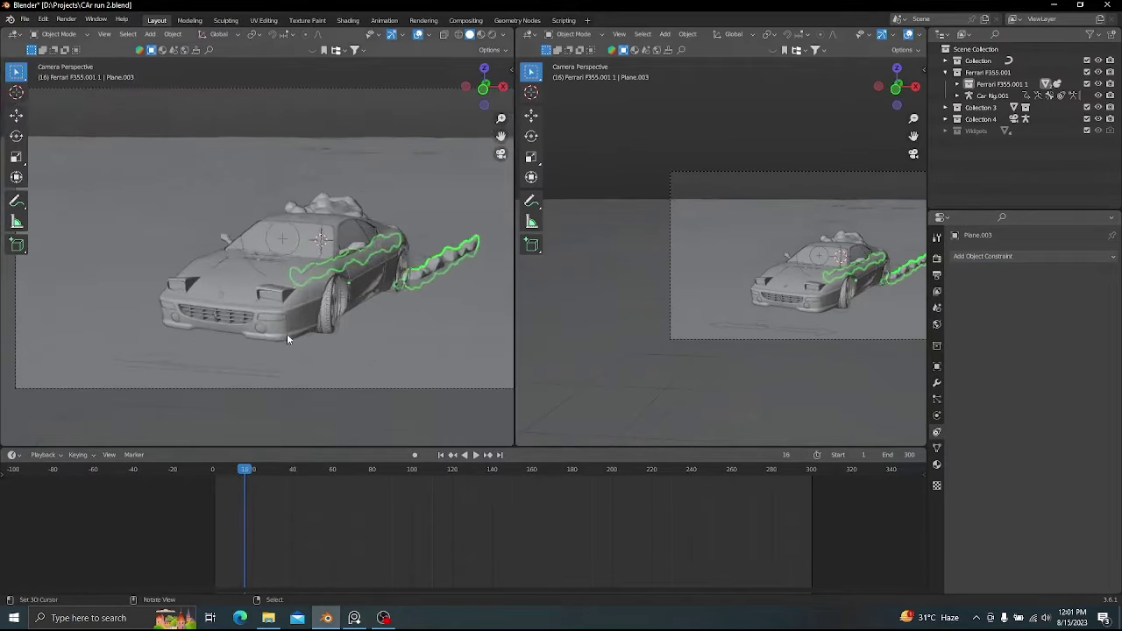
# - Keyframe the tire trails at frame 1, rotate them to follow the drift at frame 20, and enable auto keying
pyautogui.moveTo(247, 471)
pyautogui.mouseDown()
pyautogui.moveTo(294, 479)
pyautogui.moveTo(252, 473)
pyautogui.mouseUp()
pyautogui.click(441, 455)
pyautogui.press('i')
pyautogui.click(408, 313)
pyautogui.press('r')
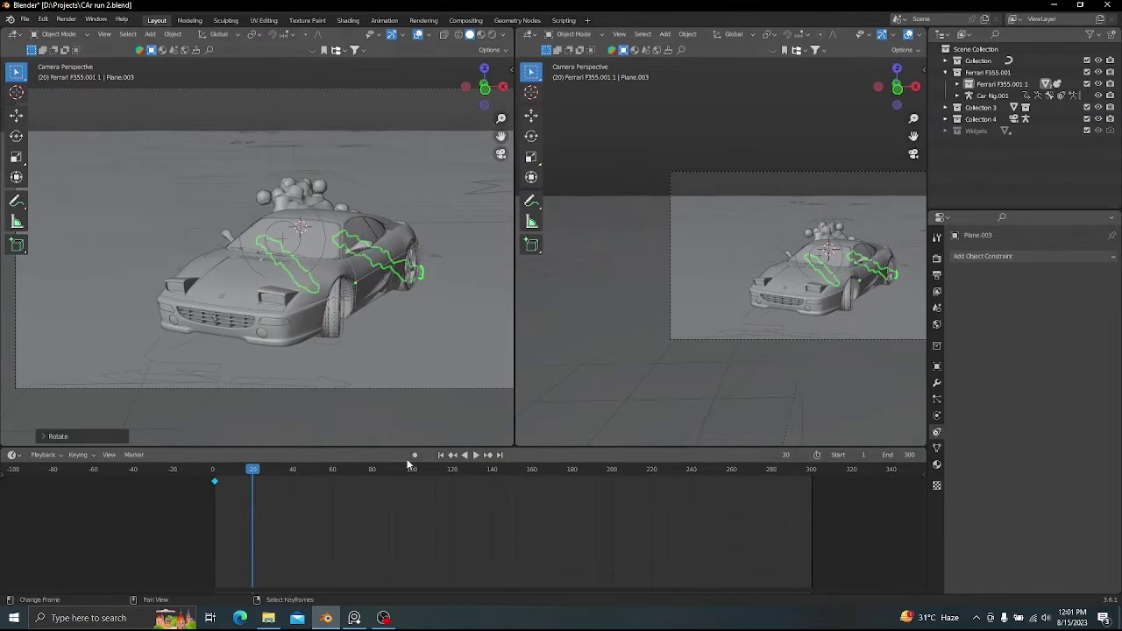
pyautogui.press('space')
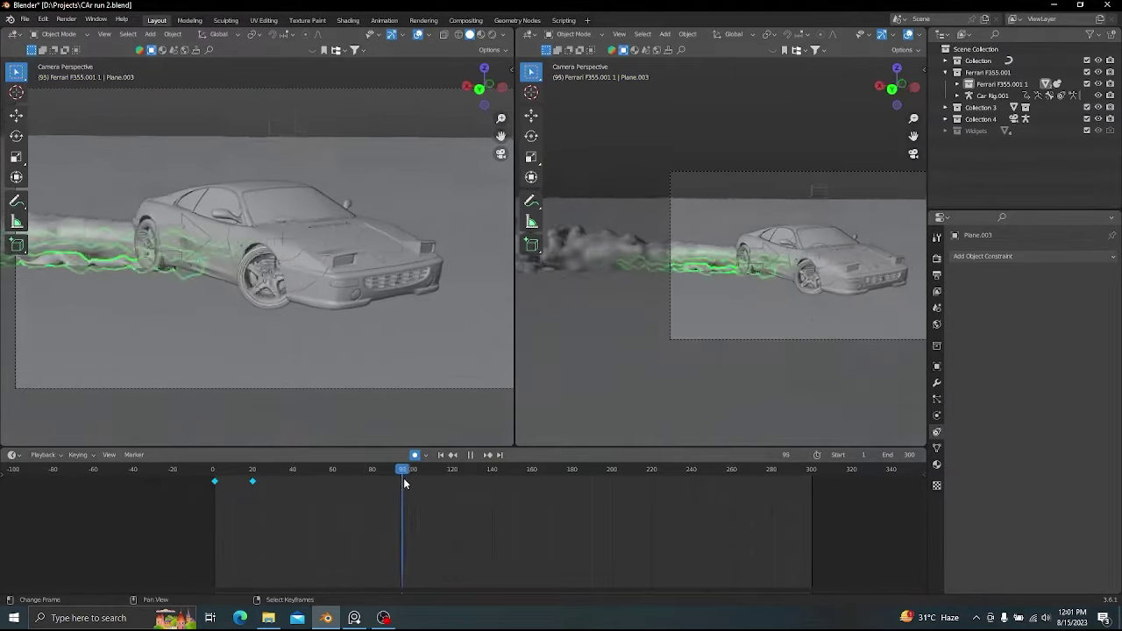
# - Copy the tire trails' frame 20 keyframe to frame 100 and clear their rotation at frame 120
pyautogui.moveTo(432, 483); pyautogui.dragTo(611, 476)
pyautogui.press('space')
pyautogui.rightClick(253, 482)
pyautogui.hotkey('ctrl', 'c')
pyautogui.hotkey('ctrl', 'v')
pyautogui.hotkey('alt', 'r')
# - Rotate the tire trails to follow the drift at frame 200 and add another rotation keyframe at frame 280
pyautogui.press('r')
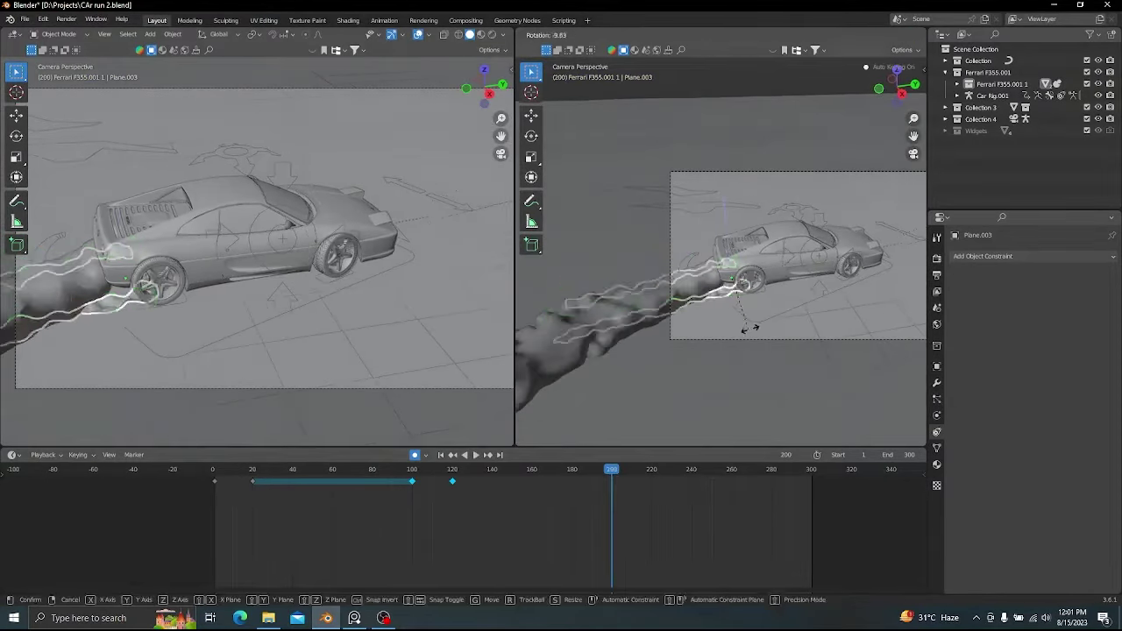
pyautogui.click(769, 321)
pyautogui.press('space')
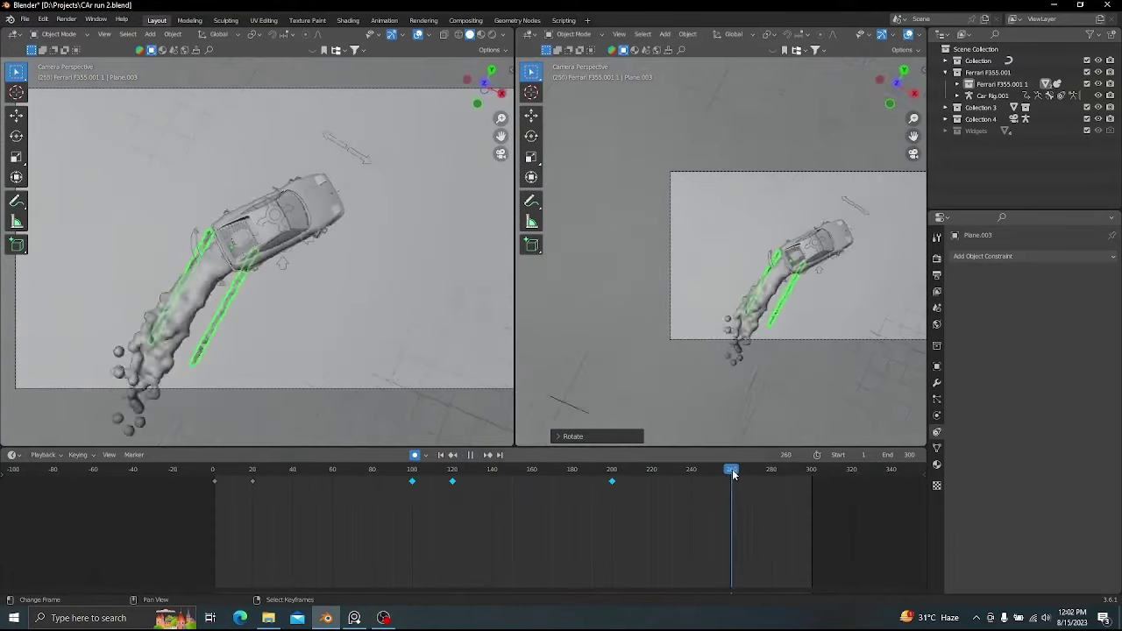
pyautogui.press('space')
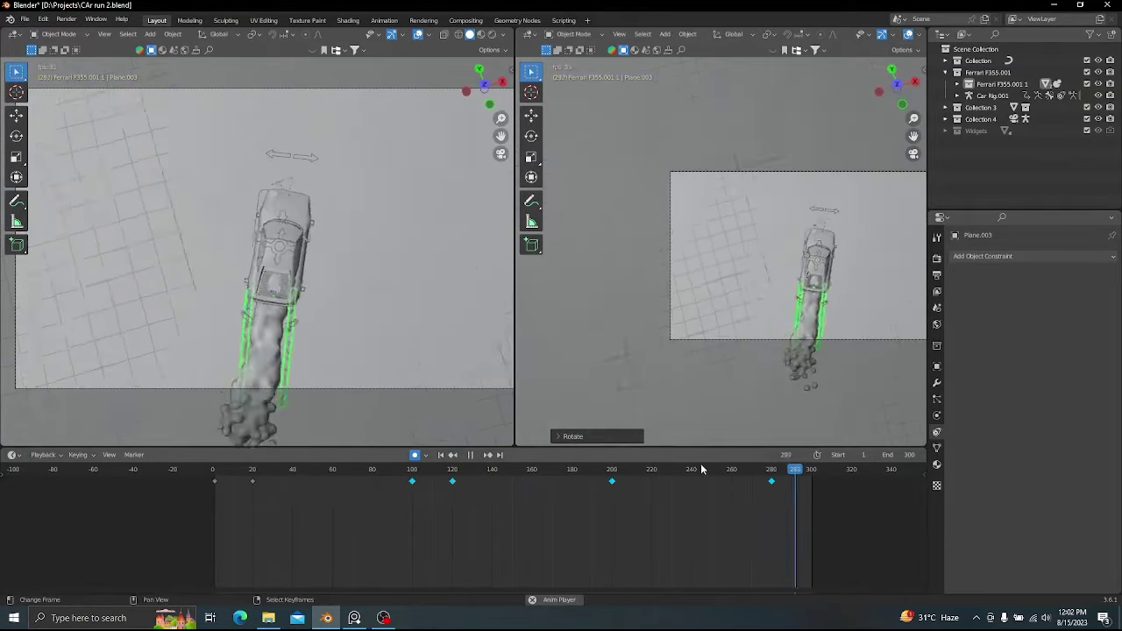
# - Deselect the tire trails and play the animation to check their rotation
pyautogui.hotkey('alt', 'a')
pyautogui.scroll(2, 787, 269)
pyautogui.keyDown('shift'); pyautogui.moveTo(837, 255); pyautogui.dragTo(715, 273, button='middle'); pyautogui.keyUp('shift')
pyautogui.scroll(-1, 714, 277)
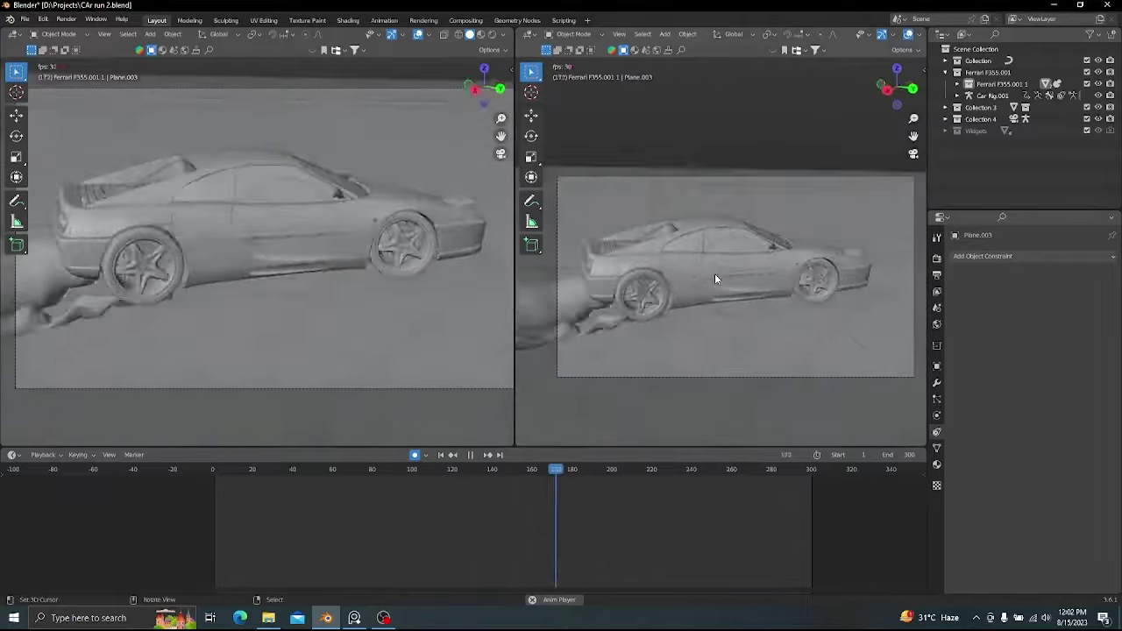
pyautogui.press('space')
# - Rotate the tire trails at frame 240 to add a keyframe aligned with the car's drift
pyautogui.click(171, 219)
pyautogui.moveTo(708, 470)
pyautogui.mouseDown()
pyautogui.moveTo(660, 469)
pyautogui.moveTo(692, 469)
pyautogui.mouseUp()
pyautogui.press('r')
pyautogui.click(743, 430)
# - Play back the tire trails' rotation animation and save the file
pyautogui.press('space')
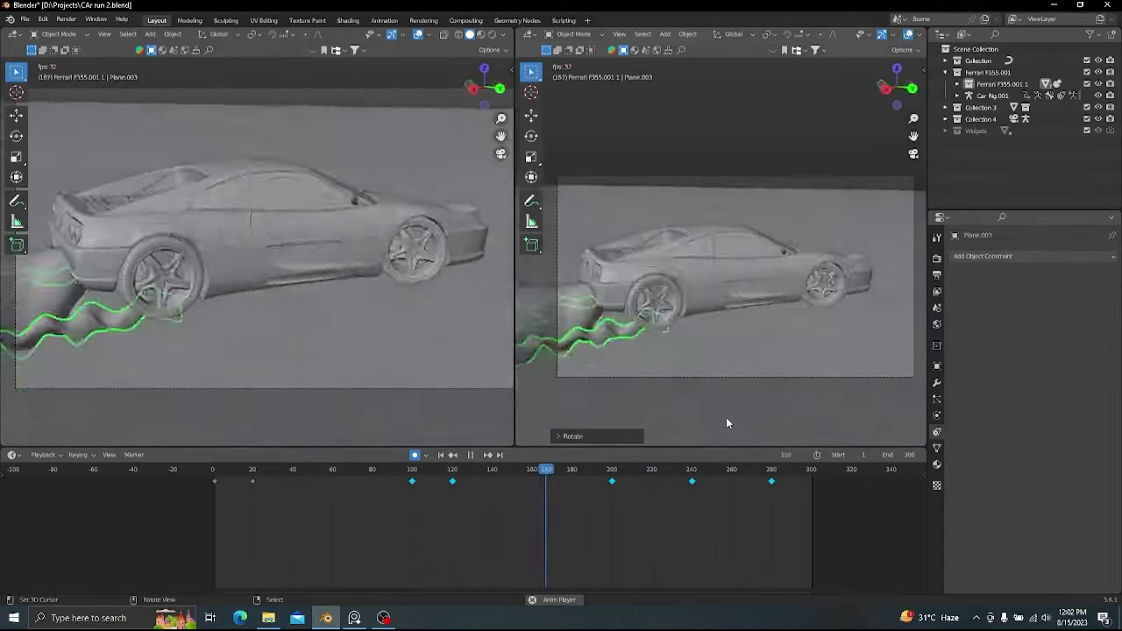
pyautogui.press('space')
pyautogui.hotkey('ctrl', 's')
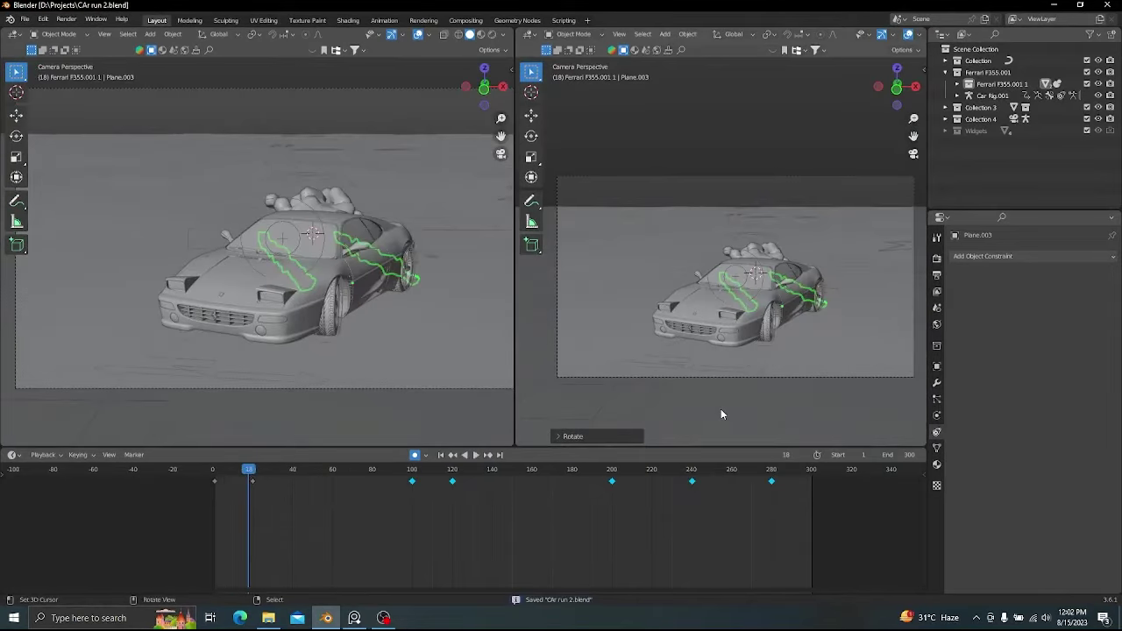
pyautogui.hotkey('ctrl', 'z')
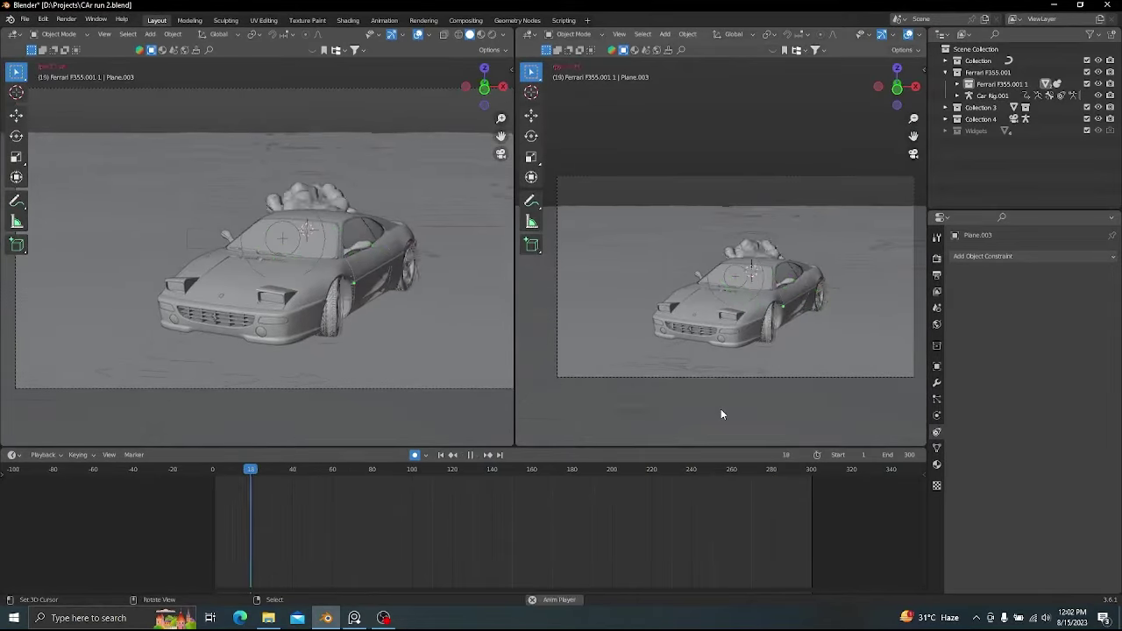
# - Stop playback and select the particle emitter plane behind the car, opening its particle settings
pyautogui.press('space')
pyautogui.scroll(3, 649, 289)
pyautogui.hotkey('alt', 'z')
pyautogui.click(621, 298)
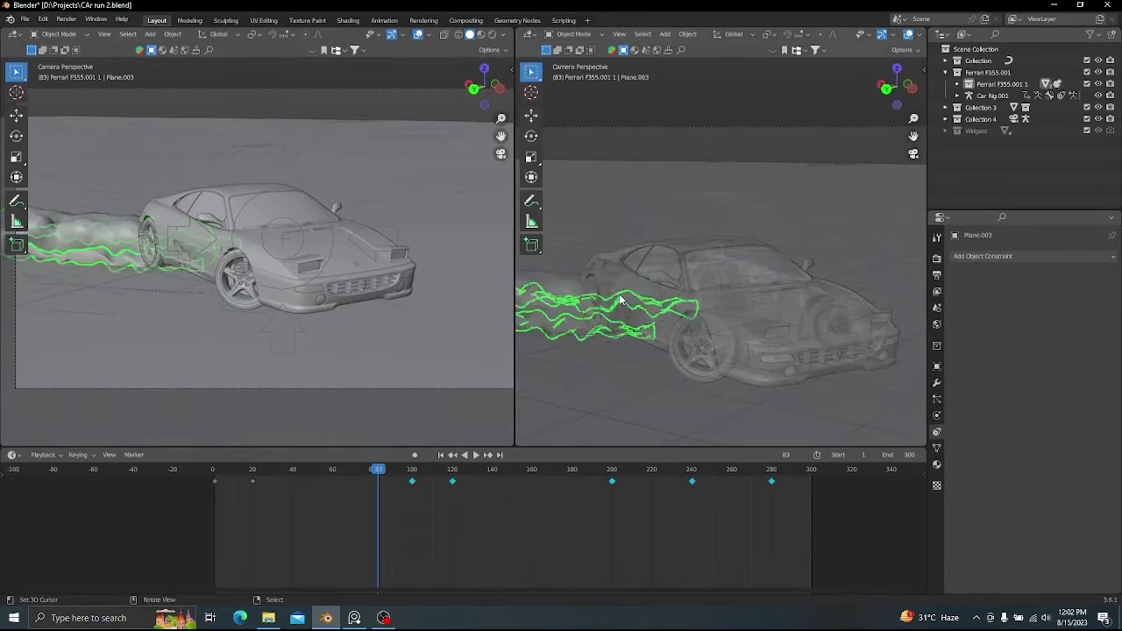
pyautogui.click(619, 298)
pyautogui.hotkey('alt', 'z')
pyautogui.moveTo(619, 298); pyautogui.dragTo(795, 299, button='middle')
pyautogui.hotkey('alt', 'z')
pyautogui.click(623, 331)
pyautogui.click(936, 399)
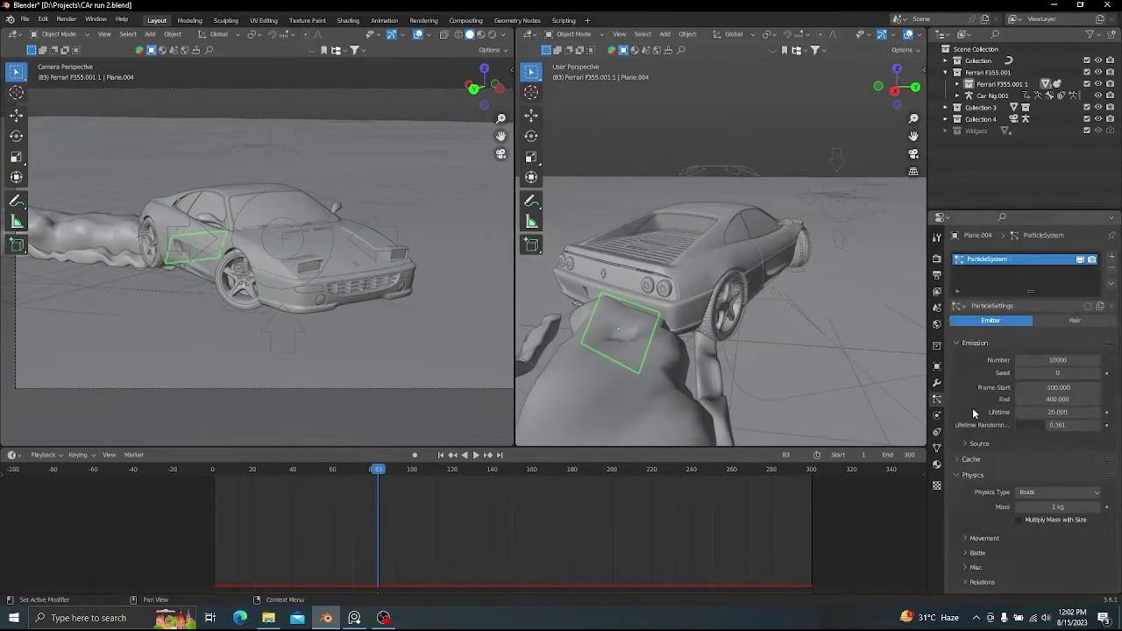
# - Set the emitter plane's particle physics type to Newtonian
pyautogui.scroll(-5, 1008, 395)
pyautogui.click(1058, 375)
pyautogui.click(1028, 389)
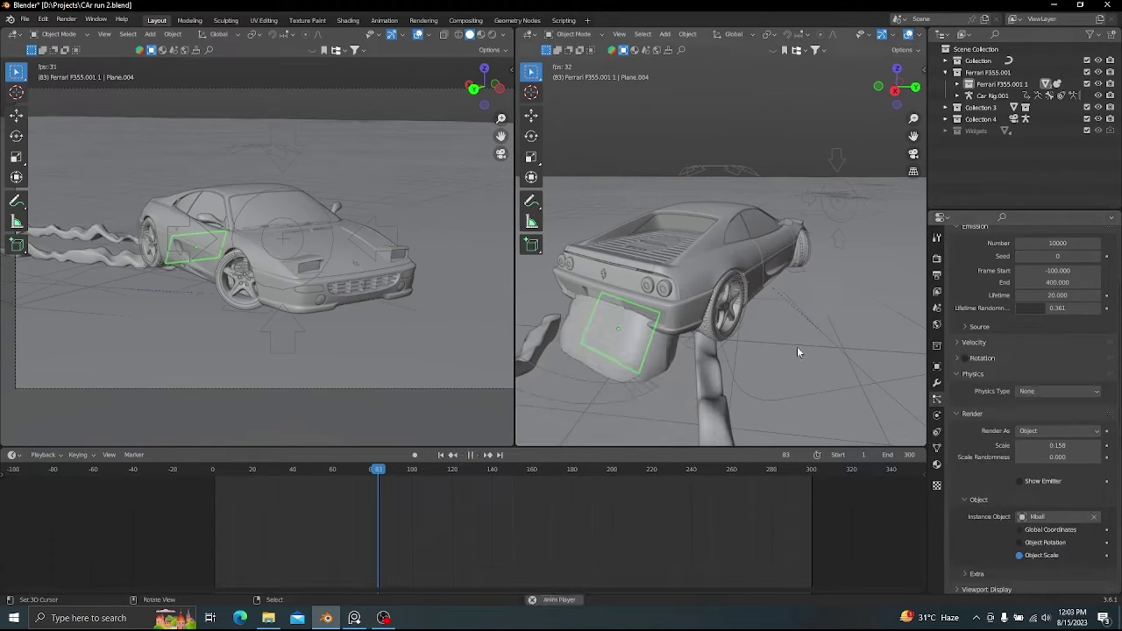
pyautogui.click(1058, 391)
# - Play back the animation from the start to check the particle trail and save the file
pyautogui.hotkey('shift', 'Left')
pyautogui.press('space')
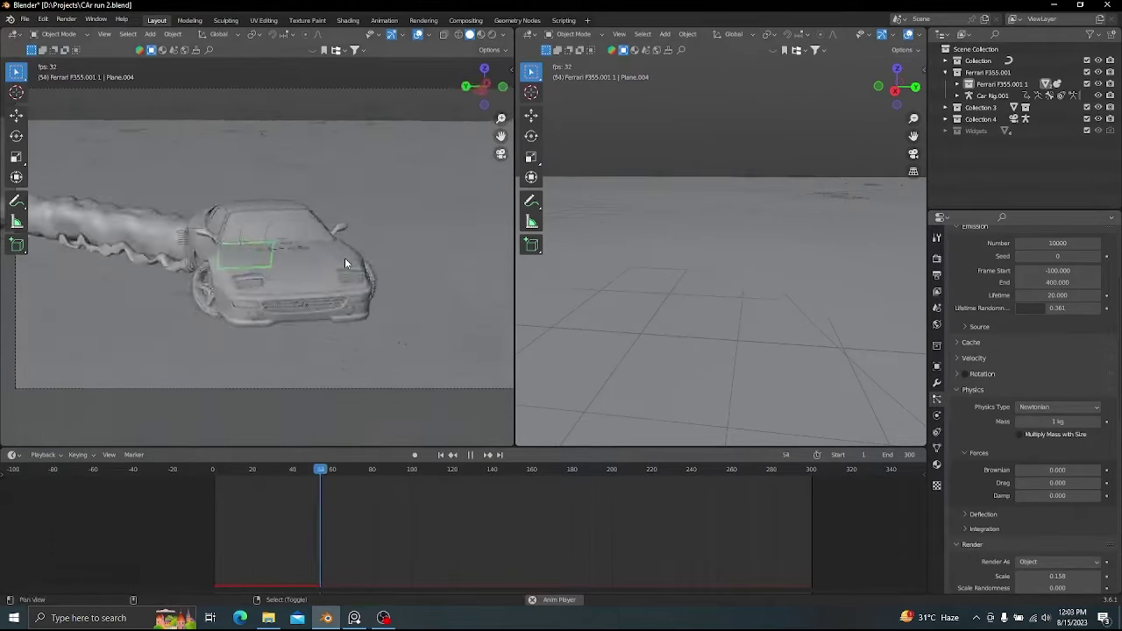
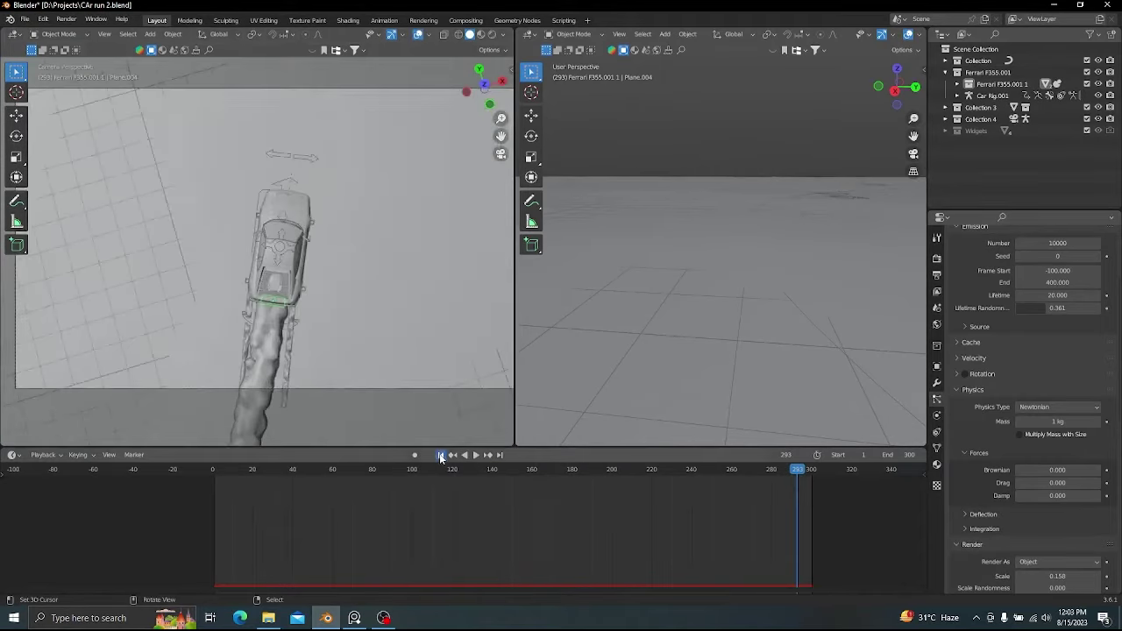
pyautogui.press('Escape')
pyautogui.hotkey('ctrl', 's')
# - Create a new collection and, with rendered shading on, add a sun light to it
pyautogui.rightClick(979, 146)
pyautogui.click(981, 127)
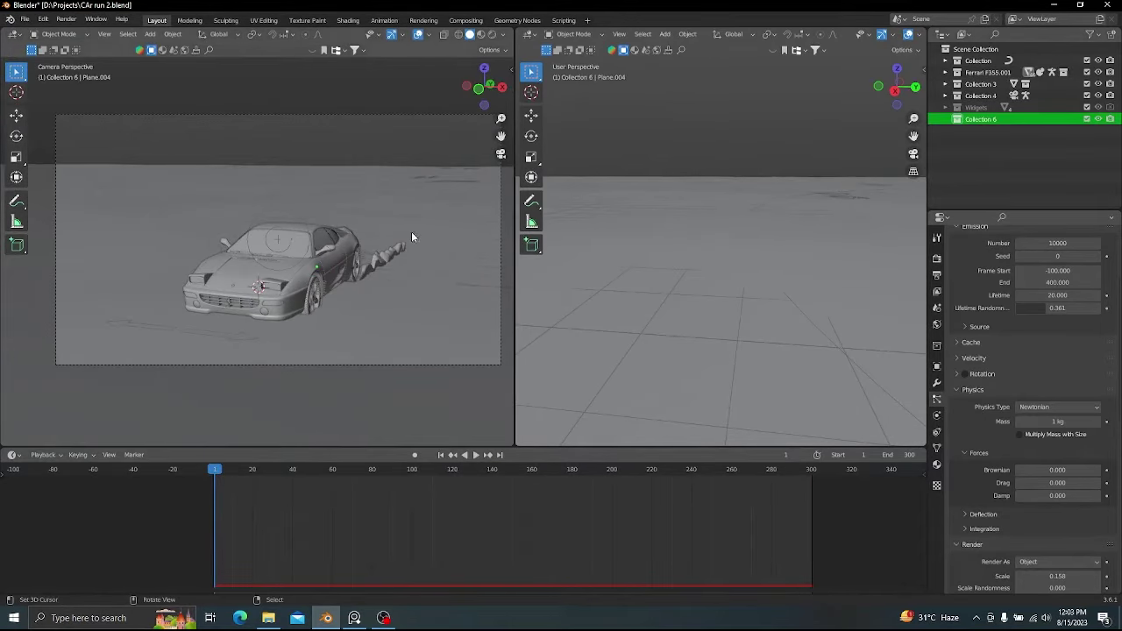
pyautogui.press('z')
pyautogui.click(410, 195)
pyautogui.moveTo(411, 195); pyautogui.dragTo(395, 233, button='middle')
pyautogui.scroll(-3, 396, 233)
pyautogui.hotkey('shift', 'a')
pyautogui.moveTo(359, 376)
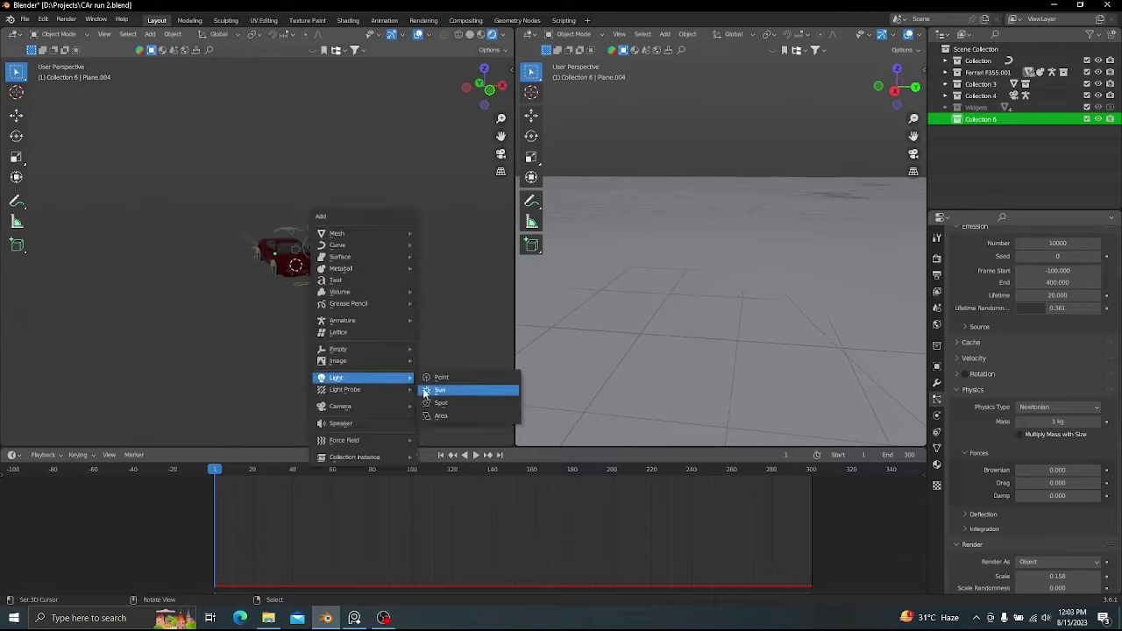
pyautogui.click(438, 390)
# - Rotate the sun light to about -40° on Y and 12° on Z and position it above the car
pyautogui.press('r')
pyautogui.press('y')
pyautogui.click(456, 167)
pyautogui.moveTo(442, 206); pyautogui.dragTo(378, 197, button='middle')
pyautogui.scroll(4, 378, 279)
pyautogui.scroll(2, 378, 279)
pyautogui.keyDown('shift'); pyautogui.moveTo(378, 278); pyautogui.dragTo(368, 232, button='middle'); pyautogui.keyUp('shift')
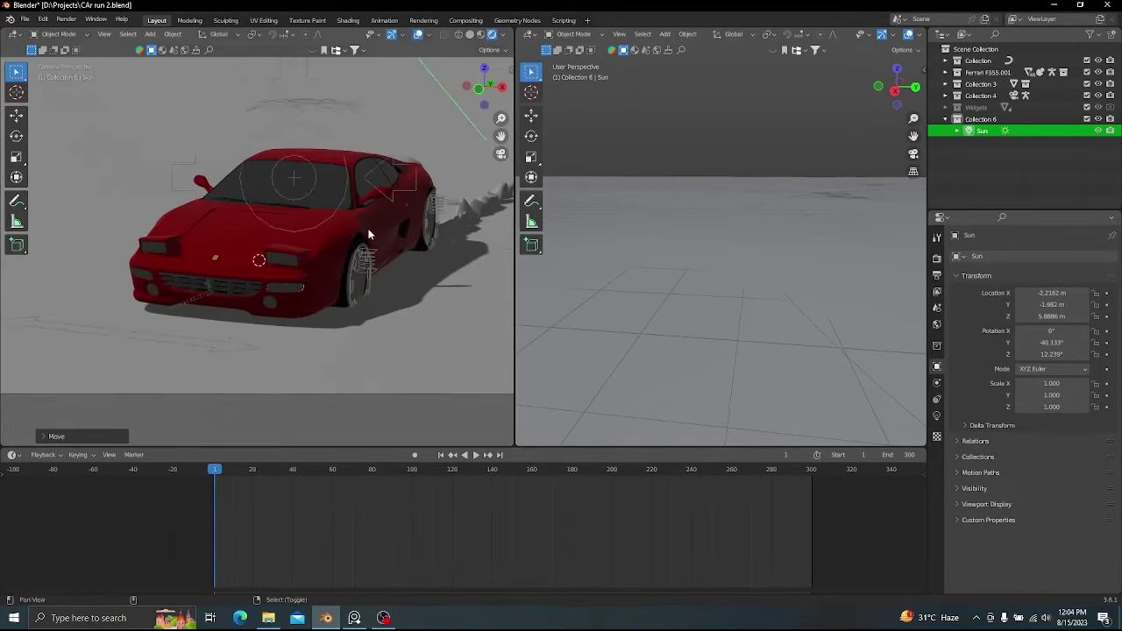
# - Select the car body, hide the viewport overlays and open its carpaint material nodes in a Shader Editor
pyautogui.click(368, 232)
pyautogui.click(418, 34)
pyautogui.click(528, 34)
pyautogui.click(561, 132)
pyautogui.moveTo(625, 119); pyautogui.dragTo(673, 293, button='middle')
pyautogui.scroll(-6, 616, 201)
pyautogui.moveTo(616, 201); pyautogui.dragTo(733, 151, button='middle')
pyautogui.moveTo(704, 205); pyautogui.dragTo(746, 170)
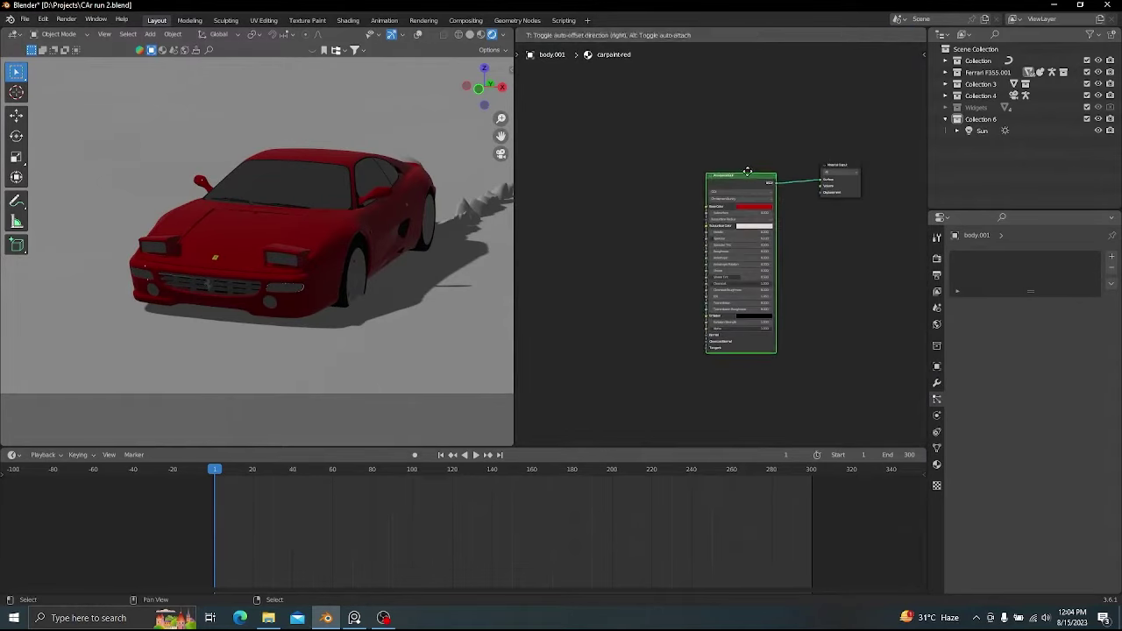
# - Switch to the reference image viewer and place the drifting white car image on top, beside the node editor
pyautogui.scroll(3, 747, 162)
pyautogui.moveTo(750, 147); pyautogui.dragTo(725, 175, button='middle')
pyautogui.hotkey('alt', 'Tab')
pyautogui.moveTo(900, 140); pyautogui.dragTo(902, 183, button='middle')
pyautogui.scroll(-2, 903, 167)
pyautogui.hotkey('ctrl', 'shift', 'a')
pyautogui.moveTo(907, 140); pyautogui.dragTo(916, 183, button='right')
# - Replace the car paint's Principled BSDF with a Diffuse BSDF node
pyautogui.click(666, 244)
pyautogui.moveTo(716, 172); pyautogui.dragTo(625, 208)
pyautogui.write('xif')
pyautogui.press('Return')
pyautogui.click(572, 200)
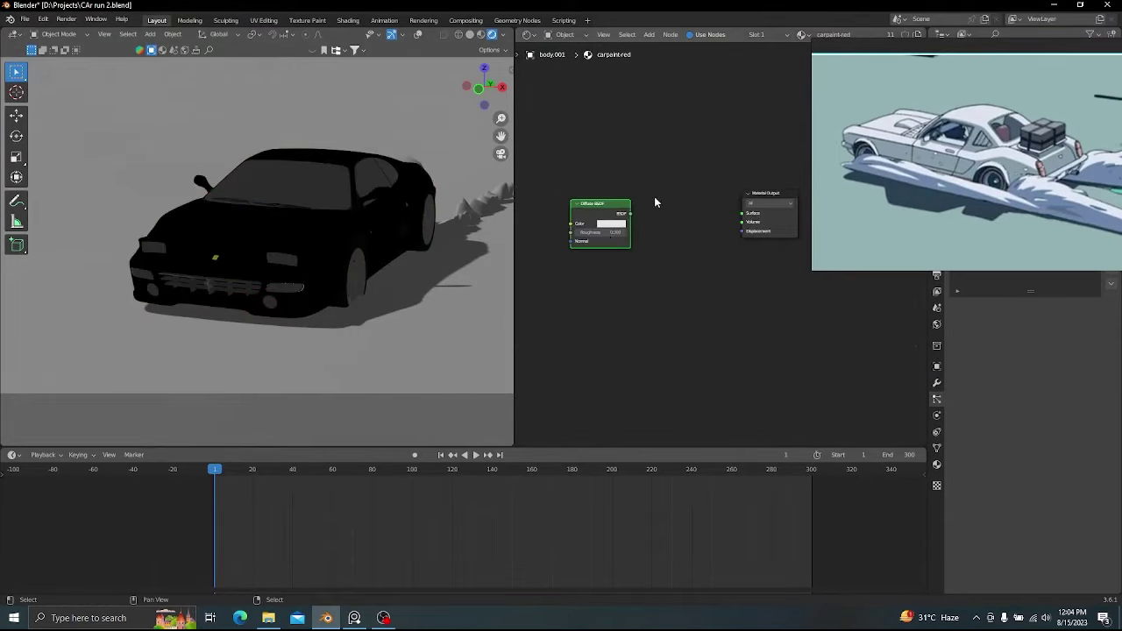
# - Add Shader to RGB and Color Ramp nodes after the Diffuse BSDF and connect the ramp to the Material Output
pyautogui.hotkey('shift', 'a')
pyautogui.write('sshader to')
pyautogui.press('Return')
pyautogui.click(645, 196)
pyautogui.keyDown('alt'); pyautogui.moveTo(610, 195); pyautogui.dragTo(651, 223, button='right'); pyautogui.keyUp('alt')
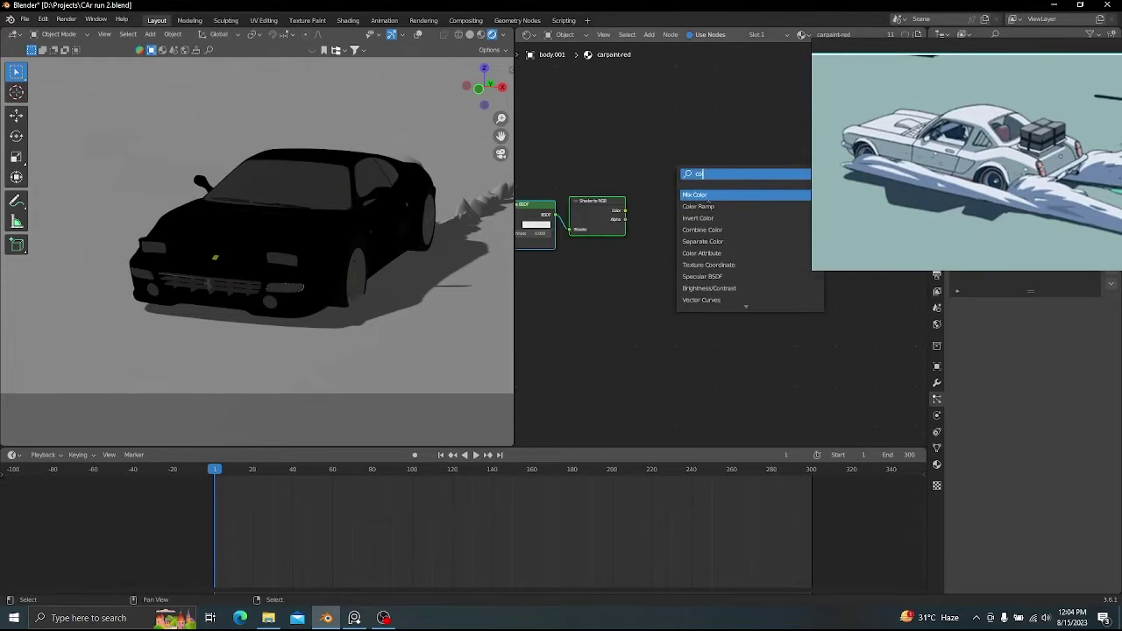
pyautogui.click(699, 206)
pyautogui.keyDown('ctrl'); pyautogui.keyDown('shift'); pyautogui.click(658, 196); pyautogui.keyUp('shift'); pyautogui.keyUp('ctrl')
pyautogui.scroll(1, 717, 245)
pyautogui.scroll(1, 380, 278)
pyautogui.scroll(1, 717, 230)
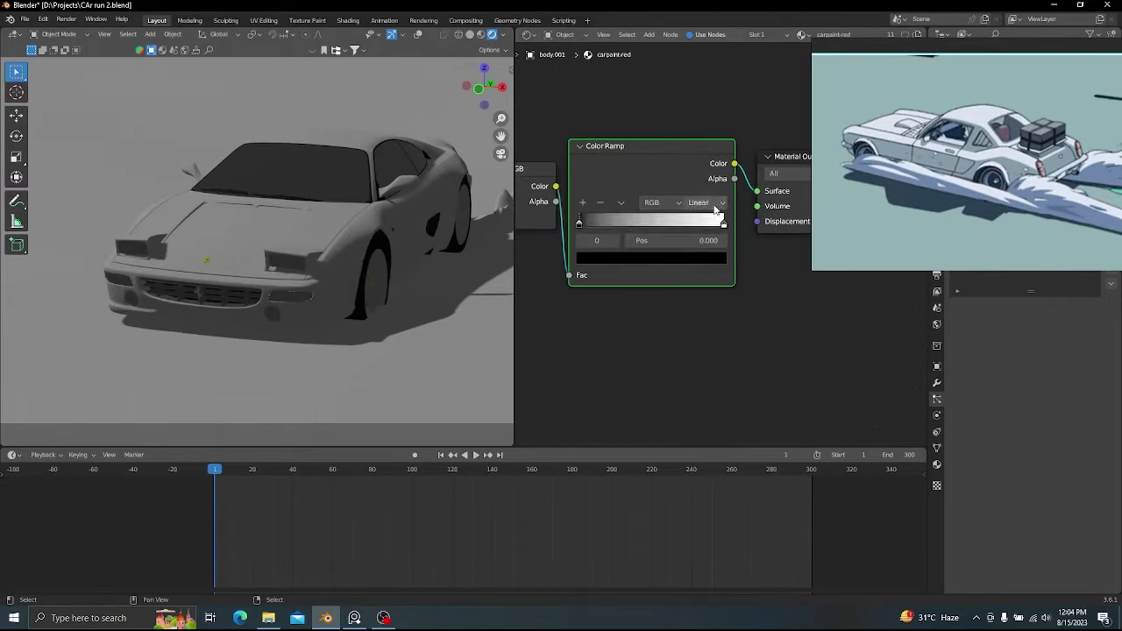
# - Set the Color Ramp to Constant interpolation and move its white stop to about 0.155
pyautogui.click(714, 205)
pyautogui.click(709, 265)
pyautogui.moveTo(950, 242); pyautogui.dragTo(951, 233, button='right')
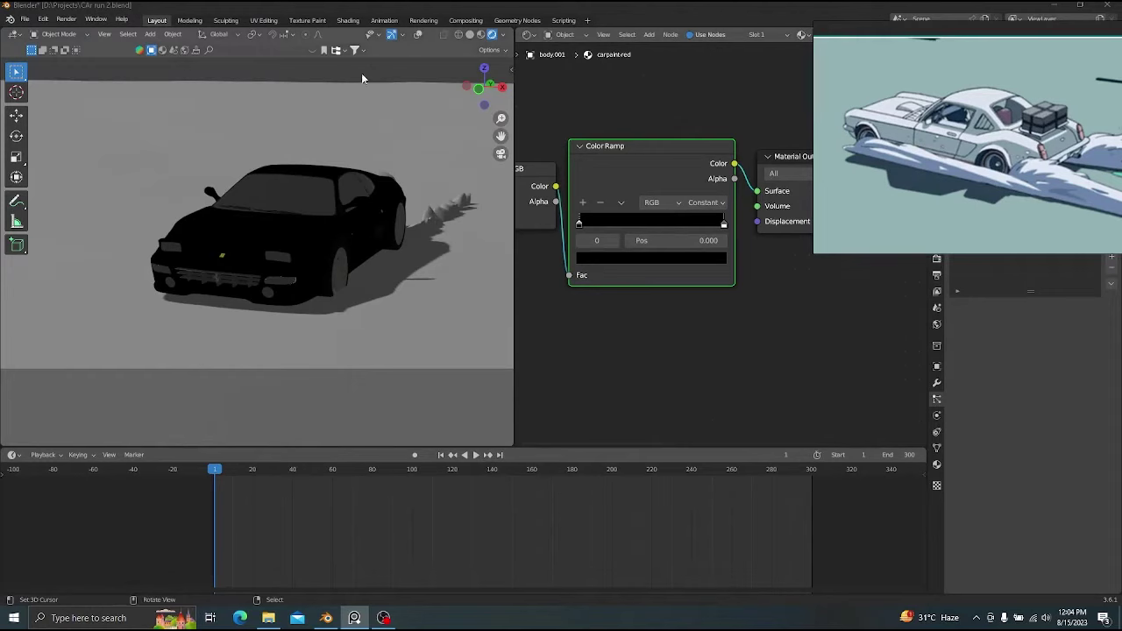
pyautogui.click(429, 137)
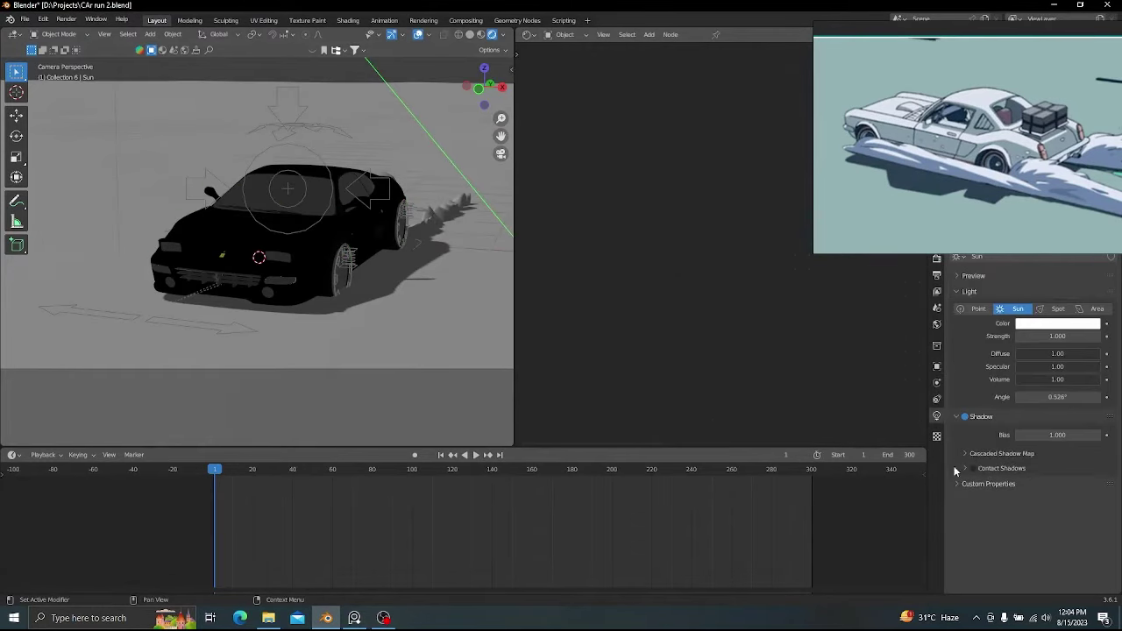
pyautogui.click(309, 250)
pyautogui.moveTo(706, 243); pyautogui.dragTo(686, 246)
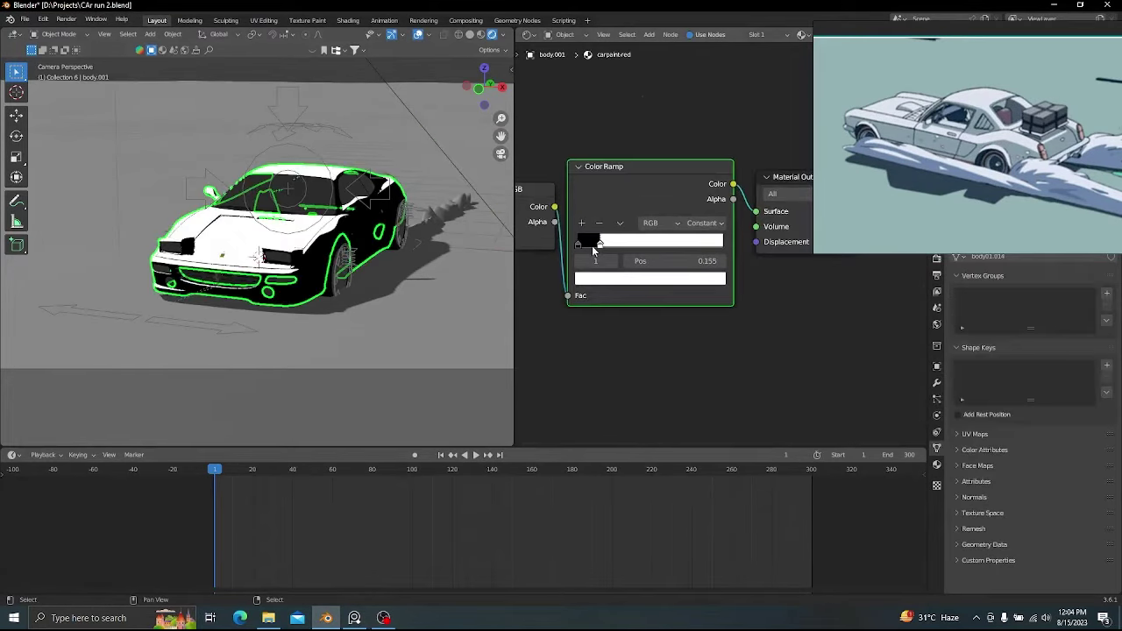
# - Fine-tune the ramp's white stop to about 0.05 and bring up the render shadow settings
pyautogui.keyDown('shift'); pyautogui.moveTo(675, 261); pyautogui.dragTo(672, 261); pyautogui.keyUp('shift')
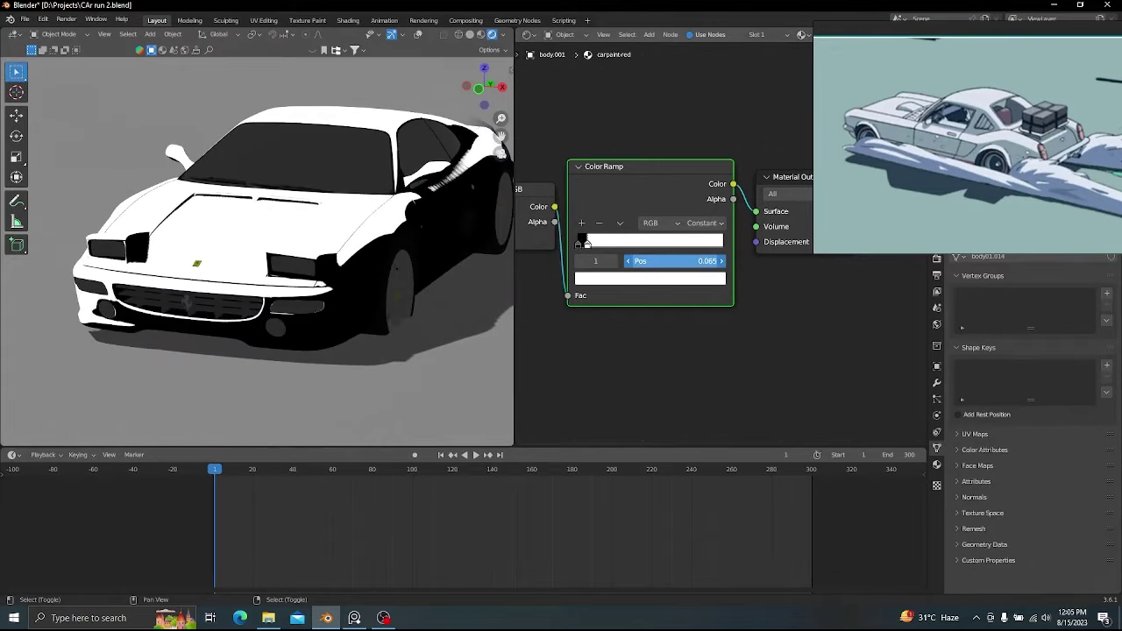
pyautogui.click(936, 260)
pyautogui.scroll(-2, 999, 487)
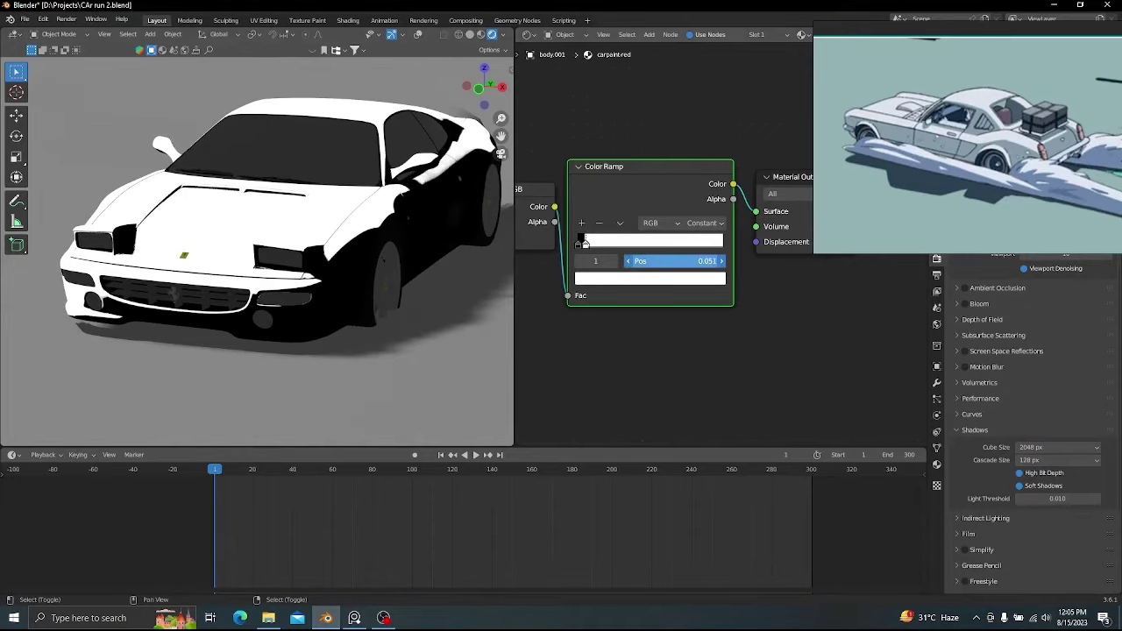
# - Reposition the Material Output node beside the Color Ramp
pyautogui.scroll(-4, 671, 261)
pyautogui.moveTo(701, 263); pyautogui.dragTo(656, 300, button='middle')
pyautogui.moveTo(781, 256); pyautogui.dragTo(709, 308)
pyautogui.press('g')
pyautogui.click(726, 306)
pyautogui.moveTo(668, 321); pyautogui.dragTo(706, 296, button='middle')
# - Pick the light body colour from the reference image and paste its hex value into the ramp's white stop
pyautogui.scroll(4, 706, 294)
pyautogui.scroll(5, 903, 123)
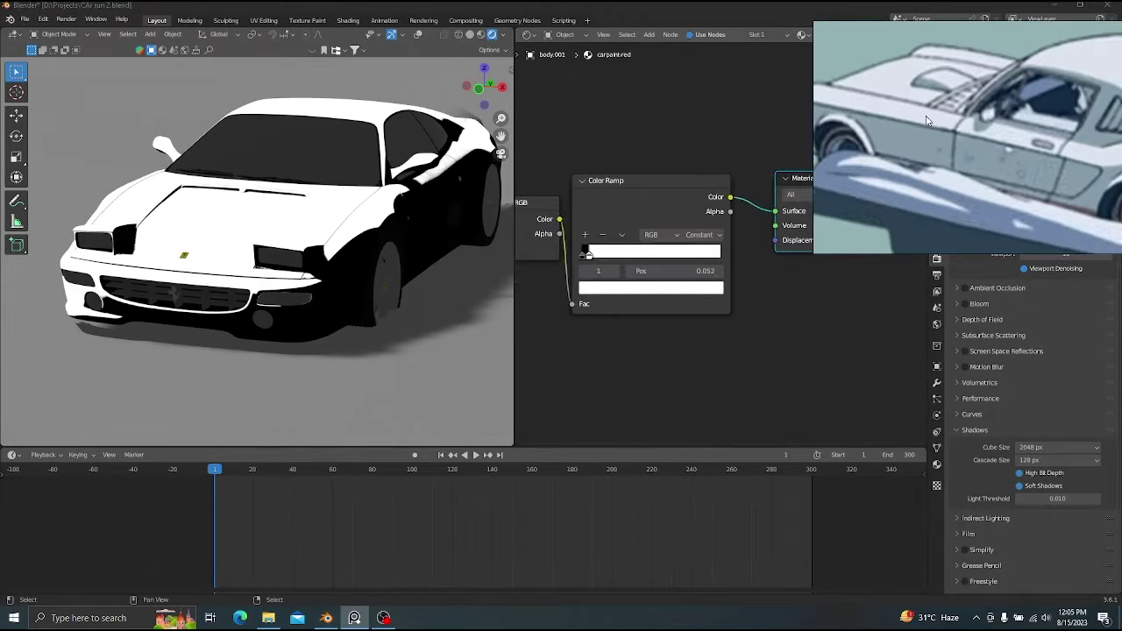
pyautogui.click(892, 111)
pyautogui.click(672, 274)
pyautogui.click(679, 200)
pyautogui.click(638, 291)
pyautogui.click(679, 208)
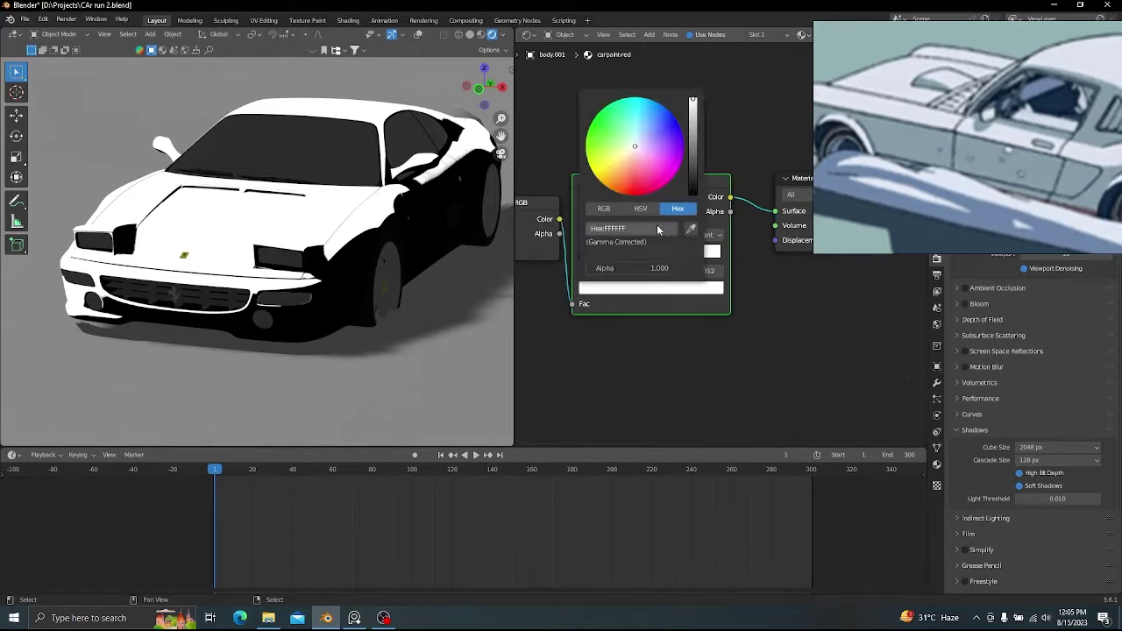
pyautogui.click(657, 228)
pyautogui.hotkey('ctrl', 'v')
pyautogui.press('Return')
# - Paste the reference image's blue-grey colour into the ramp's black stop and check the shading on the car
pyautogui.click(630, 289)
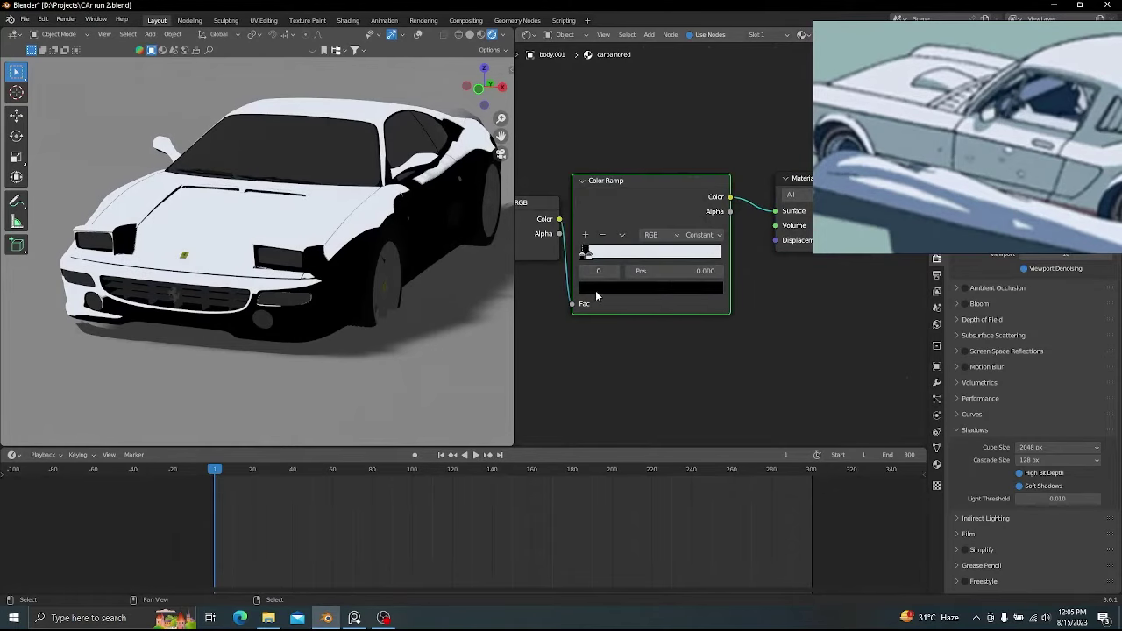
pyautogui.click(600, 290)
pyautogui.hotkey('ctrl', 'v')
pyautogui.press('KP_0')
pyautogui.scroll(4, 340, 279)
pyautogui.hotkey('shift', 'alt', 'z')
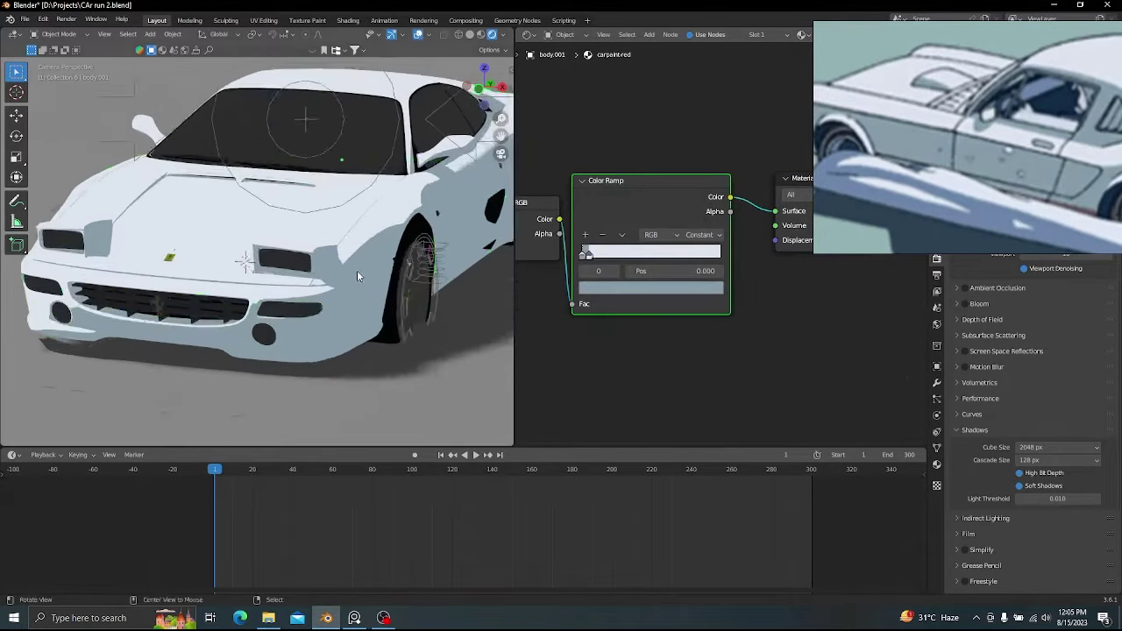
pyautogui.scroll(-3, 356, 276)
pyautogui.hotkey('shift', 'alt', 'z')
pyautogui.scroll(3, 345, 268)
pyautogui.moveTo(709, 215); pyautogui.dragTo(704, 280, button='middle')
pyautogui.scroll(-2, 703, 280)
pyautogui.hotkey('shift', 'd')
pyautogui.click(694, 149)
pyautogui.press('x')
# - Add a third stop to the car paint's Color Ramp and brighten its colour to white
pyautogui.click(599, 298)
pyautogui.scroll(2, 644, 329)
pyautogui.moveTo(656, 342); pyautogui.dragTo(708, 343)
pyautogui.scroll(-5, 420, 307)
pyautogui.scroll(5, 420, 306)
pyautogui.click(649, 361)
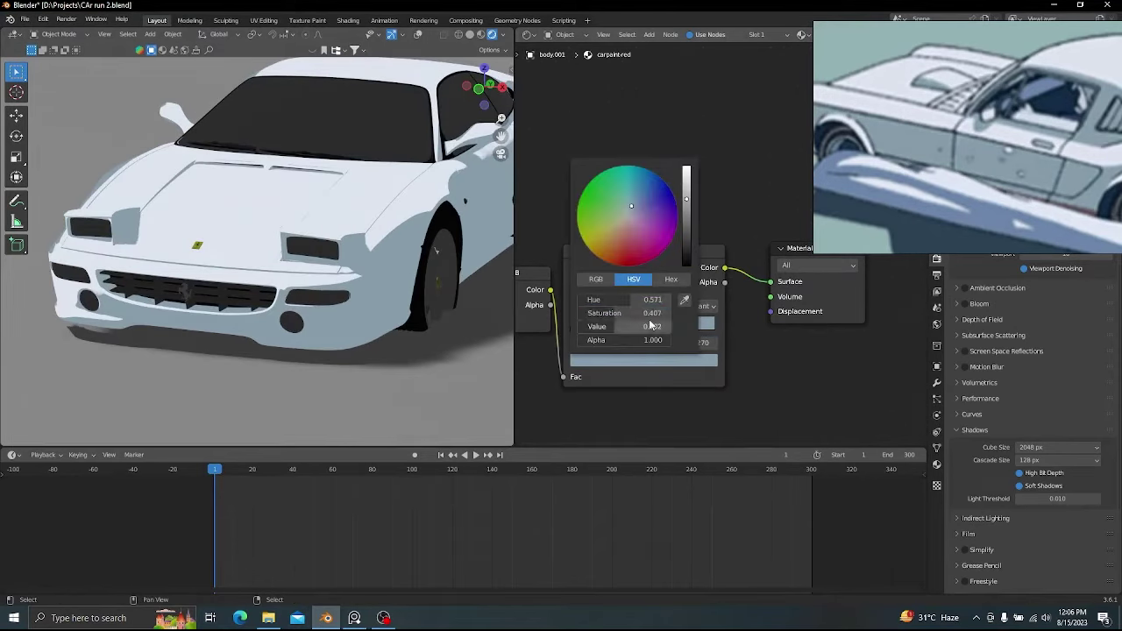
pyautogui.moveTo(597, 332); pyautogui.dragTo(658, 331)
# - Place the ramp's white highlight stop at position 0.252 and save the file
pyautogui.scroll(2, 305, 263)
pyautogui.keyDown('shift'); pyautogui.moveTo(305, 263); pyautogui.dragTo(441, 315, button='middle'); pyautogui.keyUp('shift')
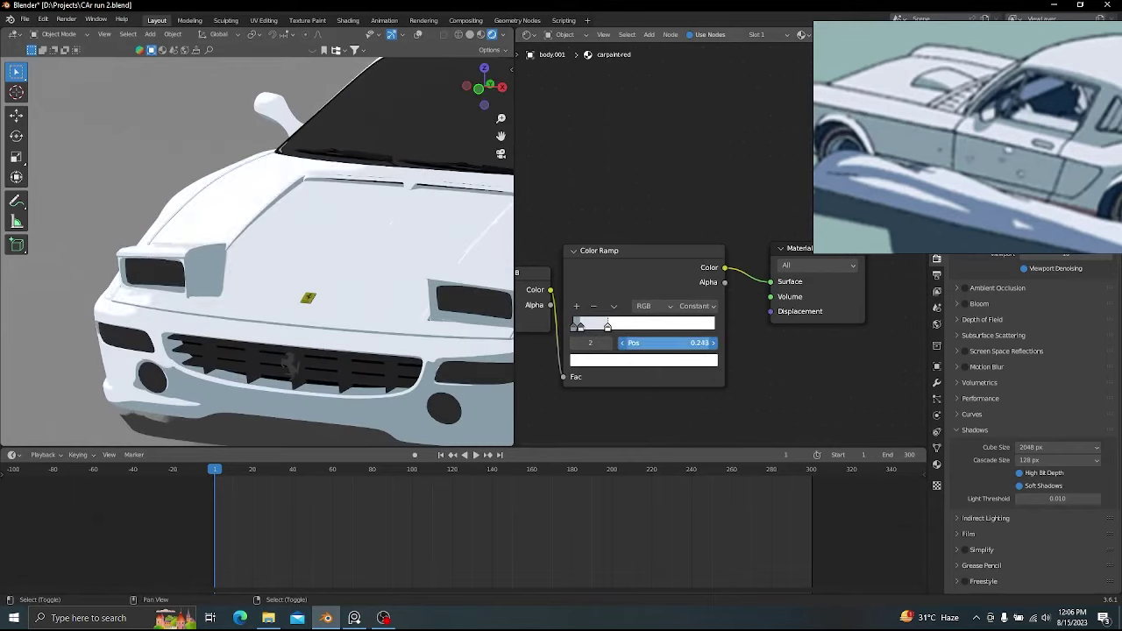
pyautogui.moveTo(705, 343); pyautogui.dragTo(707, 343)
pyautogui.scroll(-5, 343, 238)
pyautogui.keyDown('shift'); pyautogui.moveTo(343, 238); pyautogui.dragTo(279, 197, button='middle'); pyautogui.keyUp('shift')
pyautogui.scroll(3, 310, 222)
pyautogui.scroll(-2, 246, 227)
pyautogui.hotkey('ctrl', 's')
# - Add a Layer Weight node and a Fresnel node above the Shader to RGB node
pyautogui.scroll(-4, 657, 295)
pyautogui.moveTo(656, 296); pyautogui.dragTo(696, 362, button='middle')
pyautogui.hotkey('shift', 'a')
pyautogui.write('s')
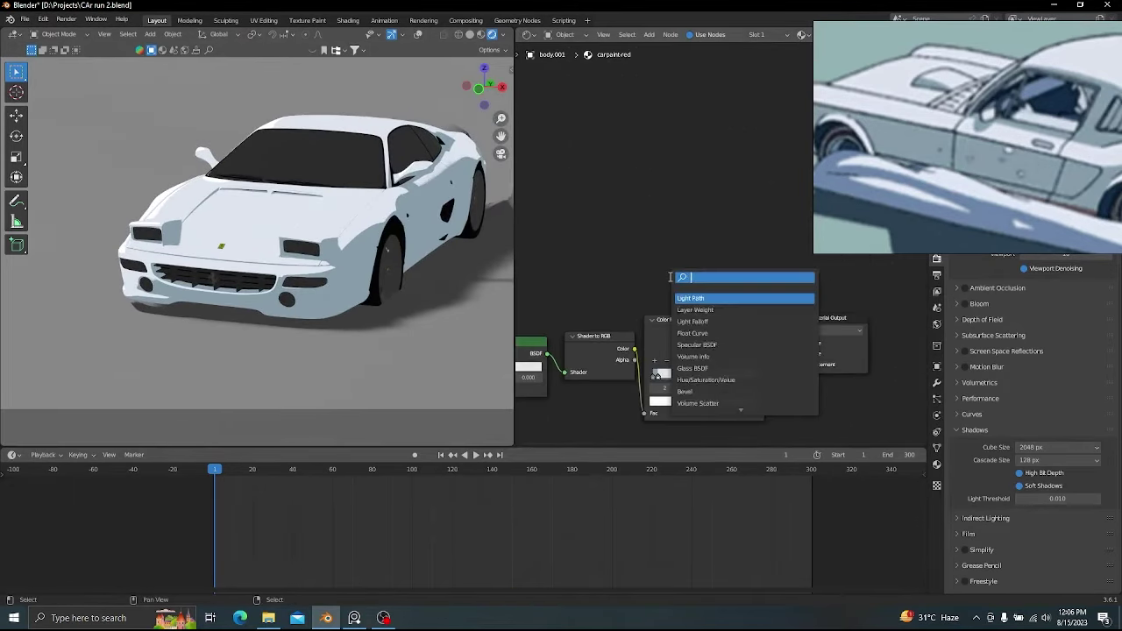
pyautogui.write('la')
pyautogui.press('Return')
pyautogui.click(597, 293)
pyautogui.hotkey('shift', 'a')
pyautogui.write('sfre')
pyautogui.press('Return')
pyautogui.click(621, 281)
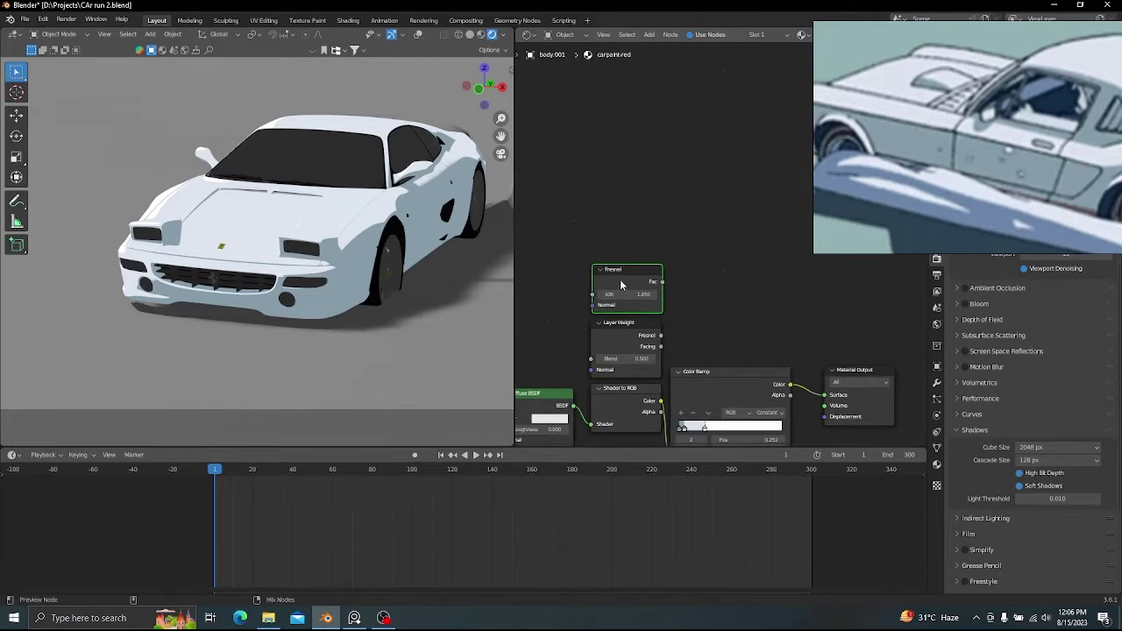
# - Preview the Fresnel node on the car body and set its IOR to 1.030
pyautogui.keyDown('ctrl'); pyautogui.keyDown('shift'); pyautogui.click(620, 279); pyautogui.keyUp('shift'); pyautogui.keyUp('ctrl')
pyautogui.scroll(1, 624, 290)
pyautogui.moveTo(624, 302); pyautogui.dragTo(589, 301)
# - Insert a Constant Color Ramp with its white stop at about 0.33 after the Fresnel node, and reset the Fresnel values
pyautogui.hotkey('shift', 'a')
pyautogui.write('sc')
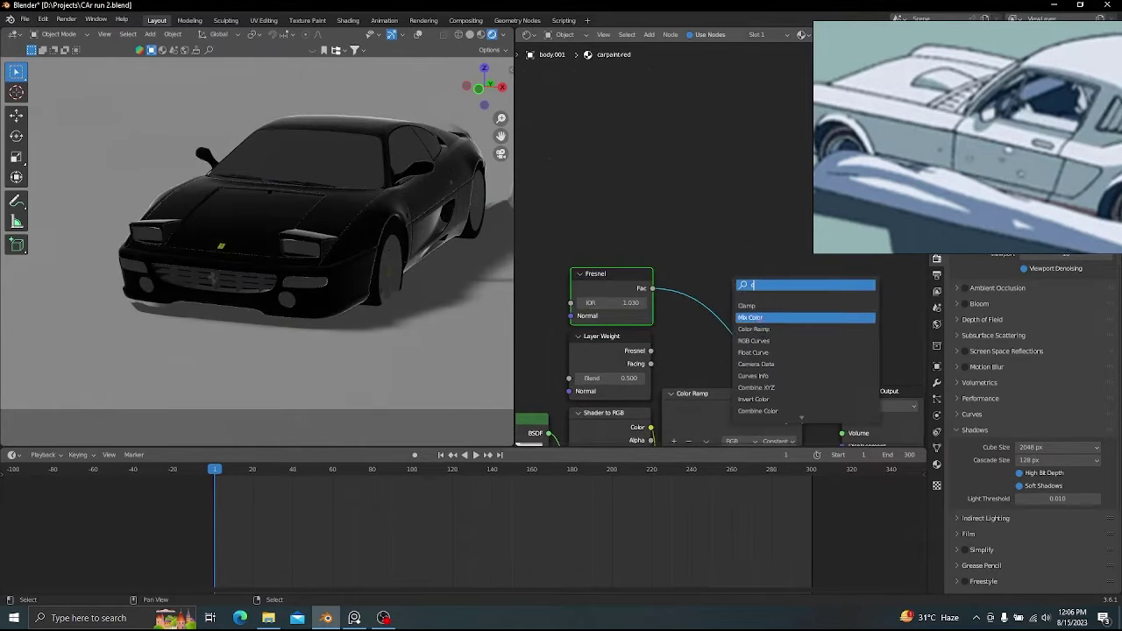
pyautogui.write('r')
pyautogui.press('Return')
pyautogui.click(715, 303)
pyautogui.moveTo(831, 309)
pyautogui.mouseDown()
pyautogui.moveTo(768, 307)
pyautogui.moveTo(833, 309)
pyautogui.mouseUp()
pyautogui.click(816, 290)
pyautogui.click(812, 373)
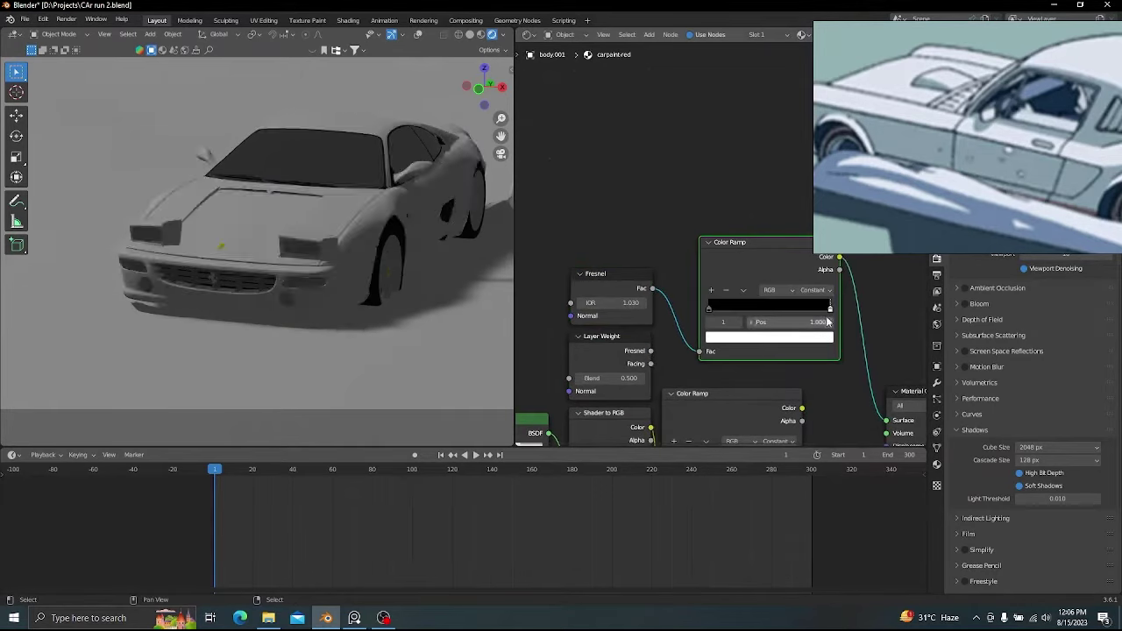
pyautogui.press('BackSpace')
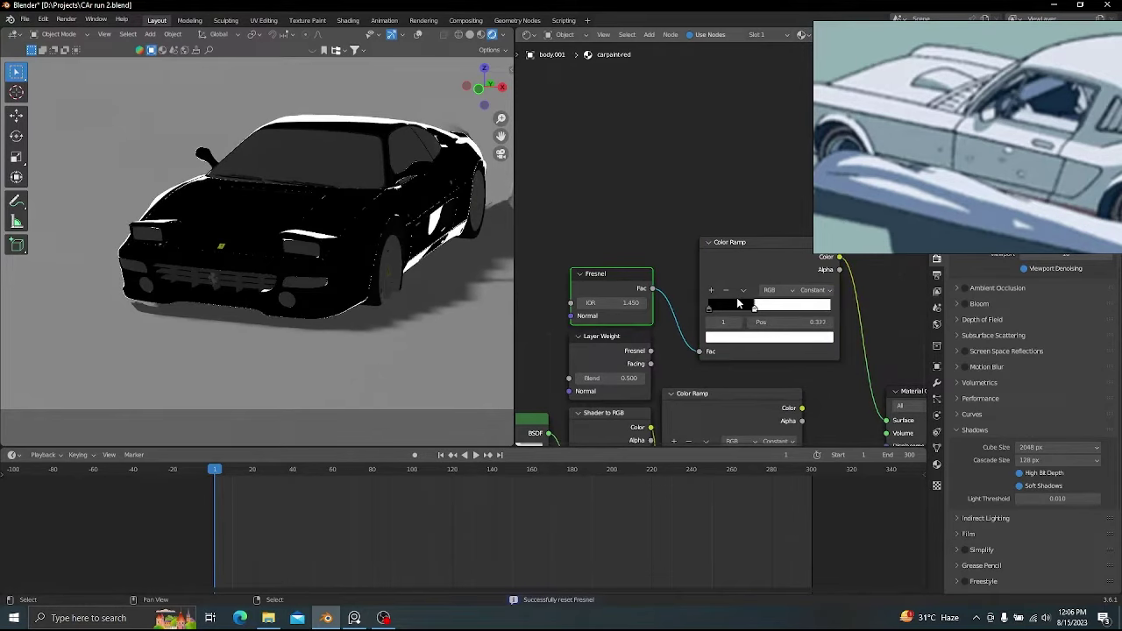
# - Rearrange the material nodes to separate the Fresnel chain from the Diffuse shading chain
pyautogui.scroll(-5, 666, 306)
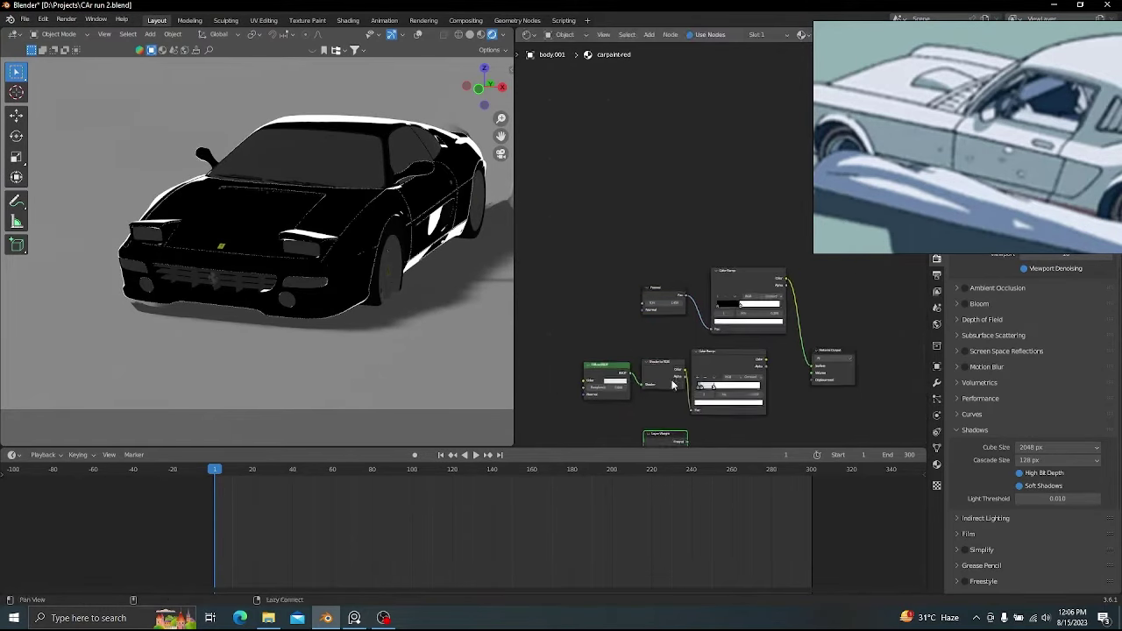
pyautogui.moveTo(601, 322); pyautogui.dragTo(724, 318)
pyautogui.press('g')
pyautogui.click(704, 348)
pyautogui.scroll(2, 704, 348)
pyautogui.moveTo(620, 214); pyautogui.dragTo(856, 317)
# - Place a duplicate of the diffuse Color Ramp above the original, preview it on the car and reset its stops
pyautogui.press('g')
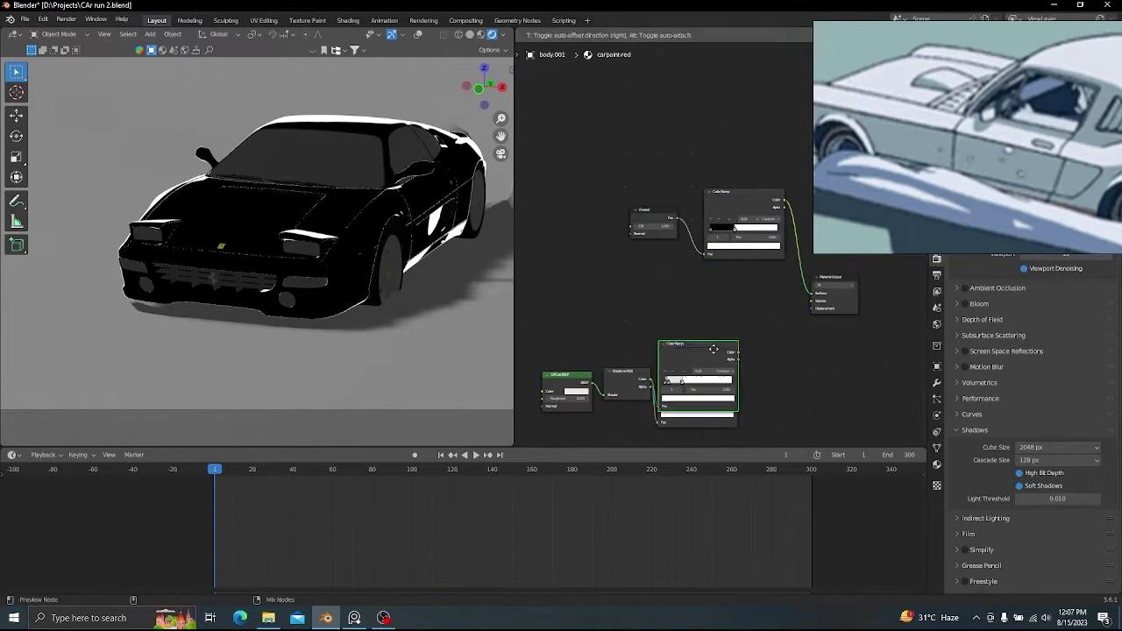
pyautogui.click(713, 285)
pyautogui.keyDown('ctrl'); pyautogui.keyDown('shift'); pyautogui.click(704, 290); pyautogui.keyUp('shift'); pyautogui.keyUp('ctrl')
pyautogui.scroll(5, 704, 289)
pyautogui.press('BackSpace')
# - Set the duplicated Color Ramp to Constant interpolation and move its white stop close to the black one
pyautogui.click(733, 306)
pyautogui.click(746, 365)
pyautogui.moveTo(746, 322); pyautogui.dragTo(676, 323)
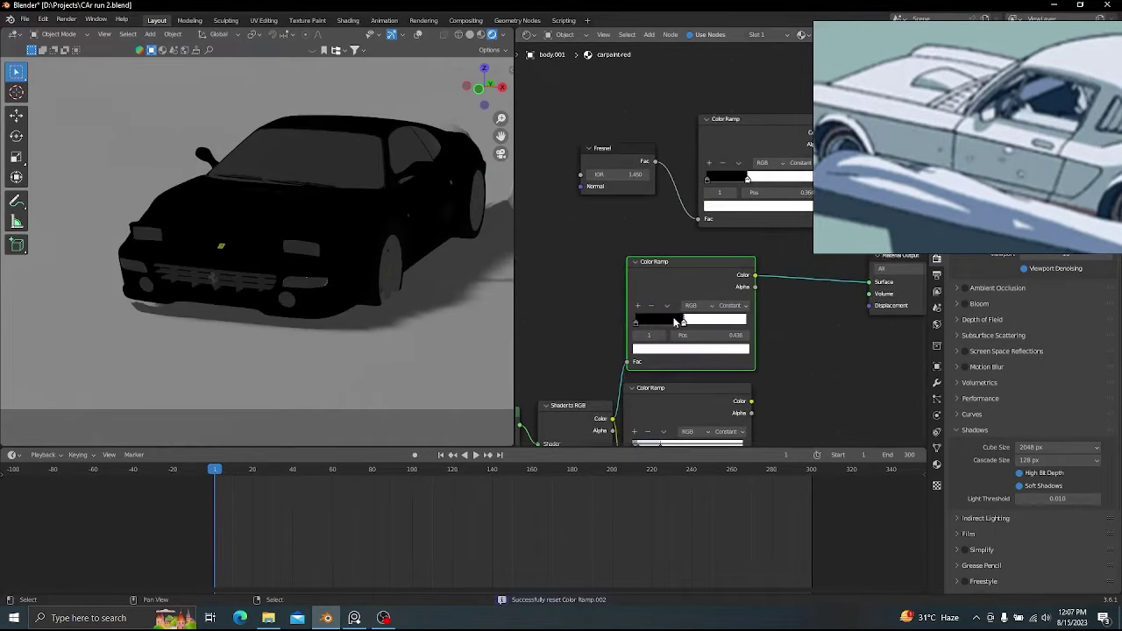
pyautogui.scroll(-2, 578, 205)
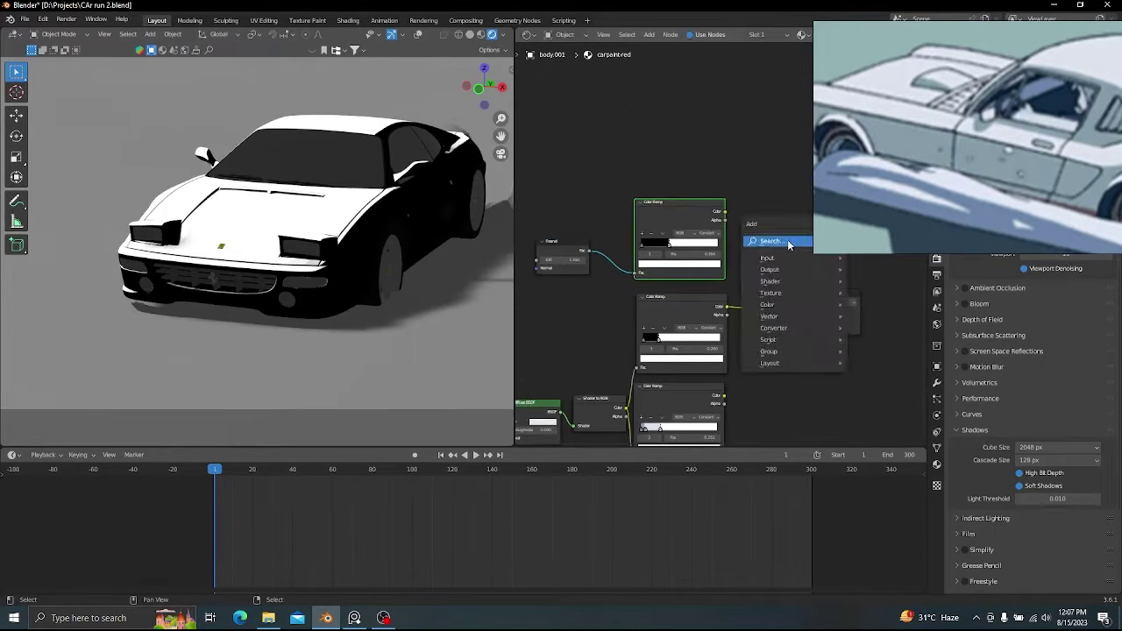
# - Add a Mix Color node with the diffuse mask ramp as Factor, black as A and the Fresnel ramp as B
pyautogui.click(788, 246)
pyautogui.click(800, 283)
pyautogui.click(794, 313)
pyautogui.scroll(2, 795, 316)
pyautogui.moveTo(759, 334); pyautogui.dragTo(768, 336)
pyautogui.moveTo(725, 206); pyautogui.dragTo(768, 356)
pyautogui.click(812, 357)
pyautogui.click(866, 291)
pyautogui.scroll(-1, 269, 193)
pyautogui.click(810, 347)
pyautogui.click(875, 286)
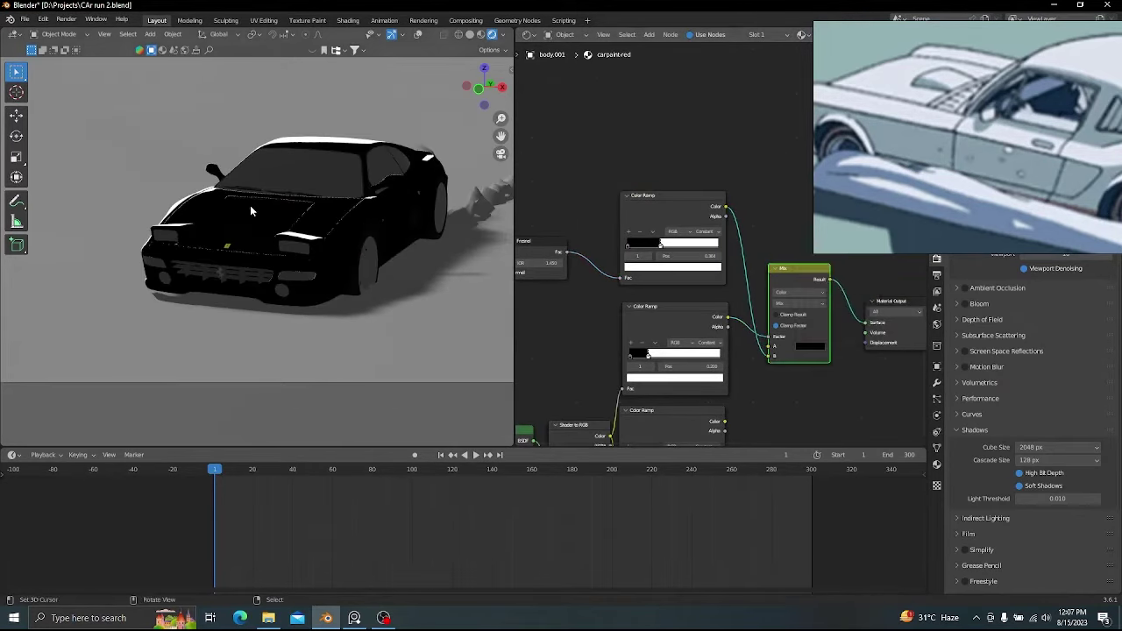
# - Preview the body color ramp on the car and insert a duplicate of the Mix node between it and the material output
pyautogui.scroll(-2, 692, 351)
pyautogui.keyDown('ctrl'); pyautogui.keyDown('shift'); pyautogui.click(685, 361); pyautogui.keyUp('shift'); pyautogui.keyUp('ctrl')
pyautogui.moveTo(756, 349); pyautogui.dragTo(684, 334, button='middle')
pyautogui.click(694, 246)
pyautogui.hotkey('shift', 'd')
pyautogui.click(691, 351)
pyautogui.scroll(1, 690, 377)
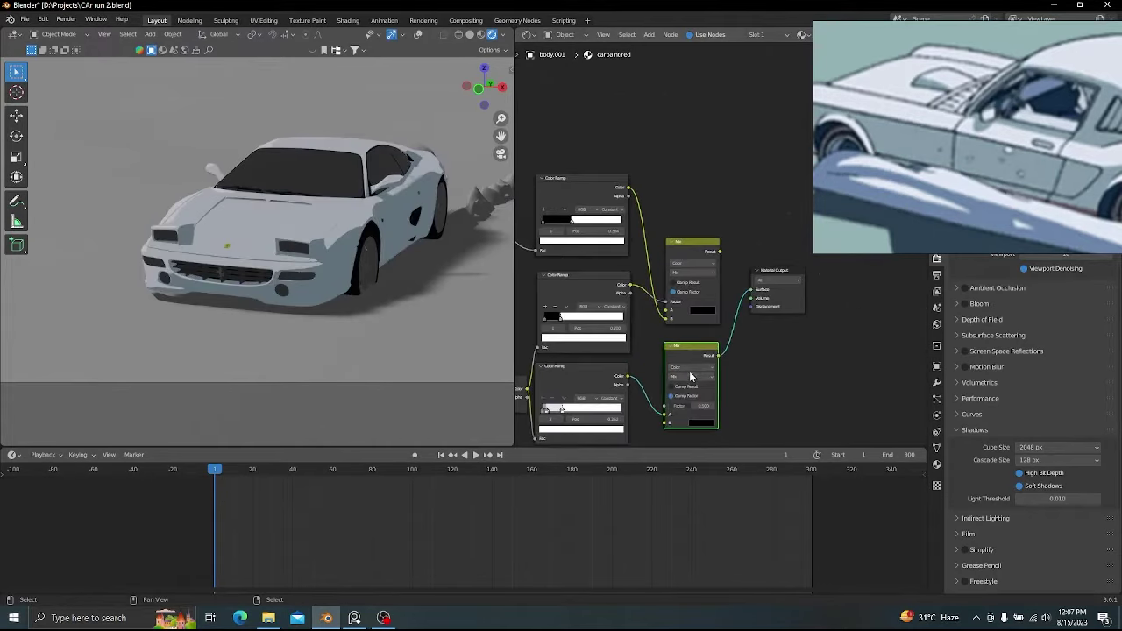
# - Set the duplicated Mix node to Add blending, link the first Mix result to its B input and set its Factor to 1.000
pyautogui.click(690, 377)
pyautogui.click(689, 480)
pyautogui.moveTo(719, 251); pyautogui.dragTo(664, 423)
pyautogui.click(775, 292)
pyautogui.press('g')
pyautogui.moveTo(761, 336); pyautogui.dragTo(774, 322)
pyautogui.scroll(3, 395, 280)
pyautogui.scroll(5, 689, 356)
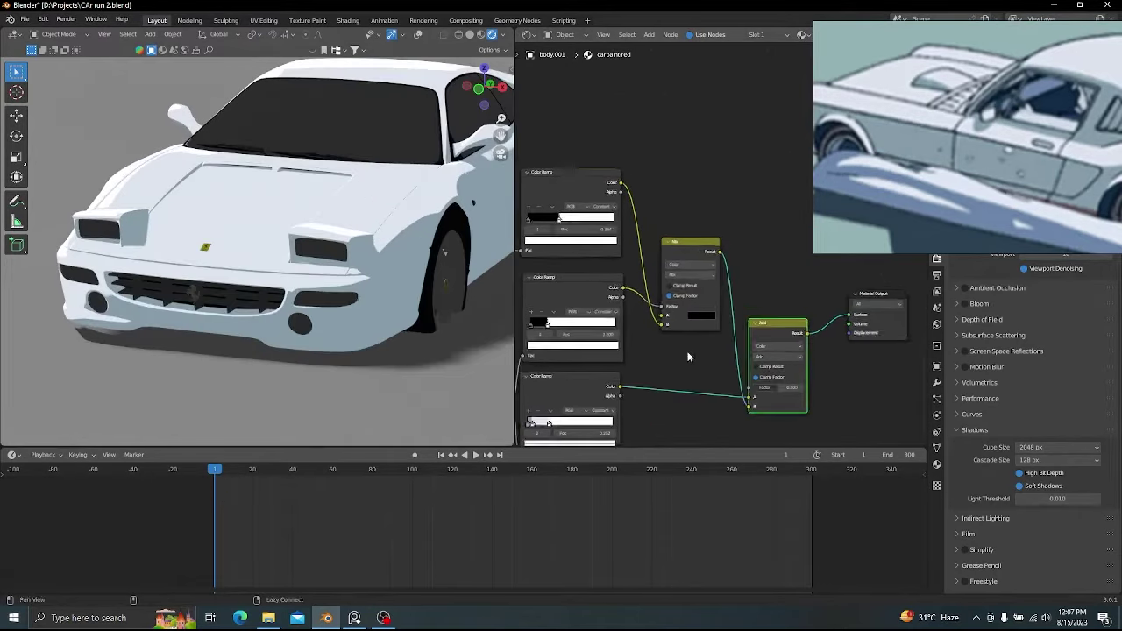
pyautogui.moveTo(689, 356); pyautogui.dragTo(610, 310, button='middle')
pyautogui.moveTo(738, 340); pyautogui.dragTo(769, 340)
pyautogui.scroll(-2, 444, 253)
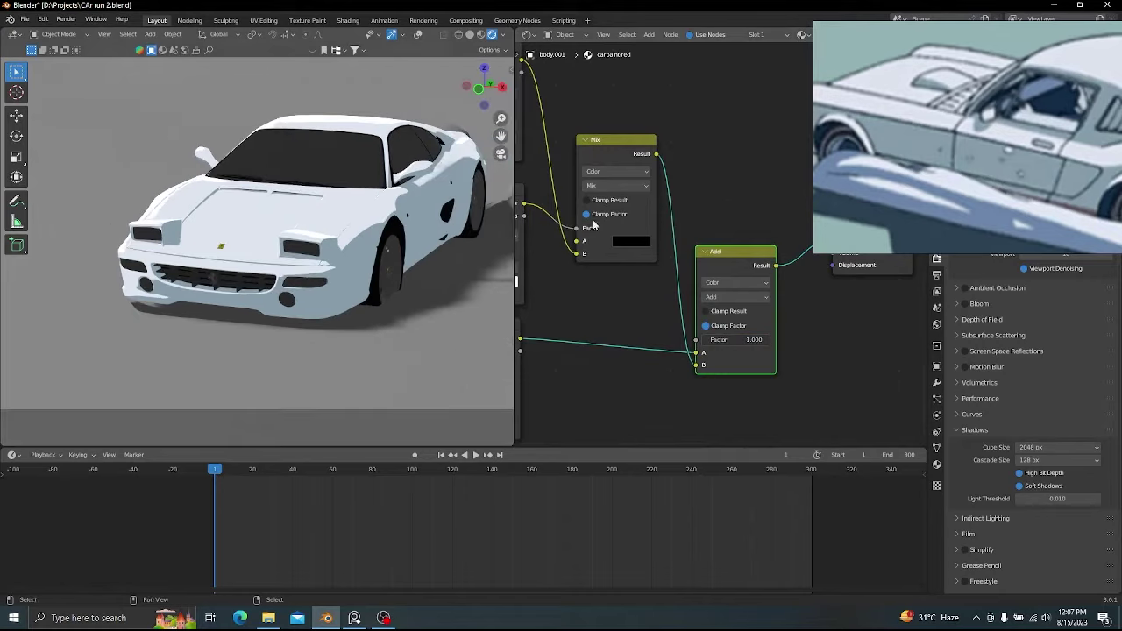
# - Try a Layer Weight node below the ramps, preview its Fresnel output on the car and add a Color Ramp after it
pyautogui.scroll(-5, 593, 225)
pyautogui.moveTo(536, 421); pyautogui.dragTo(605, 323, button='middle')
pyautogui.moveTo(568, 325); pyautogui.dragTo(584, 318)
pyautogui.keyDown('ctrl'); pyautogui.keyDown('shift'); pyautogui.click(583, 318); pyautogui.keyUp('shift'); pyautogui.keyUp('ctrl')
pyautogui.hotkey('shift', 'a')
pyautogui.click(661, 303)
pyautogui.write('col')
pyautogui.press('Return')
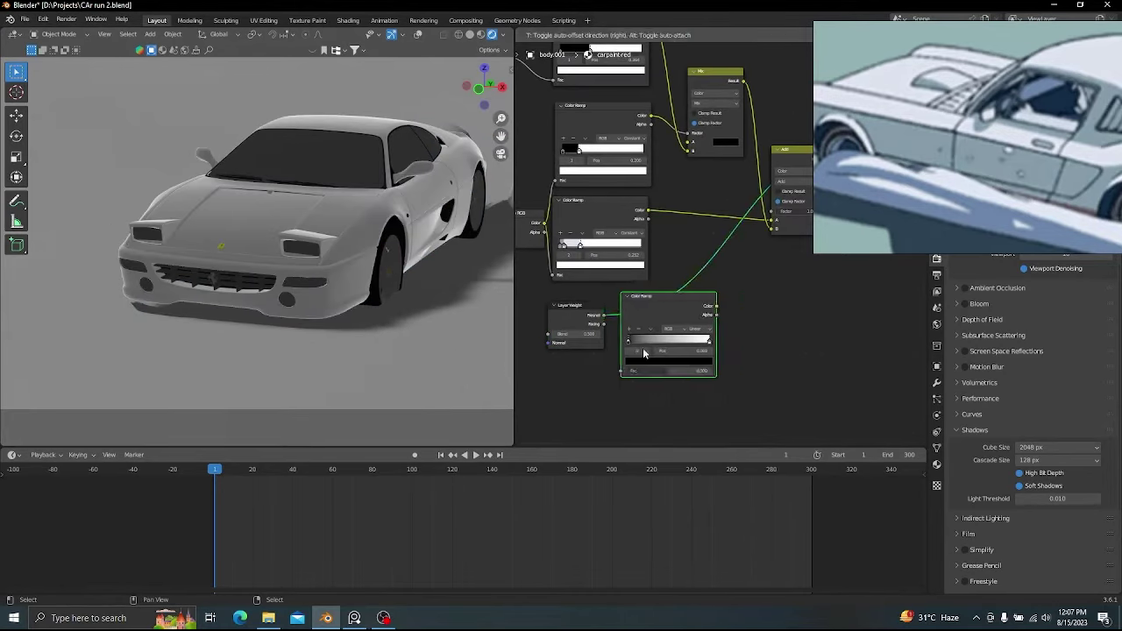
# - Try feeding the Layer Weight's Facing output into the new Constant Color Ramp and shift its white stop farther from the black one
pyautogui.click(713, 371)
pyautogui.scroll(1, 675, 357)
pyautogui.moveTo(634, 363); pyautogui.dragTo(656, 360, button='middle')
pyautogui.moveTo(606, 334); pyautogui.dragTo(646, 388)
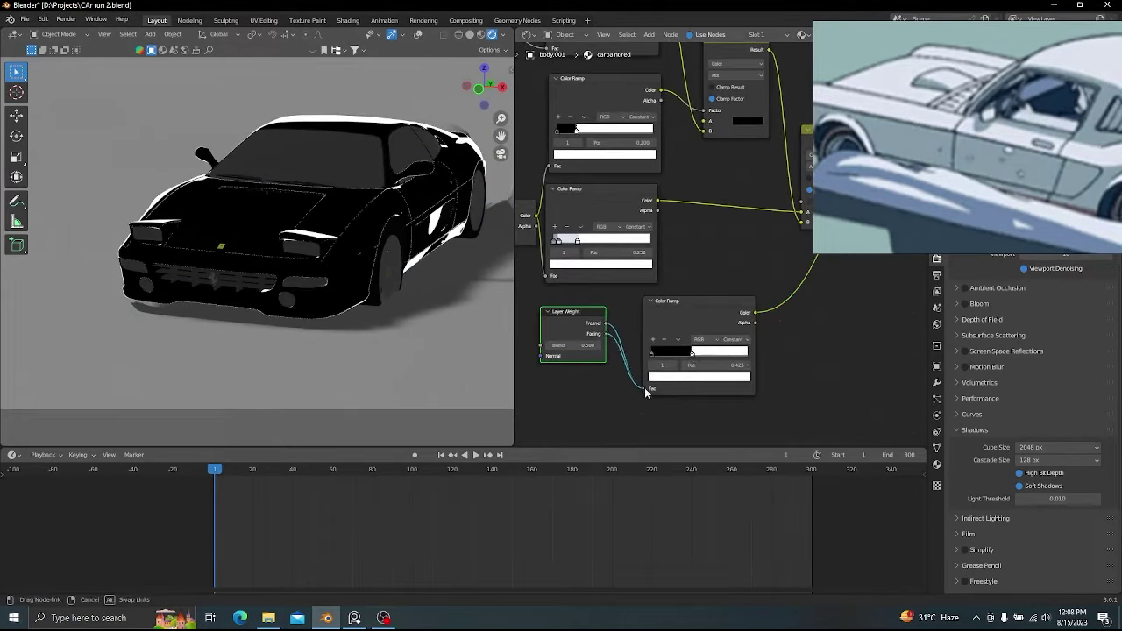
pyautogui.moveTo(693, 354); pyautogui.dragTo(719, 354)
pyautogui.scroll(-3, 729, 354)
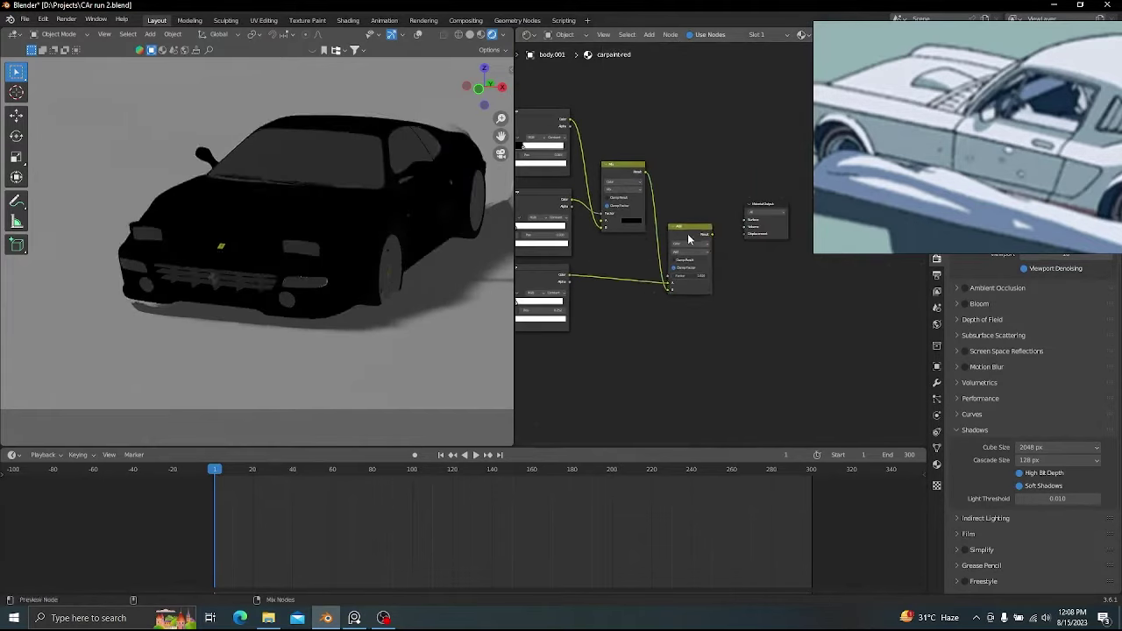
# - Examine the toon shading on the car's front, headlight glass and grille up close
pyautogui.scroll(4, 317, 251)
pyautogui.click(180, 201)
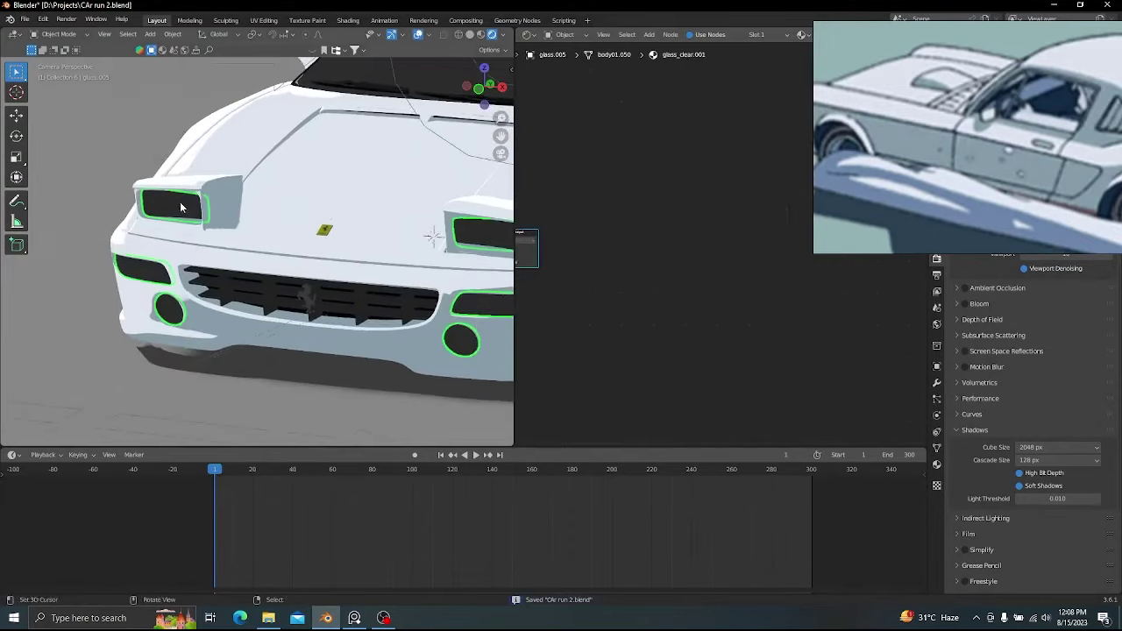
pyautogui.scroll(3, 254, 219)
pyautogui.keyDown('shift'); pyautogui.moveTo(347, 283); pyautogui.dragTo(79, 268, button='middle'); pyautogui.keyUp('shift')
pyautogui.scroll(3, 314, 275)
pyautogui.click(315, 275)
pyautogui.scroll(-8, 317, 266)
pyautogui.scroll(4, 391, 283)
pyautogui.moveTo(317, 261)
pyautogui.mouseDown(button='middle')
pyautogui.moveTo(464, 272)
pyautogui.moveTo(342, 279)
pyautogui.mouseUp(button='middle')
pyautogui.click(451, 249)
# - Switch the viewport to solid shading and select the metaball behind the car's rear wheel
pyautogui.click(470, 34)
pyautogui.click(961, 197)
pyautogui.hotkey('ctrl', 'shift', 'a')
pyautogui.click(409, 286)
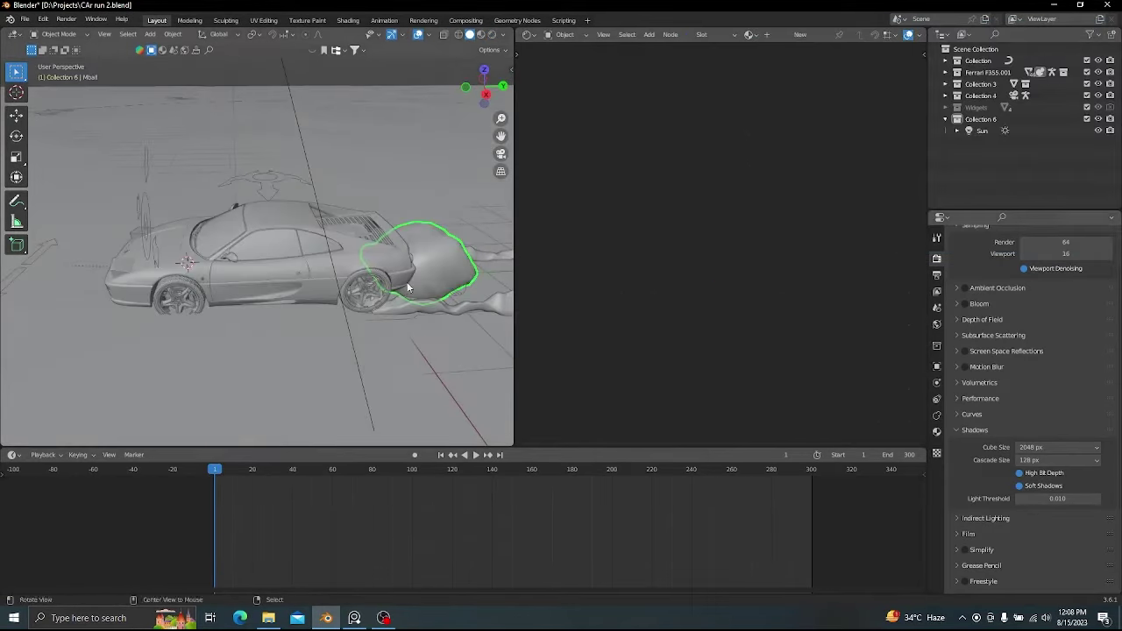
# - Select the small emitter plane behind the car's rear wheel and show its particle settings
pyautogui.hotkey('alt', 'z')
pyautogui.click(399, 283)
pyautogui.click(399, 284)
pyautogui.moveTo(473, 351); pyautogui.dragTo(358, 321, button='middle')
pyautogui.hotkey('alt', 'z')
pyautogui.click(349, 316)
pyautogui.click(350, 316)
pyautogui.click(937, 400)
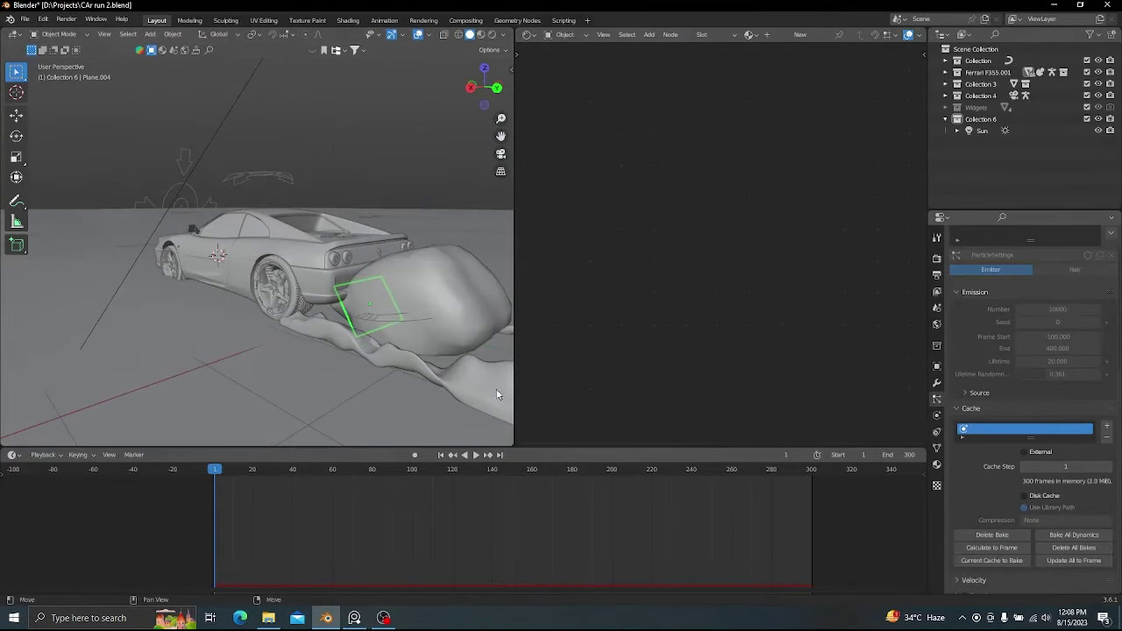
# - Switch the viewport to Rendered shading with overlays hidden, facing the car's front, and save the file
pyautogui.moveTo(285, 289); pyautogui.dragTo(391, 272, button='middle')
pyautogui.scroll(-4, 392, 272)
pyautogui.click(491, 35)
pyautogui.click(418, 34)
pyautogui.scroll(7, 238, 241)
pyautogui.moveTo(201, 263)
pyautogui.mouseDown(button='middle')
pyautogui.moveTo(235, 294)
pyautogui.moveTo(254, 272)
pyautogui.mouseUp(button='middle')
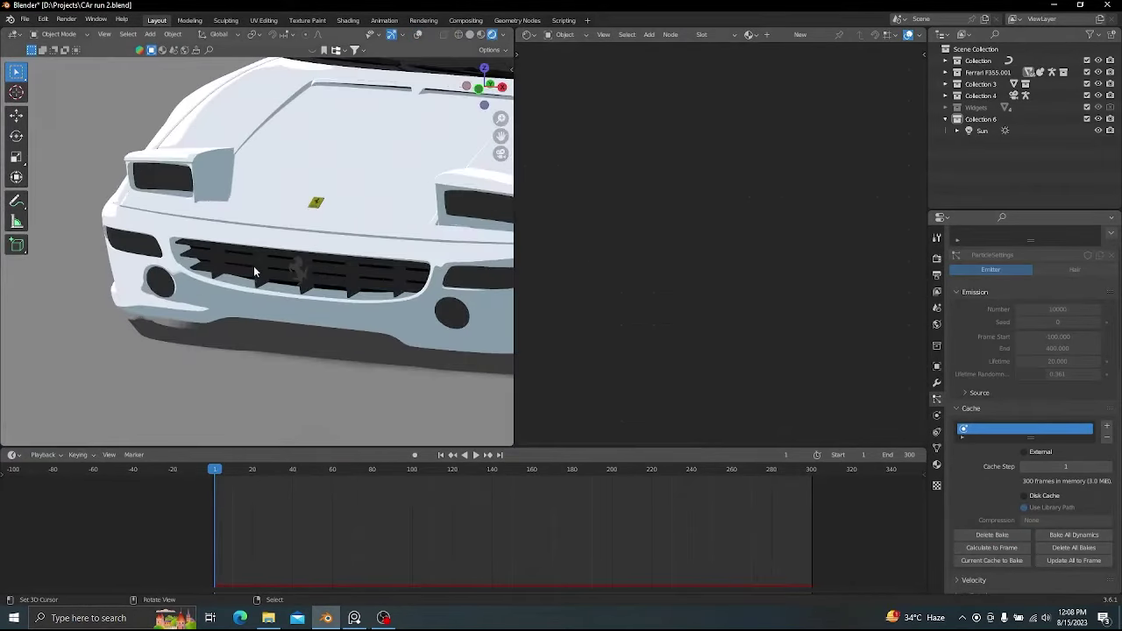
pyautogui.hotkey('ctrl', 's')
# - Copy the car body's toon shader nodes into the front grille's material
pyautogui.hotkey('shift', 'alt', 'z')
pyautogui.scroll(1, 208, 231)
pyautogui.keyDown('shift'); pyautogui.moveTo(208, 230); pyautogui.dragTo(189, 273, button='middle'); pyautogui.keyUp('shift')
pyautogui.rightClick(263, 309)
pyautogui.moveTo(614, 293); pyautogui.dragTo(844, 296, button='middle')
pyautogui.rightClick(338, 198)
pyautogui.scroll(-1, 720, 250)
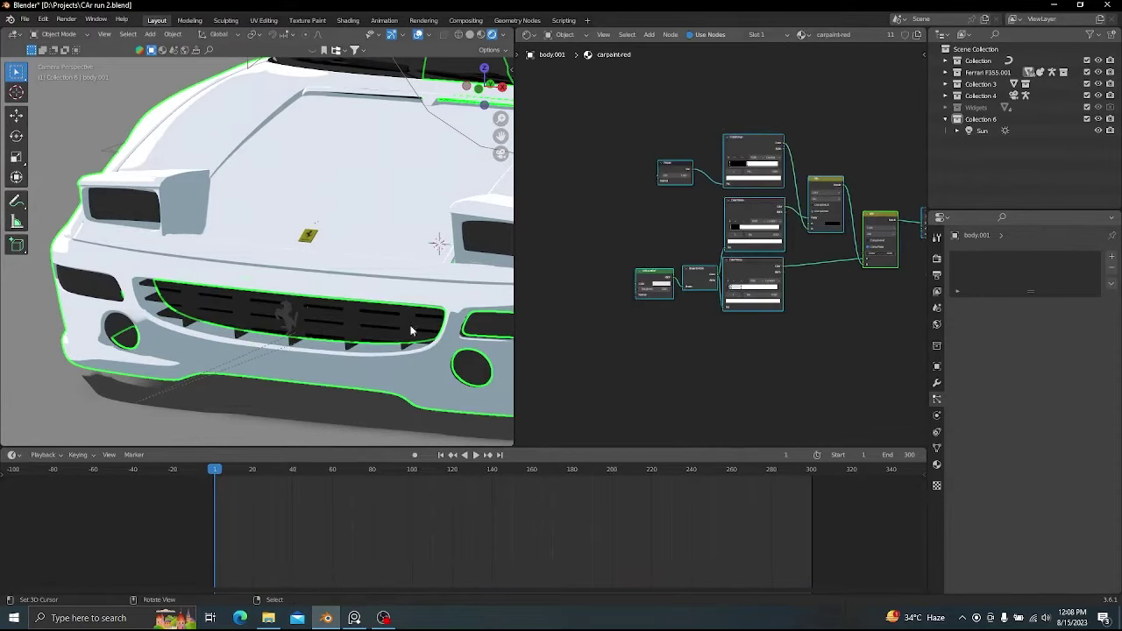
pyautogui.rightClick(411, 330)
pyautogui.press('Home')
pyautogui.scroll(4, 715, 260)
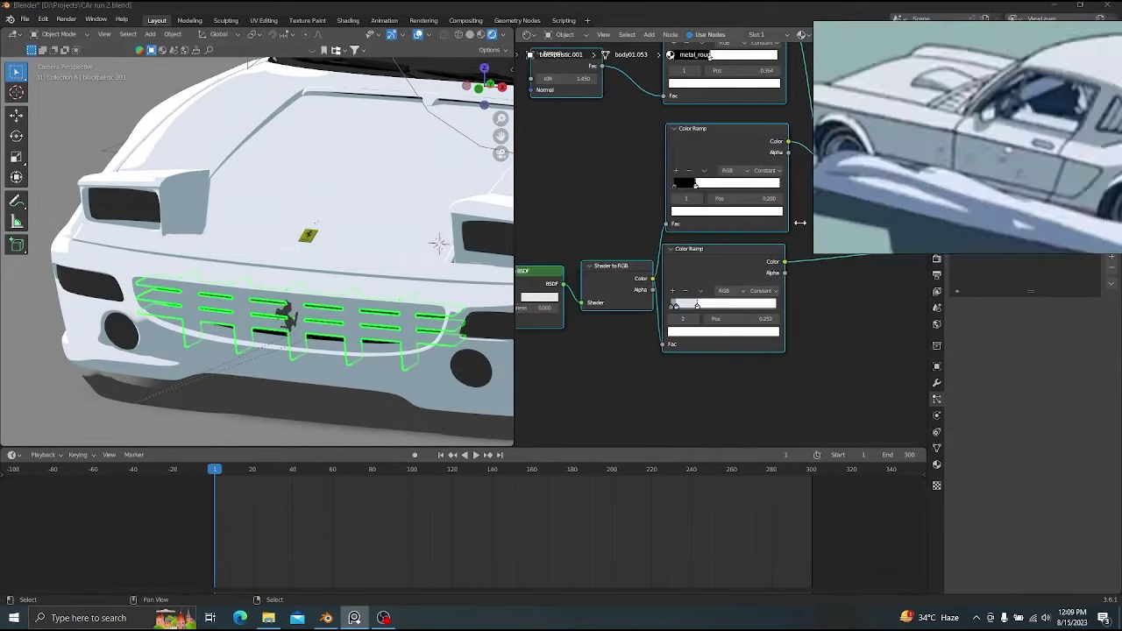
pyautogui.hotkey('shift', 'alt', 'z')
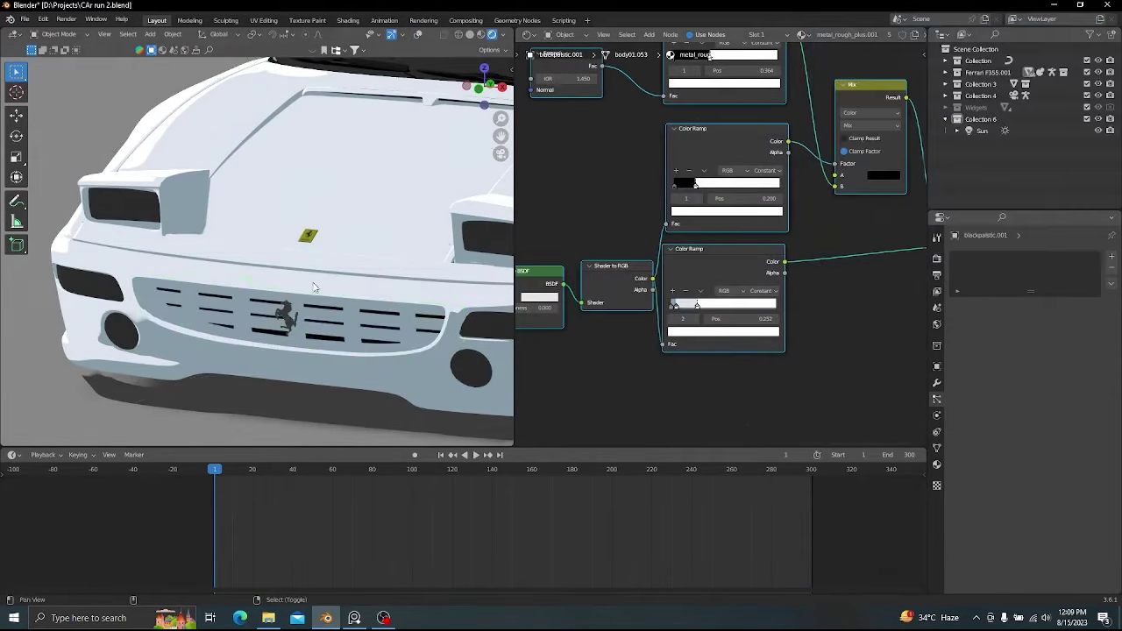
# - Reset the grille material's lowest Color Ramp, using Constant interpolation with the white stop at 0.209
pyautogui.moveTo(717, 279); pyautogui.dragTo(725, 281, button='middle')
pyautogui.click(732, 279)
pyautogui.scroll(3, 734, 295)
pyautogui.press('BackSpace')
pyautogui.click(780, 307)
pyautogui.click(786, 398)
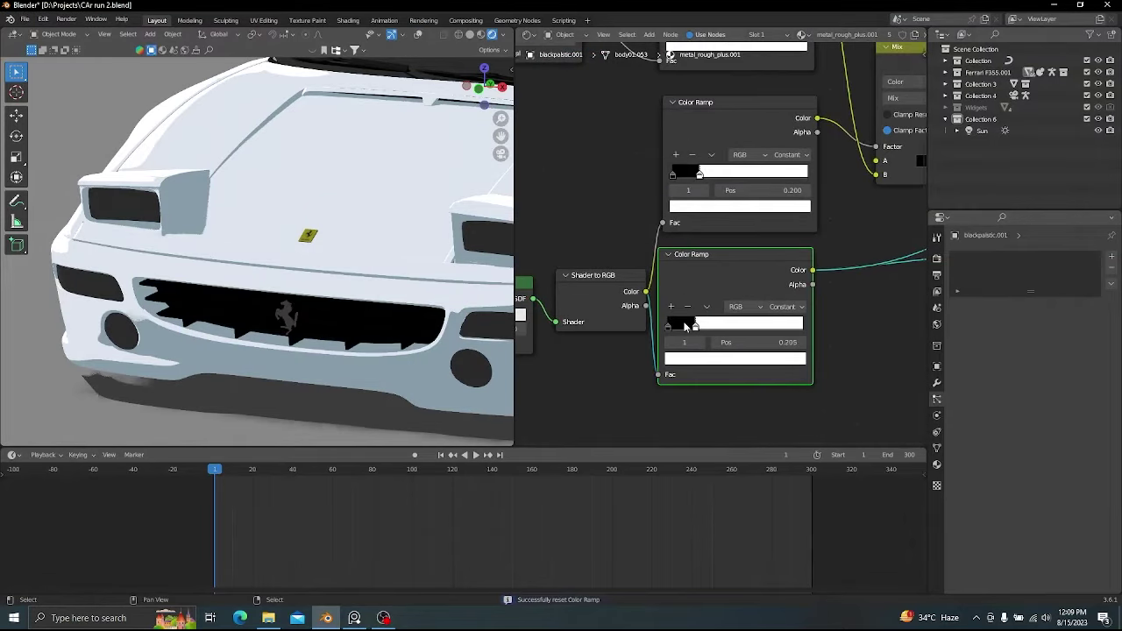
pyautogui.scroll(-5, 715, 254)
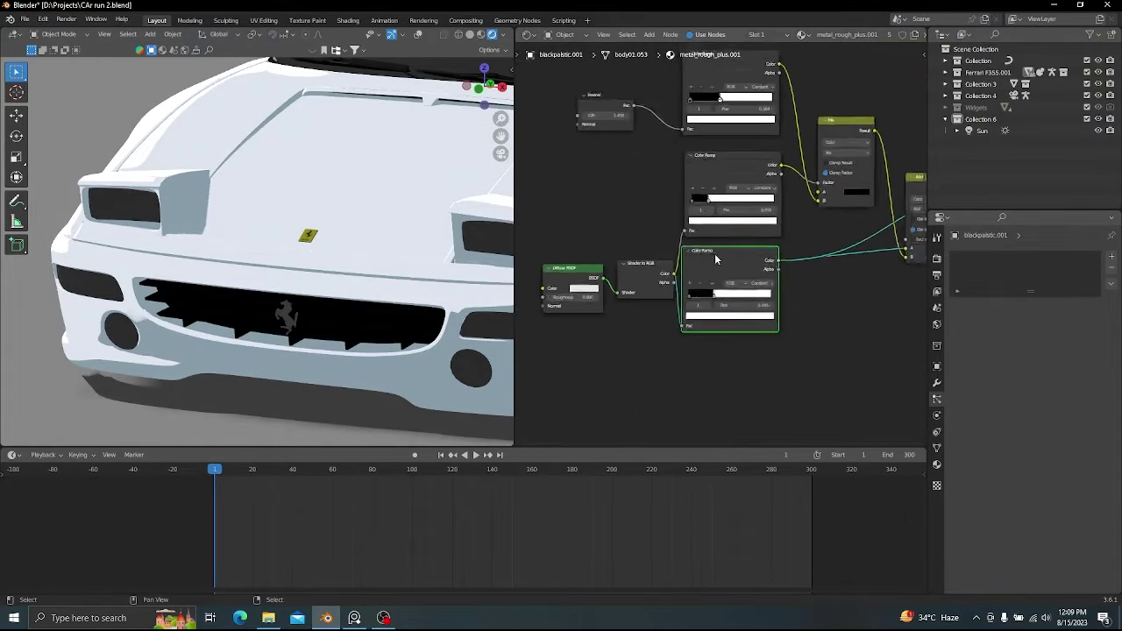
# - Replace the grille material's shader nodes with a Principled BSDF connected to the material output
pyautogui.moveTo(543, 102); pyautogui.dragTo(864, 303)
pyautogui.press('x')
pyautogui.hotkey('shift', 'a')
pyautogui.write('prin')
pyautogui.press('Return')
pyautogui.click(716, 235)
pyautogui.keyDown('ctrl'); pyautogui.keyDown('shift'); pyautogui.click(717, 235); pyautogui.keyUp('shift'); pyautogui.keyUp('ctrl')
# - Give the grille's Principled BSDF a near-black base color, metallic 1.000 and roughness 0.100
pyautogui.scroll(6, 720, 243)
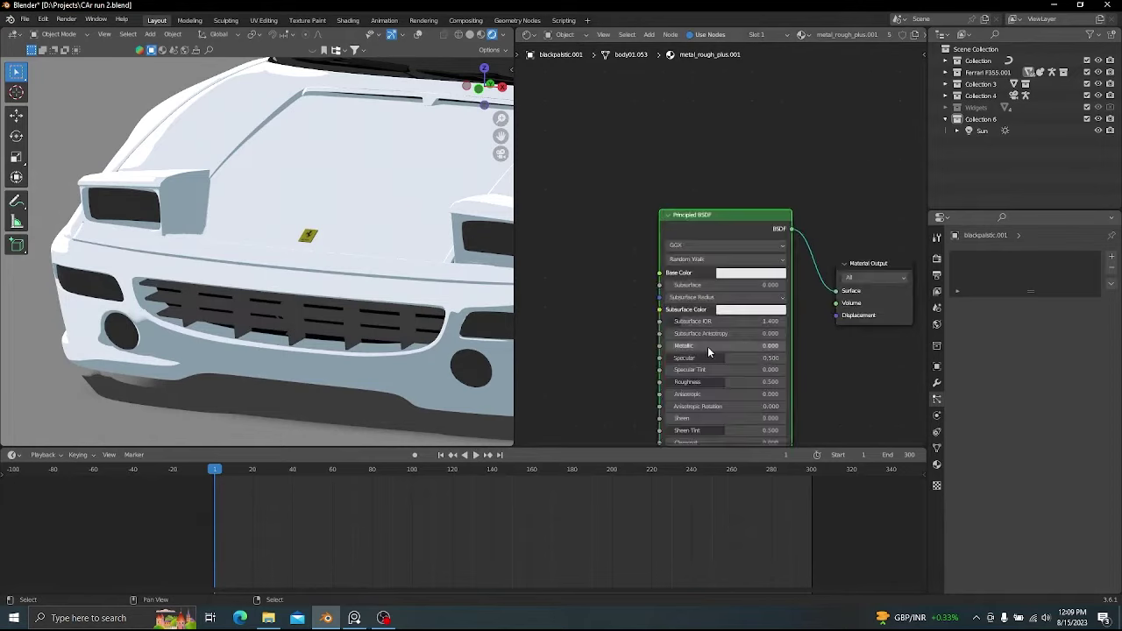
pyautogui.moveTo(741, 382); pyautogui.dragTo(763, 305, button='middle')
pyautogui.moveTo(831, 75); pyautogui.dragTo(832, 99)
pyautogui.scroll(-5, 343, 243)
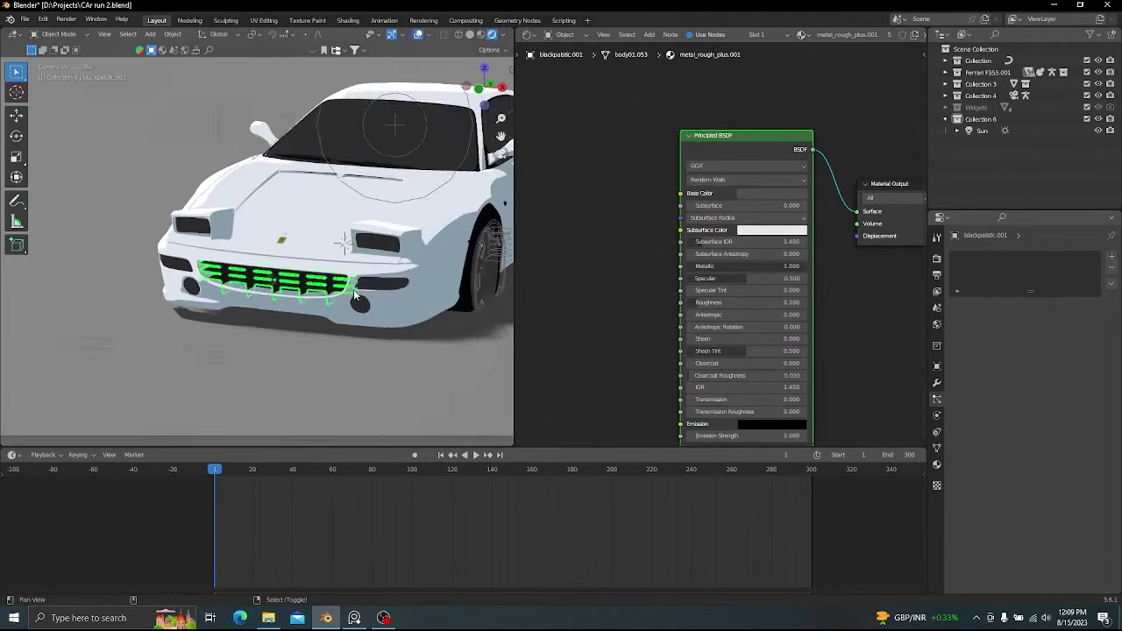
pyautogui.moveTo(342, 242); pyautogui.dragTo(307, 238, button='middle')
pyautogui.scroll(-2, 757, 220)
# - Add a Layer Weight node and a Color Ramp node to the grille material
pyautogui.hotkey('shift', 'a')
pyautogui.click(677, 166)
pyautogui.write('la')
pyautogui.press('Return')
pyautogui.click(611, 266)
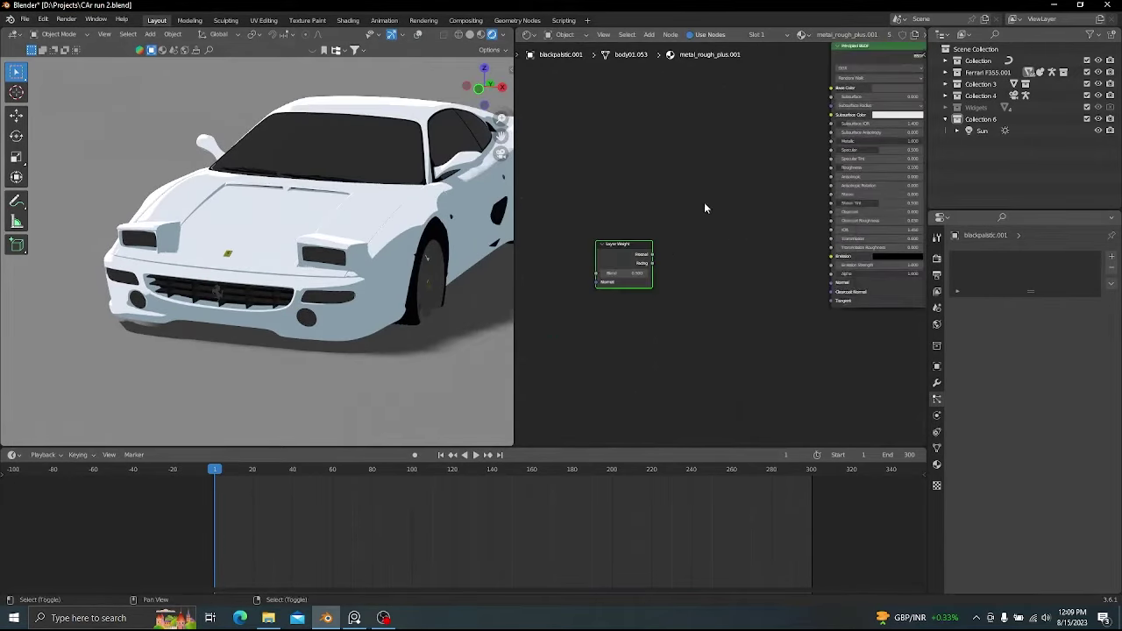
pyautogui.hotkey('shift', 'a')
pyautogui.click(704, 201)
pyautogui.write('col')
pyautogui.press('Return')
pyautogui.click(706, 232)
# - Set the ramp to Constant with its white stop at 0.305 and connect its color to the grille shader's Emission input
pyautogui.scroll(2, 705, 231)
pyautogui.scroll(2, 754, 237)
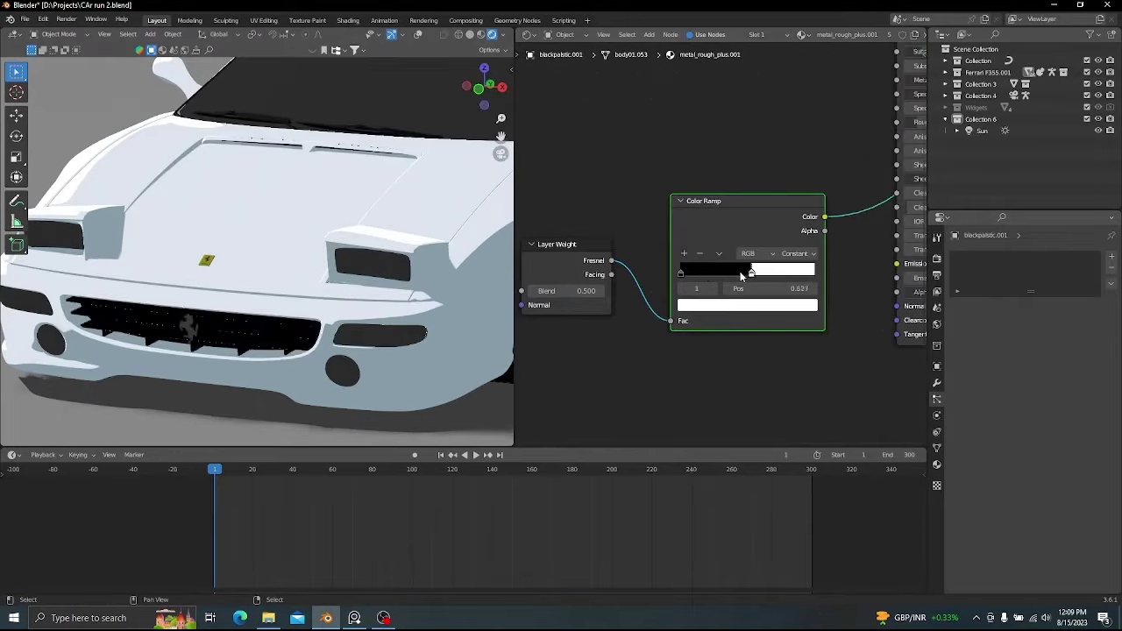
pyautogui.moveTo(772, 250); pyautogui.dragTo(679, 280, button='middle')
pyautogui.moveTo(733, 246); pyautogui.dragTo(790, 294)
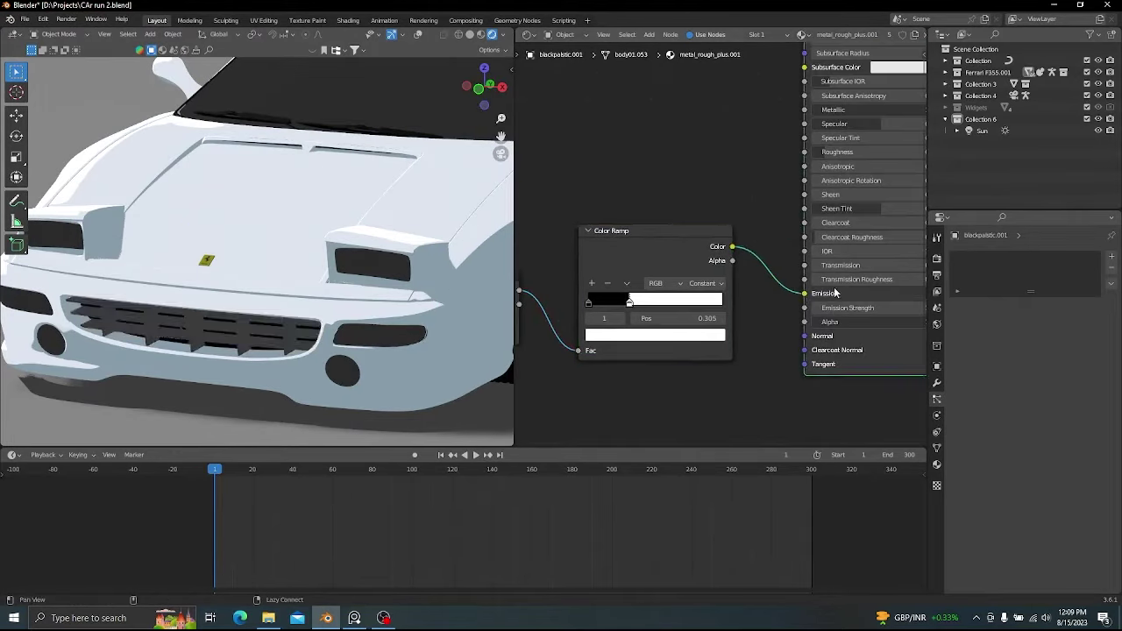
# - Lower the grille shader's emission strength to 0.170 and save the file
pyautogui.moveTo(834, 292); pyautogui.dragTo(740, 270, button='middle')
pyautogui.moveTo(772, 284); pyautogui.dragTo(729, 284)
pyautogui.scroll(-5, 221, 255)
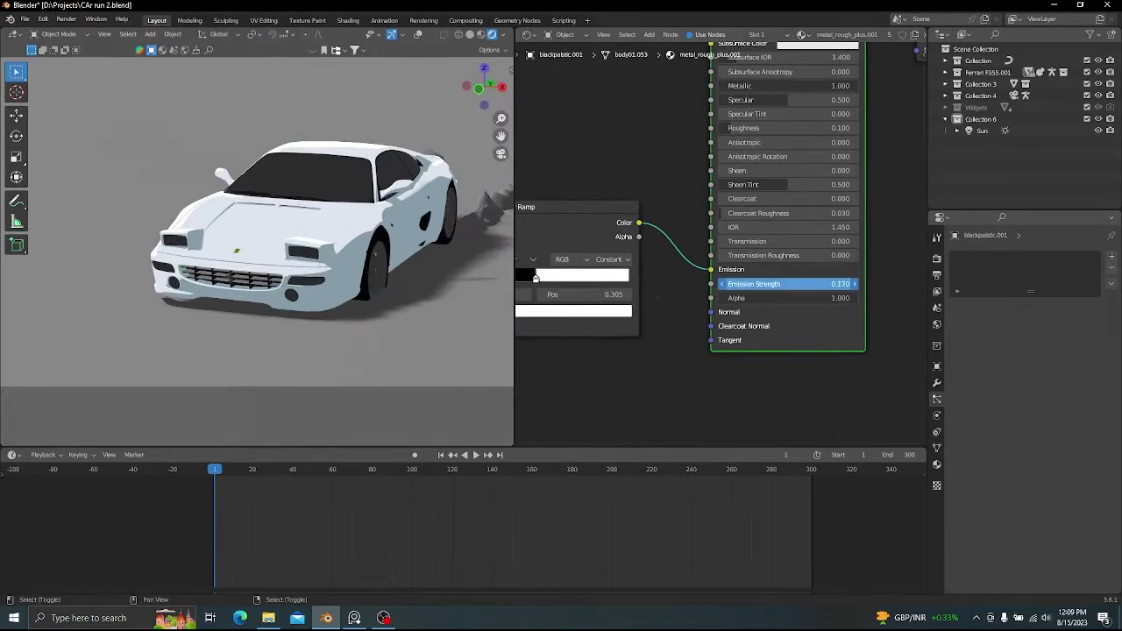
pyautogui.scroll(5, 194, 308)
pyautogui.hotkey('ctrl', 's')
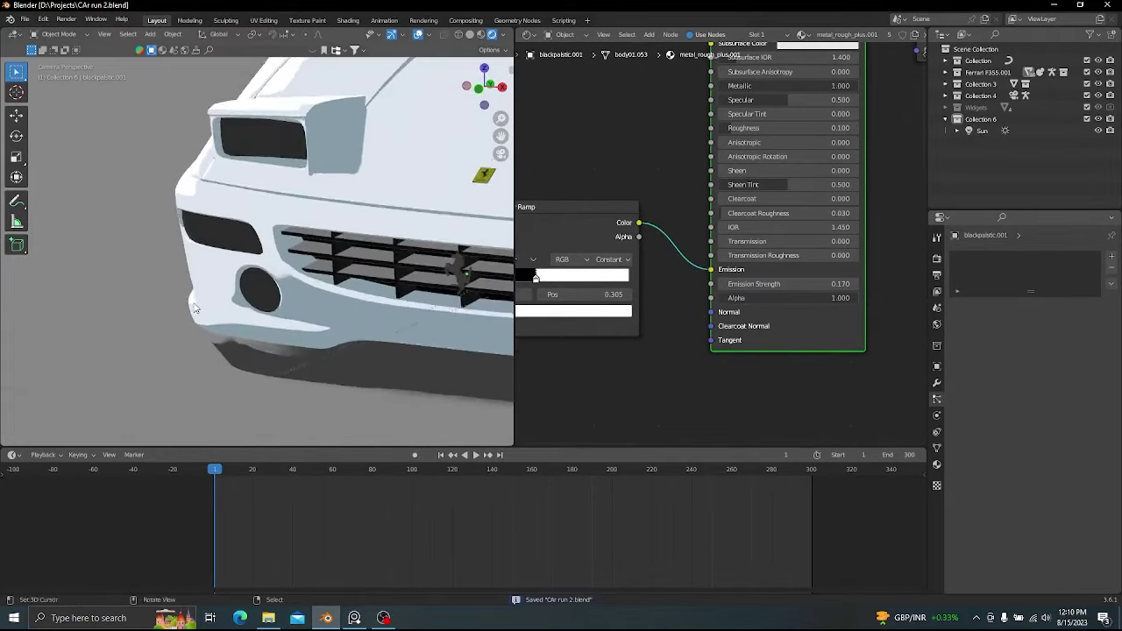
# - Select the headlight glass, check it in isolation, and return the viewport to Rendered shading
pyautogui.scroll(2, 254, 303)
pyautogui.rightClick(260, 310)
pyautogui.scroll(-3, 236, 304)
pyautogui.press('KP_Divide')
pyautogui.press('z')
pyautogui.press('KP_Divide')
pyautogui.press('z')
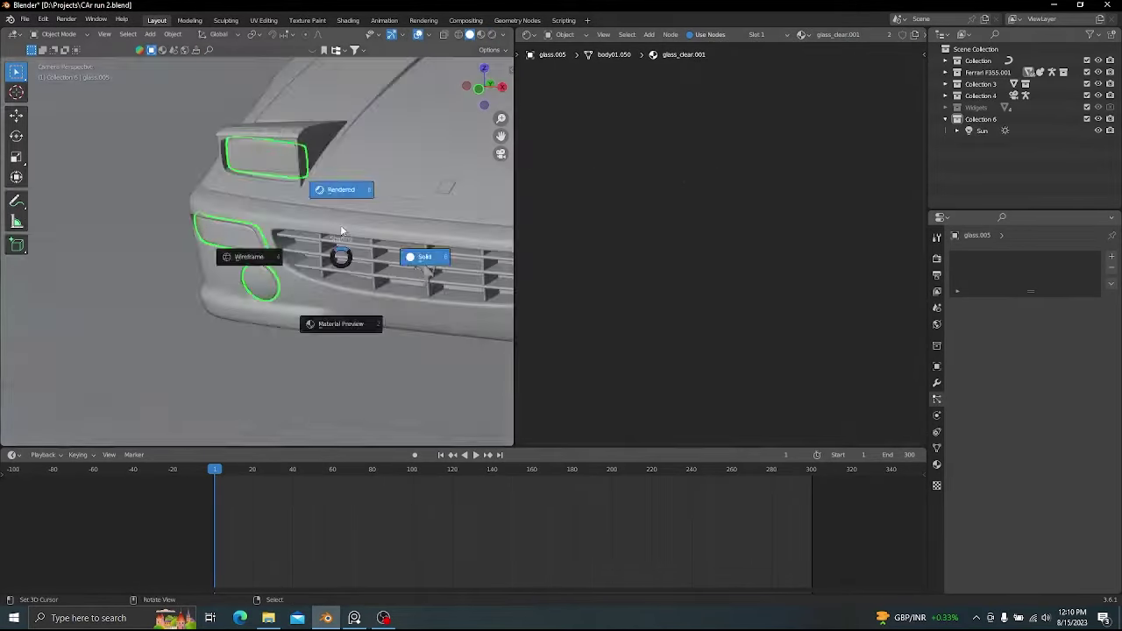
pyautogui.click(341, 226)
# - Enable Screen Space Reflections with Refraction in the Eevee render settings
pyautogui.click(936, 464)
pyautogui.click(936, 258)
pyautogui.click(966, 402)
pyautogui.click(957, 403)
pyautogui.click(1019, 419)
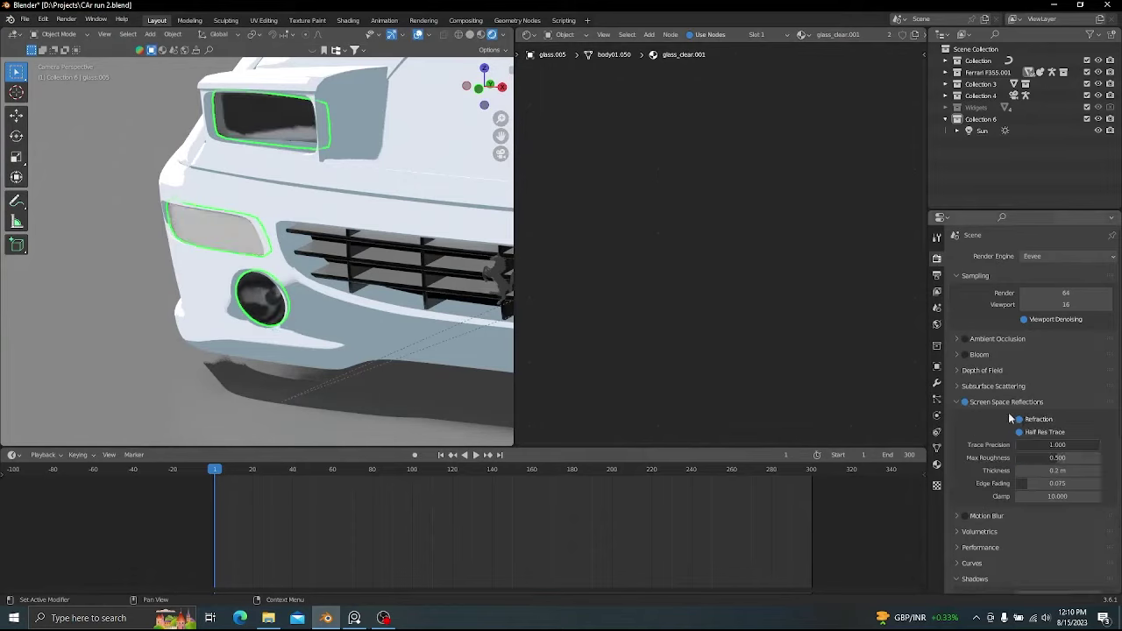
pyautogui.click(1002, 403)
pyautogui.click(418, 35)
# - Set the headlight glass material's alpha to 0.505 and change its blend mode
pyautogui.keyDown('shift'); pyautogui.moveTo(292, 194); pyautogui.dragTo(290, 236, button='middle'); pyautogui.keyUp('shift')
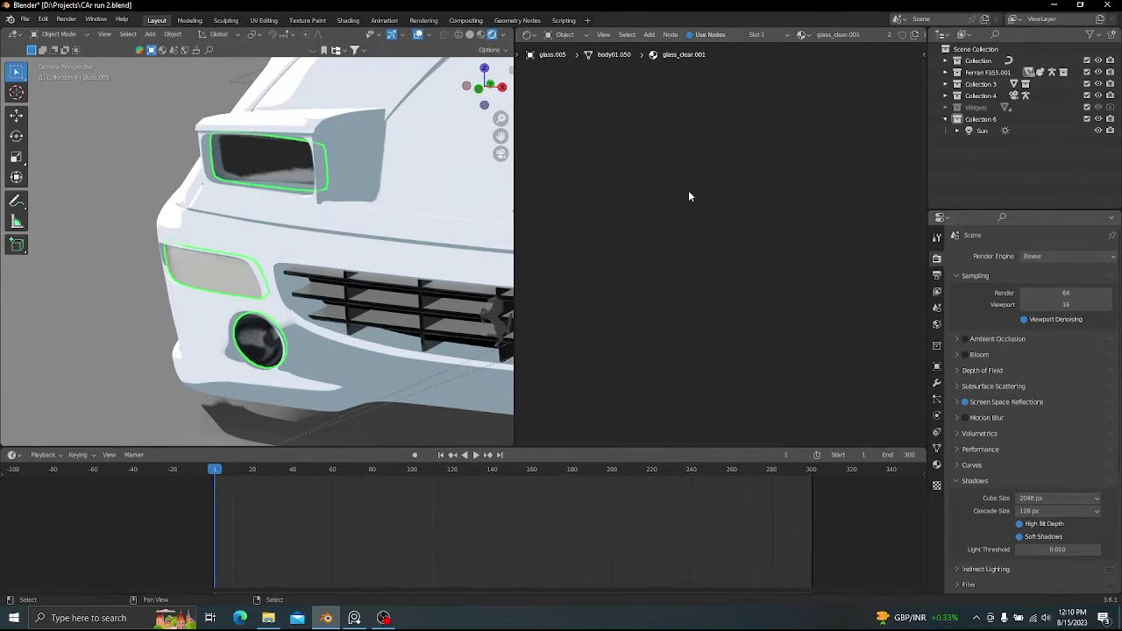
pyautogui.press('Home')
pyautogui.scroll(2, 728, 327)
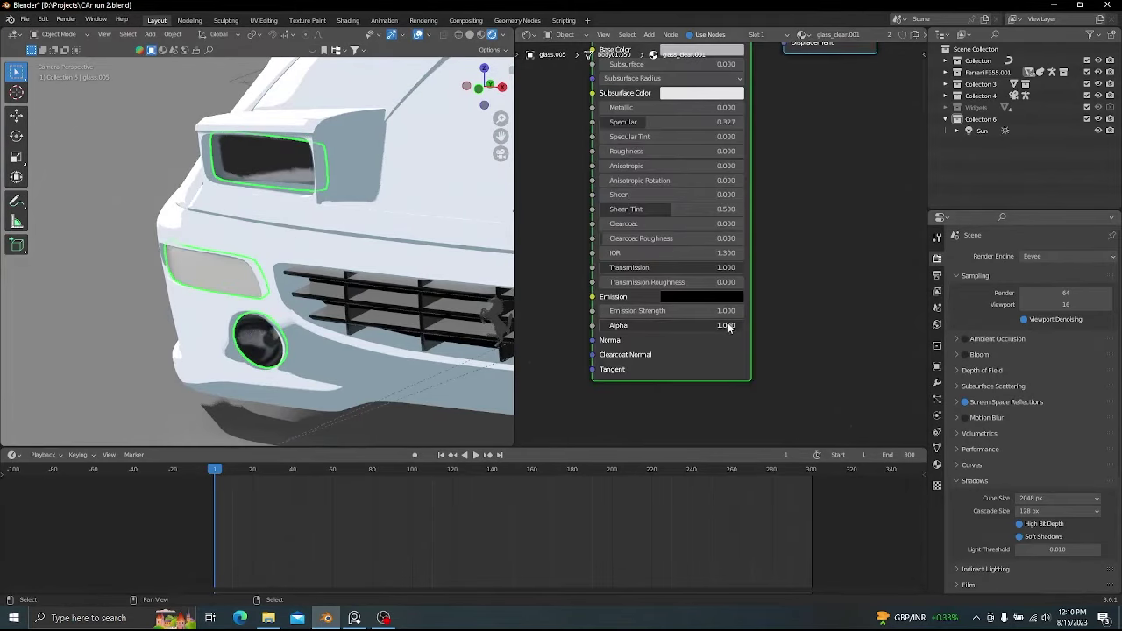
pyautogui.moveTo(643, 325); pyautogui.dragTo(622, 326)
pyautogui.click(938, 465)
pyautogui.click(973, 342)
pyautogui.click(1045, 406)
pyautogui.click(1043, 475)
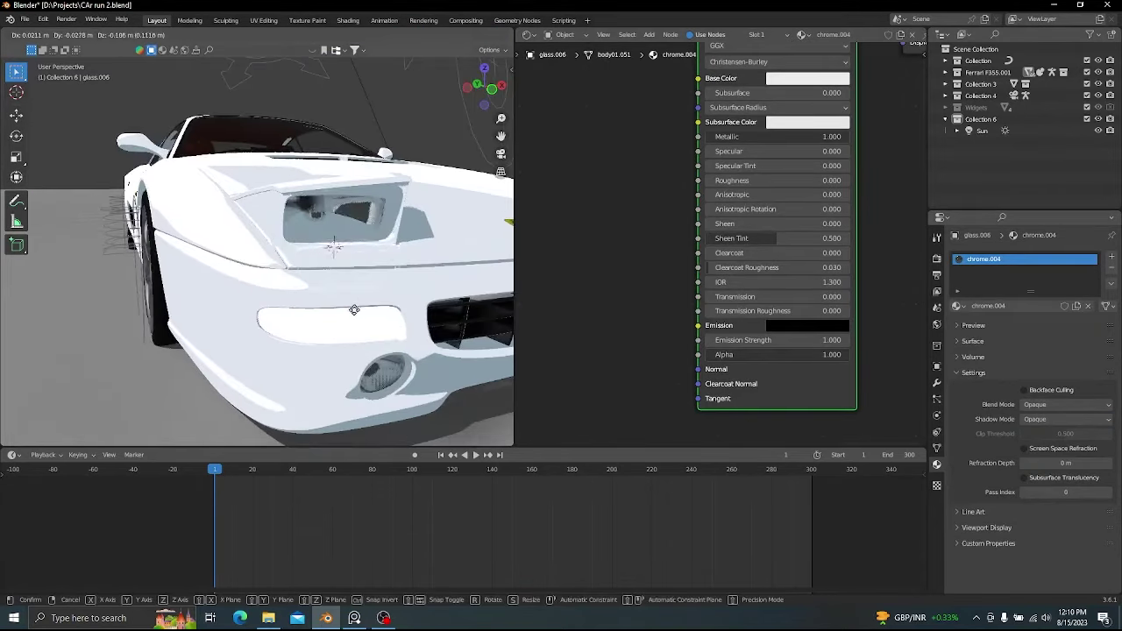
# - Open the fog lamp's chrome mesh for editing and select the round bulb faces at its center
pyautogui.press('g')
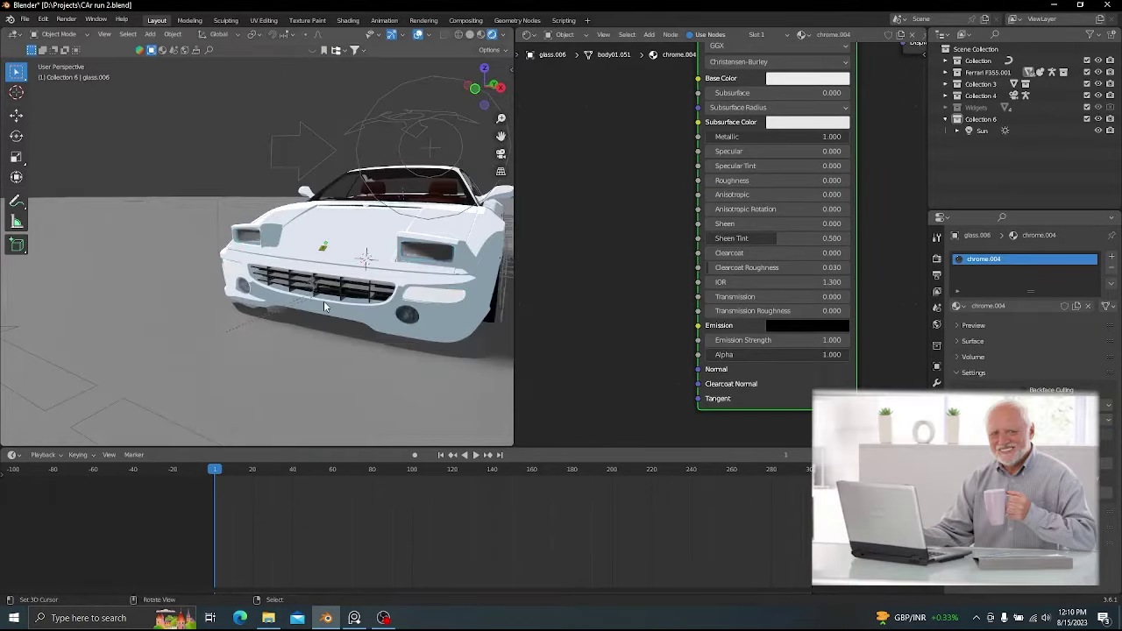
pyautogui.scroll(5, 323, 301)
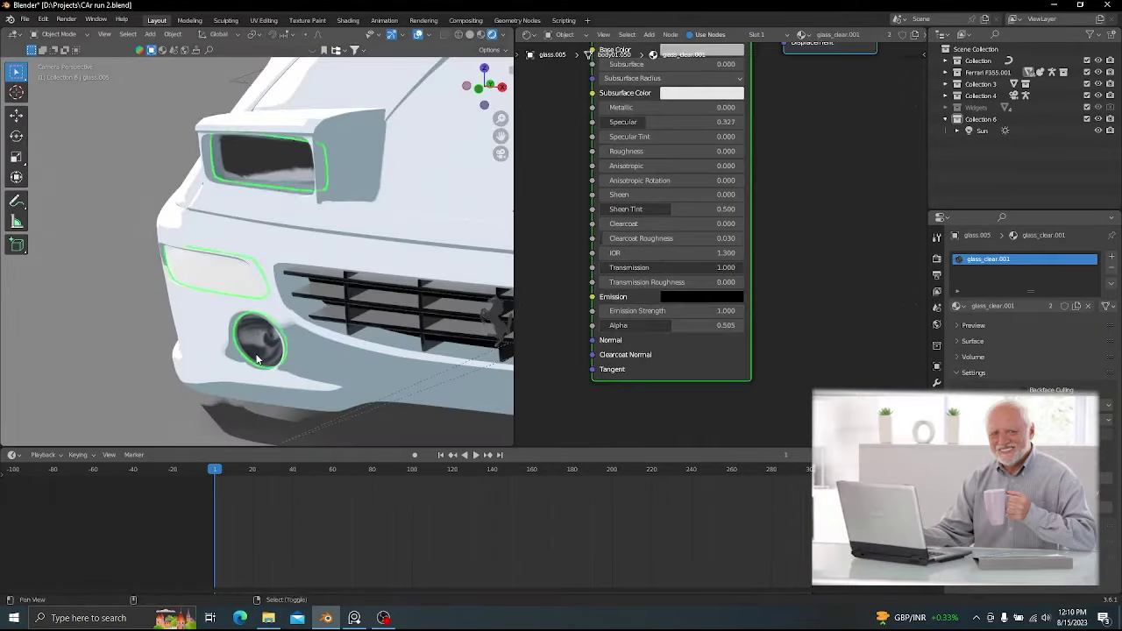
pyautogui.keyDown('shift'); pyautogui.click(378, 307); pyautogui.keyUp('shift')
pyautogui.moveTo(378, 307); pyautogui.dragTo(430, 303, button='middle')
pyautogui.scroll(8, 298, 263)
pyautogui.press('Tab')
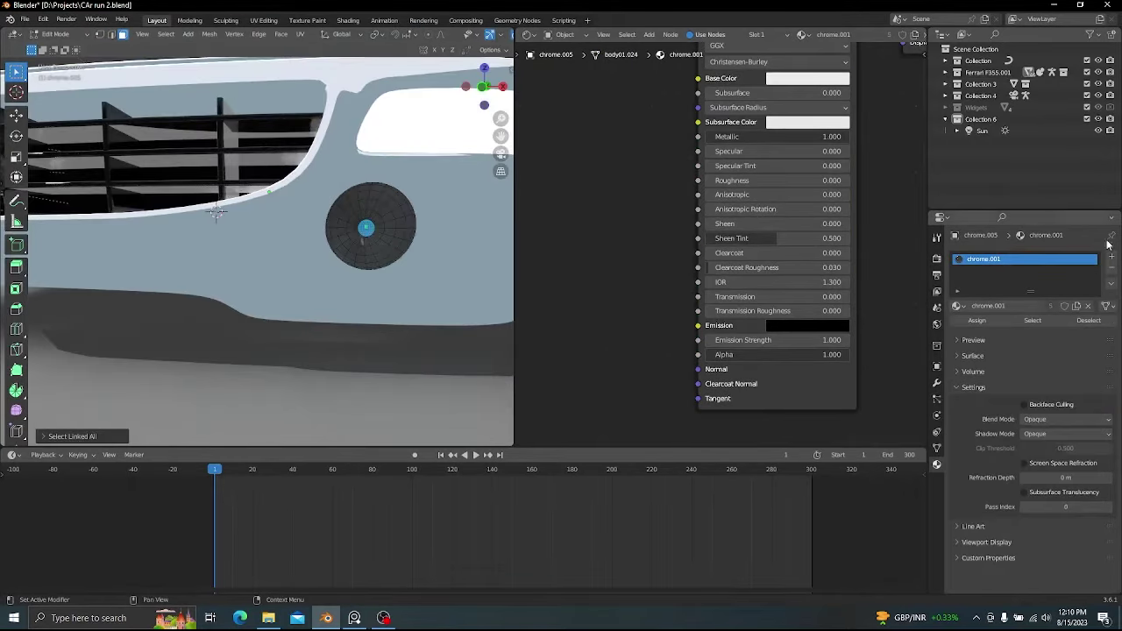
# - Add a second material slot, assign it to the bulb faces, and create a new material in it
pyautogui.click(1111, 257)
pyautogui.click(977, 344)
pyautogui.press('Tab')
pyautogui.click(1037, 330)
# - Replace the bulb material's shader with an Emission node connected to the surface output and set its strength to 1000
pyautogui.press('x')
pyautogui.hotkey('shift', 'a')
pyautogui.write('em')
pyautogui.moveTo(761, 104); pyautogui.dragTo(806, 105)
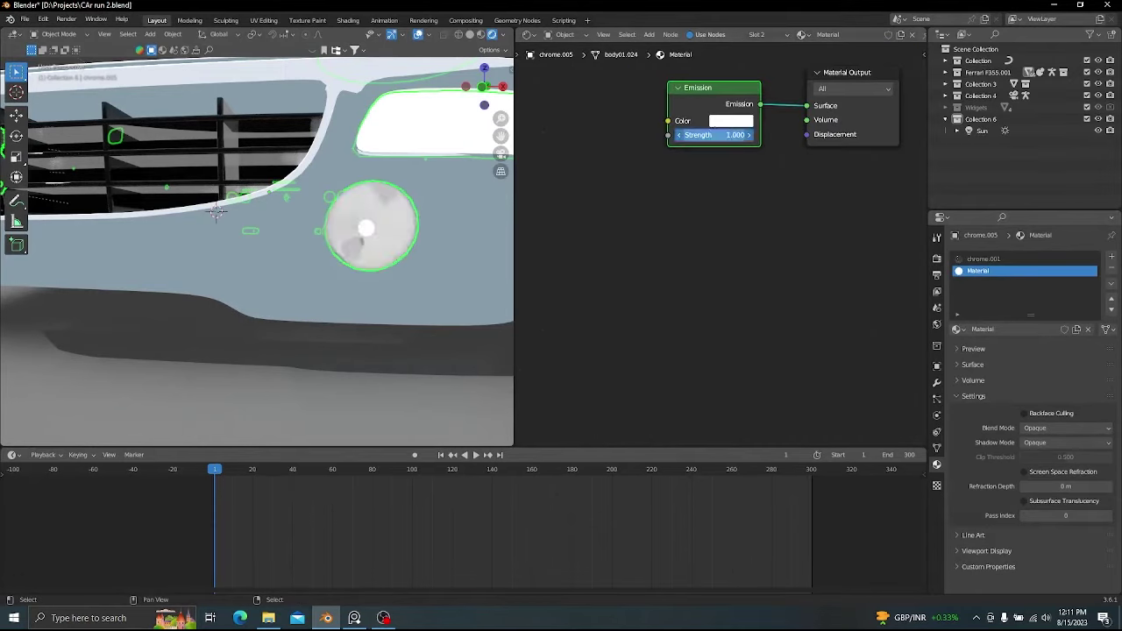
pyautogui.click(721, 128)
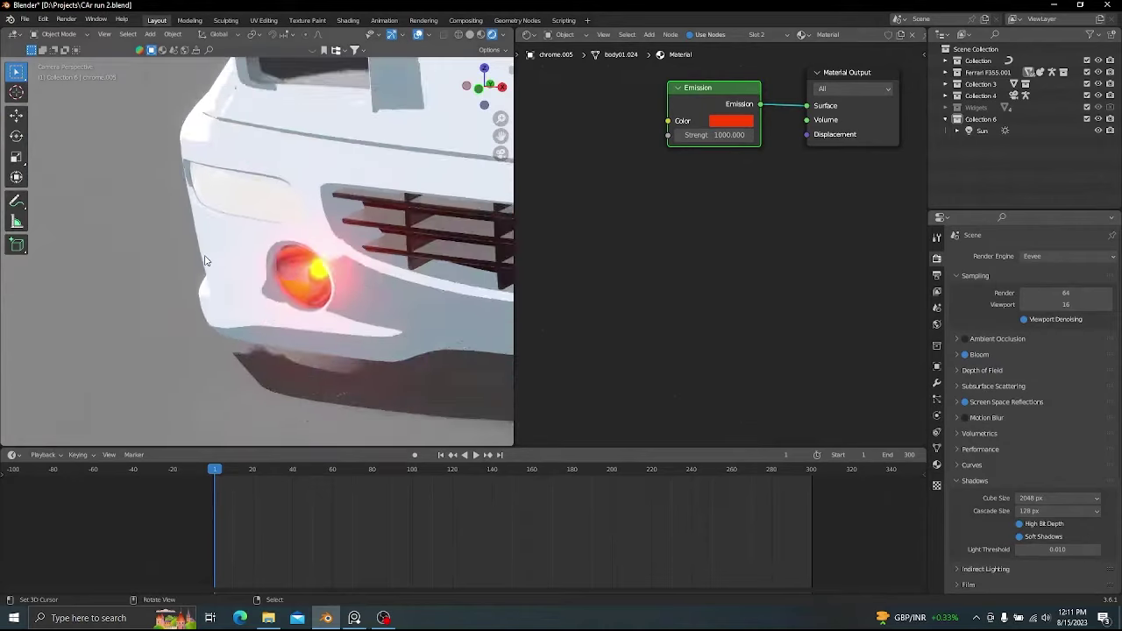
# - Change the fog lamp bulb's emission color to red with hue 0.004
pyautogui.scroll(-9, 205, 260)
pyautogui.keyDown('shift'); pyautogui.moveTo(202, 252); pyautogui.dragTo(138, 283, button='middle'); pyautogui.keyUp('shift')
pyautogui.scroll(1, 138, 283)
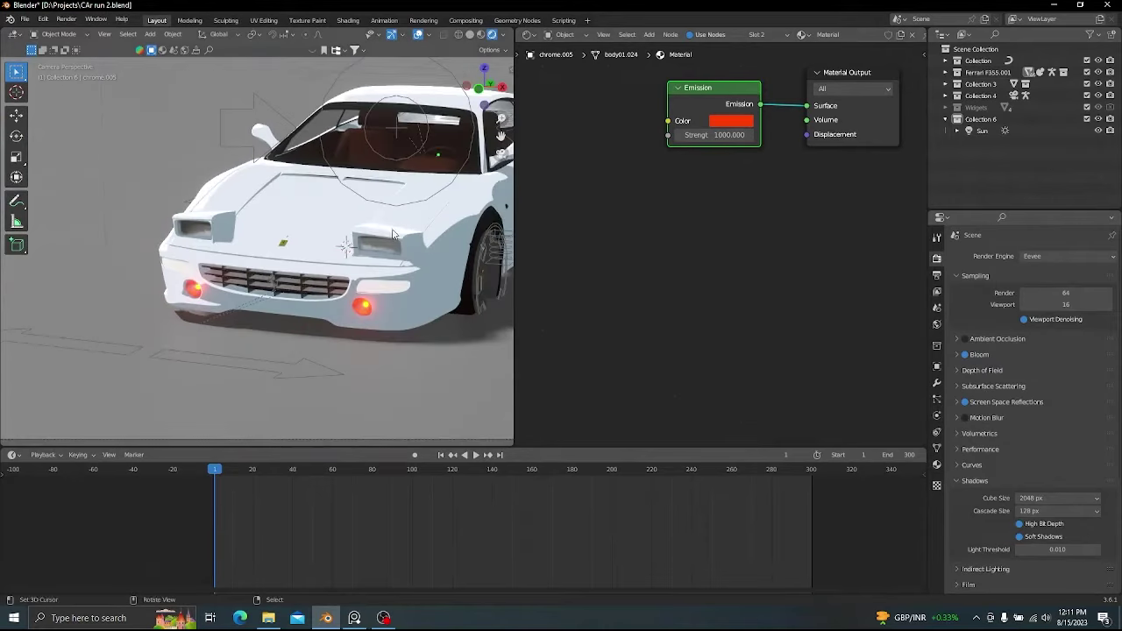
pyautogui.click(745, 121)
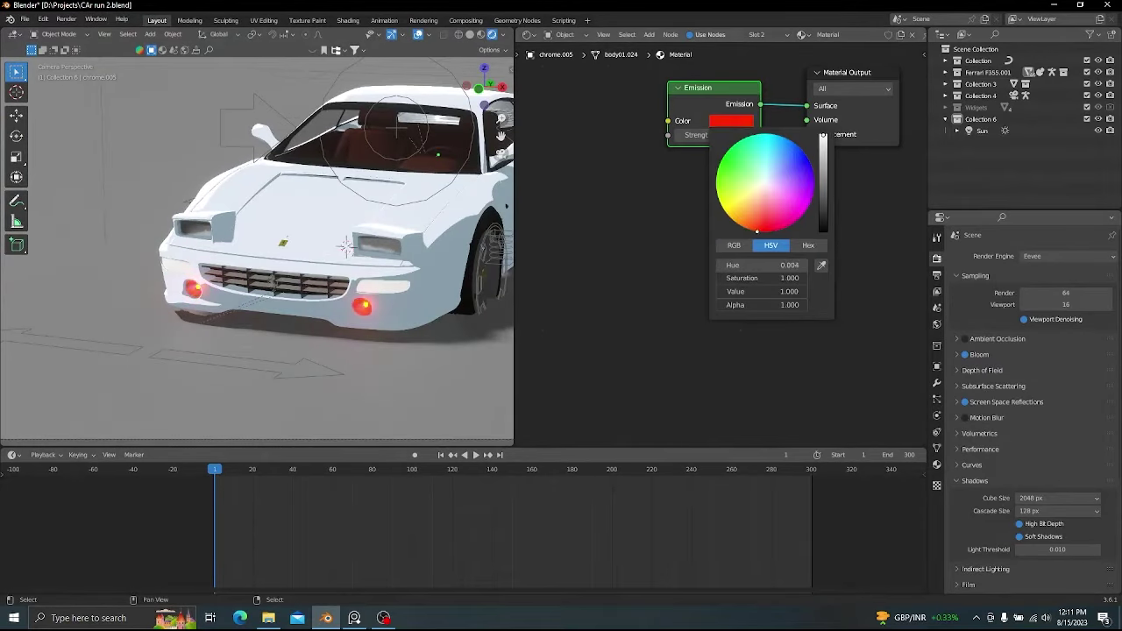
# - Set the emission strength of the white light above the fog lamp to 100
pyautogui.scroll(5, 333, 294)
pyautogui.click(380, 247)
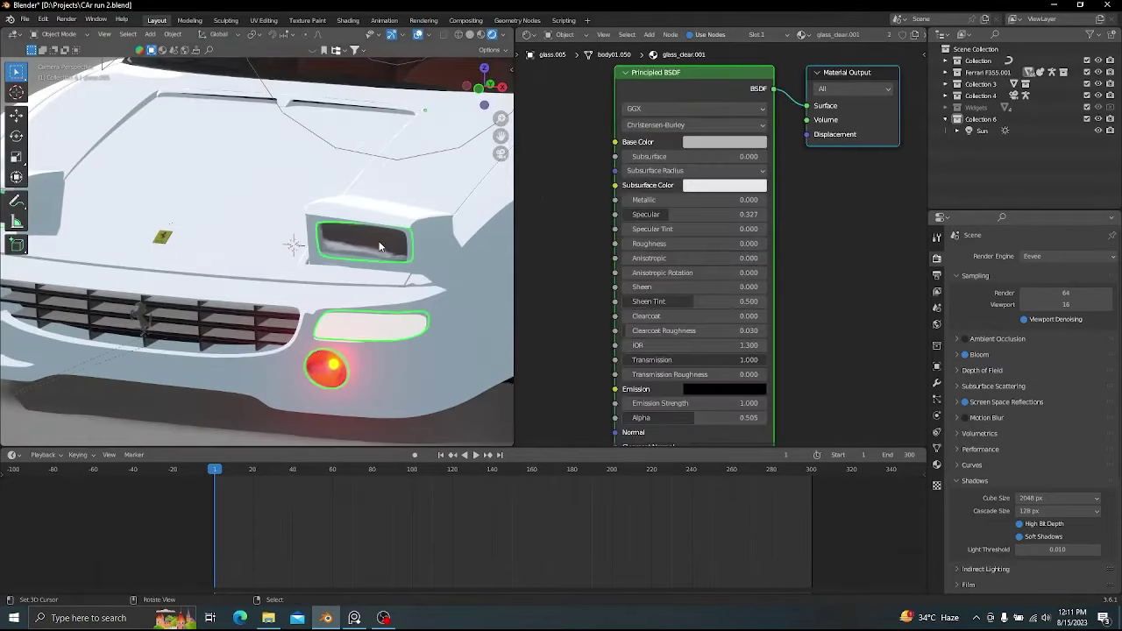
pyautogui.click(389, 326)
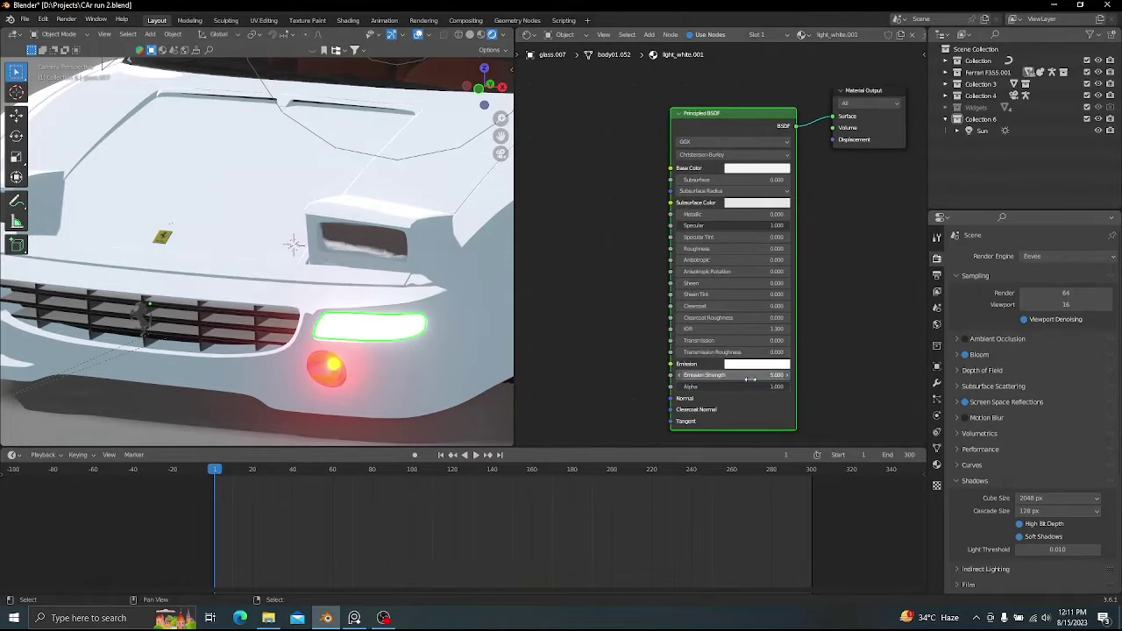
pyautogui.moveTo(749, 379); pyautogui.dragTo(789, 380)
pyautogui.doubleClick(751, 378)
pyautogui.write('100')
pyautogui.press('Return')
pyautogui.scroll(-4, 446, 263)
pyautogui.click(456, 366)
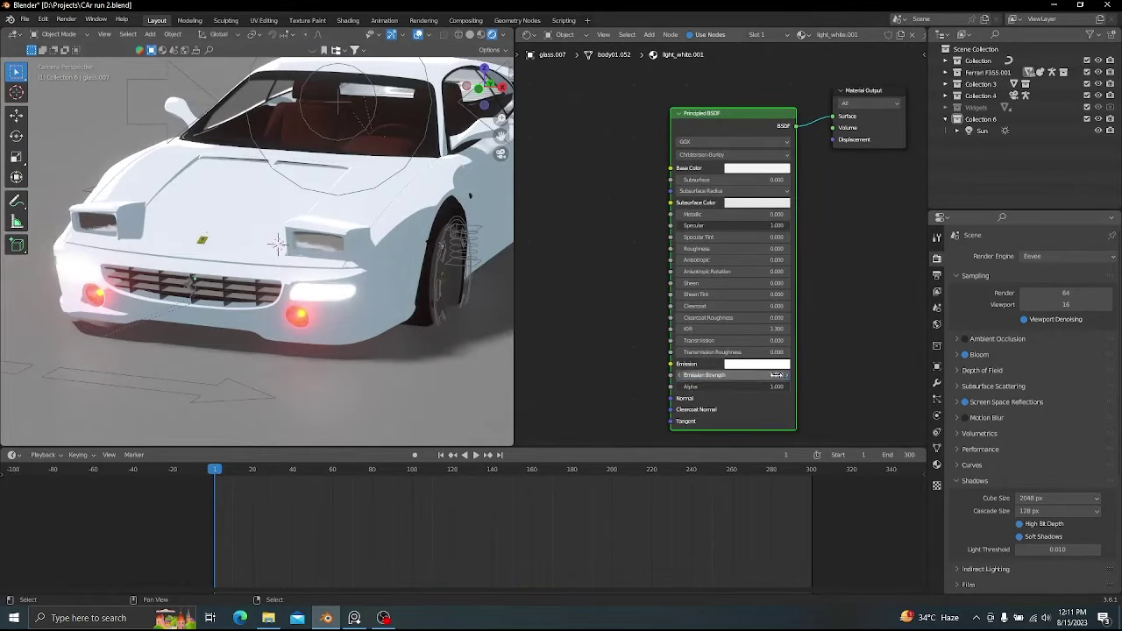
# - Try to replace the windshield glass material's nodes with the copied toon shader nodes
pyautogui.scroll(-3, 250, 227)
pyautogui.moveTo(416, 217)
pyautogui.keyDown('shift'); pyautogui.mouseDown(button='middle')
pyautogui.moveTo(387, 229)
pyautogui.moveTo(442, 207)
pyautogui.moveTo(338, 203)
pyautogui.moveTo(411, 236)
pyautogui.mouseUp(button='middle'); pyautogui.keyUp('shift')
pyautogui.scroll(1, 337, 204)
pyautogui.rightClick(342, 165)
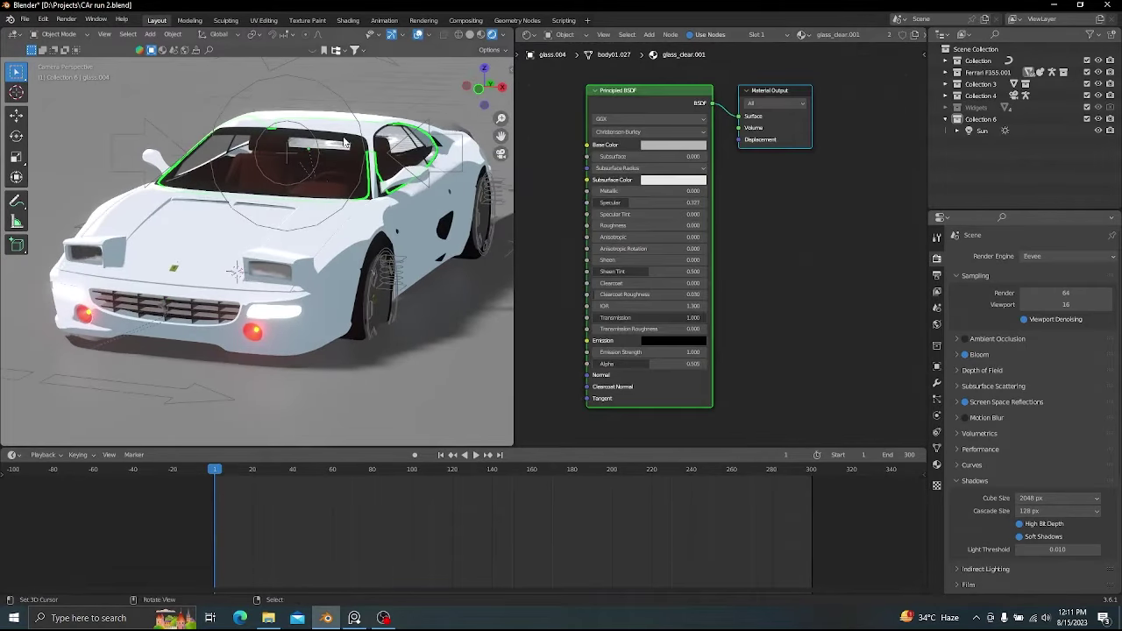
pyautogui.press('x')
pyautogui.hotkey('ctrl', 'v')
pyautogui.scroll(-5, 766, 208)
pyautogui.hotkey('ctrl', 'z')
pyautogui.hotkey('ctrl', 'z')
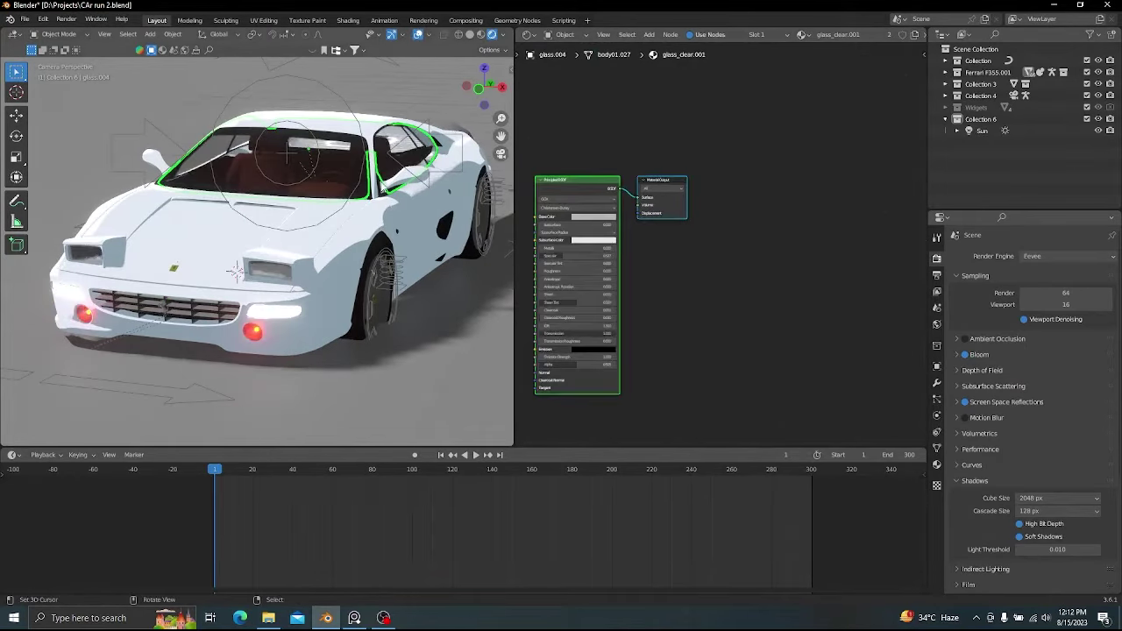
# - Replace the window trim material's nodes with the copied toon shader nodes and hide the viewport overlays
pyautogui.scroll(3, 382, 219)
pyautogui.rightClick(258, 187)
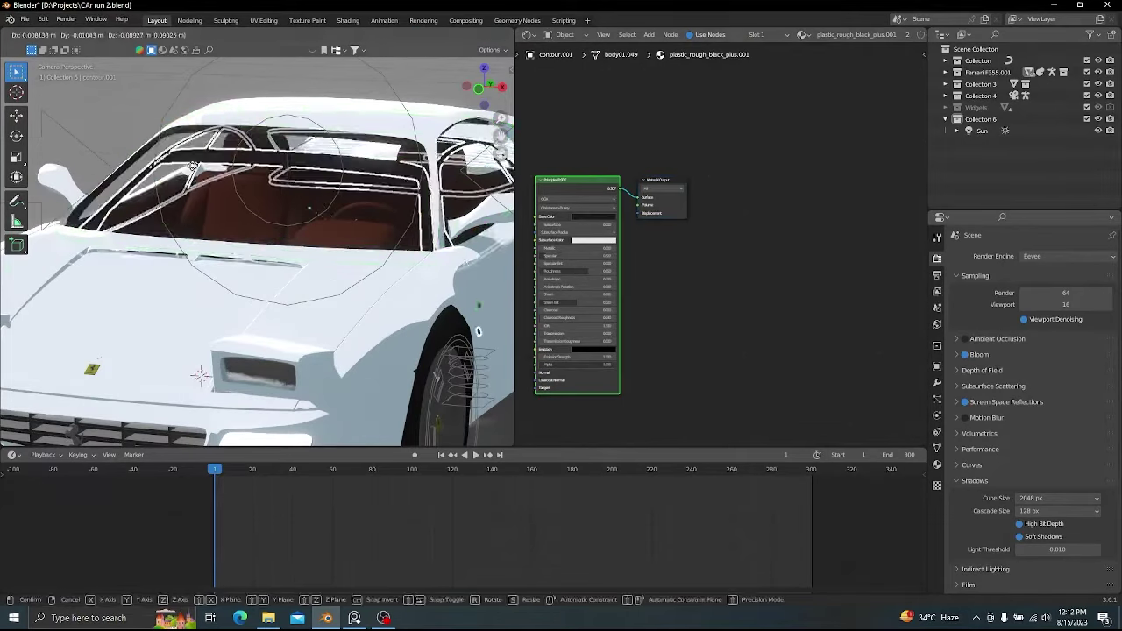
pyautogui.press('x')
pyautogui.hotkey('ctrl', 'v')
pyautogui.click(418, 34)
pyautogui.moveTo(834, 253); pyautogui.dragTo(728, 253, button='middle')
pyautogui.scroll(2, 728, 253)
pyautogui.moveTo(622, 270); pyautogui.dragTo(716, 235, button='middle')
# - Preview and reset the trim material's lowest Color Ramp, using Constant interpolation with the white stop at 0.200
pyautogui.keyDown('ctrl'); pyautogui.keyDown('shift'); pyautogui.click(713, 237); pyautogui.keyUp('shift'); pyautogui.keyUp('ctrl')
pyautogui.scroll(3, 713, 237)
pyautogui.click(663, 263)
pyautogui.click(688, 334)
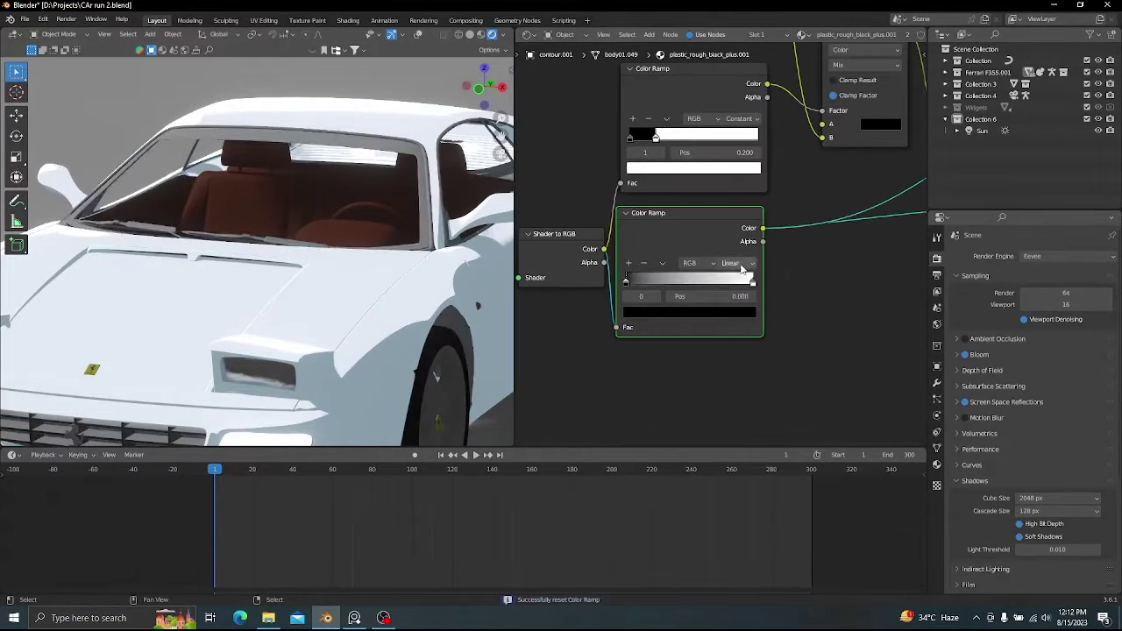
pyautogui.click(738, 263)
pyautogui.click(735, 332)
pyautogui.moveTo(752, 281); pyautogui.dragTo(668, 286)
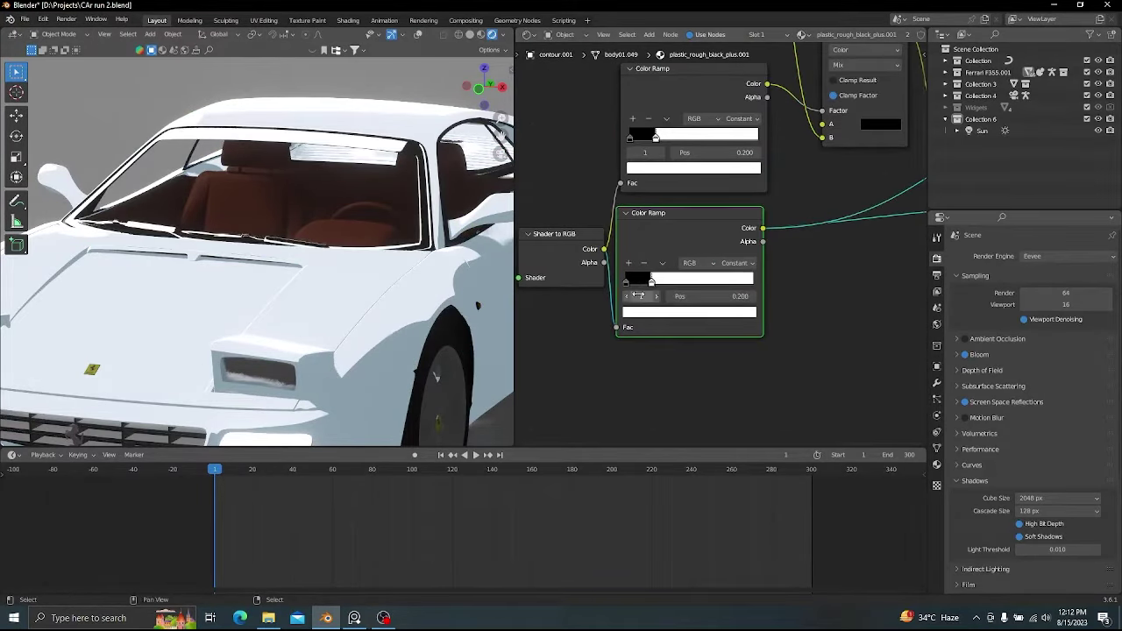
# - Darken the ramp's second color stop and connect the final Add node to the trim material's output
pyautogui.click(670, 310)
pyautogui.scroll(-4, 686, 354)
pyautogui.moveTo(687, 354); pyautogui.dragTo(525, 409, button='middle')
pyautogui.keyDown('ctrl'); pyautogui.keyDown('shift'); pyautogui.click(736, 232); pyautogui.keyUp('shift'); pyautogui.keyUp('ctrl')
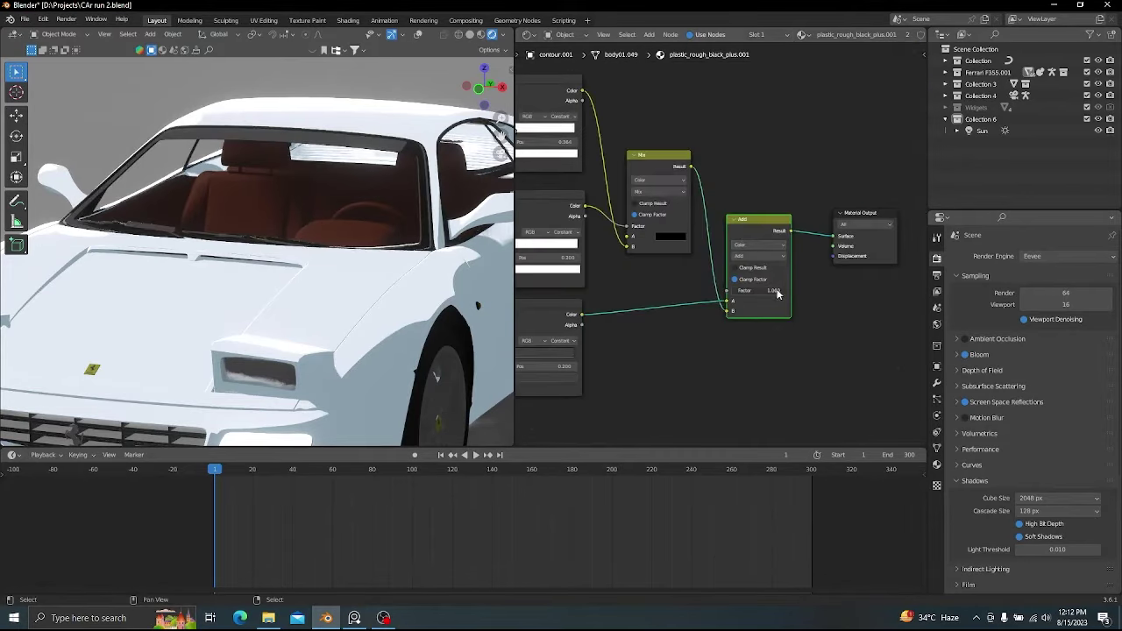
# - Show the viewport overlays on the full car shot and save the file
pyautogui.moveTo(691, 258); pyautogui.dragTo(758, 267, button='middle')
pyautogui.scroll(-4, 377, 263)
pyautogui.scroll(-2, 377, 263)
pyautogui.click(418, 35)
pyautogui.hotkey('ctrl', 's')
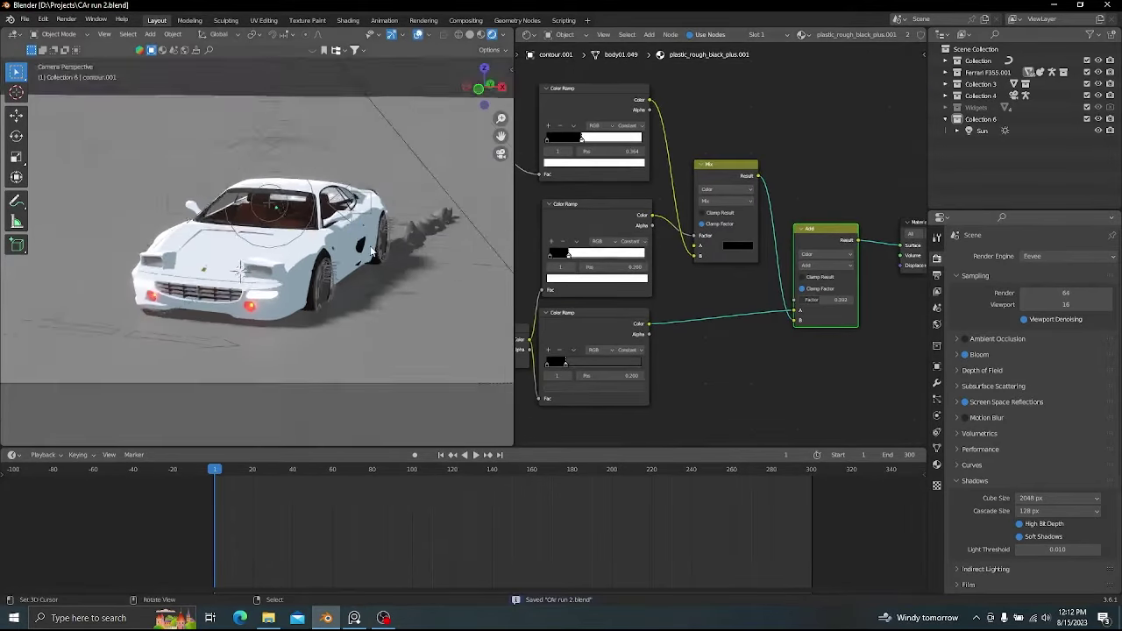
# - Inspect the selected object in isolation, return to the full scene and frame it
pyautogui.scroll(5, 395, 350)
pyautogui.keyDown('shift'); pyautogui.moveTo(412, 370); pyautogui.dragTo(308, 267, button='middle'); pyautogui.keyUp('shift')
pyautogui.rightClick(329, 256)
pyautogui.press('KP_Divide')
pyautogui.press('KP_Divide')
pyautogui.press('KP_Decimal')
pyautogui.press('q')
pyautogui.click(281, 267)
pyautogui.press('q')
pyautogui.click(425, 284)
# - Scale the ground plane along the Z axis
pyautogui.scroll(-5, 246, 237)
pyautogui.rightClick(310, 270)
pyautogui.press('s')
pyautogui.press('z')
pyautogui.rightClick(339, 252)
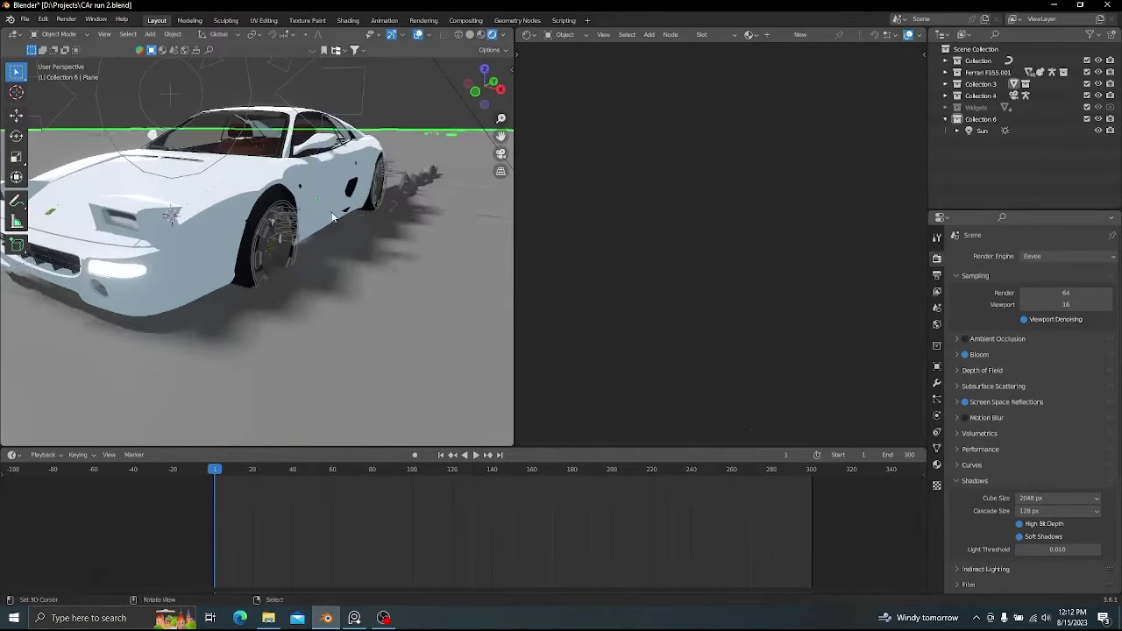
pyautogui.moveTo(368, 368); pyautogui.dragTo(350, 342, button='middle')
pyautogui.press('s')
pyautogui.press('z')
pyautogui.click(375, 203)
# - Select the front tire and replace its material's nodes with the copied toon shader nodes
pyautogui.moveTo(374, 203)
pyautogui.mouseDown(button='middle')
pyautogui.moveTo(271, 265)
pyautogui.moveTo(368, 214)
pyautogui.mouseUp(button='middle')
pyautogui.scroll(3, 368, 214)
pyautogui.rightClick(238, 280)
pyautogui.scroll(-2, 596, 337)
pyautogui.moveTo(596, 337); pyautogui.dragTo(757, 297, button='middle')
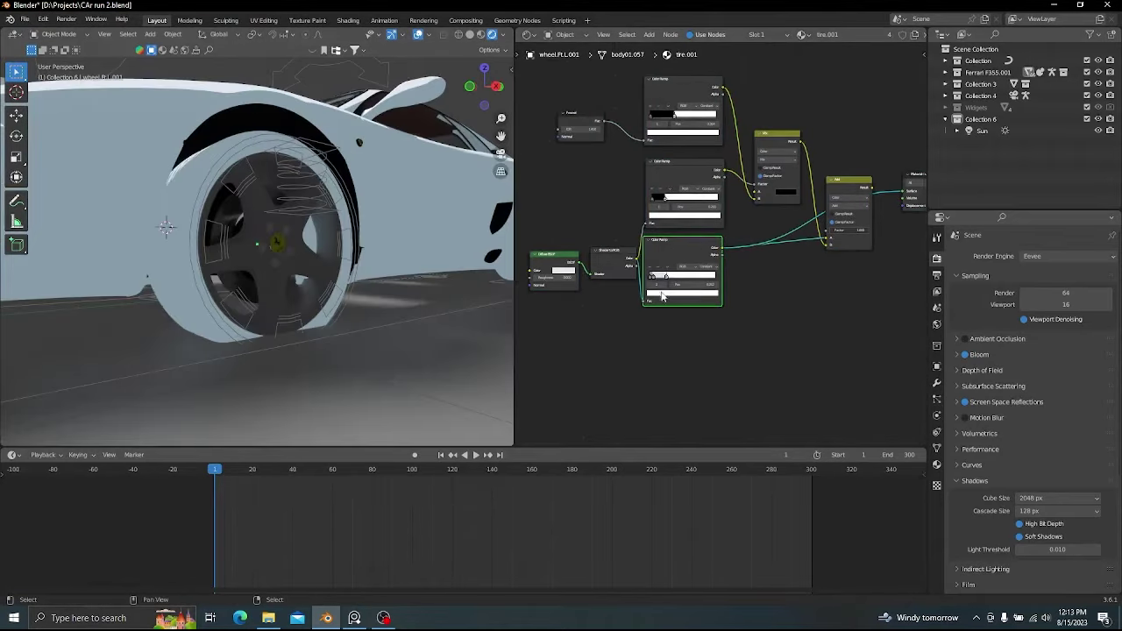
# - Hide the viewport overlays and reset the tire material's lowest Color Ramp with Constant interpolation
pyautogui.moveTo(219, 219); pyautogui.dragTo(289, 197, button='middle')
pyautogui.click(418, 34)
pyautogui.scroll(6, 711, 255)
pyautogui.moveTo(711, 257); pyautogui.dragTo(766, 234, button='middle')
pyautogui.click(758, 267)
pyautogui.click(763, 298)
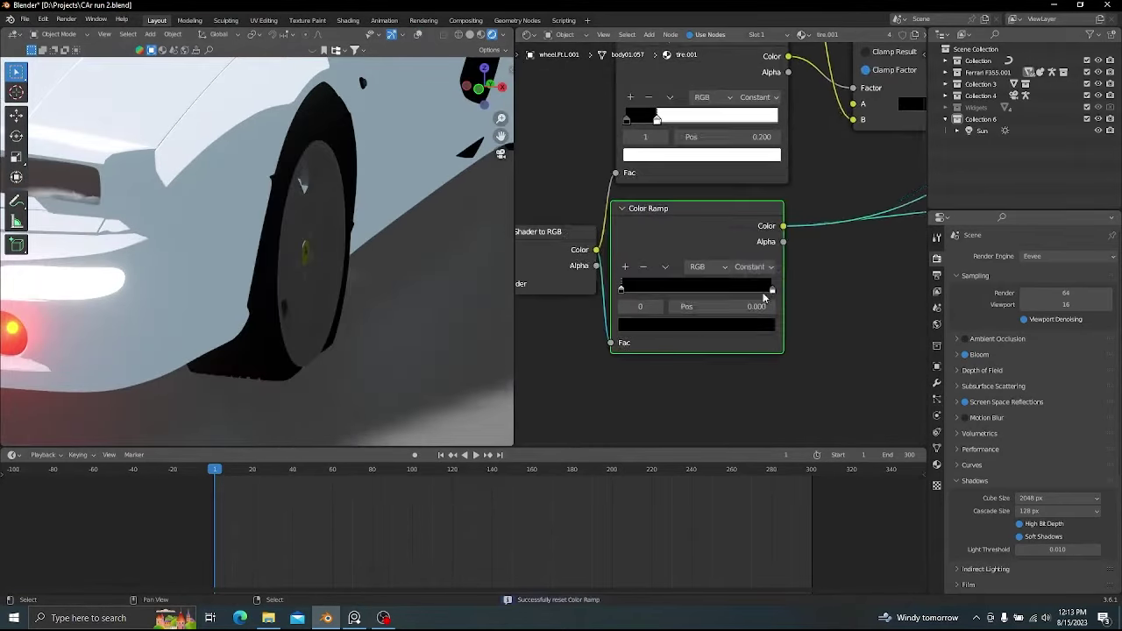
pyautogui.moveTo(648, 290); pyautogui.dragTo(617, 289)
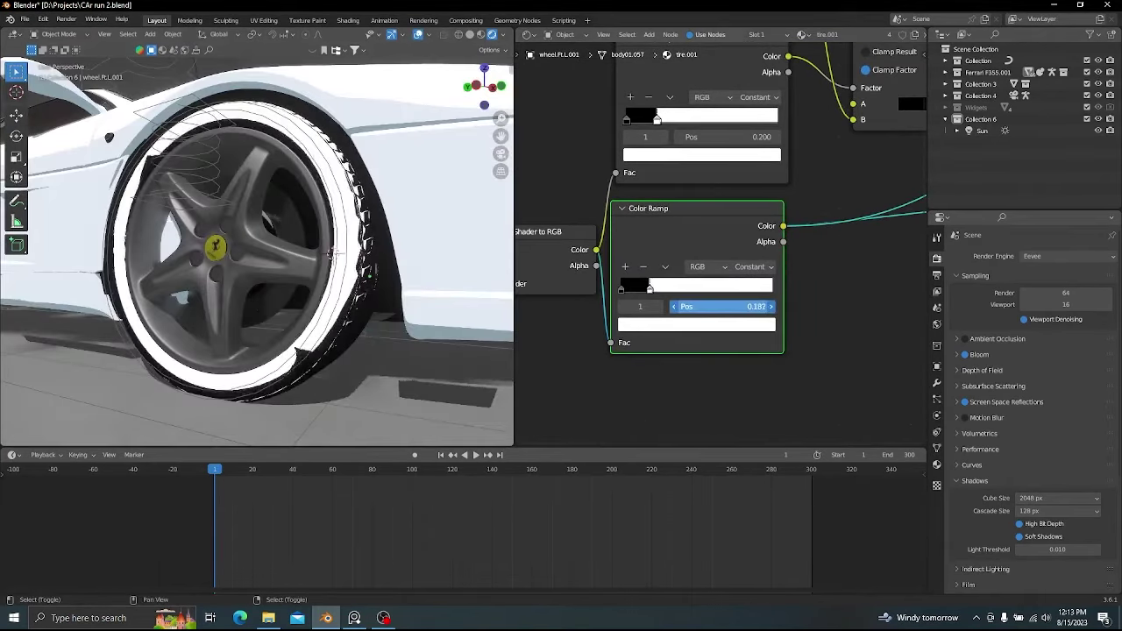
# - Place the tire ramp's white stop at 0.145 and darken it to gray
pyautogui.moveTo(722, 307); pyautogui.dragTo(727, 307)
pyautogui.scroll(-4, 706, 268)
pyautogui.moveTo(774, 261); pyautogui.dragTo(792, 272, button='middle')
pyautogui.scroll(1, 745, 289)
pyautogui.click(694, 326)
pyautogui.scroll(-12, 693, 326)
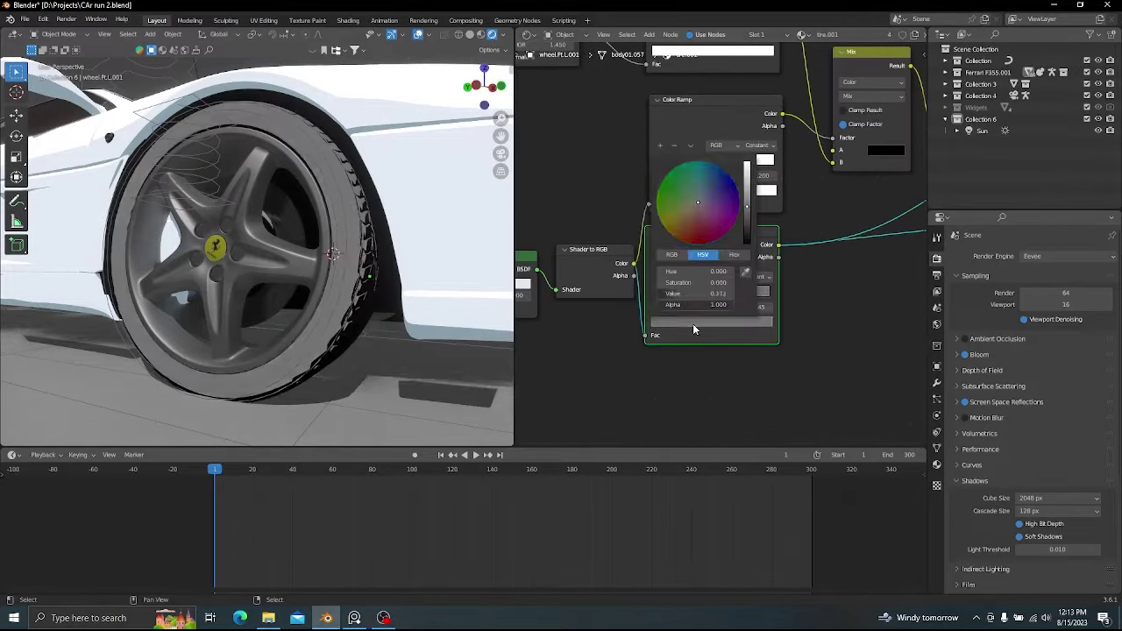
# - Replace the wheel rim material's nodes with the tire's toon shader nodes
pyautogui.moveTo(766, 121); pyautogui.dragTo(674, 217, button='middle')
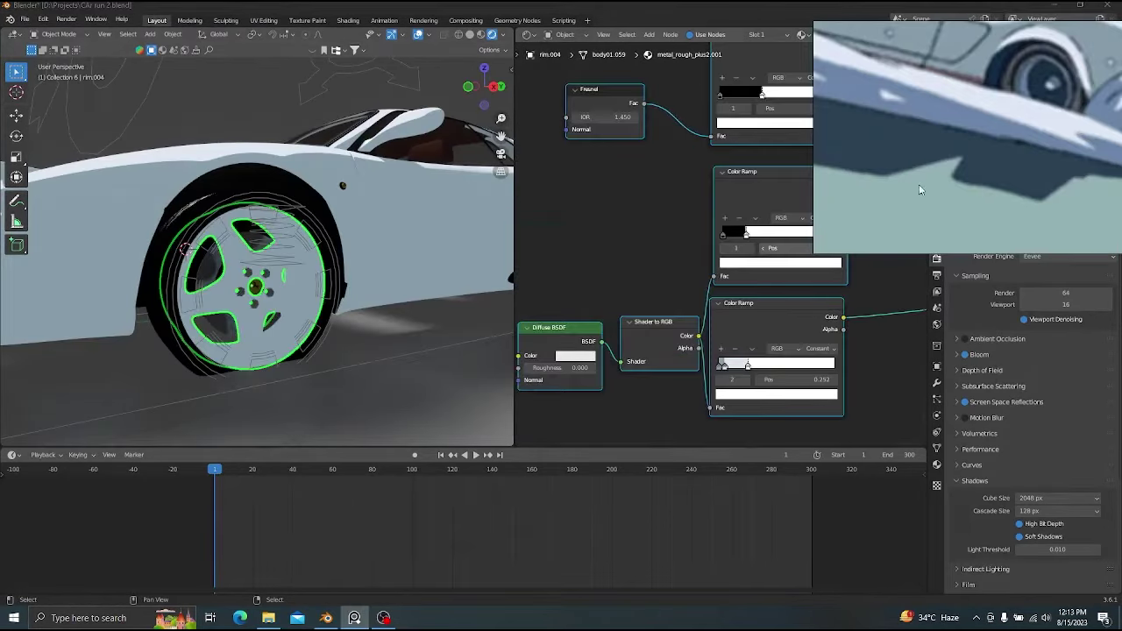
pyautogui.moveTo(403, 300); pyautogui.dragTo(147, 297, button='middle')
pyautogui.scroll(-3, 147, 296)
pyautogui.moveTo(745, 290); pyautogui.dragTo(705, 244, button='middle')
pyautogui.scroll(3, 709, 245)
pyautogui.click(761, 291)
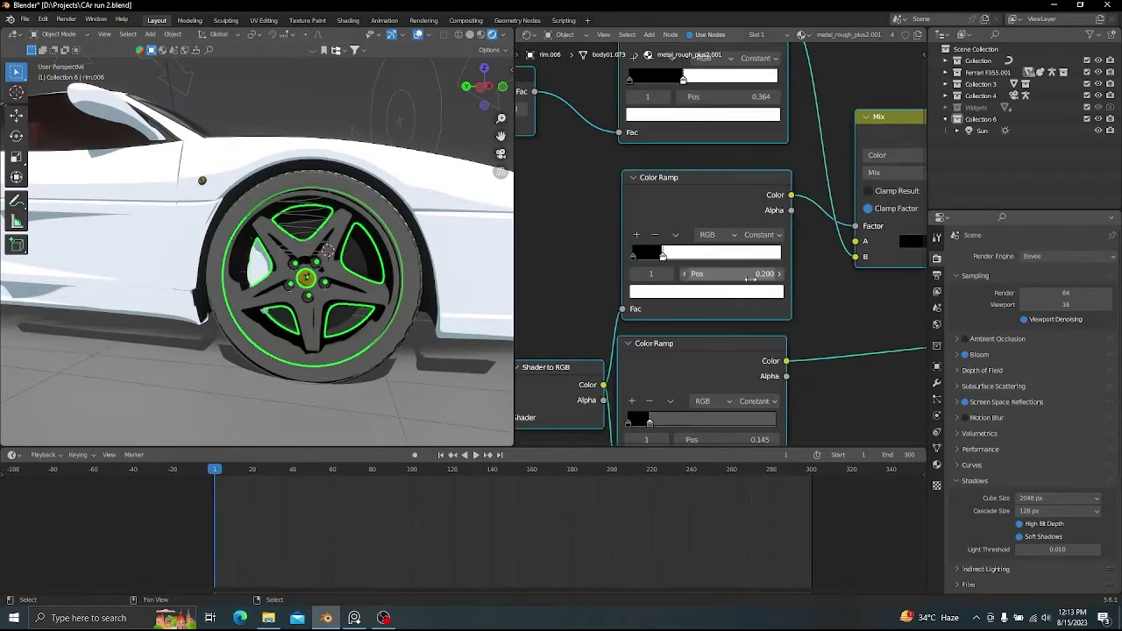
pyautogui.moveTo(750, 279); pyautogui.dragTo(764, 187, button='middle')
# - Try lighter grays and a higher position for the rim ramp's second stop, and undo the last change
pyautogui.click(695, 369)
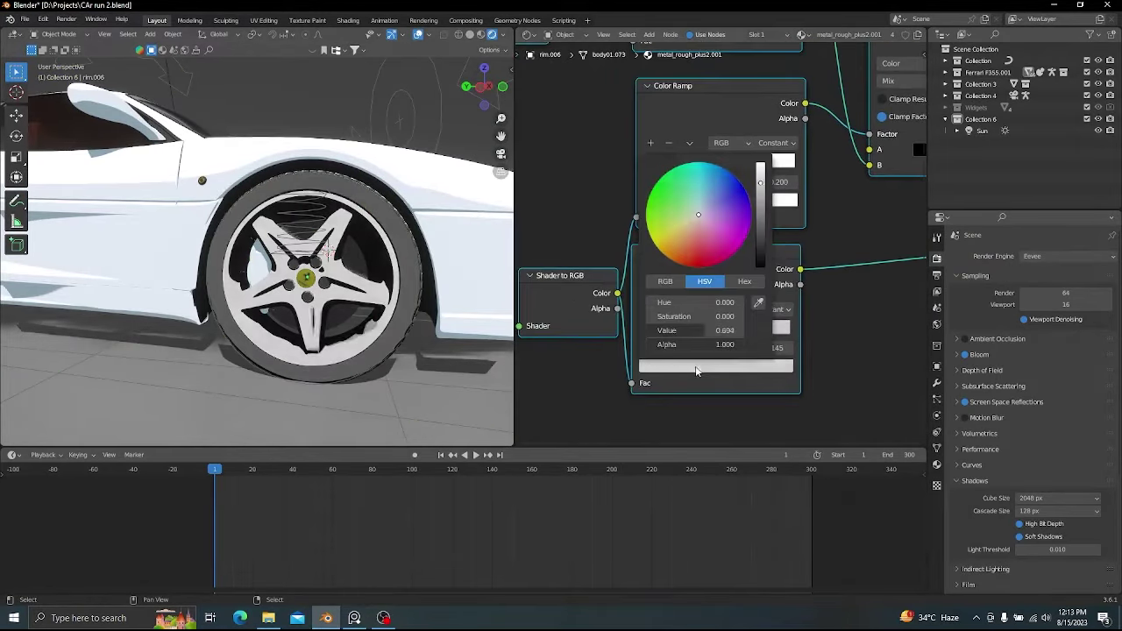
pyautogui.scroll(-4, 678, 313)
pyautogui.scroll(3, 678, 313)
pyautogui.moveTo(668, 323); pyautogui.dragTo(682, 322)
pyautogui.click(679, 357)
pyautogui.scroll(10, 678, 357)
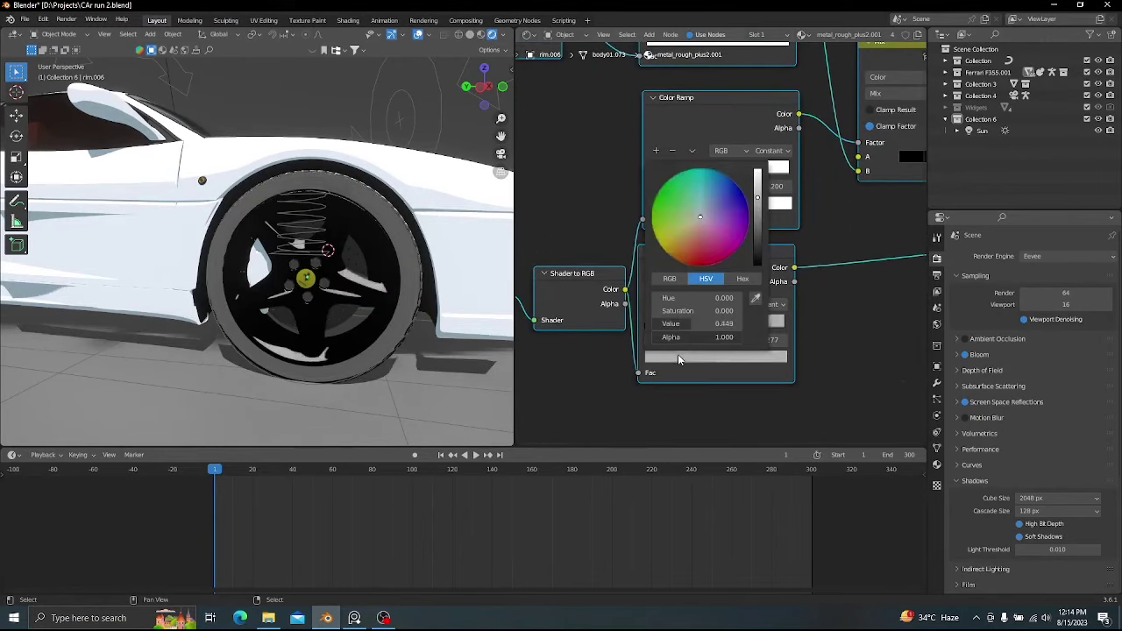
pyautogui.hotkey('ctrl', 'z')
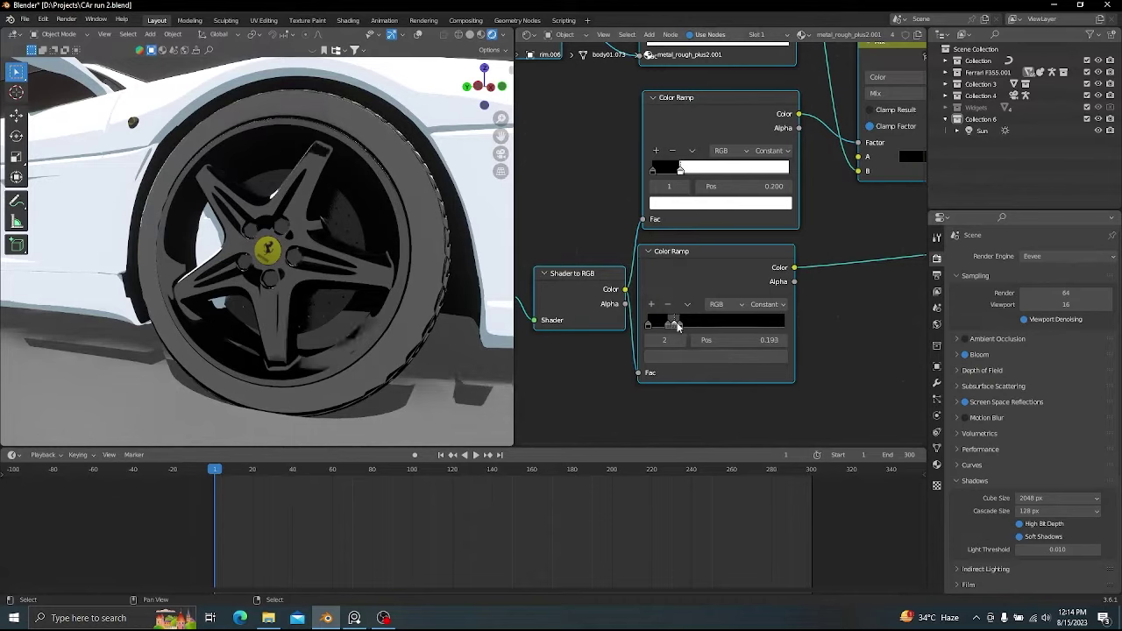
# - Rework the rim material's lowest Color Ramp into black and gray bands with a light gray highlight stop at 0.270
pyautogui.click(692, 357)
pyautogui.moveTo(678, 326); pyautogui.dragTo(721, 323)
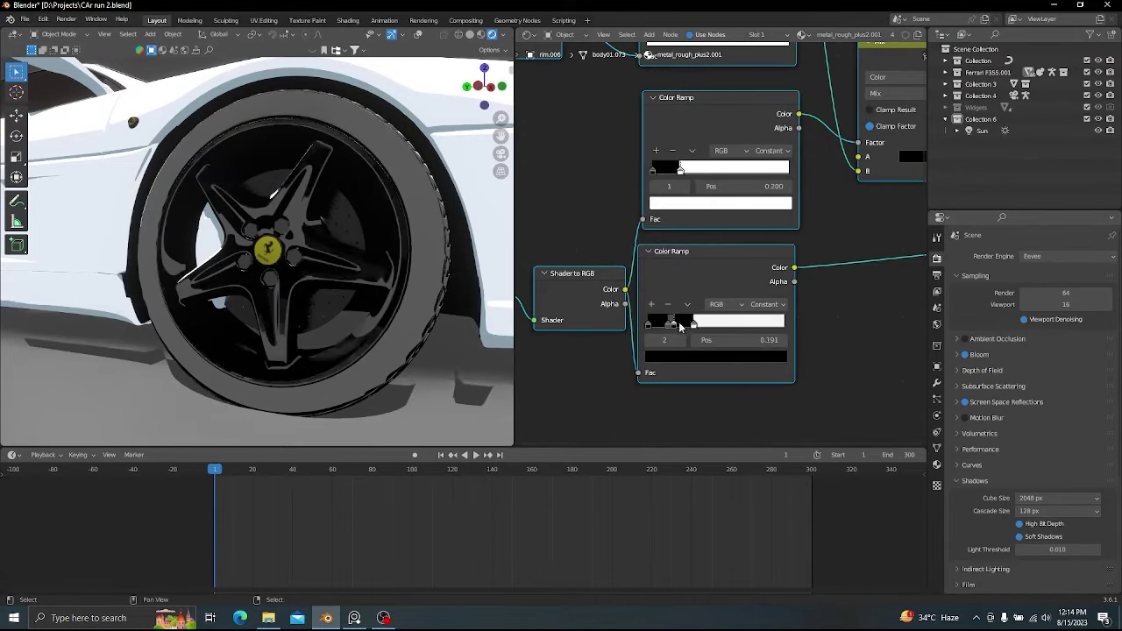
pyautogui.scroll(-6, 386, 263)
pyautogui.moveTo(386, 263); pyautogui.dragTo(263, 280, button='middle')
pyautogui.scroll(5, 263, 280)
pyautogui.keyDown('shift'); pyautogui.moveTo(780, 340); pyautogui.dragTo(779, 340); pyautogui.keyUp('shift')
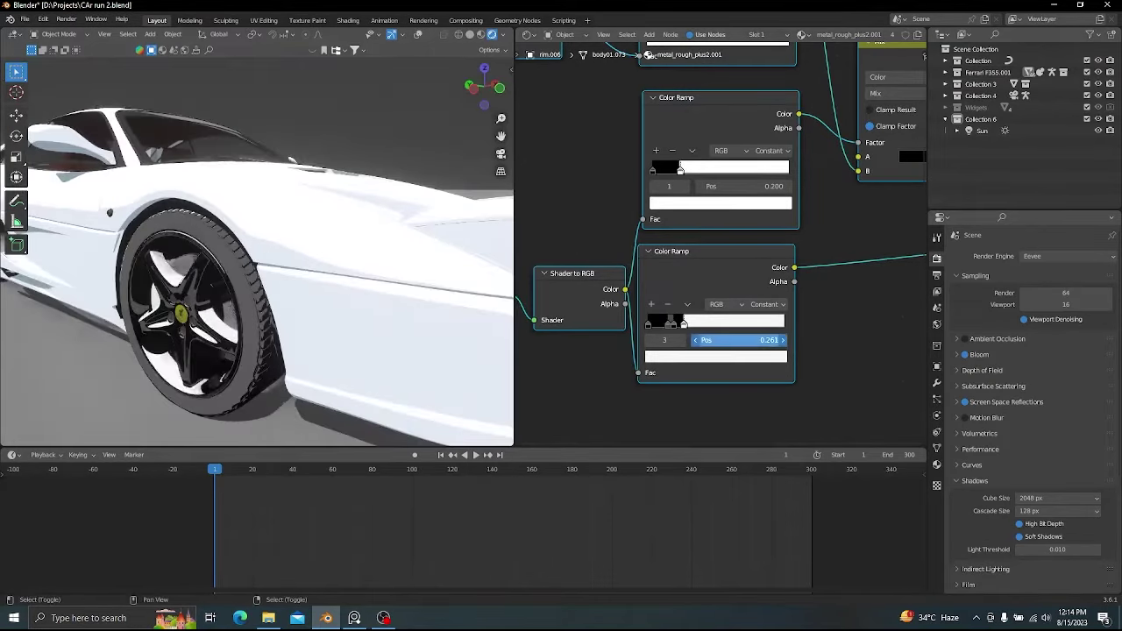
pyautogui.moveTo(403, 298); pyautogui.dragTo(461, 298, button='middle')
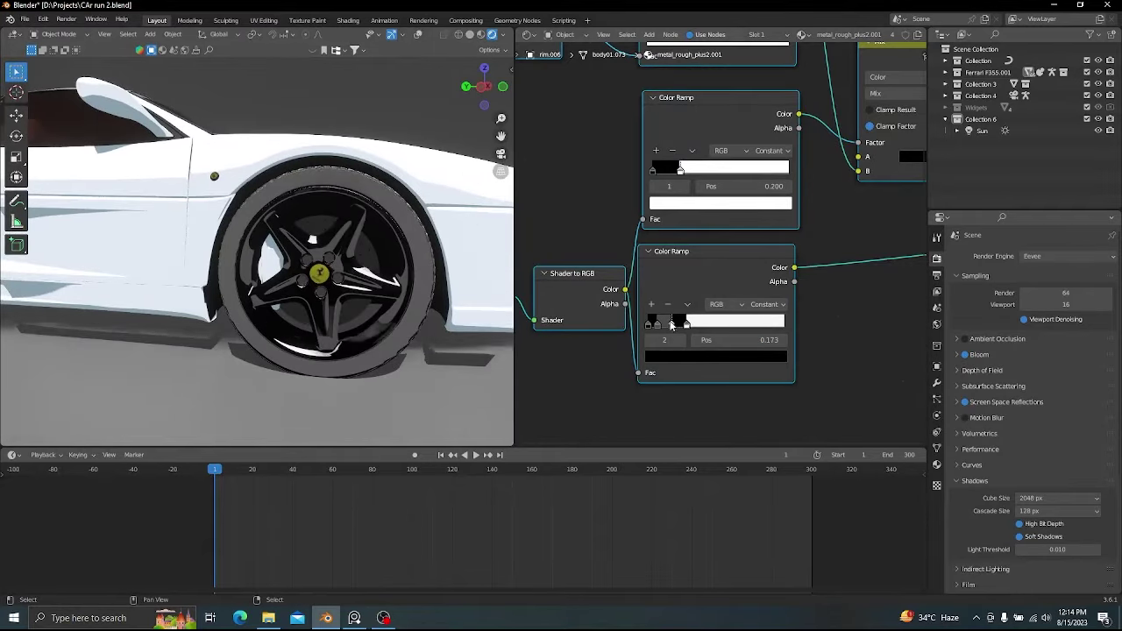
pyautogui.moveTo(298, 303); pyautogui.dragTo(261, 303, button='middle')
pyautogui.moveTo(171, 291); pyautogui.dragTo(213, 298, button='middle')
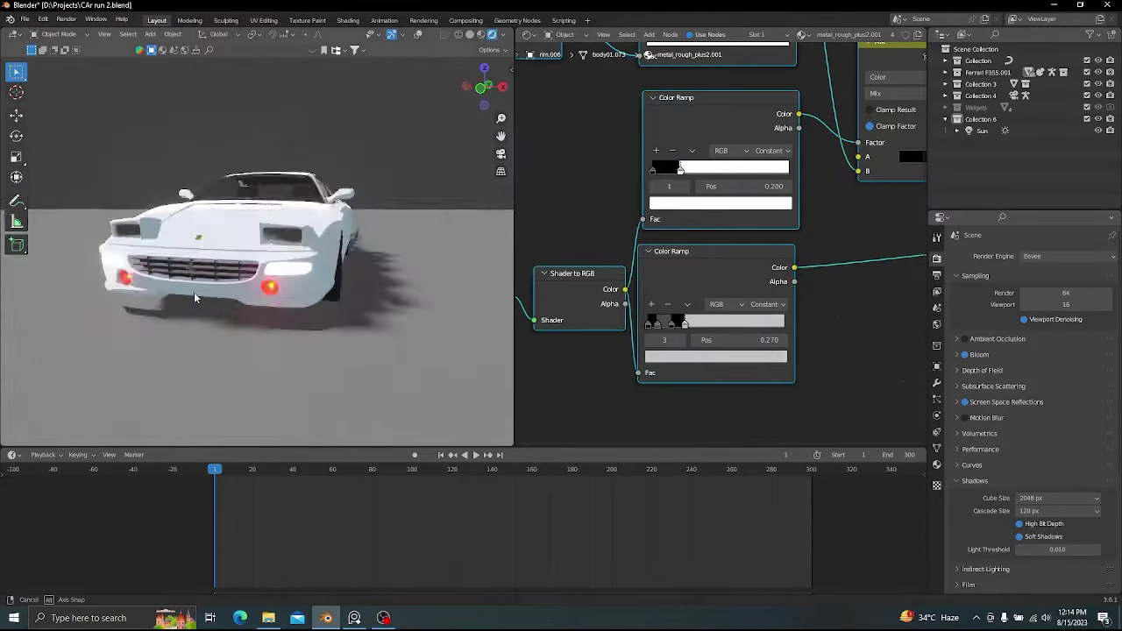
# - Return to the camera view with overlays shown and save the file
pyautogui.press('KP_0')
pyautogui.hotkey('shift', 'alt', 'z')
pyautogui.hotkey('ctrl', 's')
pyautogui.scroll(2, 313, 287)
# - Select the Sun light and rotate it around the Z axis
pyautogui.click(451, 235)
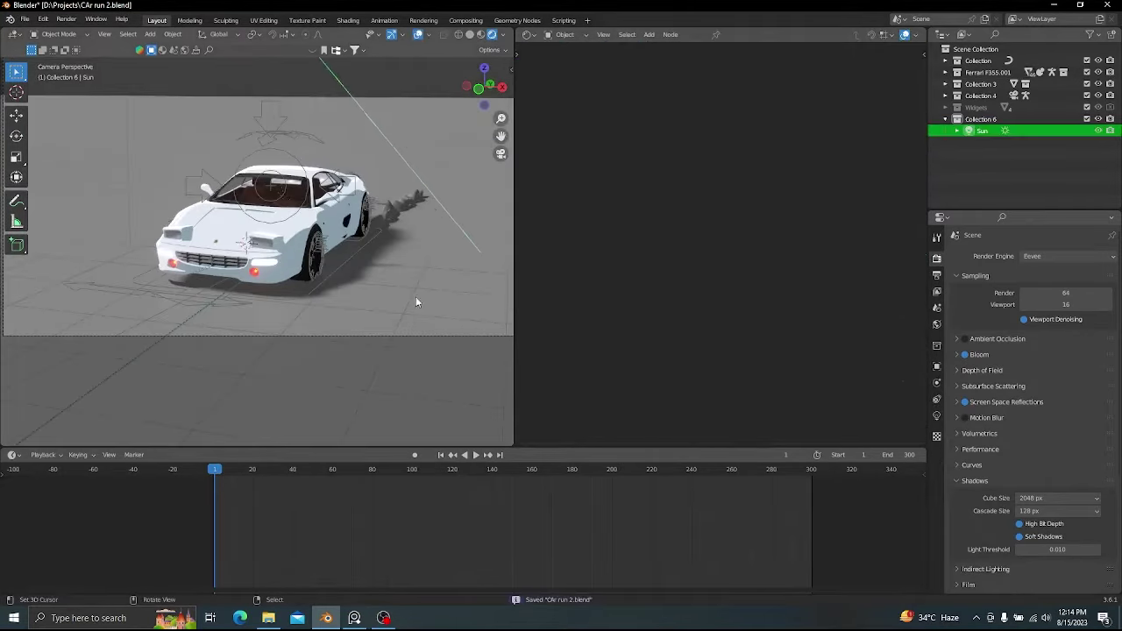
pyautogui.press('r')
pyautogui.press('z')
pyautogui.click(358, 412)
# - Add a point light to the scene
pyautogui.moveTo(361, 230); pyautogui.dragTo(371, 277, button='middle')
pyautogui.scroll(4, 386, 280)
pyautogui.hotkey('shift', 'a')
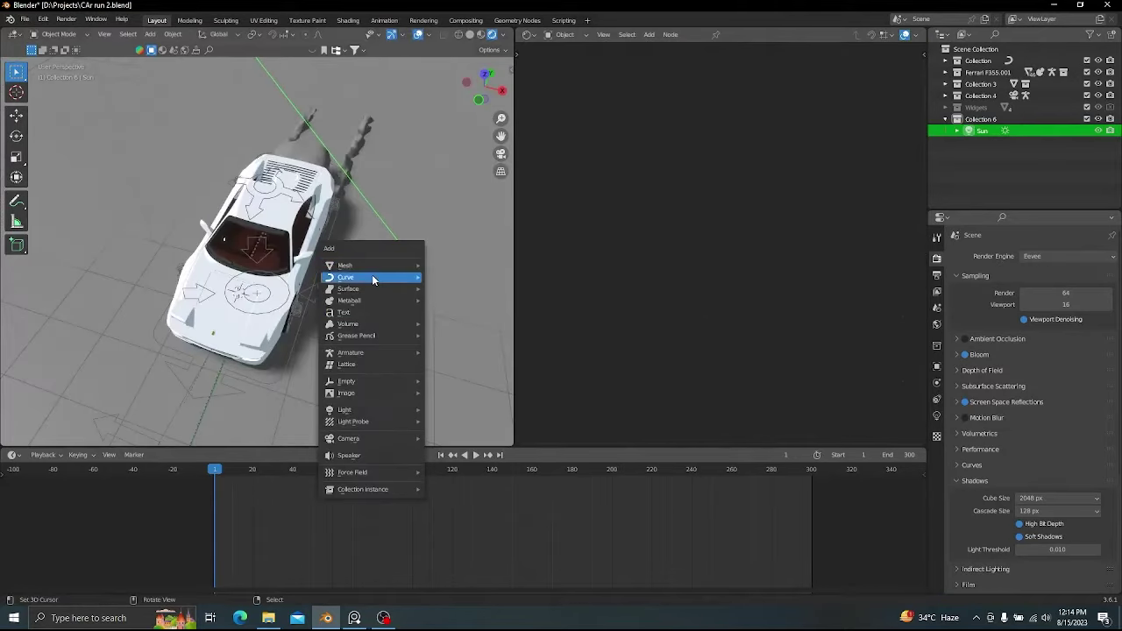
pyautogui.moveTo(350, 410)
pyautogui.click(474, 412)
# - Move the point light along X and Y to the ground beside the car's front wheel
pyautogui.moveTo(430, 326); pyautogui.dragTo(316, 309, button='middle')
pyautogui.hotkey('alt', 'shift', 'z')
pyautogui.press('g')
pyautogui.press('x')
pyautogui.moveTo(315, 309)
pyautogui.keyDown('alt'); pyautogui.mouseDown()
pyautogui.moveTo(352, 359)
pyautogui.moveTo(333, 320)
pyautogui.mouseUp(); pyautogui.keyUp('alt')
pyautogui.click(359, 319)
pyautogui.press('g')
pyautogui.press('y')
pyautogui.click(322, 379)
pyautogui.hotkey('alt', 'shift', 'z')
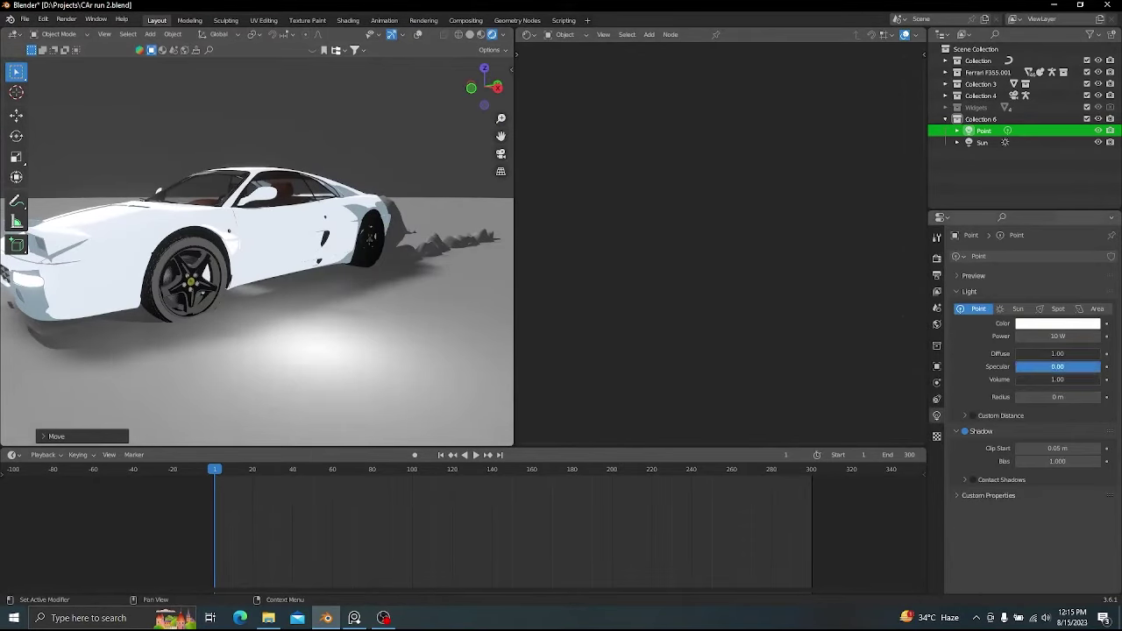
# - Try zero specular and volume on the point light from the camera view, and delete the light
pyautogui.moveTo(1082, 357)
pyautogui.mouseDown()
pyautogui.moveTo(1035, 357)
pyautogui.moveTo(1101, 358)
pyautogui.mouseUp()
pyautogui.moveTo(343, 321); pyautogui.dragTo(248, 323, button='middle')
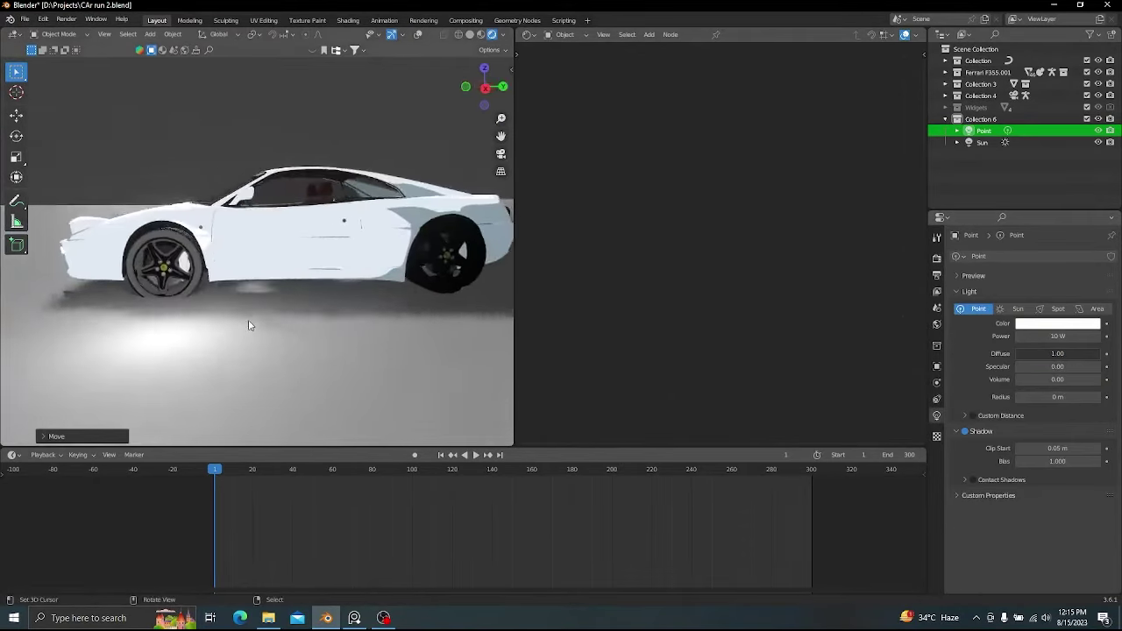
pyautogui.press('KP_0')
pyautogui.hotkey('alt', 'shift', 'z')
pyautogui.scroll(1, 354, 309)
pyautogui.press('Delete')
# - Rotate the Sun light around the global Z axis to redirect the car's shadow
pyautogui.moveTo(361, 290); pyautogui.dragTo(368, 320, button='middle')
pyautogui.rightClick(425, 90)
pyautogui.moveTo(424, 90); pyautogui.dragTo(388, 175, button='middle')
pyautogui.press('r')
pyautogui.press('z')
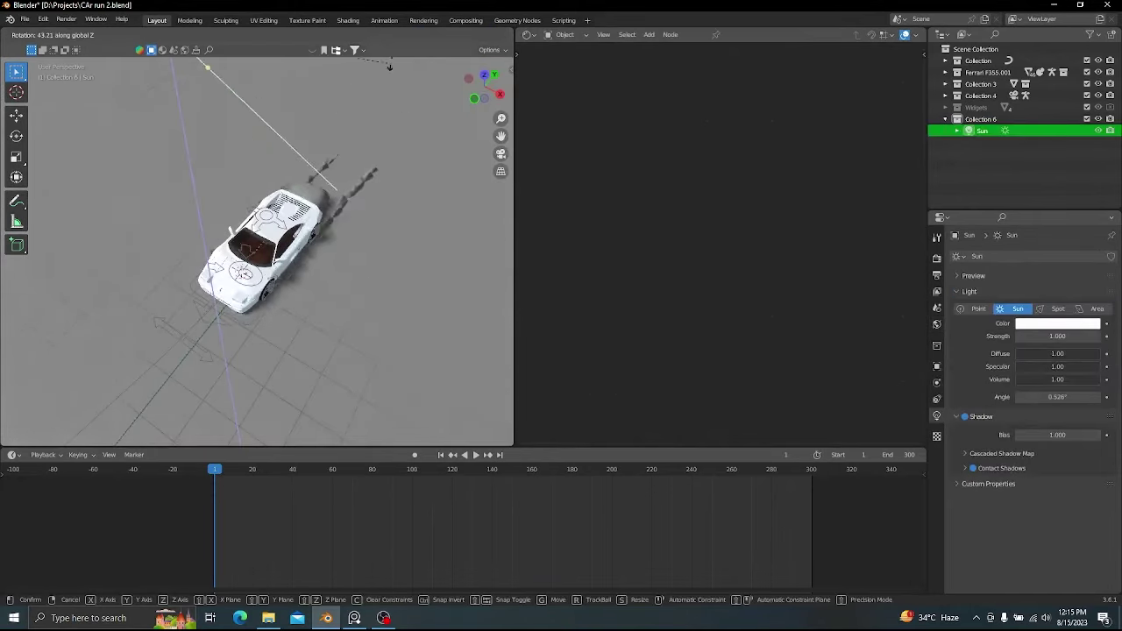
pyautogui.click(106, 300)
# - Play the animation through the camera with overlays hidden and scrub back to the early frames
pyautogui.press('KP_0')
pyautogui.hotkey('alt', 'shift', 'z')
pyautogui.press('space')
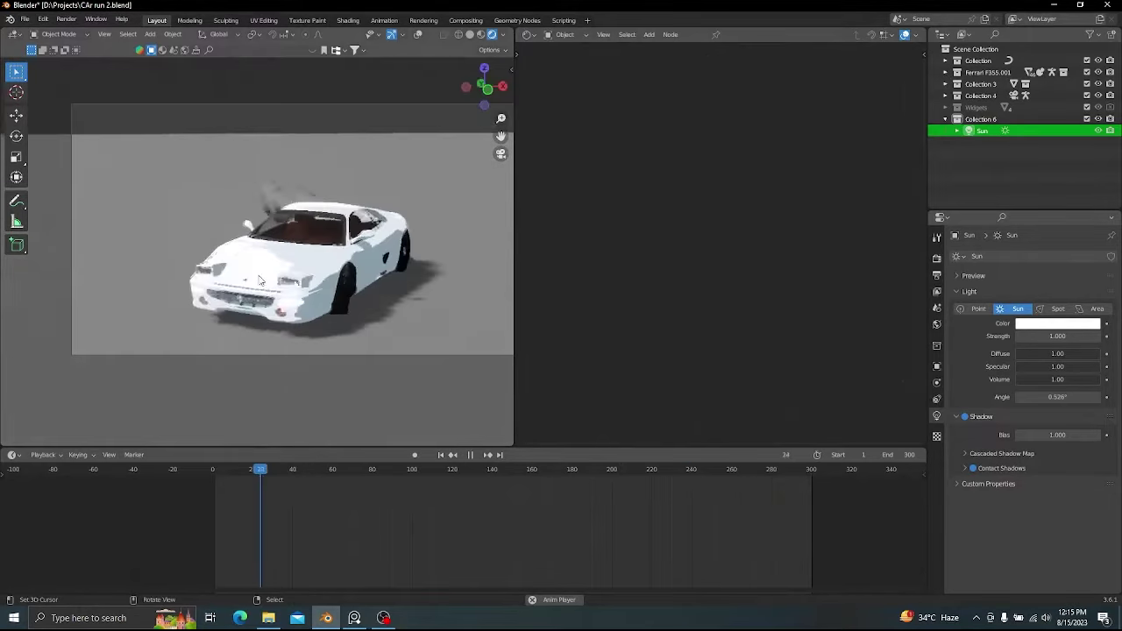
pyautogui.press('space')
pyautogui.moveTo(278, 470); pyautogui.dragTo(224, 466)
# - Rotate the Sun light in the top view and replay the animation through the camera
pyautogui.hotkey('alt', 'shift', 'z')
pyautogui.moveTo(349, 167); pyautogui.dragTo(371, 244, button='middle')
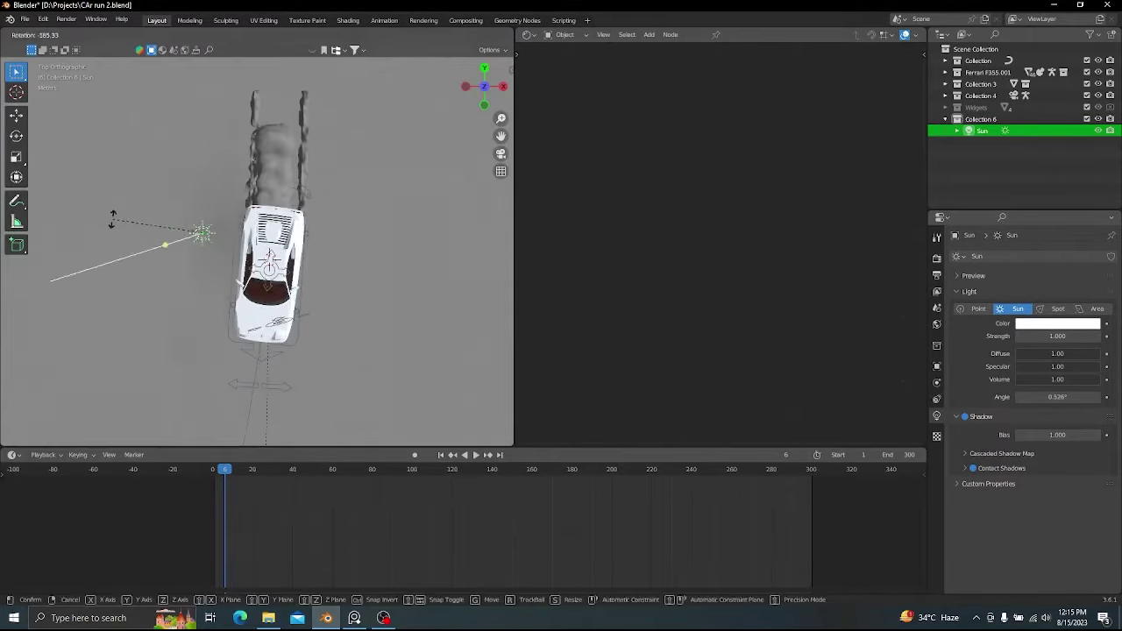
pyautogui.press('KP_0')
pyautogui.hotkey('alt', 'shift', 'z')
pyautogui.press('space')
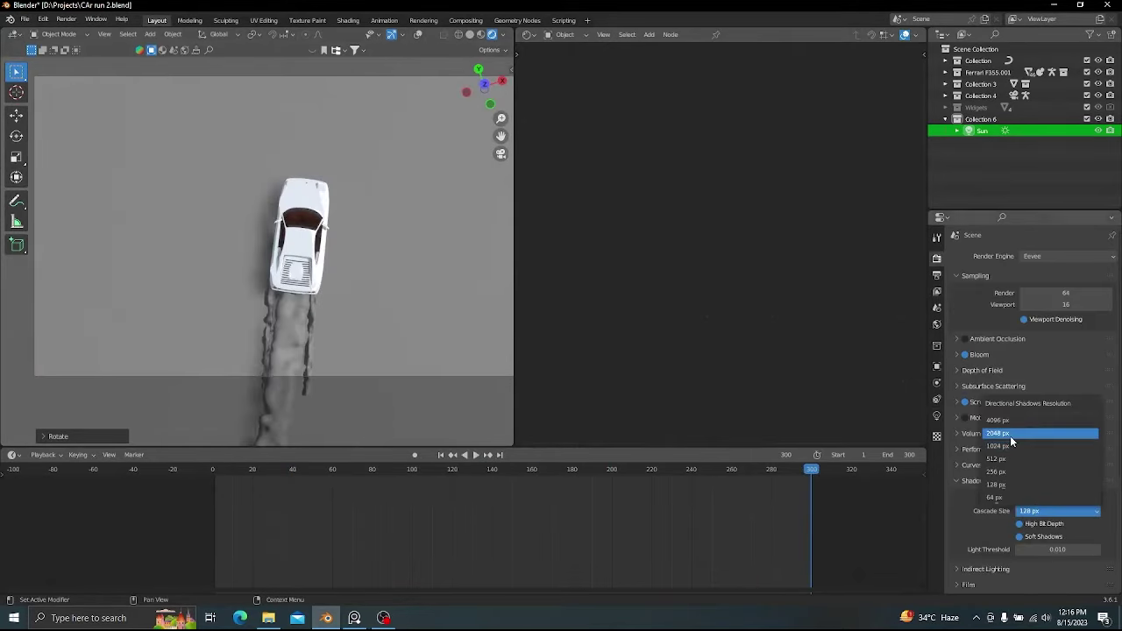
# - Set the shadow cascade size to 2048 px and review the animation through the camera
pyautogui.click(1010, 436)
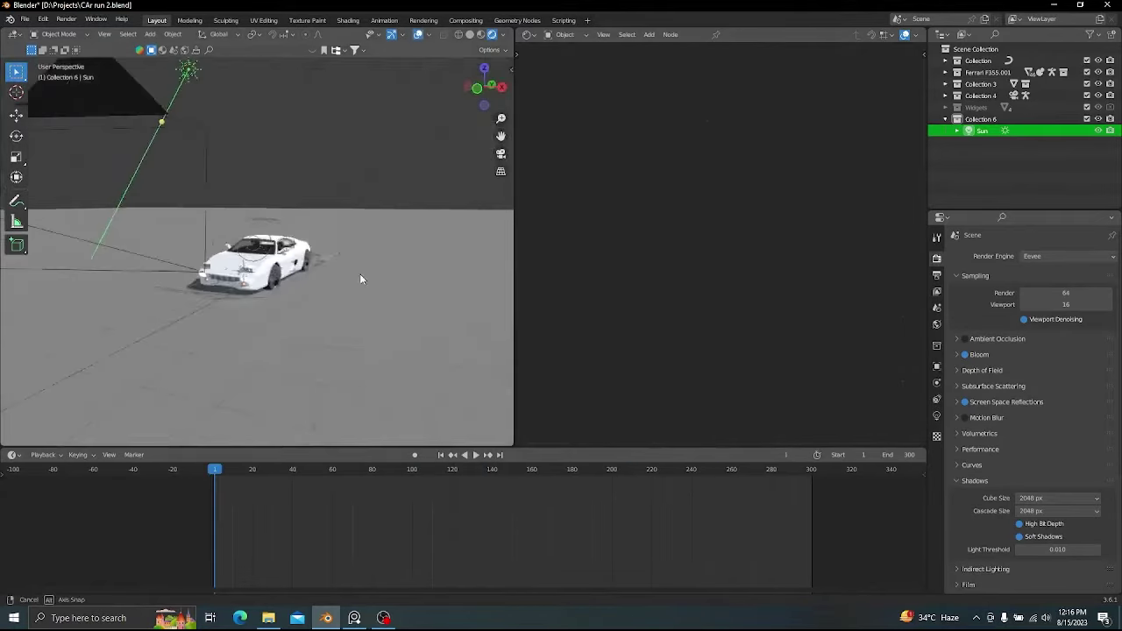
pyautogui.press('KP_1')
pyautogui.press('KP_0')
pyautogui.press('space')
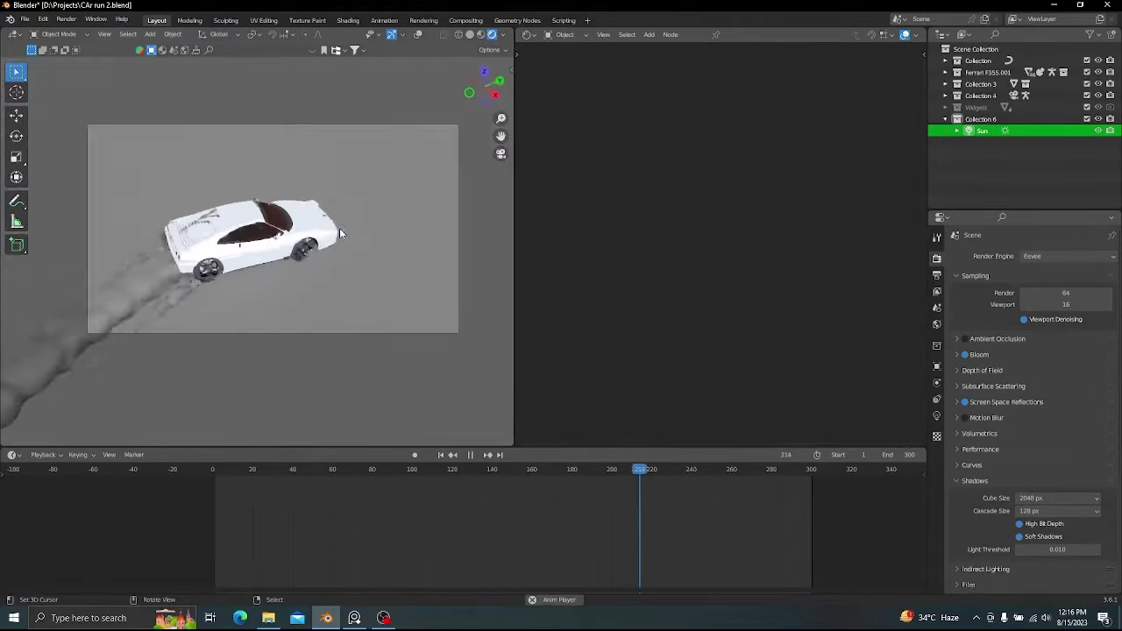
pyautogui.press('space')
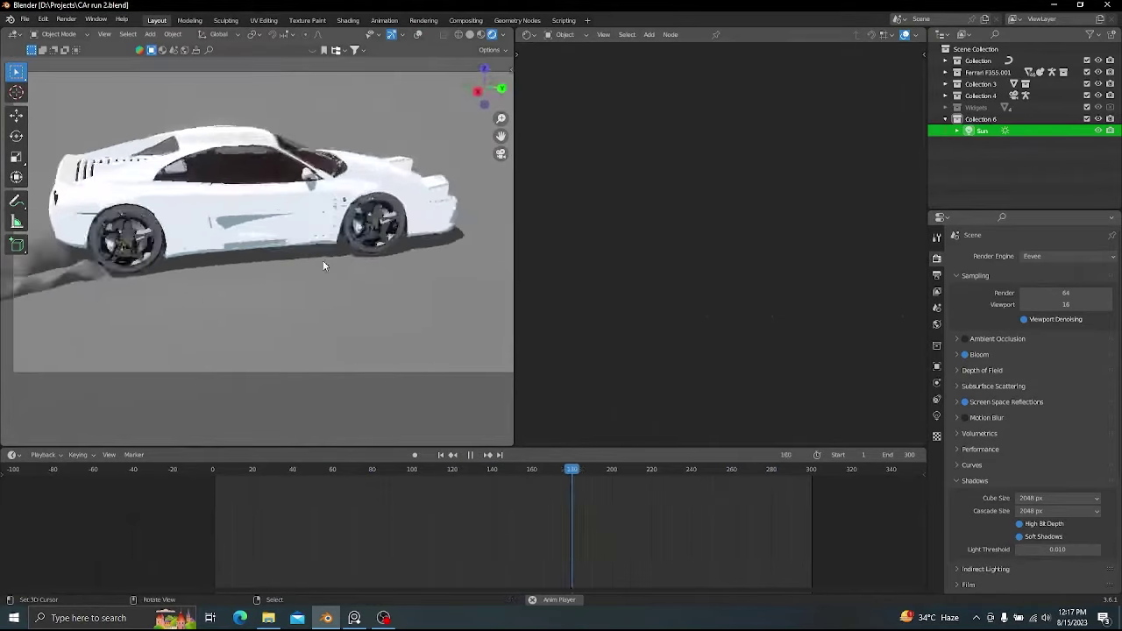
pyautogui.press('space')
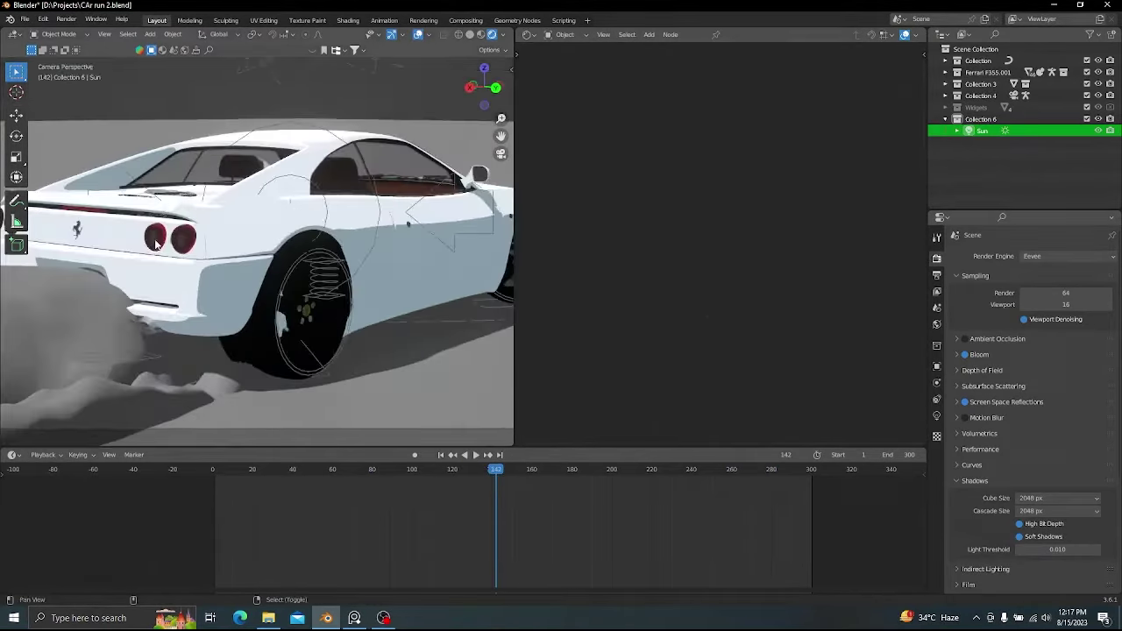
# - Select the red tail light glass and set its material's blend mode to Alpha Blend
pyautogui.click(273, 227)
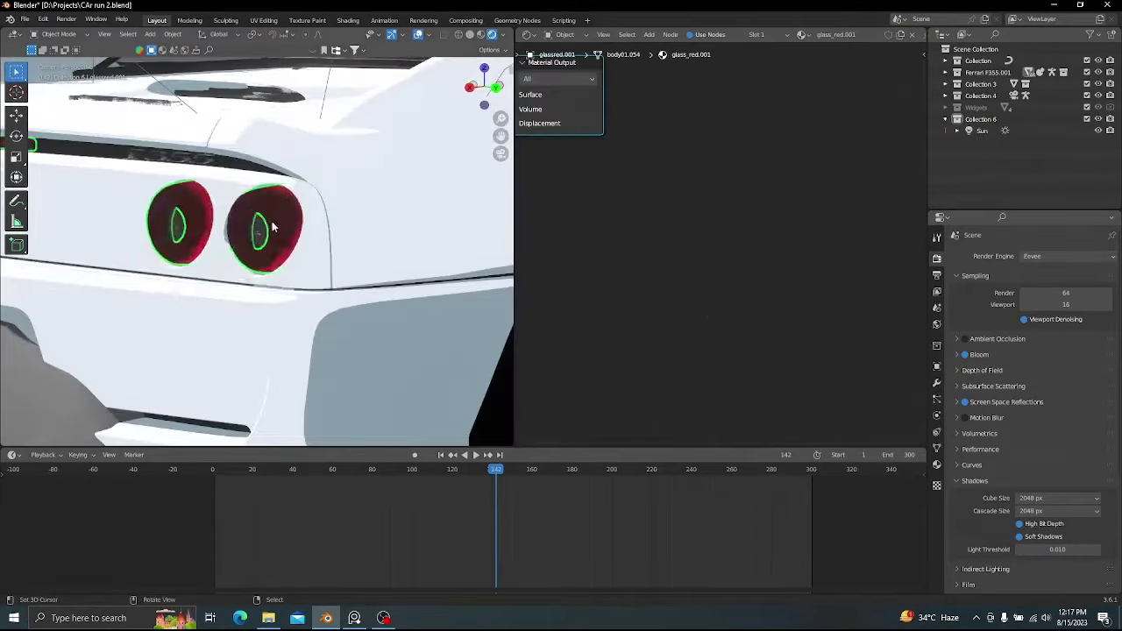
pyautogui.moveTo(717, 235); pyautogui.dragTo(951, 123, button='middle')
pyautogui.click(936, 465)
pyautogui.click(1061, 405)
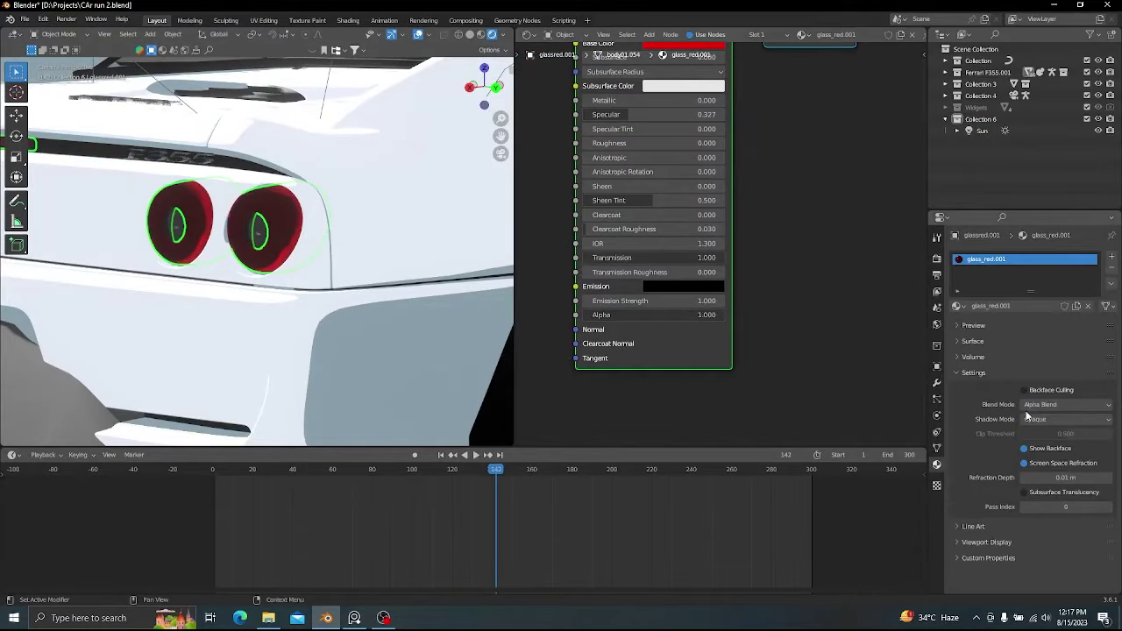
# - Temporarily hide the tail light glass and examine the chrome reflector parts behind it
pyautogui.scroll(2, 247, 241)
pyautogui.keyDown('shift'); pyautogui.moveTo(246, 241); pyautogui.dragTo(321, 260, button='middle'); pyautogui.keyUp('shift')
pyautogui.press('h')
pyautogui.rightClick(333, 243)
pyautogui.press('g')
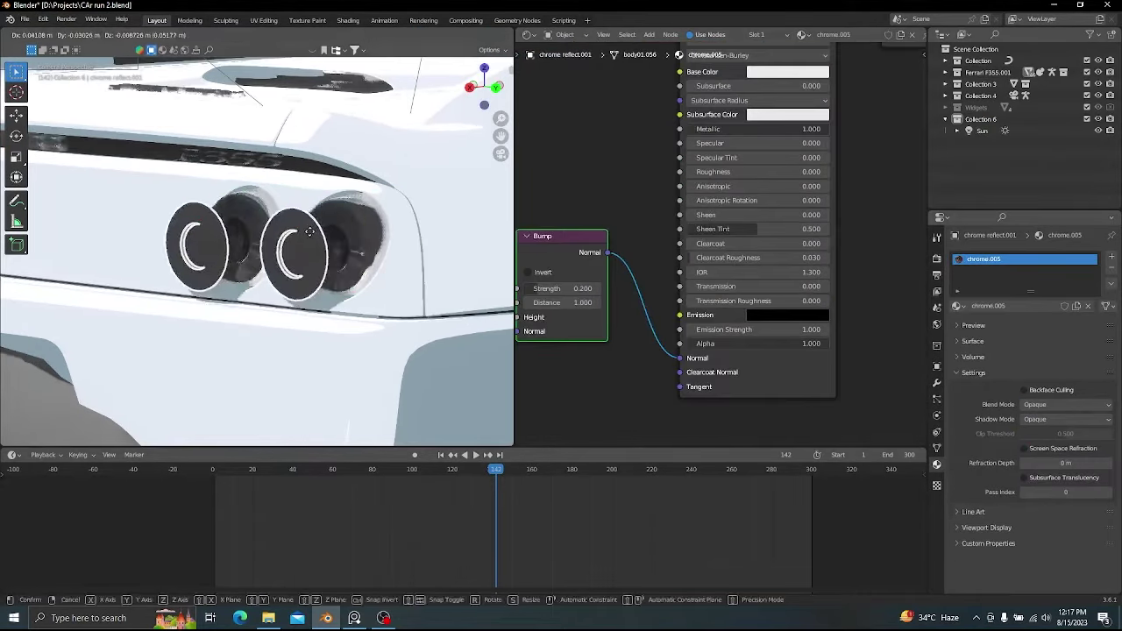
pyautogui.rightClick(295, 253)
pyautogui.rightClick(341, 226)
pyautogui.press('g')
pyautogui.hotkey('alt', 'h')
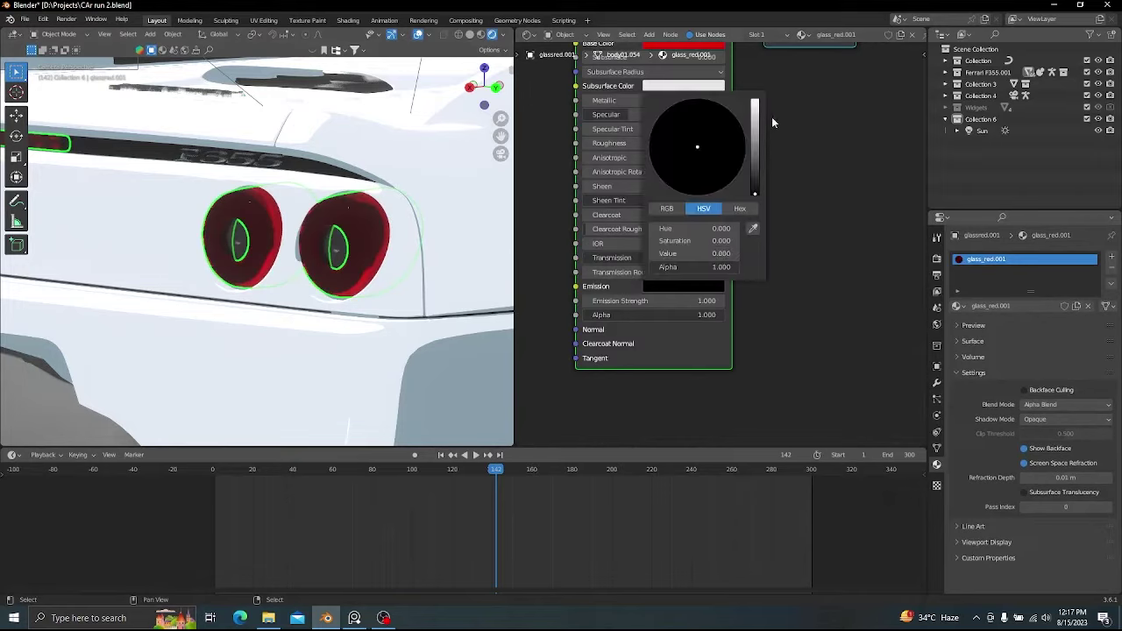
# - Give the tail light glass a pure red emission with strength 100 and hide the viewport overlays
pyautogui.click(693, 192)
pyautogui.moveTo(684, 300)
pyautogui.mouseDown()
pyautogui.moveTo(728, 300)
pyautogui.moveTo(688, 301)
pyautogui.mouseUp()
pyautogui.click(418, 34)
pyautogui.scroll(-8, 363, 216)
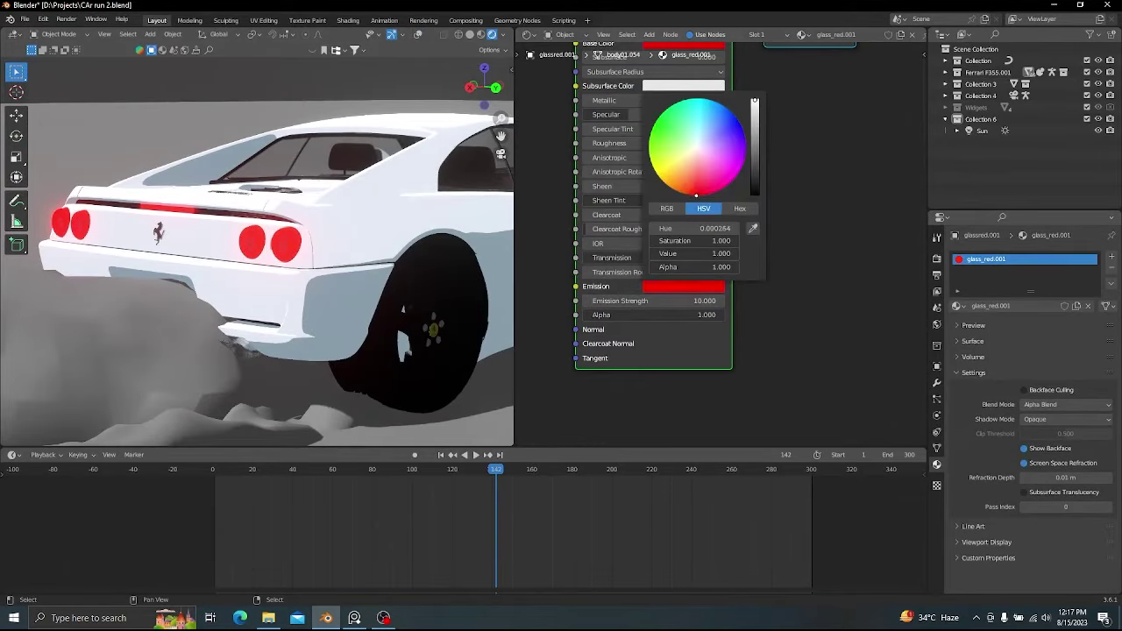
pyautogui.write('10')
pyautogui.write('0')
pyautogui.press('Return')
pyautogui.scroll(-6, 301, 227)
pyautogui.keyDown('shift'); pyautogui.moveTo(292, 242); pyautogui.dragTo(250, 252, button='middle'); pyautogui.keyUp('shift')
pyautogui.scroll(1, 263, 247)
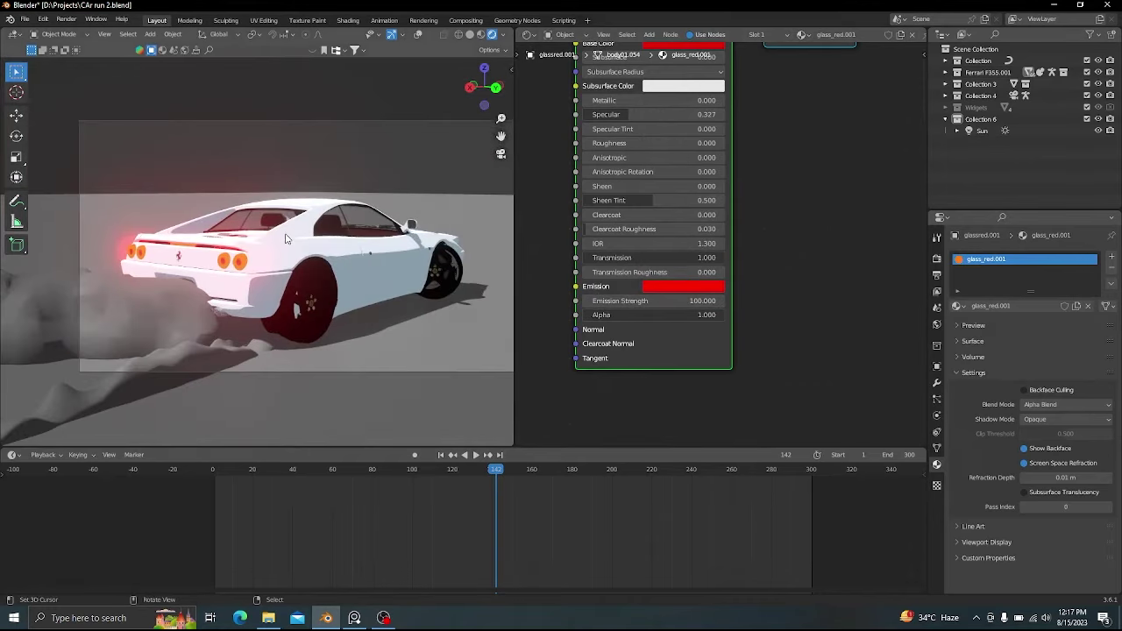
# - Play the animation through the camera to review the glowing tail lights
pyautogui.press('space')
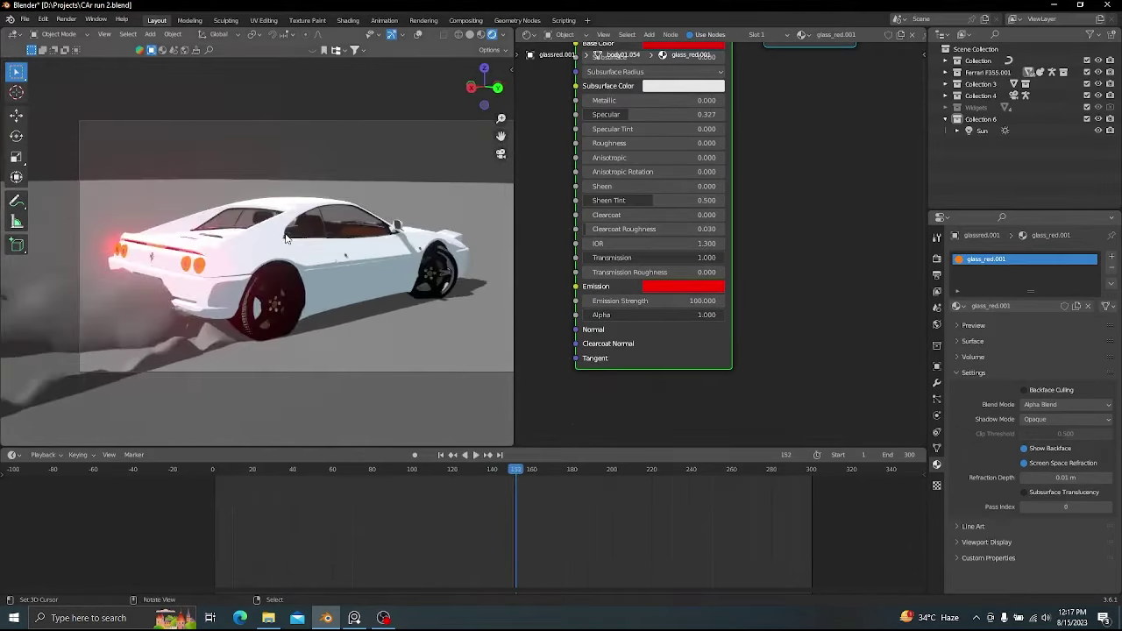
pyautogui.press('space')
pyautogui.press('space')
pyautogui.scroll(1, 336, 295)
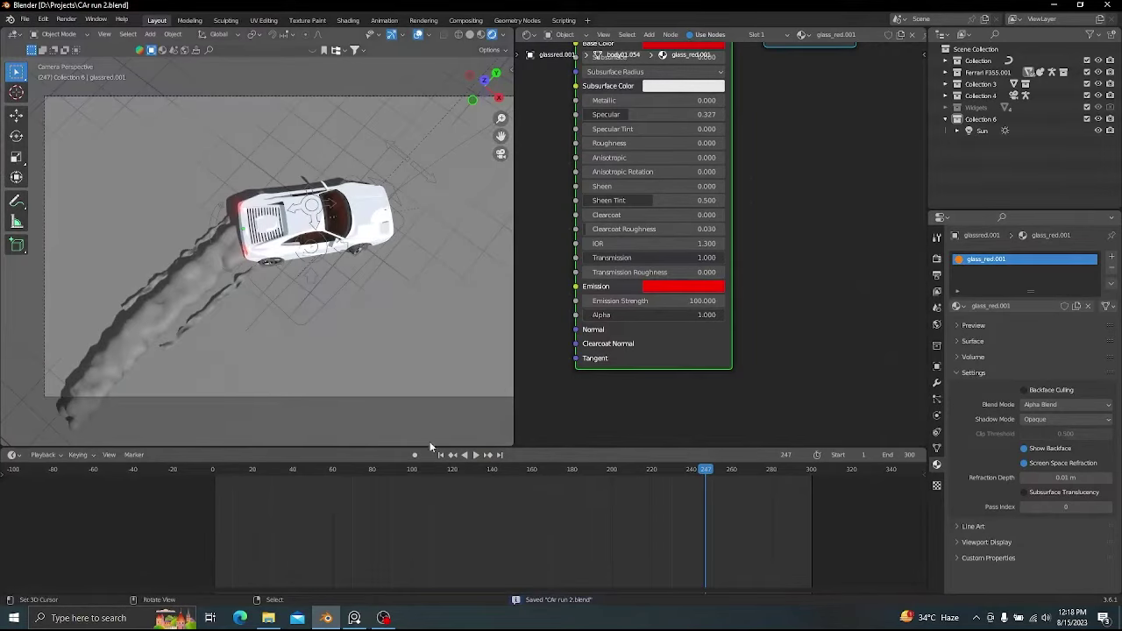
# - Return to the first frame, isolate the windshield and window glass, and raise its material's alpha
pyautogui.hotkey('shift', 'Left')
pyautogui.click(269, 222)
pyautogui.press('KP_Divide')
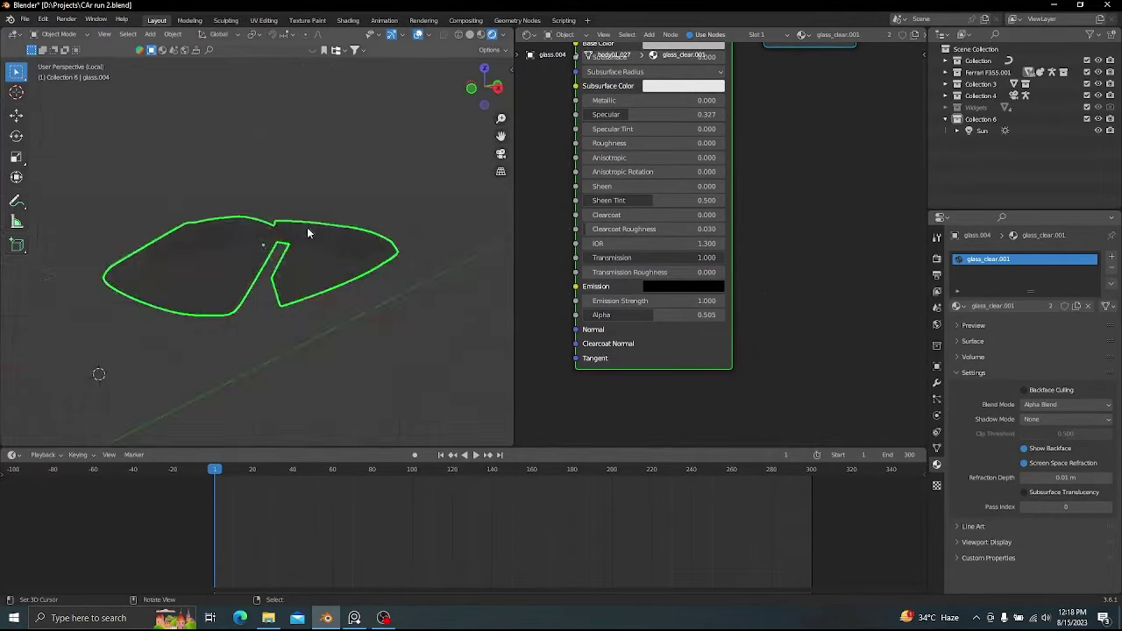
pyautogui.press('KP_1')
pyautogui.scroll(-5, 685, 210)
pyautogui.moveTo(685, 209); pyautogui.dragTo(691, 270, button='middle')
pyautogui.scroll(2, 679, 254)
pyautogui.moveTo(673, 369); pyautogui.dragTo(692, 369)
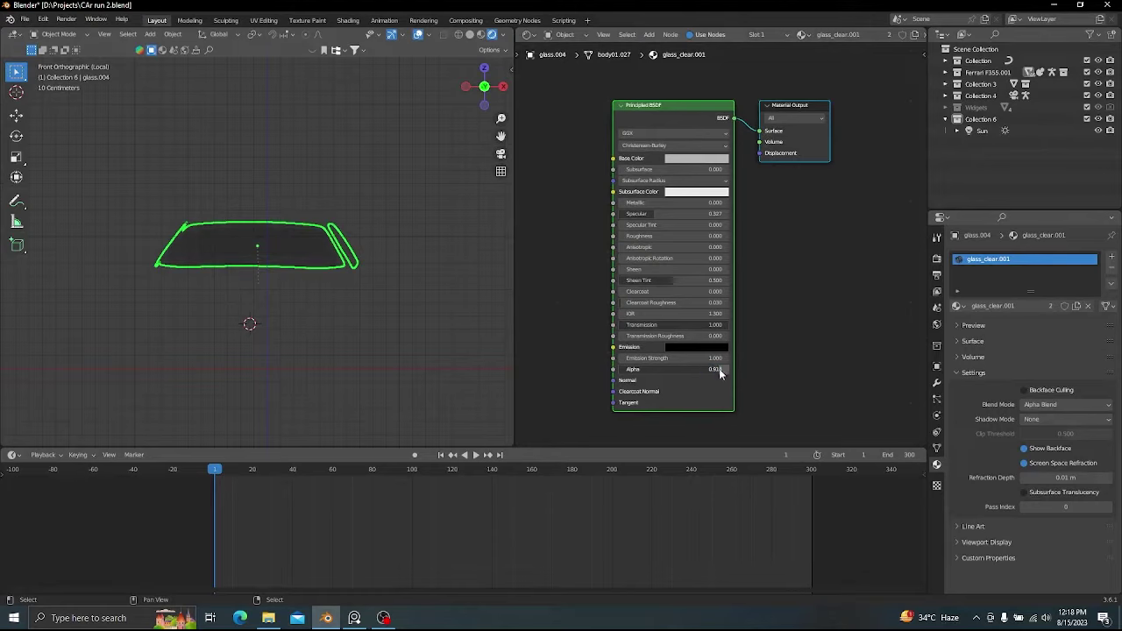
# - Add a Gradient Texture with Texture Coordinate and Mapping nodes to the glass material and link its colour to the Principled BSDF's emission
pyautogui.click(386, 307)
pyautogui.moveTo(386, 306); pyautogui.dragTo(347, 321, button='middle')
pyautogui.scroll(-1, 662, 134)
pyautogui.moveTo(661, 134); pyautogui.dragTo(712, 160, button='middle')
pyautogui.press('Return')
pyautogui.click(601, 232)
pyautogui.moveTo(601, 232); pyautogui.dragTo(779, 155, button='middle')
pyautogui.hotkey('ctrl', 't')
pyautogui.press('h')
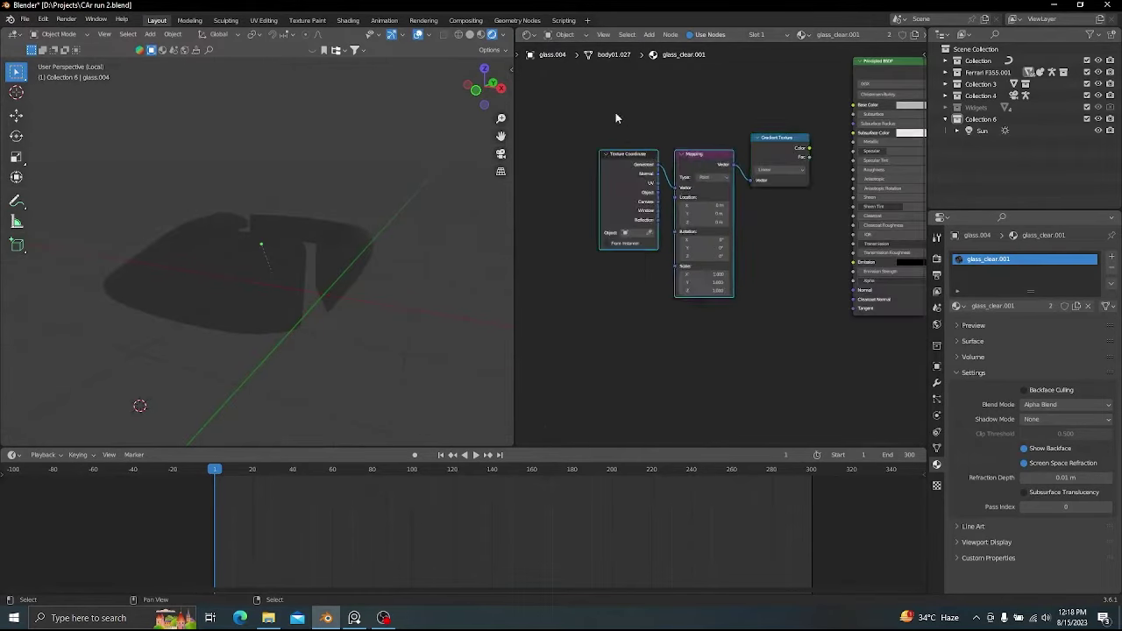
pyautogui.moveTo(615, 112); pyautogui.dragTo(789, 211)
pyautogui.moveTo(778, 138); pyautogui.dragTo(647, 173)
pyautogui.moveTo(679, 182); pyautogui.dragTo(852, 114)
# - Add an empty at the windshield, pin the glass node tree, and assign the empty as the Texture Coordinate node's object
pyautogui.hotkey('shift', 'a')
pyautogui.moveTo(263, 283)
pyautogui.click(353, 283)
pyautogui.press('g')
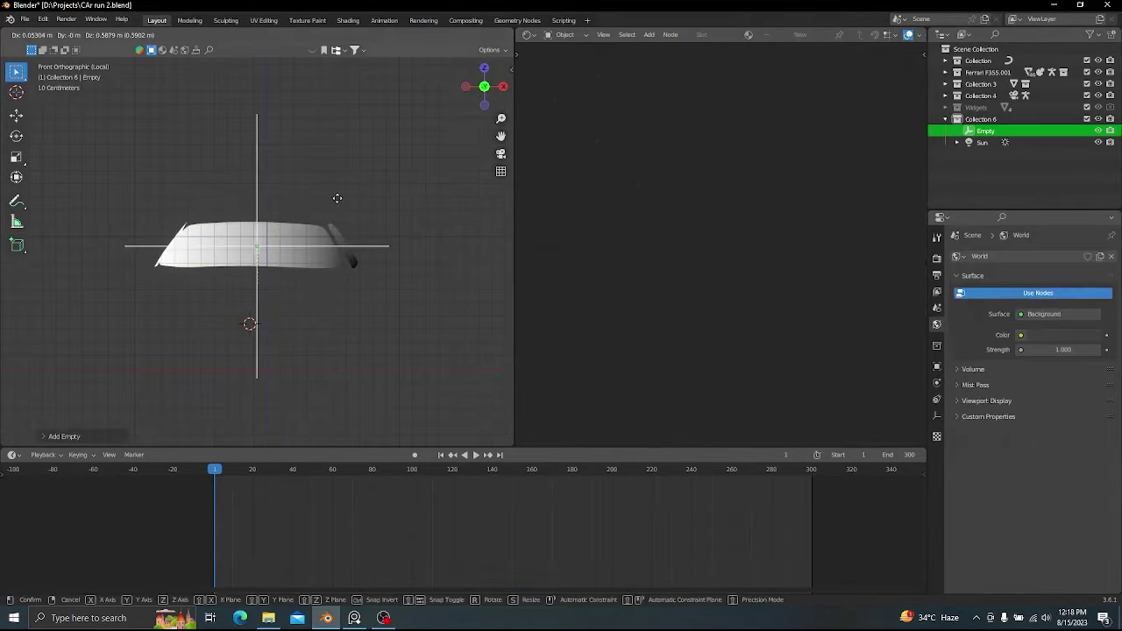
pyautogui.click(340, 197)
pyautogui.rightClick(317, 241)
pyautogui.moveTo(561, 289); pyautogui.dragTo(628, 279, button='middle')
pyautogui.click(585, 257)
pyautogui.click(256, 246)
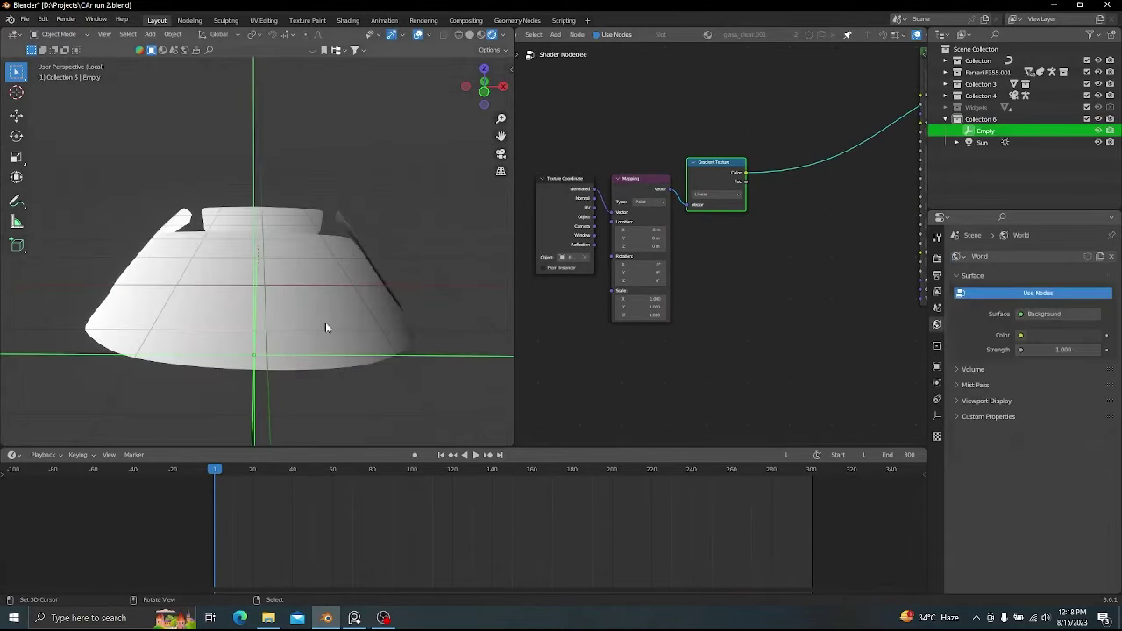
# - Insert a constant Color Ramp after the gradient, drive the Mapping node with Object coordinates, and shift its X location
pyautogui.click(325, 325)
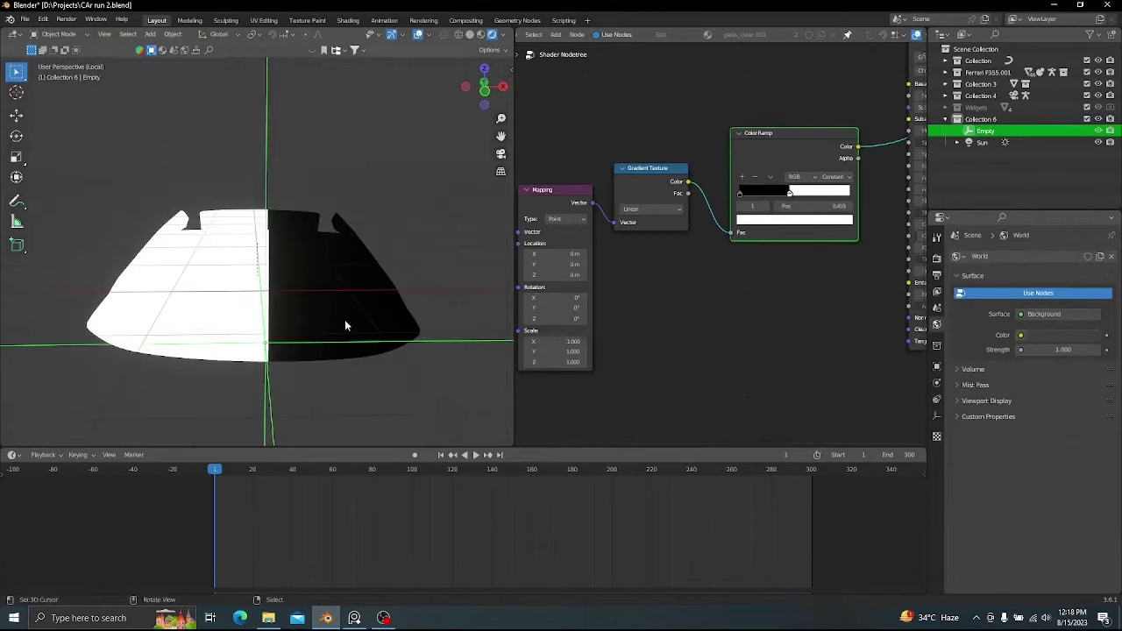
pyautogui.moveTo(526, 254); pyautogui.dragTo(648, 214, button='middle')
pyautogui.moveTo(620, 197); pyautogui.dragTo(640, 191)
pyautogui.press('`')
pyautogui.click(191, 120)
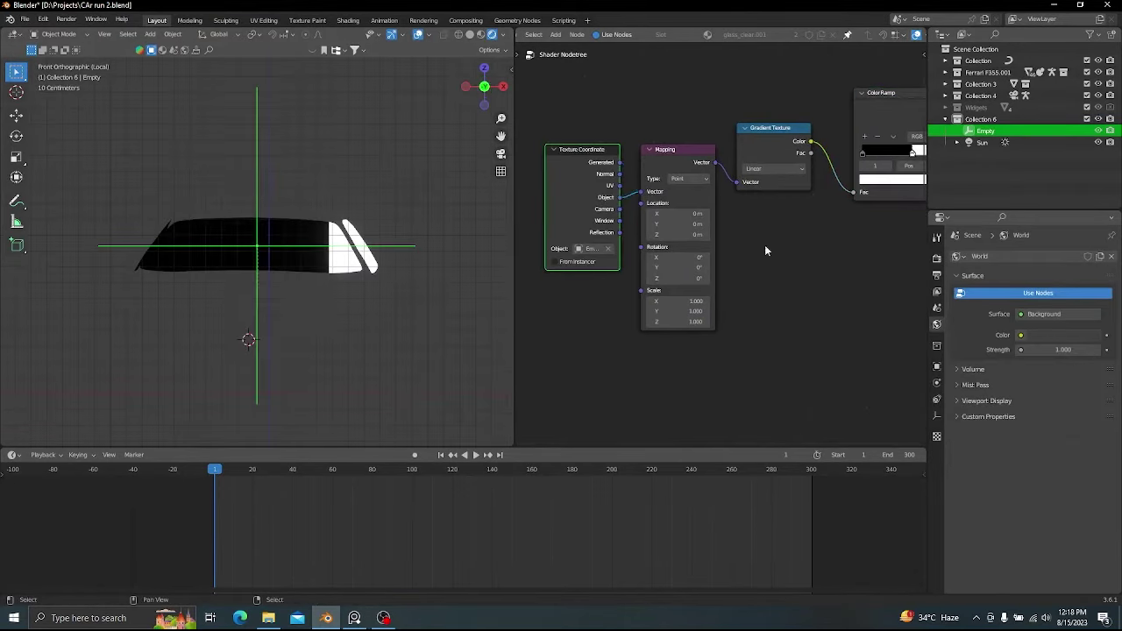
pyautogui.moveTo(766, 246); pyautogui.dragTo(721, 266, button='middle')
pyautogui.moveTo(636, 234); pyautogui.dragTo(712, 235)
pyautogui.moveTo(832, 201); pyautogui.dragTo(651, 279, button='middle')
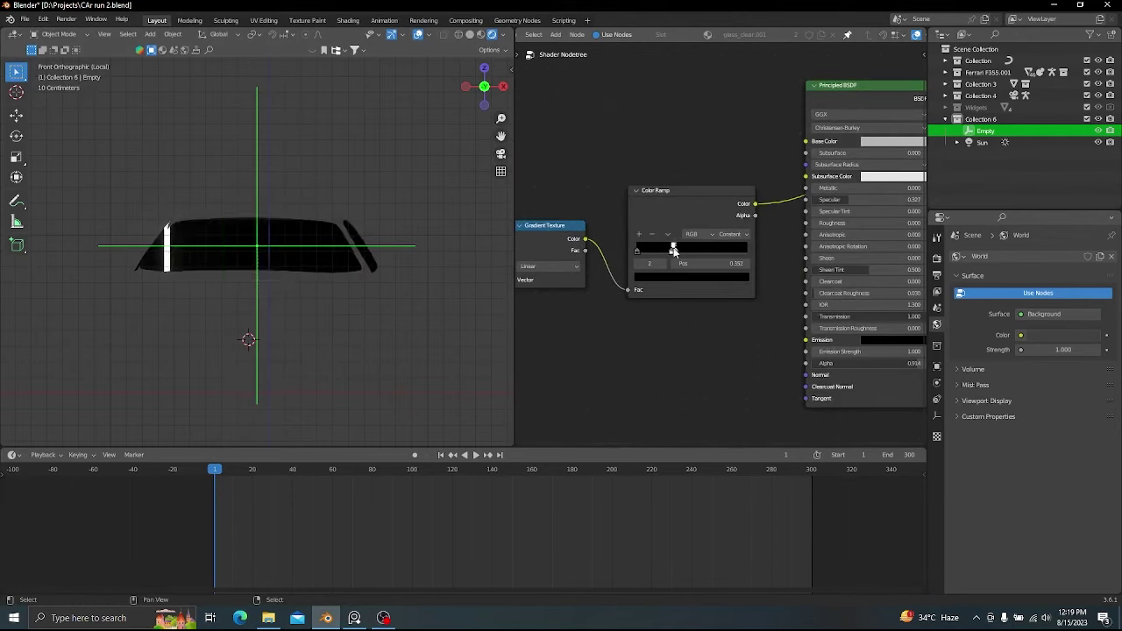
# - Set alternating black and white stops in the Color Ramp and rotate the empty to form two diagonal stripes across the windshield
pyautogui.moveTo(526, 277); pyautogui.dragTo(617, 291, button='middle')
pyautogui.moveTo(607, 297); pyautogui.dragTo(601, 296)
pyautogui.moveTo(796, 221); pyautogui.dragTo(635, 262, button='middle')
pyautogui.scroll(2, 634, 262)
pyautogui.click(633, 259)
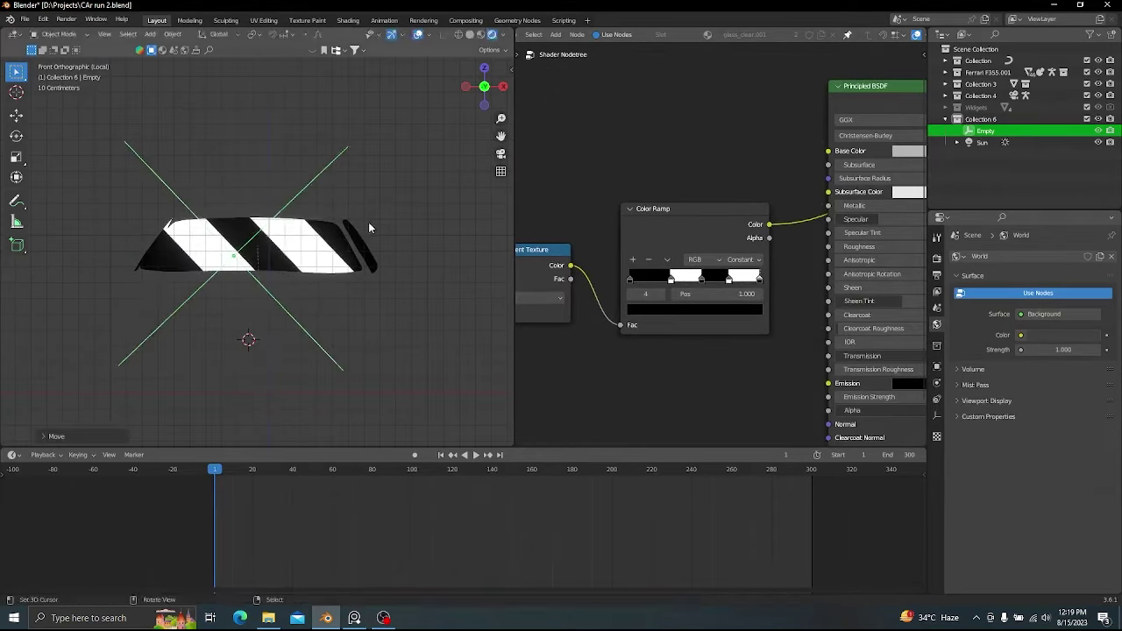
# - Bring back the full car without overlays and set the glass material's alpha to about 0.673
pyautogui.press('/')
pyautogui.moveTo(403, 277); pyautogui.dragTo(368, 299, button='middle')
pyautogui.hotkey('shift', 'alt', 'z')
pyautogui.scroll(-3, 368, 289)
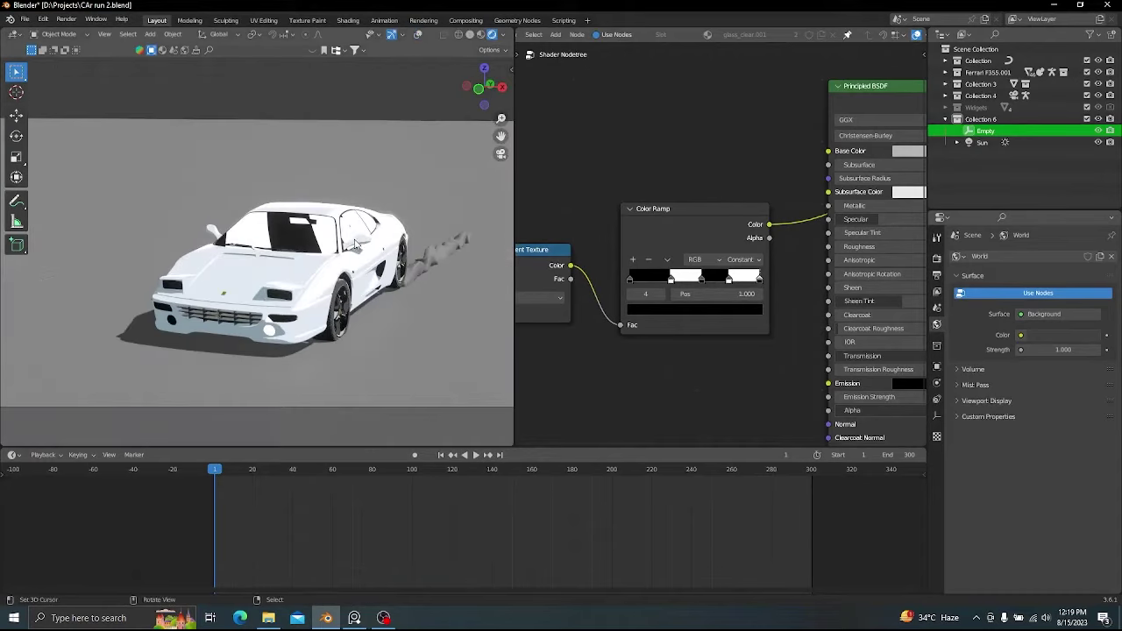
pyautogui.moveTo(842, 350); pyautogui.dragTo(735, 278, button='middle')
pyautogui.moveTo(824, 338); pyautogui.dragTo(813, 337)
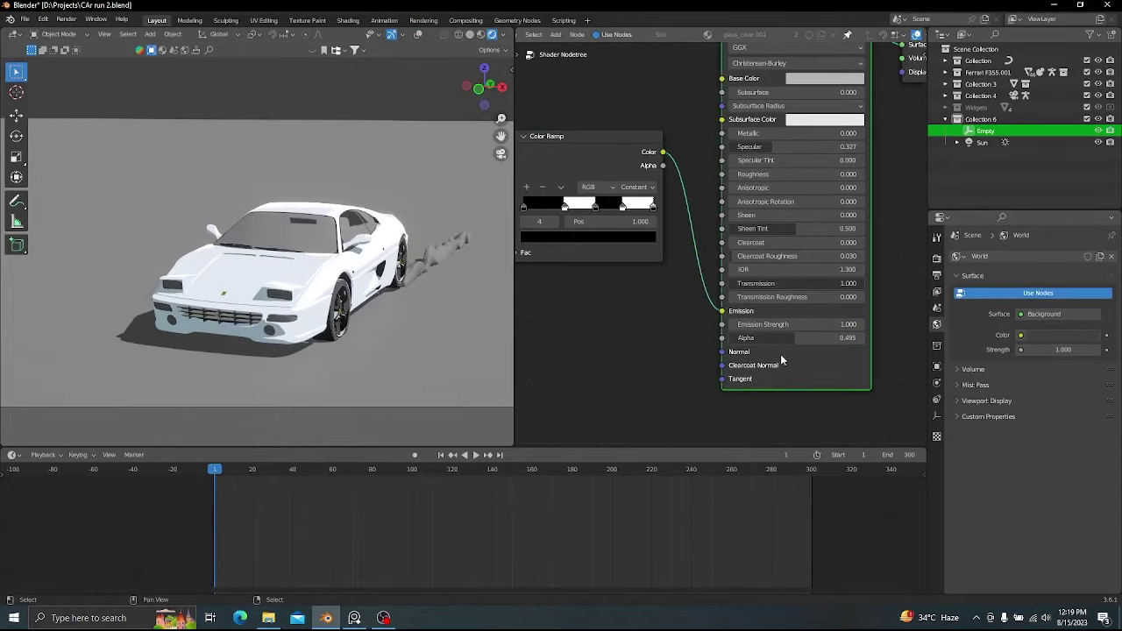
pyautogui.scroll(3, 421, 307)
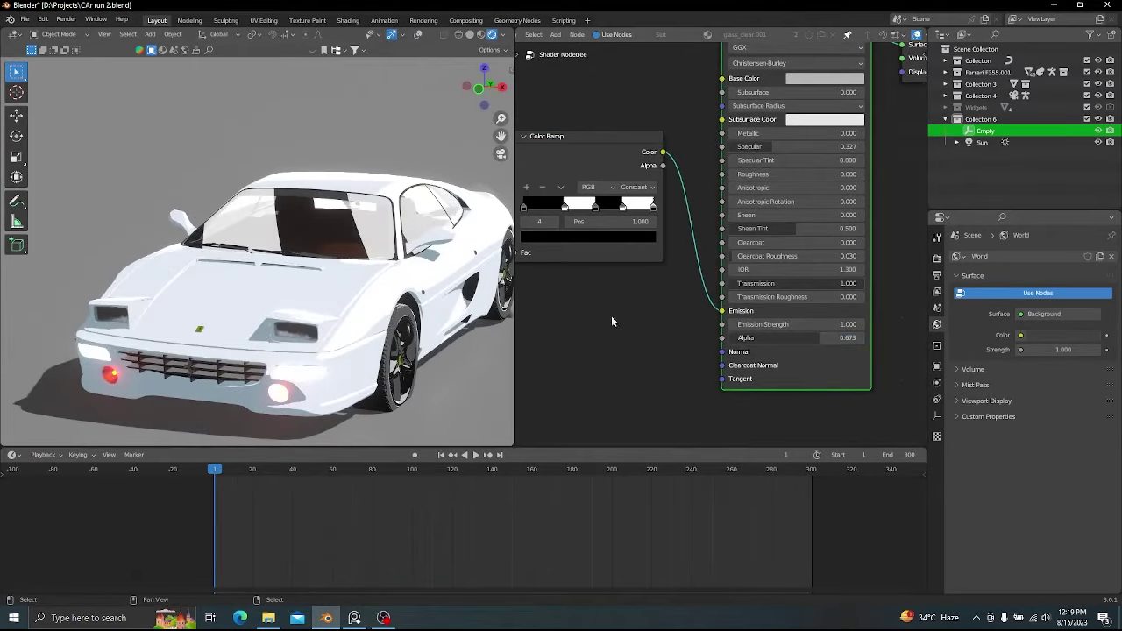
# - Parent the empty that controls the windshield stripes to the car rig and return to the camera view
pyautogui.moveTo(350, 263); pyautogui.dragTo(333, 254, button='middle')
pyautogui.hotkey('shift', 'alt', 'z')
pyautogui.press('z')
pyautogui.moveTo(290, 201)
pyautogui.mouseDown(button='middle')
pyautogui.moveTo(313, 250)
pyautogui.moveTo(305, 193)
pyautogui.moveTo(286, 171)
pyautogui.mouseUp(button='middle')
pyautogui.click(351, 251)
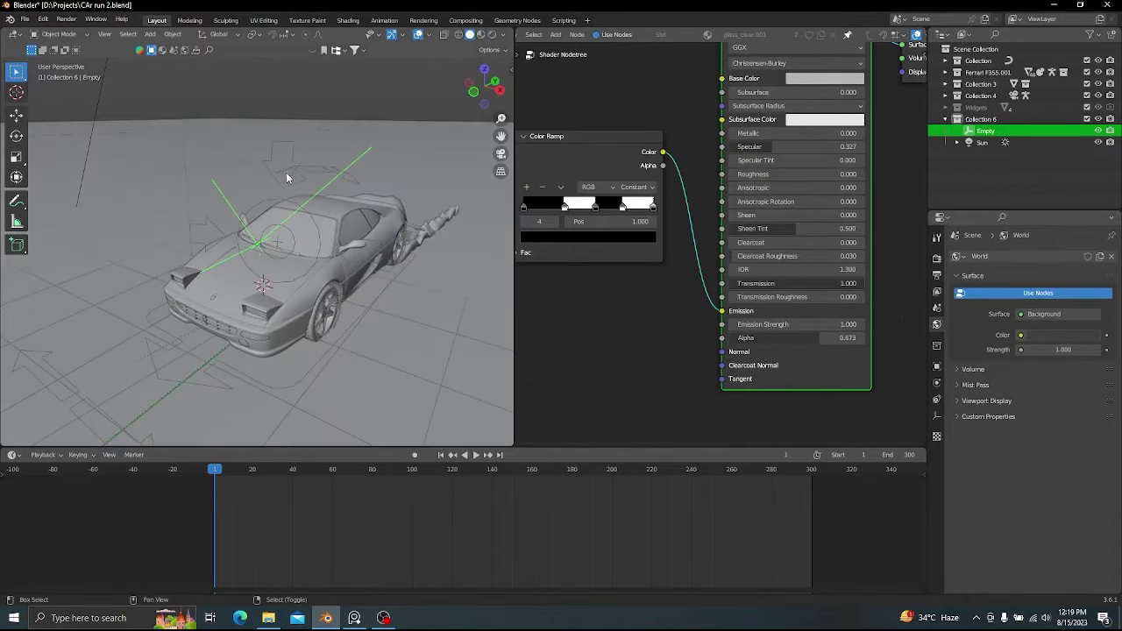
pyautogui.click(387, 294)
pyautogui.hotkey('ctrl', 'Tab')
pyautogui.press('KP_0')
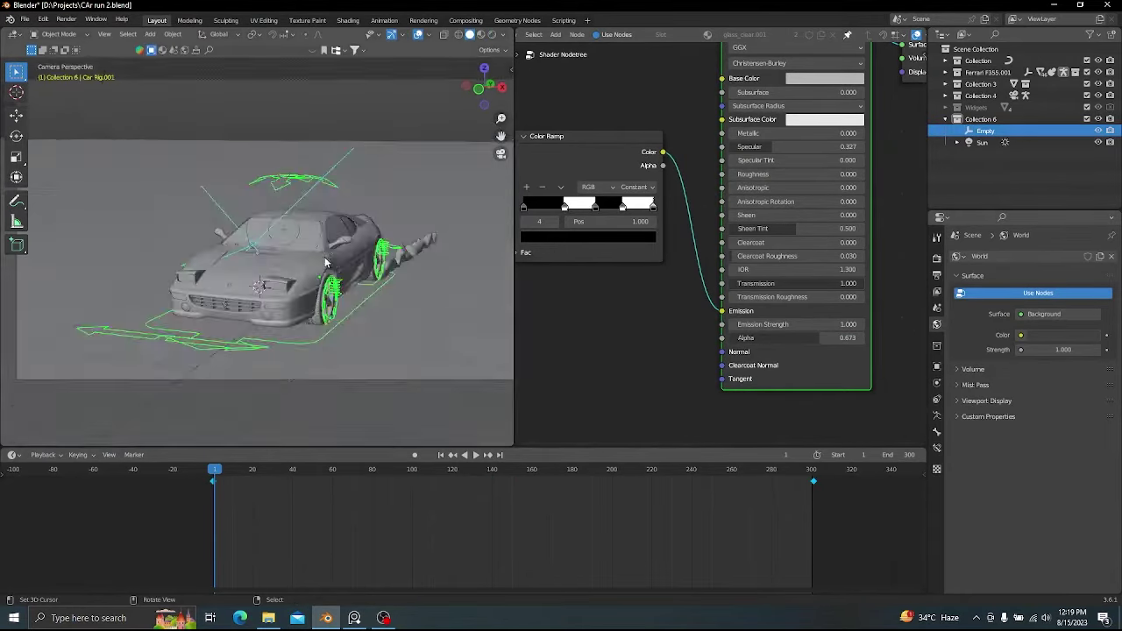
# - Play the animation in rendered shading without overlays to check how the glass stripes follow the car
pyautogui.press('z')
pyautogui.click(322, 239)
pyautogui.hotkey('shift', 'alt', 'z')
pyautogui.press('space')
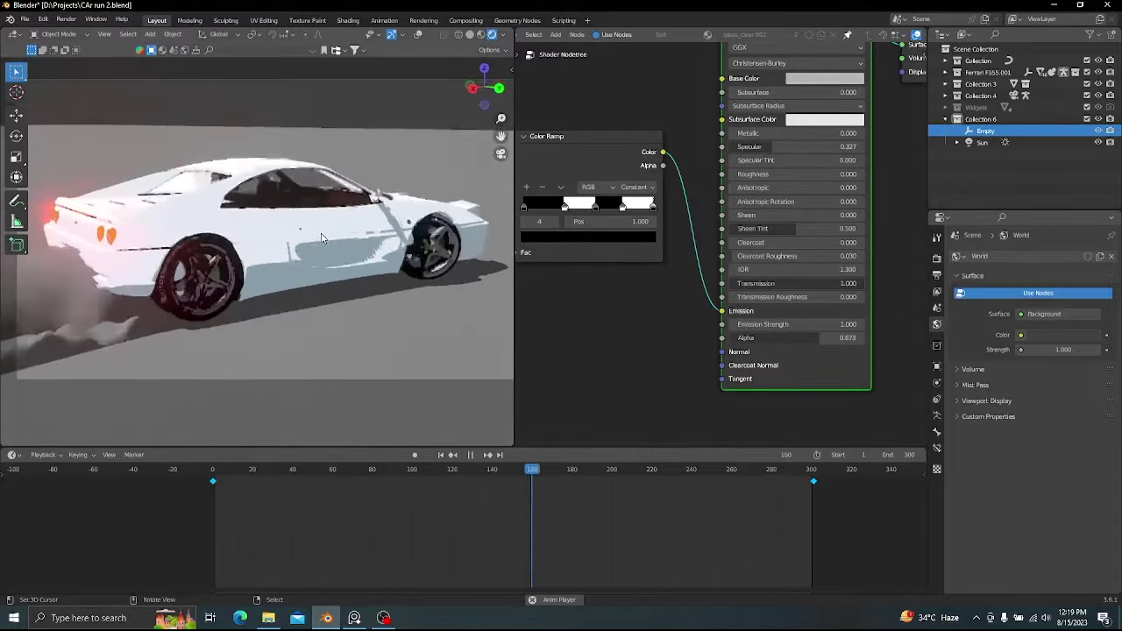
pyautogui.hotkey('shift', 'alt', 'z')
pyautogui.press('space')
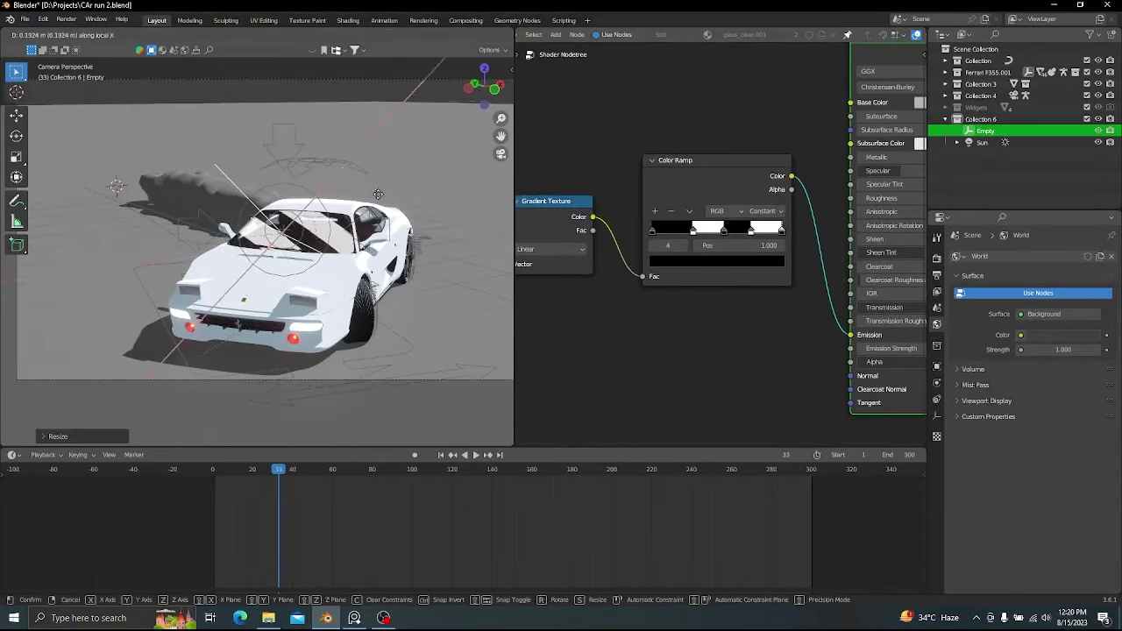
# - Move the empty along its local X axis and rotate it about local Z to reposition the windshield stripes
pyautogui.click(378, 194)
pyautogui.hotkey('shift', 'alt', 'z')
pyautogui.scroll(2, 378, 195)
pyautogui.press('r')
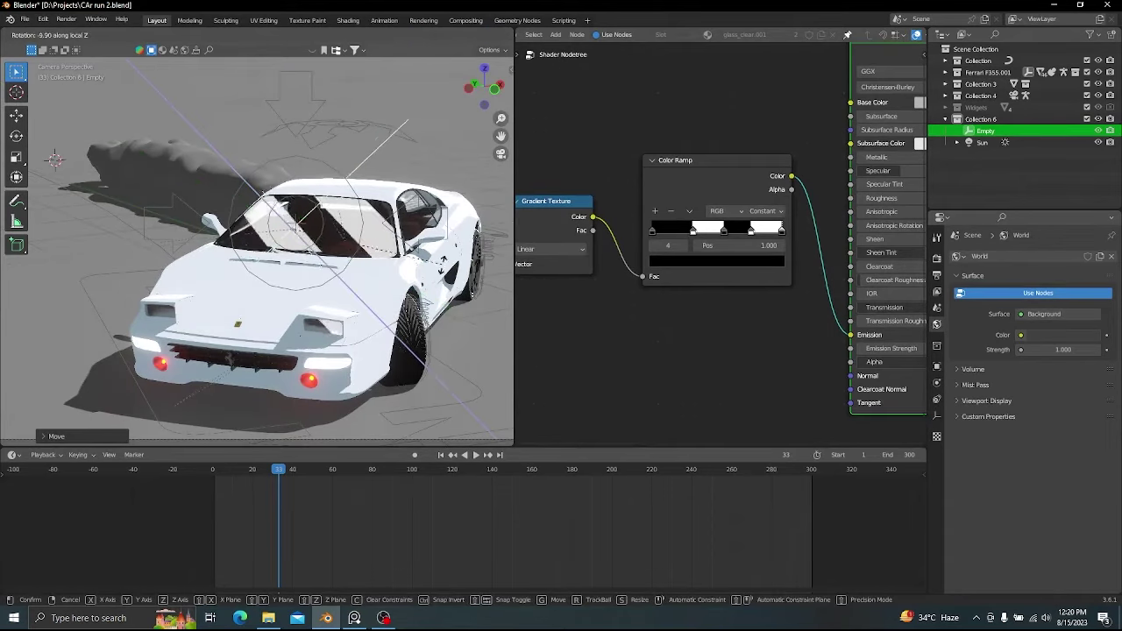
pyautogui.click(453, 254)
pyautogui.hotkey('shift', 'alt', 'z')
# - Adjust the glass ramp's stops, placing the last white stop at about 0.701, and play the animation to review the stripes
pyautogui.scroll(1, 722, 241)
pyautogui.moveTo(688, 229); pyautogui.dragTo(683, 229)
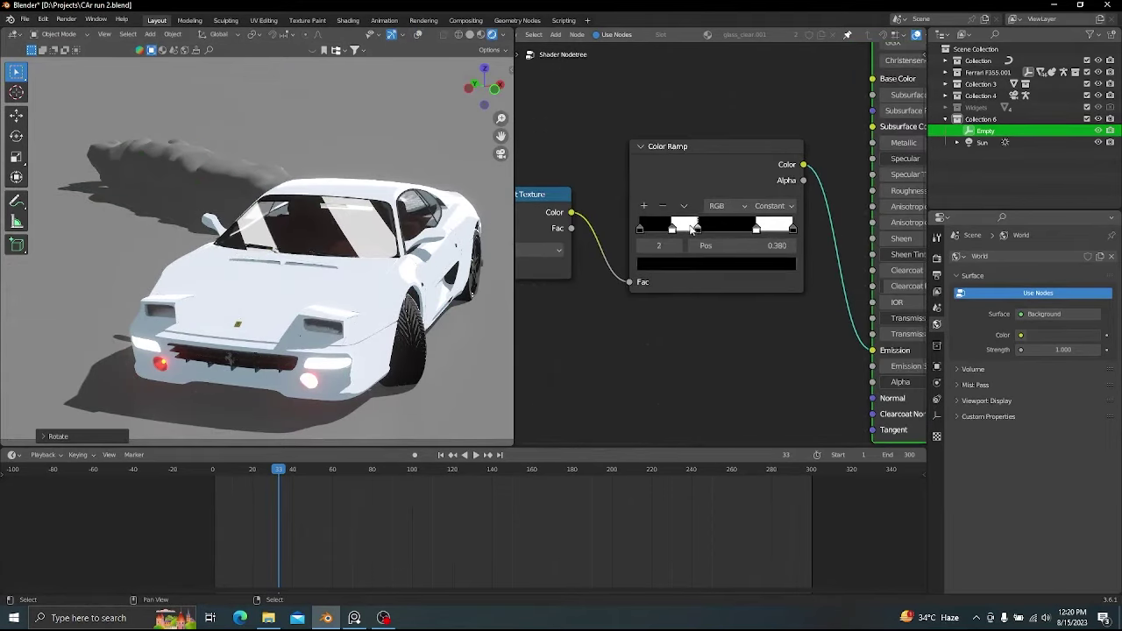
pyautogui.press('space')
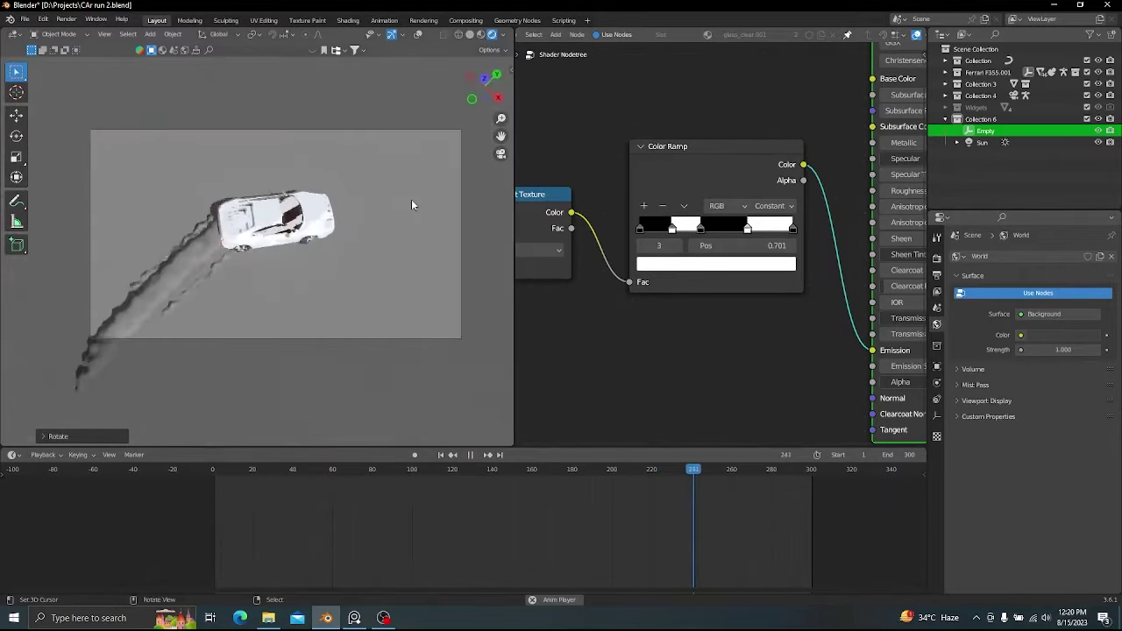
pyautogui.press('space')
pyautogui.hotkey('shift', 'alt', 'z')
pyautogui.hotkey('alt', 'a')
pyautogui.scroll(1, 409, 241)
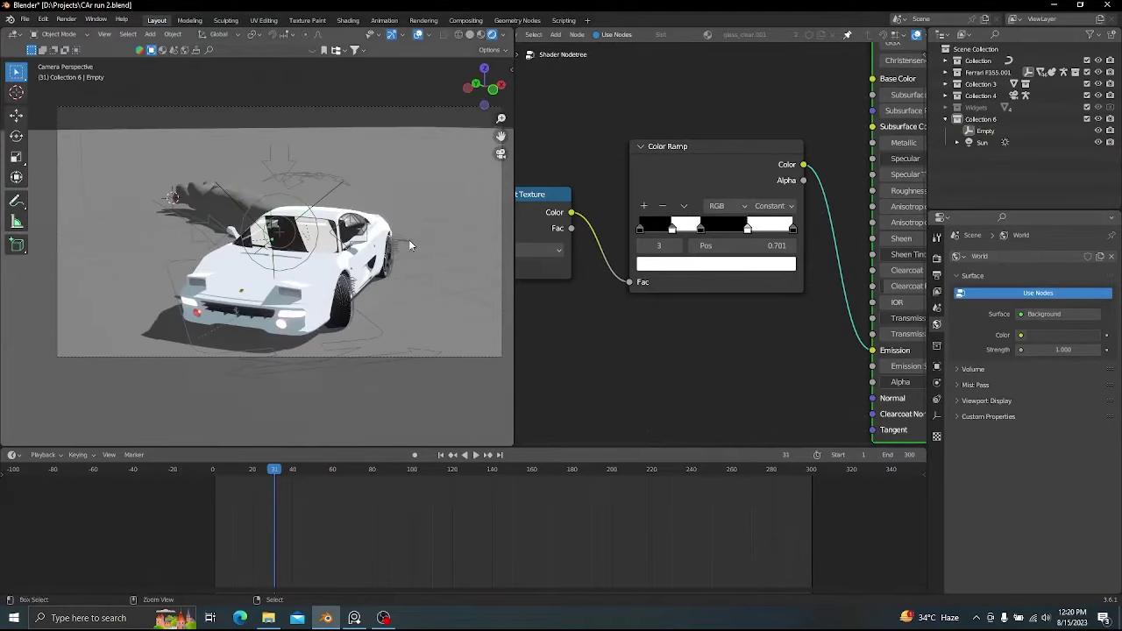
# - Select the ground plane, widen the second white band in the pinned glass ramp, and save the file
pyautogui.click(409, 241)
pyautogui.moveTo(748, 228); pyautogui.dragTo(729, 229)
pyautogui.scroll(-1, 723, 241)
pyautogui.hotkey('ctrl', 's')
# - Unpin the node editor, give the ground plane a new material using the copied toon nodes, and preview the lower Color Ramp
pyautogui.hotkey('alt', 'Tab')
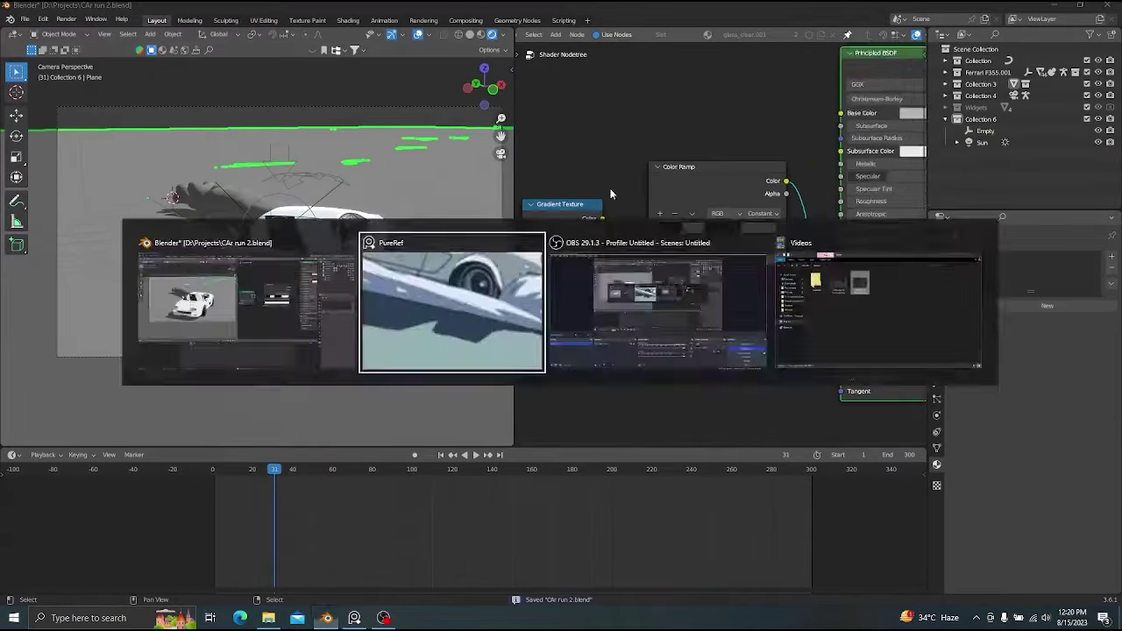
pyautogui.moveTo(644, 150); pyautogui.dragTo(590, 214, button='middle')
pyautogui.click(848, 35)
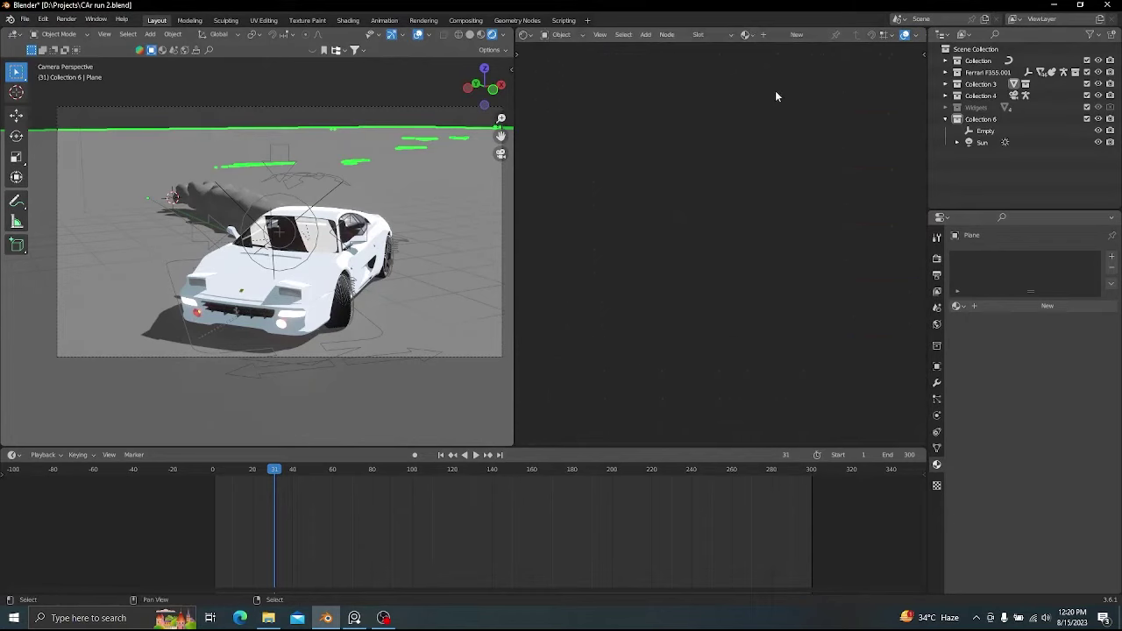
pyautogui.click(773, 35)
pyautogui.moveTo(763, 136); pyautogui.dragTo(692, 198, button='middle')
pyautogui.scroll(-4, 714, 184)
pyautogui.press('x')
pyautogui.hotkey('ctrl', 'v')
pyautogui.keyDown('ctrl'); pyautogui.keyDown('shift'); pyautogui.click(691, 230); pyautogui.keyUp('shift'); pyautogui.keyUp('ctrl')
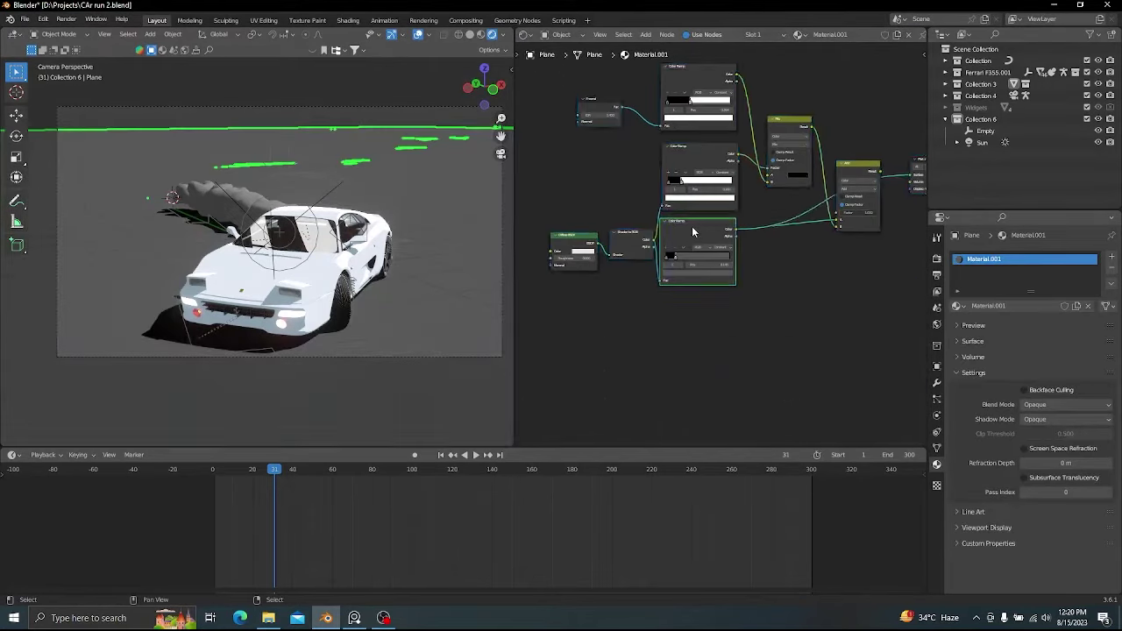
# - Move the ground ramp's bright stop to 0.077 and colour it 93b2b4, sampled from the ground in the PureRef reference
pyautogui.scroll(5, 697, 228)
pyautogui.moveTo(665, 281); pyautogui.dragTo(650, 281)
pyautogui.hotkey('alt', 'Tab')
pyautogui.press('super+shift+c')
pyautogui.click(824, 241)
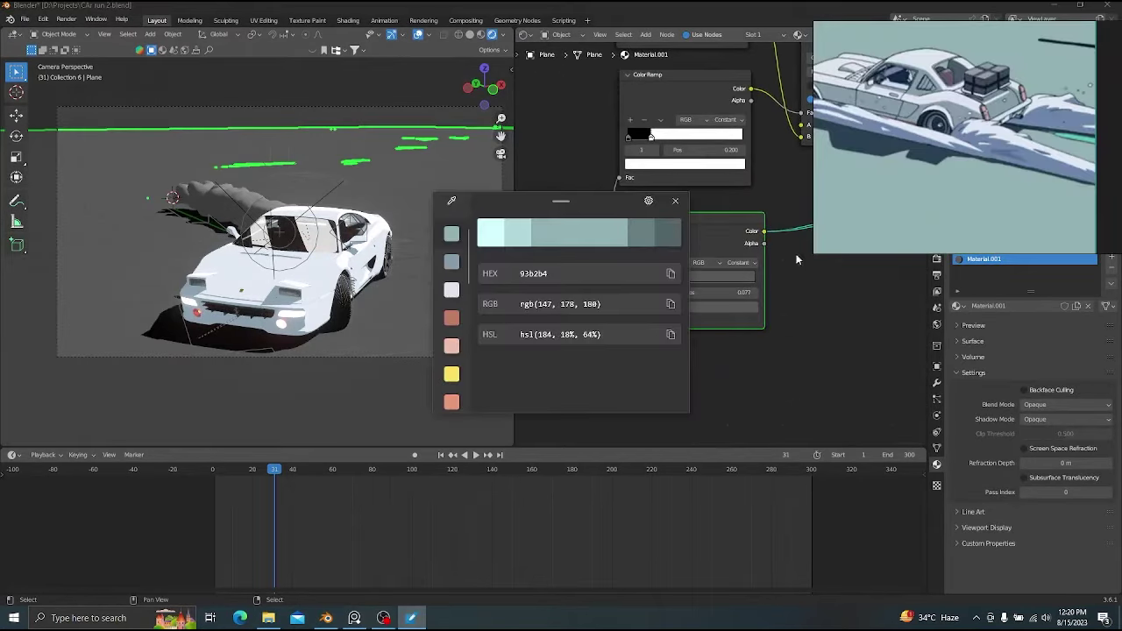
pyautogui.click(672, 275)
pyautogui.click(680, 200)
pyautogui.click(694, 307)
pyautogui.click(721, 241)
pyautogui.hotkey('ctrl', 'v')
pyautogui.scroll(2, 719, 245)
# - Sample the dark shadow colour from the PureRef reference, apply it to the ground ramp's dark stop, and hide the overlays
pyautogui.hotkey('alt', 'Tab')
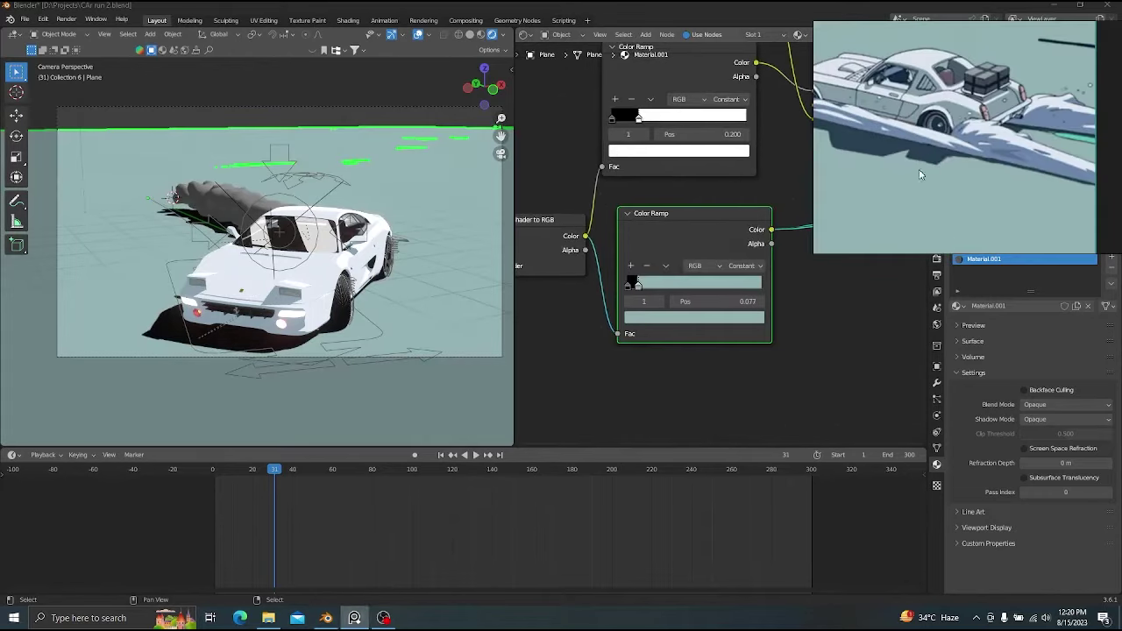
pyautogui.press('super+shift+c')
pyautogui.click(929, 144)
pyautogui.click(670, 273)
pyautogui.click(677, 201)
pyautogui.click(628, 285)
pyautogui.click(418, 34)
# - Connect the ground's Color Ramp directly to the material output and remove the unused toon nodes
pyautogui.moveTo(723, 234); pyautogui.dragTo(608, 299, button='middle')
pyautogui.scroll(-2, 608, 299)
pyautogui.keyDown('ctrl'); pyautogui.keyDown('shift'); pyautogui.click(770, 220); pyautogui.keyUp('shift'); pyautogui.keyUp('ctrl')
pyautogui.moveTo(666, 166); pyautogui.dragTo(833, 184, button='middle')
pyautogui.moveTo(631, 85); pyautogui.dragTo(918, 270)
pyautogui.moveTo(919, 270); pyautogui.dragTo(797, 263, button='middle')
pyautogui.hotkey('ctrl', 'x')
pyautogui.moveTo(633, 303); pyautogui.dragTo(674, 275)
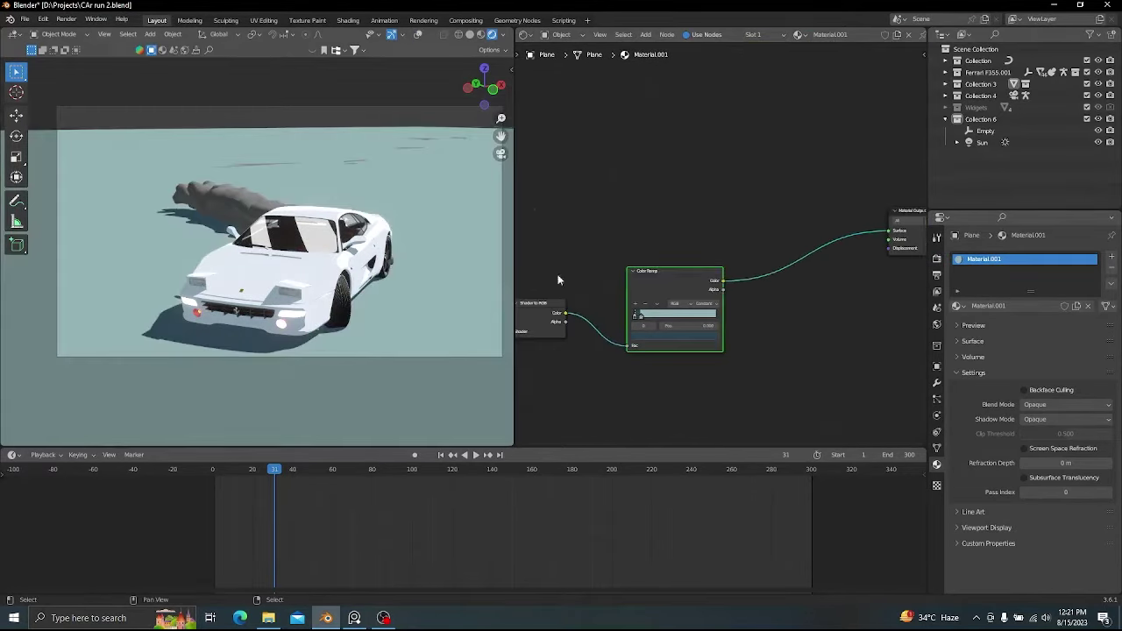
# - Give the scattered objects Plane.001 and Plane.002 a new material and delete its default shader
pyautogui.moveTo(379, 249); pyautogui.dragTo(343, 309, button='middle')
pyautogui.scroll(-3, 342, 308)
pyautogui.moveTo(465, 224); pyautogui.dragTo(395, 256, button='middle')
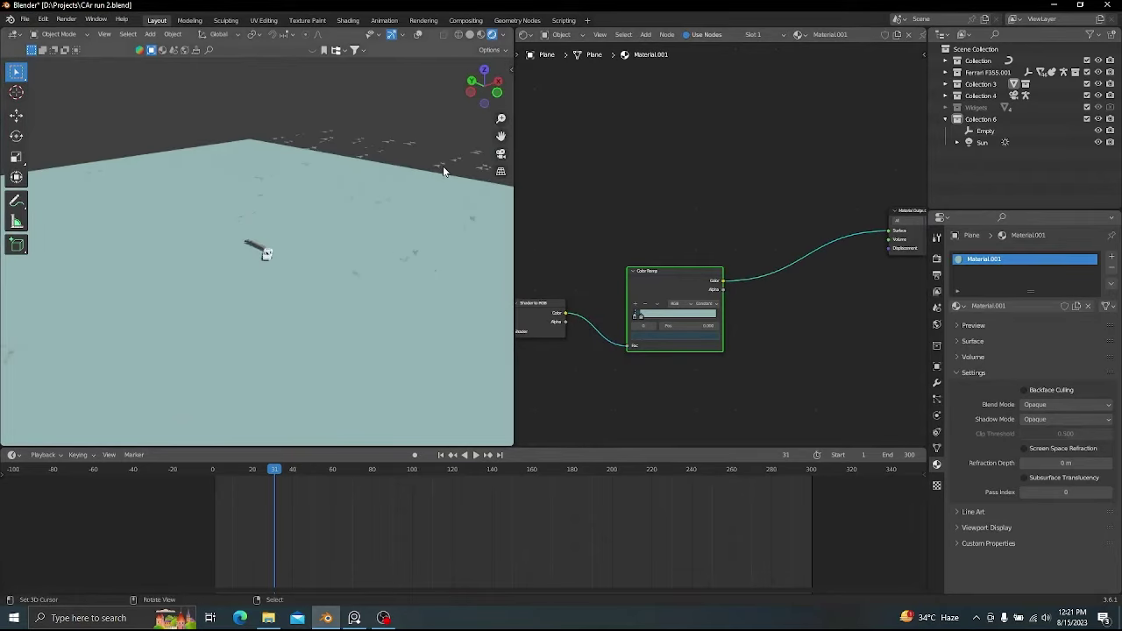
pyautogui.moveTo(443, 171); pyautogui.dragTo(359, 288, button='middle')
pyautogui.hotkey('shift', 'alt', 'z')
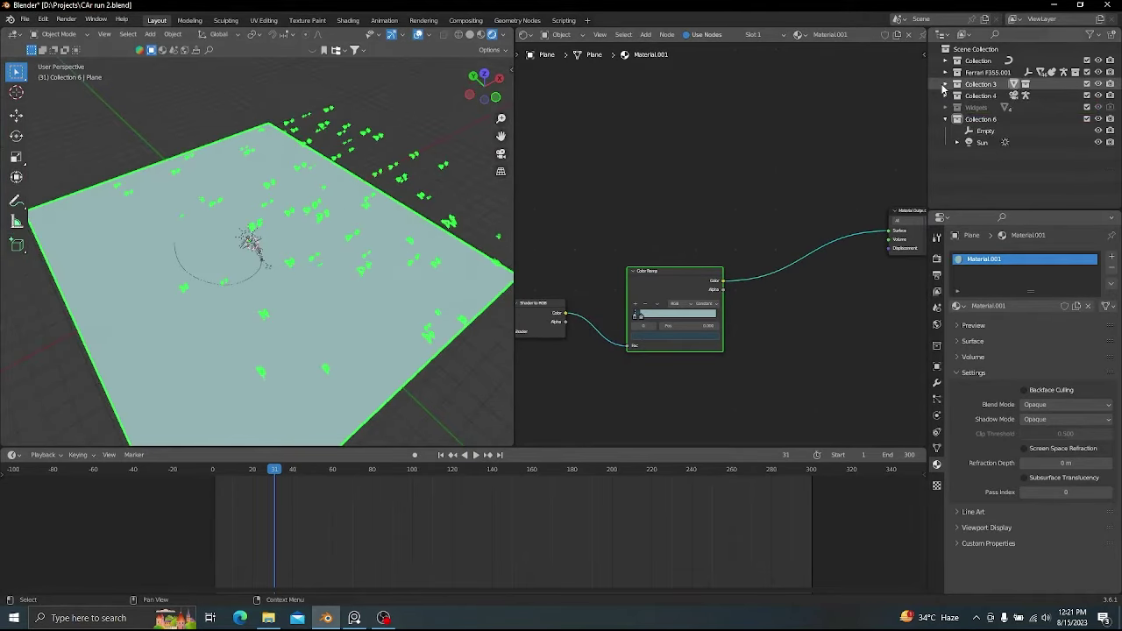
pyautogui.click(1002, 107)
pyautogui.keyDown('shift'); pyautogui.click(995, 119); pyautogui.keyUp('shift')
pyautogui.click(803, 37)
pyautogui.press('x')
# - Add an RGB node to the scattered objects' material and connect it to the output's surface
pyautogui.hotkey('shift', 'a')
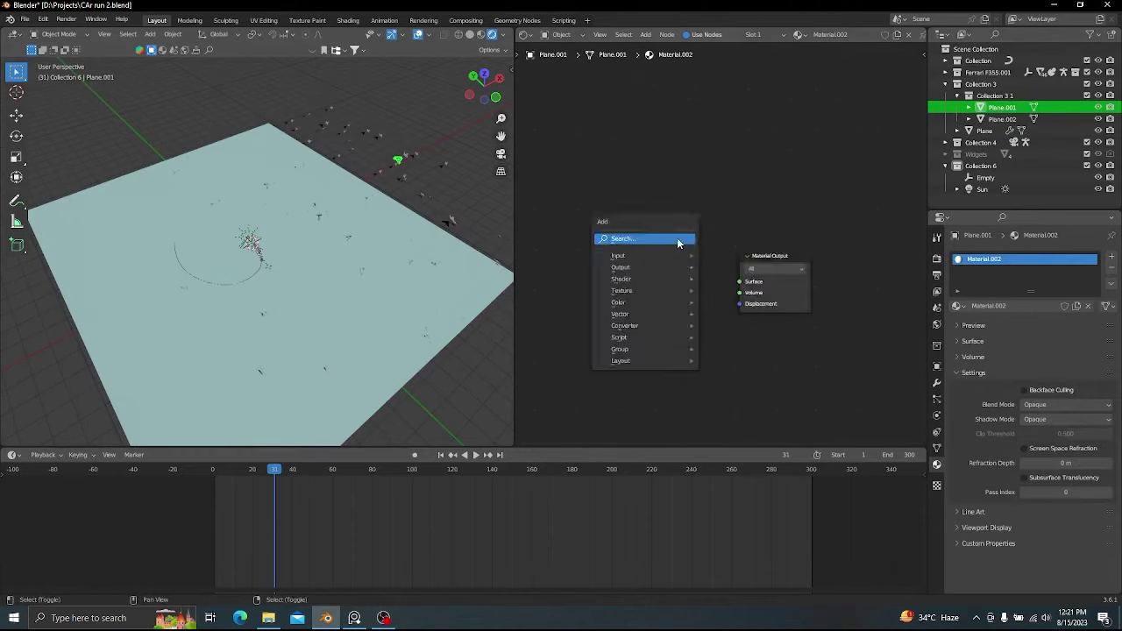
pyautogui.click(678, 242)
pyautogui.write('rgb')
pyautogui.press('Return')
pyautogui.moveTo(729, 265); pyautogui.dragTo(739, 281)
pyautogui.scroll(2, 368, 228)
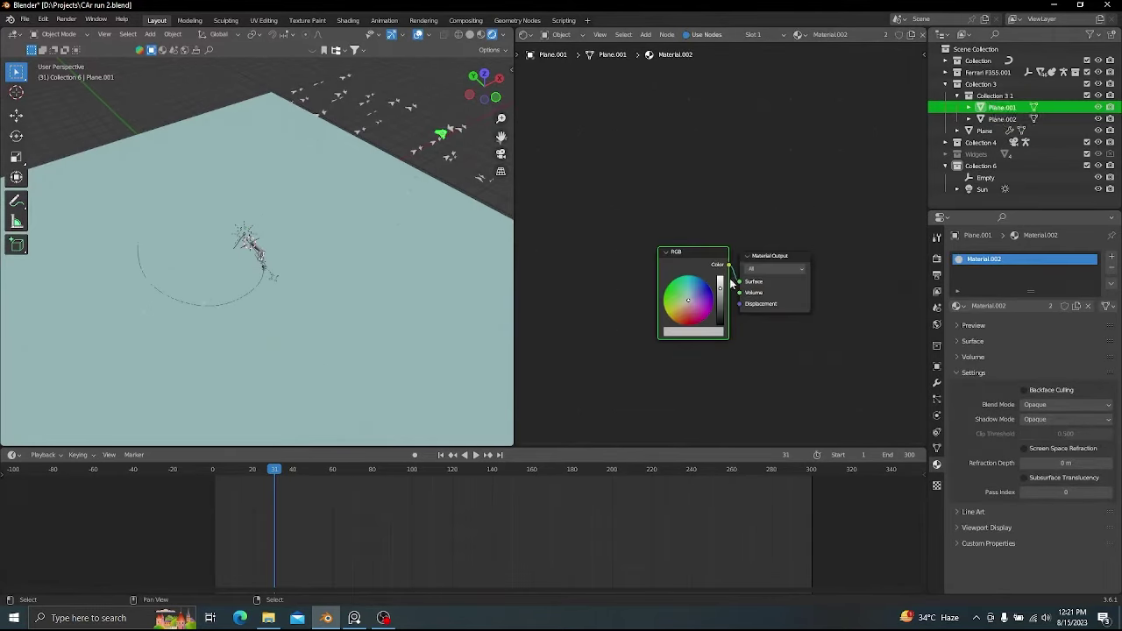
# - Colour the RGB node with a dark blue sampled from the PureRef reference and play the animation through the camera
pyautogui.scroll(3, 730, 279)
pyautogui.click(354, 618)
pyautogui.scroll(8, 895, 140)
pyautogui.press('super+shift+c')
pyautogui.click(972, 105)
pyautogui.click(671, 275)
pyautogui.click(687, 200)
pyautogui.click(691, 203)
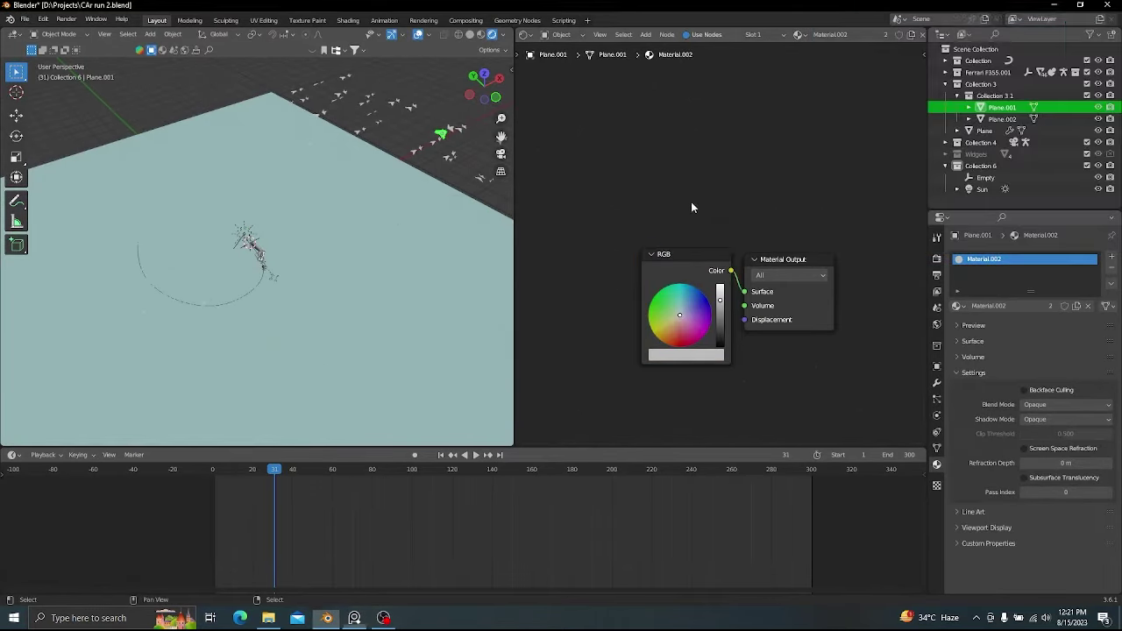
pyautogui.press('KP_0')
pyautogui.press('space')
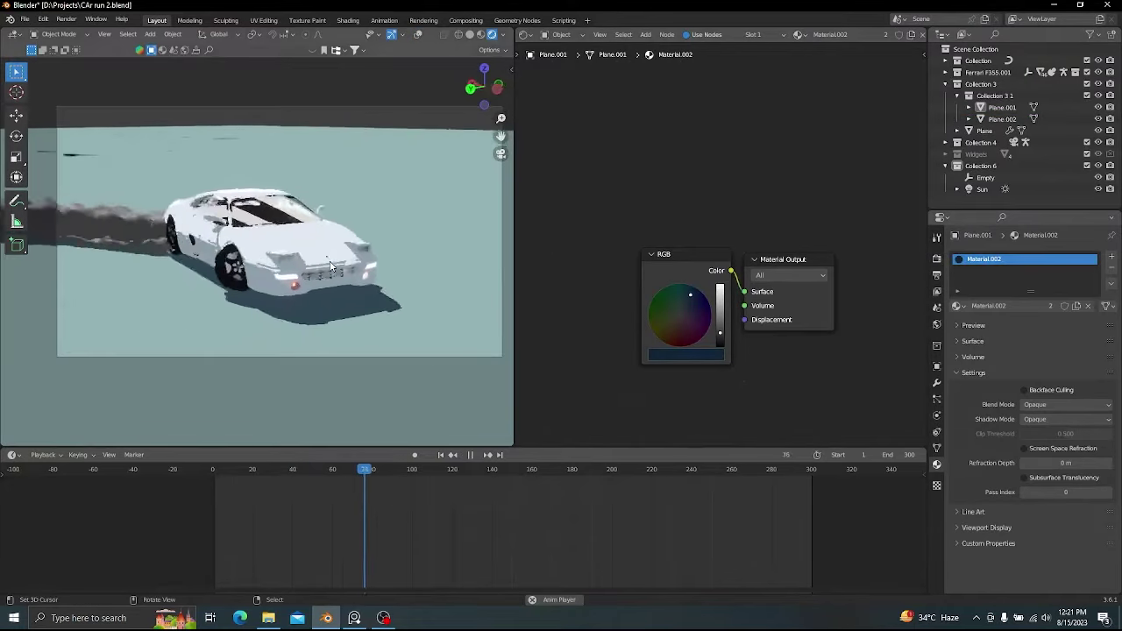
# - Exclude Collection 3 1, add a Voronoi Texture with object-coordinate mapping to the ground plane's material, and preview its distance output
pyautogui.click(437, 201)
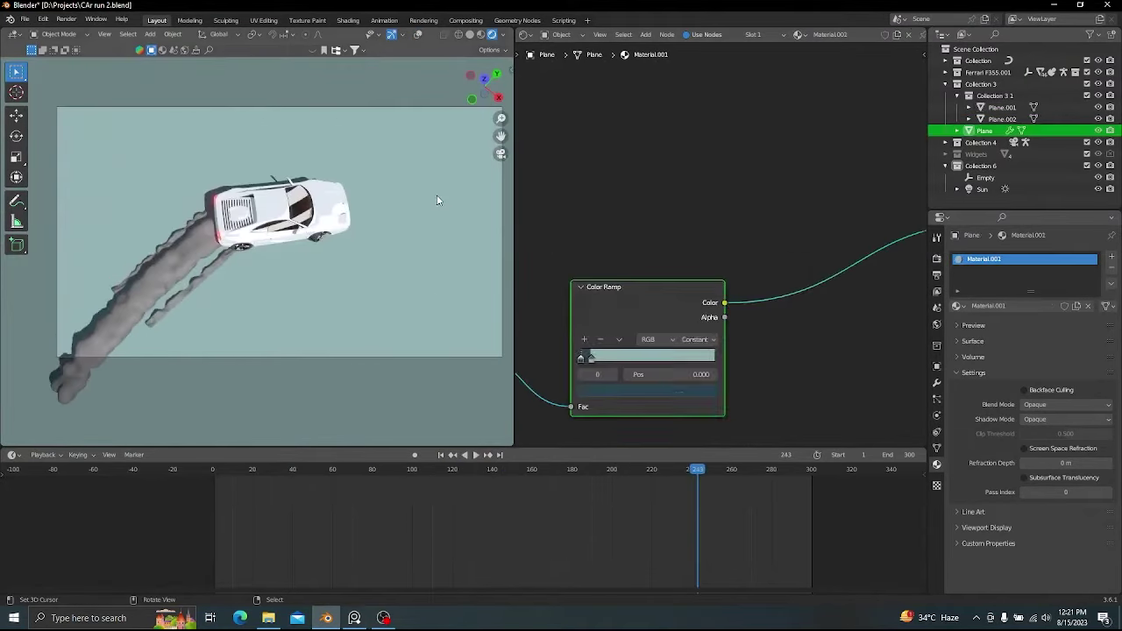
pyautogui.click(1087, 96)
pyautogui.moveTo(580, 253); pyautogui.dragTo(644, 185, button='middle')
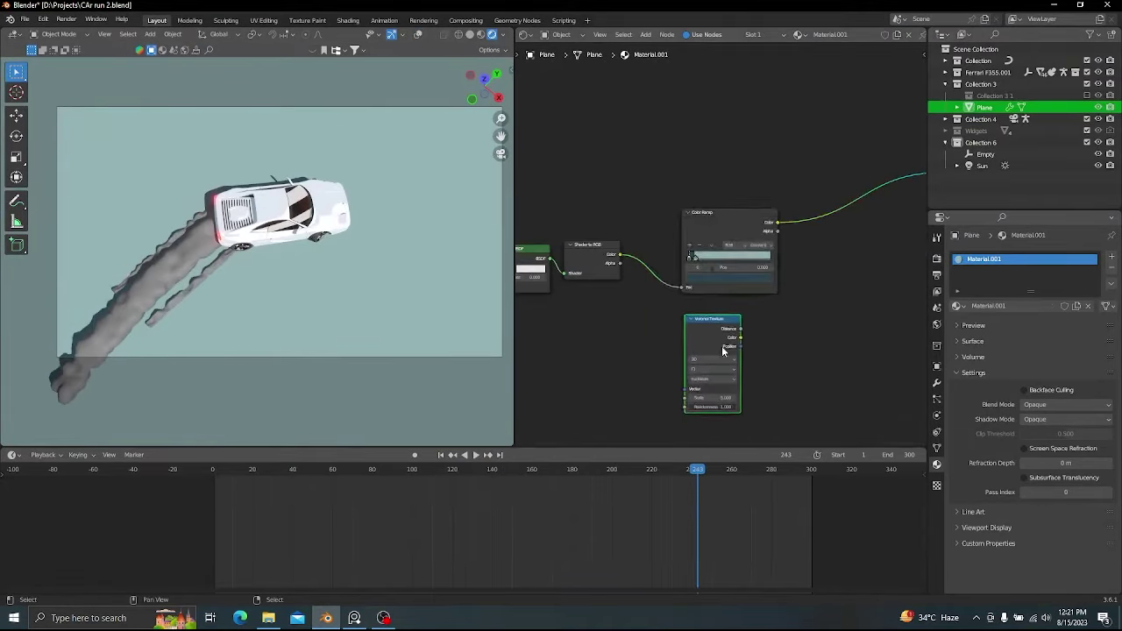
pyautogui.keyDown('ctrl'); pyautogui.moveTo(723, 351); pyautogui.dragTo(689, 267, button='middle'); pyautogui.keyUp('ctrl')
pyautogui.keyDown('ctrl'); pyautogui.keyDown('shift'); pyautogui.click(700, 259); pyautogui.keyUp('shift'); pyautogui.keyUp('ctrl')
pyautogui.keyDown('ctrl'); pyautogui.keyDown('shift'); pyautogui.click(738, 262); pyautogui.keyUp('shift'); pyautogui.keyUp('ctrl')
pyautogui.keyDown('ctrl'); pyautogui.keyDown('shift'); pyautogui.click(738, 262); pyautogui.keyUp('shift'); pyautogui.keyUp('ctrl')
pyautogui.keyDown('ctrl'); pyautogui.keyDown('shift'); pyautogui.click(738, 262); pyautogui.keyUp('shift'); pyautogui.keyUp('ctrl')
pyautogui.scroll(2, 689, 266)
pyautogui.moveTo(369, 360); pyautogui.dragTo(337, 250, button='middle')
pyautogui.moveTo(703, 328); pyautogui.dragTo(725, 276, button='middle')
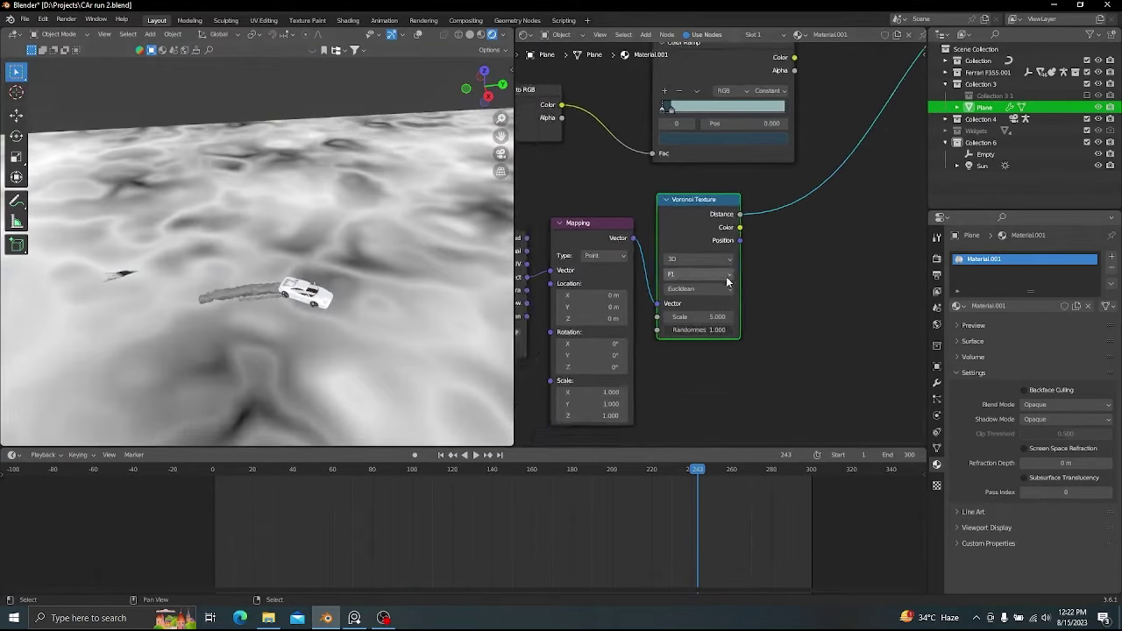
# - Preview the ground material's Voronoi colour output and look over the pattern across the plane
pyautogui.scroll(3, 725, 255)
pyautogui.keyDown('ctrl'); pyautogui.keyDown('shift'); pyautogui.click(707, 220); pyautogui.keyUp('shift'); pyautogui.keyUp('ctrl')
pyautogui.moveTo(714, 352)
pyautogui.mouseDown()
pyautogui.moveTo(622, 352)
pyautogui.moveTo(737, 352)
pyautogui.mouseUp()
pyautogui.moveTo(281, 303); pyautogui.dragTo(298, 237, button='middle')
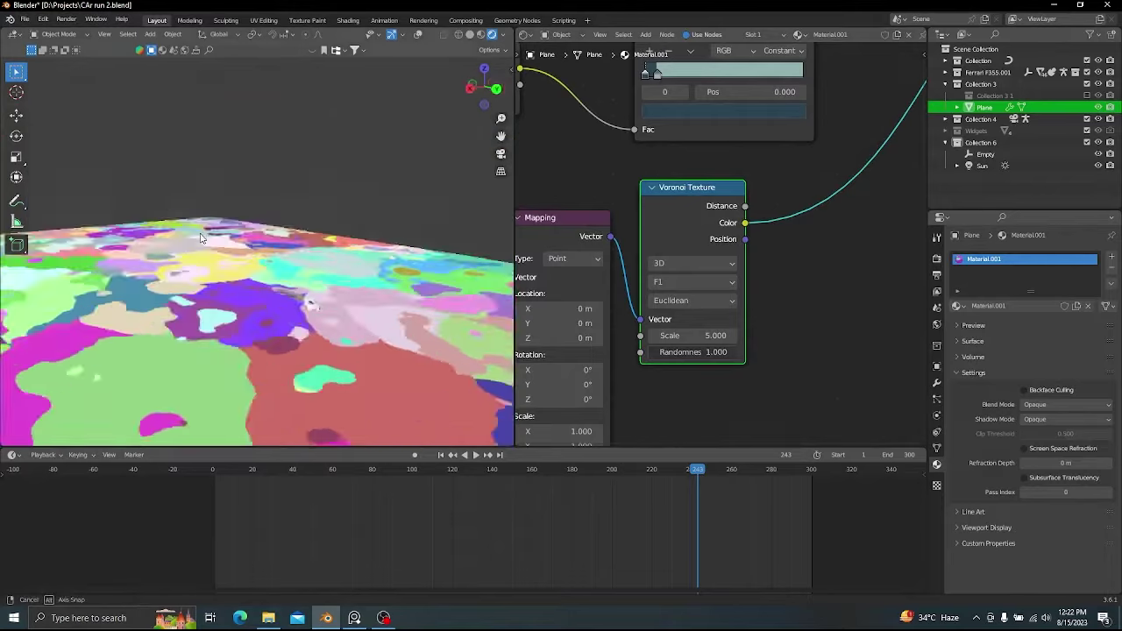
pyautogui.scroll(-2, 693, 307)
pyautogui.moveTo(693, 307); pyautogui.dragTo(814, 265, button='middle')
pyautogui.scroll(-4, 303, 285)
pyautogui.moveTo(324, 254); pyautogui.dragTo(268, 264, button='middle')
pyautogui.scroll(4, 268, 265)
pyautogui.moveTo(743, 287); pyautogui.dragTo(659, 258, button='middle')
pyautogui.scroll(4, 670, 254)
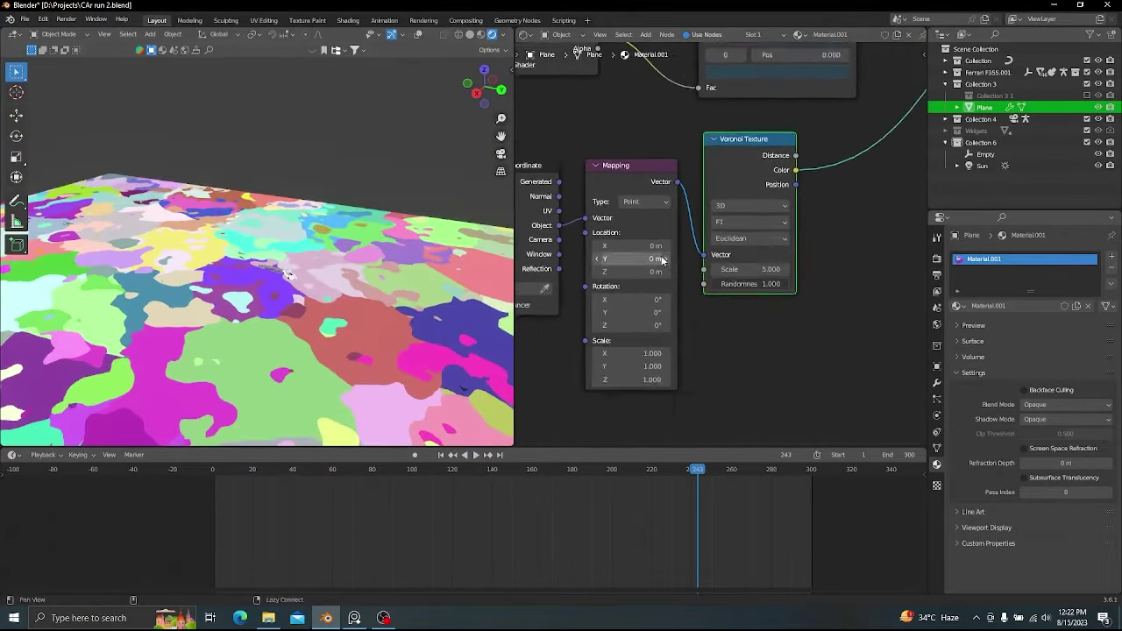
# - Set the Voronoi Texture to scale 3.450, Smooth F1 and smoothness 0.358, and view it through the camera
pyautogui.moveTo(761, 273); pyautogui.dragTo(732, 273)
pyautogui.click(768, 225)
pyautogui.click(754, 268)
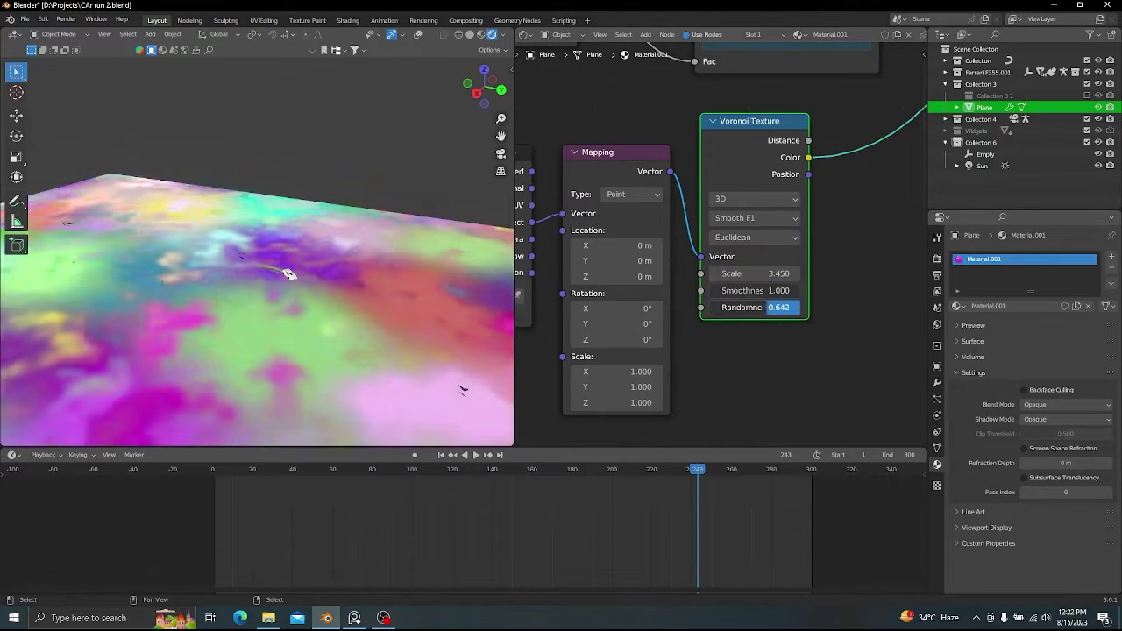
pyautogui.moveTo(791, 296); pyautogui.dragTo(732, 296)
pyautogui.press('KP_0')
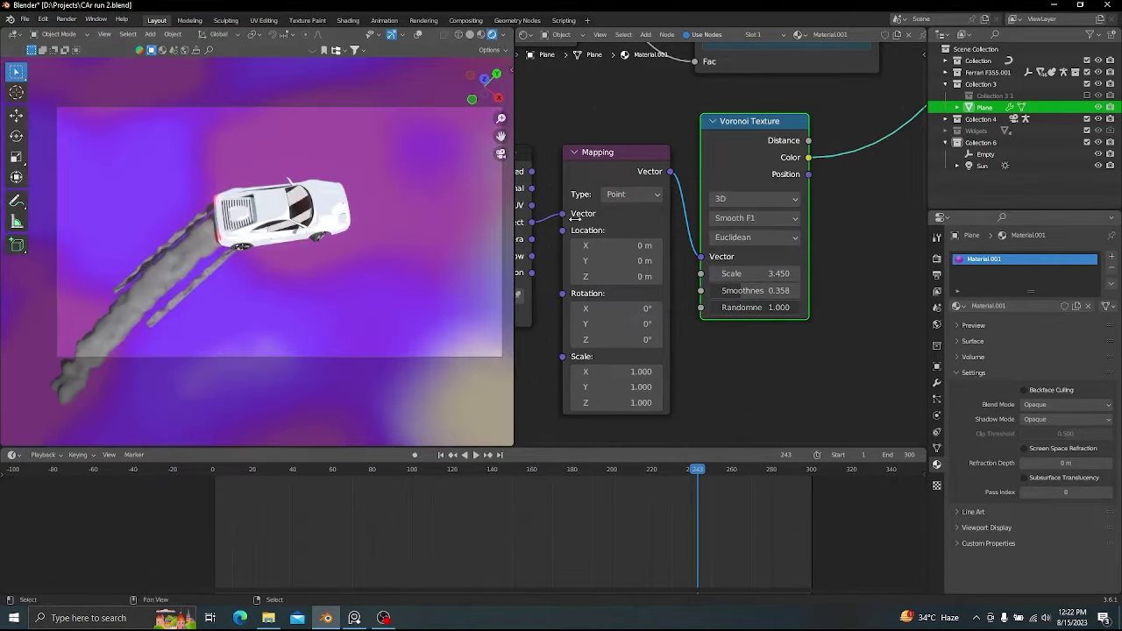
# - Duplicate the ground material's Color Ramp and insert the copy after the Voronoi colour output
pyautogui.moveTo(876, 105); pyautogui.dragTo(767, 276, button='middle')
pyautogui.scroll(-4, 754, 263)
pyautogui.click(647, 171)
pyautogui.hotkey('ctrl', 'shift', 'd')
pyautogui.click(678, 378)
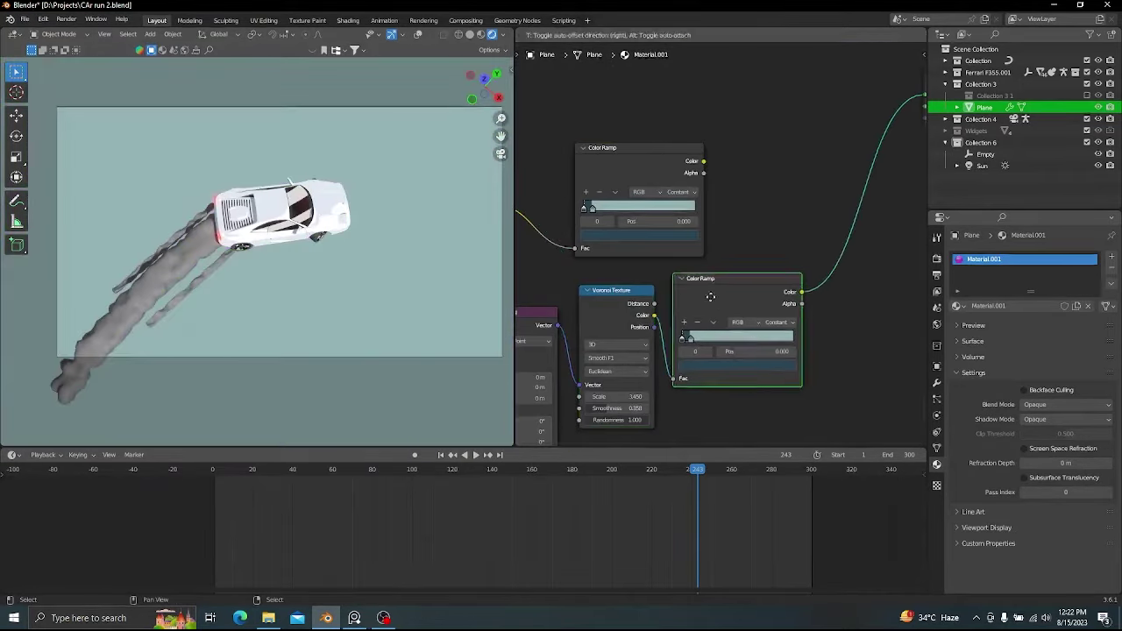
pyautogui.scroll(1, 693, 368)
pyautogui.moveTo(693, 353); pyautogui.dragTo(713, 348)
# - Switch the Voronoi's Color Ramp to Linear interpolation and place its light stop at position 0.486
pyautogui.moveTo(722, 302); pyautogui.dragTo(724, 231, button='middle')
pyautogui.press('BackSpace')
pyautogui.moveTo(579, 127); pyautogui.dragTo(688, 312)
pyautogui.click(574, 144)
pyautogui.click(656, 278)
pyautogui.moveTo(785, 278); pyautogui.dragTo(720, 279)
pyautogui.scroll(-6, 734, 209)
pyautogui.moveTo(734, 209); pyautogui.dragTo(723, 269, button='middle')
# - Combine both Color Ramps in an Overlay colour mix with factor 0.700 feeding the material output
pyautogui.keyDown('ctrl'); pyautogui.keyDown('shift'); pyautogui.click(662, 191); pyautogui.keyUp('shift'); pyautogui.keyUp('ctrl')
pyautogui.moveTo(661, 191); pyautogui.dragTo(700, 184)
pyautogui.hotkey('shift', 'a')
pyautogui.click(765, 181)
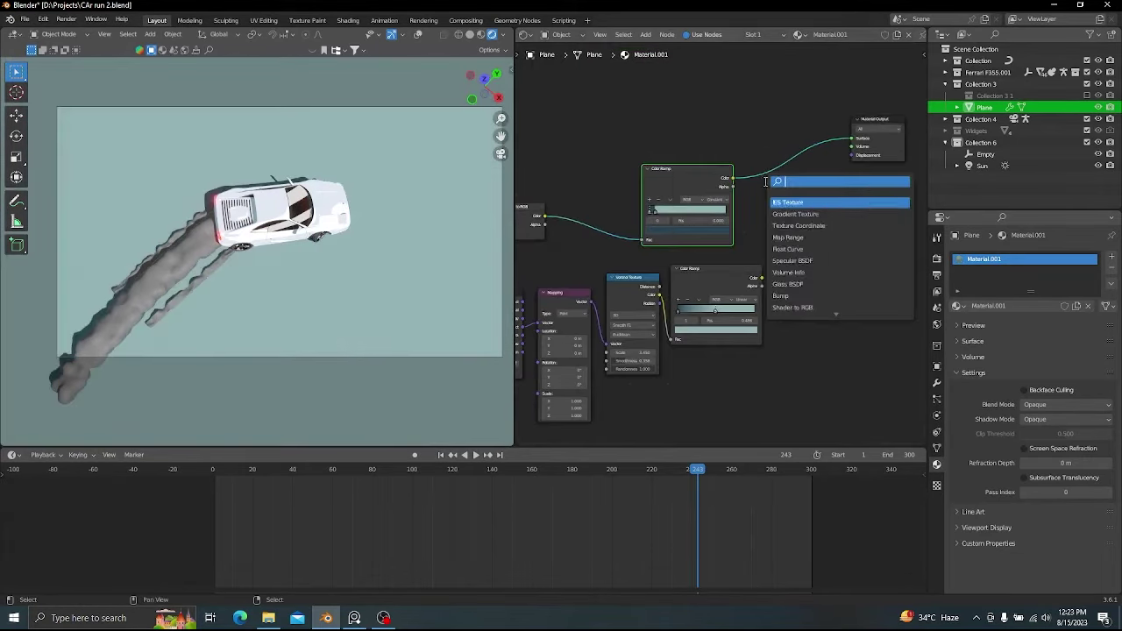
pyautogui.click(800, 208)
# - Play the animation to check the ground, return to the first frame and save the file
pyautogui.press('space')
pyautogui.scroll(3, 721, 247)
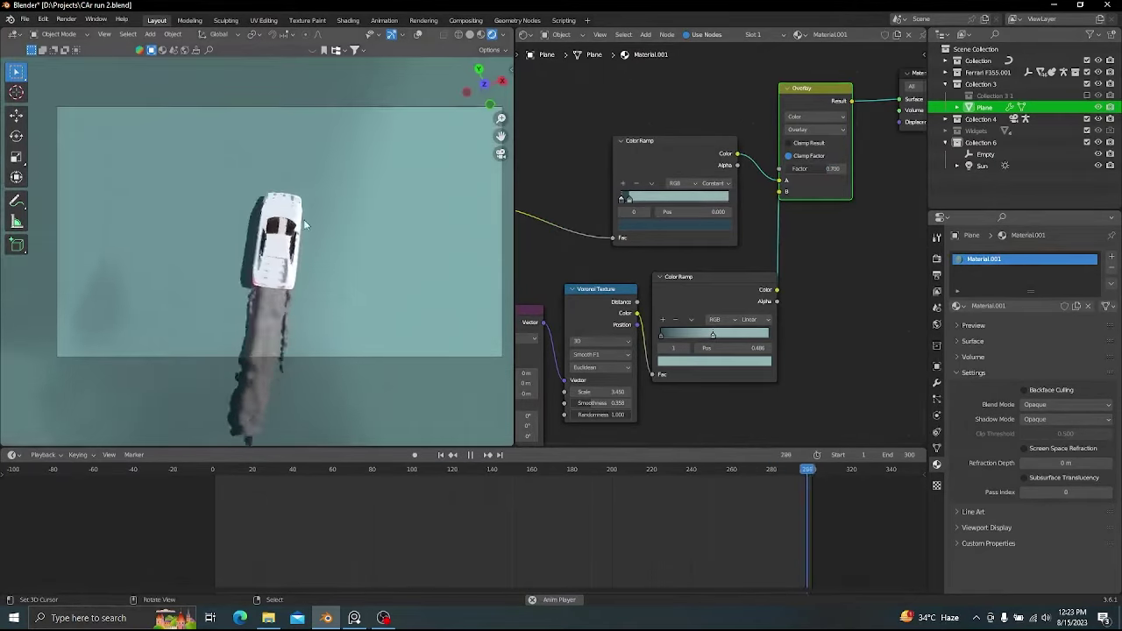
pyautogui.press('space')
pyautogui.click(441, 454)
pyautogui.hotkey('shift', 'alt', 'z')
pyautogui.keyDown('alt'); pyautogui.moveTo(338, 250); pyautogui.dragTo(380, 267); pyautogui.keyUp('alt')
pyautogui.hotkey('alt', 'a')
pyautogui.scroll(-3, 379, 271)
pyautogui.hotkey('ctrl', 's')
# - Shift the meshes of Plane.001 and Plane.002 along Z in Edit Mode, including Collection 3 1 only for this edit
pyautogui.click(1087, 95)
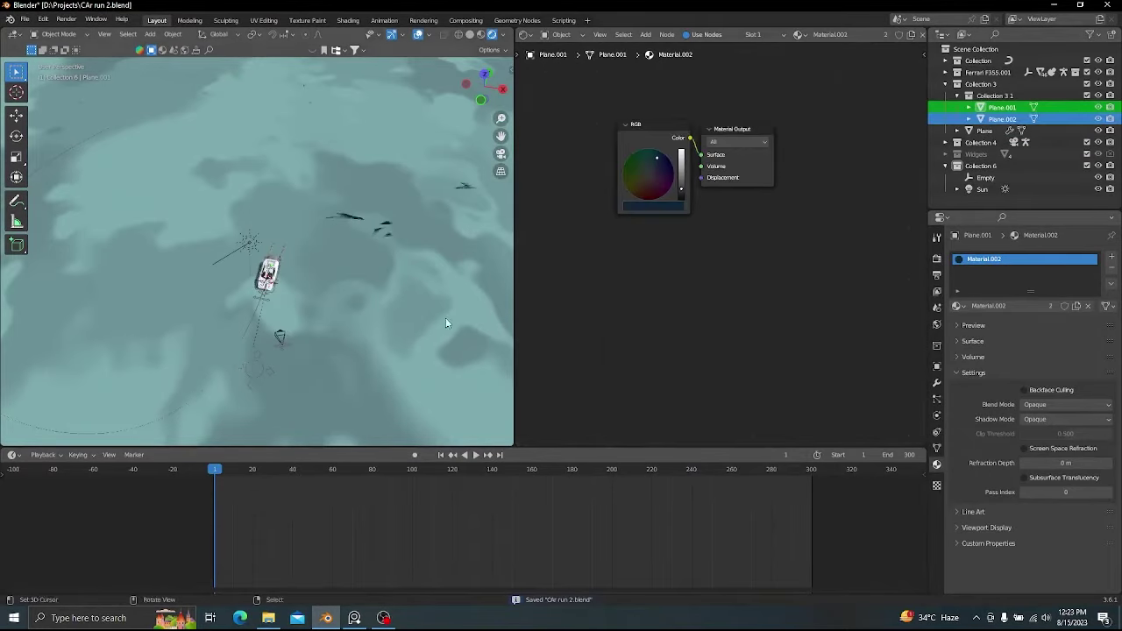
pyautogui.keyDown('alt'); pyautogui.moveTo(254, 218); pyautogui.dragTo(359, 221); pyautogui.keyUp('alt')
pyautogui.press('Tab')
pyautogui.press('g')
pyautogui.press('z')
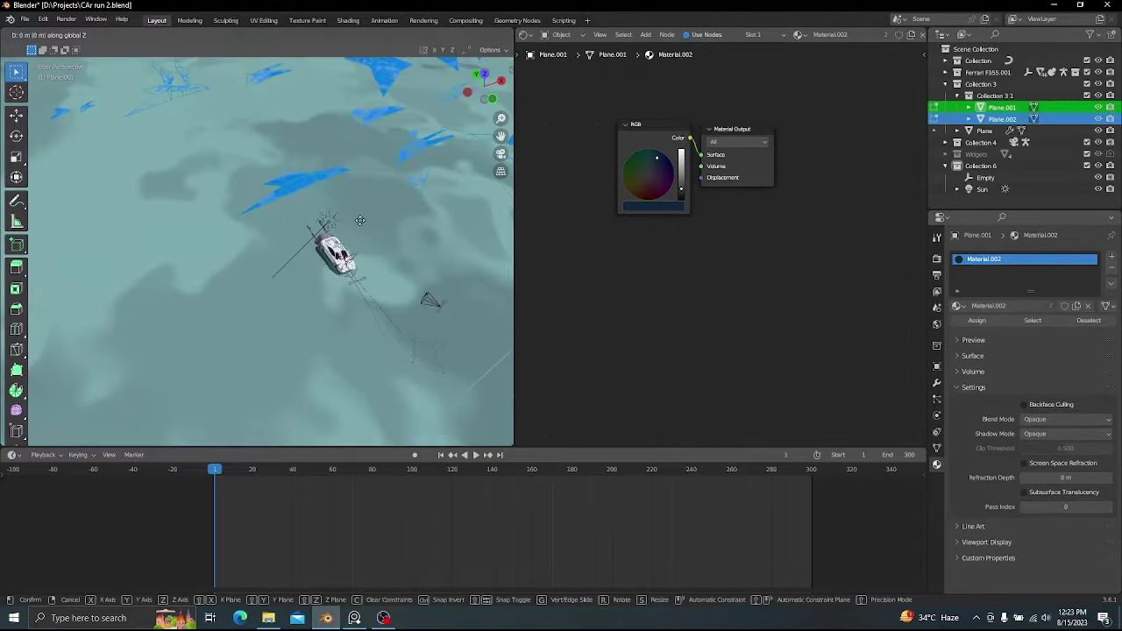
pyautogui.moveTo(346, 288); pyautogui.dragTo(355, 359, button='middle')
pyautogui.press('g')
pyautogui.press('z')
pyautogui.click(383, 262)
pyautogui.press('Tab')
pyautogui.hotkey('alt', 'a')
pyautogui.click(1087, 96)
# - Open the ground plane's geometry nodes and delete the Random Value node driving the instance scale
pyautogui.click(289, 290)
pyautogui.scroll(4, 289, 289)
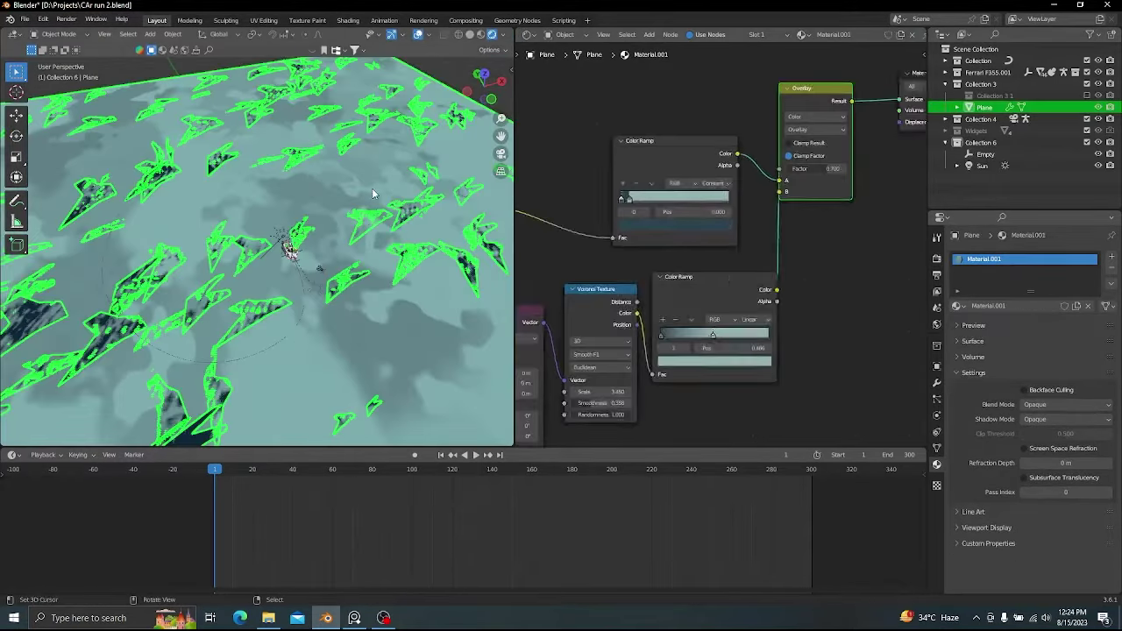
pyautogui.moveTo(586, 148); pyautogui.dragTo(619, 128, button='middle')
pyautogui.click(526, 34)
pyautogui.click(561, 120)
pyautogui.moveTo(802, 268); pyautogui.dragTo(784, 248, button='middle')
pyautogui.moveTo(785, 247); pyautogui.dragTo(752, 247)
pyautogui.keyDown('alt'); pyautogui.moveTo(394, 272); pyautogui.dragTo(456, 241); pyautogui.keyUp('alt')
pyautogui.keyDown('alt'); pyautogui.moveTo(599, 274); pyautogui.dragTo(669, 220); pyautogui.keyUp('alt')
pyautogui.keyDown('alt'); pyautogui.moveTo(548, 285); pyautogui.dragTo(684, 306); pyautogui.keyUp('alt')
pyautogui.click(626, 299)
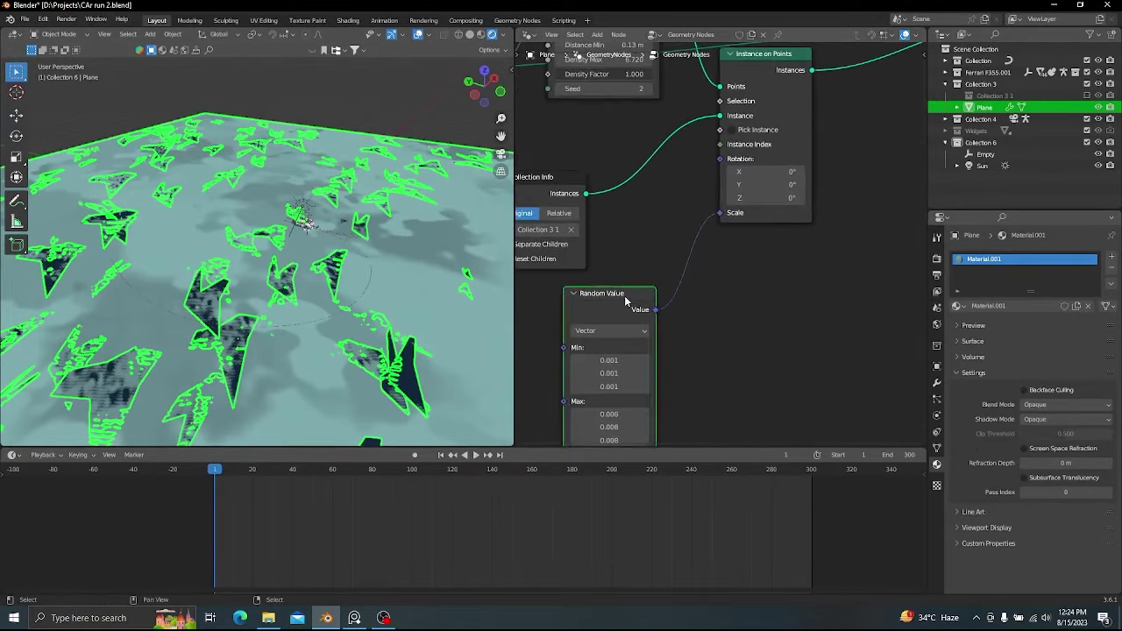
pyautogui.press('x')
# - Set the instance scale to 0.005 and add a Set Position node after Instance on Points, raising the instances about 0.44 m in Z
pyautogui.keyDown('alt'); pyautogui.moveTo(771, 188); pyautogui.dragTo(779, 324); pyautogui.keyUp('alt')
pyautogui.scroll(-6, 778, 324)
pyautogui.keyDown('alt'); pyautogui.moveTo(873, 263); pyautogui.dragTo(763, 236); pyautogui.keyUp('alt')
pyautogui.scroll(3, 767, 236)
pyautogui.hotkey('alt', 'a')
pyautogui.scroll(3, 368, 246)
pyautogui.keyDown('alt'); pyautogui.moveTo(364, 230); pyautogui.dragTo(351, 250); pyautogui.keyUp('alt')
pyautogui.scroll(1, 797, 254)
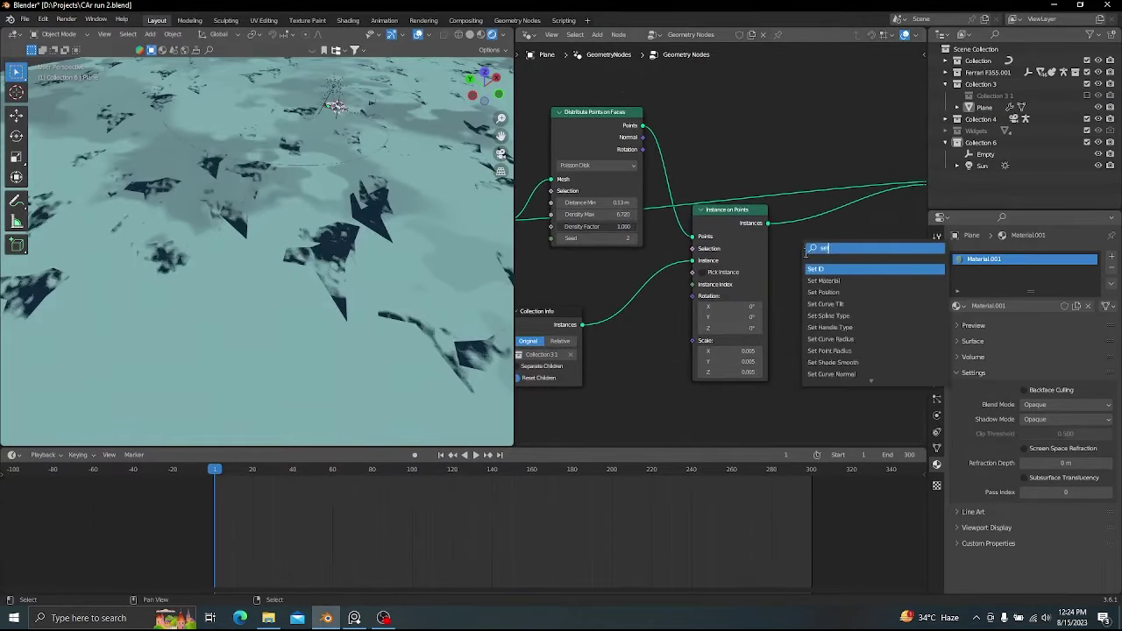
pyautogui.click(824, 292)
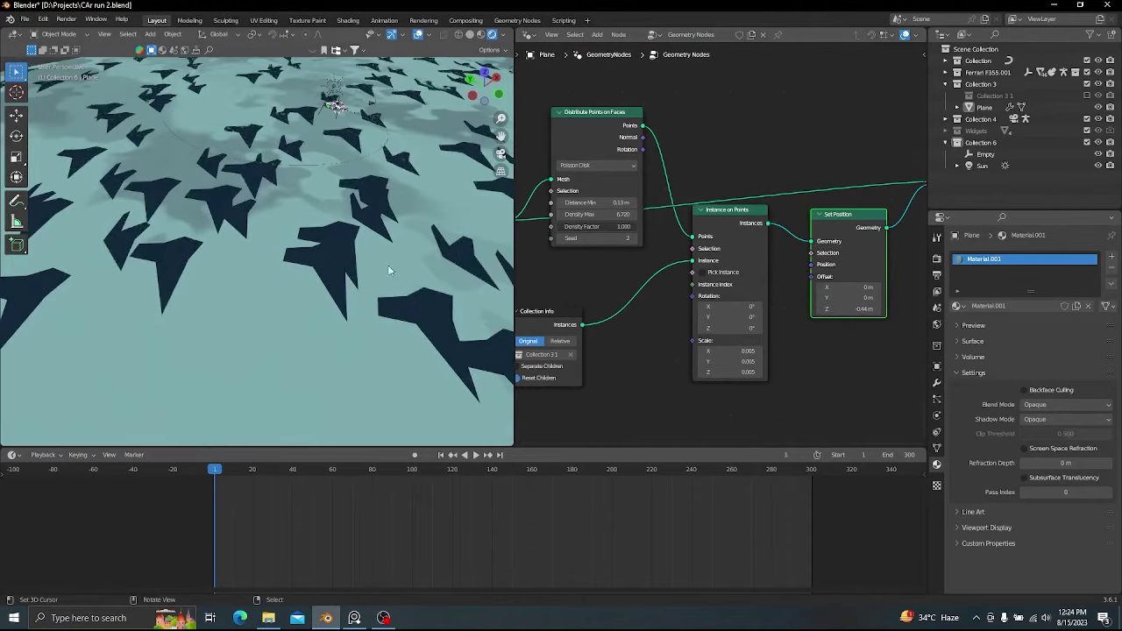
pyautogui.moveTo(388, 271); pyautogui.dragTo(283, 252, button='middle')
# - Add a Vector Random Value node to the instance scale, with an ID node feeding its ID input
pyautogui.moveTo(688, 344); pyautogui.dragTo(721, 277, button='middle')
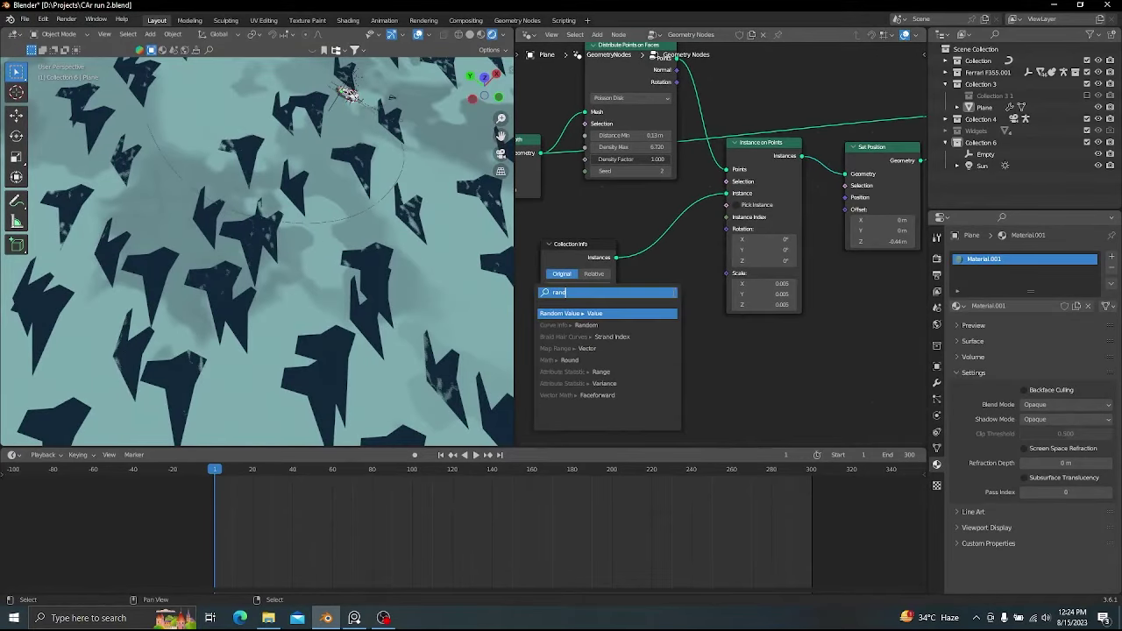
pyautogui.click(670, 314)
pyautogui.click(647, 373)
pyautogui.moveTo(648, 374); pyautogui.dragTo(701, 267, button='middle')
pyautogui.scroll(1, 675, 276)
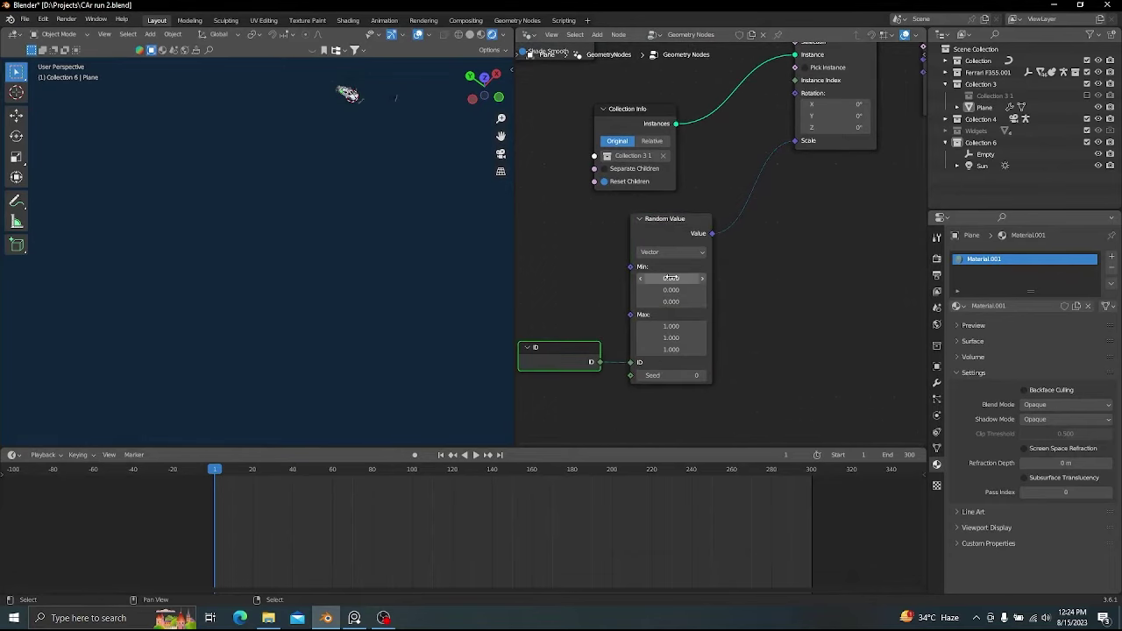
pyautogui.moveTo(722, 227); pyautogui.dragTo(689, 253, button='middle')
# - Try adding a Vector Math Add node and a Position node to the instance scale setup
pyautogui.moveTo(754, 178); pyautogui.dragTo(756, 170)
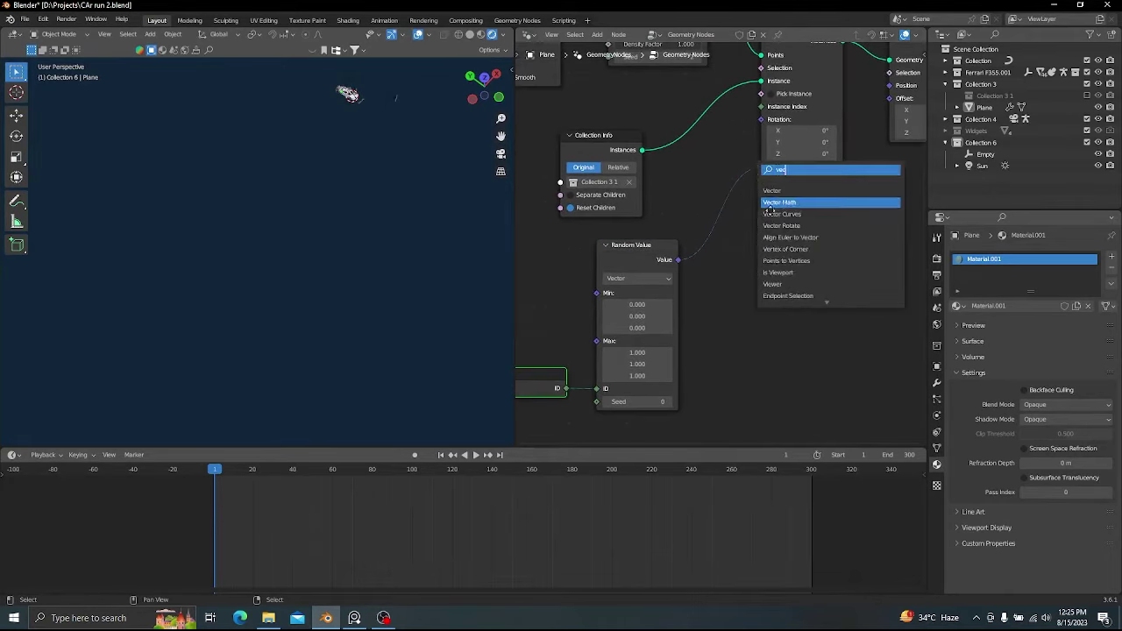
pyautogui.click(771, 203)
pyautogui.moveTo(725, 280); pyautogui.dragTo(725, 278)
pyautogui.moveTo(745, 221); pyautogui.dragTo(739, 233, button='middle')
pyautogui.hotkey('shift', 'a')
pyautogui.click(739, 231)
pyautogui.write('pos')
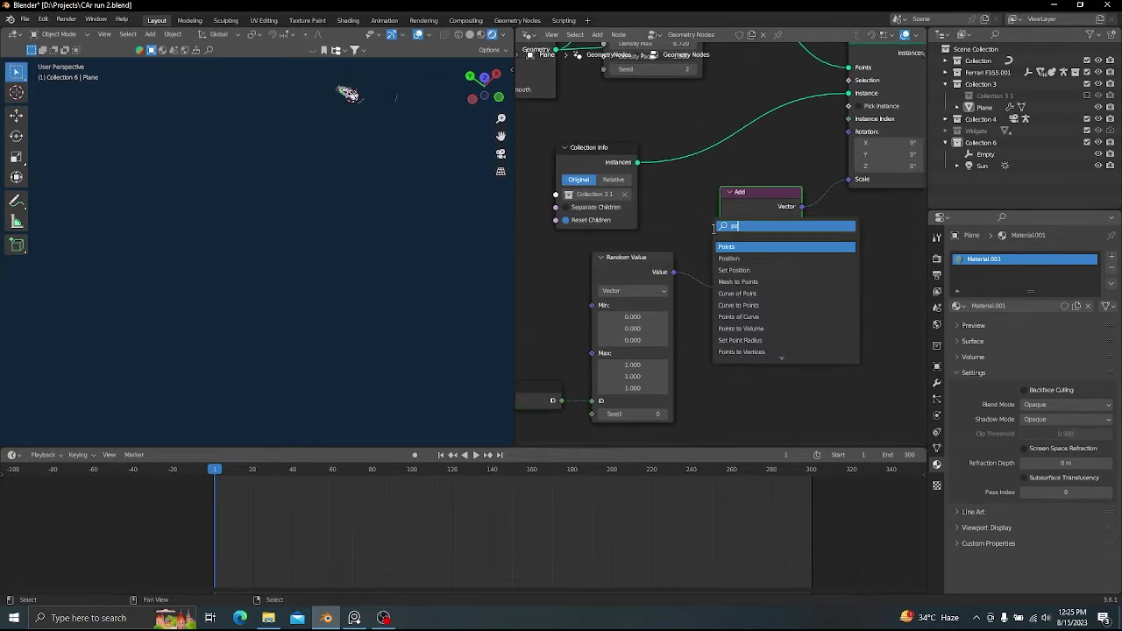
pyautogui.press('Return')
pyautogui.scroll(-2, 721, 277)
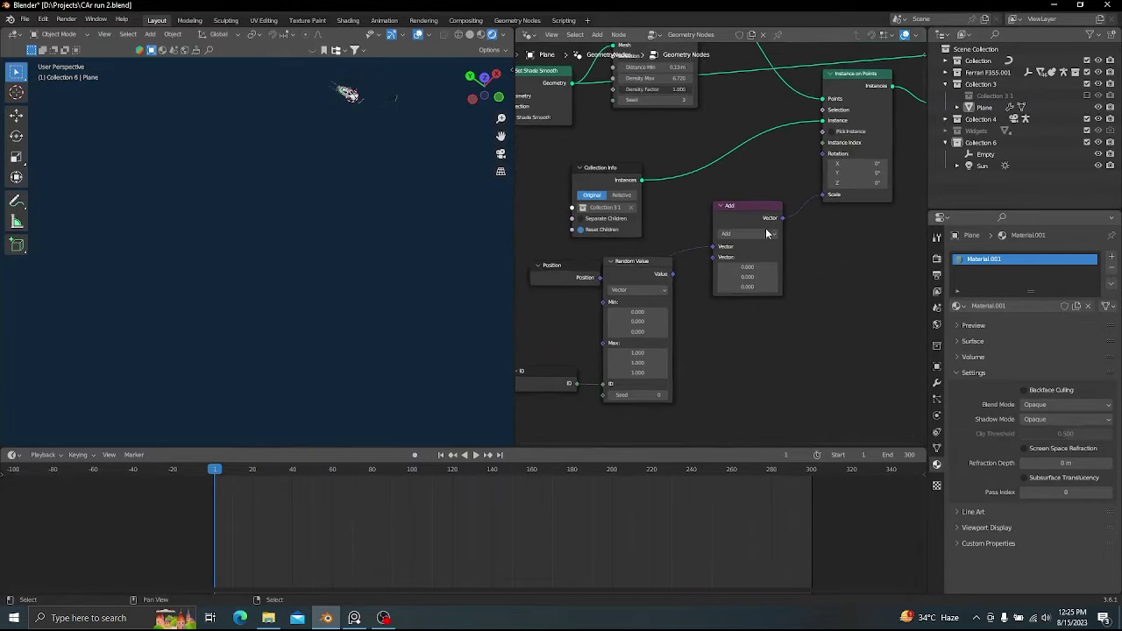
pyautogui.press('x')
pyautogui.click(763, 213)
pyautogui.press('x')
# - Reconnect the Random Value node to the instance scale and lower its maximum to 0.020 on all axes
pyautogui.moveTo(855, 204); pyautogui.dragTo(843, 225)
pyautogui.moveTo(661, 264); pyautogui.dragTo(744, 226)
pyautogui.moveTo(754, 234); pyautogui.dragTo(805, 209)
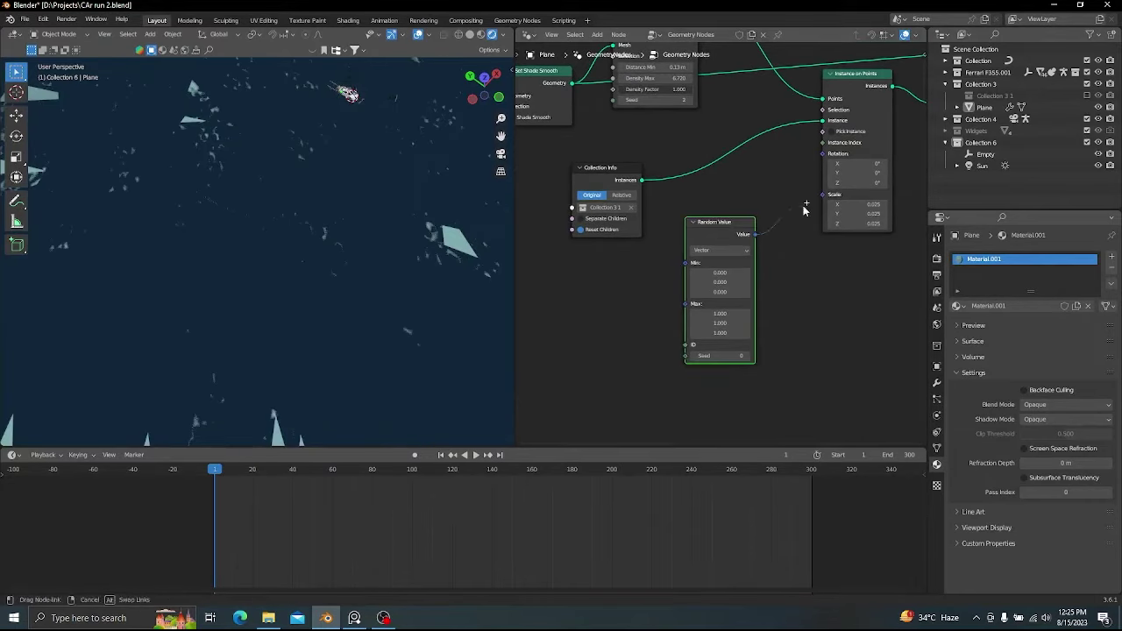
pyautogui.scroll(-2, 356, 186)
pyautogui.scroll(5, 723, 243)
pyautogui.moveTo(720, 348); pyautogui.dragTo(661, 376)
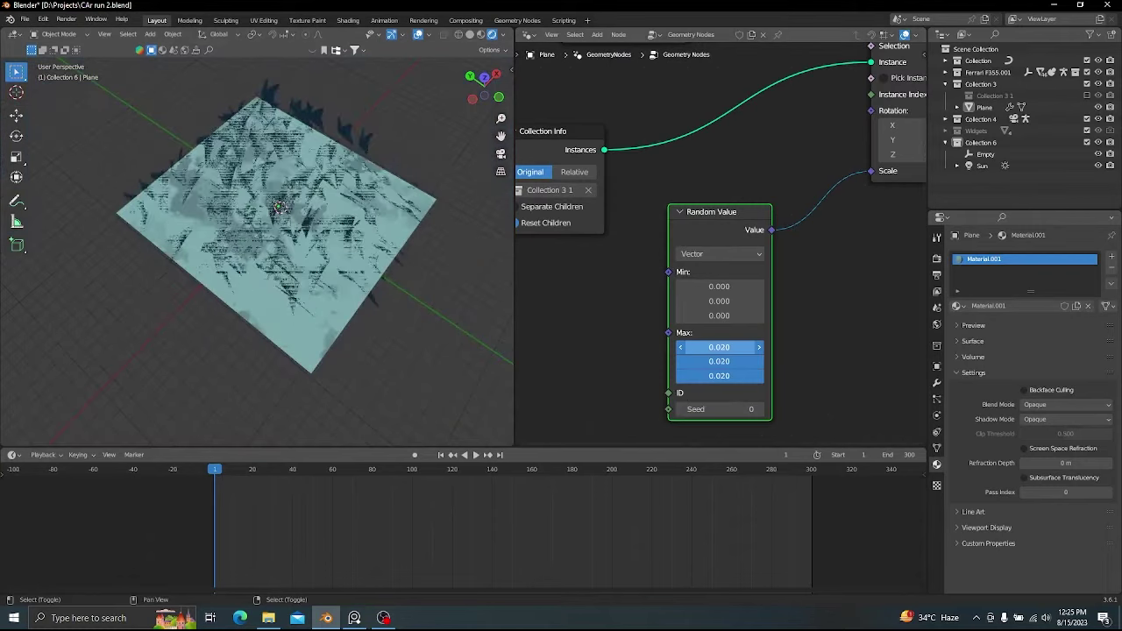
# - Set the Random Value maximum to 0.010 on all axes and play the animation through the camera
pyautogui.moveTo(318, 230); pyautogui.dragTo(276, 201, button='middle')
pyautogui.scroll(4, 264, 178)
pyautogui.keyDown('shift'); pyautogui.moveTo(741, 347); pyautogui.dragTo(743, 376); pyautogui.keyUp('shift')
pyautogui.write('.002')
pyautogui.press('Return')
pyautogui.write('.')
pyautogui.press('KP_0')
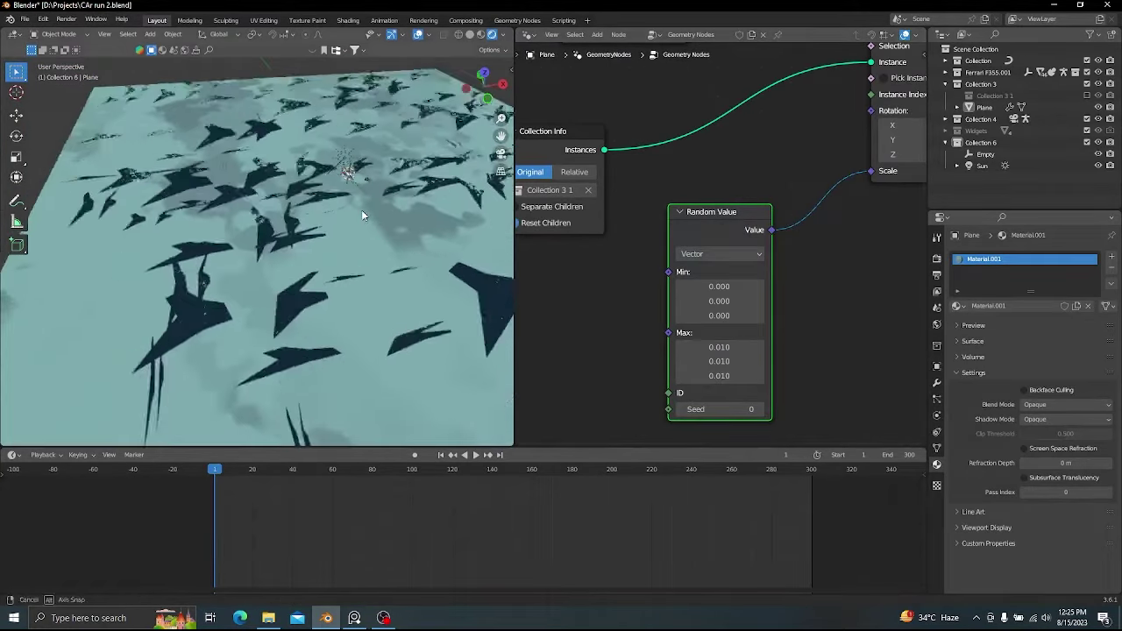
pyautogui.press('space')
# - Try Random point distribution with a density of 0.760 and play the animation through the camera
pyautogui.scroll(-3, 669, 190)
pyautogui.moveTo(669, 190); pyautogui.dragTo(712, 355, button='middle')
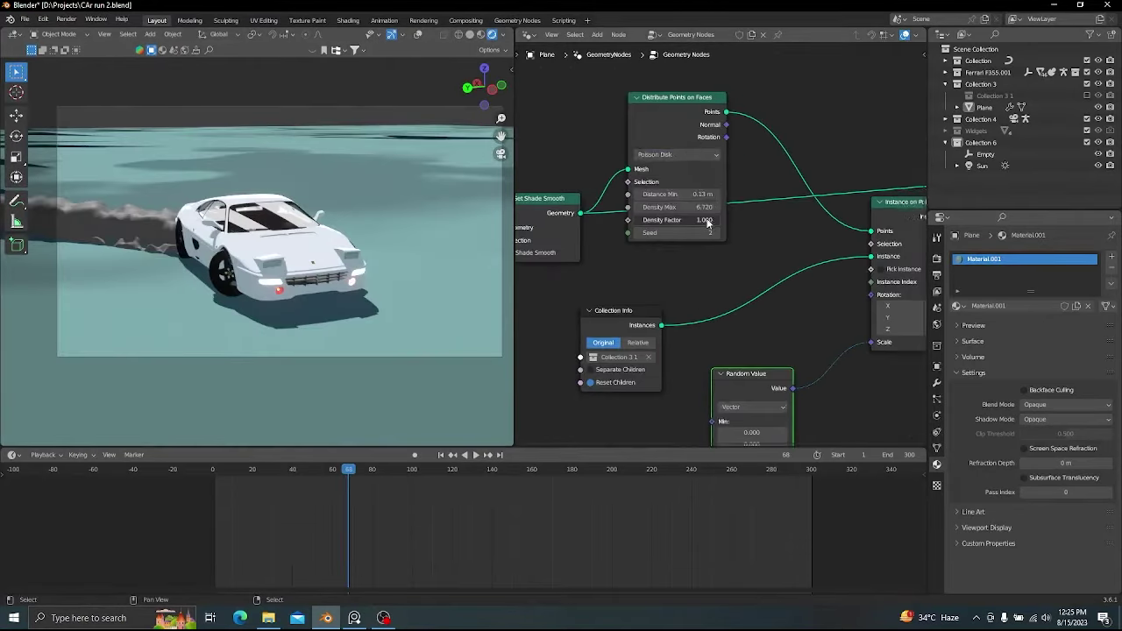
pyautogui.moveTo(674, 194); pyautogui.dragTo(662, 194)
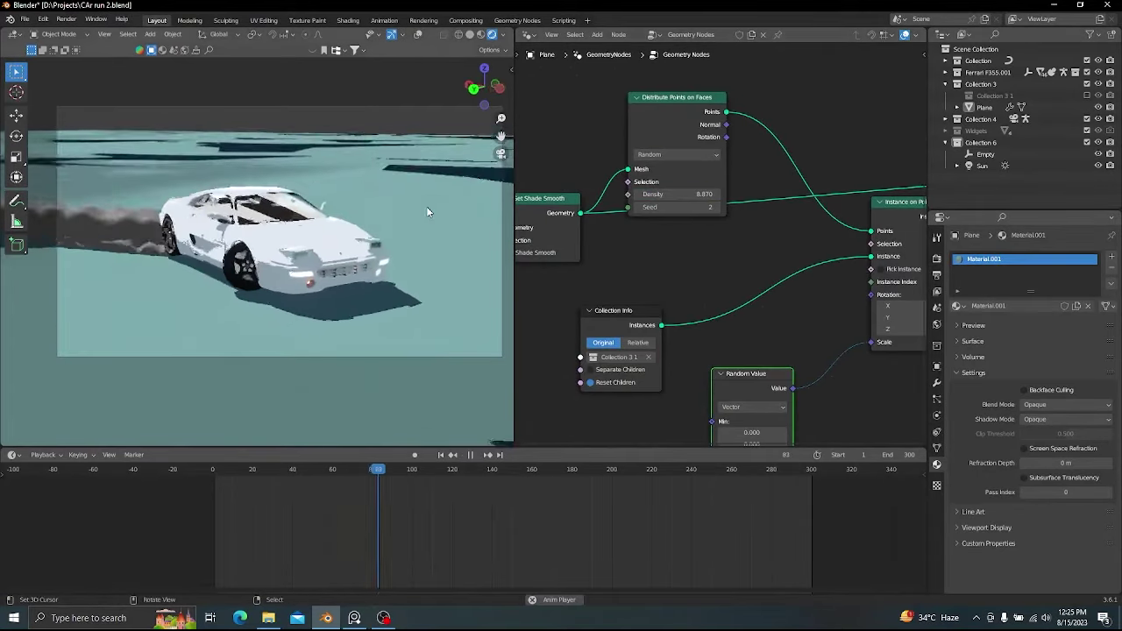
pyautogui.moveTo(426, 206); pyautogui.dragTo(449, 242, button='middle')
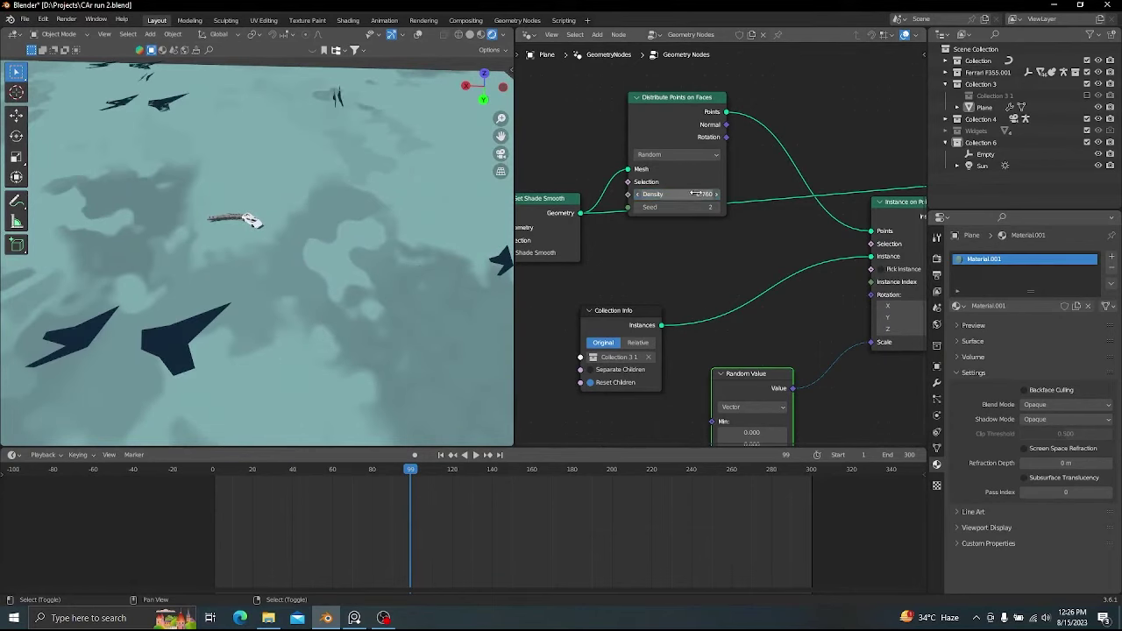
pyautogui.press('KP_0')
pyautogui.press('space')
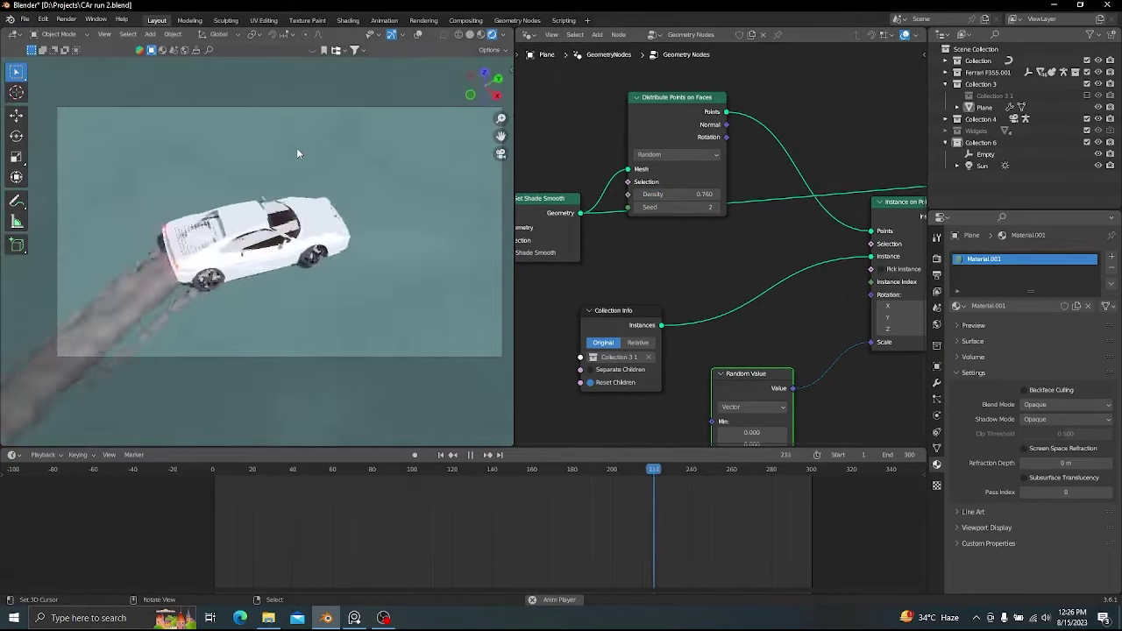
# - Distribute the points by Poisson Disk with a minimum distance of 0.3 m and maximum density of 2.510, checking the playback
pyautogui.click(677, 154)
pyautogui.click(667, 181)
pyautogui.scroll(2, 666, 213)
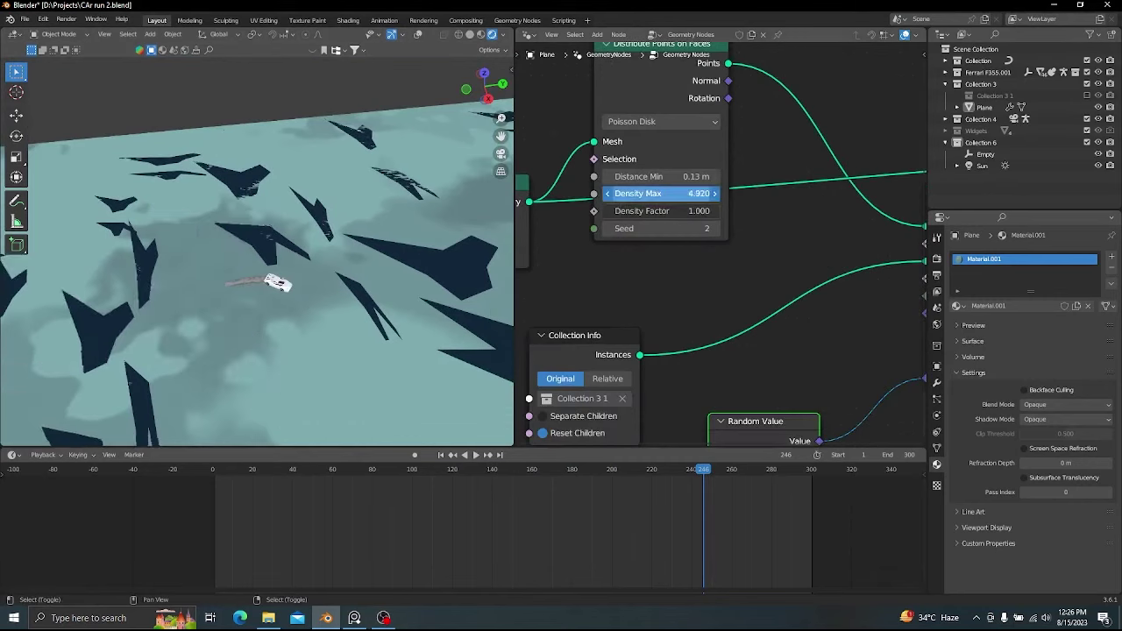
pyautogui.moveTo(662, 194); pyautogui.dragTo(644, 176)
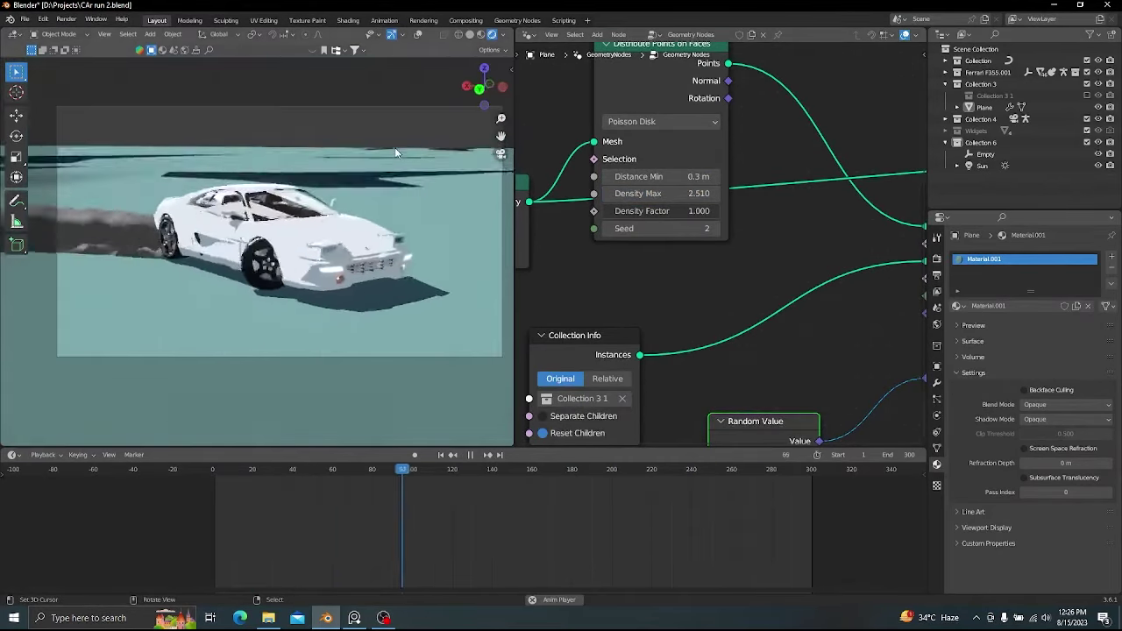
pyautogui.press('Escape')
pyautogui.hotkey('shift', 'alt', 'z')
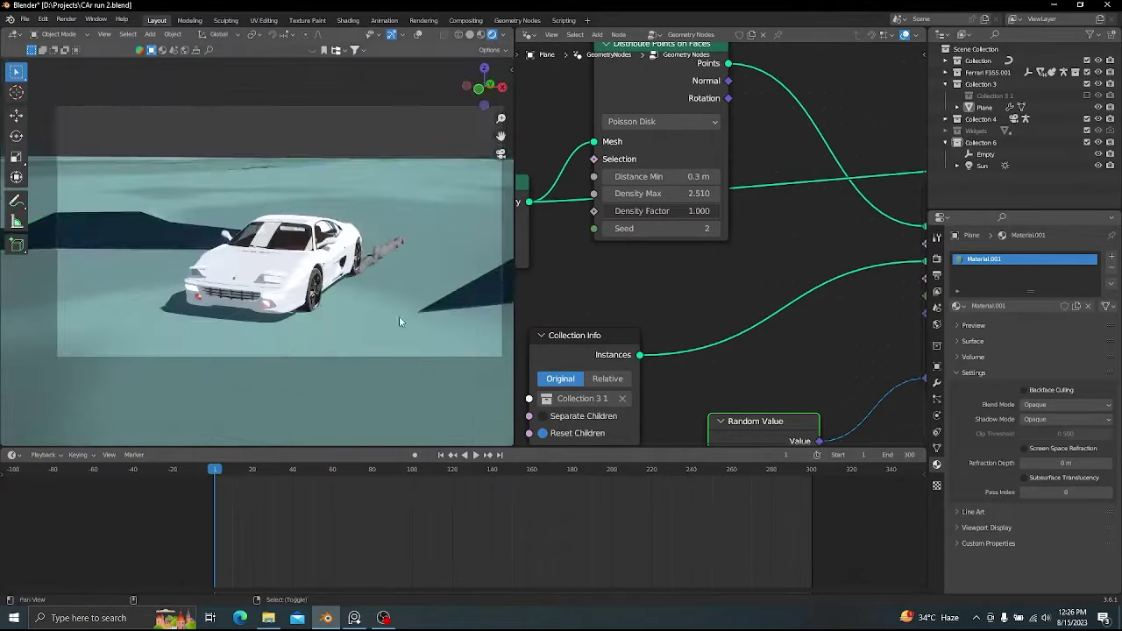
# - View the scene from above and add a Noise Texture with Mapping and Texture Coordinate nodes to the ground material
pyautogui.rightClick(401, 317)
pyautogui.press('KP_7')
pyautogui.click(529, 36)
pyautogui.click(558, 146)
pyautogui.scroll(-5, 491, 266)
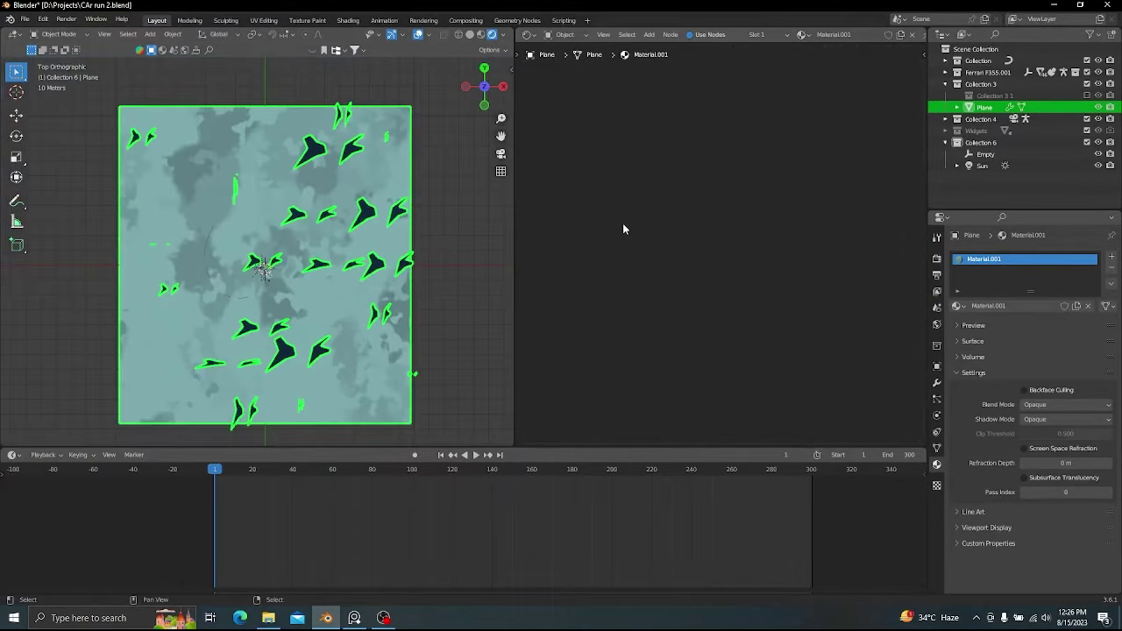
pyautogui.press('Escape')
pyautogui.scroll(5, 645, 213)
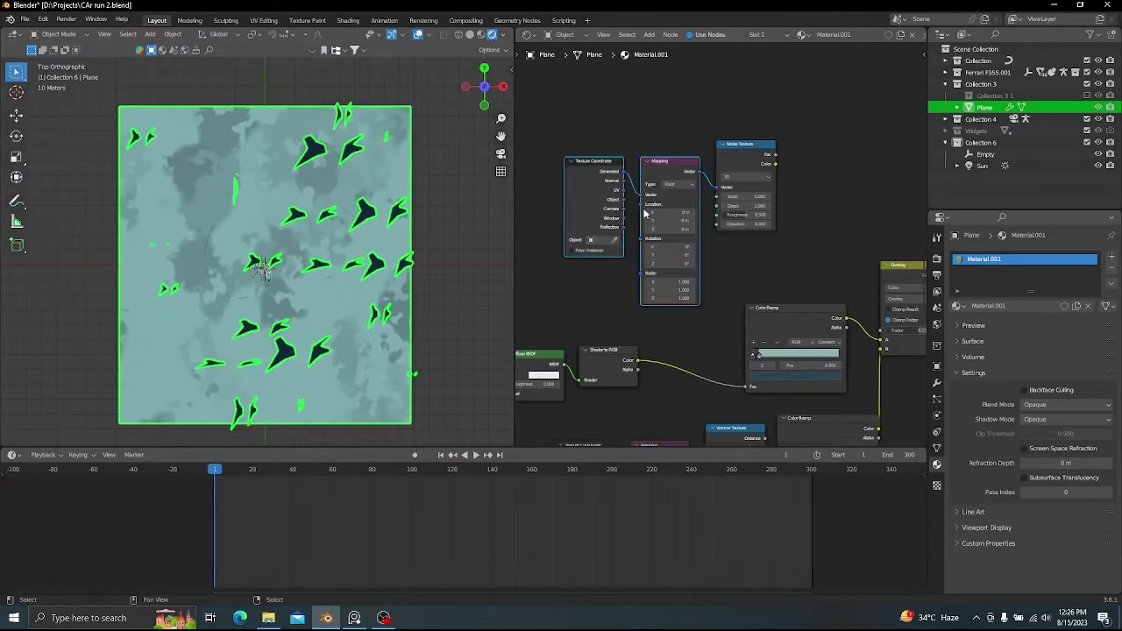
# - Add an empty at the centre of the scene and scale it
pyautogui.click(459, 323)
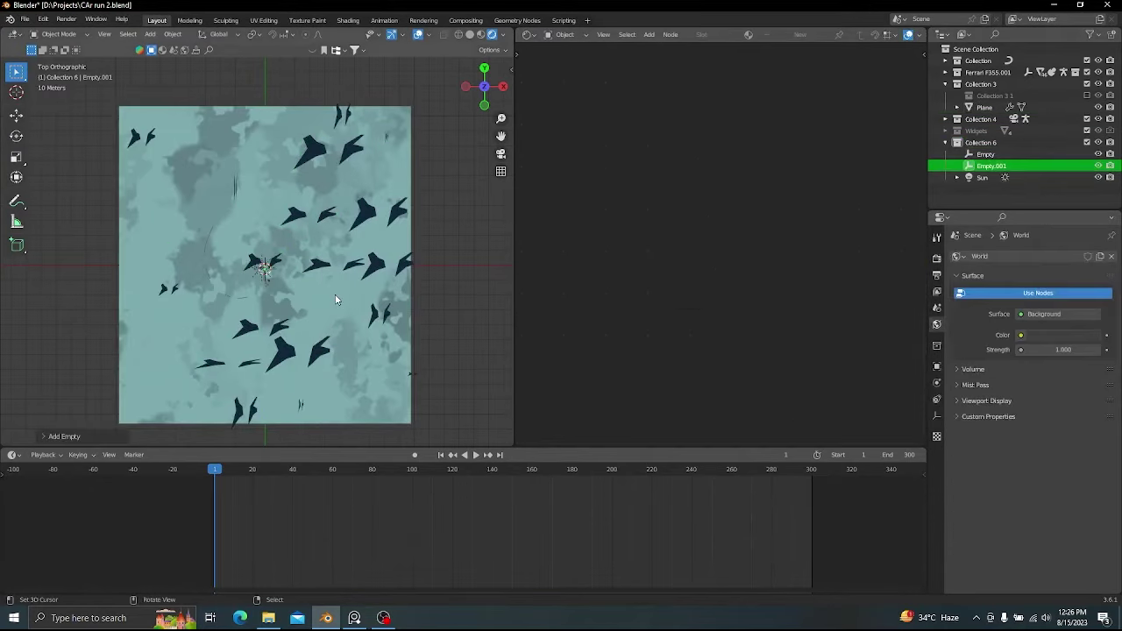
pyautogui.click(468, 303)
pyautogui.scroll(1, 468, 303)
pyautogui.press('s')
pyautogui.click(341, 303)
# - Use the new empty as the noise's object coordinates, preview the noise and set its mapping scale to 0.020
pyautogui.click(342, 303)
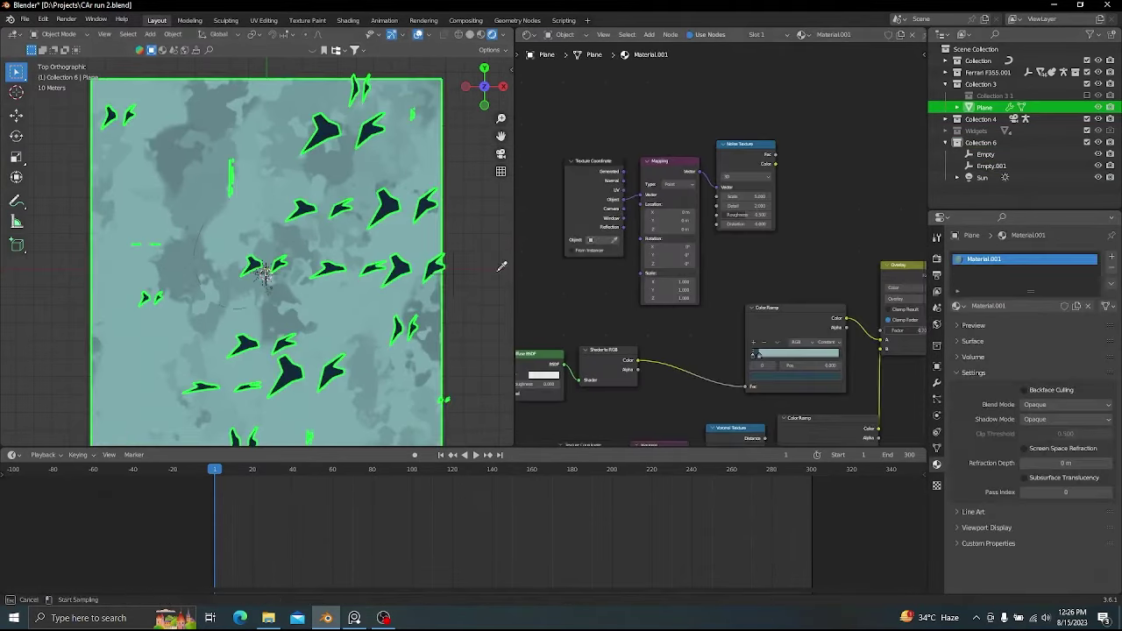
pyautogui.click(454, 272)
pyautogui.keyDown('ctrl'); pyautogui.keyDown('shift'); pyautogui.click(742, 163); pyautogui.keyUp('shift'); pyautogui.keyUp('ctrl')
pyautogui.moveTo(607, 238); pyautogui.dragTo(656, 218, button='middle')
pyautogui.scroll(4, 583, 262)
pyautogui.moveTo(686, 253); pyautogui.dragTo(686, 276)
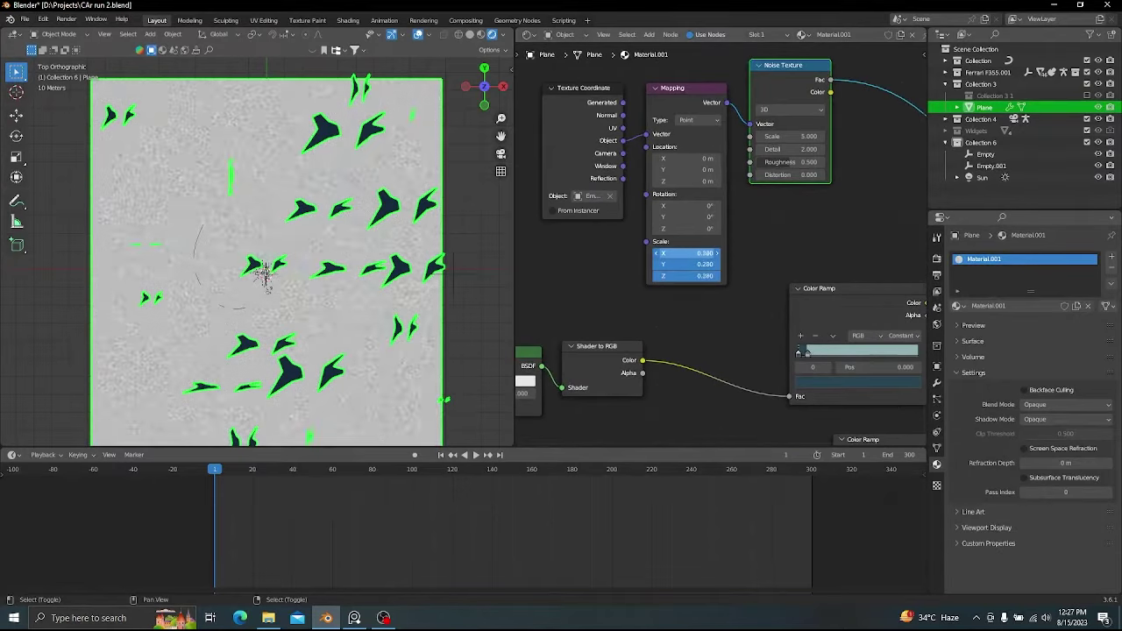
# - Insert a duplicate Mapping node before the first one and set its scale to 0.190 on all axes
pyautogui.hotkey('shift', 'd')
pyautogui.click(727, 96)
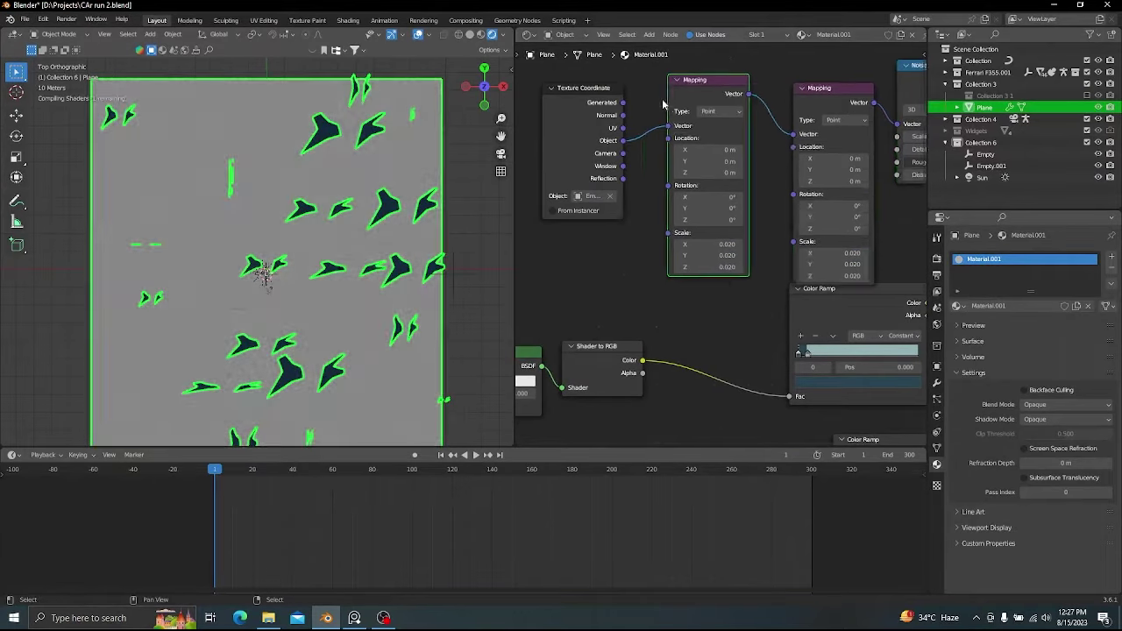
pyautogui.moveTo(708, 267); pyautogui.dragTo(671, 266)
# - Add a Color Ramp after the Noise Texture and give it a hard black-to-white transition
pyautogui.moveTo(846, 159); pyautogui.dragTo(564, 265, button='middle')
pyautogui.hotkey('shift', 'a')
pyautogui.write('color')
pyautogui.press('Return')
pyautogui.click(732, 158)
pyautogui.click(840, 202)
pyautogui.click(848, 268)
pyautogui.moveTo(600, 336); pyautogui.dragTo(715, 236, button='middle')
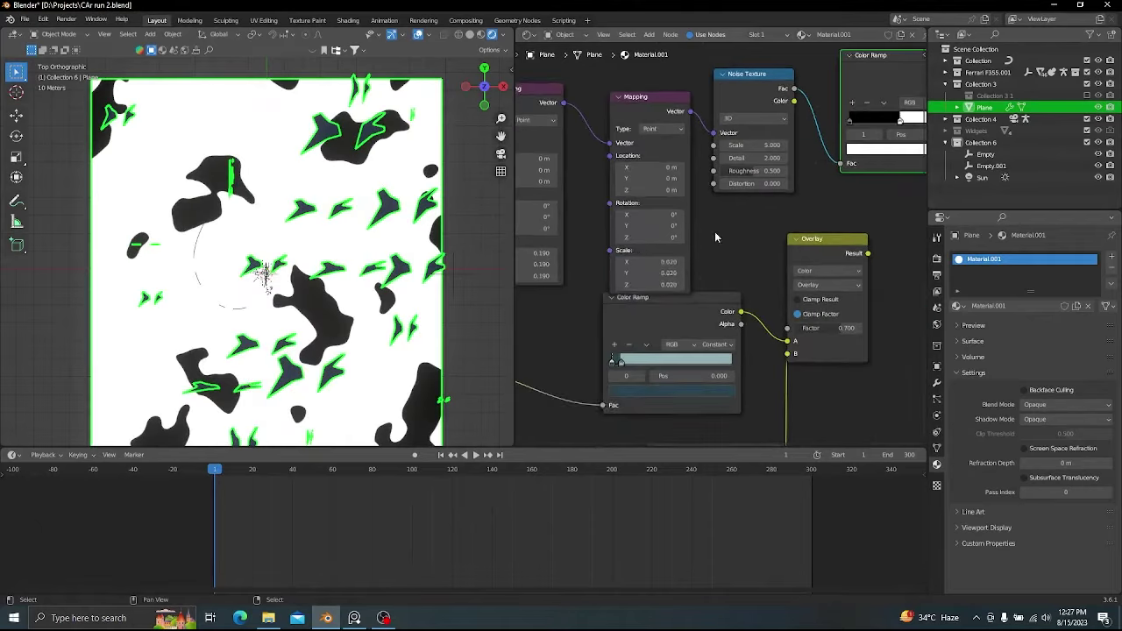
# - Stretch the noise into streaks by setting the second Mapping node's scale to X 1.010, Y 0.080 and Z 0.080
pyautogui.moveTo(657, 262); pyautogui.dragTo(705, 262)
pyautogui.click(460, 269)
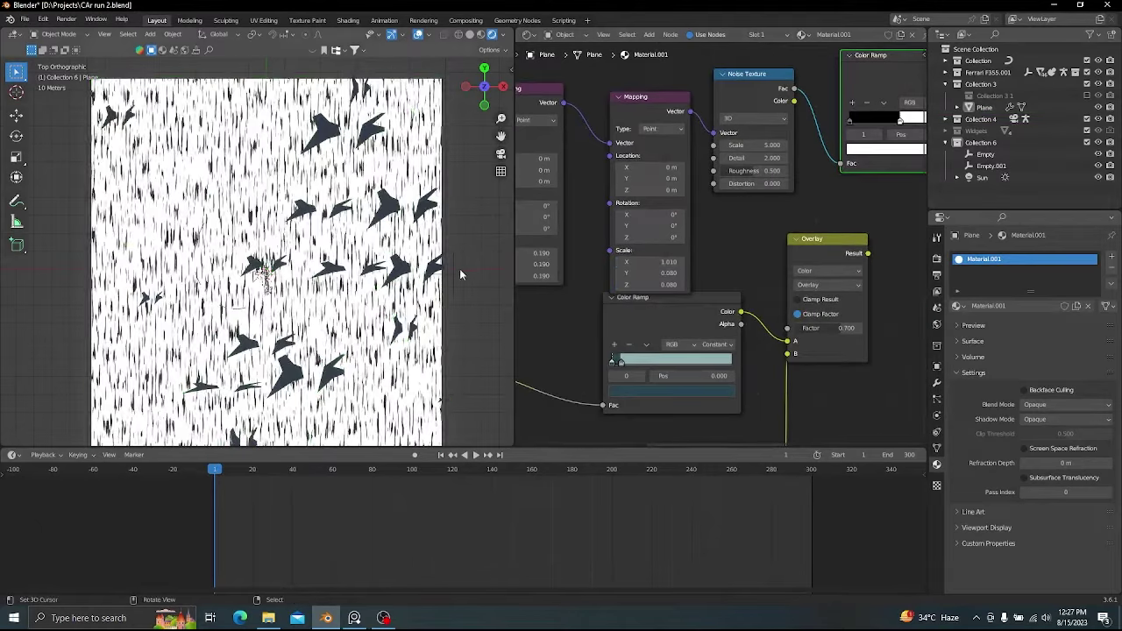
pyautogui.moveTo(544, 235); pyautogui.dragTo(692, 225, button='middle')
# - Scale the empty that drives the noise coordinates and check the streaks through the camera
pyautogui.click(455, 276)
pyautogui.press('s')
pyautogui.rightClick(440, 400)
pyautogui.press('KP_0')
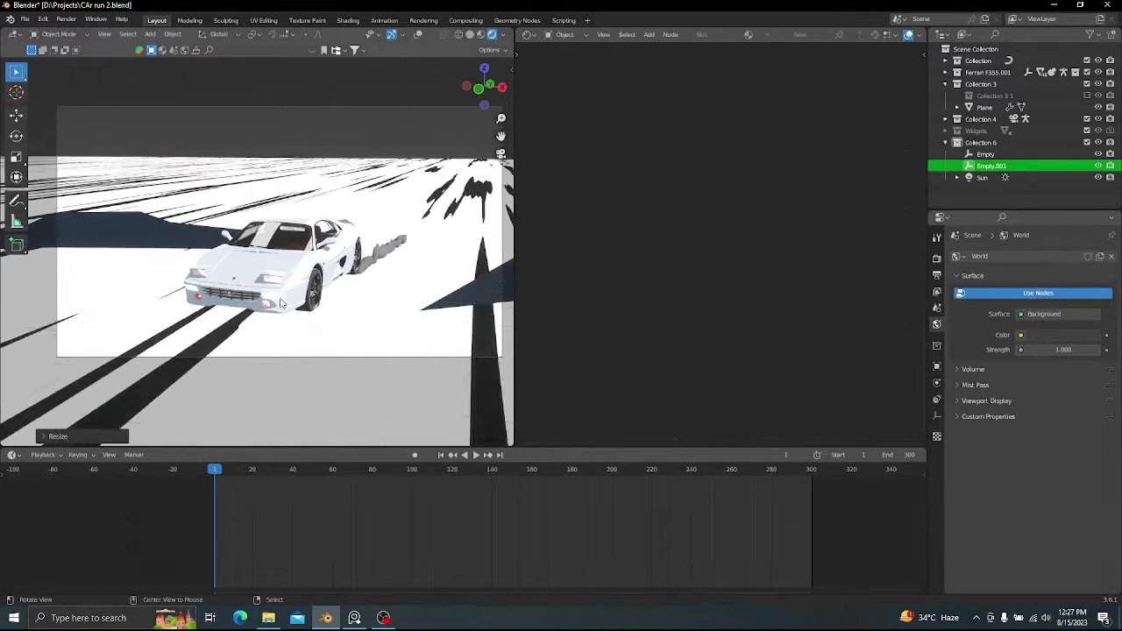
pyautogui.hotkey('shift', 'alt', 'z')
pyautogui.press('KP_0')
# - Duplicate the ground material's Overlay node before the Material Output, set the copy to Multiply and feed it the noise Color Ramp
pyautogui.click(430, 224)
pyautogui.scroll(-2, 832, 233)
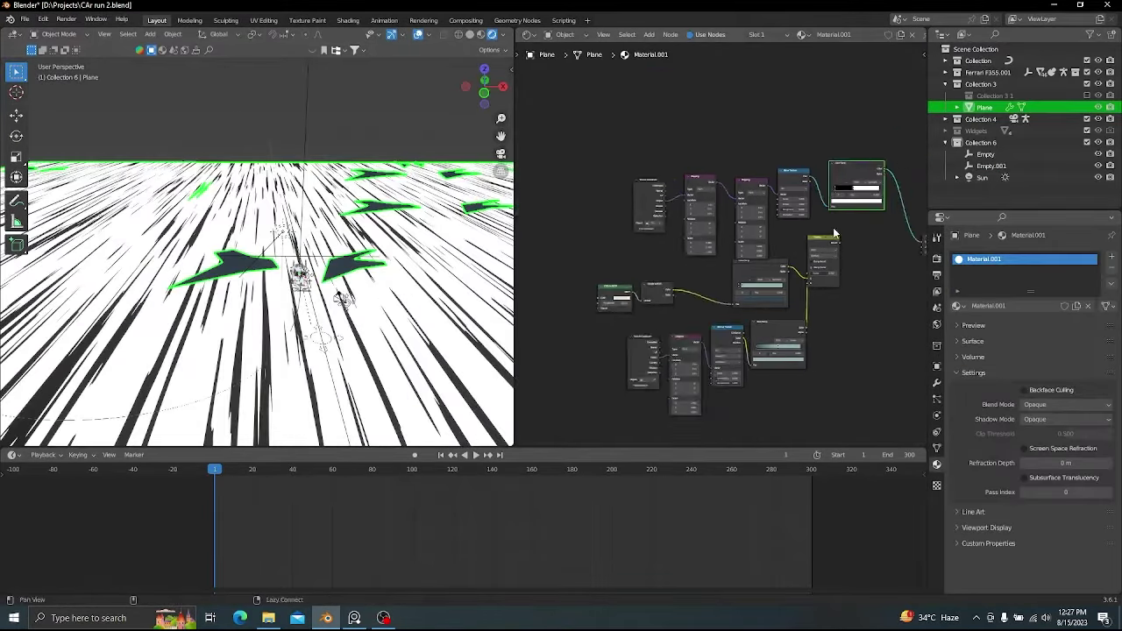
pyautogui.moveTo(832, 233); pyautogui.dragTo(632, 251, button='middle')
pyautogui.moveTo(639, 255); pyautogui.dragTo(729, 253)
pyautogui.hotkey('shift', 'd')
pyautogui.click(659, 253)
pyautogui.scroll(3, 697, 253)
pyautogui.click(646, 275)
pyautogui.click(646, 308)
pyautogui.keyDown('alt'); pyautogui.moveTo(646, 182); pyautogui.dragTo(646, 254, button='right'); pyautogui.keyUp('alt')
# - Play the animation through the camera to check the streaks on the coloured ground
pyautogui.click(309, 121)
pyautogui.press('KP_0')
pyautogui.hotkey('shift', 'alt', 'z')
pyautogui.hotkey('shift', 'alt', 'z')
pyautogui.press('space')
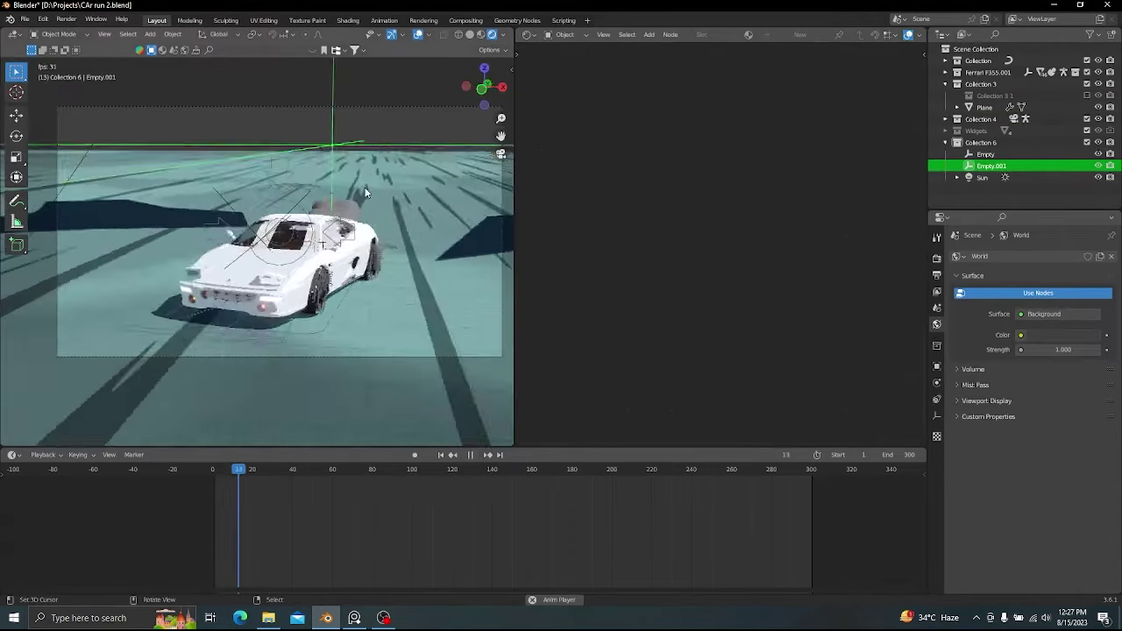
pyautogui.press('space')
# - Parent Empty.001 to the car rig's Root bone using the Bone option
pyautogui.click(441, 455)
pyautogui.press('KP_0')
pyautogui.moveTo(474, 278); pyautogui.dragTo(412, 351, button='middle')
pyautogui.scroll(4, 307, 191)
pyautogui.moveTo(307, 191); pyautogui.dragTo(219, 154, button='middle')
pyautogui.scroll(4, 263, 219)
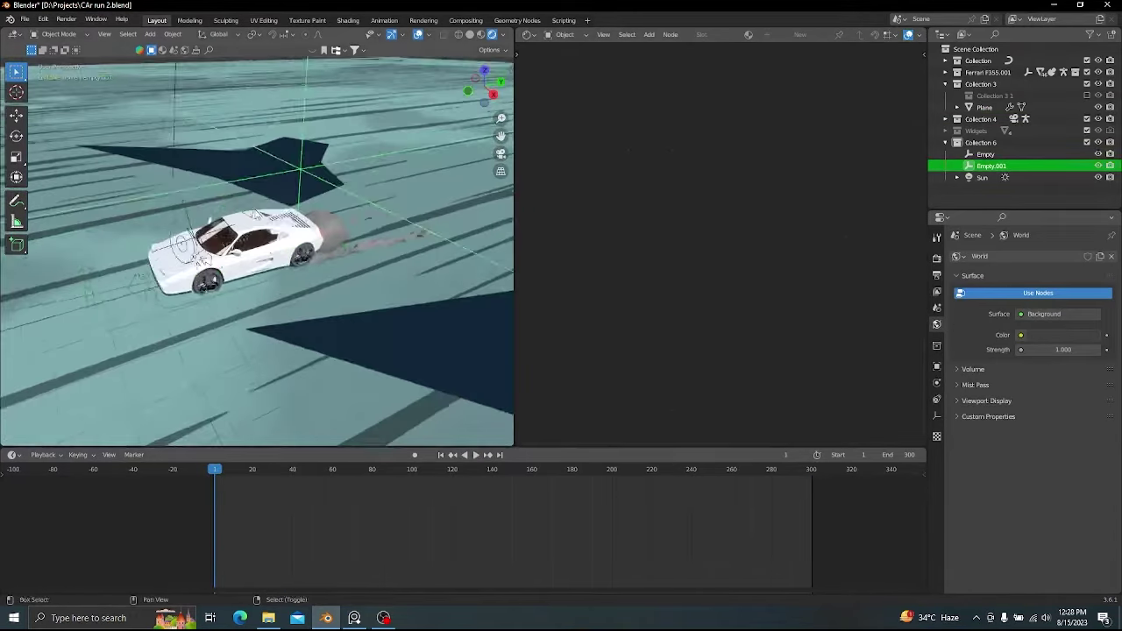
pyautogui.keyDown('shift'); pyautogui.rightClick(290, 299); pyautogui.keyUp('shift')
pyautogui.hotkey('ctrl', 'Tab')
pyautogui.hotkey('ctrl', 'p')
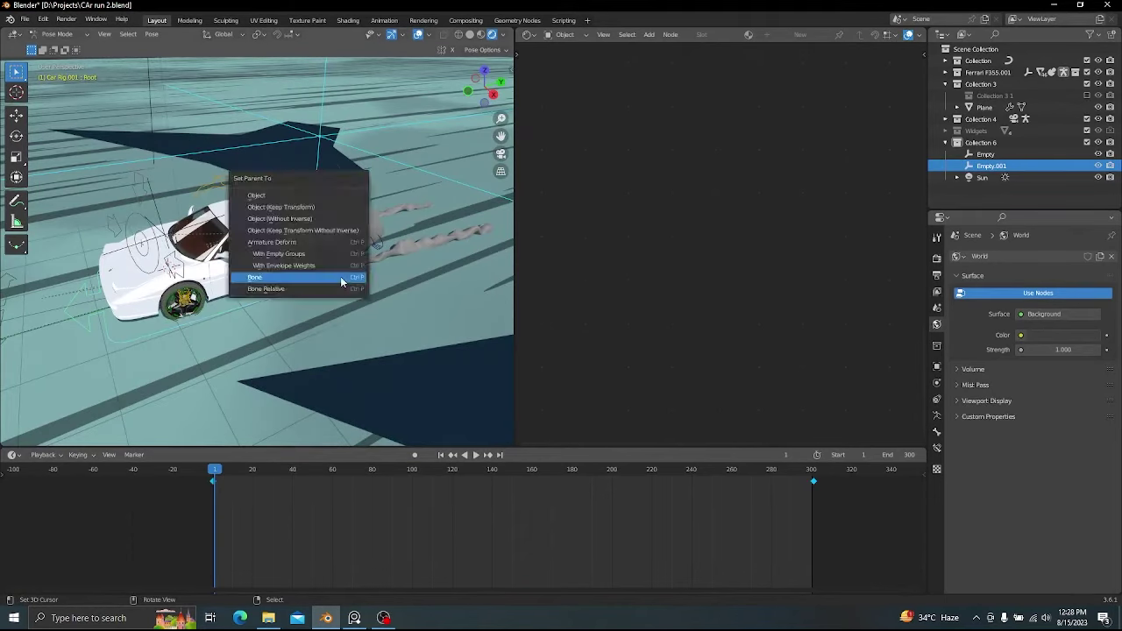
pyautogui.click(340, 279)
pyautogui.hotkey('ctrl', 'Tab')
# - Replay the animation from the camera to check how the streaks move with the car
pyautogui.press('KP_0')
pyautogui.hotkey('shift', 'alt', 'z')
pyautogui.press('space')
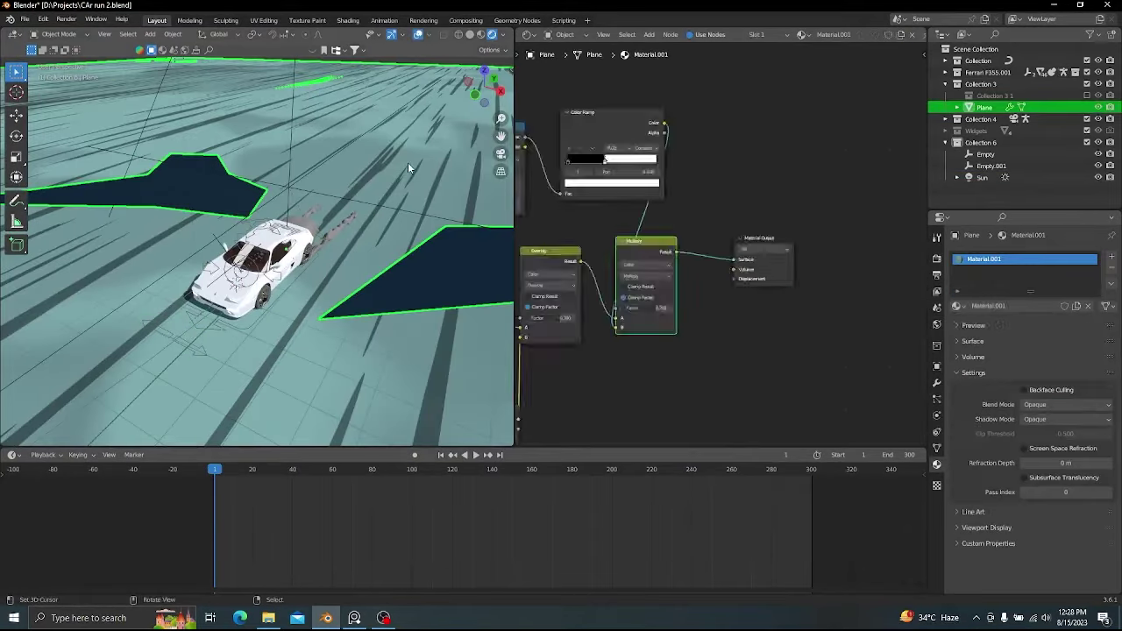
pyautogui.scroll(4, 650, 234)
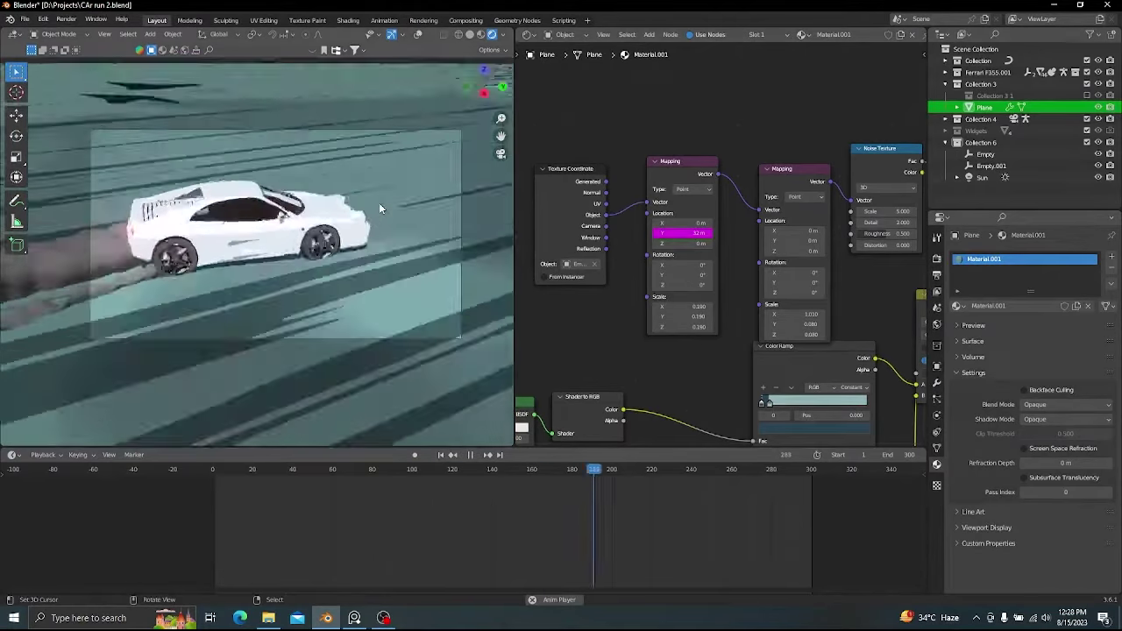
# - Scale the streak noise's empty along its local X axis and play the animation
pyautogui.click(991, 156)
pyautogui.press('s')
pyautogui.press('x')
pyautogui.press('x')
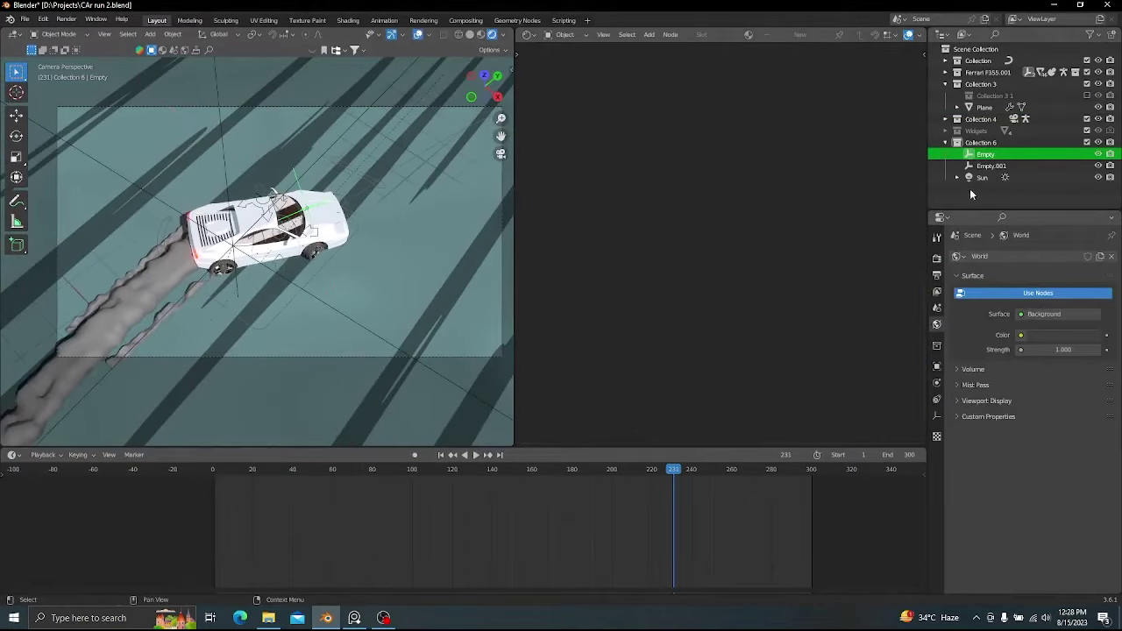
pyautogui.click(339, 245)
pyautogui.press('space')
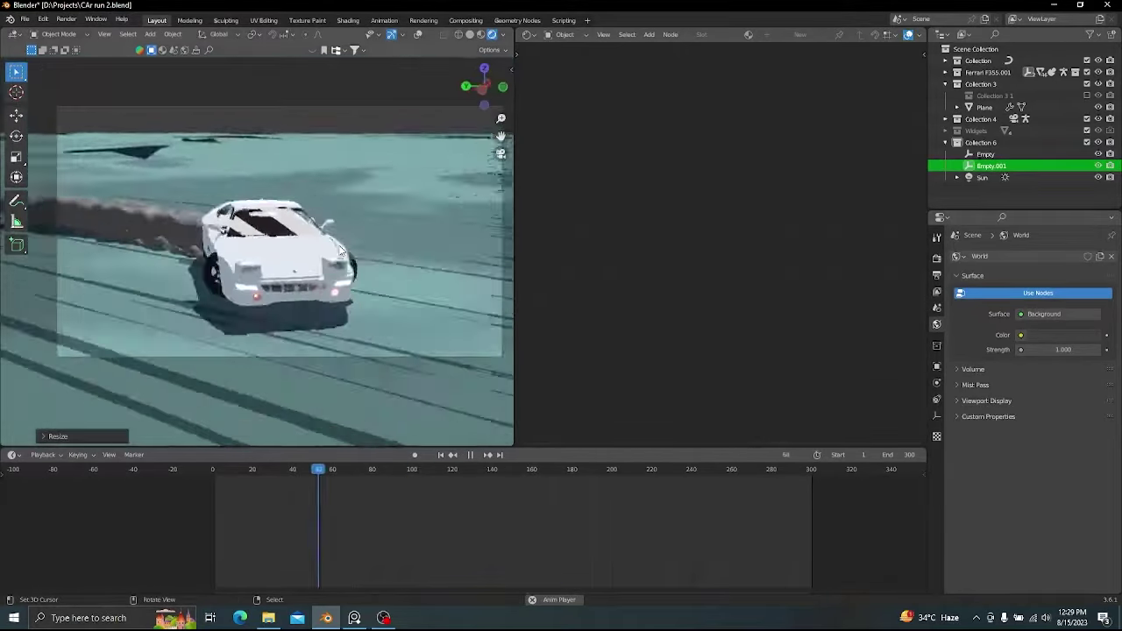
# - Fine-tune the white stop of the ground noise's Color Ramp during playback with the overlays hidden
pyautogui.click(418, 34)
pyautogui.rightClick(430, 211)
pyautogui.moveTo(912, 201); pyautogui.dragTo(731, 262, button='middle')
pyautogui.moveTo(752, 257); pyautogui.dragTo(756, 258)
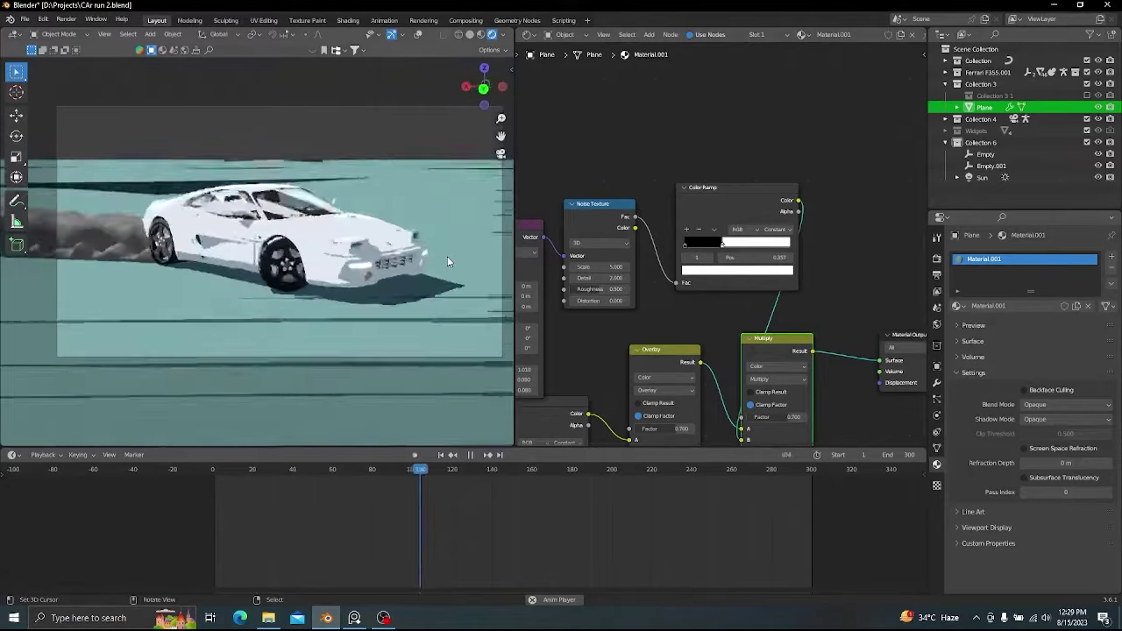
pyautogui.press('space')
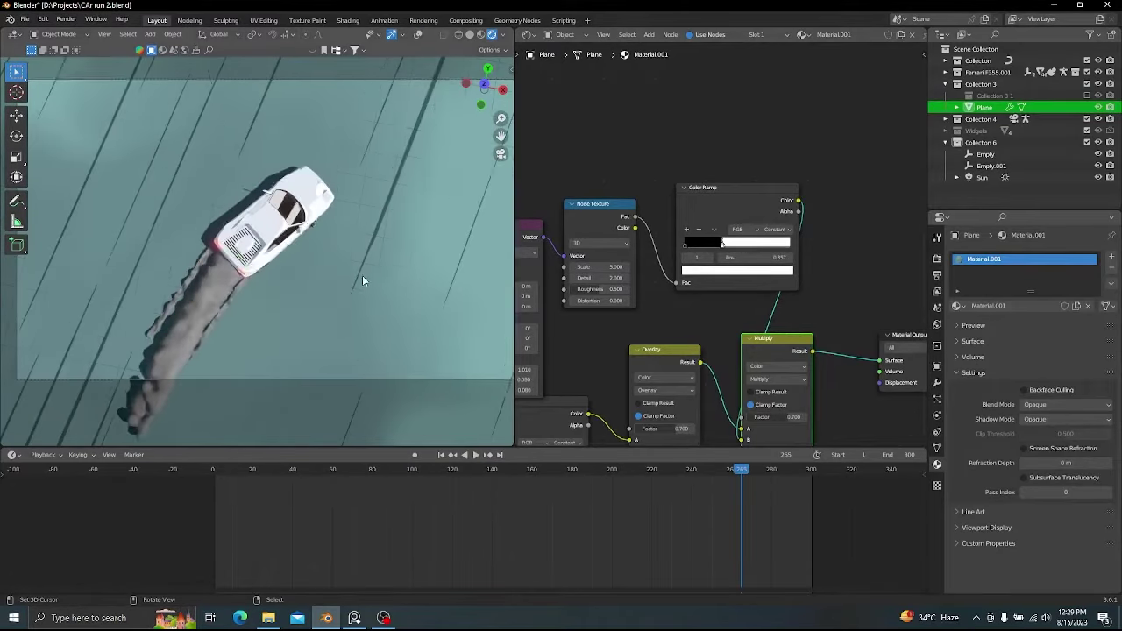
# - Select the smoke trail behind the car and frame it beside its material nodes
pyautogui.rightClick(195, 313)
pyautogui.click(418, 34)
pyautogui.click(800, 34)
pyautogui.moveTo(228, 220); pyautogui.dragTo(422, 325, button='middle')
pyautogui.keyDown('shift'); pyautogui.moveTo(362, 245); pyautogui.dragTo(228, 356, button='middle'); pyautogui.keyUp('shift')
# - Sample the light smoke colour from the PureRef reference and apply it to the light stop of the smoke's lowest Color Ramp
pyautogui.hotkey('alt', 'Tab')
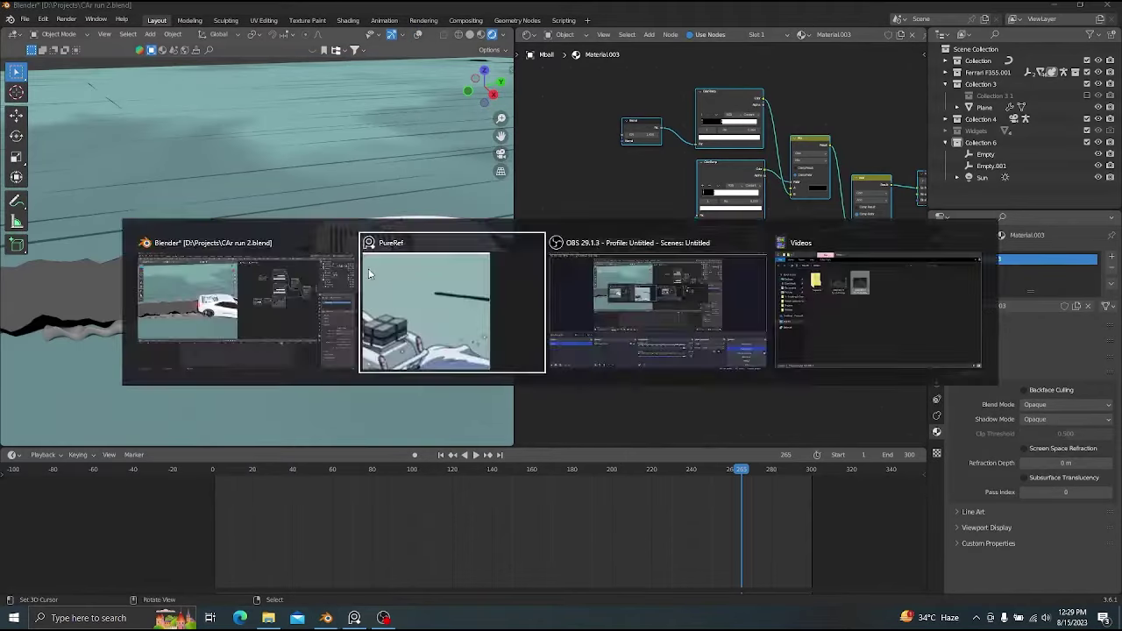
pyautogui.scroll(3, 954, 109)
pyautogui.press('super+shift+c')
pyautogui.click(964, 162)
pyautogui.click(672, 275)
pyautogui.click(681, 200)
pyautogui.hotkey('alt', 'Tab')
pyautogui.scroll(8, 721, 249)
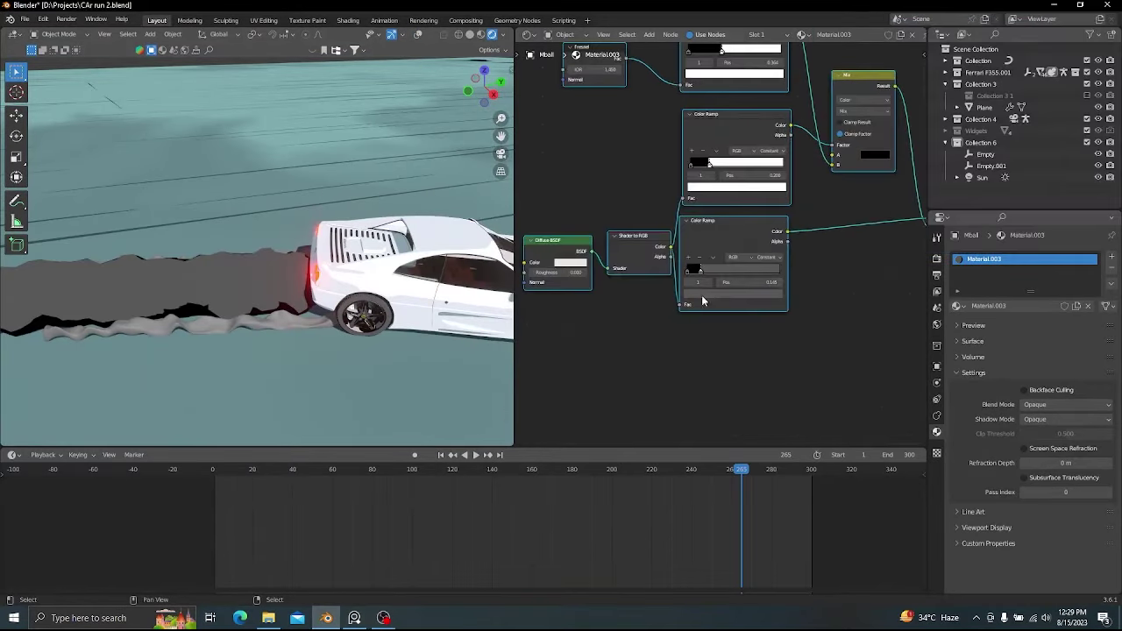
pyautogui.click(712, 305)
# - Sample the smoke's shadow colour 6983a9 from the PureRef reference and apply it to the same Color Ramp's dark stop
pyautogui.hotkey('alt', 'Tab')
pyautogui.press('super+shift+c')
pyautogui.click(856, 220)
pyautogui.click(670, 272)
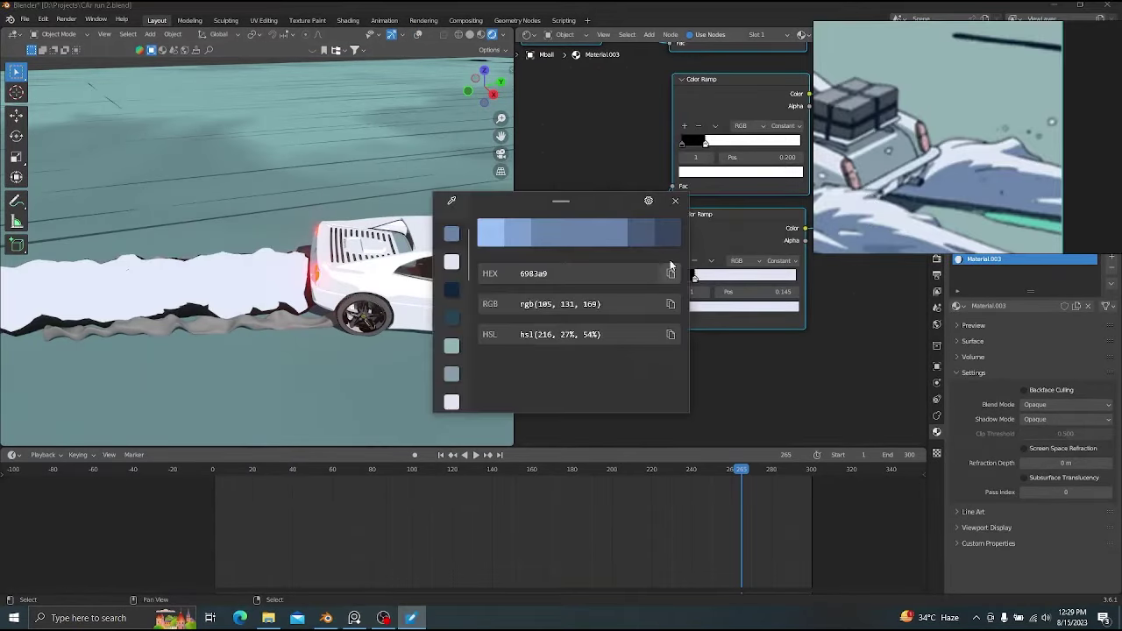
pyautogui.click(675, 200)
pyautogui.click(681, 292)
pyautogui.click(723, 306)
pyautogui.hotkey('ctrl', 'v')
# - Send the recoloured smoke Color Ramp straight to the Material Output and play the animation through the camera
pyautogui.scroll(-4, 765, 235)
pyautogui.moveTo(764, 235); pyautogui.dragTo(618, 286, button='middle')
pyautogui.keyDown('ctrl'); pyautogui.keyDown('shift'); pyautogui.click(617, 285); pyautogui.keyUp('shift'); pyautogui.keyUp('ctrl')
pyautogui.keyDown('shift'); pyautogui.moveTo(340, 308); pyautogui.dragTo(366, 285, button='middle'); pyautogui.keyUp('shift')
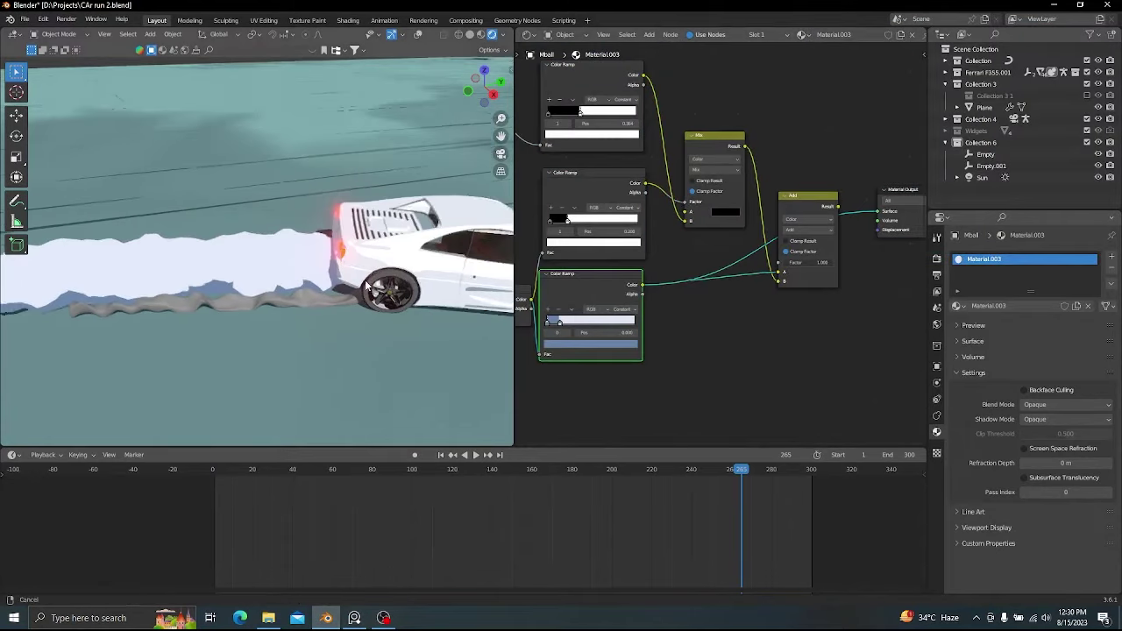
pyautogui.scroll(-3, 324, 282)
pyautogui.press('KP_0')
pyautogui.press('space')
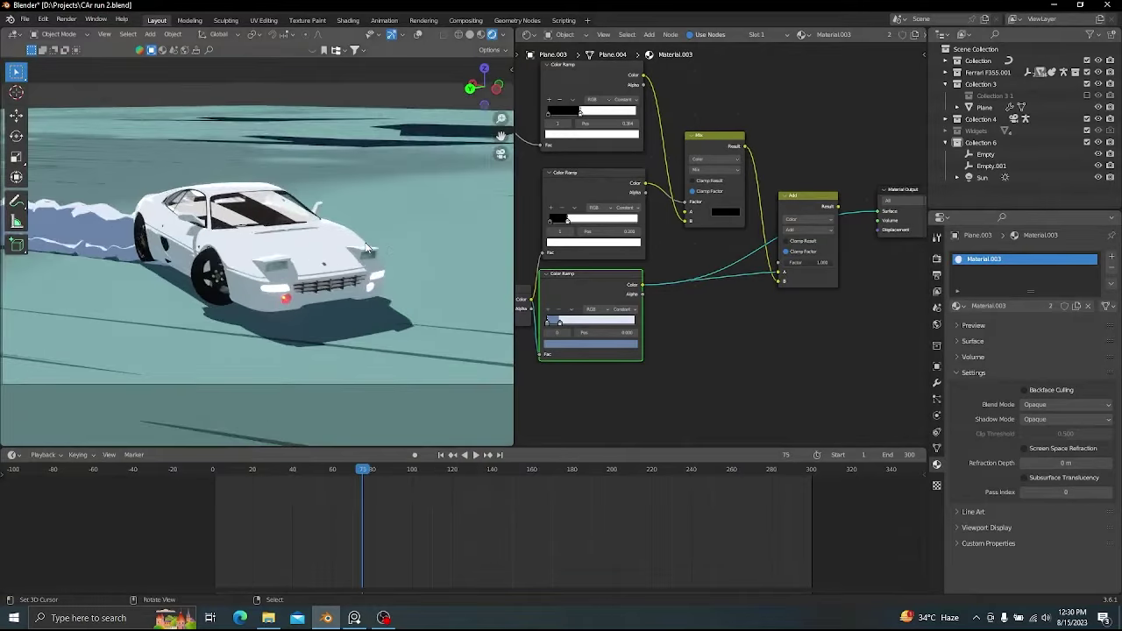
# - Add a UV sphere at the scene's centre and scale it up to enclose the whole ground
pyautogui.press('space')
pyautogui.hotkey('shift', 'alt', 'z')
pyautogui.scroll(-6, 372, 280)
pyautogui.moveTo(368, 246); pyautogui.dragTo(278, 280, button='middle')
pyautogui.hotkey('shift', 'a')
pyautogui.moveTo(332, 238)
pyautogui.click(394, 276)
pyautogui.click(291, 266)
# - Set the sphere material's shadow mode to None, return to the camera view and shade the sphere smooth
pyautogui.scroll(-7, 291, 266)
pyautogui.scroll(-7, 278, 279)
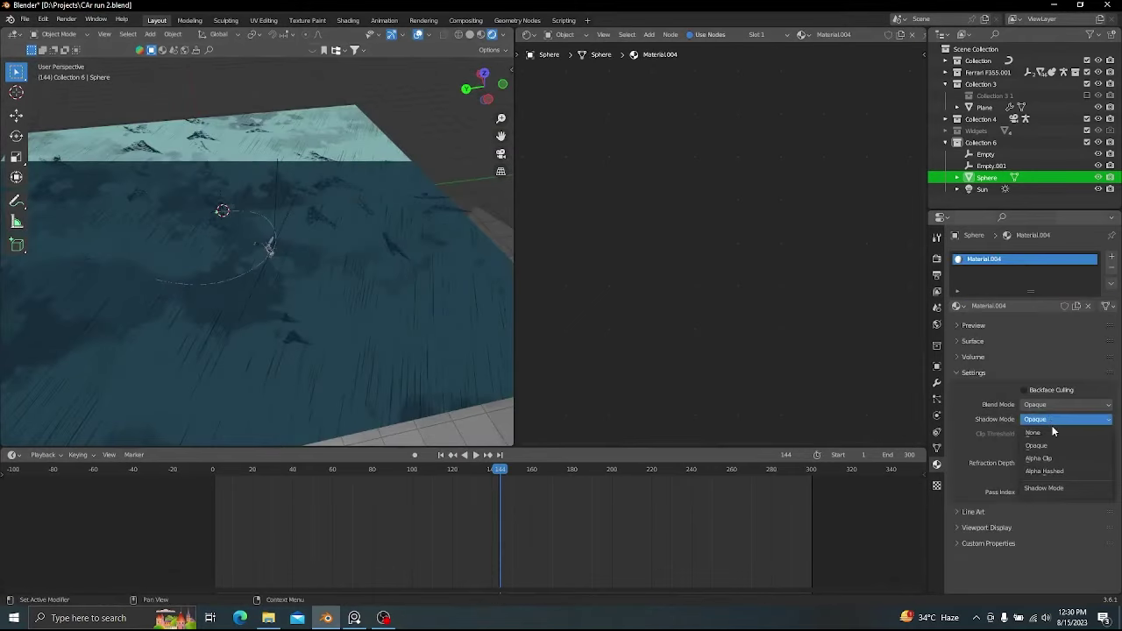
pyautogui.click(1053, 433)
pyautogui.press('KP_0')
pyautogui.rightClick(370, 66)
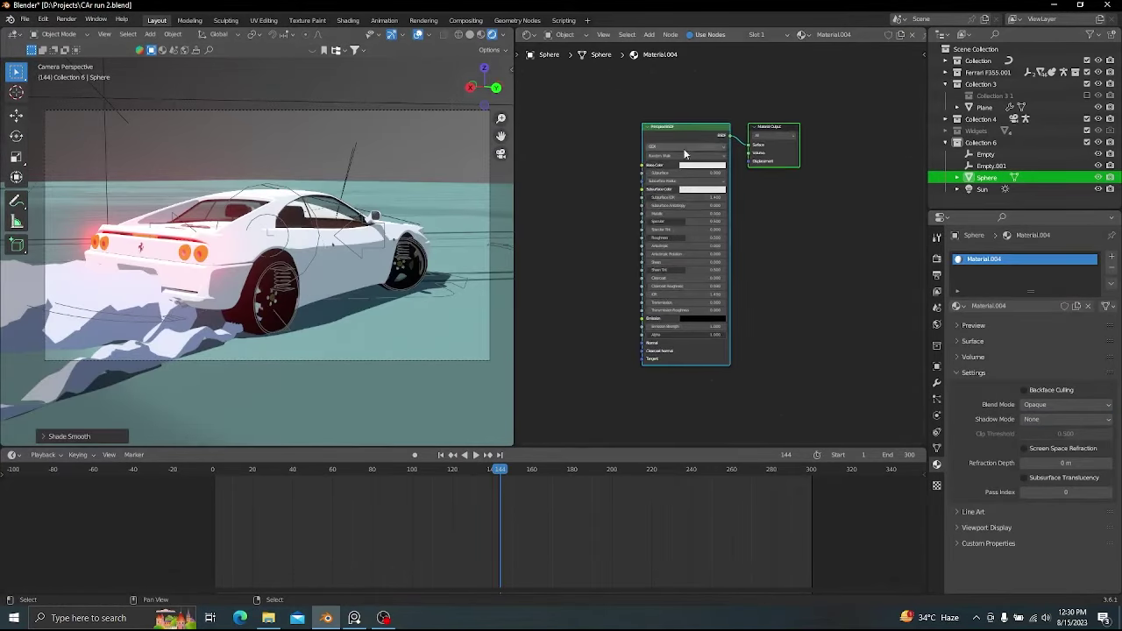
# - Replace the sphere's Principled BSDF with an Environment Texture using animestyled_hdr.hdr, connected to the Material Output's surface
pyautogui.hotkey('shift', 'a')
pyautogui.click(659, 160)
pyautogui.write('e')
pyautogui.click(675, 195)
pyautogui.click(625, 200)
pyautogui.press('x')
pyautogui.moveTo(676, 171); pyautogui.dragTo(824, 124)
# - Add mapping nodes to the sky texture, drive them with Object coordinates and play the animation through the camera
pyautogui.moveTo(342, 175); pyautogui.dragTo(315, 130, button='middle')
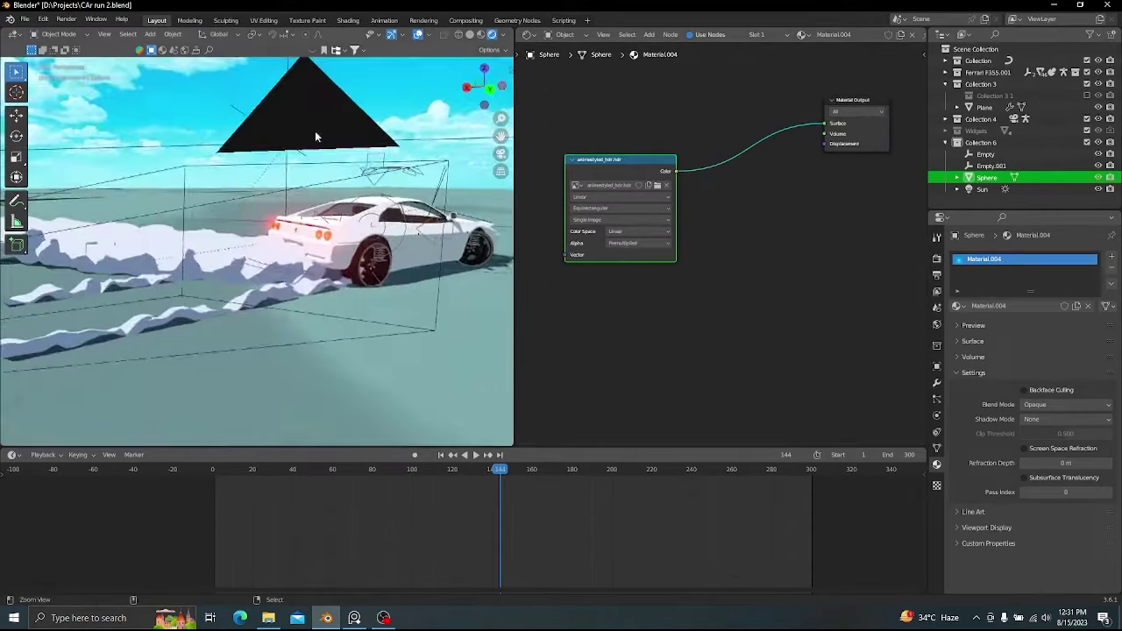
pyautogui.scroll(-12, 317, 137)
pyautogui.hotkey('ctrl', 't')
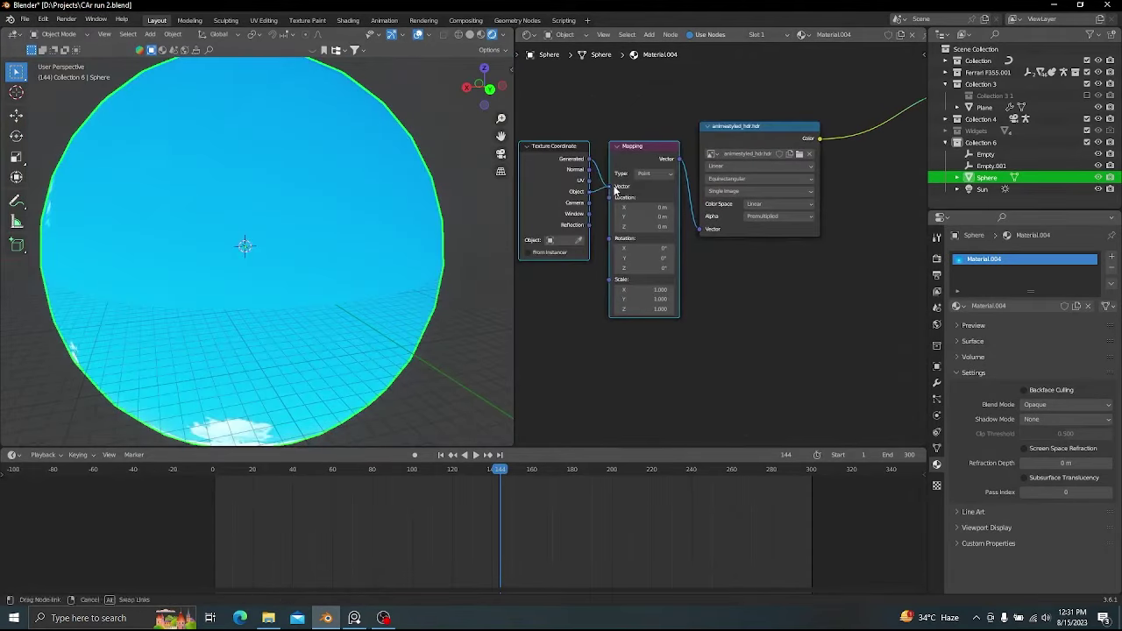
pyautogui.press('KP_0')
pyautogui.press('space')
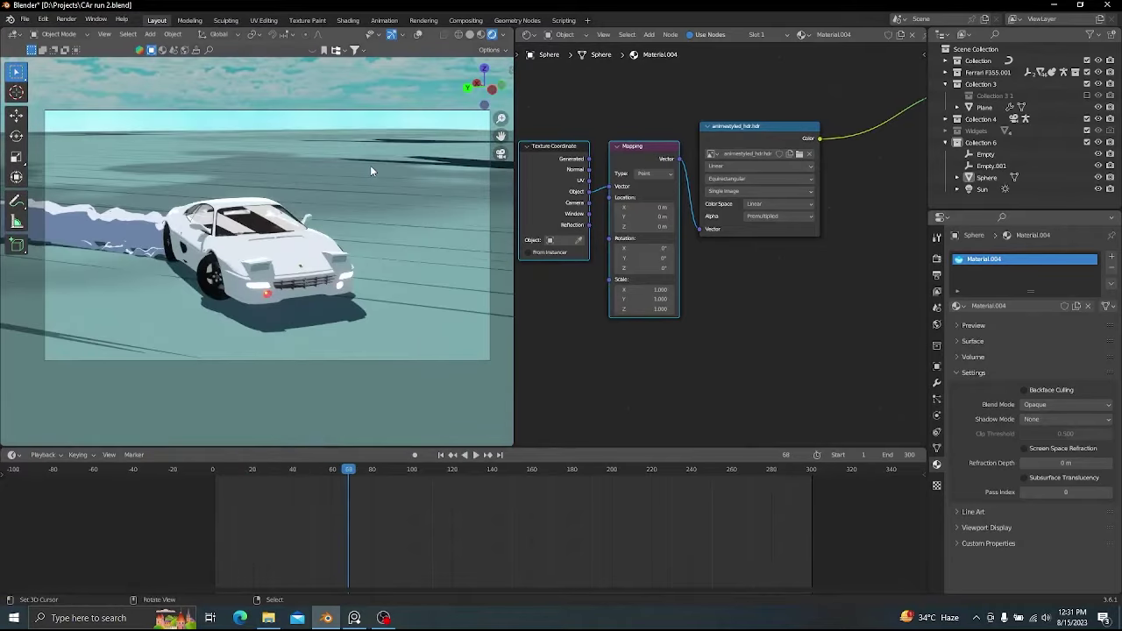
# - Insert an Emission shader between the sky texture and the Material Output, and preview the animation
pyautogui.press('Escape')
pyautogui.moveTo(794, 139); pyautogui.dragTo(665, 185, button='middle')
pyautogui.hotkey('shift', 'a')
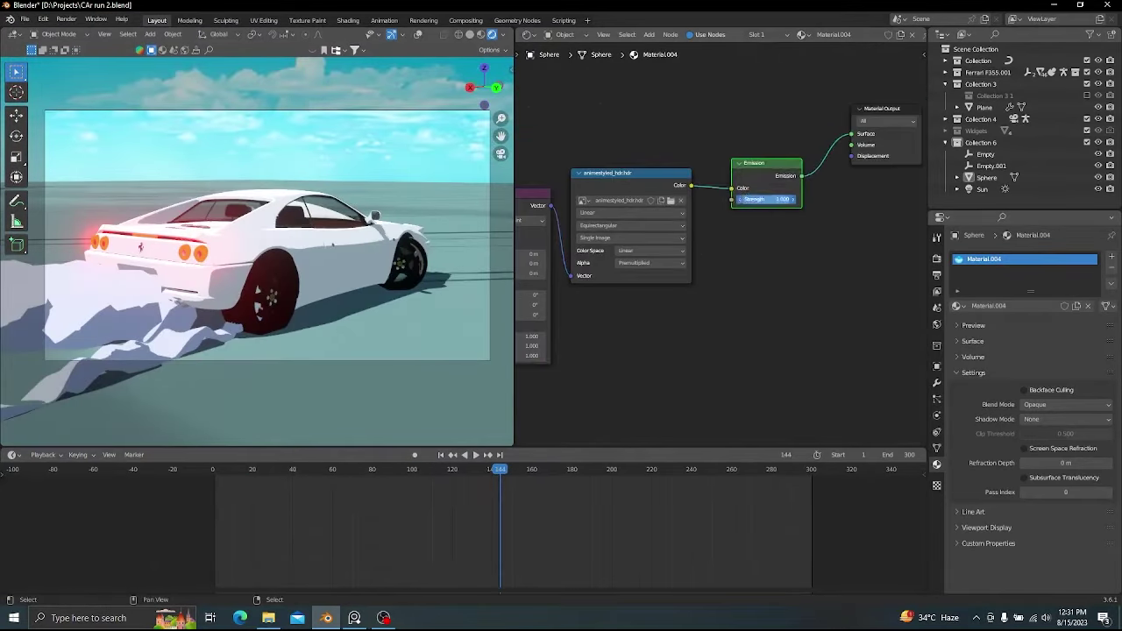
pyautogui.press('space')
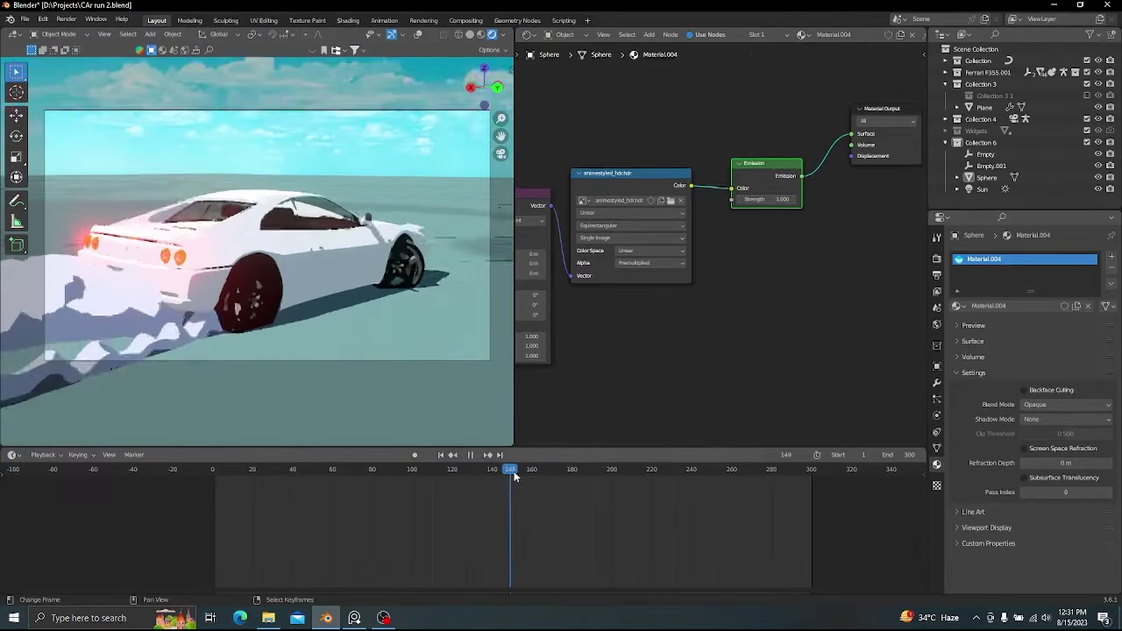
pyautogui.press('Escape')
# - Duplicate the sun light and move the copy beside the car
pyautogui.click(1059, 336)
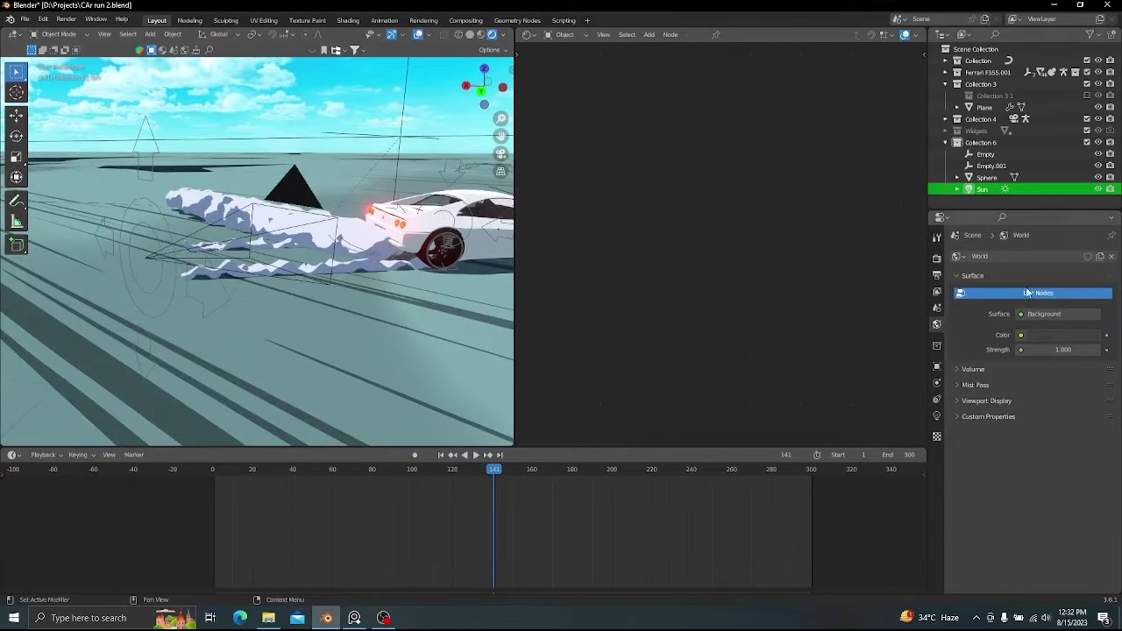
pyautogui.moveTo(368, 97); pyautogui.dragTo(375, 157, button='middle')
pyautogui.scroll(-4, 375, 157)
pyautogui.press('KP_Decimal')
pyautogui.click(440, 455)
pyautogui.moveTo(350, 351); pyautogui.dragTo(198, 180, button='middle')
pyautogui.hotkey('shift', 'd')
pyautogui.click(230, 207)
pyautogui.press('g')
pyautogui.click(263, 202)
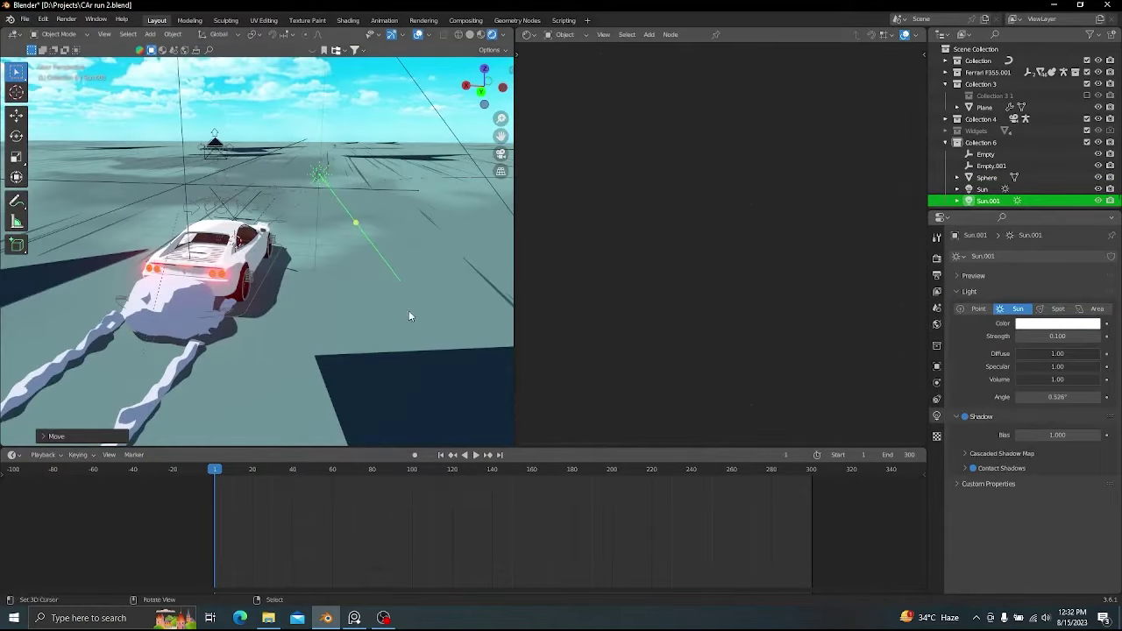
# - Rotate the duplicated sun about the global Y axis and inspect the car's side without overlays
pyautogui.moveTo(298, 173); pyautogui.dragTo(368, 197, button='middle')
pyautogui.press('r')
pyautogui.press('y')
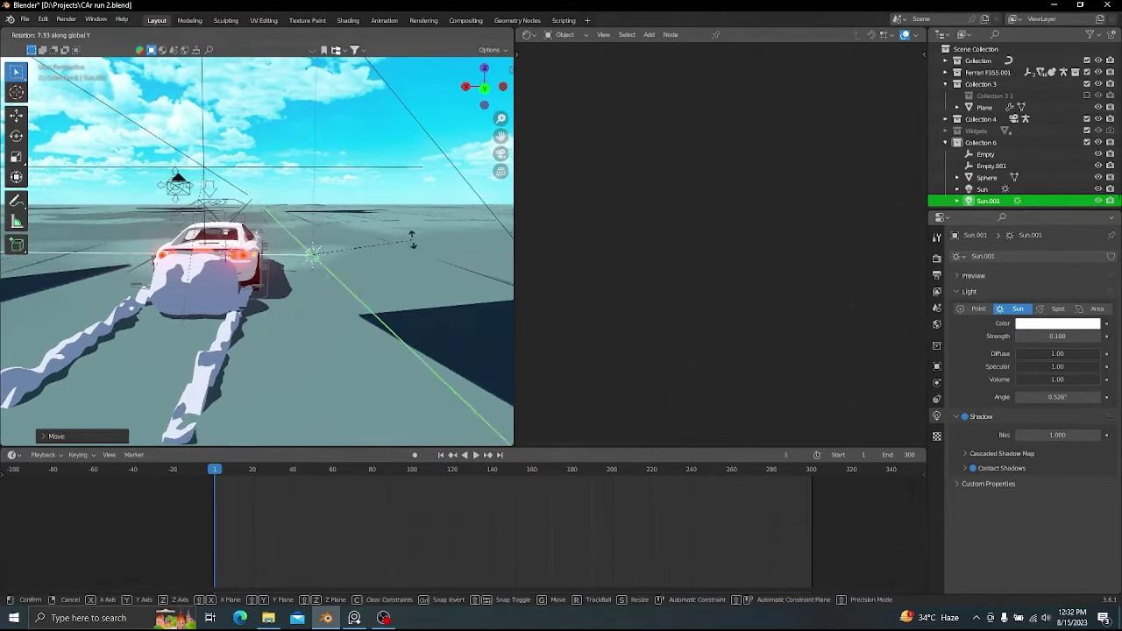
pyautogui.click(412, 240)
pyautogui.moveTo(412, 240); pyautogui.dragTo(272, 214, button='middle')
pyautogui.scroll(4, 272, 215)
pyautogui.click(417, 34)
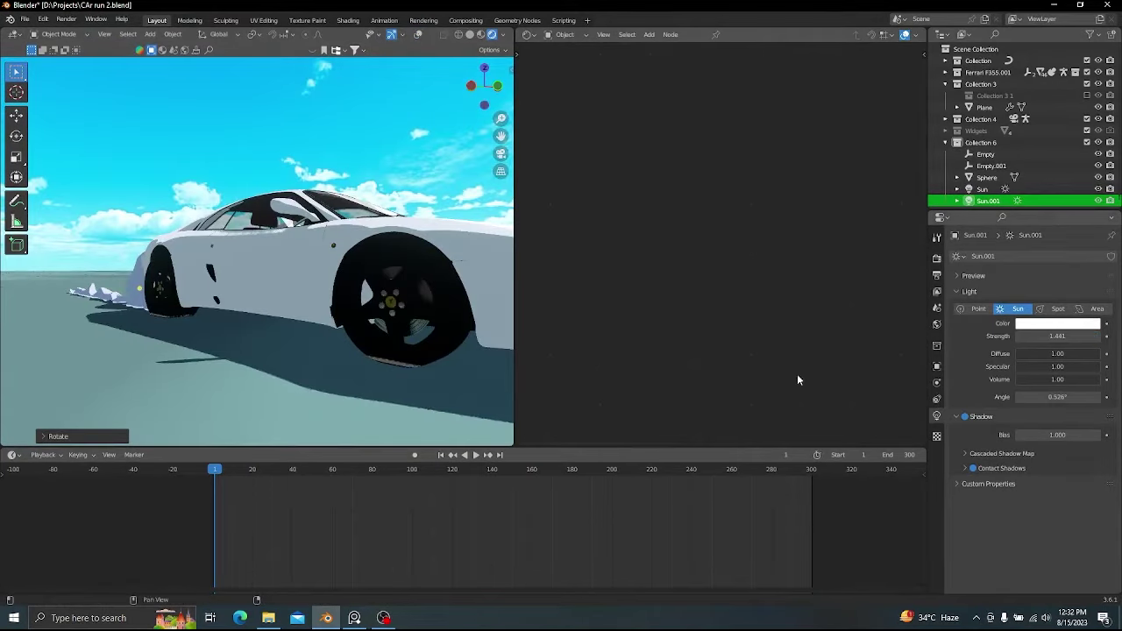
# - Rotate the duplicated sun about Y again, reposition it and set its strength to 0.1
pyautogui.click(417, 34)
pyautogui.press('r')
pyautogui.press('y')
pyautogui.click(361, 364)
pyautogui.press('g')
pyautogui.click(356, 333)
pyautogui.moveTo(356, 333); pyautogui.dragTo(307, 373, button='middle')
pyautogui.doubleClick(1075, 337)
pyautogui.write('0.1')
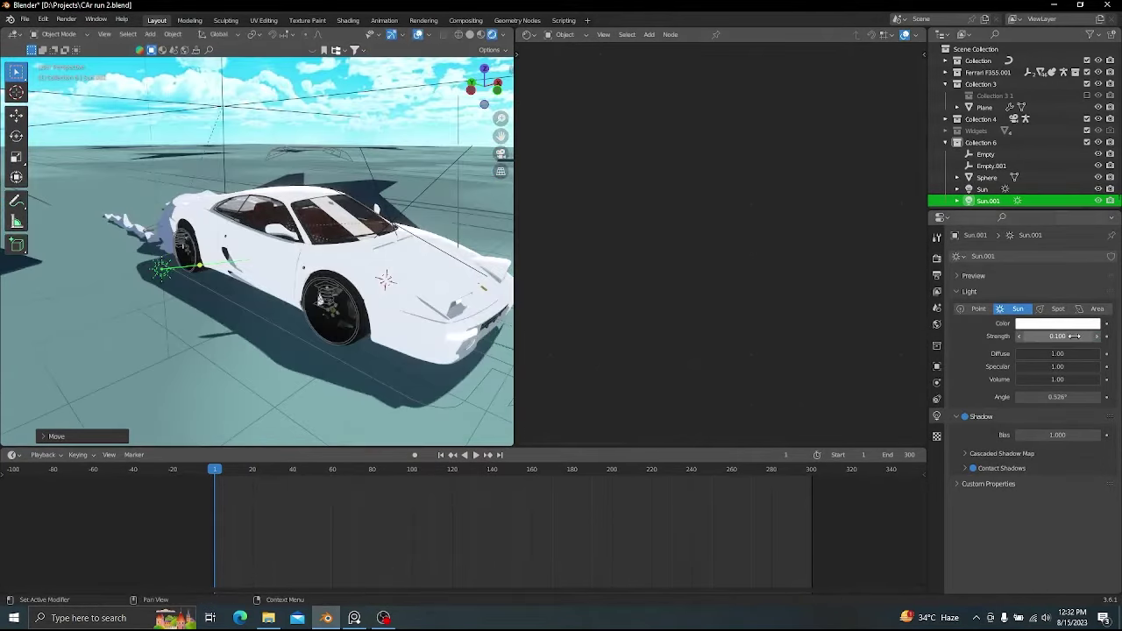
# - Delete the duplicated sun light
pyautogui.moveTo(374, 302); pyautogui.dragTo(383, 270, button='middle')
pyautogui.press('x')
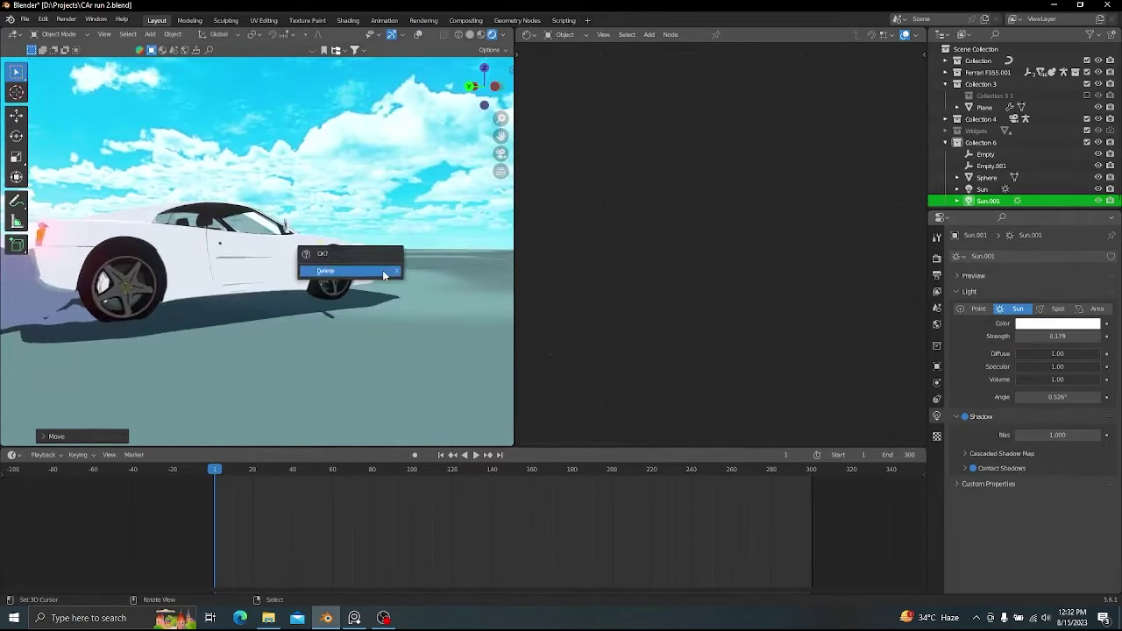
pyautogui.click(381, 270)
# - Play the full animation through the camera to review the car, smoke, ground and sky
pyautogui.press('KP_0')
pyautogui.press('space')
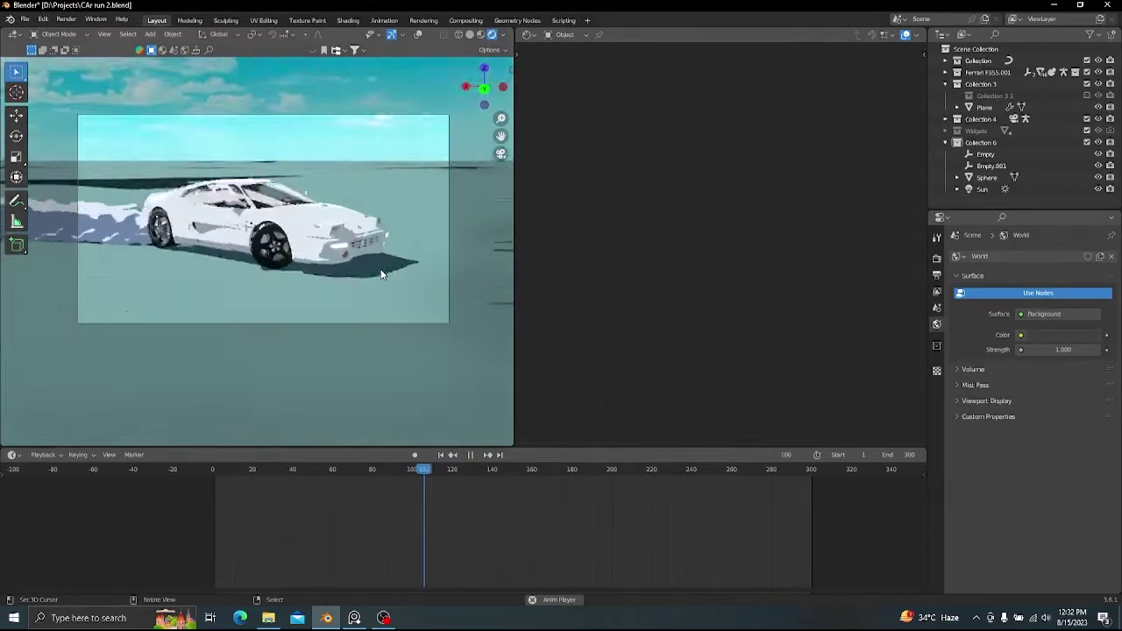
pyautogui.scroll(1, 384, 268)
pyautogui.keyDown('shift'); pyautogui.moveTo(395, 207); pyautogui.dragTo(399, 234, button='middle'); pyautogui.keyUp('shift')
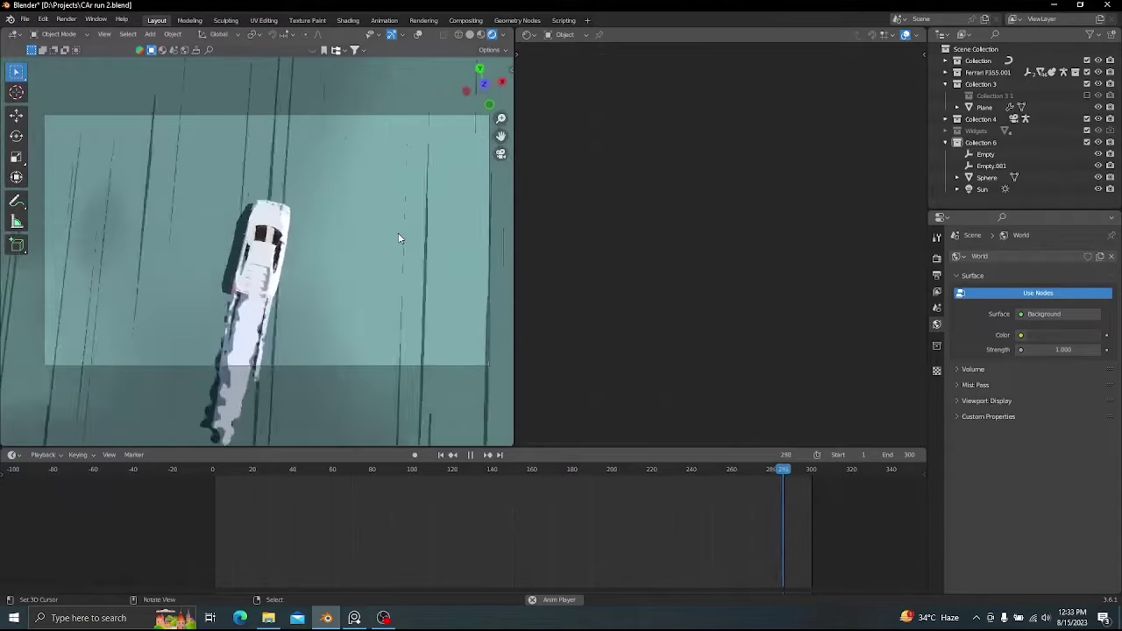
pyautogui.hotkey('alt', 'a')
# - Widen the 3D viewport and save the file
pyautogui.hotkey('shift', 'z')
pyautogui.hotkey('shift', 'alt', 'z')
pyautogui.moveTo(515, 210); pyautogui.dragTo(632, 200)
pyautogui.hotkey('ctrl', 's')
# - Examine the view layer passes and the Eevee render settings, including the render engine options
pyautogui.click(937, 293)
pyautogui.hotkey('shift', 'z')
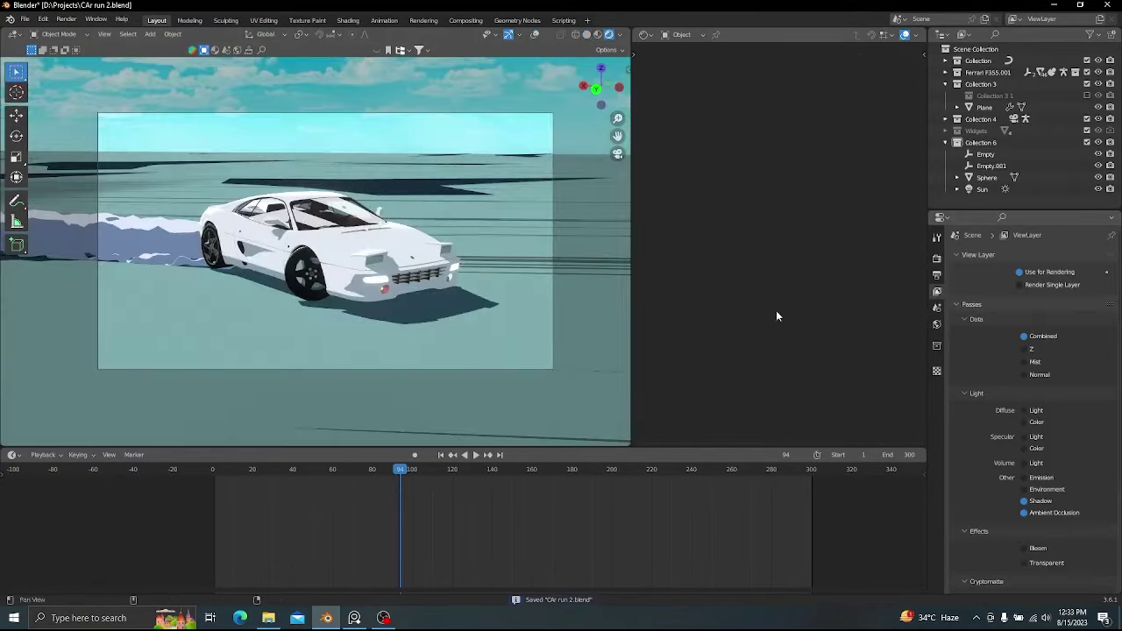
pyautogui.click(937, 258)
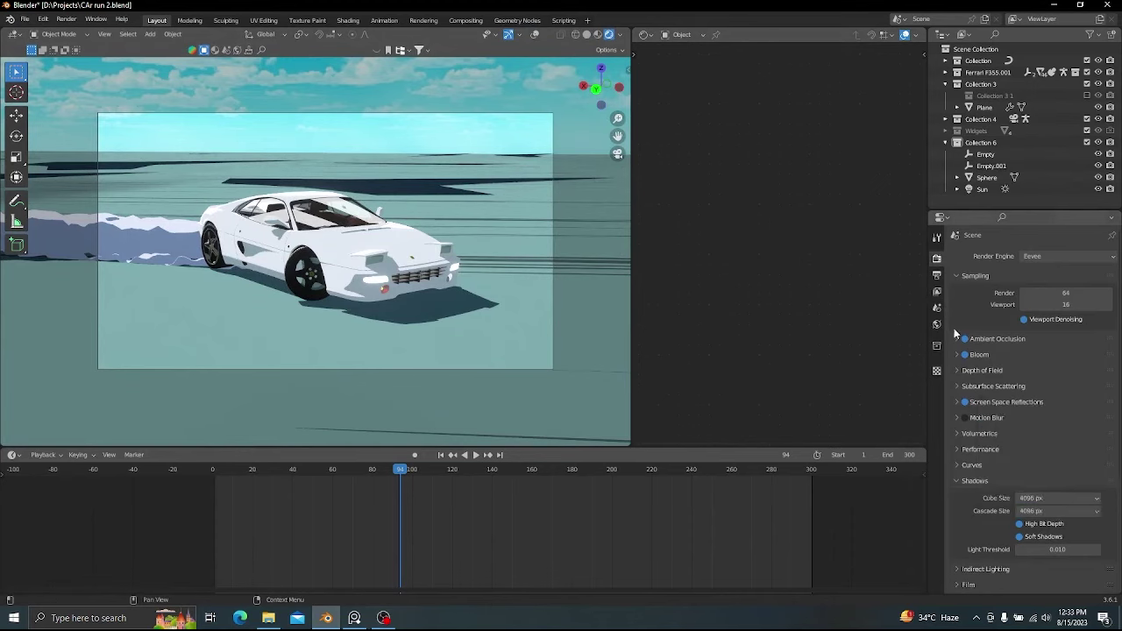
pyautogui.click(1095, 256)
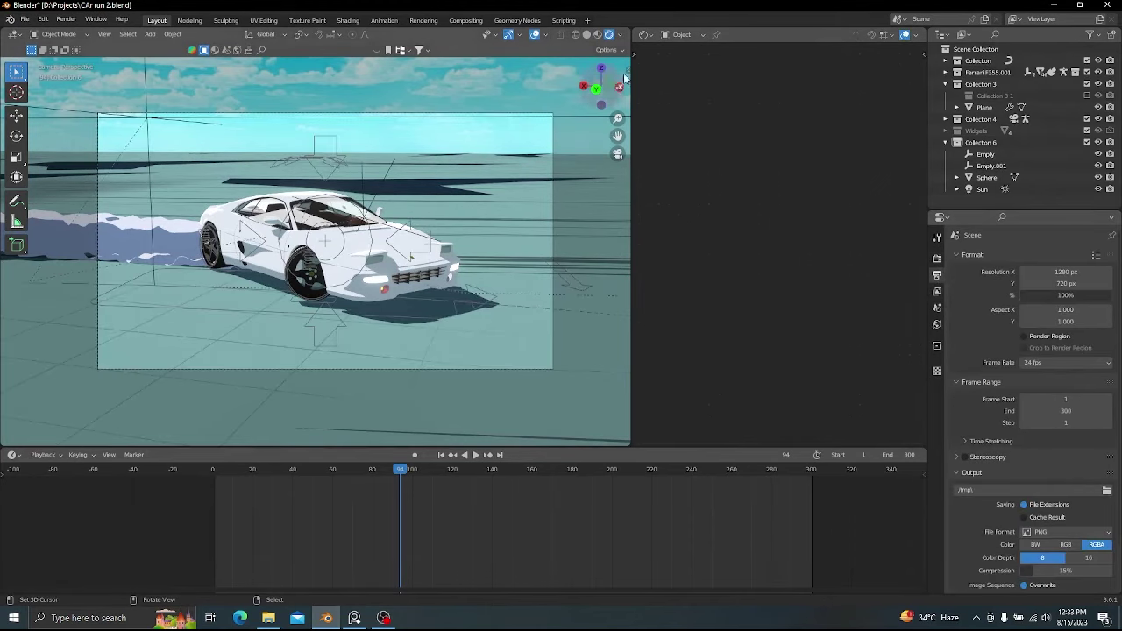
# - Preview the Mist render pass in the viewport, set the world's mist start to 9.7 m, and scrub through the animation
pyautogui.scroll(-1, 1045, 428)
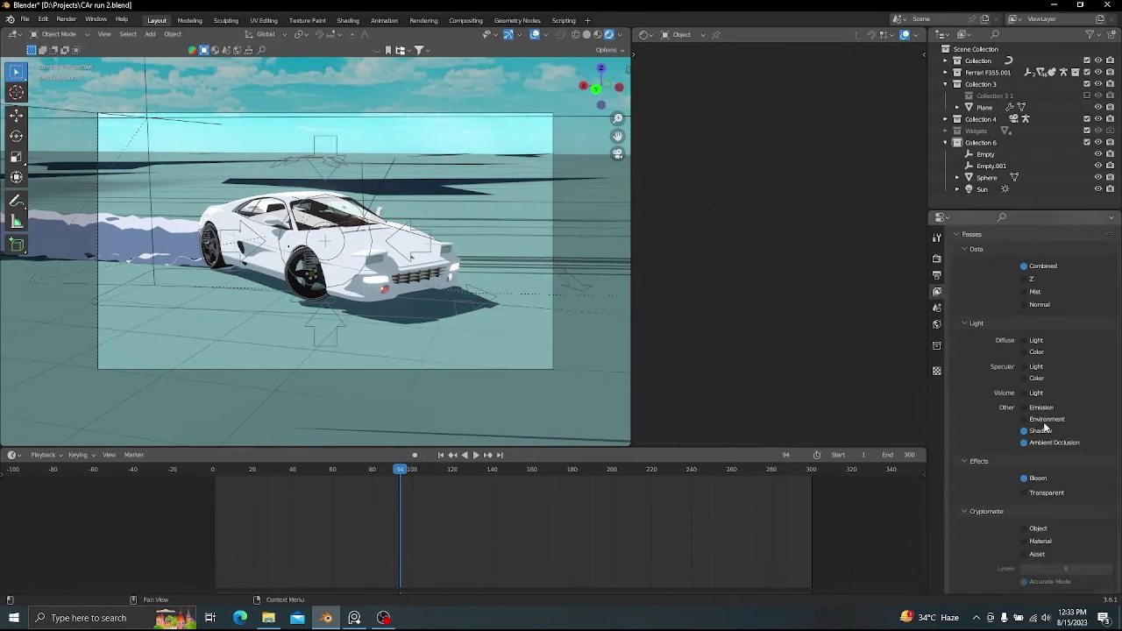
pyautogui.click(936, 324)
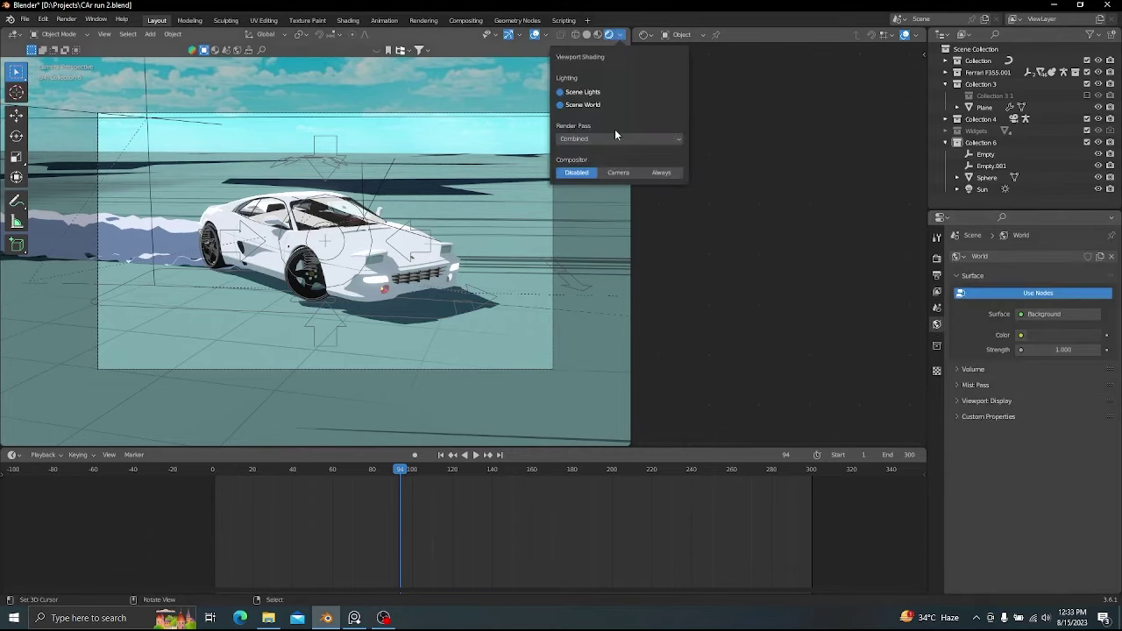
pyautogui.click(616, 138)
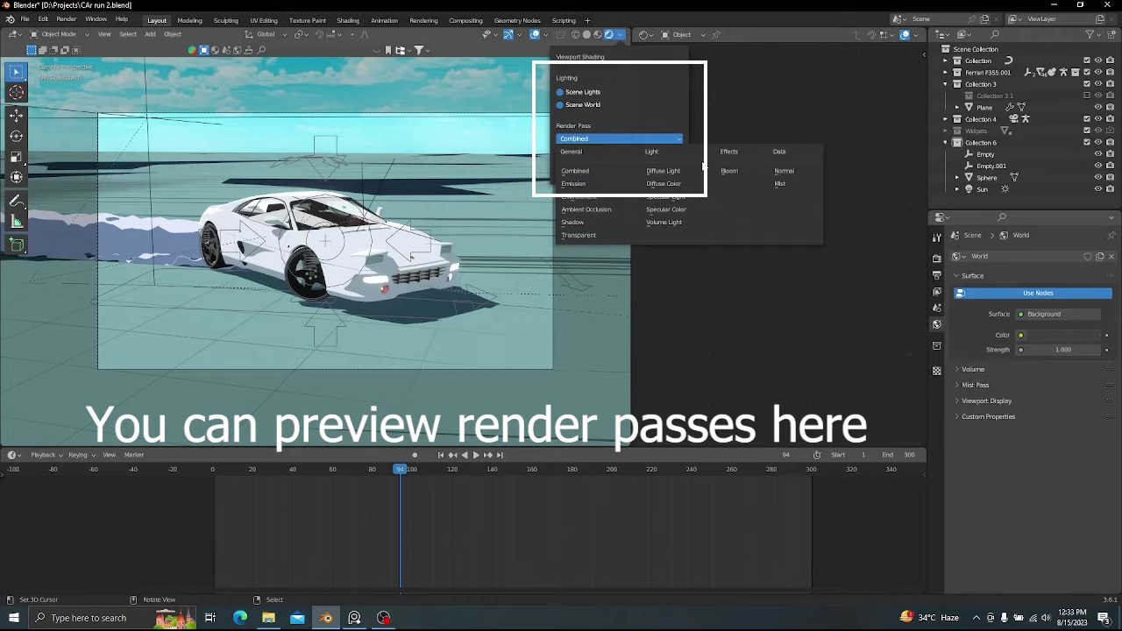
pyautogui.click(774, 184)
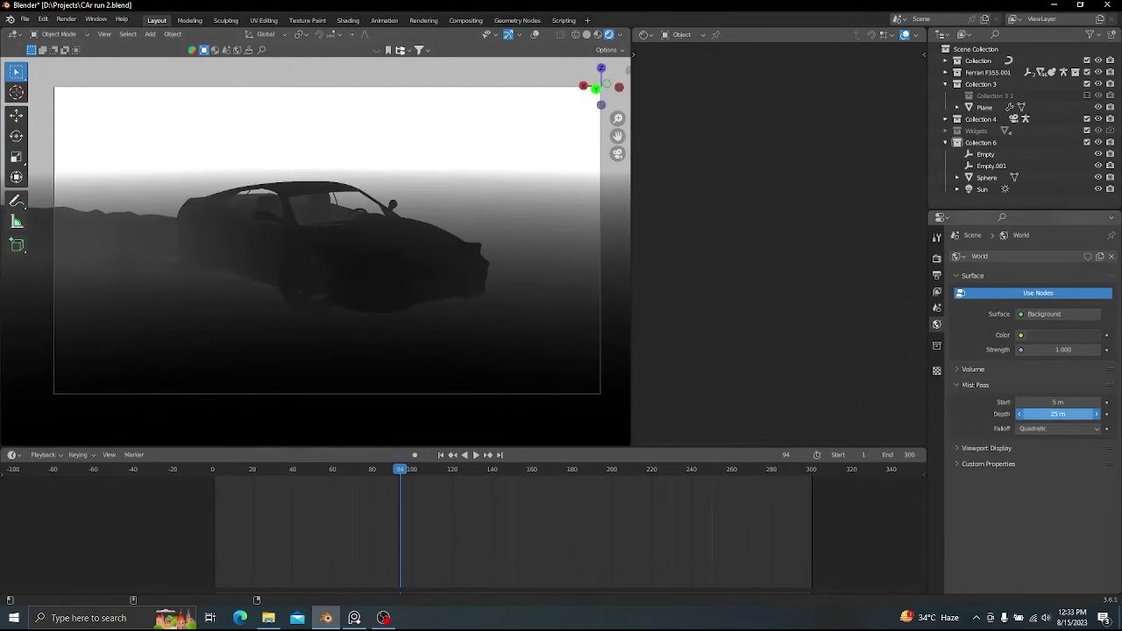
pyautogui.moveTo(1058, 402); pyautogui.dragTo(1098, 402)
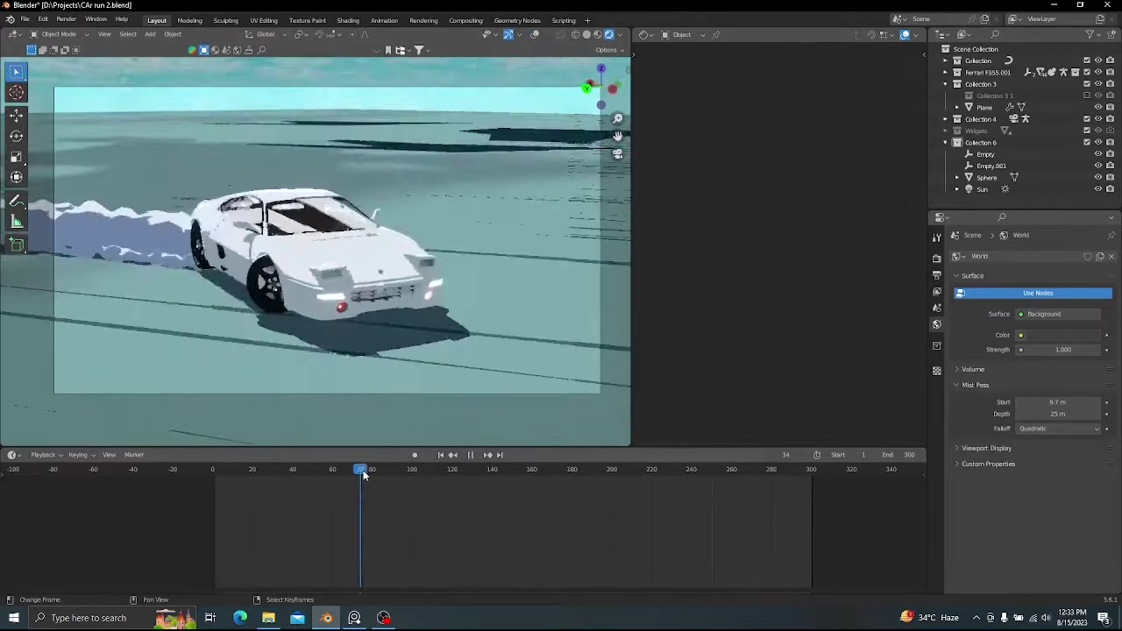
pyautogui.moveTo(364, 475); pyautogui.dragTo(536, 471)
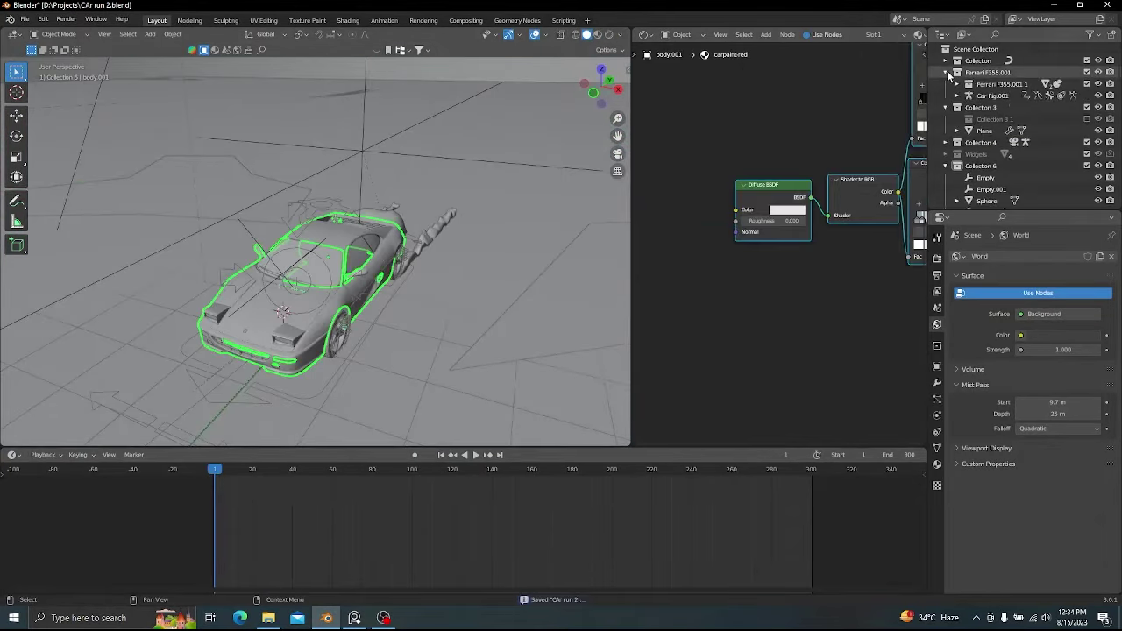
# - Select all objects in the Ferrari F355.001 collection and isolate them in local view
pyautogui.rightClick(970, 74)
pyautogui.click(954, 163)
pyautogui.press('KP_Divide')
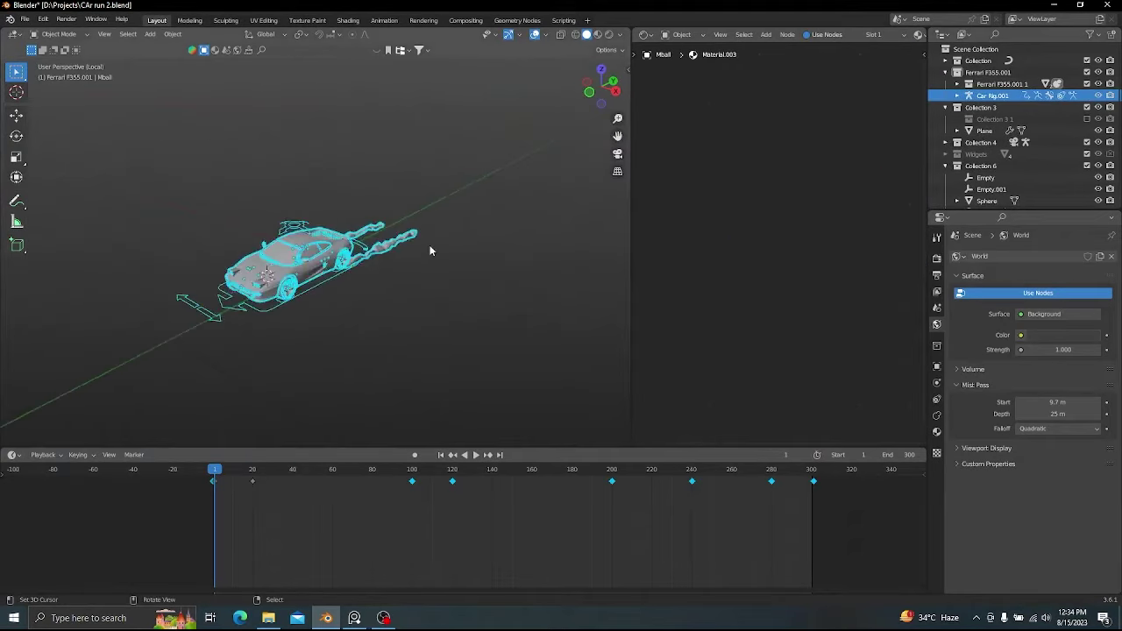
# - Add outlines to the selected car parts with Outline Helper and adjust the outline thickness
pyautogui.press('n')
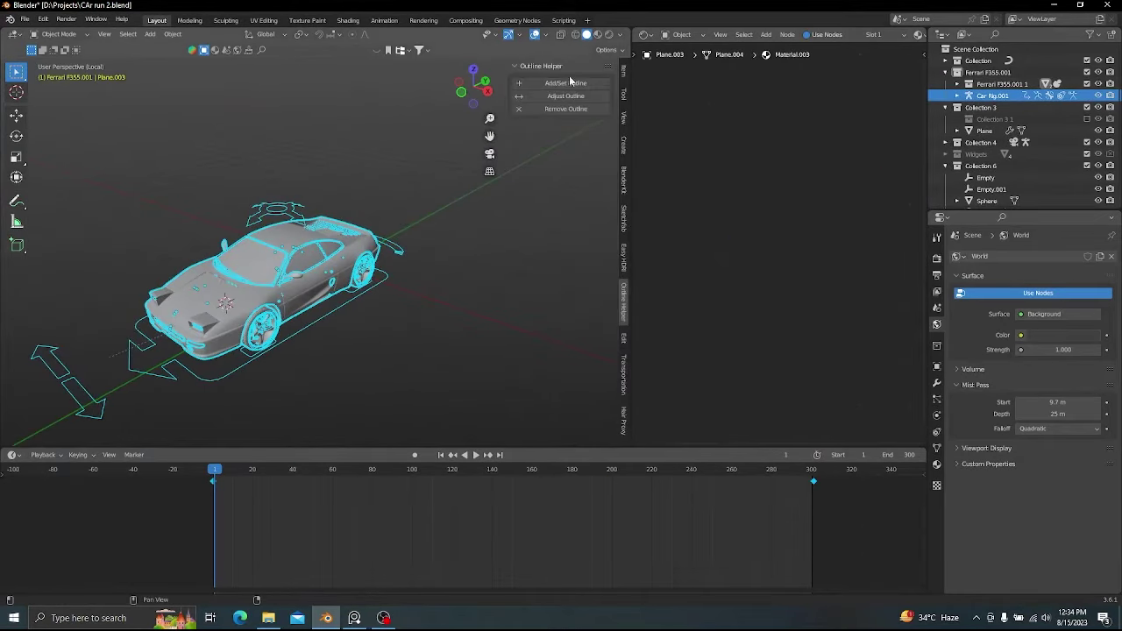
pyautogui.click(574, 84)
pyautogui.moveTo(408, 225)
pyautogui.mouseDown(button='middle')
pyautogui.moveTo(417, 184)
pyautogui.moveTo(393, 221)
pyautogui.mouseUp(button='middle')
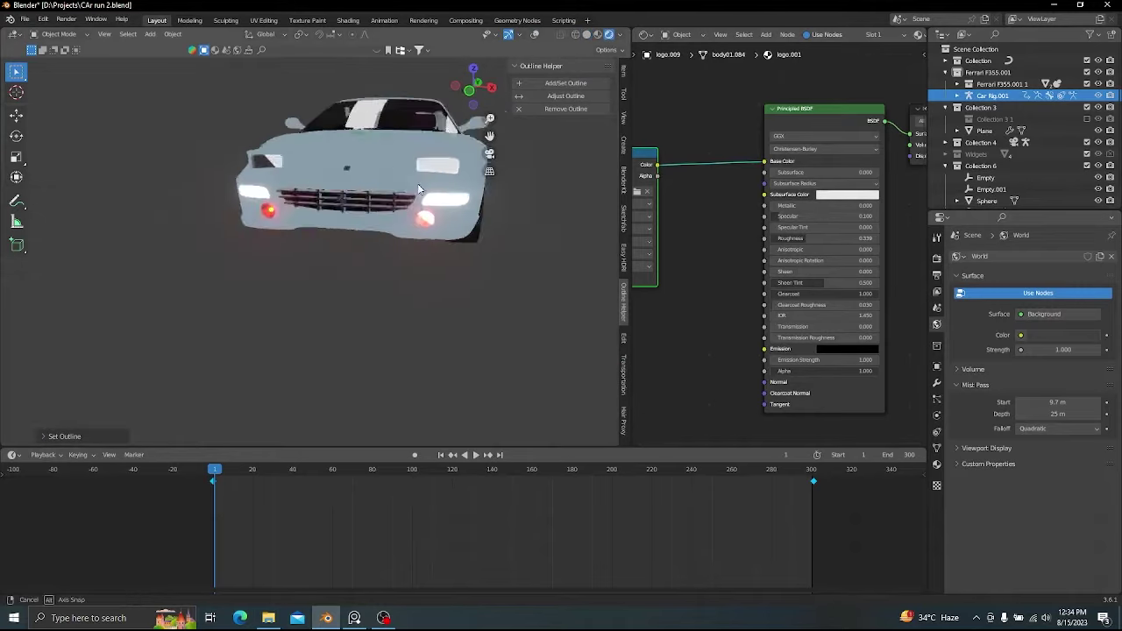
pyautogui.write('1')
pyautogui.press('Return')
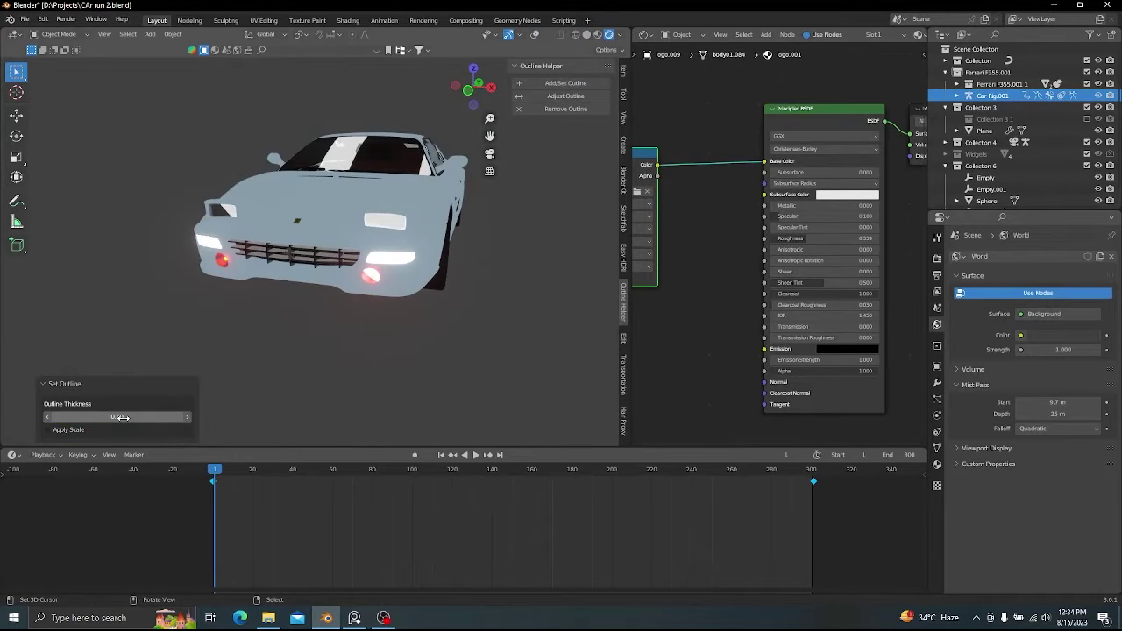
pyautogui.doubleClick(123, 419)
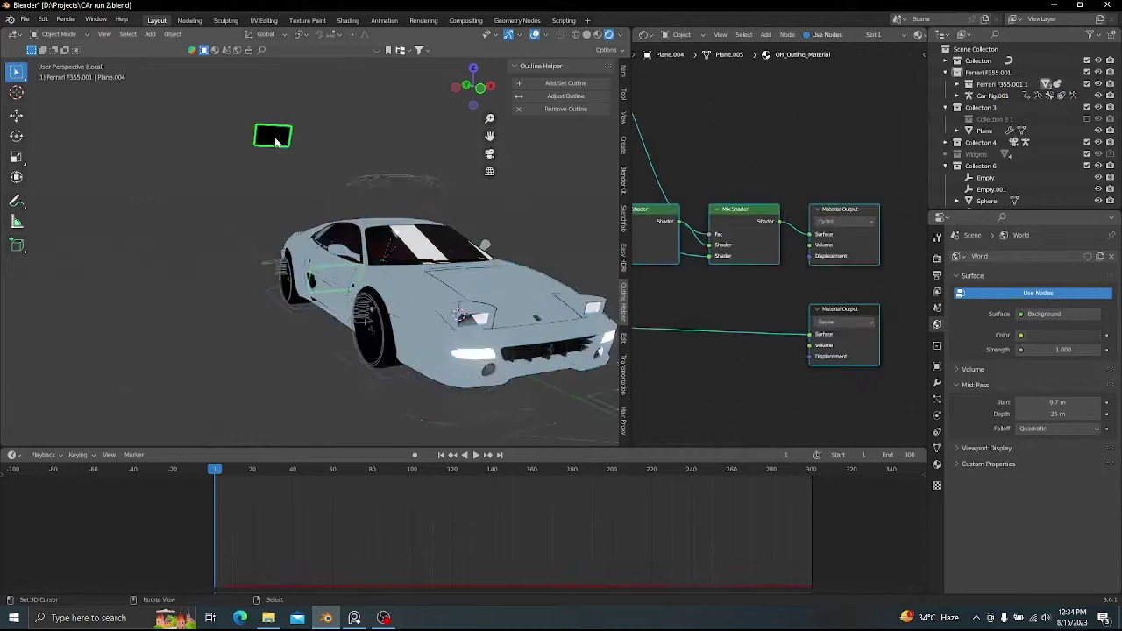
# - Remove the outline modifier from the chrome emblem and trim at the rear of the car
pyautogui.moveTo(385, 220); pyautogui.dragTo(454, 212, button='middle')
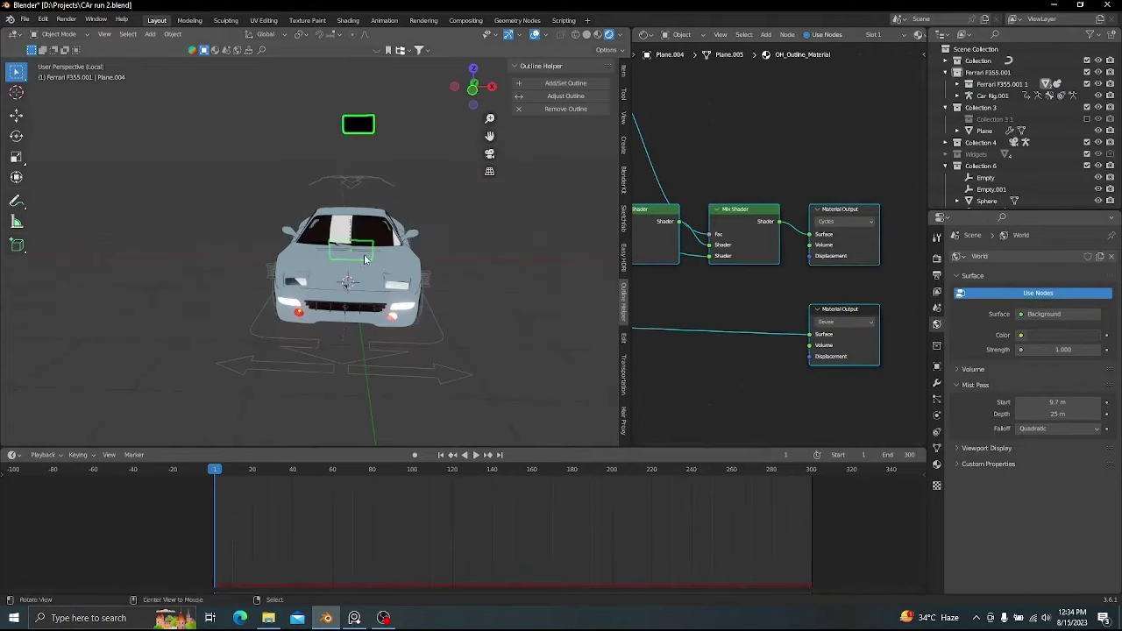
pyautogui.moveTo(463, 304); pyautogui.dragTo(398, 242, button='middle')
pyautogui.click(364, 259)
pyautogui.keyDown('alt'); pyautogui.moveTo(397, 242); pyautogui.dragTo(300, 291); pyautogui.keyUp('alt')
pyautogui.rightClick(518, 222)
pyautogui.rightClick(334, 249)
pyautogui.scroll(5, 339, 300)
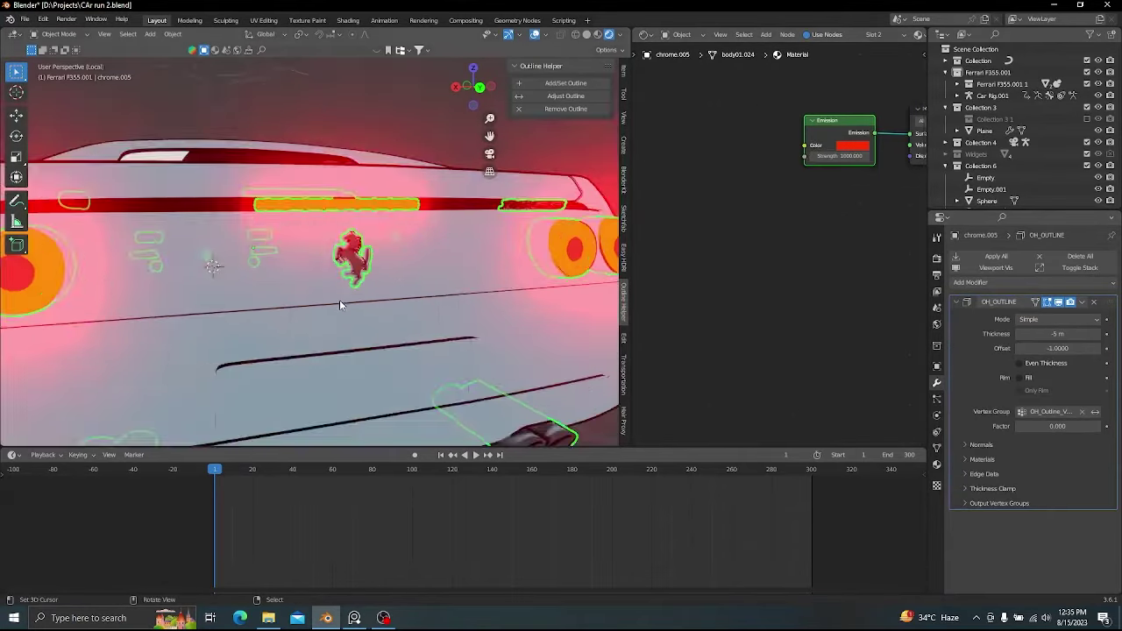
pyautogui.scroll(-3, 339, 299)
pyautogui.press('g')
pyautogui.rightClick(391, 242)
pyautogui.click(1094, 303)
# - Remove the outline modifier from the glass object at the front of the car
pyautogui.scroll(-5, 244, 313)
pyautogui.keyDown('alt'); pyautogui.moveTo(244, 312); pyautogui.dragTo(487, 299); pyautogui.keyUp('alt')
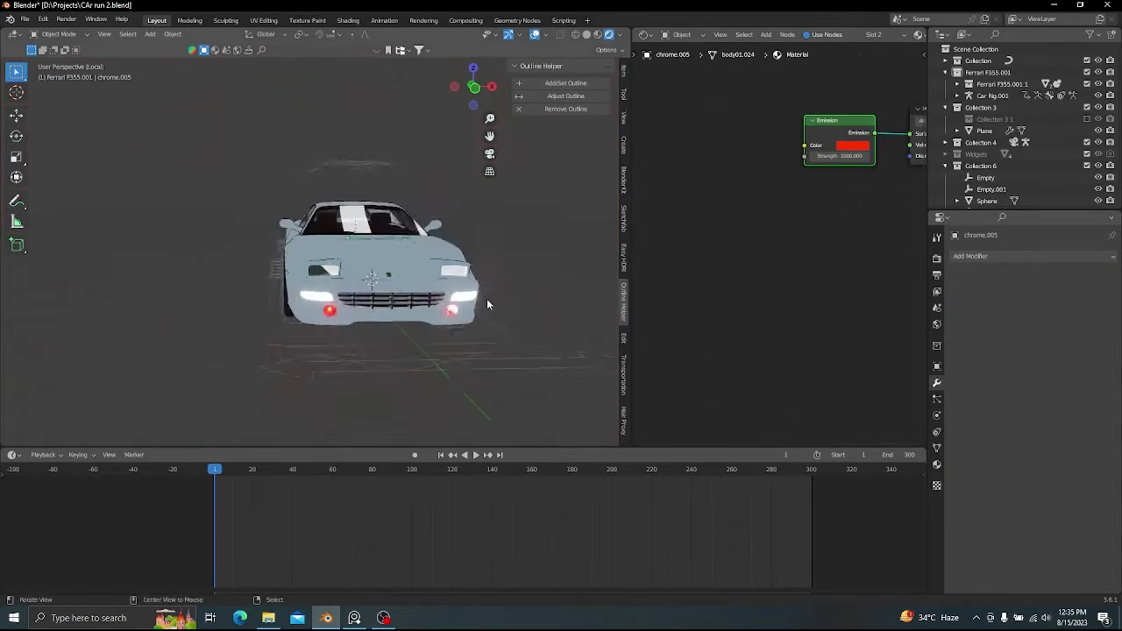
pyautogui.scroll(4, 456, 294)
pyautogui.keyDown('alt'); pyautogui.keyDown('shift'); pyautogui.moveTo(386, 282); pyautogui.dragTo(447, 250); pyautogui.keyUp('shift'); pyautogui.keyUp('alt')
pyautogui.rightClick(451, 236)
pyautogui.click(1088, 303)
# - Return to the full scene's camera view without overlays, save the file and play the animation
pyautogui.keyDown('alt'); pyautogui.moveTo(420, 306); pyautogui.dragTo(353, 262); pyautogui.keyUp('alt')
pyautogui.scroll(-3, 342, 280)
pyautogui.press('/')
pyautogui.click(535, 34)
pyautogui.press('KP_0')
pyautogui.hotkey('ctrl', 's')
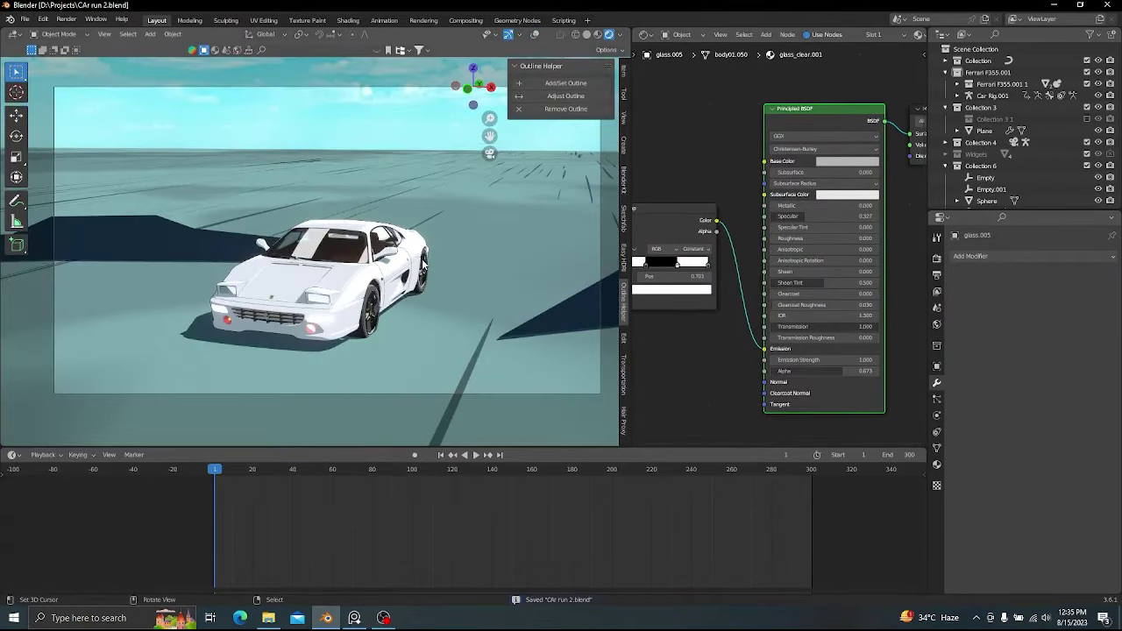
pyautogui.press('space')
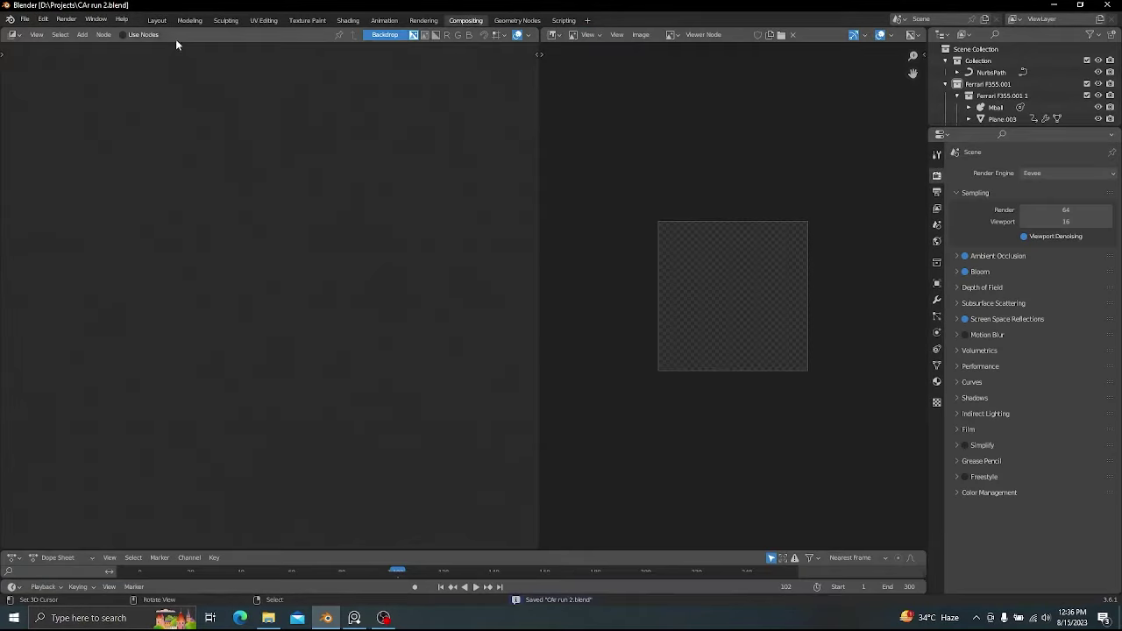
# - Enable compositing nodes and duplicate the Render Layers and Composite nodes above the originals
pyautogui.click(142, 34)
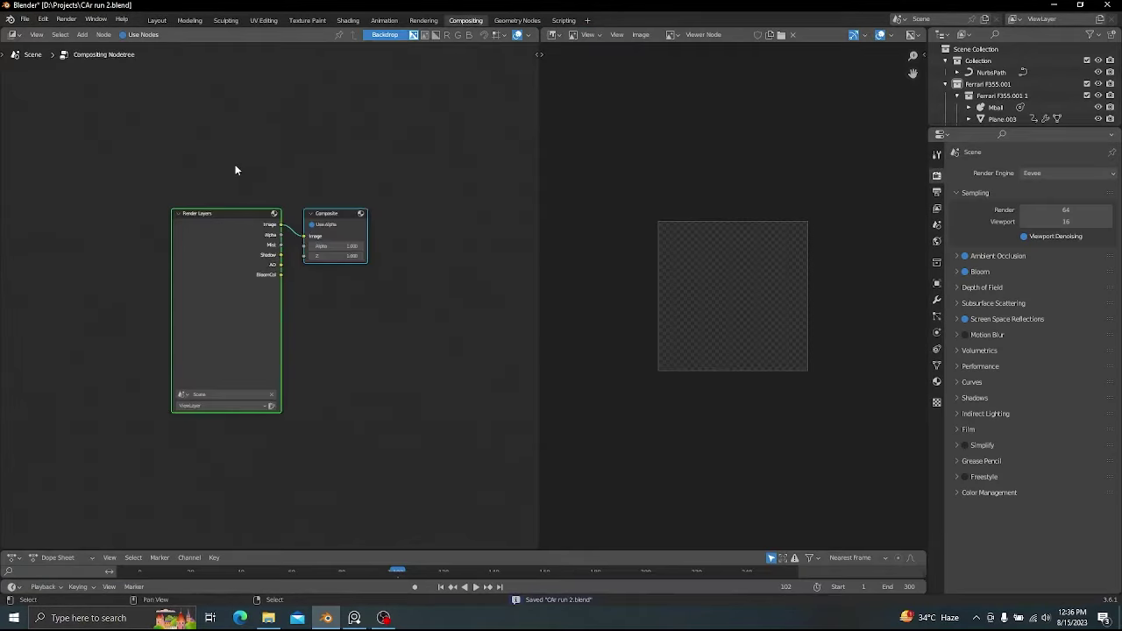
pyautogui.press('a')
pyautogui.hotkey('shift', 'd')
pyautogui.click(158, 179)
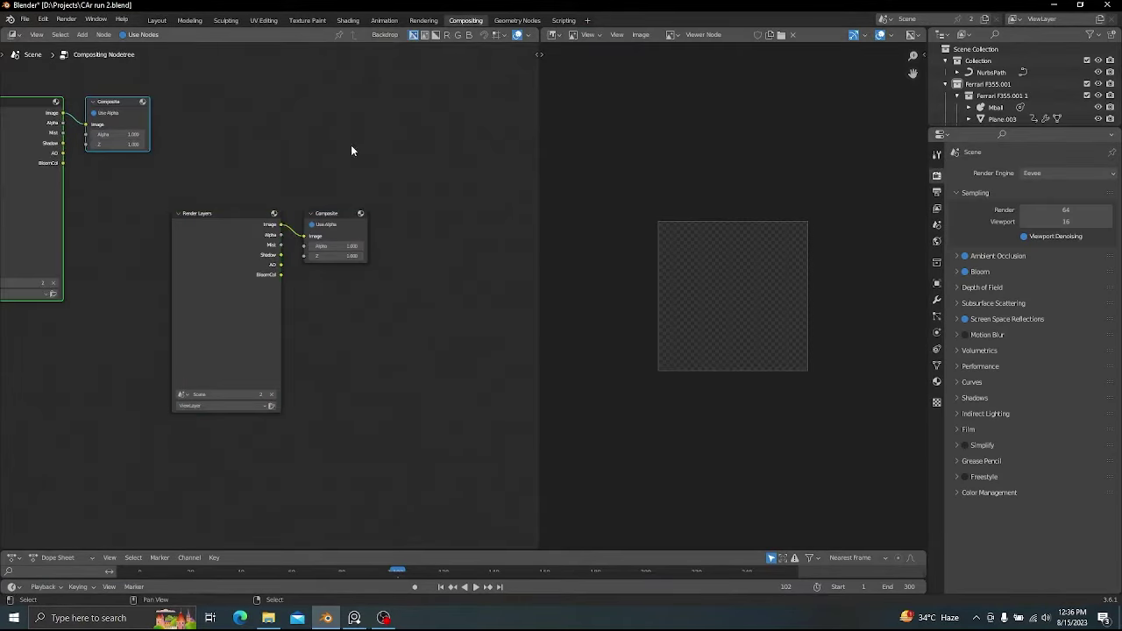
# - Replace the original Composite node with a Viewer node fed by the Render Layers image output
pyautogui.press('g')
pyautogui.click(519, 340)
pyautogui.scroll(-4, 739, 235)
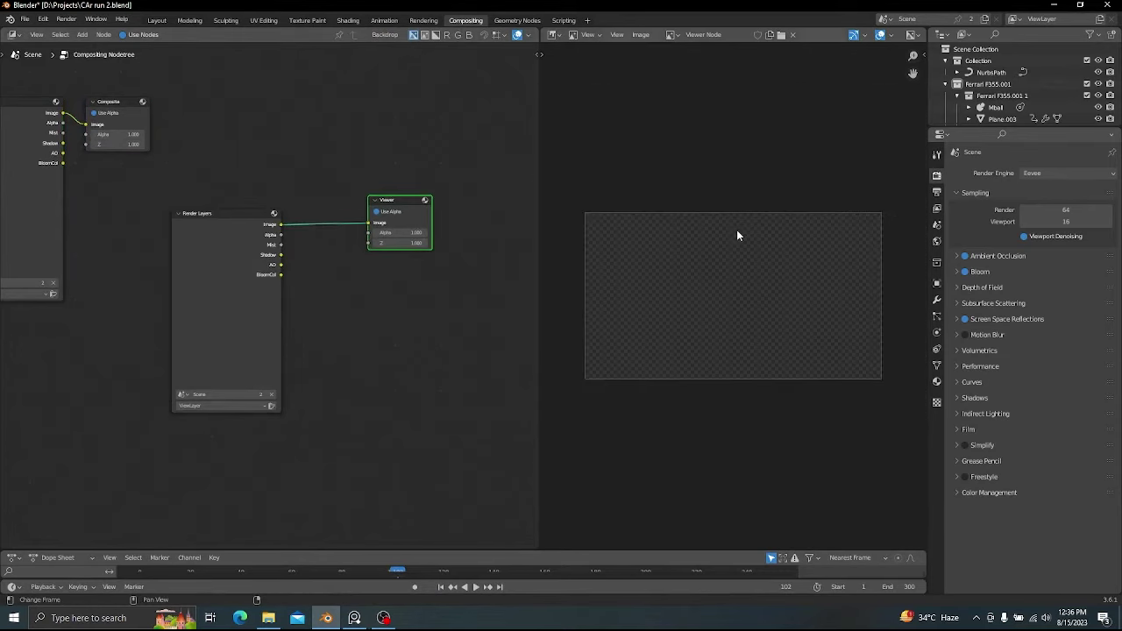
pyautogui.scroll(1, 739, 236)
pyautogui.scroll(1, 289, 368)
# - Render the current frame, close the render window and move the Viewer node farther from Render Layers
pyautogui.click(271, 405)
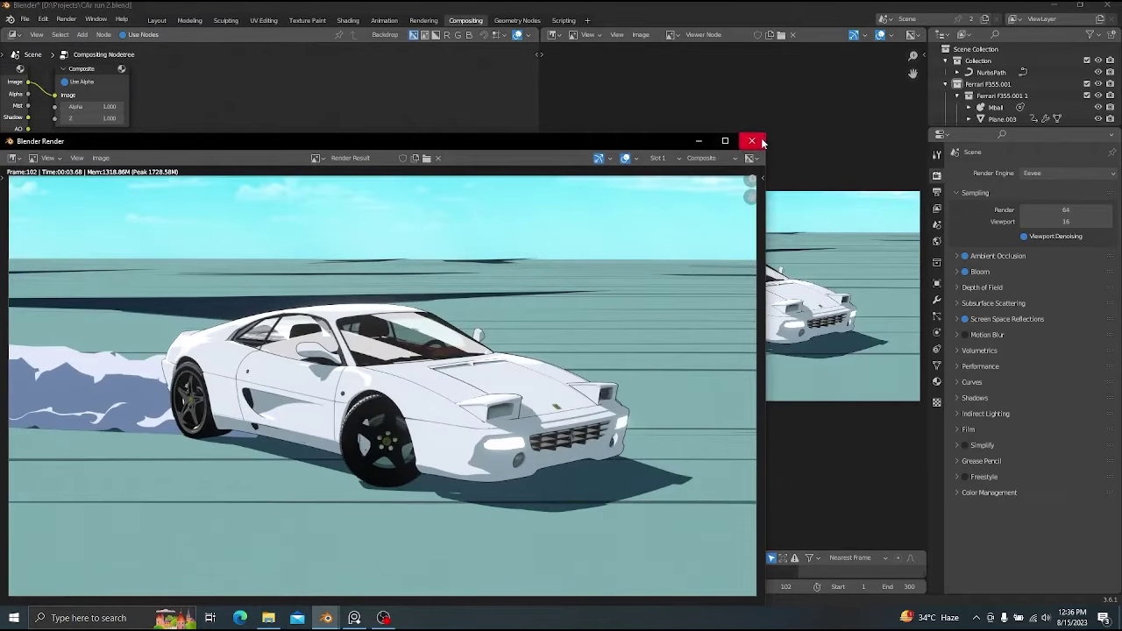
pyautogui.click(760, 142)
pyautogui.moveTo(360, 196); pyautogui.dragTo(295, 208, button='middle')
pyautogui.press('g')
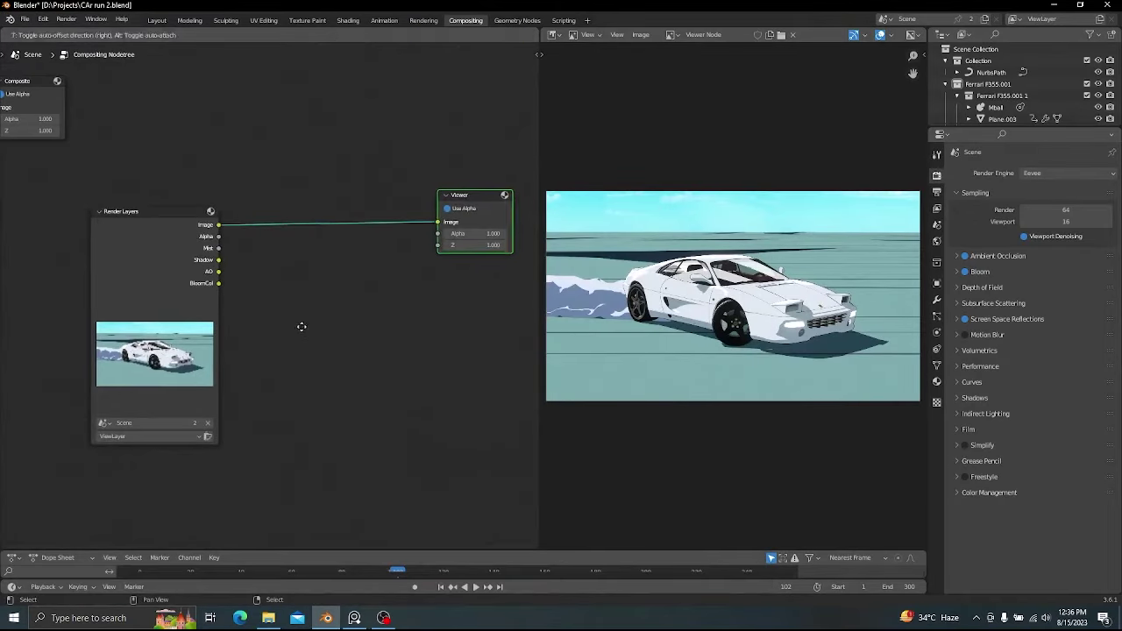
pyautogui.click(299, 325)
# - Preview the Render Layers passes one by one in the Viewer, including AO, and return to the Image pass
pyautogui.keyDown('ctrl'); pyautogui.keyDown('shift'); pyautogui.click(185, 257); pyautogui.keyUp('shift'); pyautogui.keyUp('ctrl')
pyautogui.keyDown('ctrl'); pyautogui.keyDown('shift'); pyautogui.click(185, 257); pyautogui.keyUp('shift'); pyautogui.keyUp('ctrl')
pyautogui.keyDown('ctrl'); pyautogui.keyDown('shift'); pyautogui.click(209, 265); pyautogui.keyUp('shift'); pyautogui.keyUp('ctrl')
pyautogui.keyDown('ctrl'); pyautogui.keyDown('shift'); pyautogui.click(214, 273); pyautogui.keyUp('shift'); pyautogui.keyUp('ctrl')
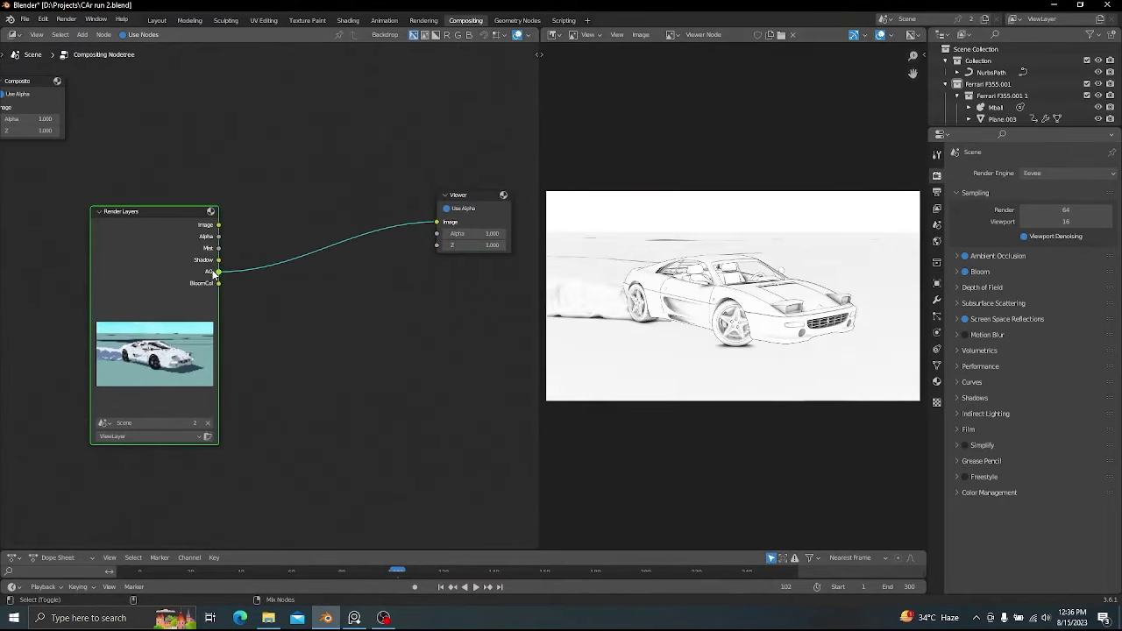
pyautogui.keyDown('ctrl'); pyautogui.keyDown('shift'); pyautogui.click(214, 231); pyautogui.keyUp('shift'); pyautogui.keyUp('ctrl')
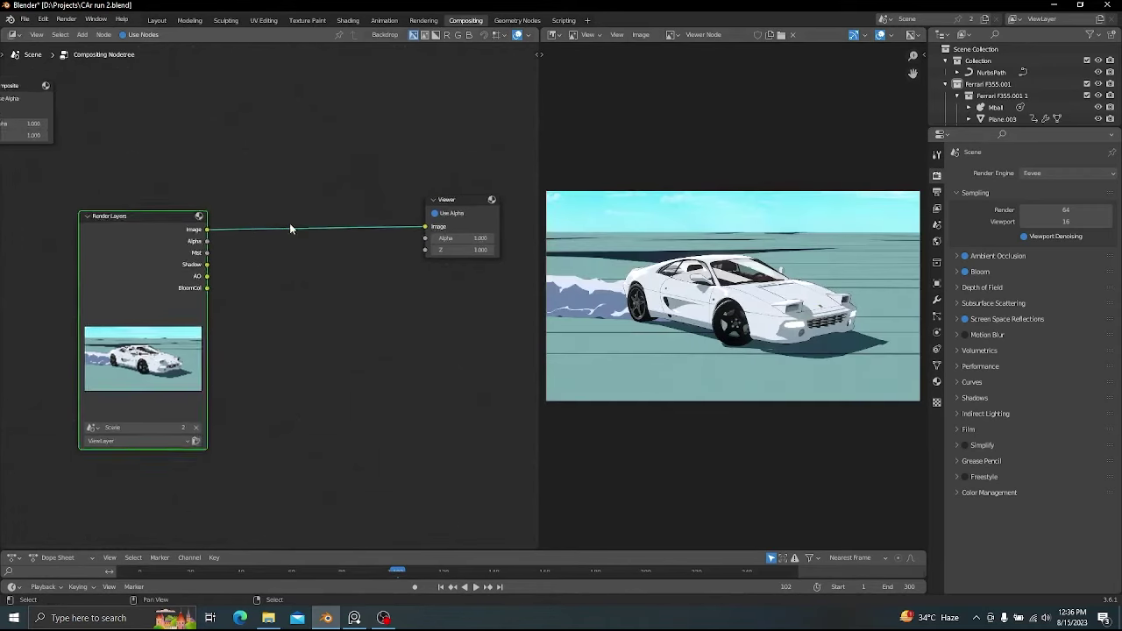
# - Insert a Mix node between the Render Layers image output and the Viewer node
pyautogui.scroll(1, 290, 228)
pyautogui.hotkey('shift', 'a')
pyautogui.write('smix')
pyautogui.press('Return')
pyautogui.click(300, 211)
pyautogui.scroll(2, 263, 261)
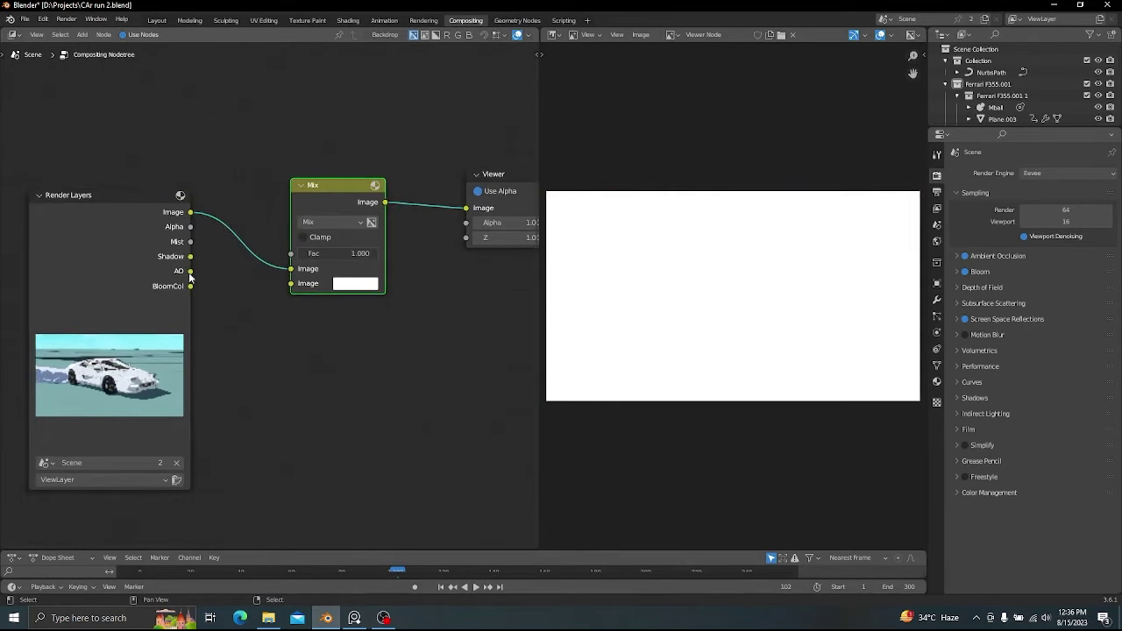
# - Set the Mix node to Multiply with the AO pass as its second image and a factor of 0.925
pyautogui.click(333, 222)
pyautogui.click(328, 273)
pyautogui.scroll(4, 733, 295)
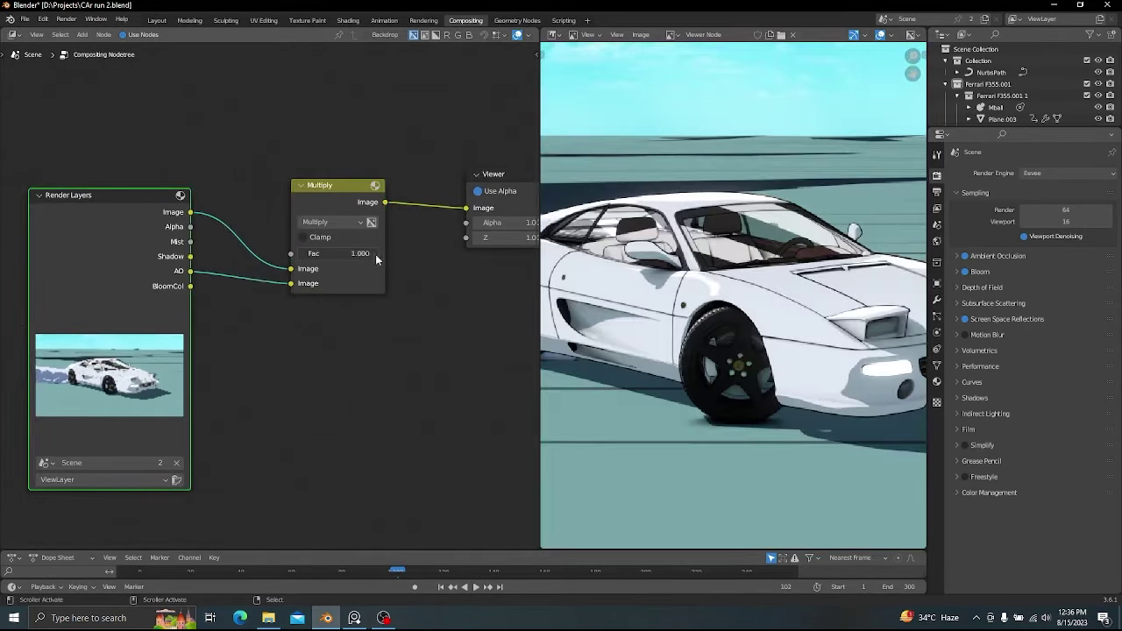
pyautogui.moveTo(351, 254); pyautogui.dragTo(270, 254)
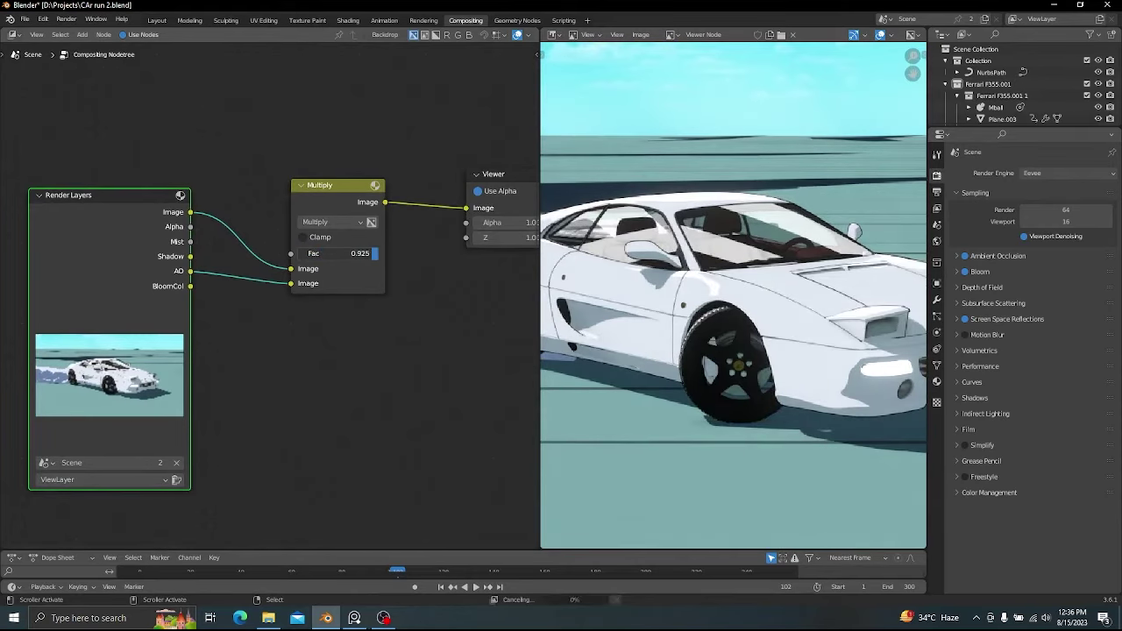
# - Duplicate the Multiply node into the link before the Viewer and feed the Shadow pass into its second image
pyautogui.scroll(-4, 798, 246)
pyautogui.moveTo(334, 238); pyautogui.dragTo(253, 240, button='middle')
pyautogui.click(276, 201)
pyautogui.hotkey('shift', 'd')
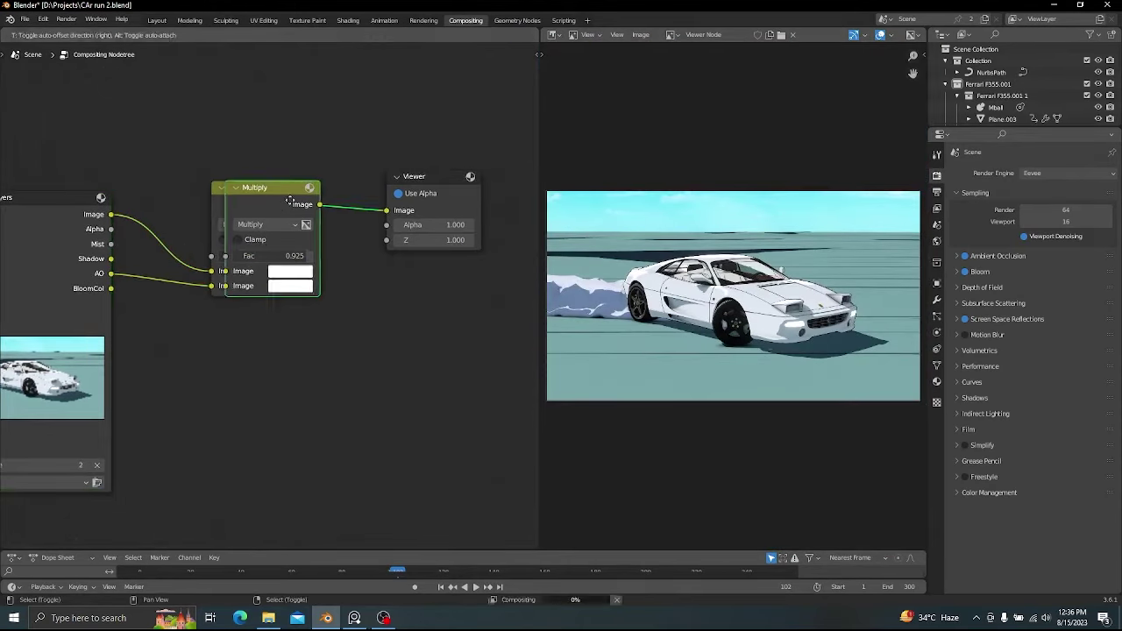
pyautogui.click(422, 197)
pyautogui.scroll(1, 372, 285)
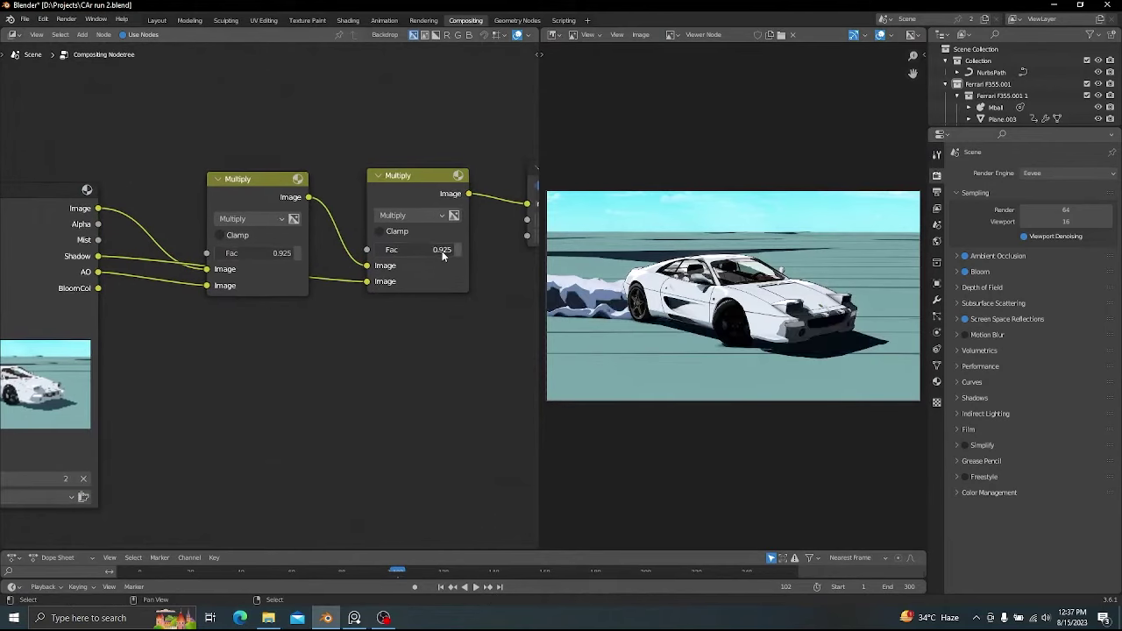
# - Set the factor of the Shadow pass Multiply node to 0.692
pyautogui.moveTo(444, 251); pyautogui.dragTo(417, 252)
pyautogui.scroll(1, 801, 346)
pyautogui.moveTo(801, 346); pyautogui.dragTo(708, 338, button='middle')
pyautogui.scroll(5, 718, 298)
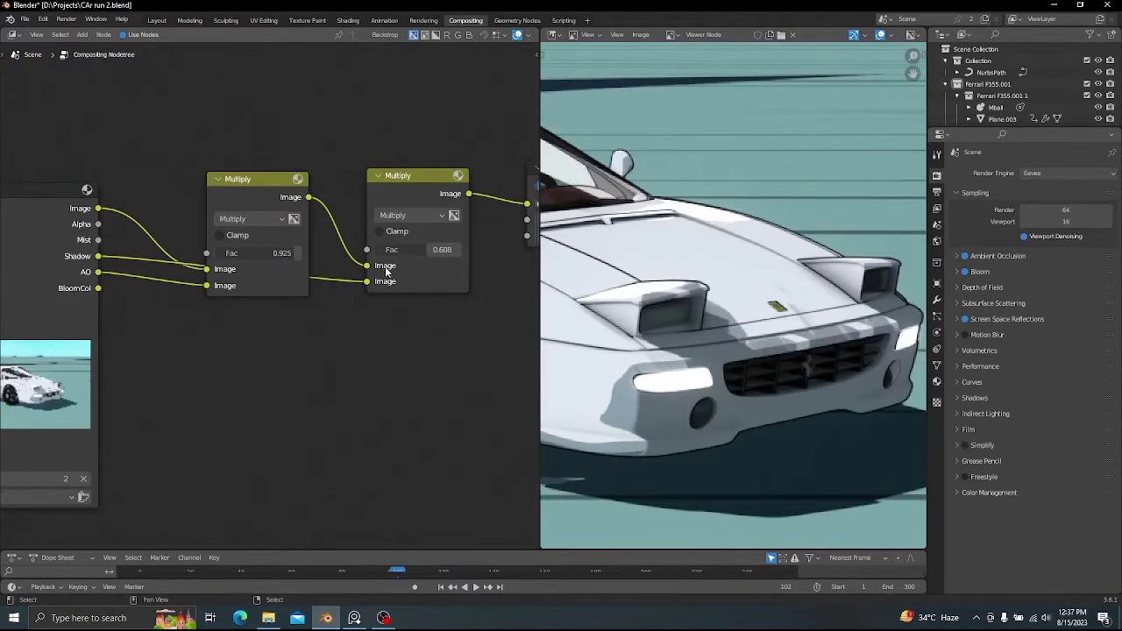
pyautogui.moveTo(401, 251)
pyautogui.mouseDown()
pyautogui.moveTo(450, 252)
pyautogui.moveTo(403, 252)
pyautogui.mouseUp()
pyautogui.scroll(-5, 647, 253)
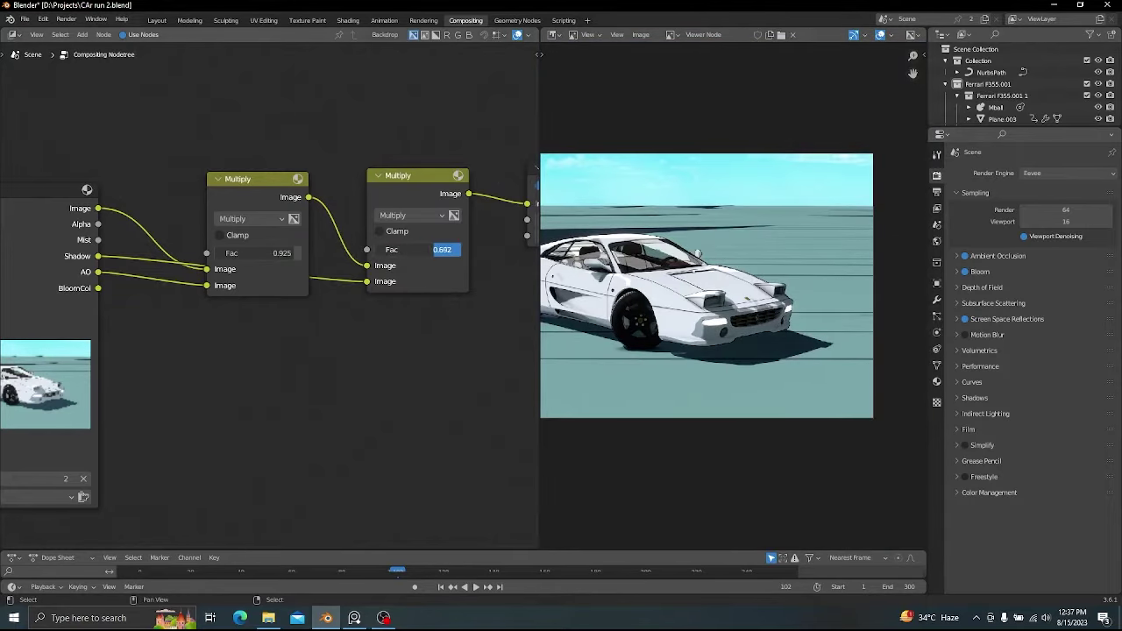
# - Duplicate the Shadow pass Multiply node and insert the copy into the link before the Viewer
pyautogui.moveTo(610, 309); pyautogui.dragTo(701, 300, button='middle')
pyautogui.scroll(-1, 701, 300)
pyautogui.scroll(-1, 303, 254)
pyautogui.moveTo(302, 254); pyautogui.dragTo(216, 258, button='middle')
pyautogui.click(310, 202)
pyautogui.hotkey('shift', 'd')
pyautogui.click(422, 200)
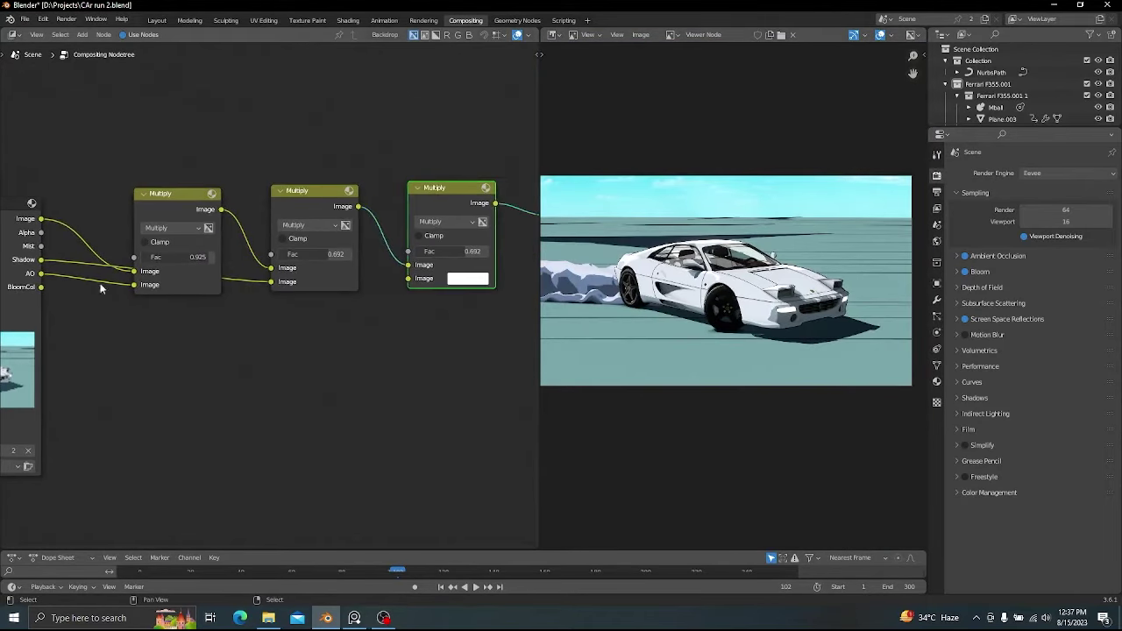
# - Feed the BloomCol pass into the third mix node and set it to Add with a factor of 1.000
pyautogui.moveTo(302, 244); pyautogui.dragTo(408, 279)
pyautogui.click(441, 223)
pyautogui.click(432, 348)
pyautogui.scroll(1, 456, 263)
pyautogui.moveTo(474, 248); pyautogui.dragTo(507, 248)
pyautogui.scroll(-1, 263, 265)
# - Add a Color Ramp node below the mix nodes, feed it the Mist pass and preview it in the Viewer
pyautogui.moveTo(276, 240); pyautogui.dragTo(268, 239, button='middle')
pyautogui.hotkey('shift', 'a')
pyautogui.click(292, 222)
pyautogui.write('c')
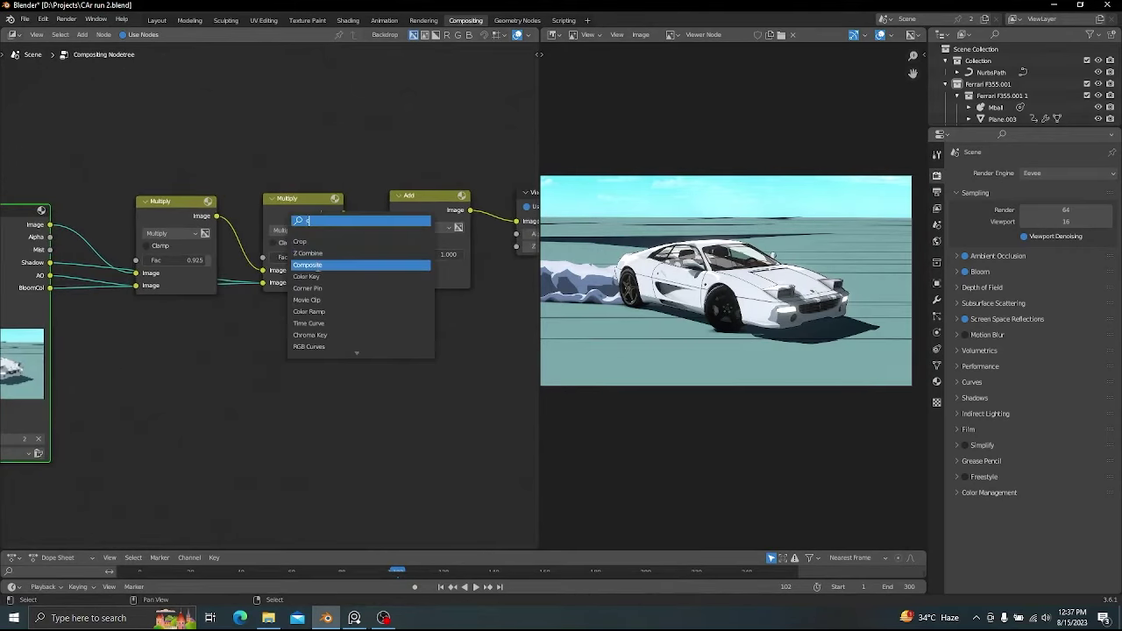
pyautogui.click(320, 311)
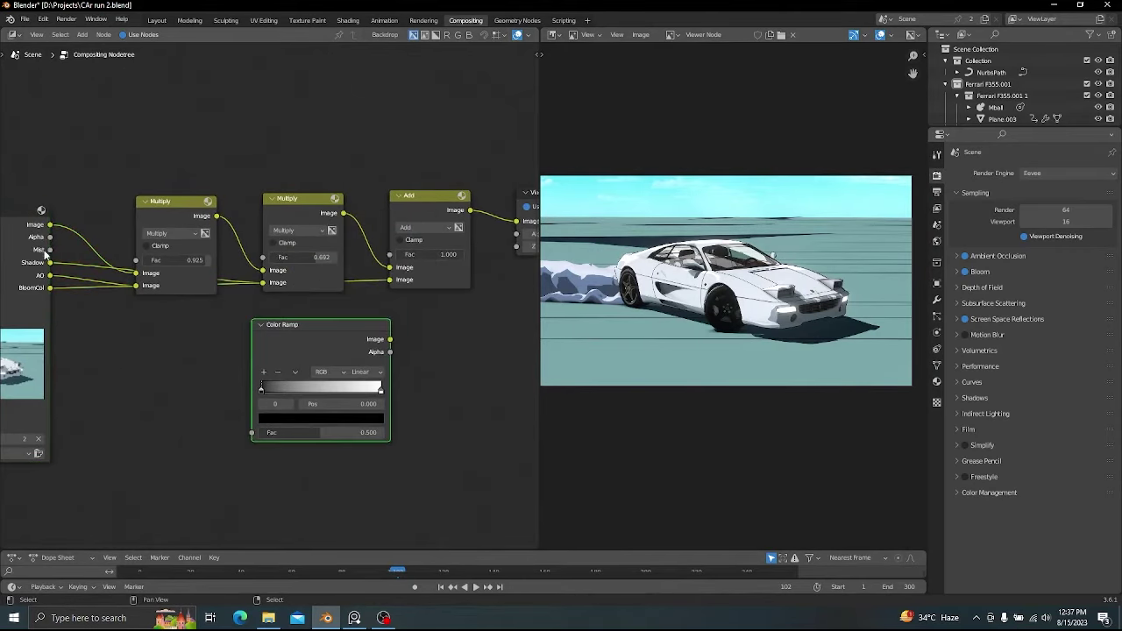
pyautogui.moveTo(251, 436); pyautogui.dragTo(253, 433)
pyautogui.keyDown('ctrl'); pyautogui.keyDown('shift'); pyautogui.click(263, 425); pyautogui.keyUp('shift'); pyautogui.keyUp('ctrl')
pyautogui.scroll(2, 248, 396)
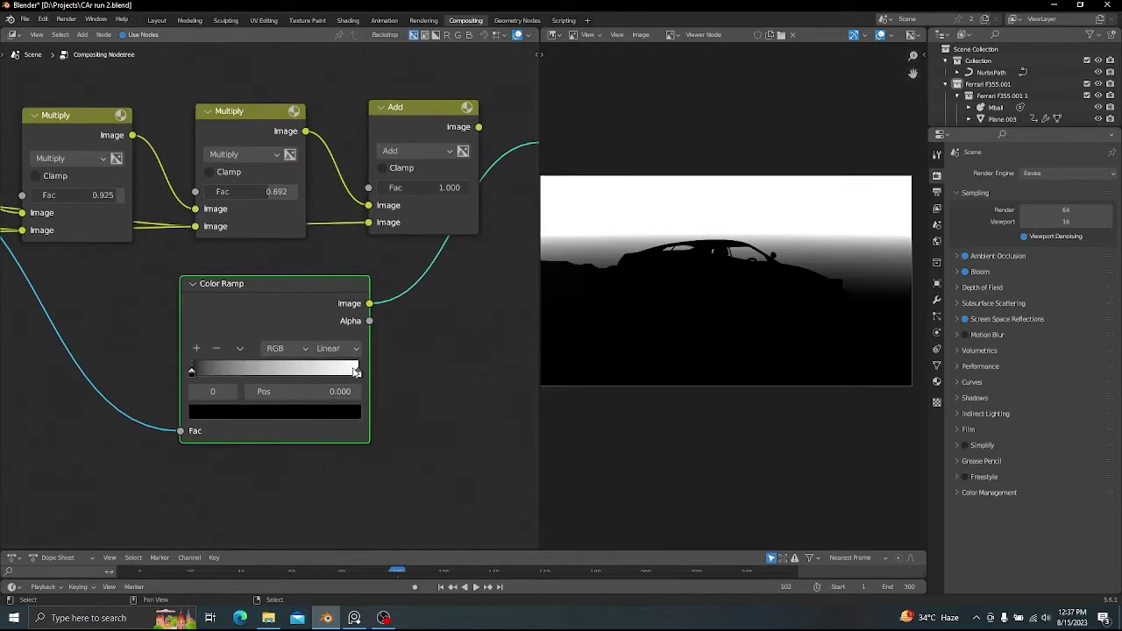
# - Add a stop to the mist color ramp and set the end stop's color to black (000000)
pyautogui.moveTo(356, 371)
pyautogui.mouseDown()
pyautogui.moveTo(274, 372)
pyautogui.moveTo(359, 371)
pyautogui.mouseUp()
pyautogui.click(196, 349)
pyautogui.click(328, 418)
pyautogui.moveTo(323, 267); pyautogui.dragTo(324, 303)
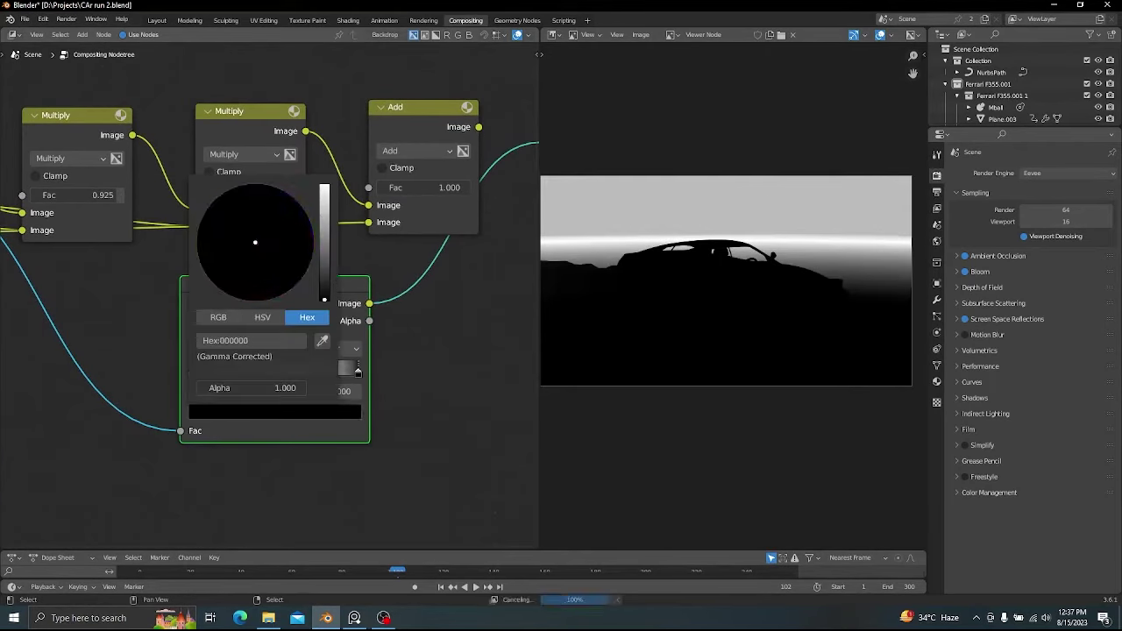
# - Duplicate the BloomCol Add node into the link before the Viewer and feed the mist Color Ramp into the copy's second image input
pyautogui.moveTo(340, 326); pyautogui.dragTo(273, 361, button='middle')
pyautogui.scroll(-1, 273, 350)
pyautogui.keyDown('ctrl'); pyautogui.keyDown('shift'); pyautogui.click(320, 173); pyautogui.keyUp('shift'); pyautogui.keyUp('ctrl')
pyautogui.hotkey('shift', 'd')
pyautogui.click(414, 172)
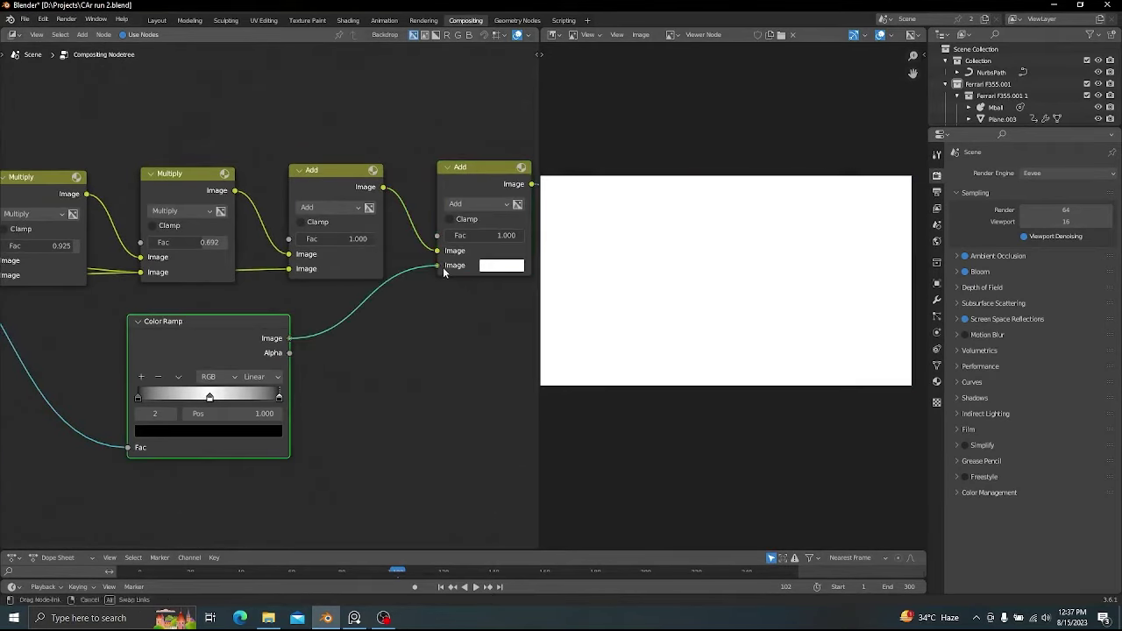
pyautogui.moveTo(444, 273); pyautogui.dragTo(441, 269)
# - Remove the black end stop from the mist color ramp and move the white stop to position 0.950
pyautogui.moveTo(254, 429); pyautogui.dragTo(348, 369, button='middle')
pyautogui.scroll(1, 344, 366)
pyautogui.moveTo(298, 334); pyautogui.dragTo(357, 334)
pyautogui.click(239, 308)
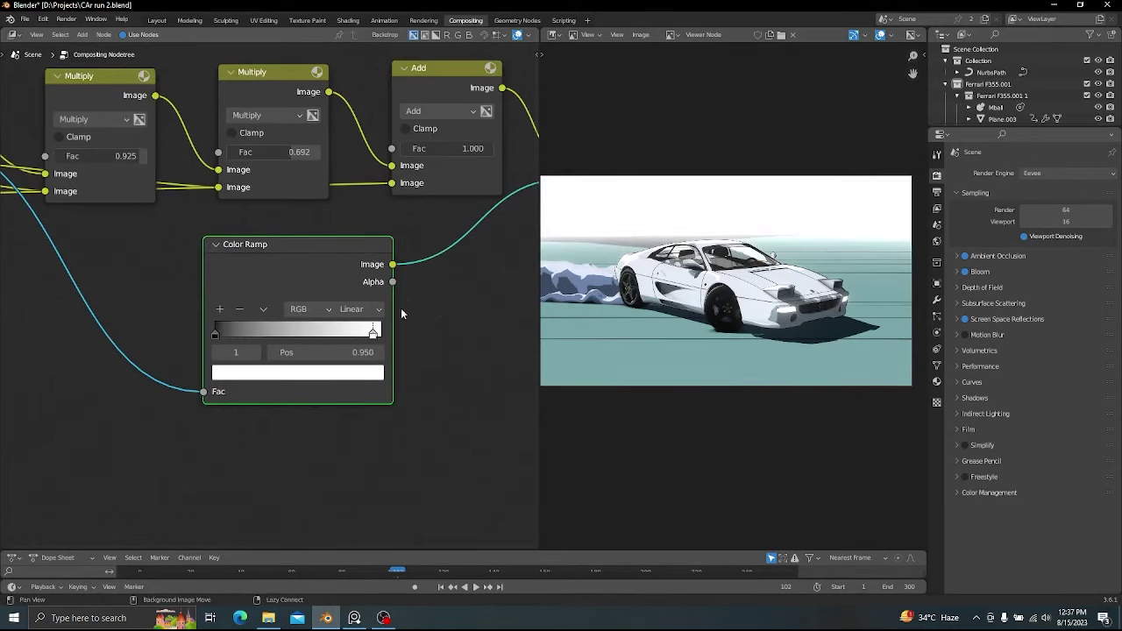
# - Reduce the mist Add node's factor to 0.608 and change the color ramp's white stop to light cyan
pyautogui.moveTo(401, 313); pyautogui.dragTo(254, 365, button='middle')
pyautogui.moveTo(497, 195); pyautogui.dragTo(465, 196)
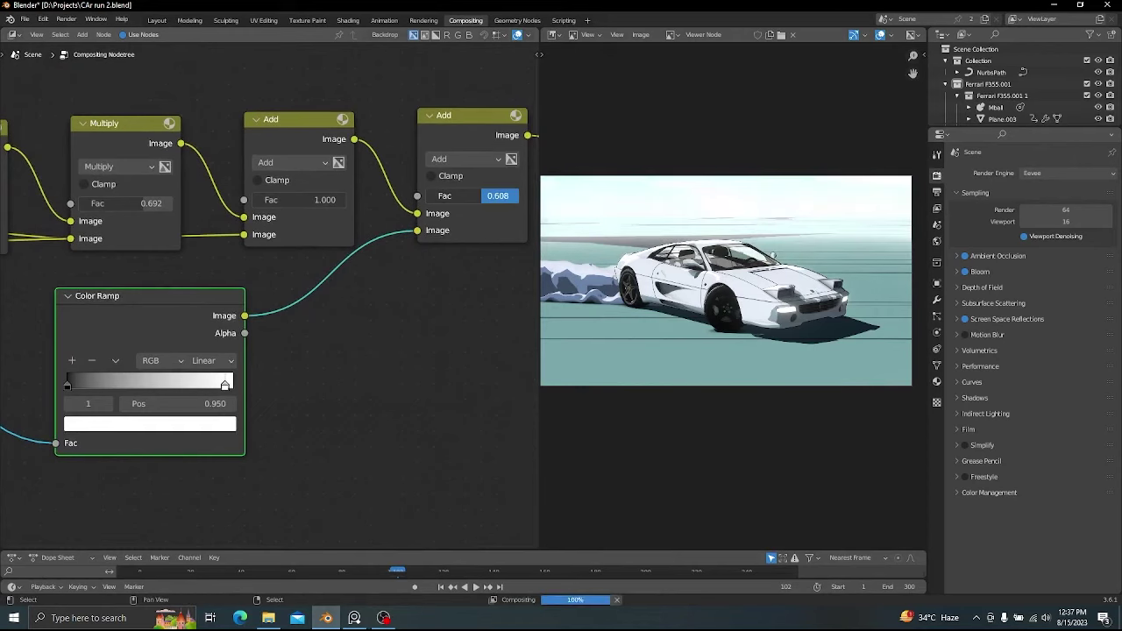
pyautogui.click(158, 426)
pyautogui.click(142, 231)
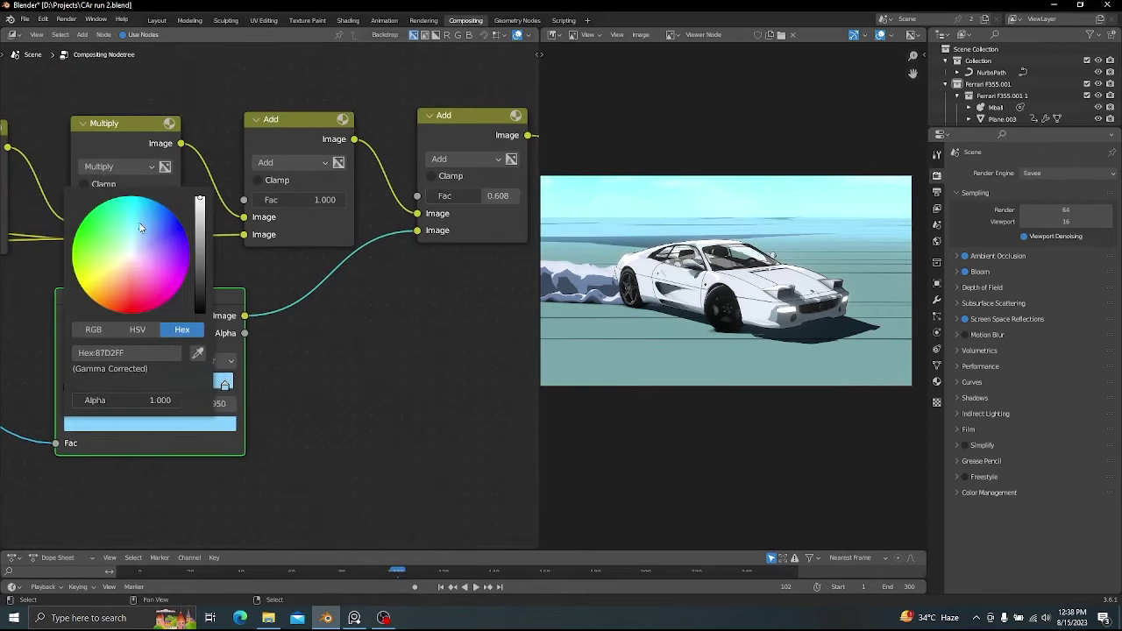
pyautogui.click(126, 265)
pyautogui.moveTo(125, 274)
pyautogui.mouseDown()
pyautogui.moveTo(127, 237)
pyautogui.moveTo(141, 230)
pyautogui.mouseUp()
pyautogui.click(130, 222)
# - Insert a Blur node between the mist Add node and the Viewer, with X and Y set to 5
pyautogui.scroll(-5, 268, 330)
pyautogui.moveTo(411, 221); pyautogui.dragTo(306, 246, button='middle')
pyautogui.hotkey('shift', 'a')
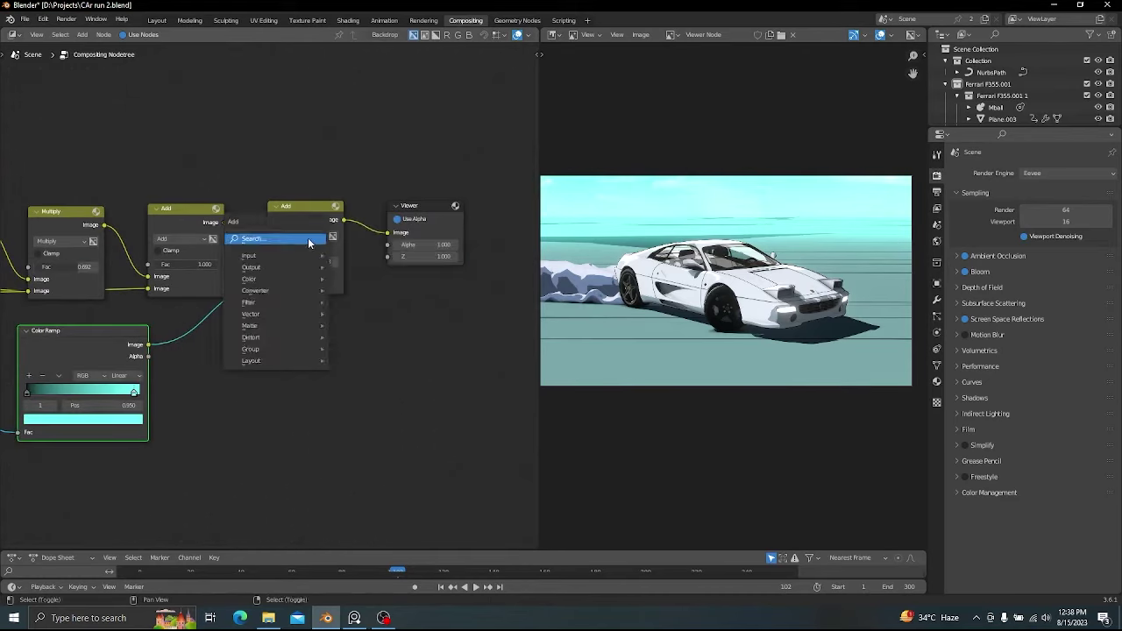
pyautogui.click(309, 242)
pyautogui.write('blu')
pyautogui.press('Return')
pyautogui.click(307, 317)
pyautogui.scroll(-2, 307, 316)
pyautogui.moveTo(308, 317); pyautogui.dragTo(299, 291, button='middle')
pyautogui.scroll(3, 290, 332)
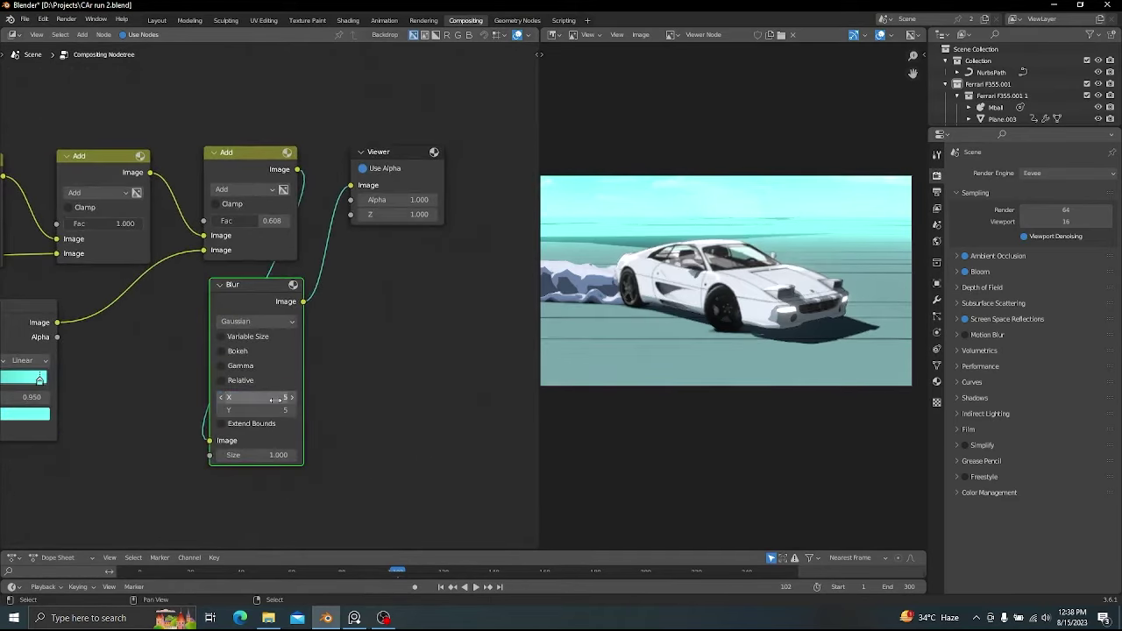
# - Space out the Viewer and Blur nodes and set the blur size to 2.000
pyautogui.moveTo(395, 152); pyautogui.dragTo(512, 153)
pyautogui.moveTo(267, 285); pyautogui.dragTo(364, 277)
pyautogui.scroll(-3, 280, 297)
pyautogui.moveTo(263, 263); pyautogui.dragTo(279, 274, button='middle')
# - Duplicate the mist Add node, reset the copy to a default Mix and insert it between the Blur and the Viewer
pyautogui.click(271, 219)
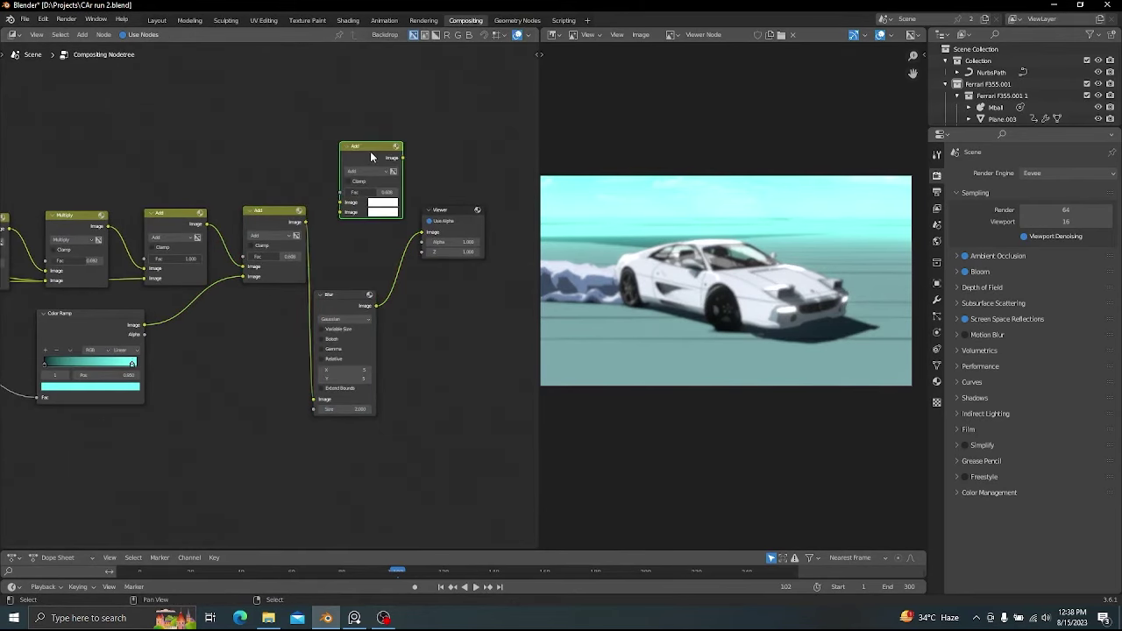
pyautogui.press('BackSpace')
pyautogui.moveTo(371, 157); pyautogui.dragTo(425, 229)
pyautogui.scroll(2, 268, 295)
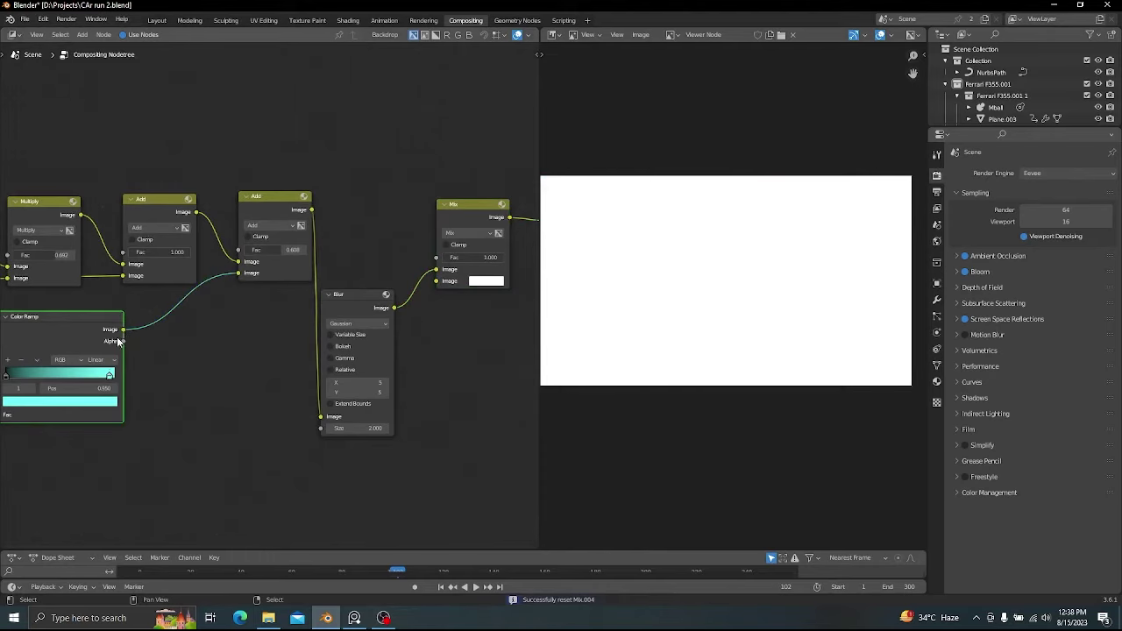
# - Duplicate the mist Color Ramp with its Mist link, place it below the original and reset it to the default black-to-white gradient
pyautogui.keyDown('alt'); pyautogui.moveTo(118, 342); pyautogui.dragTo(255, 289); pyautogui.keyUp('alt')
pyautogui.hotkey('ctrl', 'shift', 'd')
pyautogui.click(203, 402)
pyautogui.keyDown('alt'); pyautogui.moveTo(257, 369); pyautogui.dragTo(197, 387); pyautogui.keyUp('alt')
pyautogui.scroll(-2, 181, 422)
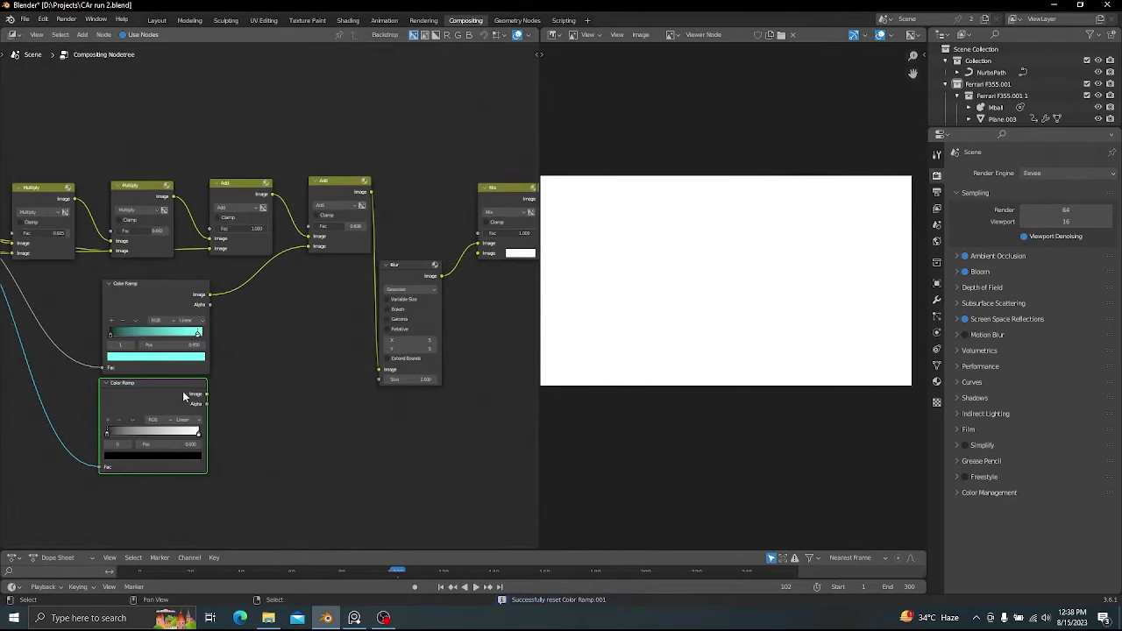
pyautogui.moveTo(198, 393); pyautogui.dragTo(183, 397, button='middle')
# - Feed the new color ramp into the Mix factor, the mist Add result into its first image input and the Blur into its second
pyautogui.moveTo(192, 397); pyautogui.dragTo(211, 392)
pyautogui.scroll(2, 429, 270)
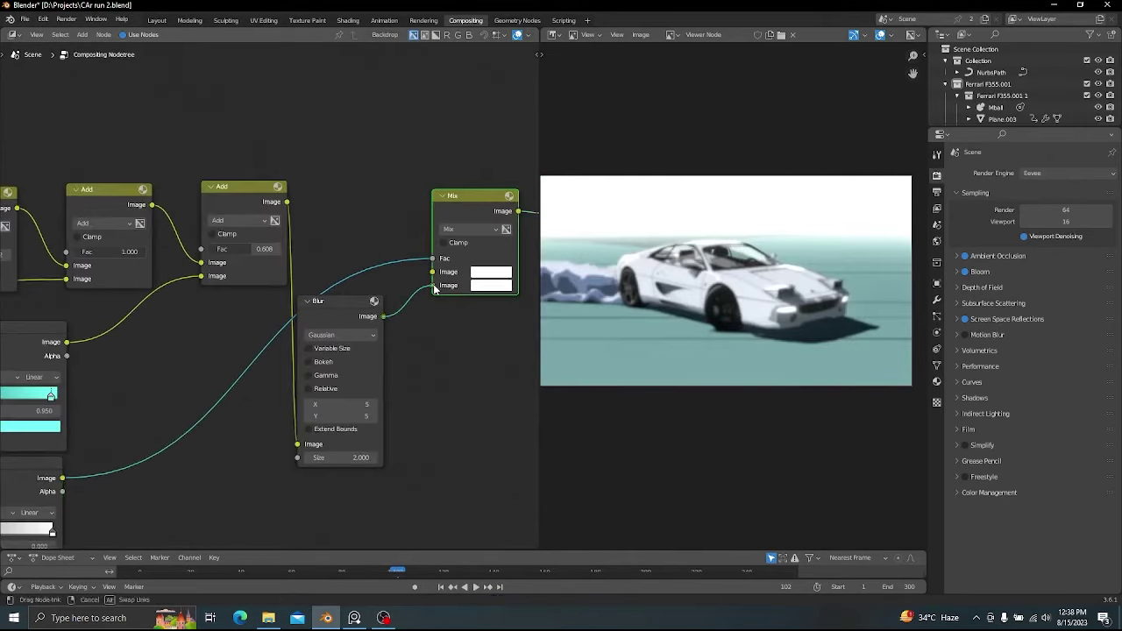
pyautogui.moveTo(434, 290); pyautogui.dragTo(434, 274)
pyautogui.scroll(1, 442, 278)
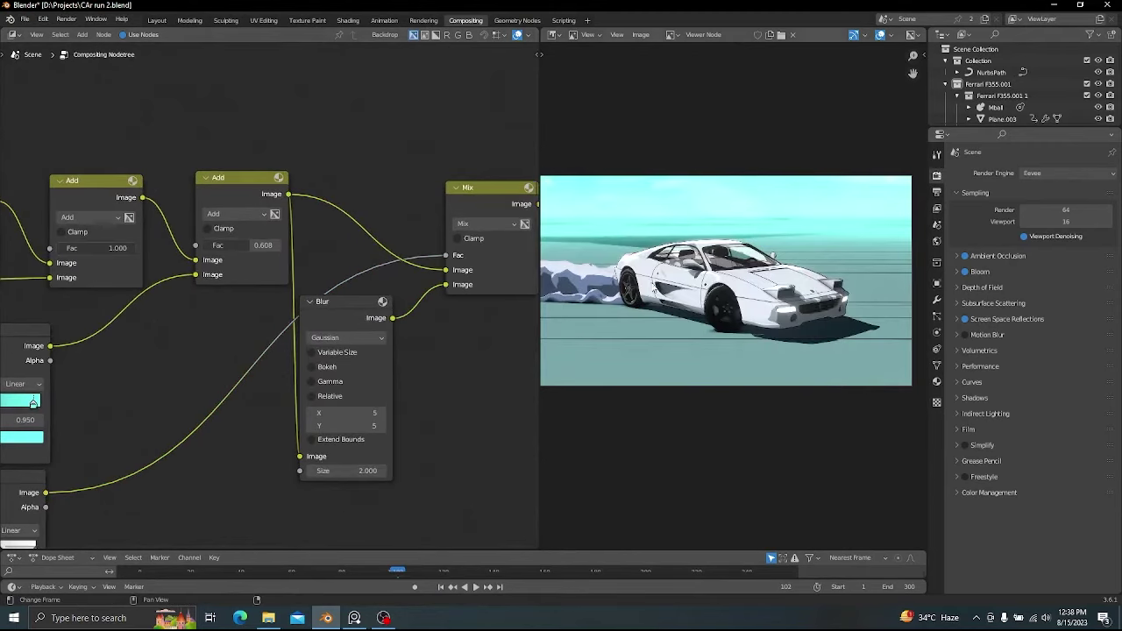
# - Examine the mist-masked blur on the car and background in the viewer image
pyautogui.scroll(1, 843, 210)
pyautogui.scroll(-2, 786, 243)
pyautogui.scroll(5, 785, 246)
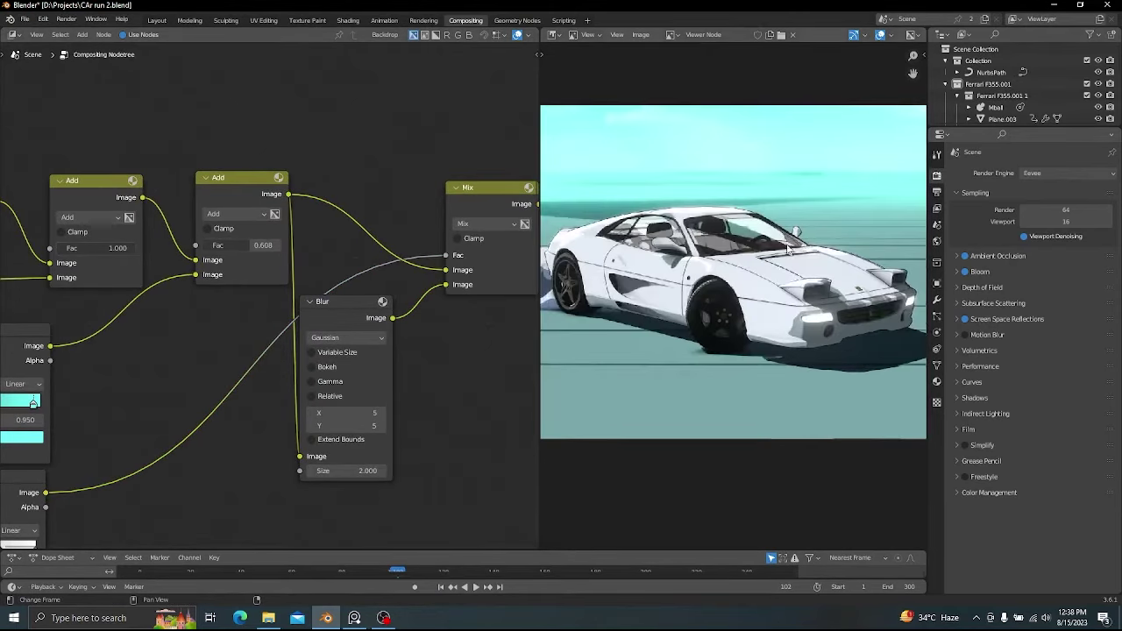
pyautogui.scroll(-5, 786, 263)
pyautogui.scroll(1, 786, 277)
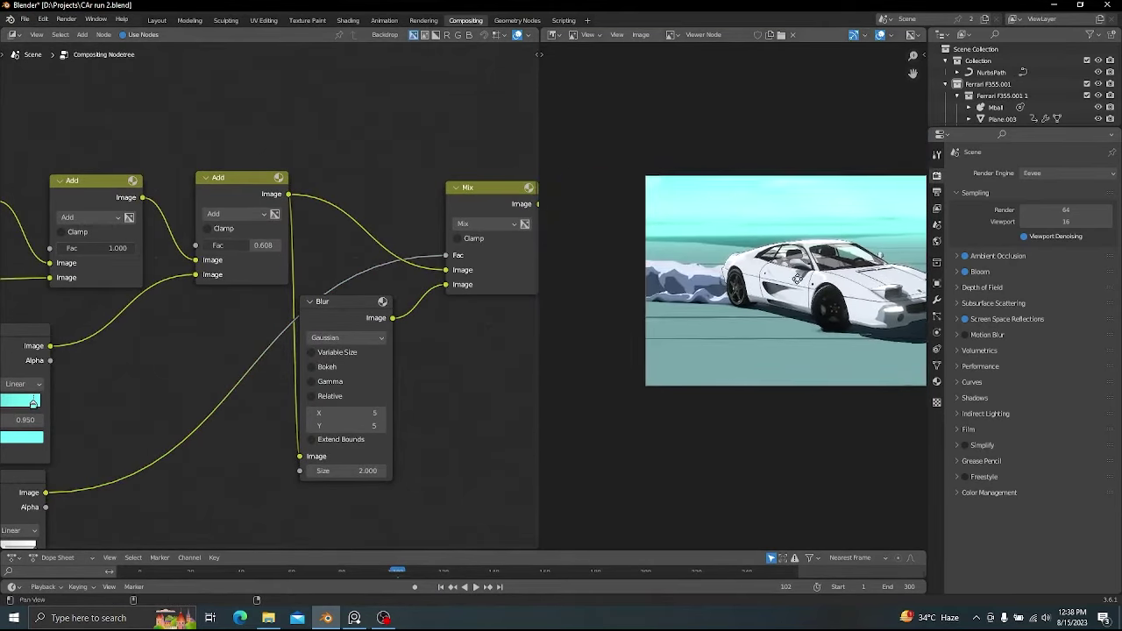
pyautogui.scroll(6, 780, 289)
pyautogui.scroll(-4, 759, 316)
pyautogui.scroll(-2, 759, 315)
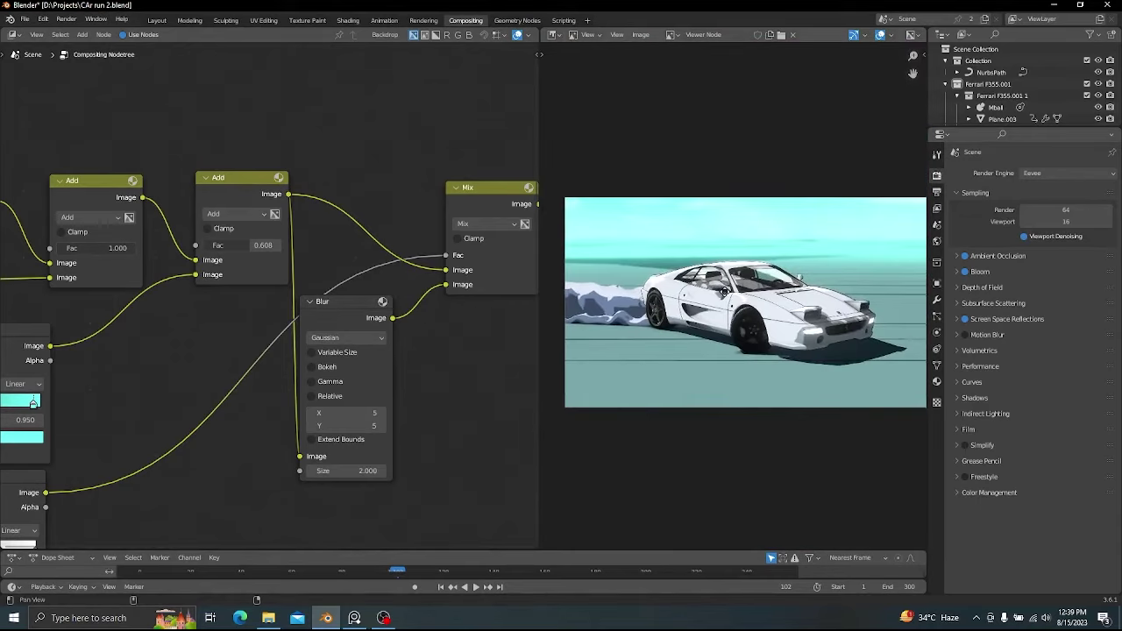
pyautogui.scroll(-2, 275, 328)
pyautogui.scroll(-2, 275, 328)
# - Save the file with the extended compositing node tree
pyautogui.hotkey('ctrl', 's')
pyautogui.keyDown('alt'); pyautogui.moveTo(275, 328); pyautogui.dragTo(246, 338); pyautogui.keyUp('alt')
pyautogui.scroll(1, 313, 381)
pyautogui.scroll(-1, 313, 381)
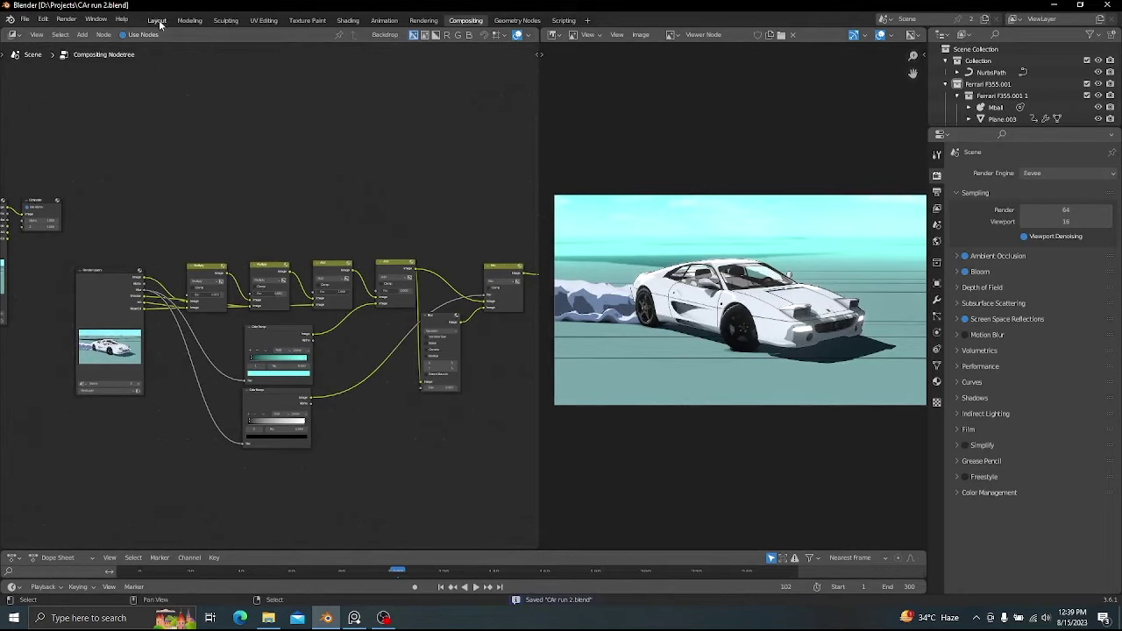
# - Insert a Filter node between the Mix node and the Viewer and set its type to Diamond Sharpen
pyautogui.keyDown('alt'); pyautogui.moveTo(346, 206); pyautogui.dragTo(291, 223); pyautogui.keyUp('alt')
pyautogui.hotkey('shift', 'a')
pyautogui.click(315, 180)
pyautogui.scroll(6, 386, 263)
pyautogui.hotkey('shift', 'a')
pyautogui.click(357, 261)
pyautogui.write('fil')
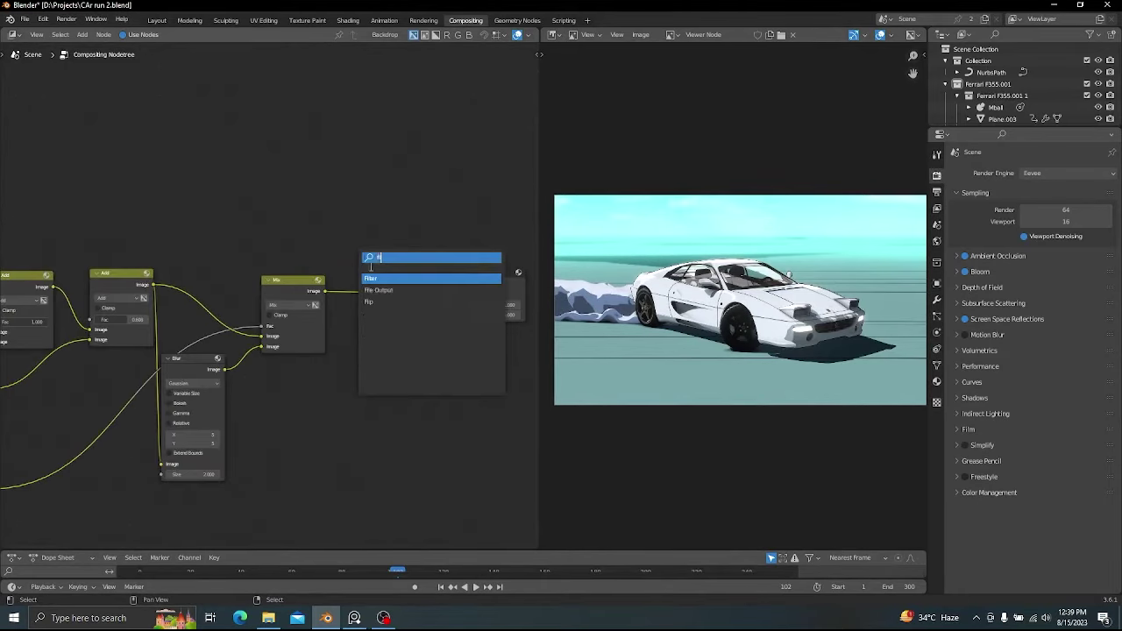
pyautogui.click(363, 285)
pyautogui.scroll(4, 664, 320)
pyautogui.click(388, 303)
pyautogui.click(391, 344)
pyautogui.moveTo(394, 342); pyautogui.dragTo(267, 341, button='middle')
# - Set the Diamond Sharpen factor to 0.400 and insert a duplicate of the node before the Viewer with its type set to Shadow
pyautogui.scroll(5, 280, 320)
pyautogui.scroll(-2, 667, 316)
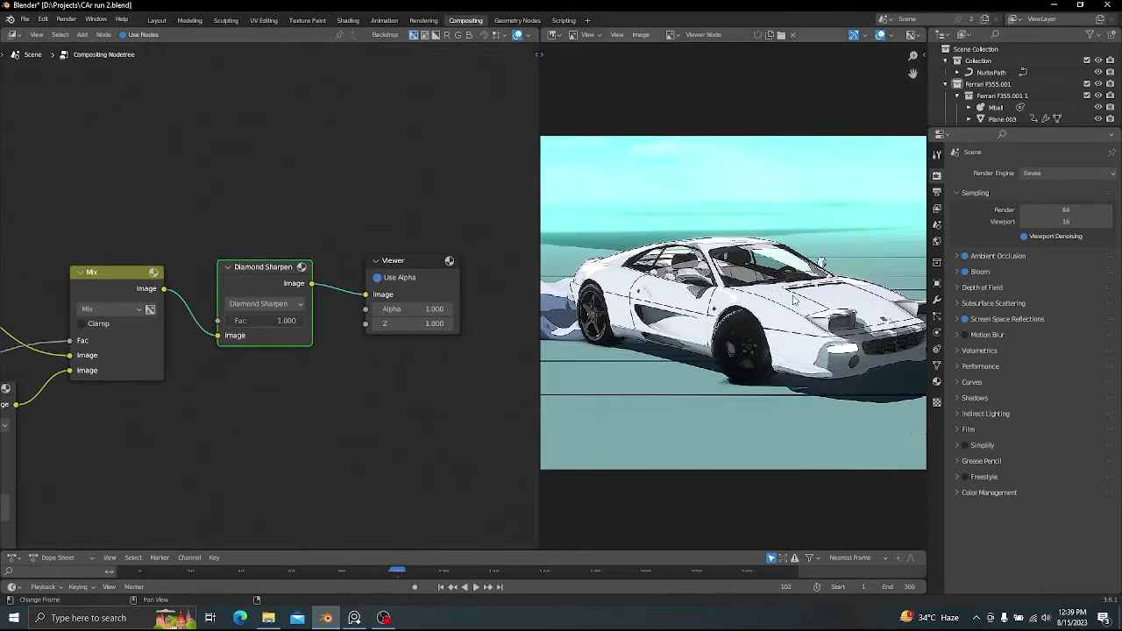
pyautogui.scroll(3, 287, 308)
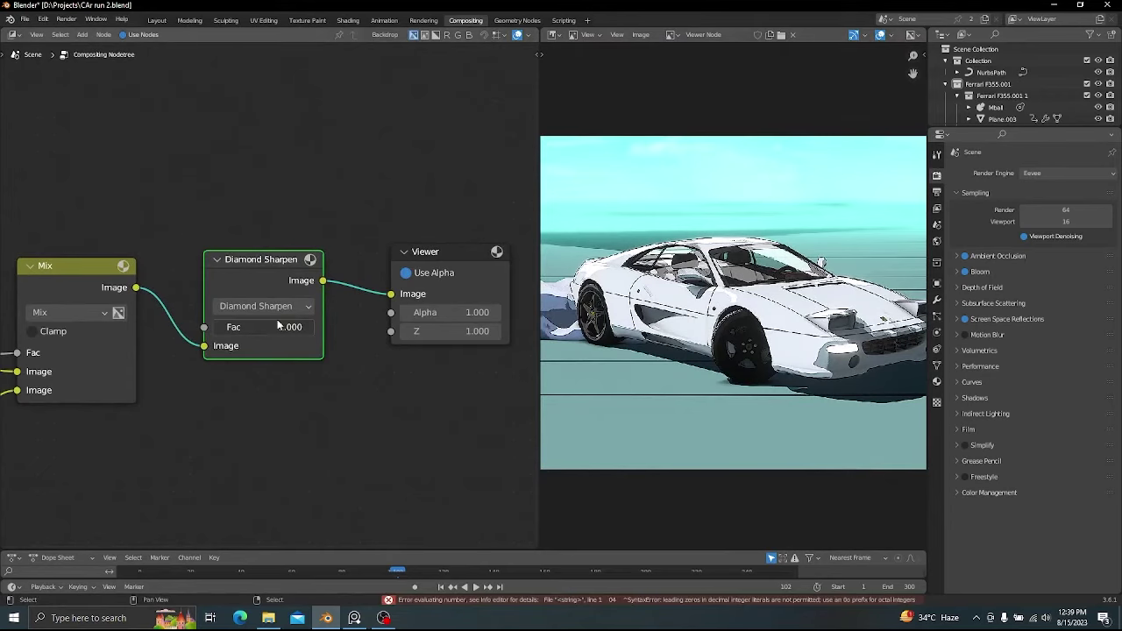
pyautogui.moveTo(312, 326); pyautogui.dragTo(253, 324, button='middle')
pyautogui.hotkey('shift', 'd')
pyautogui.click(368, 271)
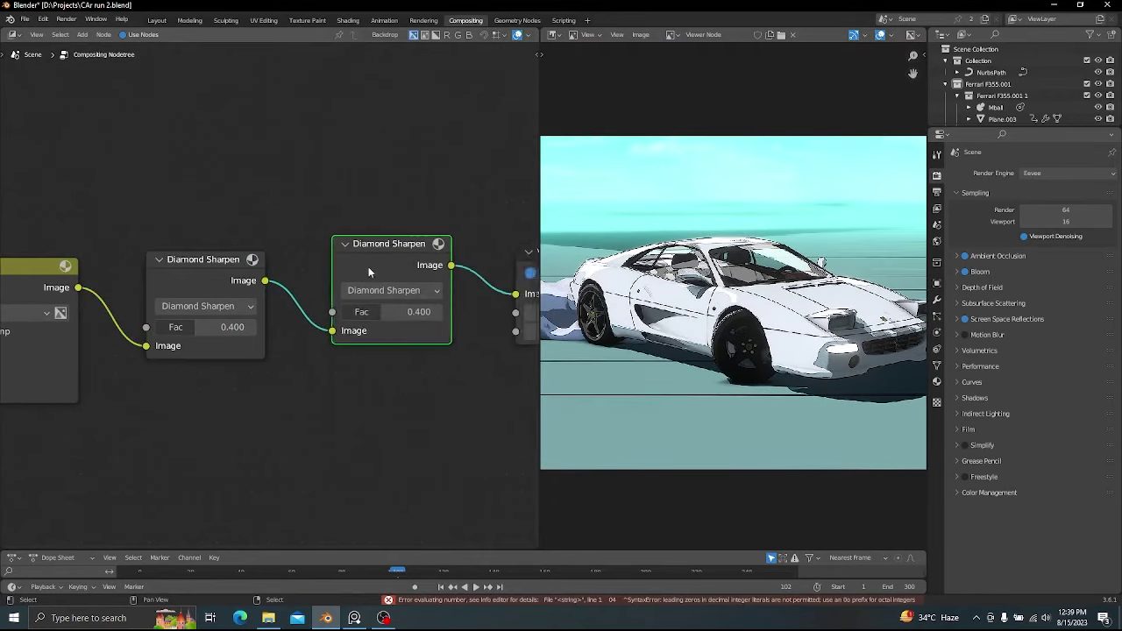
pyautogui.click(394, 291)
pyautogui.click(398, 442)
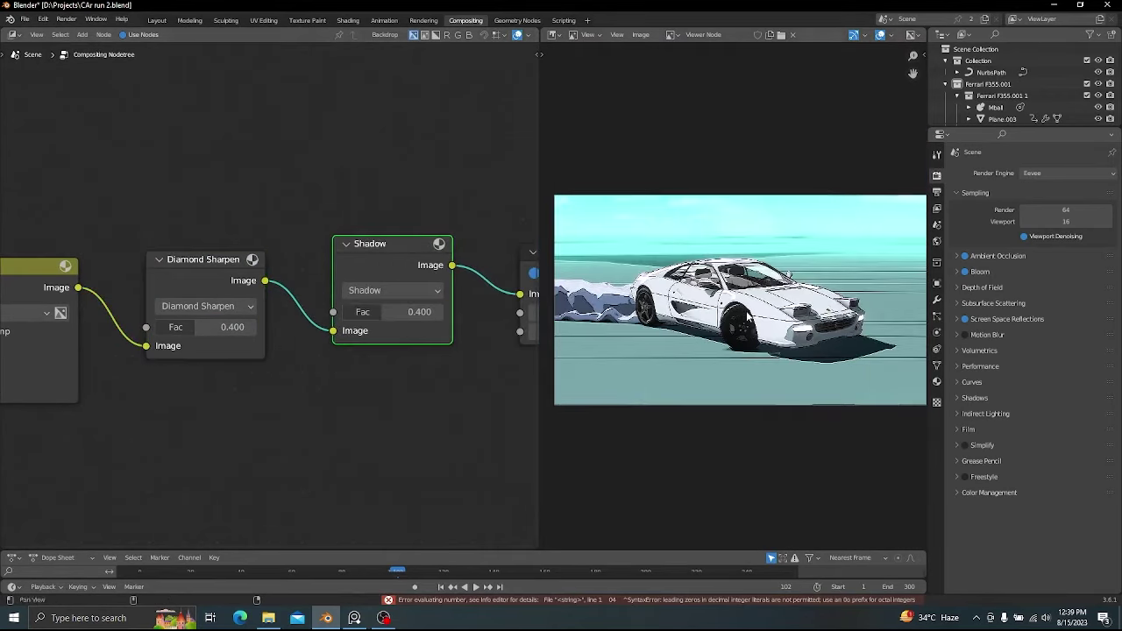
# - Check the filtered image in fullscreen and lower the factor of both the Diamond Sharpen and Shadow nodes to 0.200
pyautogui.scroll(6, 748, 316)
pyautogui.scroll(-5, 748, 316)
pyautogui.hotkey('ctrl', 'alt', 'space')
pyautogui.scroll(3, 748, 316)
pyautogui.scroll(-1, 749, 317)
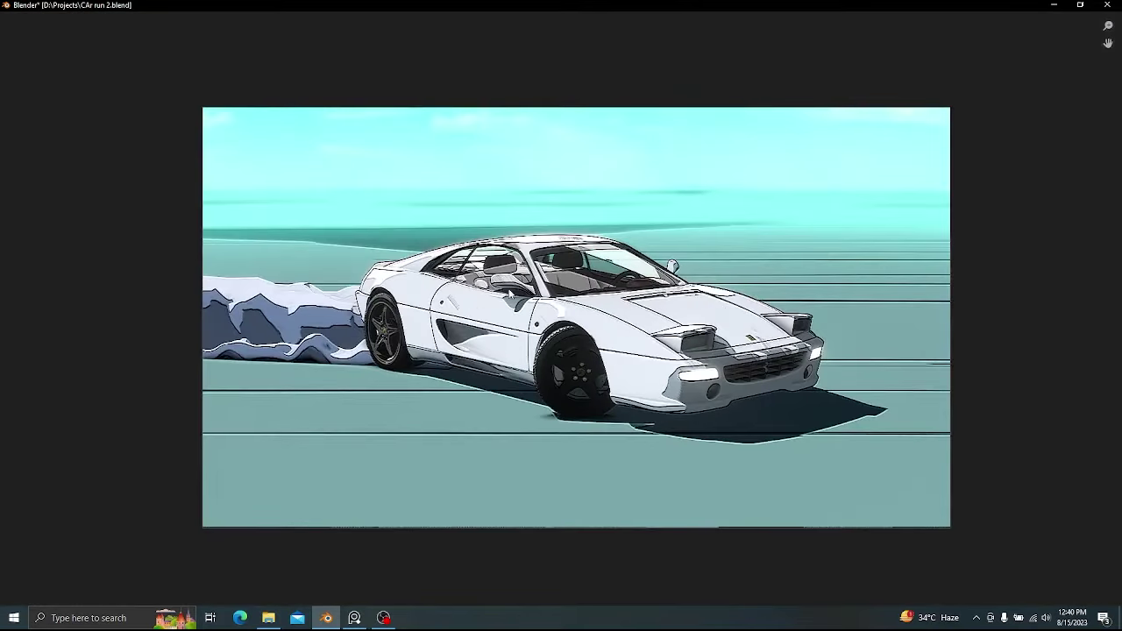
pyautogui.hotkey('ctrl', 'alt', 'space')
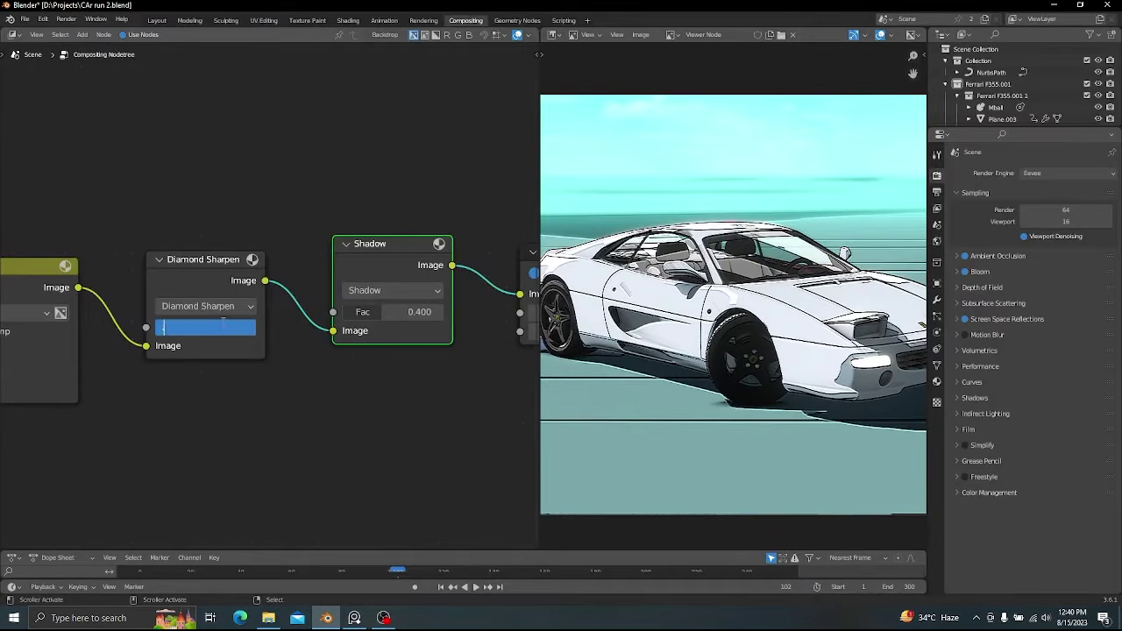
pyautogui.press('Return')
pyautogui.moveTo(373, 321); pyautogui.dragTo(231, 331, button='middle')
pyautogui.scroll(-1, 231, 331)
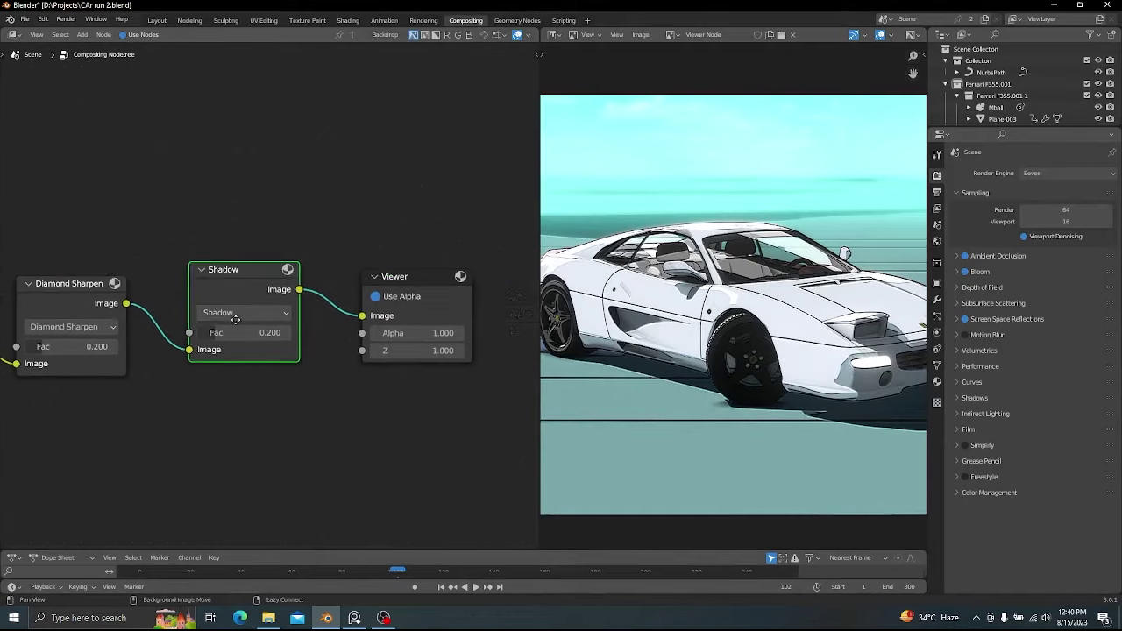
pyautogui.scroll(-2, 808, 285)
pyautogui.scroll(2, 808, 285)
# - Review the softened filter result in fullscreen and save the file
pyautogui.hotkey('ctrl', 'alt', 'space')
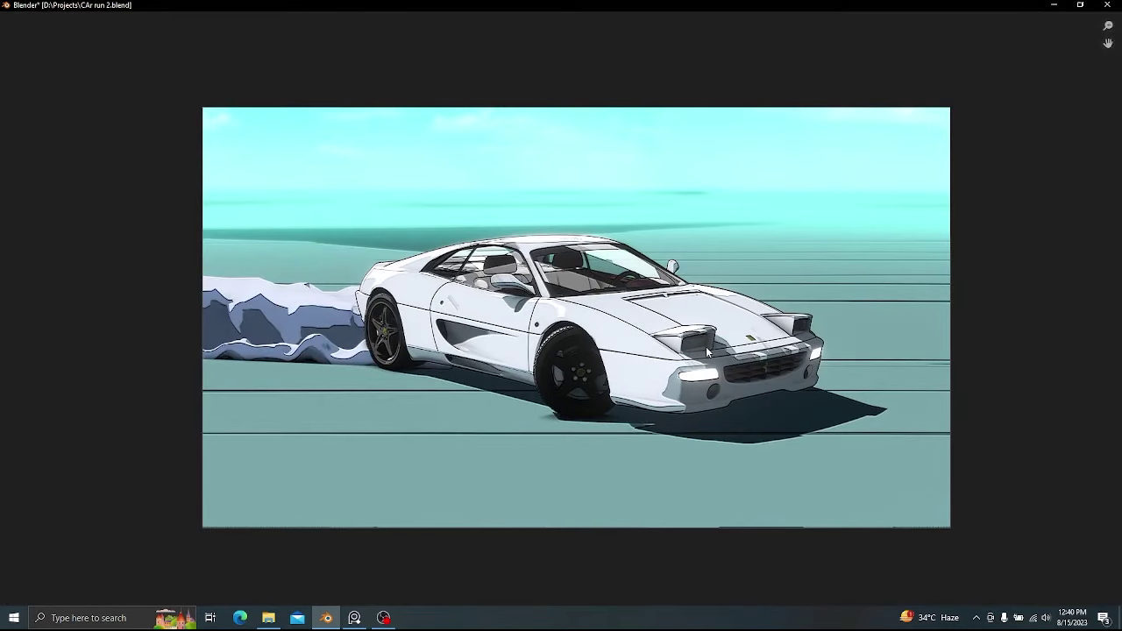
pyautogui.hotkey('ctrl', 'alt', 'space')
pyautogui.hotkey('ctrl', 's')
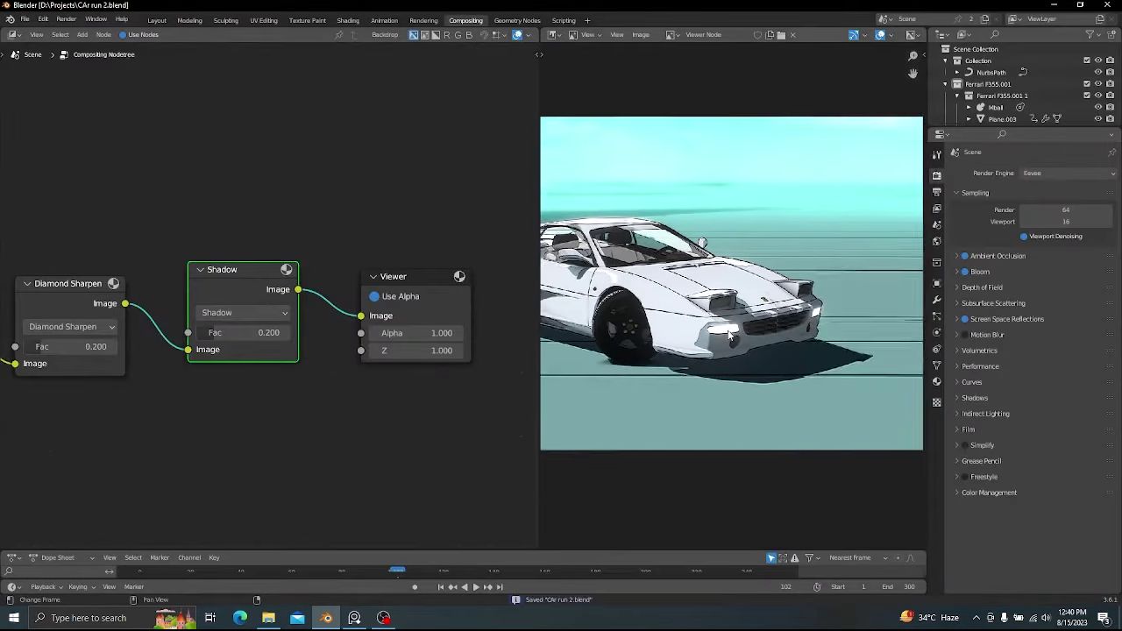
# - Select the pop-up headlight glass in the Layout workspace and give its material white emission with a strength of 10
pyautogui.click(160, 24)
pyautogui.scroll(6, 395, 219)
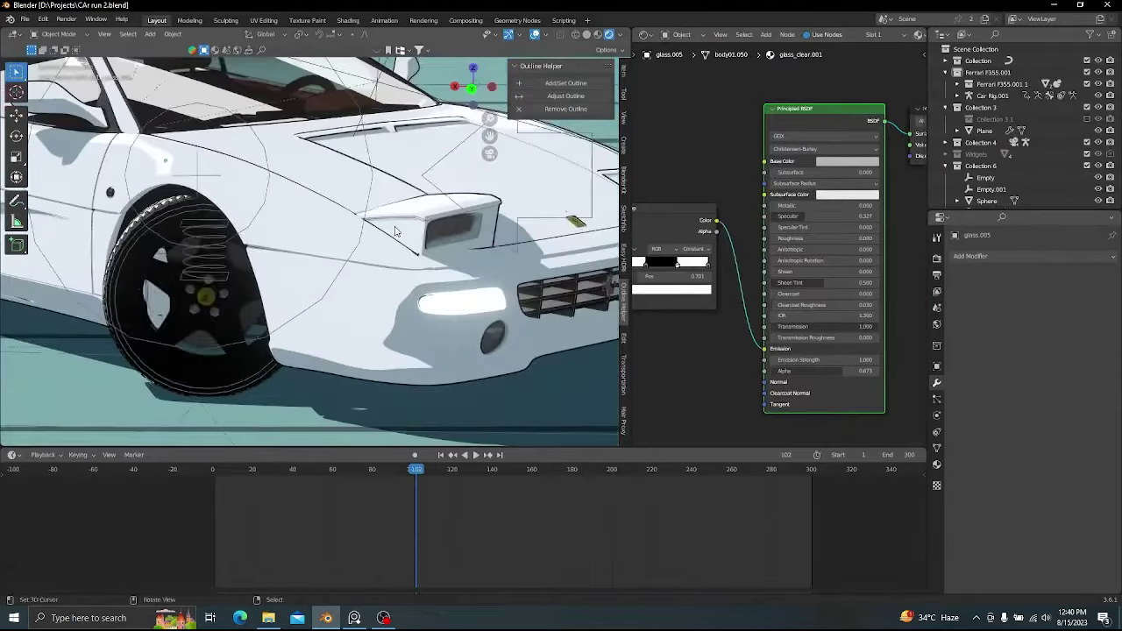
pyautogui.click(444, 231)
pyautogui.press('g')
pyautogui.moveTo(912, 363); pyautogui.dragTo(758, 259, button='middle')
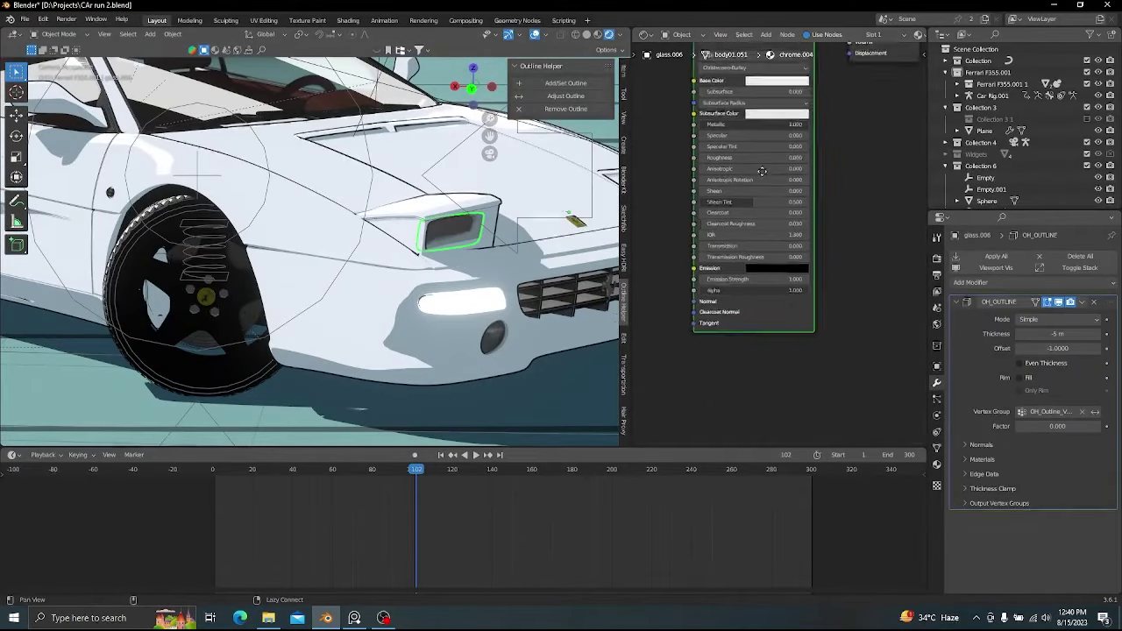
pyautogui.scroll(3, 762, 261)
pyautogui.click(770, 273)
pyautogui.scroll(20, 770, 274)
pyautogui.click(769, 286)
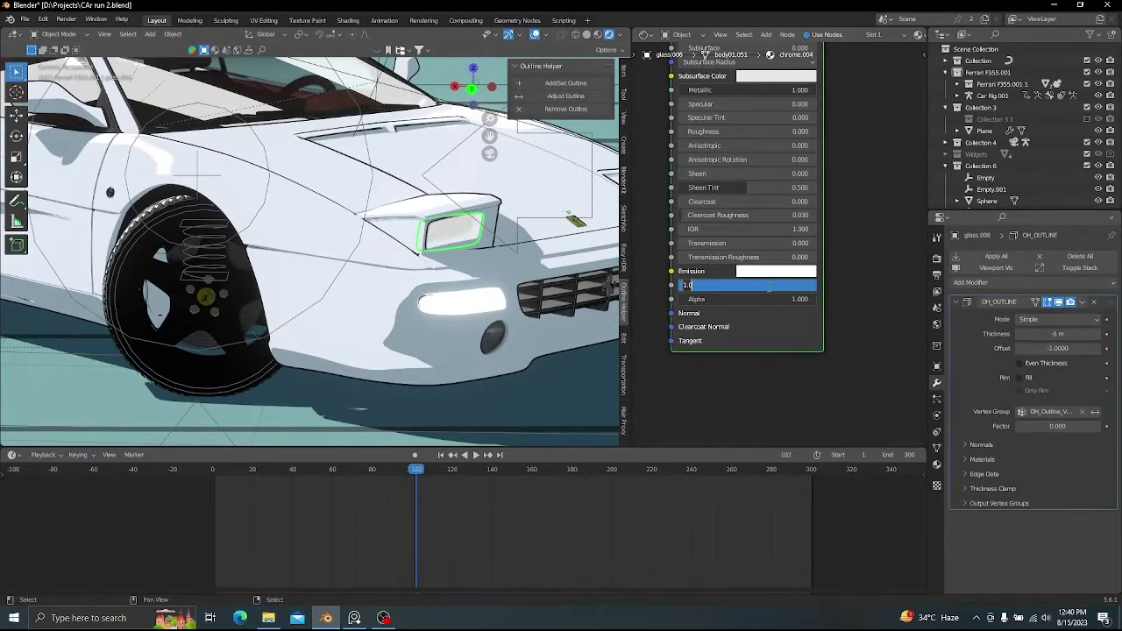
pyautogui.scroll(-3, 458, 230)
# - Change the headlight material's emission color to light blue with a strength of 20, and save the file
pyautogui.click(535, 35)
pyautogui.click(769, 272)
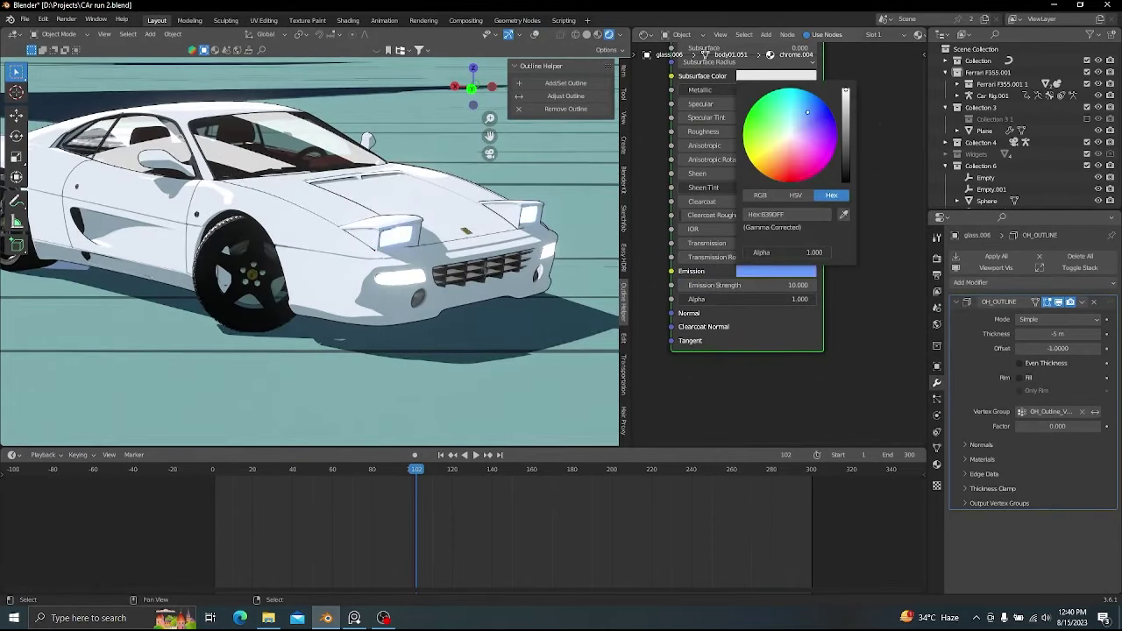
pyautogui.click(749, 286)
pyautogui.write('20')
pyautogui.press('Return')
pyautogui.scroll(-4, 399, 254)
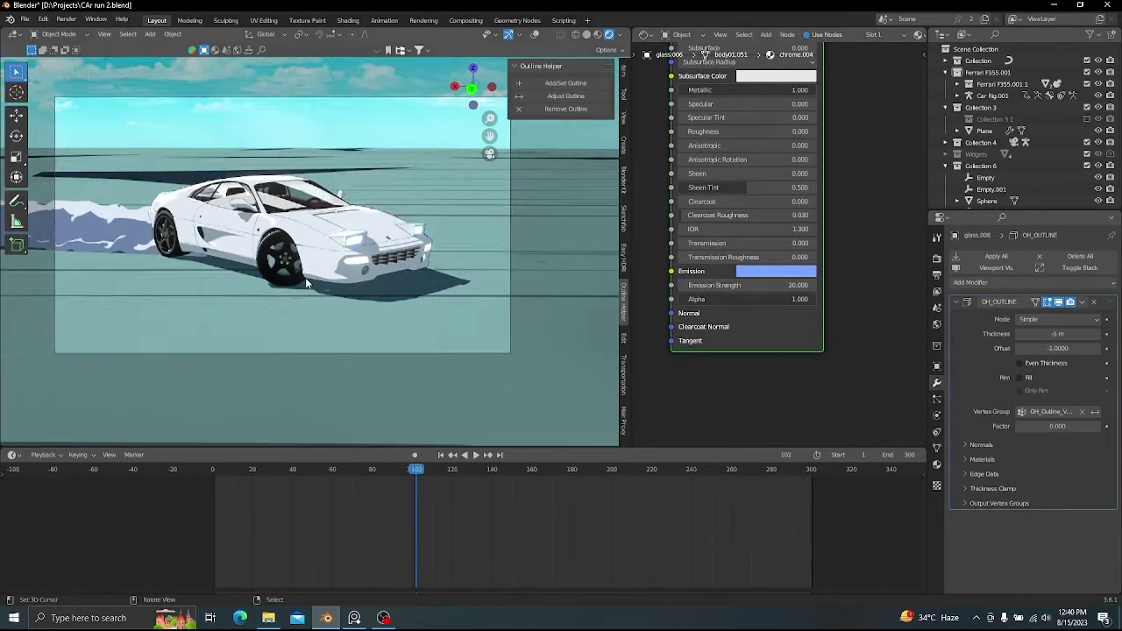
pyautogui.keyDown('shift'); pyautogui.moveTo(399, 254); pyautogui.dragTo(436, 286, button='middle'); pyautogui.keyUp('shift')
pyautogui.hotkey('shift', 'alt', 'z')
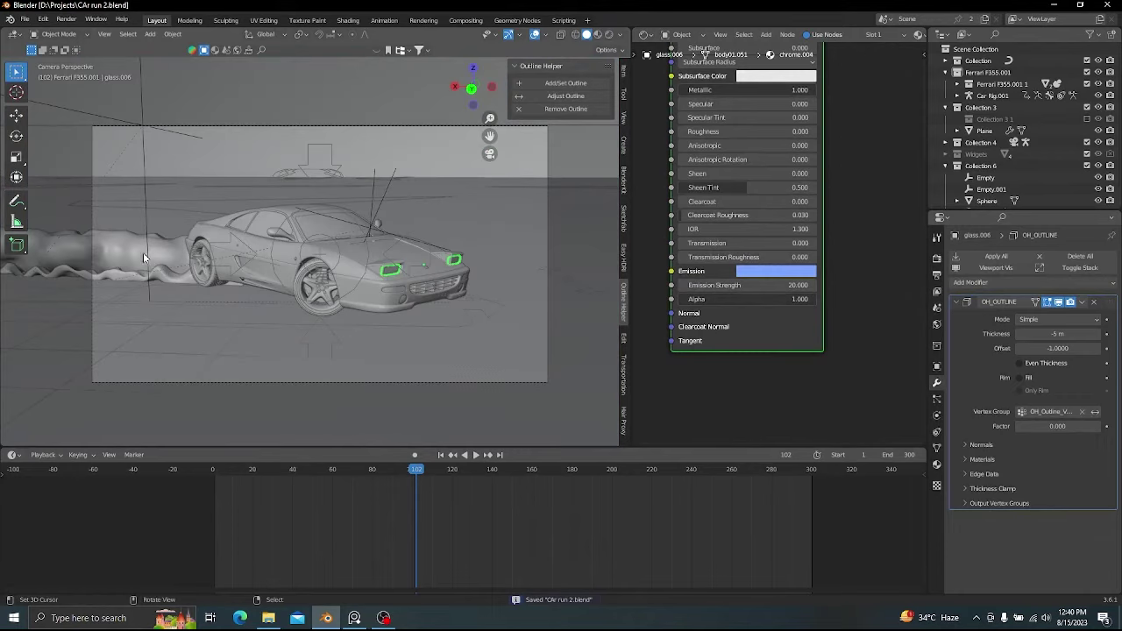
# - Set the viewport resolution of the smoke trail metaball behind the car to 0.2 m and save the file
pyautogui.click(144, 257)
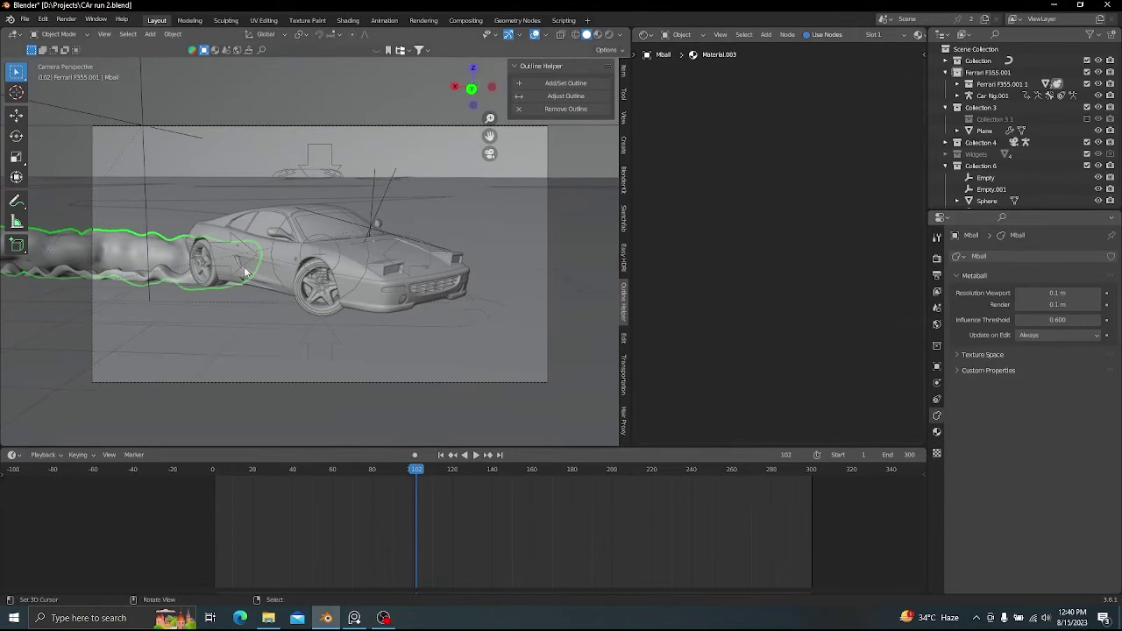
pyautogui.click(258, 235)
pyautogui.hotkey('shift', 'alt', 'z')
pyautogui.press('z')
pyautogui.click(419, 254)
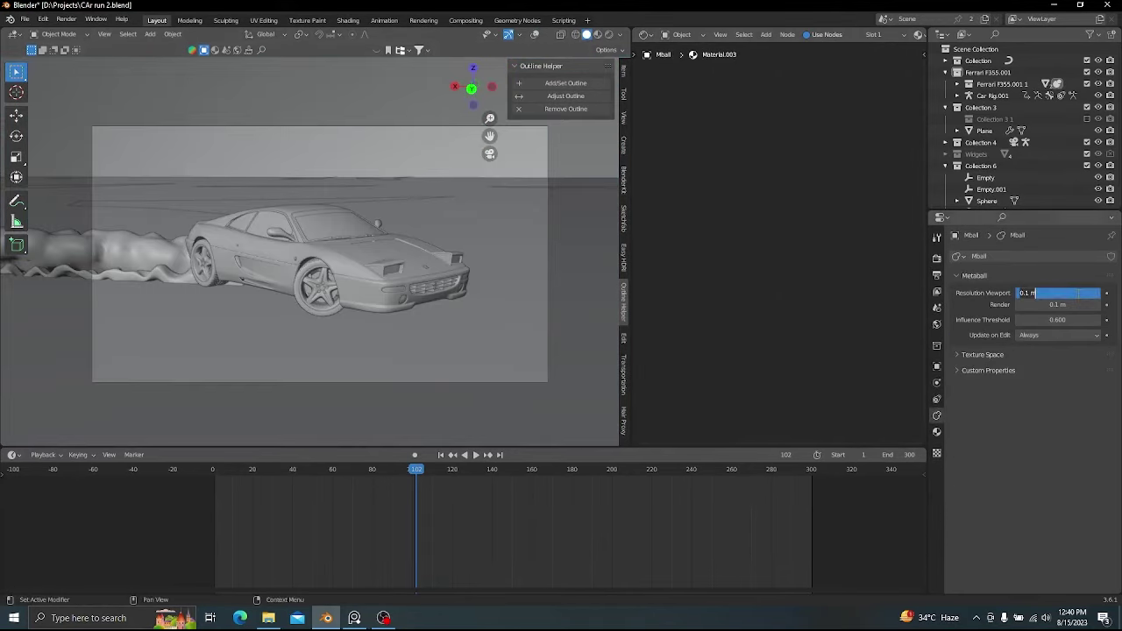
pyautogui.scroll(1, 420, 284)
pyautogui.hotkey('shift', 'alt', 'z')
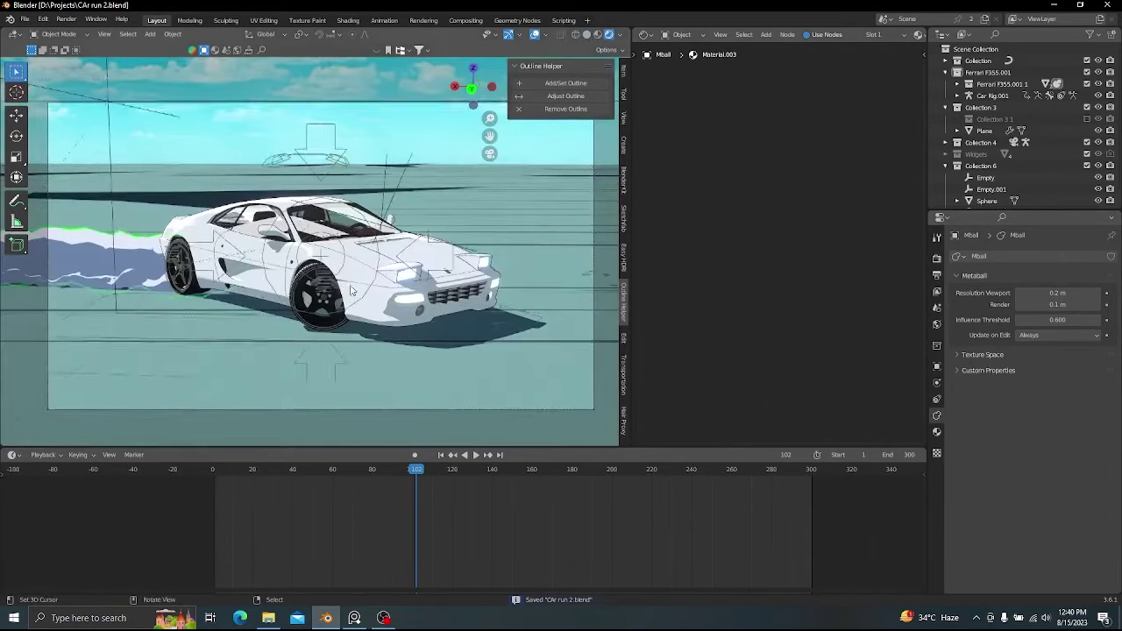
# - Enable Motion Blur in the Eevee render settings
pyautogui.click(936, 259)
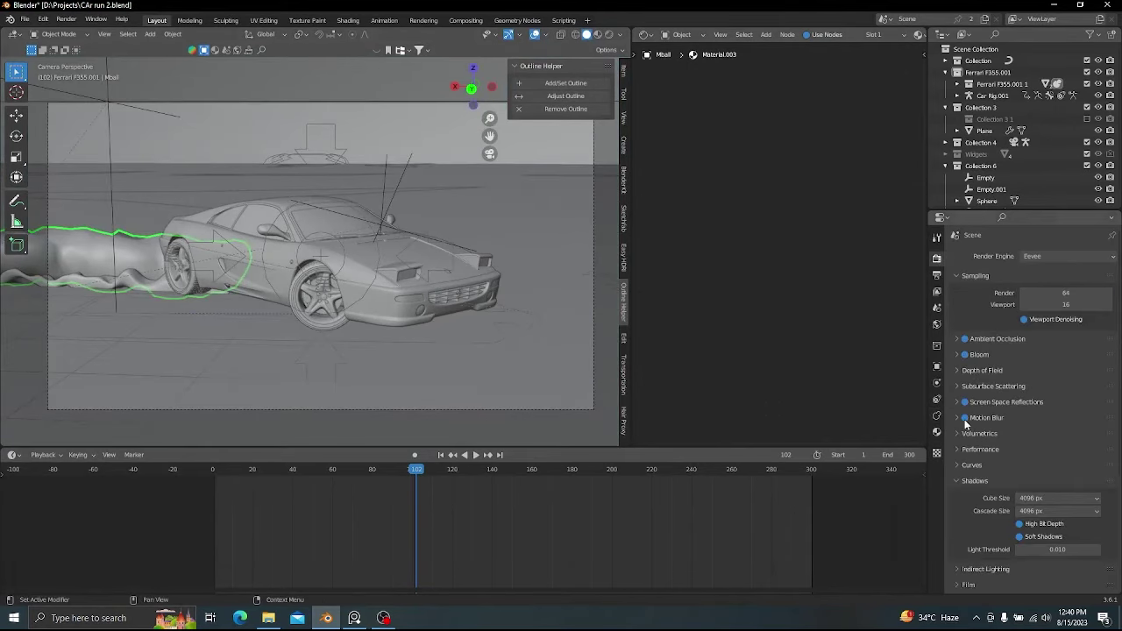
# - Save the file, then render the current frame from the Compositing workspace and inspect the smoke trail and headlights
pyautogui.hotkey('ctrl', 's')
pyautogui.click(466, 20)
pyautogui.scroll(-4, 268, 297)
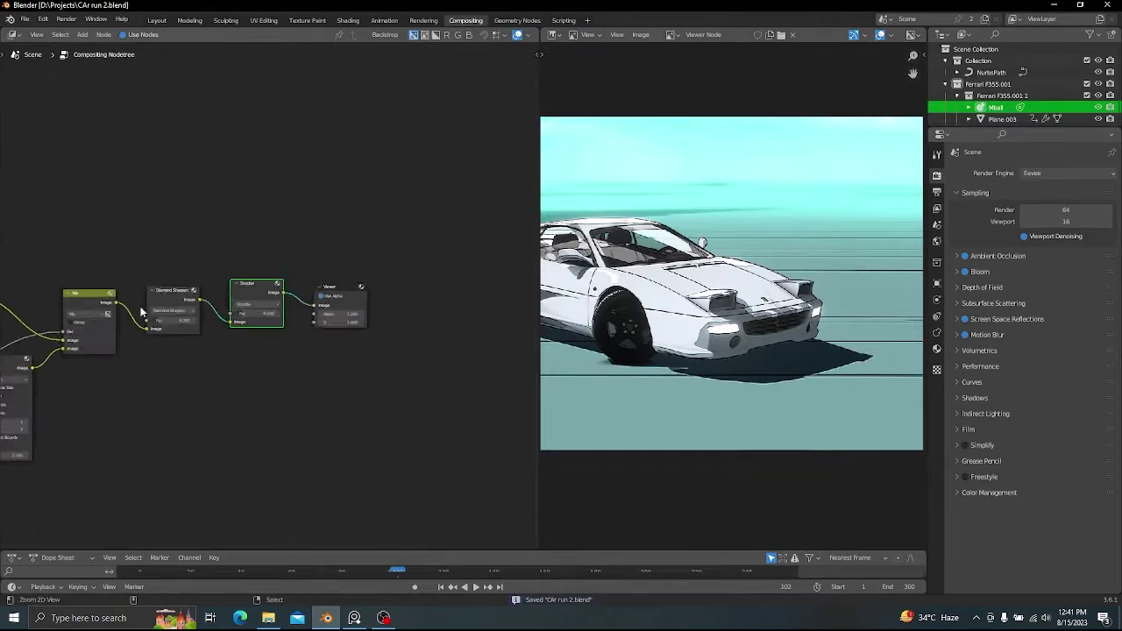
pyautogui.moveTo(143, 313); pyautogui.dragTo(260, 377, button='middle')
pyautogui.scroll(1, 68, 375)
pyautogui.press('F12')
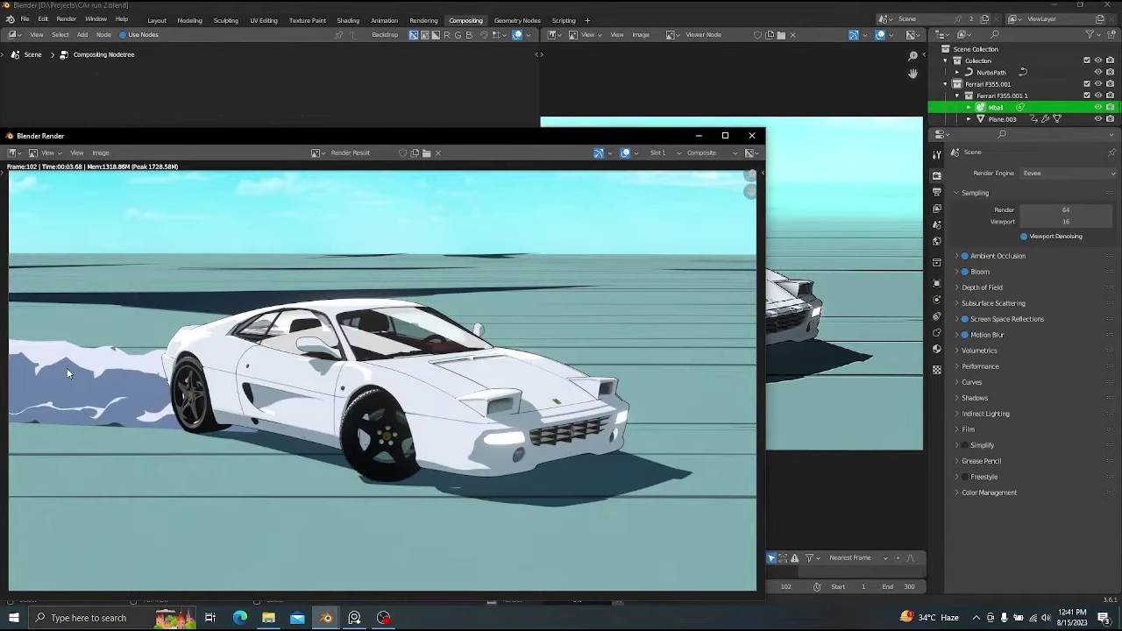
pyautogui.scroll(-1, 498, 275)
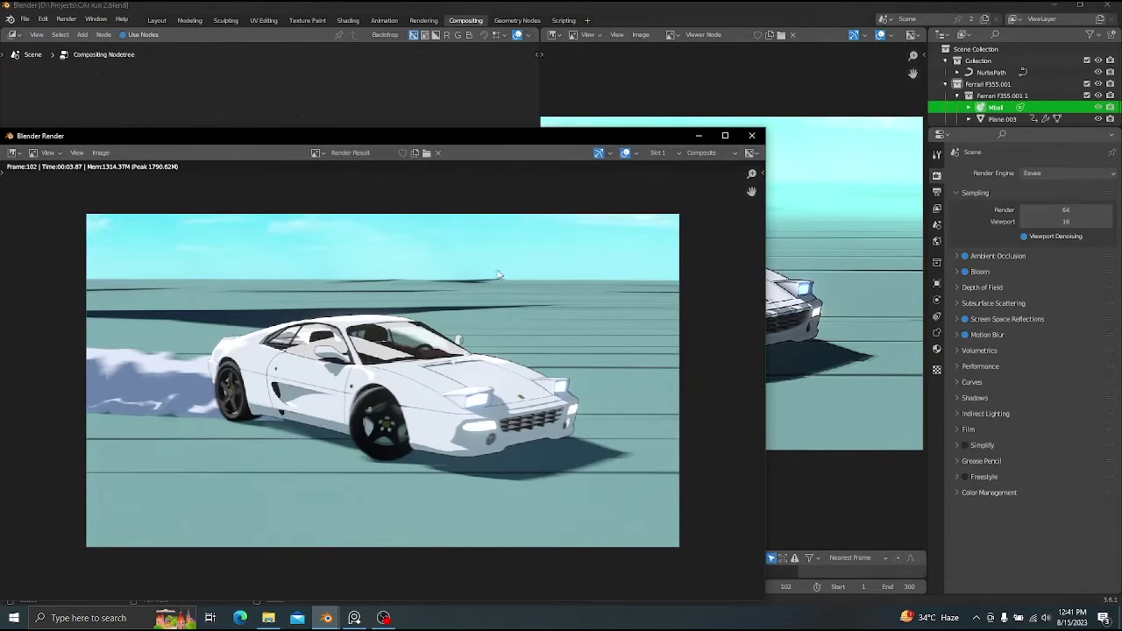
pyautogui.click(750, 136)
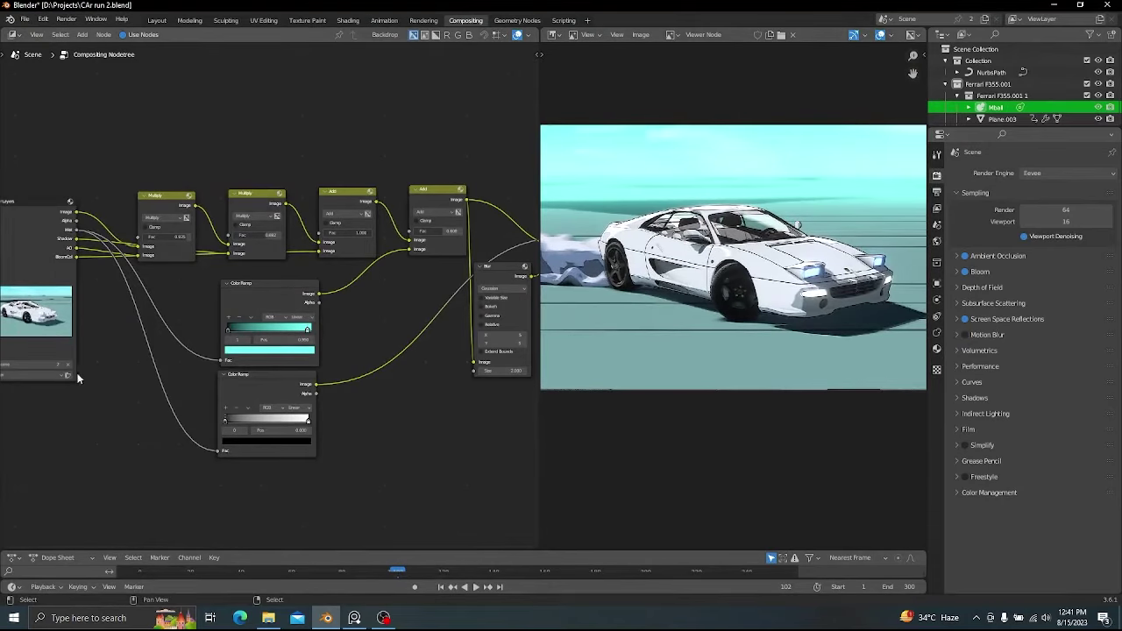
# - Bring back the last render result and compare it with the compositing viewer image
pyautogui.press('F11')
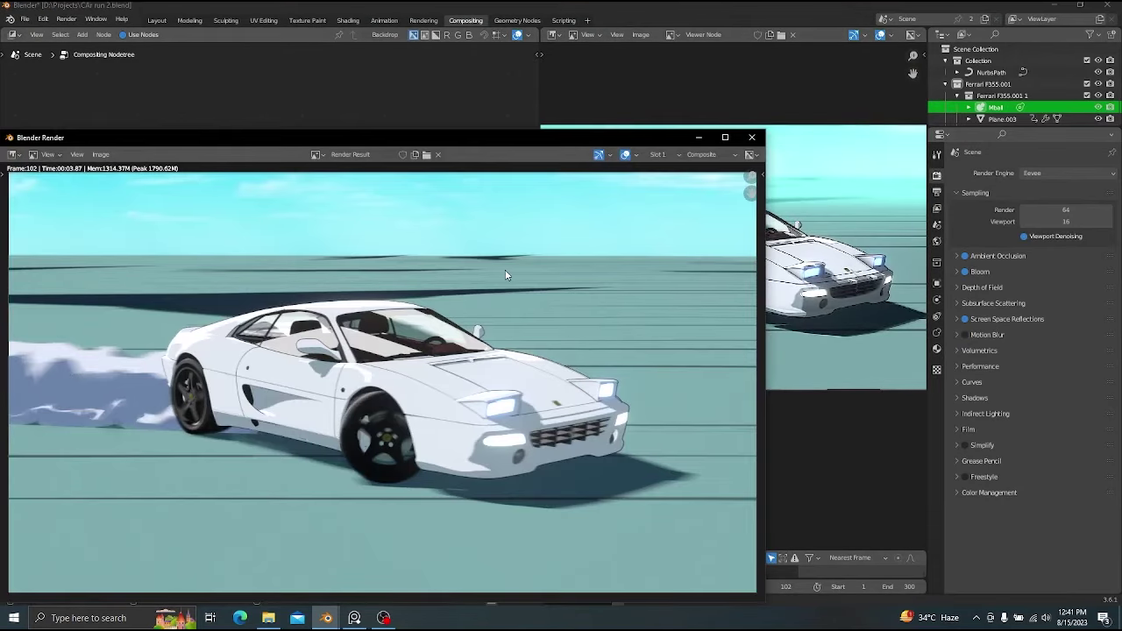
pyautogui.click(752, 138)
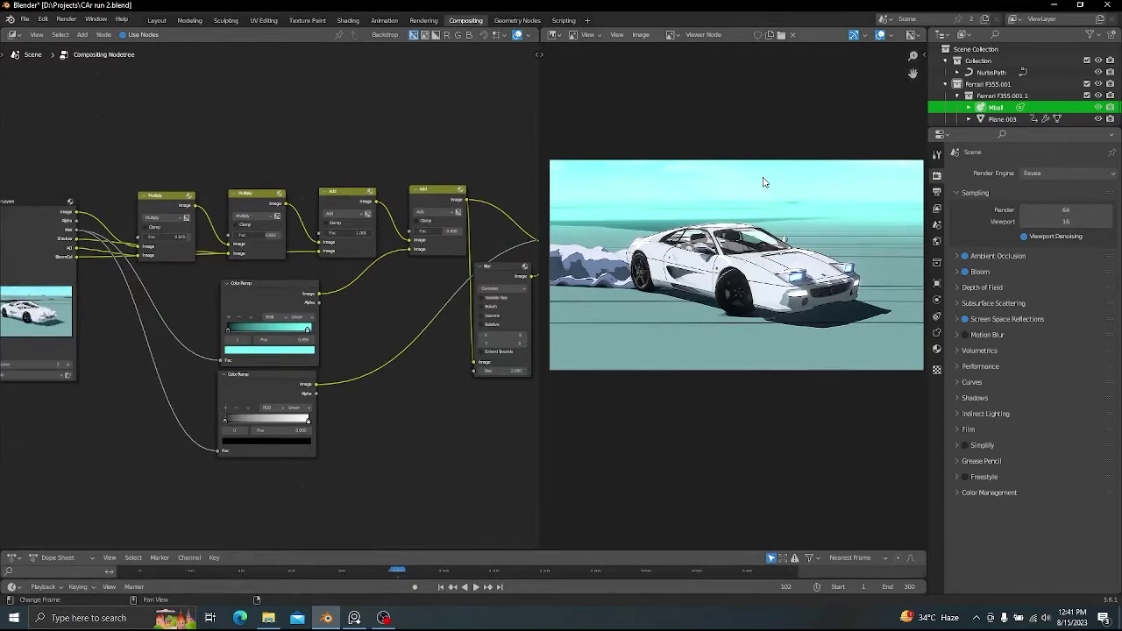
pyautogui.scroll(3, 762, 182)
pyautogui.scroll(-3, 763, 182)
# - In the Layout workspace, select the car body at frame 44 and insert a Principled BSDF before its material output
pyautogui.click(156, 20)
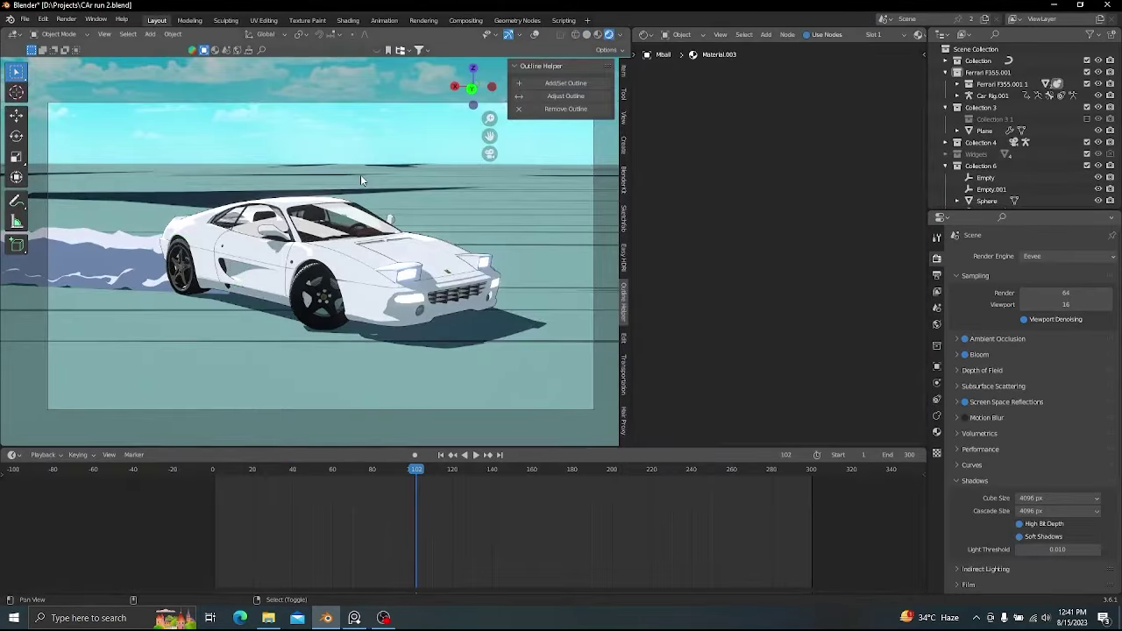
pyautogui.moveTo(419, 470); pyautogui.dragTo(301, 429)
pyautogui.click(350, 294)
pyautogui.scroll(-3, 686, 211)
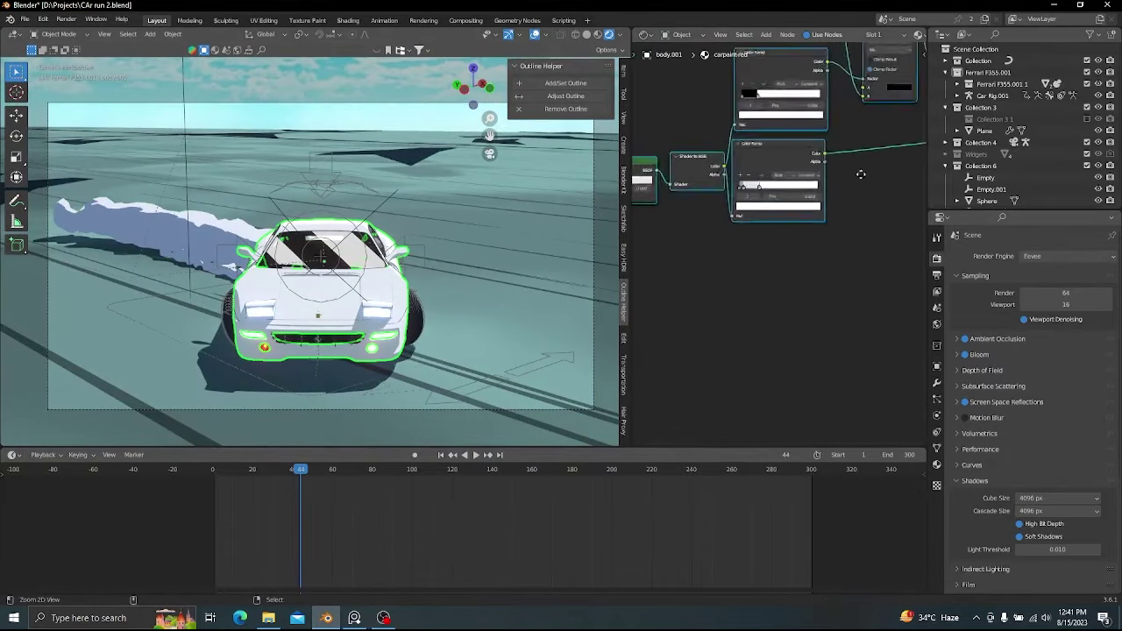
pyautogui.scroll(-3, 861, 173)
pyautogui.moveTo(877, 176); pyautogui.dragTo(822, 209, button='middle')
pyautogui.scroll(3, 822, 209)
pyautogui.hotkey('shift', 'a')
pyautogui.write('spri')
pyautogui.press('Return')
pyautogui.click(802, 206)
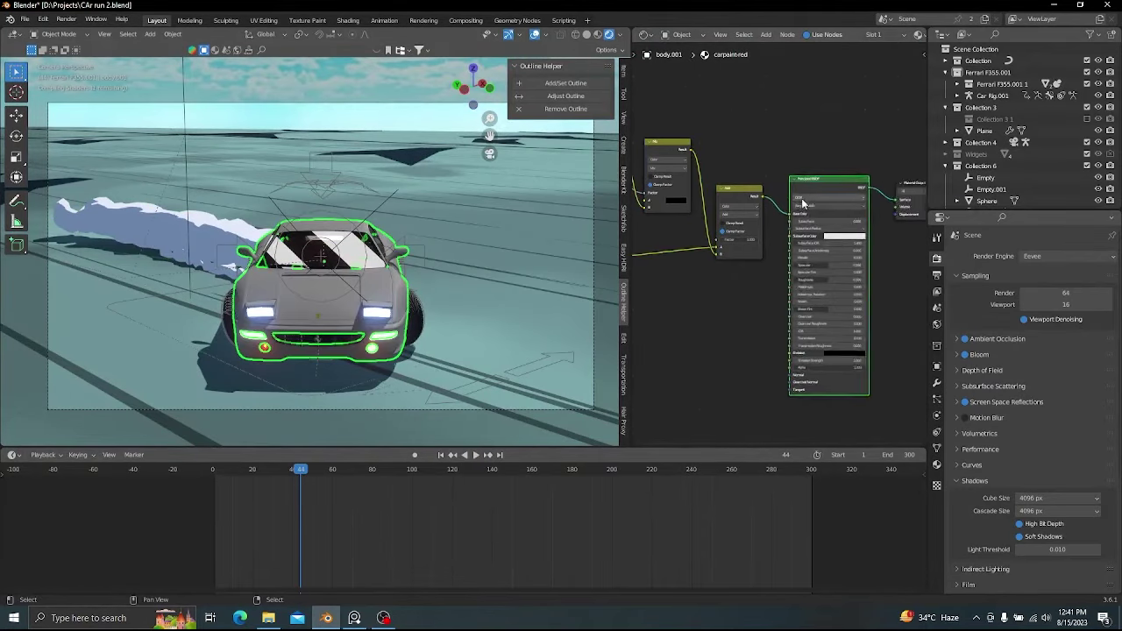
# - Insert a Hue/Saturation/Value node with Value 5 between the Add node and the Principled BSDF
pyautogui.scroll(3, 799, 215)
pyautogui.click(498, 266)
pyautogui.scroll(2, 774, 203)
pyautogui.hotkey('shift', 'a')
pyautogui.write('s')
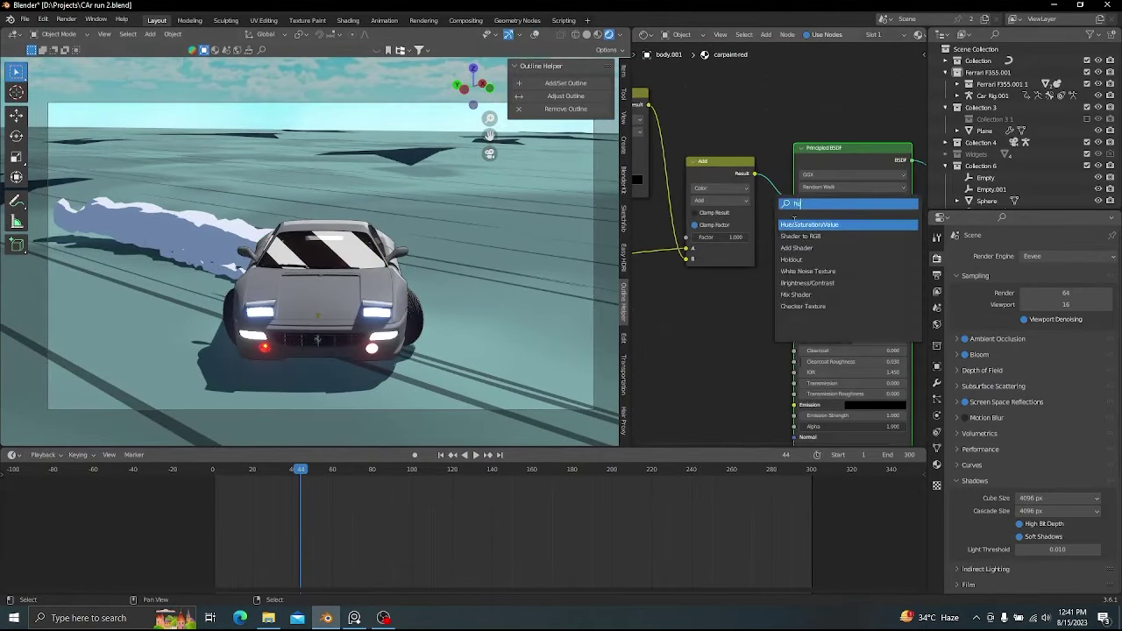
pyautogui.write('hu')
pyautogui.press('Return')
pyautogui.click(799, 209)
pyautogui.write('5')
pyautogui.press('Return')
# - Set the paint's Principled BSDF Metallic and Clearcoat to 1 and Clearcoat Roughness to about 0.307
pyautogui.keyDown('alt'); pyautogui.moveTo(351, 272); pyautogui.dragTo(274, 260); pyautogui.keyUp('alt')
pyautogui.click(495, 282)
pyautogui.press('KP_Decimal')
pyautogui.click(499, 265)
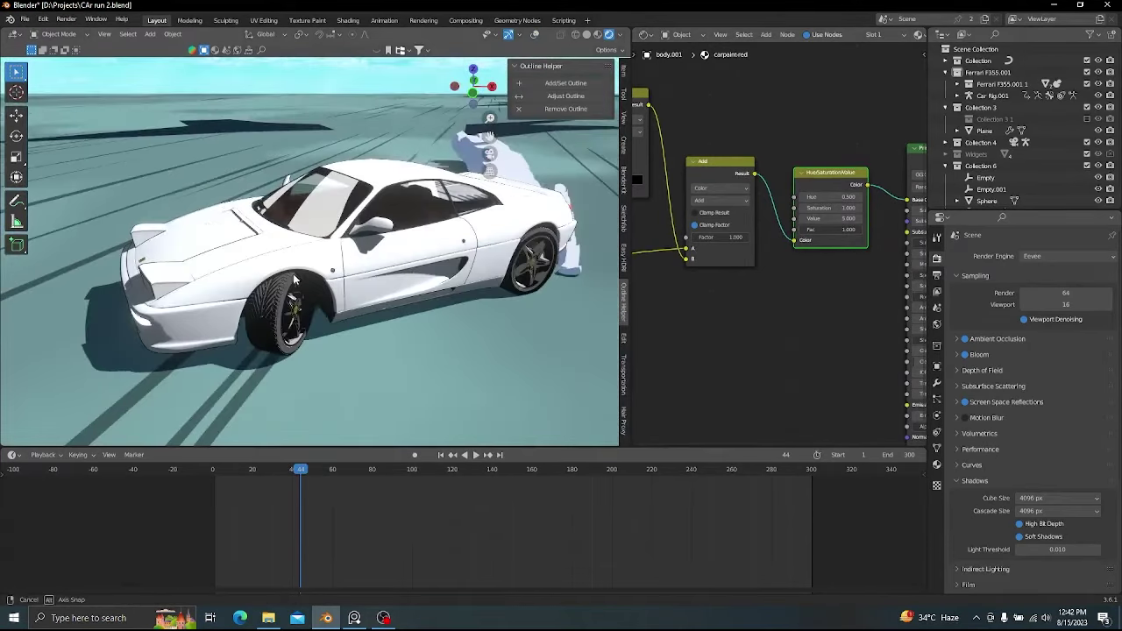
pyautogui.keyDown('alt'); pyautogui.moveTo(889, 203); pyautogui.dragTo(734, 157); pyautogui.keyUp('alt')
pyautogui.press('m')
pyautogui.moveTo(788, 213); pyautogui.dragTo(873, 213)
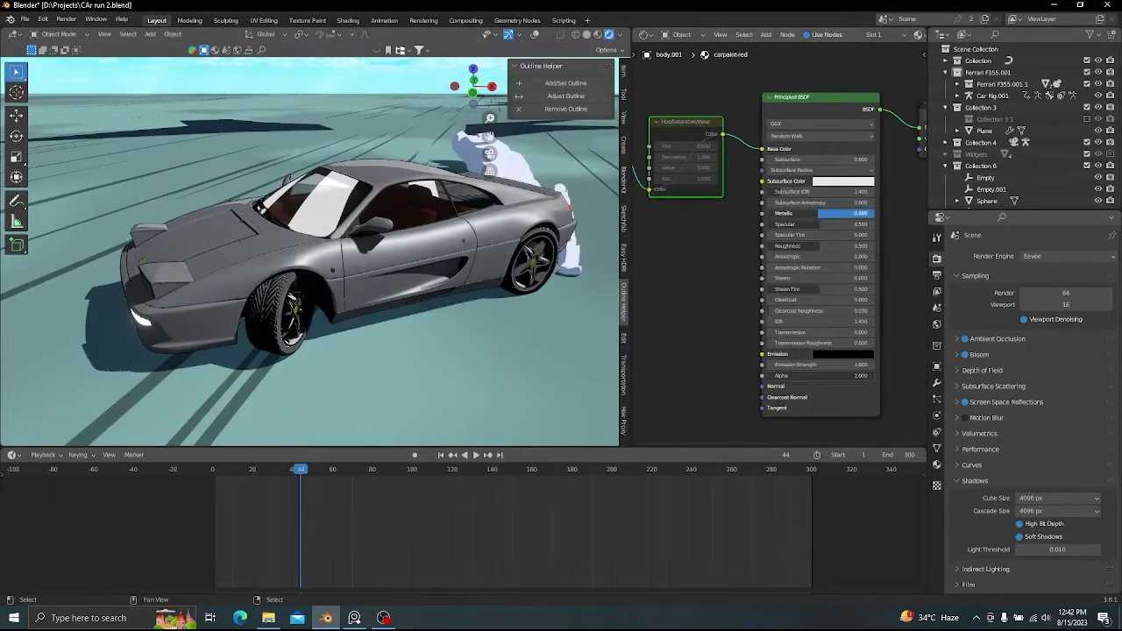
pyautogui.moveTo(804, 302); pyautogui.dragTo(847, 311)
pyautogui.press('m')
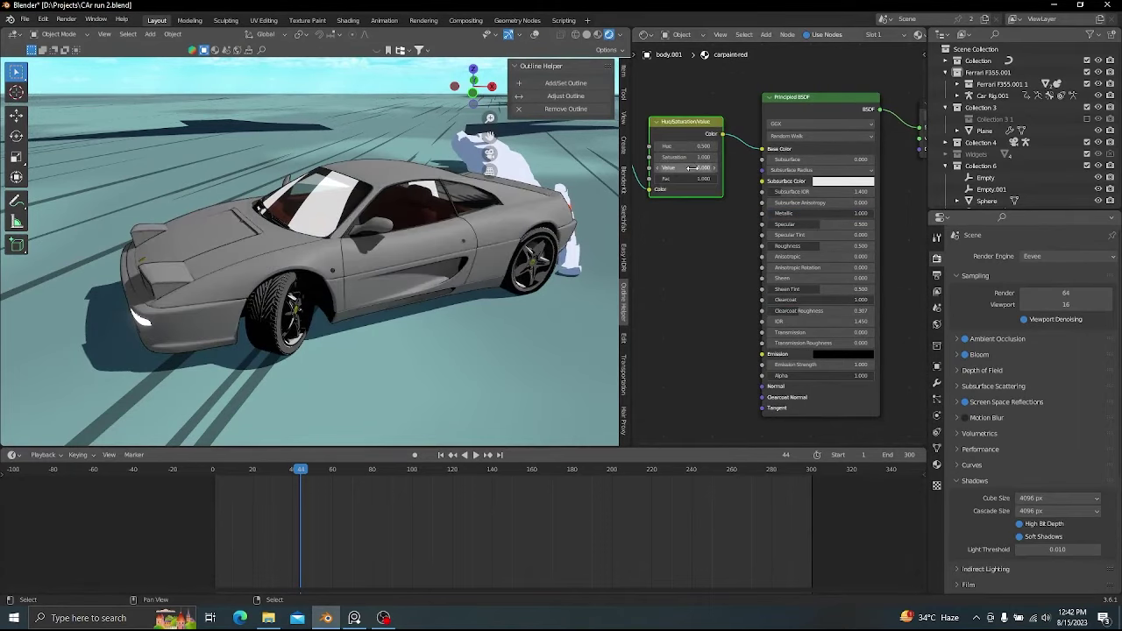
# - Add a Mix Shader before the material output and feed the Add node's toon color into its second shader input
pyautogui.keyDown('alt'); pyautogui.moveTo(395, 230); pyautogui.dragTo(550, 239); pyautogui.keyUp('alt')
pyautogui.moveTo(550, 240); pyautogui.dragTo(347, 227, button='middle')
pyautogui.moveTo(845, 125); pyautogui.dragTo(738, 192, button='middle')
pyautogui.scroll(-3, 738, 193)
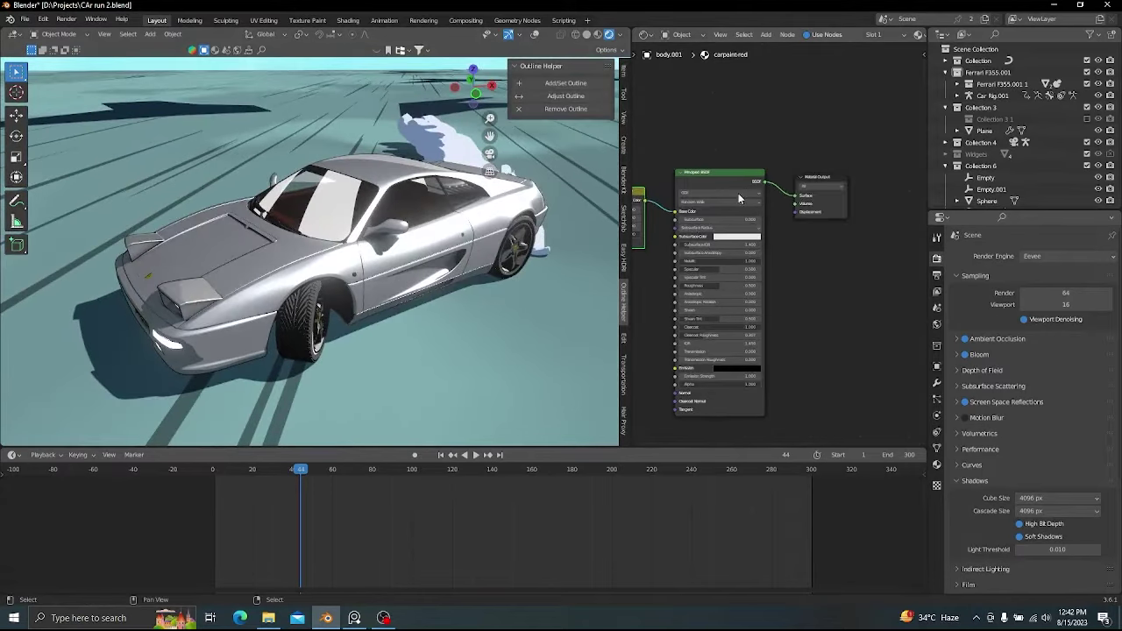
pyautogui.hotkey('shift', 'a')
pyautogui.click(765, 170)
pyautogui.write('m')
pyautogui.click(789, 214)
pyautogui.click(831, 210)
pyautogui.keyDown('alt'); pyautogui.moveTo(789, 210); pyautogui.dragTo(877, 221); pyautogui.keyUp('alt')
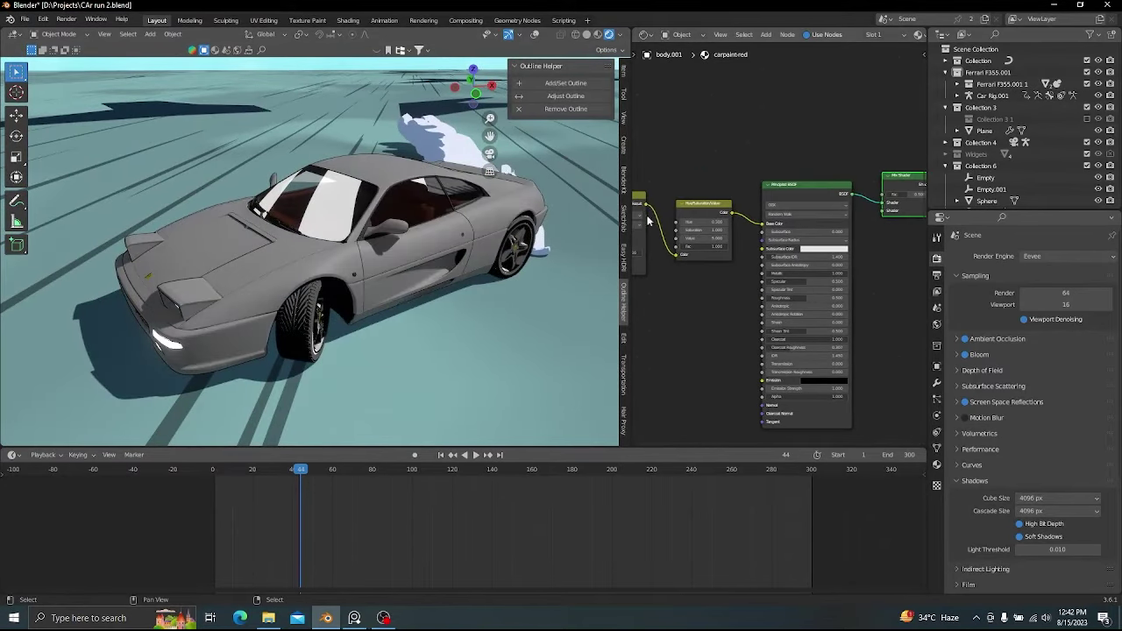
pyautogui.moveTo(646, 204); pyautogui.dragTo(781, 242)
pyautogui.scroll(7, 824, 225)
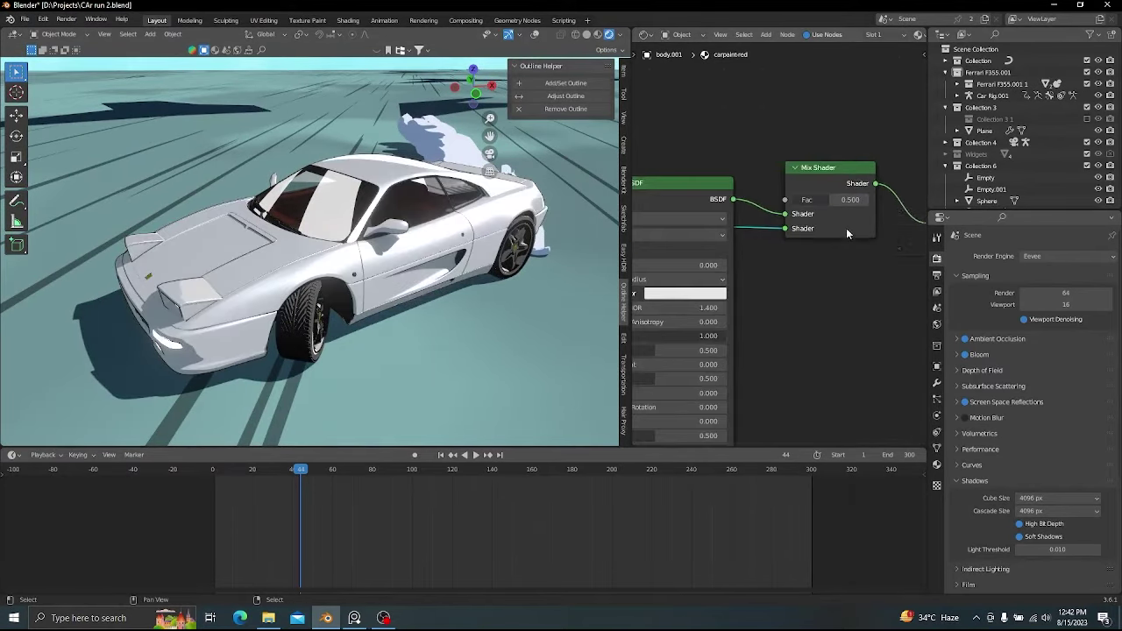
# - Adjust the Mix Shader factor slightly and lower the Principled BSDF's Metallic to about 0.682
pyautogui.moveTo(845, 201)
pyautogui.mouseDown()
pyautogui.moveTo(807, 201)
pyautogui.moveTo(881, 201)
pyautogui.moveTo(851, 200)
pyautogui.mouseUp()
pyautogui.moveTo(342, 263)
pyautogui.mouseDown(button='middle')
pyautogui.moveTo(518, 242)
pyautogui.moveTo(329, 254)
pyautogui.mouseUp(button='middle')
pyautogui.scroll(2, 840, 211)
pyautogui.moveTo(658, 351); pyautogui.dragTo(787, 265, button='middle')
pyautogui.moveTo(786, 264); pyautogui.dragTo(712, 263)
# - Inspect the car paint from several angles, return to the camera view and play the animation
pyautogui.scroll(-3, 462, 248)
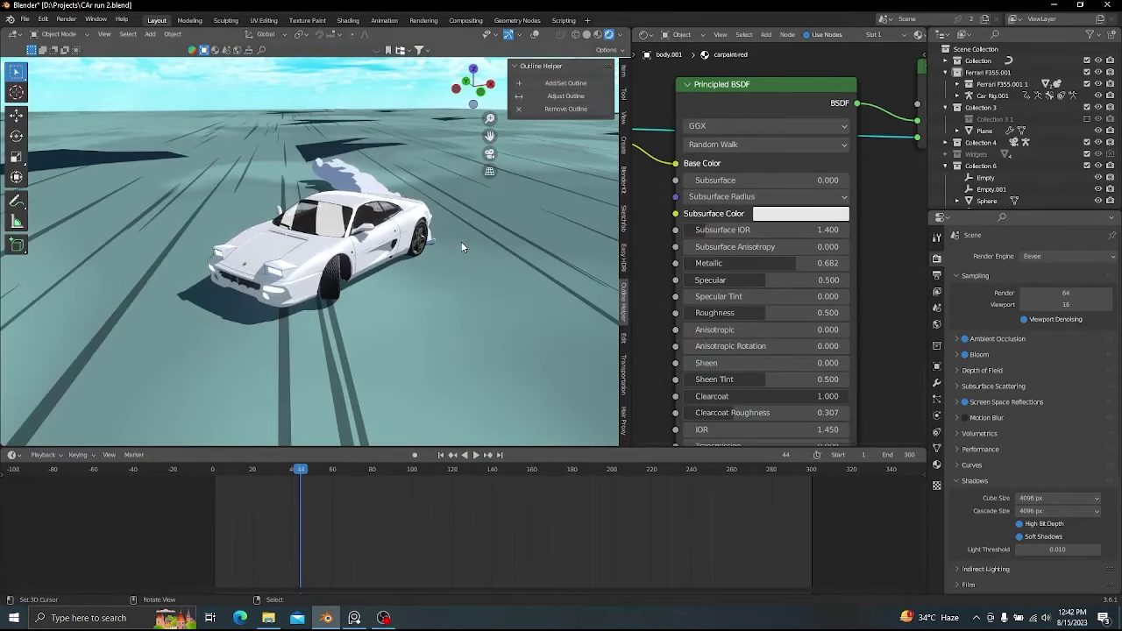
pyautogui.scroll(4, 466, 248)
pyautogui.moveTo(466, 247); pyautogui.dragTo(431, 278, button='middle')
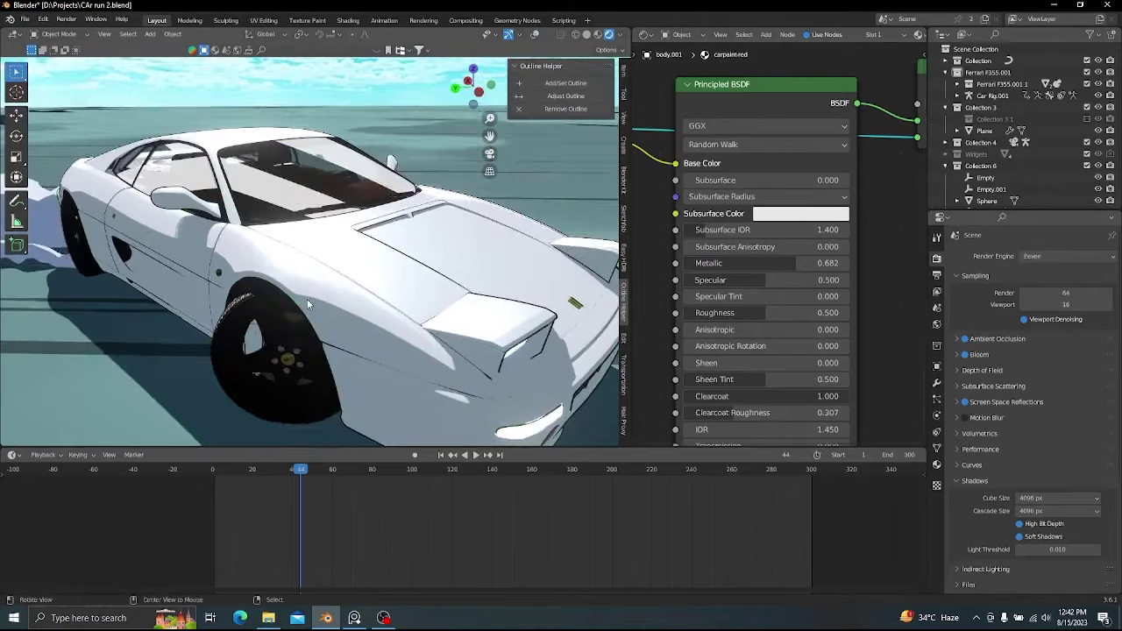
pyautogui.moveTo(306, 304); pyautogui.dragTo(229, 299, button='middle')
pyautogui.press('KP_0')
pyautogui.hotkey('shift', 'alt', 'z')
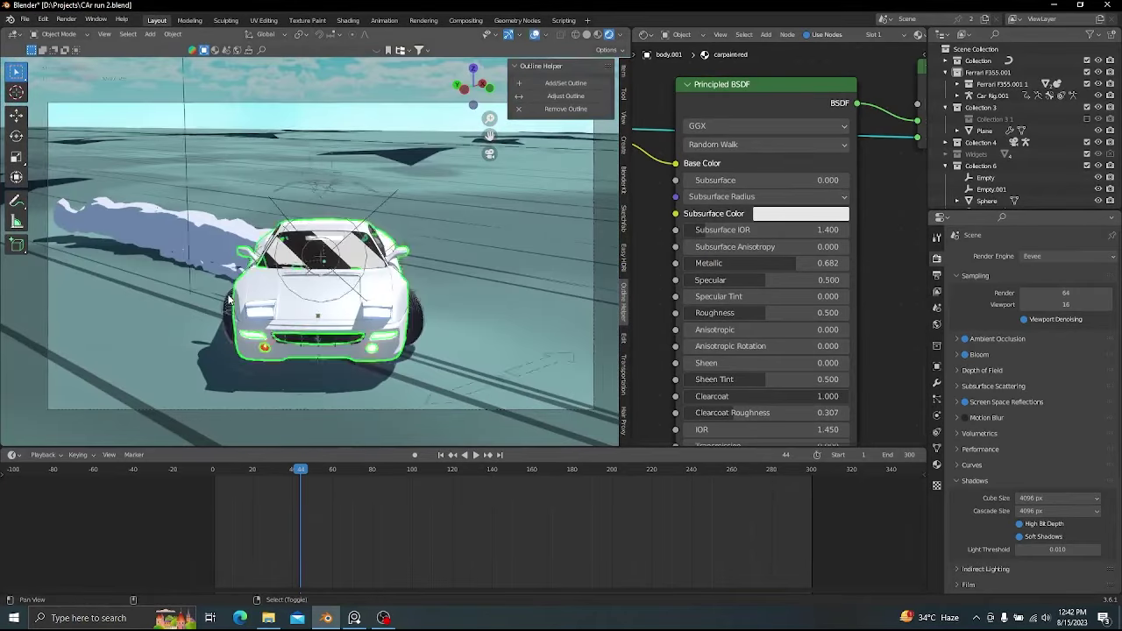
pyautogui.keyDown('ctrl'); pyautogui.moveTo(792, 232); pyautogui.dragTo(703, 225, button='middle'); pyautogui.keyUp('ctrl')
pyautogui.scroll(2, 927, 194)
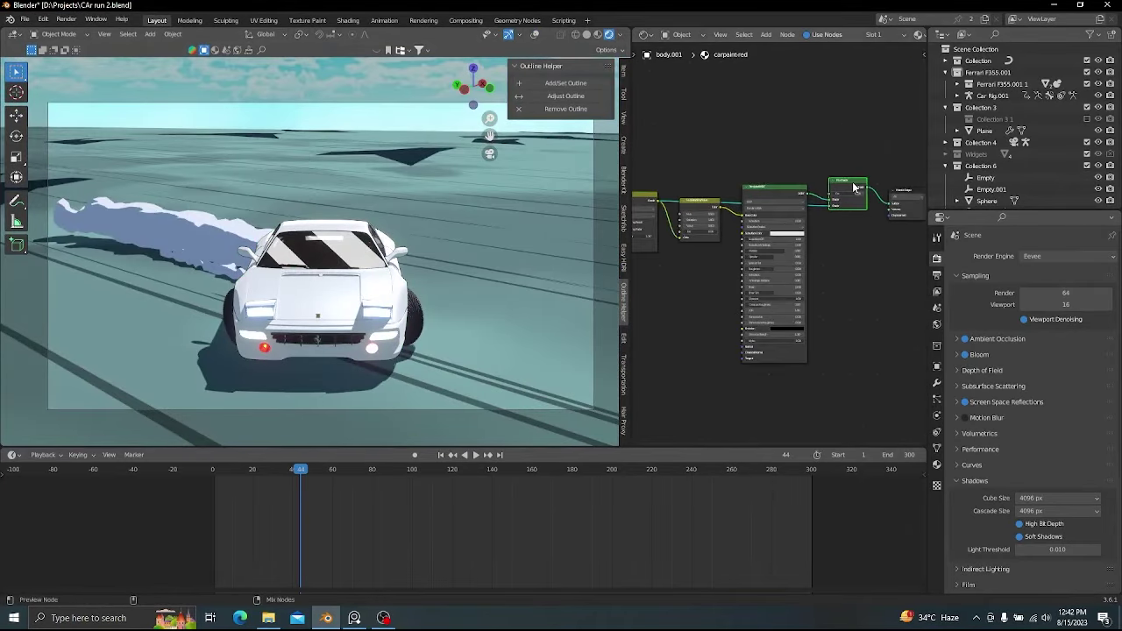
pyautogui.press('space')
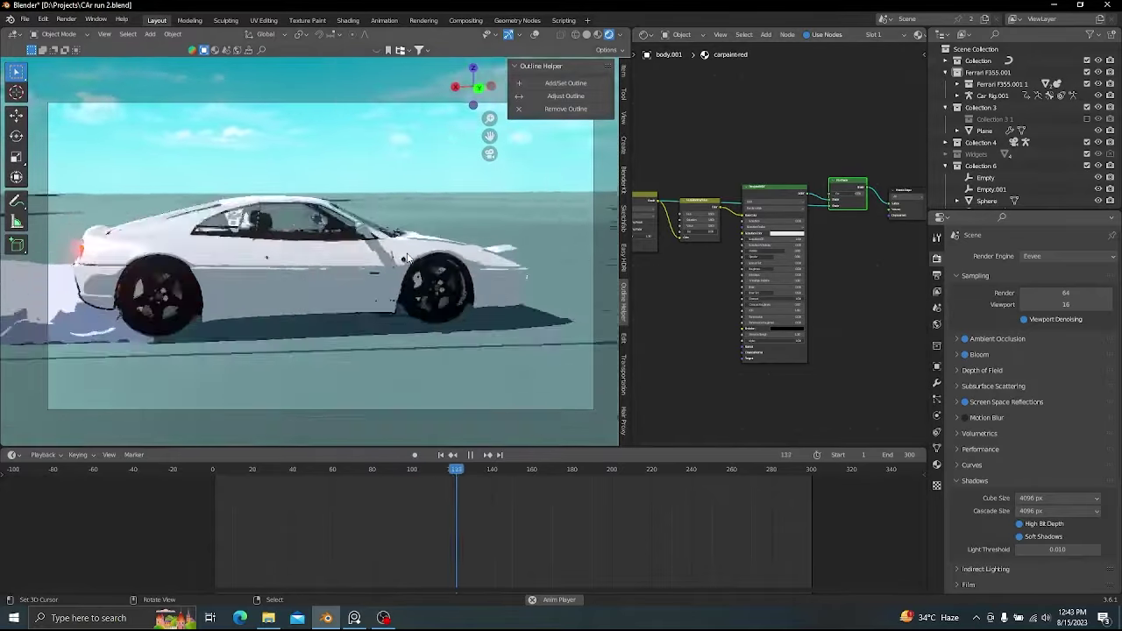
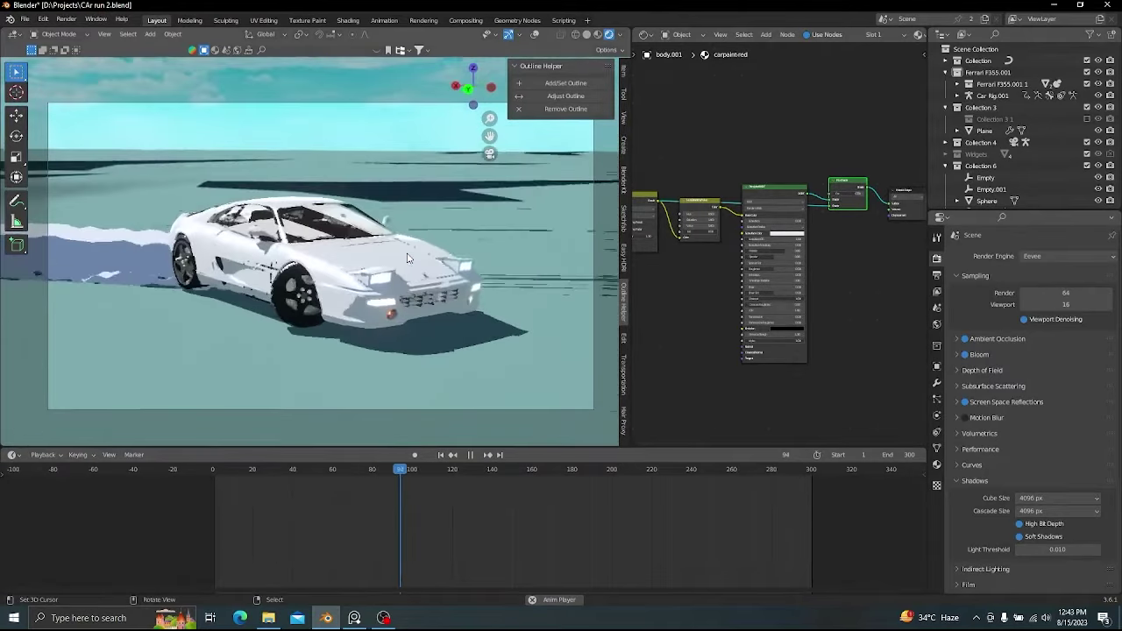
# - Preview the Principled BSDF alone and set Metallic to 0, Roughness to 1, Specular to about 0.573, Clearcoat to about 0.495 and Clearcoat Roughness to about 0.325
pyautogui.press('space')
pyautogui.scroll(2, 811, 245)
pyautogui.scroll(1, 812, 246)
pyautogui.moveTo(769, 176); pyautogui.dragTo(760, 246)
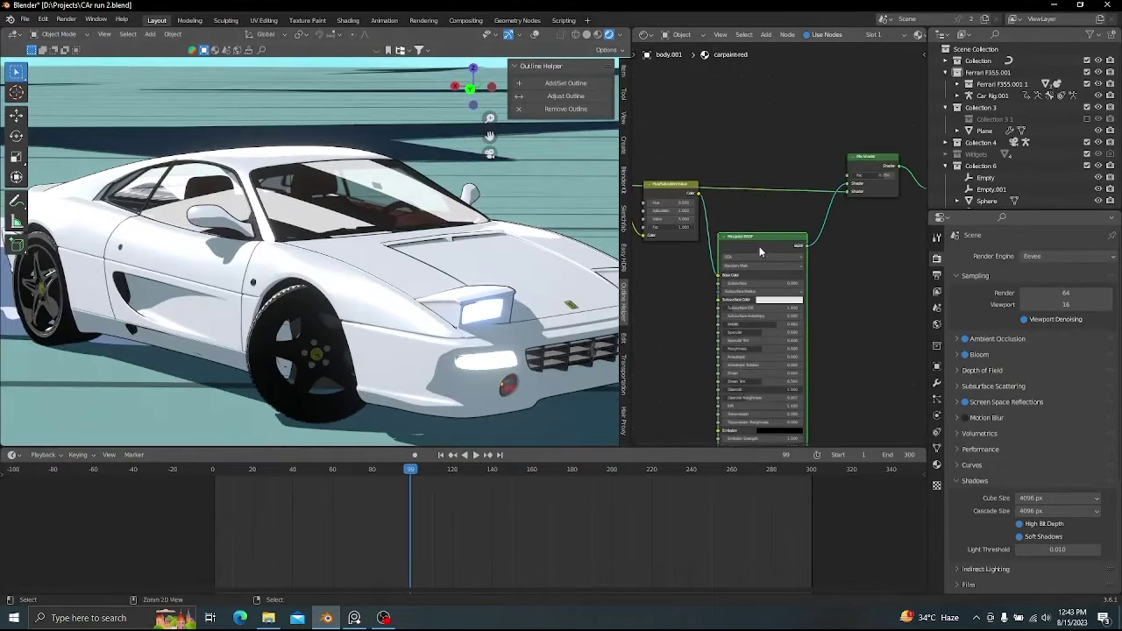
pyautogui.keyDown('ctrl'); pyautogui.keyDown('shift'); pyautogui.click(759, 246); pyautogui.keyUp('shift'); pyautogui.keyUp('ctrl')
pyautogui.moveTo(807, 322); pyautogui.dragTo(812, 240, button='middle')
pyautogui.scroll(5, 793, 239)
pyautogui.moveTo(788, 239); pyautogui.dragTo(727, 239)
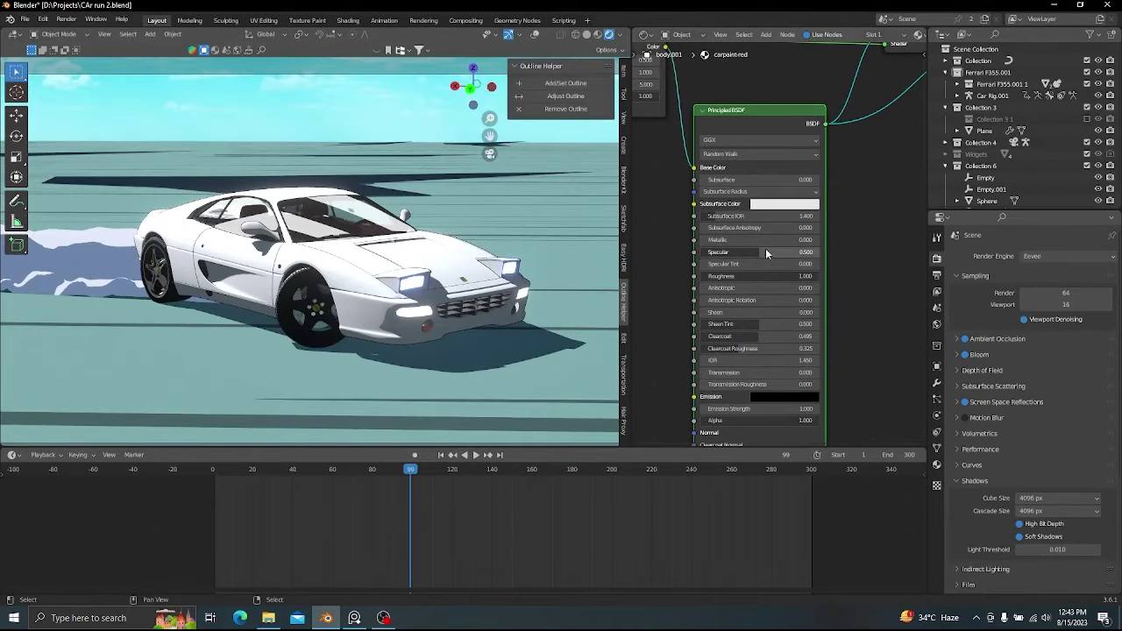
pyautogui.moveTo(773, 373); pyautogui.dragTo(783, 308, button='middle')
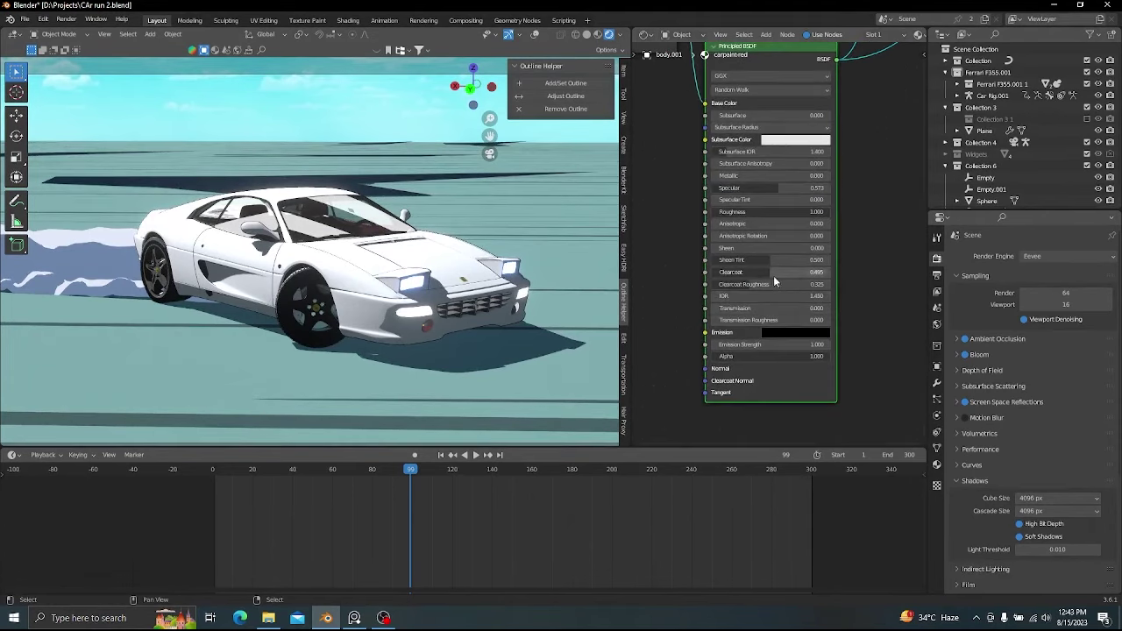
# - Route the Mix Shader back to the material output and set its factor to about 0.367
pyautogui.moveTo(845, 145)
pyautogui.mouseDown(button='middle')
pyautogui.moveTo(802, 243)
pyautogui.moveTo(702, 409)
pyautogui.mouseUp(button='middle')
pyautogui.keyDown('ctrl'); pyautogui.keyDown('shift'); pyautogui.click(795, 197); pyautogui.keyUp('shift'); pyautogui.keyUp('ctrl')
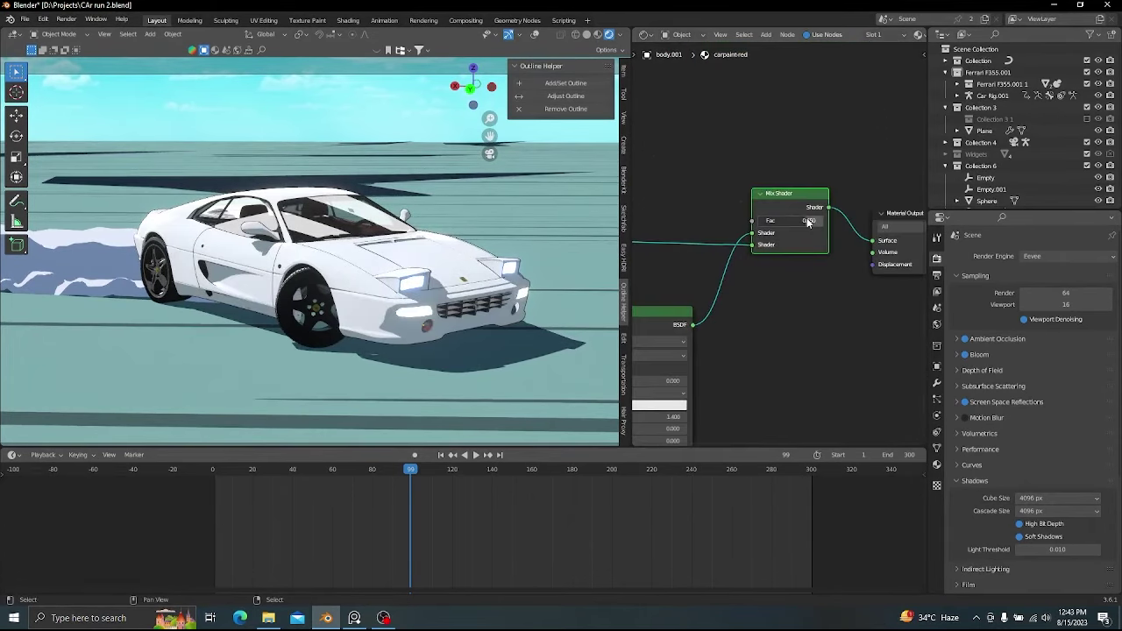
pyautogui.moveTo(793, 220); pyautogui.dragTo(811, 220)
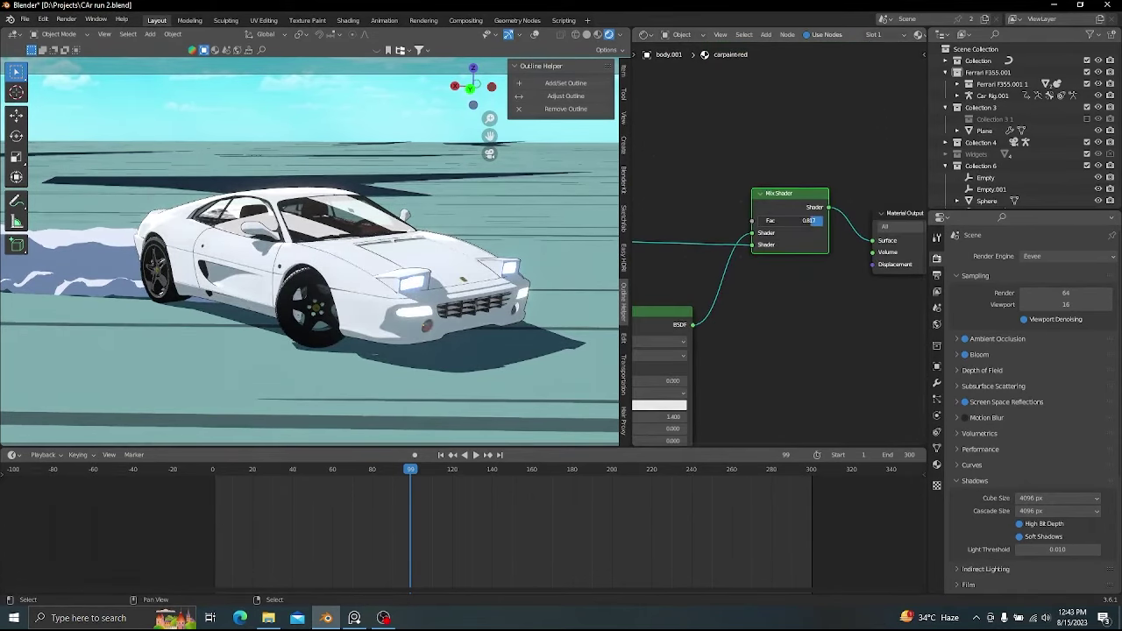
# - Play the animation, stop at frame 32 and examine the car's front without overlays
pyautogui.press('space')
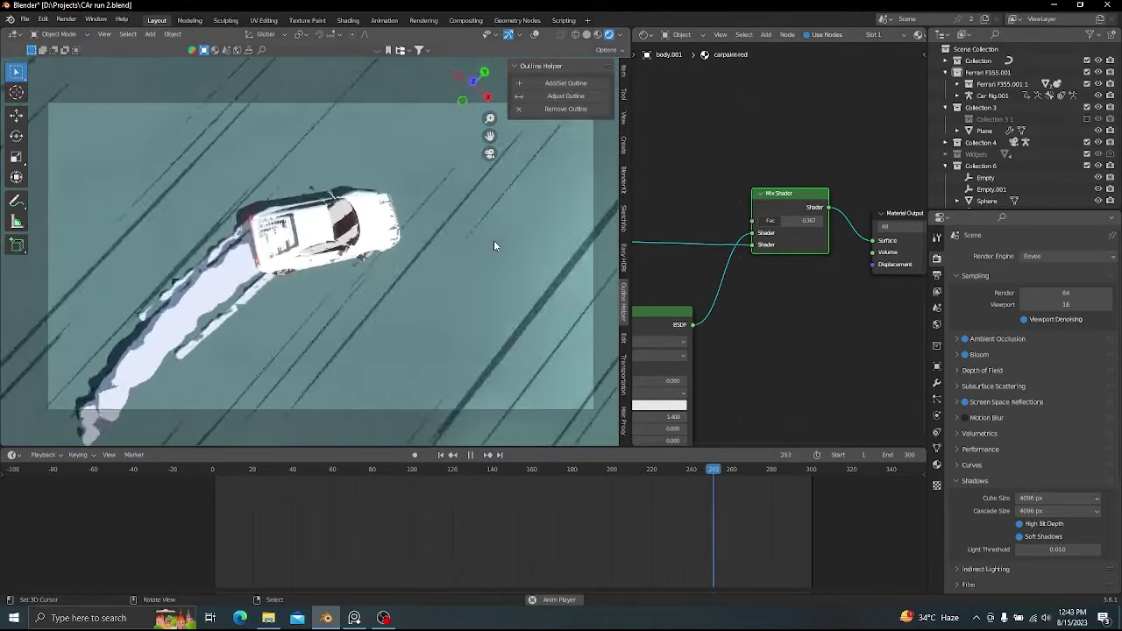
pyautogui.press('space')
pyautogui.hotkey('shift', 'alt', 'z')
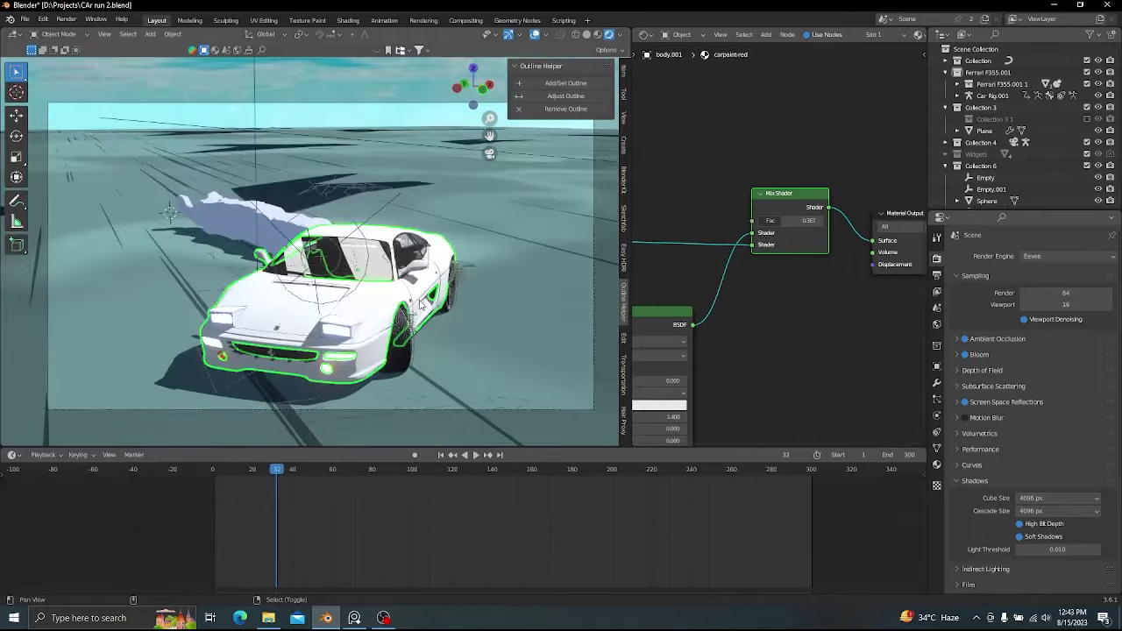
pyautogui.moveTo(350, 241); pyautogui.dragTo(330, 238, button='middle')
pyautogui.hotkey('shift', 'z')
pyautogui.scroll(2, 330, 238)
pyautogui.hotkey('shift', 'z')
pyautogui.hotkey('shift', 'alt', 'z')
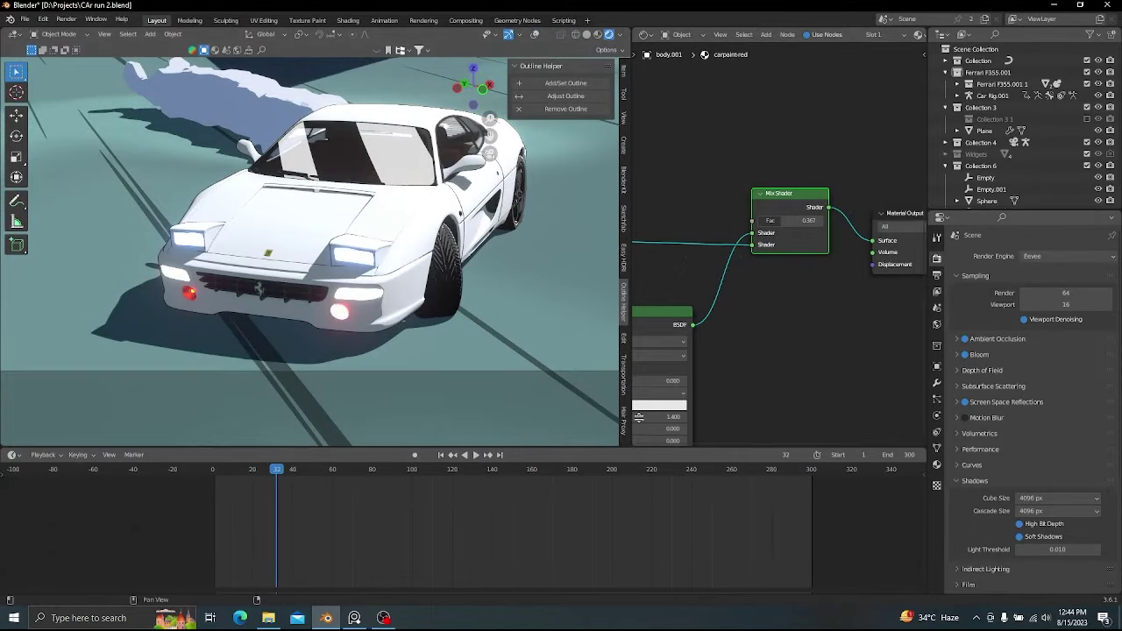
# - Split off a Geometry Node Editor below the shader nodes and show the car body's modifiers
pyautogui.moveTo(639, 418); pyautogui.dragTo(644, 301)
pyautogui.click(646, 307)
pyautogui.click(677, 405)
pyautogui.hotkey('shift', 'alt', 'z')
pyautogui.click(936, 384)
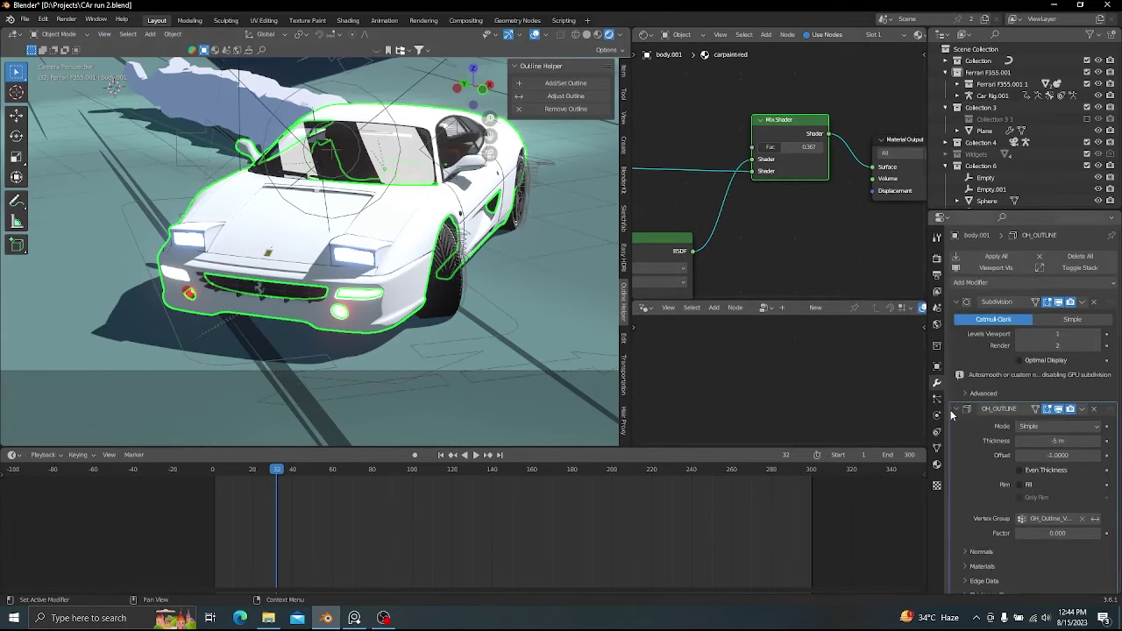
# - Give the car body a new geometry node tree and output an Edge Angle node's Unsigned Angle from it
pyautogui.press('Home')
pyautogui.hotkey('shift', 'a')
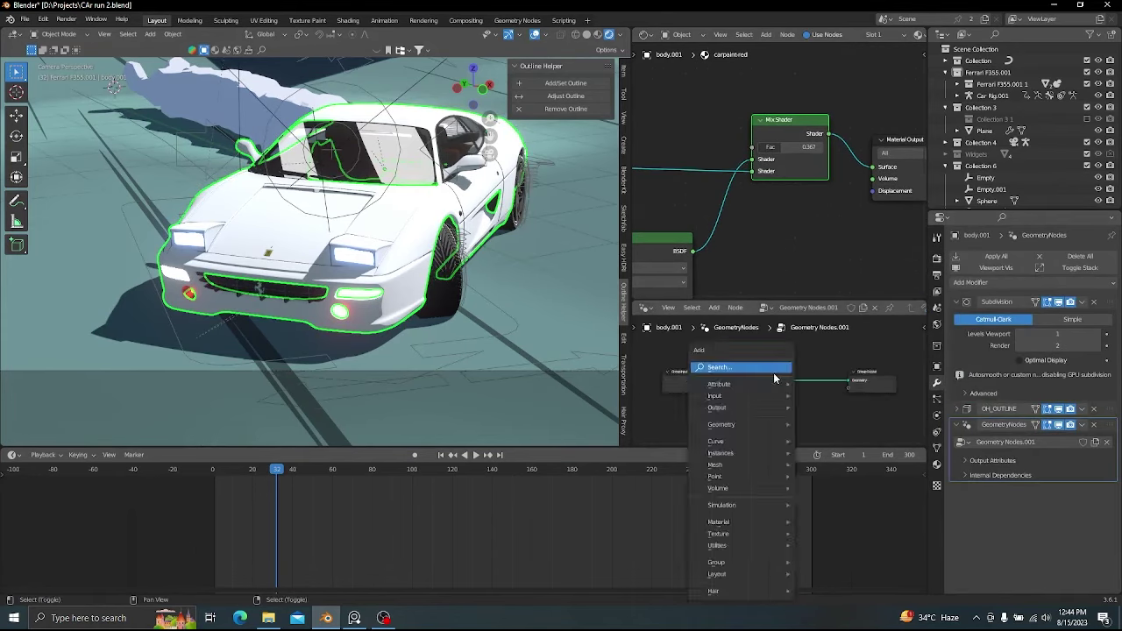
pyautogui.write('edge')
pyautogui.press('Return')
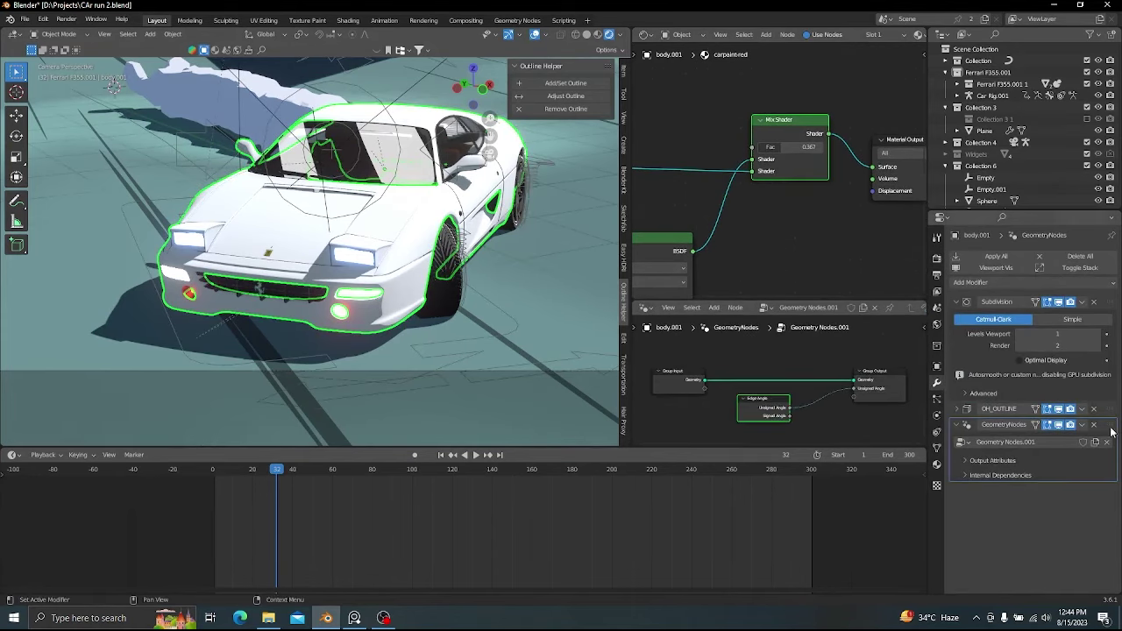
# - Move the geometry nodes modifier above OH_OUTLINE and name its Unsigned Angle output attribute "cavity"
pyautogui.moveTo(773, 209); pyautogui.dragTo(785, 146, button='middle')
pyautogui.hotkey('shift', 'a')
pyautogui.click(1025, 462)
pyautogui.write('CA')
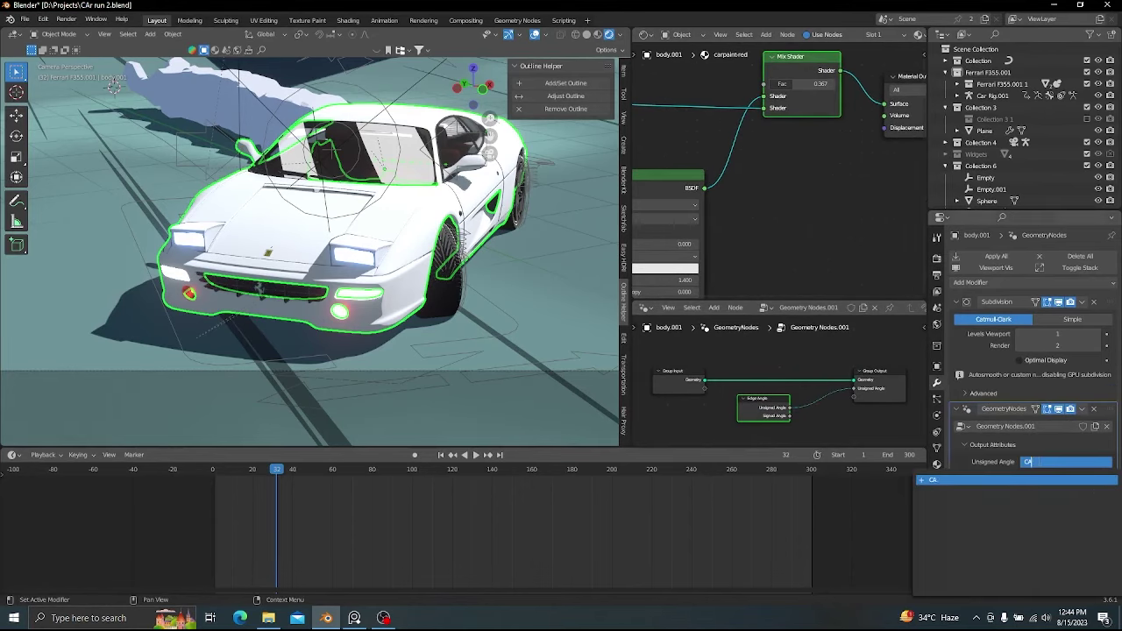
pyautogui.write('vity')
pyautogui.press('Return')
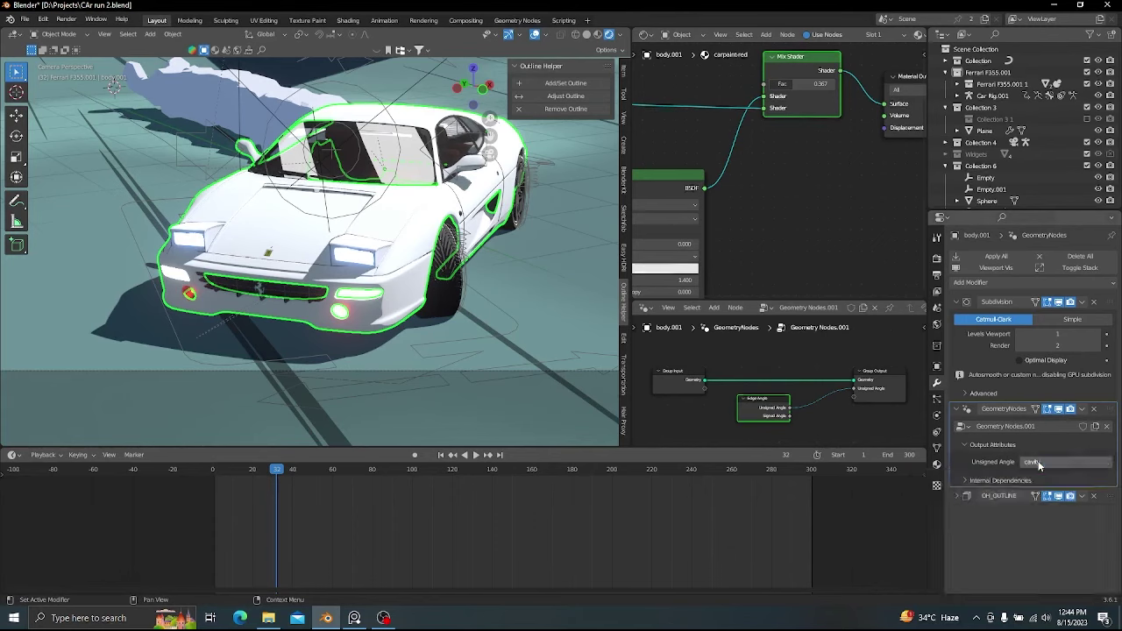
# - Add an Attribute node named "cavity" to the carpaint-red material, preview it on the car and hide the overlays
pyautogui.hotkey('shift', 'a')
pyautogui.click(835, 226)
pyautogui.write('att')
pyautogui.press('Return')
pyautogui.click(771, 174)
pyautogui.click(821, 239)
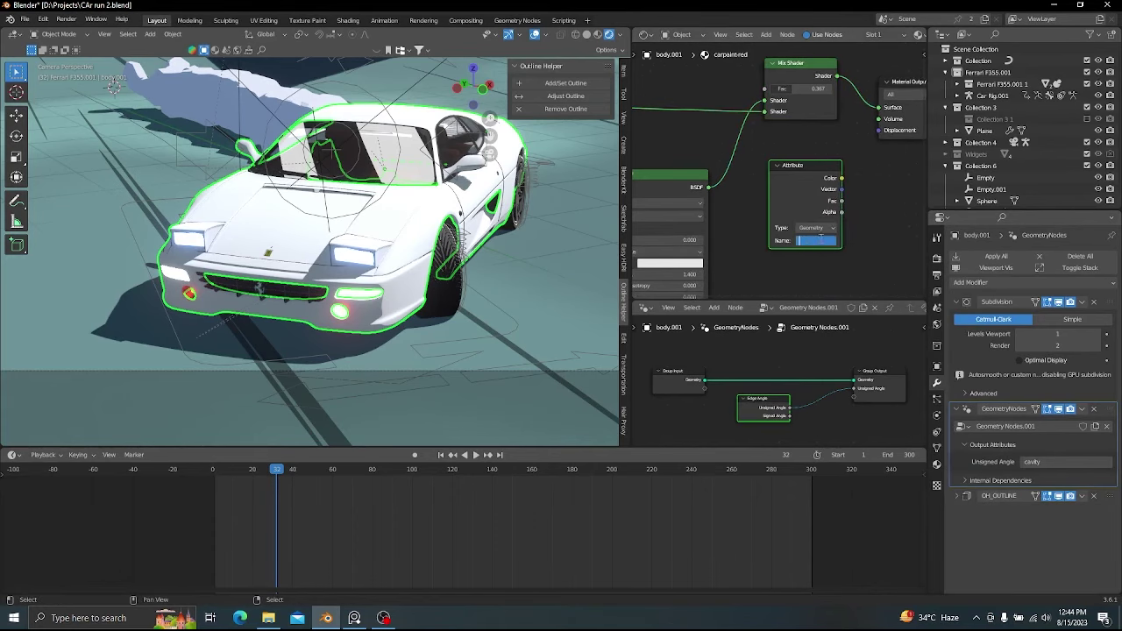
pyautogui.keyDown('ctrl'); pyautogui.keyDown('shift'); pyautogui.click(807, 194); pyautogui.keyUp('shift'); pyautogui.keyUp('ctrl')
pyautogui.hotkey('shift', 'alt', 'z')
# - Move the Attribute node above the Add mix node that feeds Hue/Saturation/Value
pyautogui.moveTo(772, 126); pyautogui.dragTo(837, 167, button='middle')
pyautogui.scroll(-3, 837, 167)
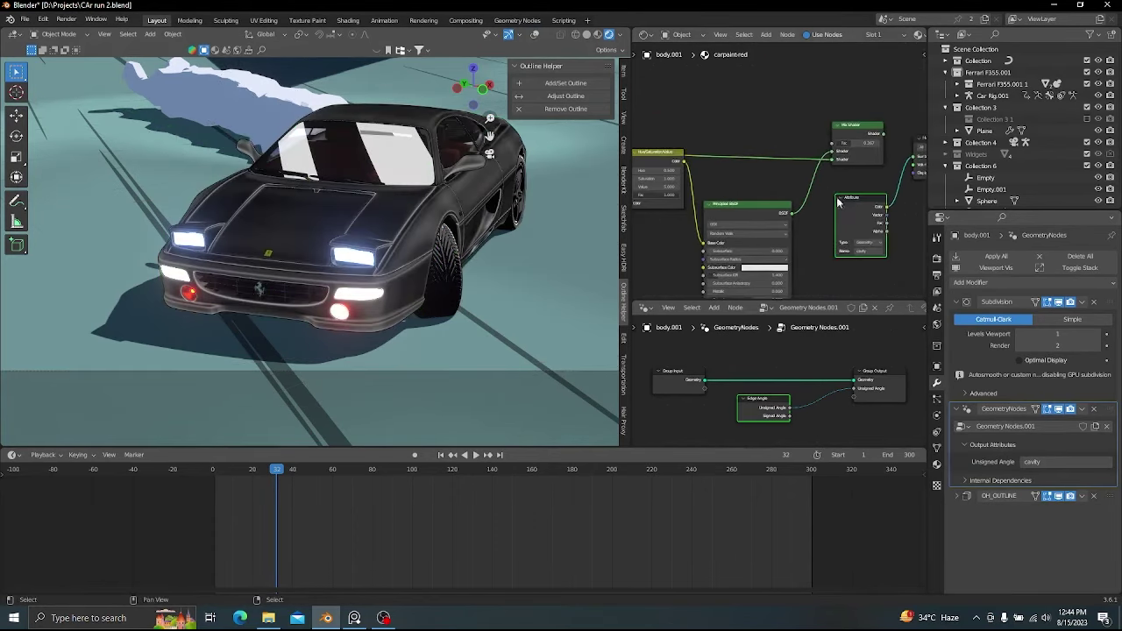
pyautogui.moveTo(695, 87); pyautogui.dragTo(853, 94, button='middle')
pyautogui.moveTo(853, 95); pyautogui.dragTo(712, 70)
pyautogui.moveTo(660, 148); pyautogui.dragTo(840, 149, button='middle')
pyautogui.scroll(-5, 840, 149)
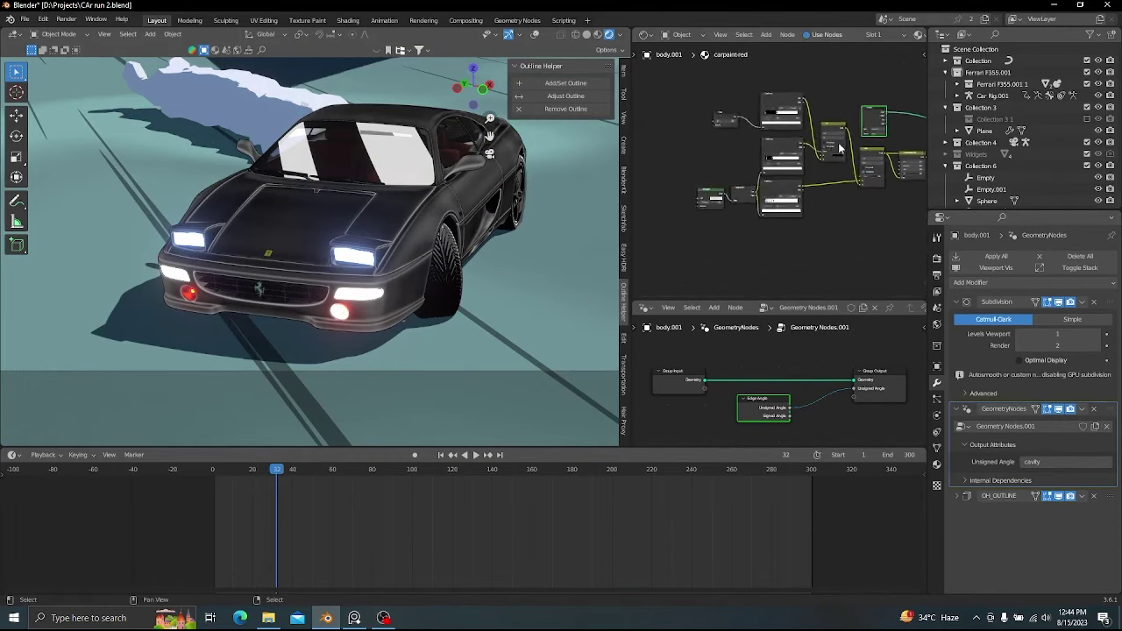
pyautogui.moveTo(852, 212); pyautogui.dragTo(878, 207)
pyautogui.press('g')
pyautogui.click(823, 191)
pyautogui.moveTo(822, 187); pyautogui.dragTo(751, 184, button='middle')
# - Preview the paint color, duplicate the Add mix node after the original and feed the cavity attribute's Color into its B input
pyautogui.keyDown('ctrl'); pyautogui.keyDown('shift'); pyautogui.click(714, 180); pyautogui.keyUp('shift'); pyautogui.keyUp('ctrl')
pyautogui.scroll(2, 751, 183)
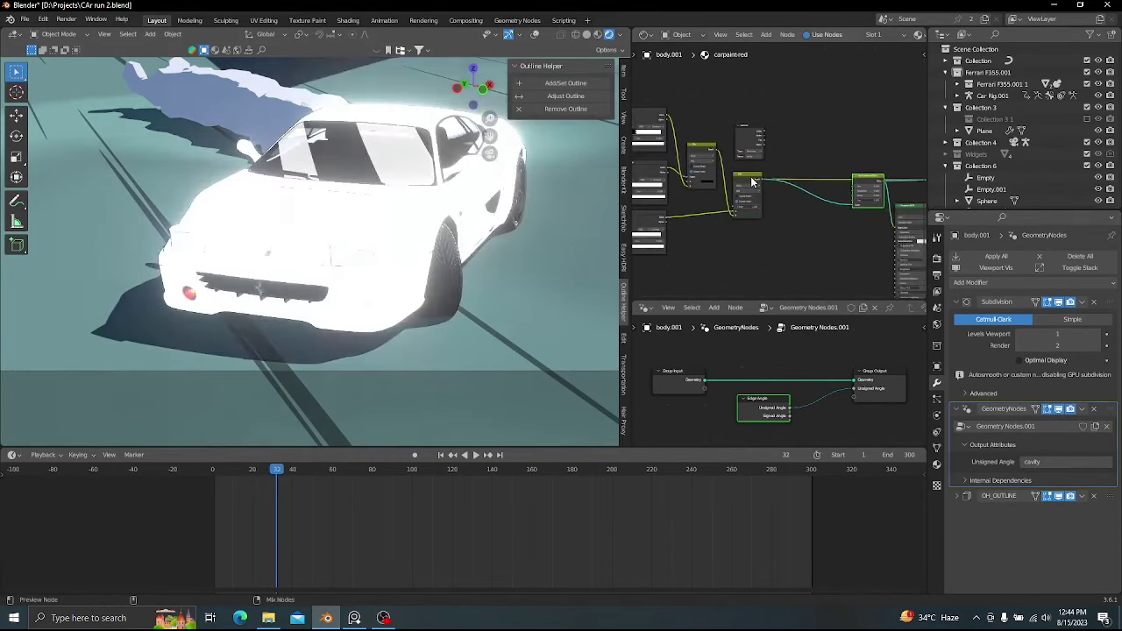
pyautogui.scroll(2, 776, 178)
pyautogui.scroll(2, 733, 201)
pyautogui.hotkey('shift', 'd')
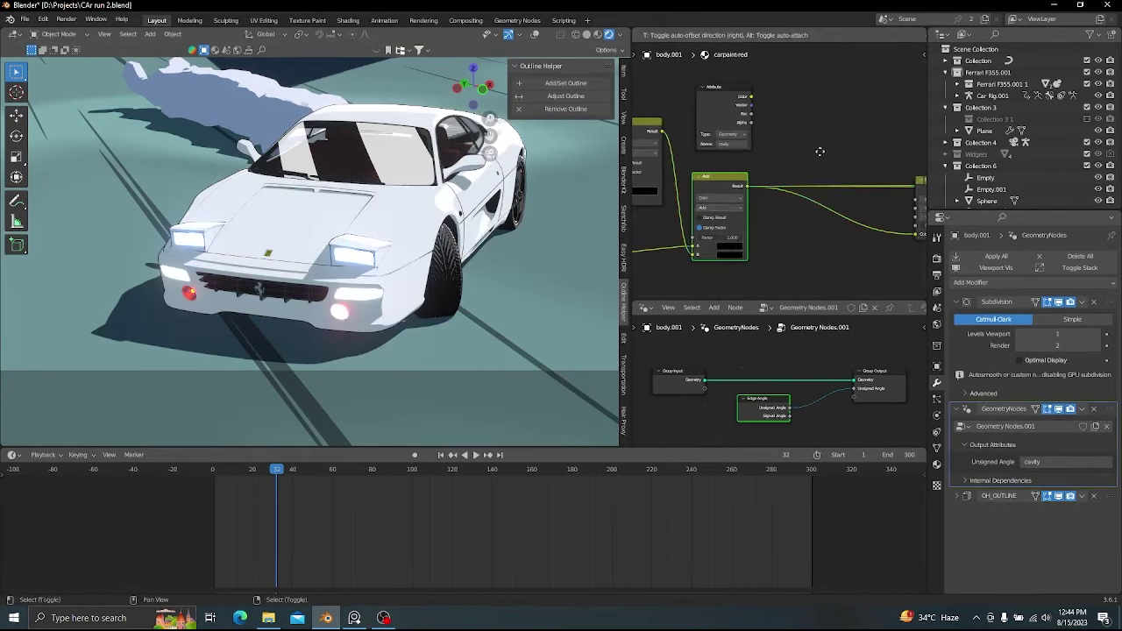
pyautogui.click(844, 136)
pyautogui.moveTo(751, 98); pyautogui.dragTo(808, 184)
pyautogui.scroll(3, 819, 185)
pyautogui.scroll(1, 561, 197)
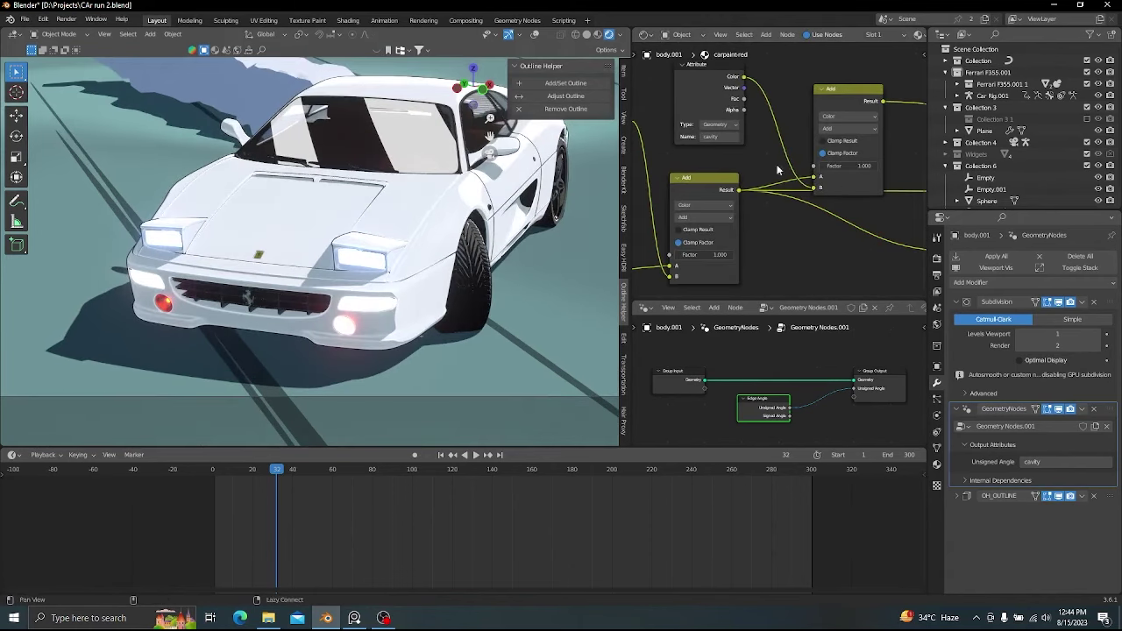
# - Switch the duplicated mix node to Overlay blending and set its factor to 0
pyautogui.scroll(2, 780, 172)
pyautogui.moveTo(704, 211); pyautogui.dragTo(682, 238, button='middle')
pyautogui.scroll(1, 822, 151)
pyautogui.click(823, 151)
pyautogui.click(830, 312)
pyautogui.moveTo(852, 194); pyautogui.dragTo(815, 194)
pyautogui.scroll(-3, 783, 172)
# - Preview the cavity attribute and insert a Color Ramp on its Color output
pyautogui.keyDown('ctrl'); pyautogui.keyDown('shift'); pyautogui.click(714, 118); pyautogui.keyUp('shift'); pyautogui.keyUp('ctrl')
pyautogui.moveTo(720, 116); pyautogui.dragTo(758, 151, button='middle')
pyautogui.moveTo(745, 151); pyautogui.dragTo(682, 123)
pyautogui.hotkey('shift', 'a')
pyautogui.click(749, 91)
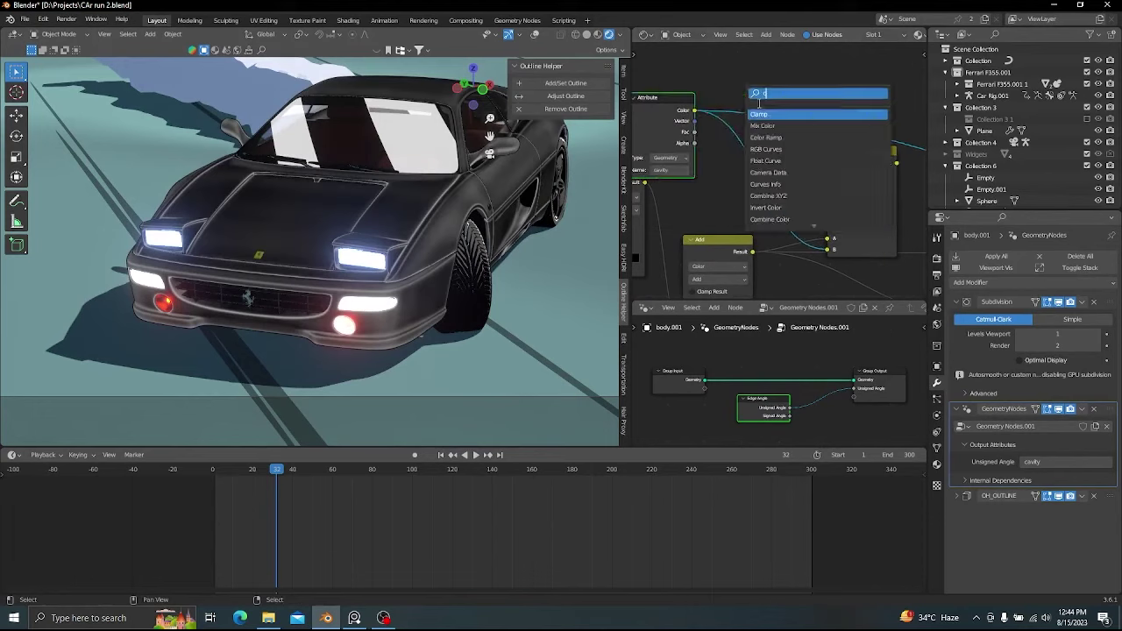
pyautogui.click(771, 136)
pyautogui.click(768, 93)
# - Set the cavity Color Ramp to Constant interpolation and move its white stop to 0.245
pyautogui.click(832, 89)
pyautogui.click(832, 146)
pyautogui.moveTo(843, 103); pyautogui.dragTo(795, 105)
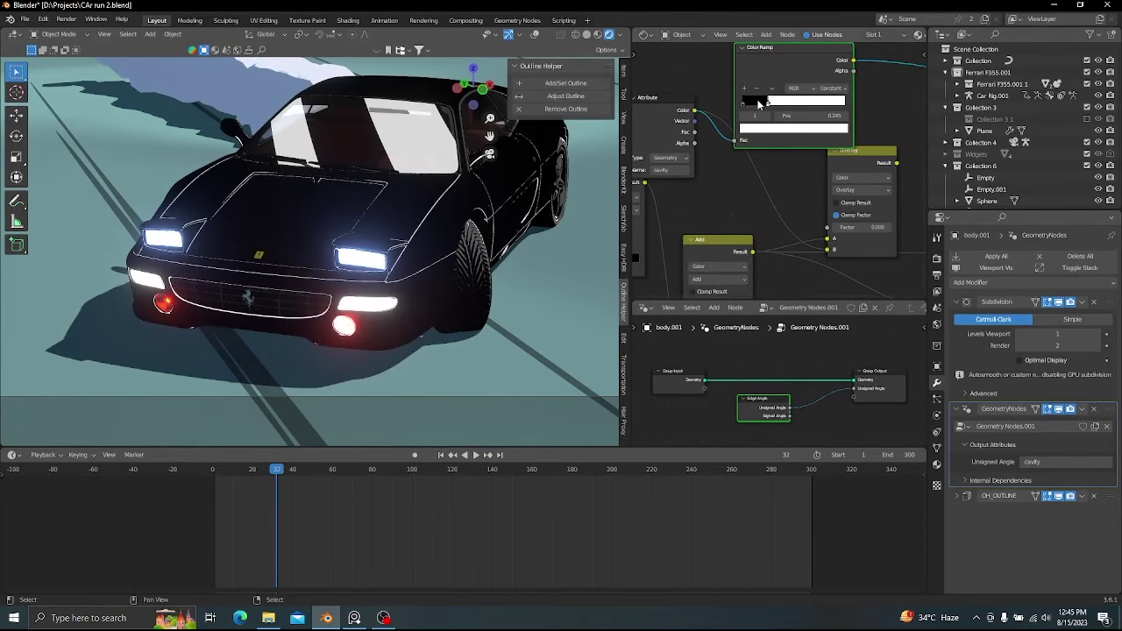
# - Shift the Overlay mix node clear of the Color Ramp, set its factor to 1.000 and its blending to Add
pyautogui.keyDown('ctrl'); pyautogui.moveTo(759, 104); pyautogui.dragTo(825, 124, button='middle'); pyautogui.keyUp('ctrl')
pyautogui.moveTo(844, 158); pyautogui.dragTo(865, 146)
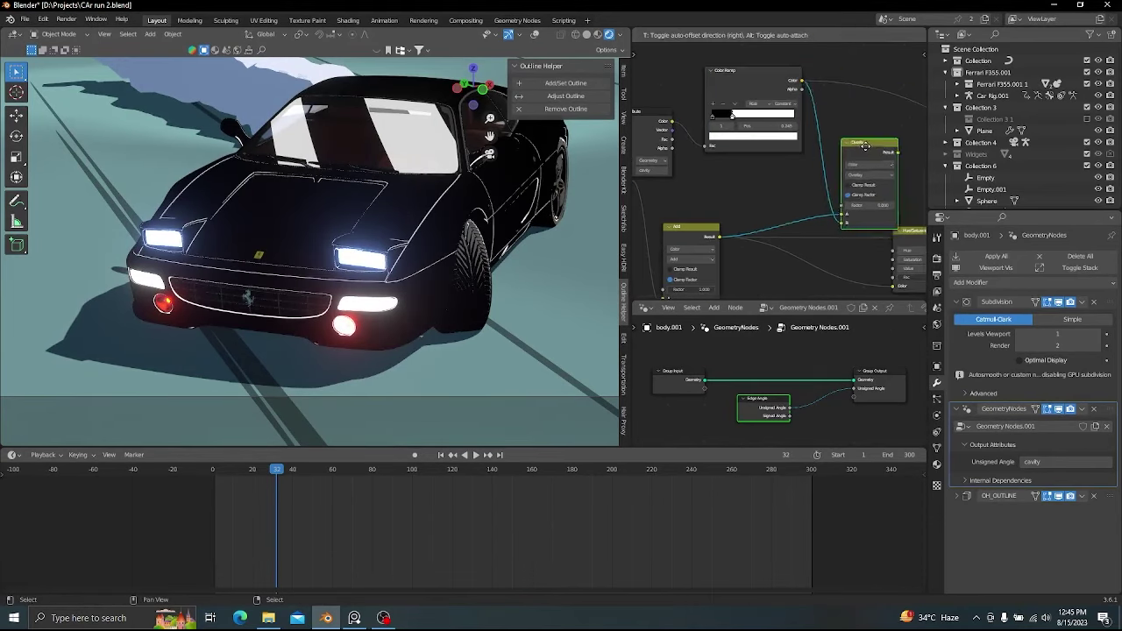
pyautogui.scroll(3, 789, 175)
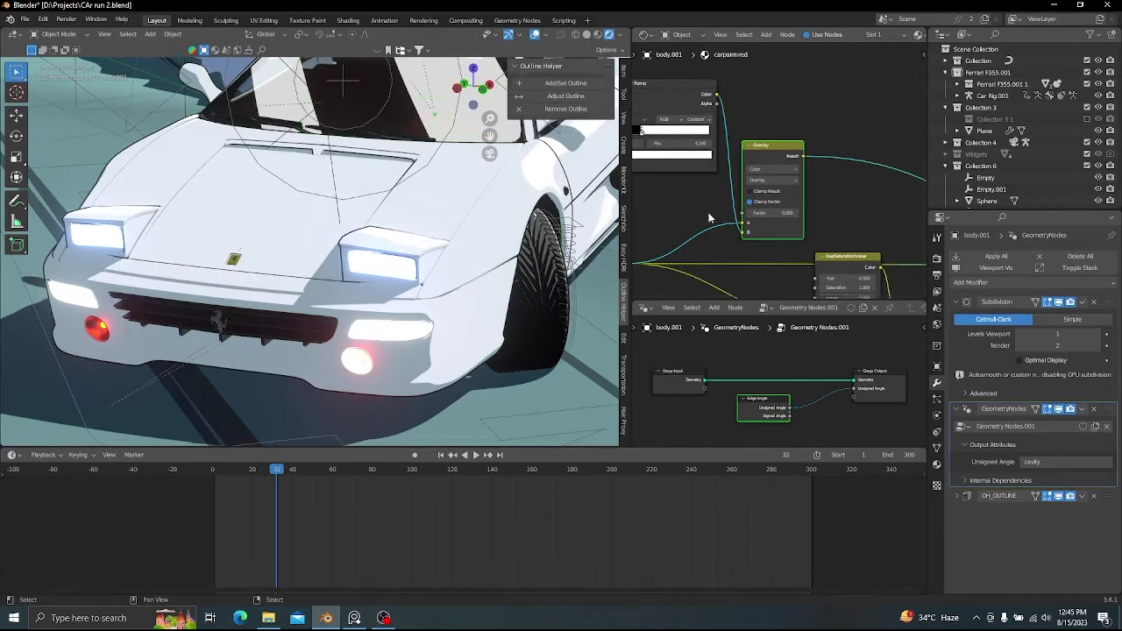
pyautogui.click(740, 185)
pyautogui.click(741, 189)
pyautogui.moveTo(771, 238); pyautogui.dragTo(728, 238)
pyautogui.click(756, 188)
pyautogui.click(757, 323)
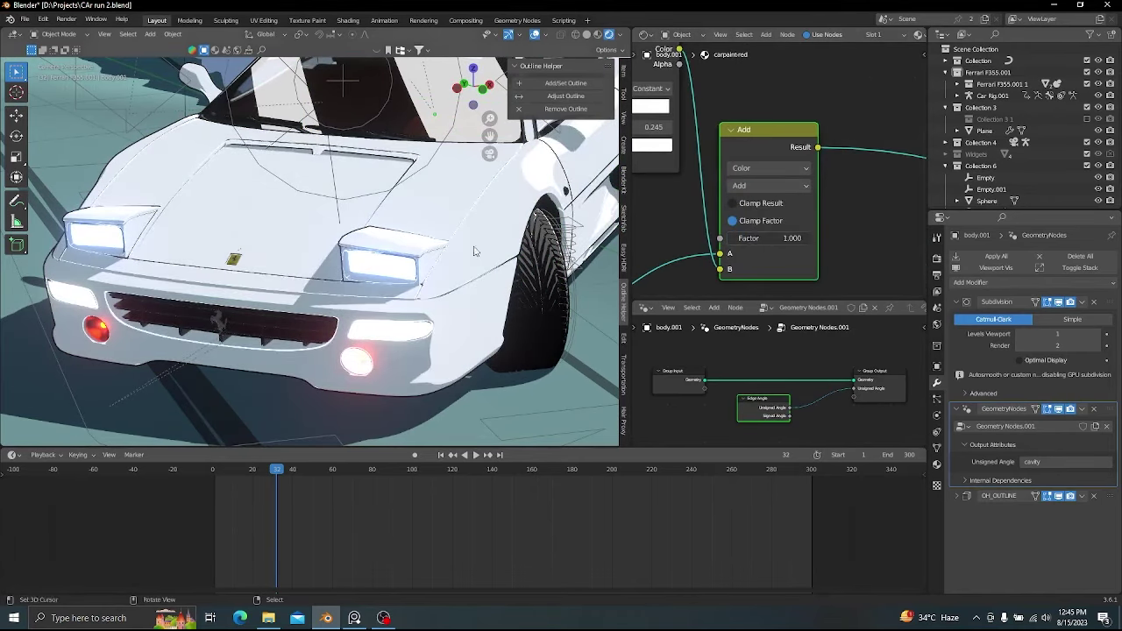
# - Look through the camera and change the cavity mix node's blending to Multiply
pyautogui.press('KP_0')
pyautogui.click(766, 186)
pyautogui.click(794, 236)
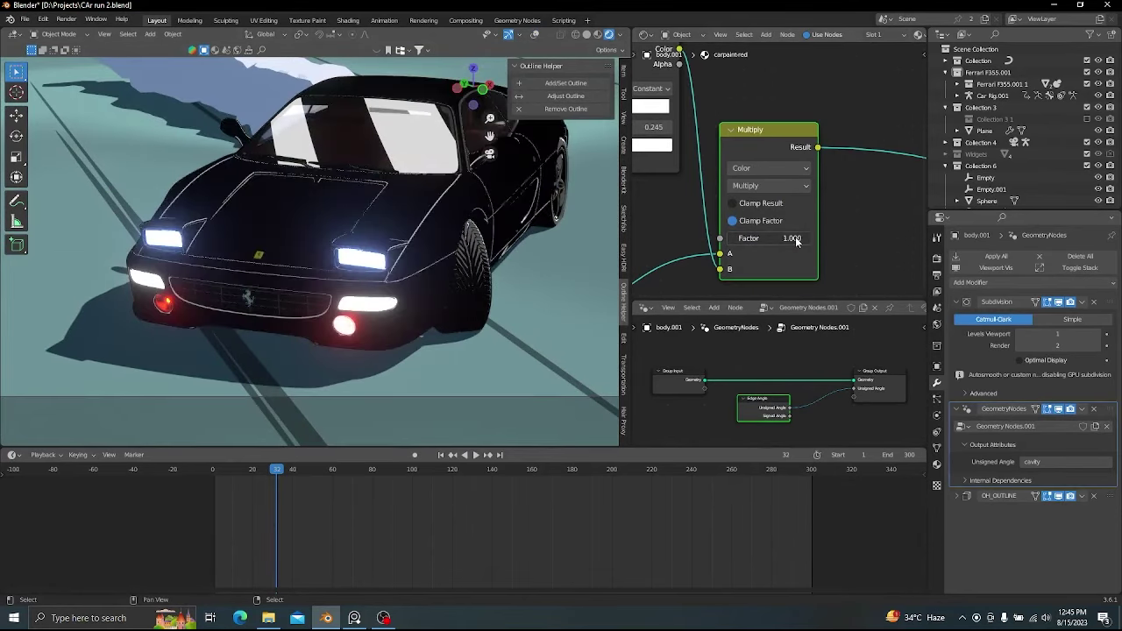
# - Rearrange the cavity nodes and insert an Invert Color node between the Color Ramp and the Multiply node
pyautogui.scroll(-4, 719, 105)
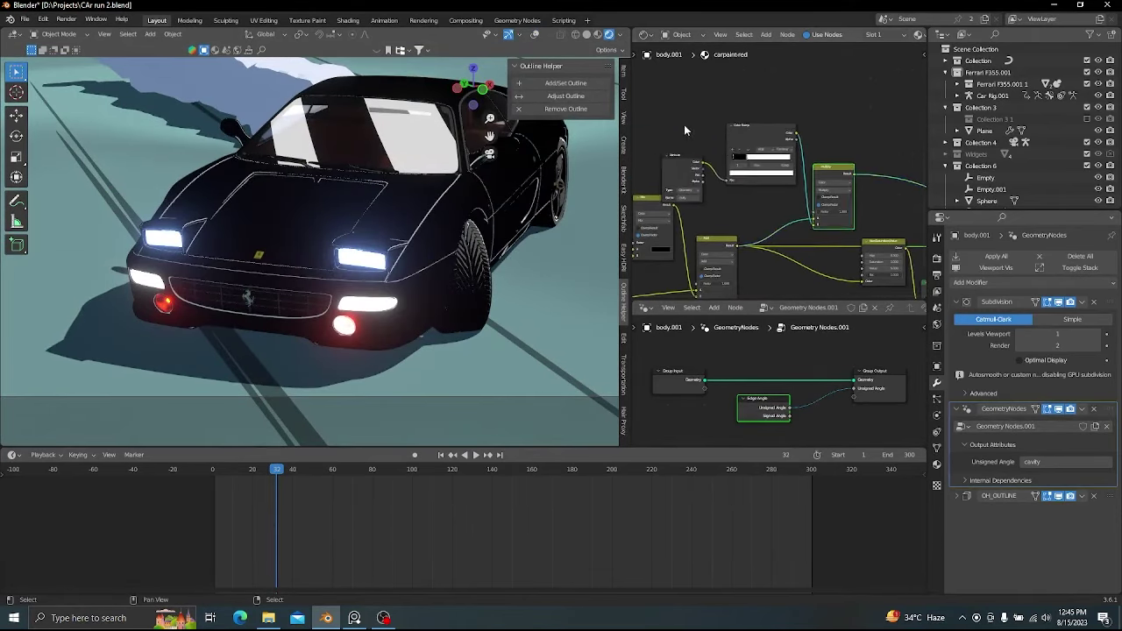
pyautogui.moveTo(684, 124); pyautogui.dragTo(789, 167)
pyautogui.press('g')
pyautogui.click(734, 116)
pyautogui.hotkey('shift', 'a')
pyautogui.click(733, 116)
pyautogui.press('Return')
pyautogui.click(755, 129)
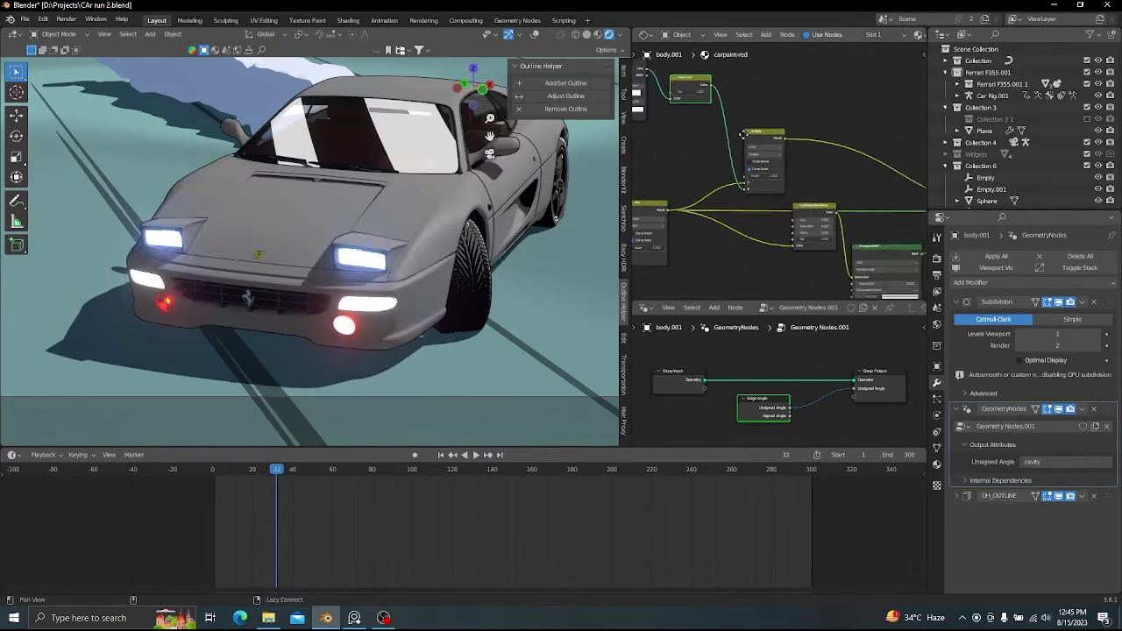
# - Adjust the cavity Multiply node's factor while checking the edge lines on the car
pyautogui.scroll(3, 772, 167)
pyautogui.scroll(1, 526, 210)
pyautogui.moveTo(766, 186)
pyautogui.mouseDown()
pyautogui.moveTo(701, 186)
pyautogui.moveTo(771, 186)
pyautogui.mouseUp()
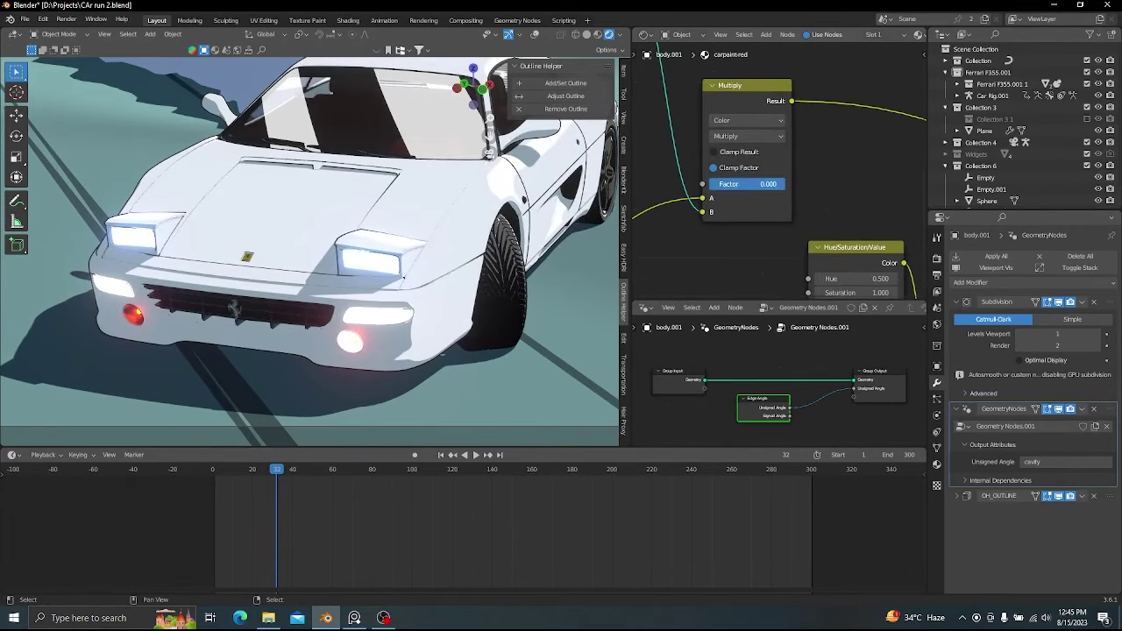
# - Connect the Multiply result to the Hue/Saturation/Value Color input and to the Mix Shader's first shader input
pyautogui.scroll(-3, 754, 140)
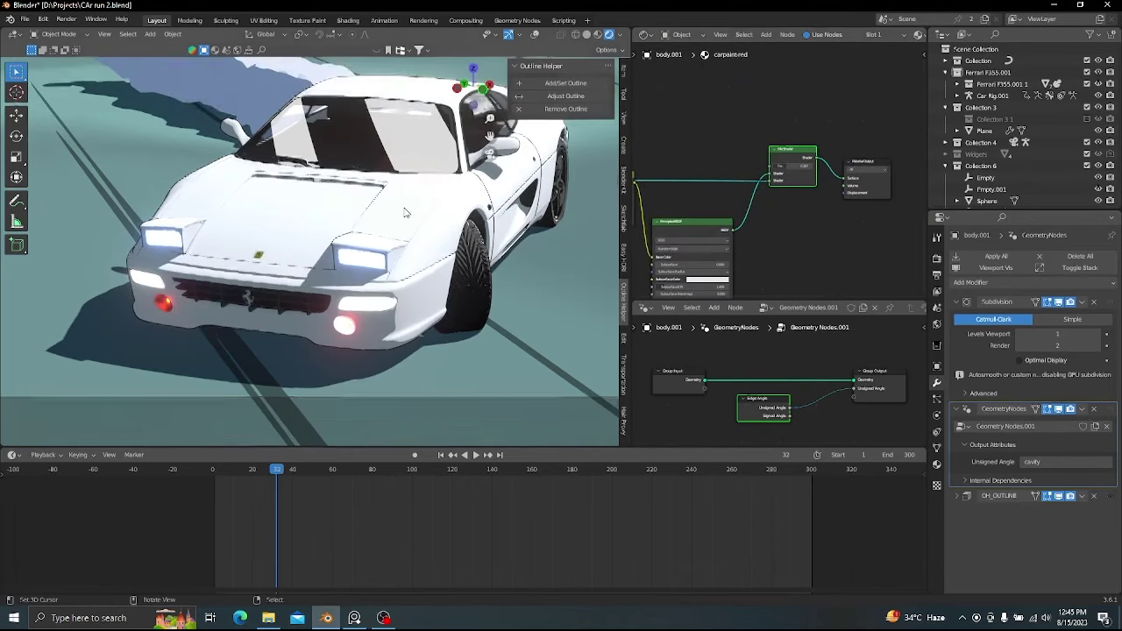
pyautogui.scroll(-3, 756, 138)
pyautogui.moveTo(700, 128); pyautogui.dragTo(722, 165, button='middle')
pyautogui.scroll(1, 717, 140)
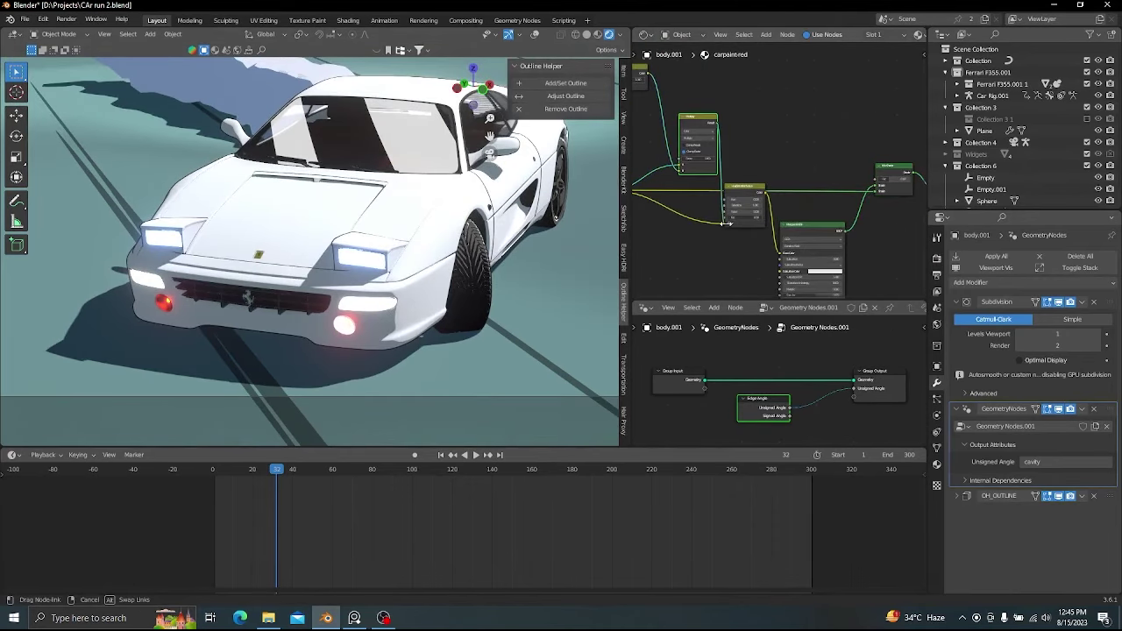
pyautogui.moveTo(725, 224); pyautogui.dragTo(725, 224)
pyautogui.moveTo(690, 130); pyautogui.dragTo(687, 132)
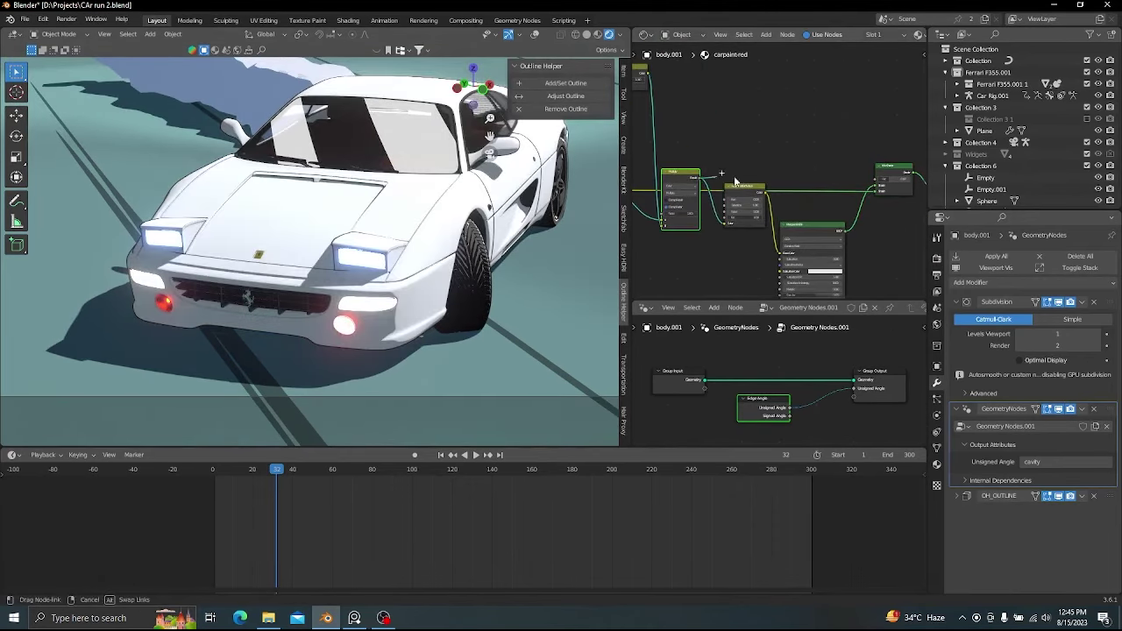
pyautogui.moveTo(874, 198); pyautogui.dragTo(875, 191)
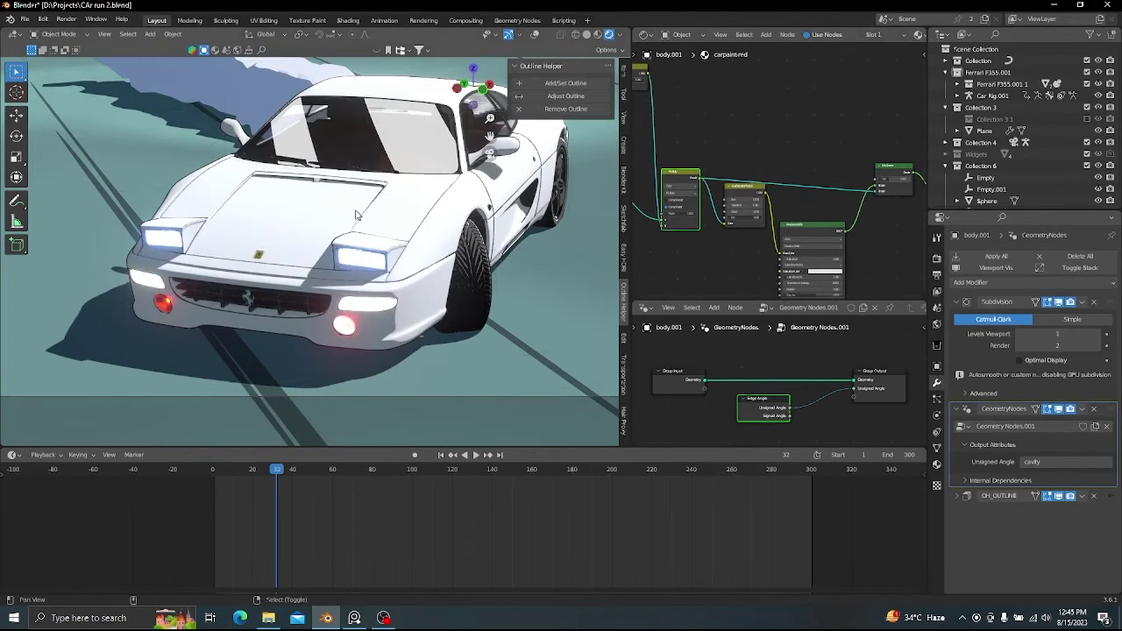
# - Play the animation to frame 113 and raise the Mix Shader's factor to about 0.8
pyautogui.press('space')
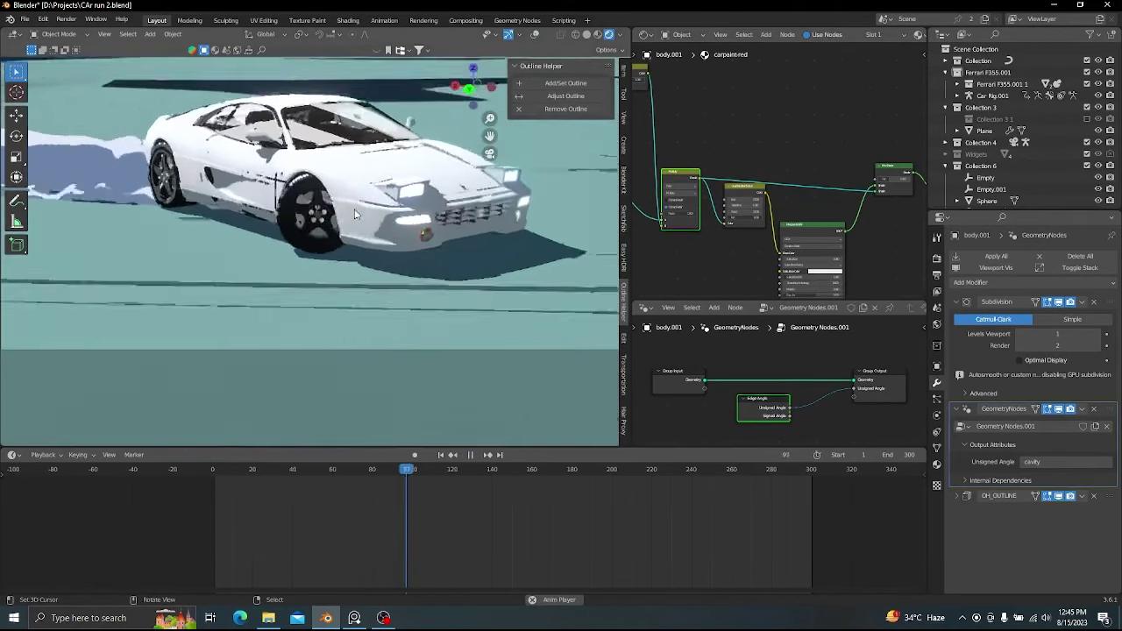
pyautogui.press('space')
pyautogui.scroll(-2, 355, 215)
pyautogui.moveTo(845, 196); pyautogui.dragTo(760, 210, button='middle')
pyautogui.scroll(5, 760, 210)
pyautogui.scroll(3, 237, 229)
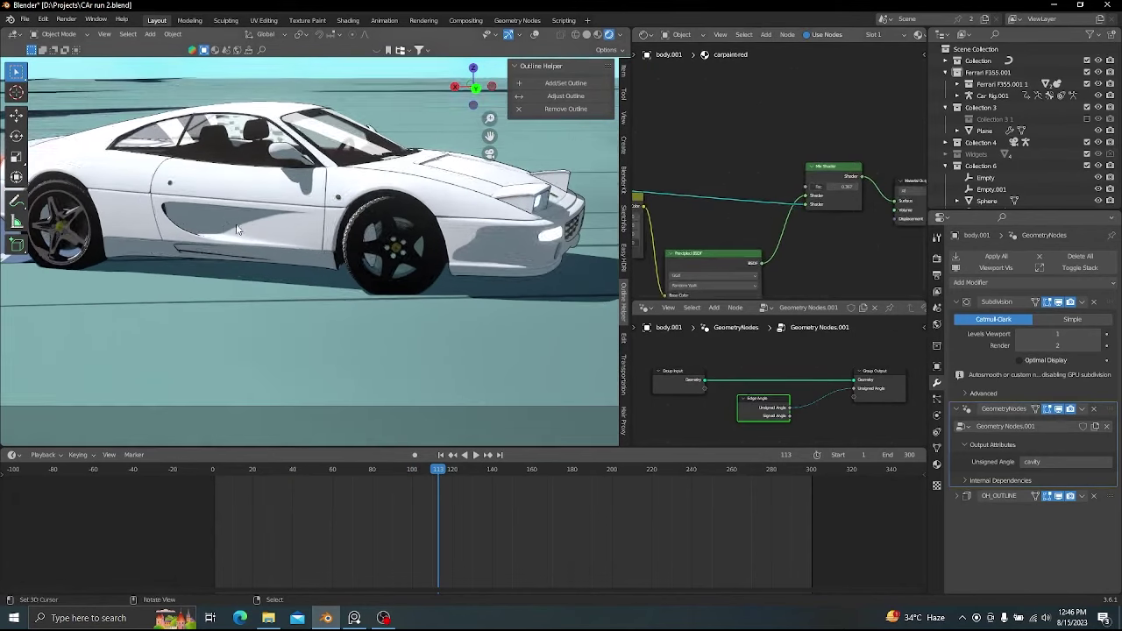
pyautogui.moveTo(859, 190); pyautogui.dragTo(892, 190)
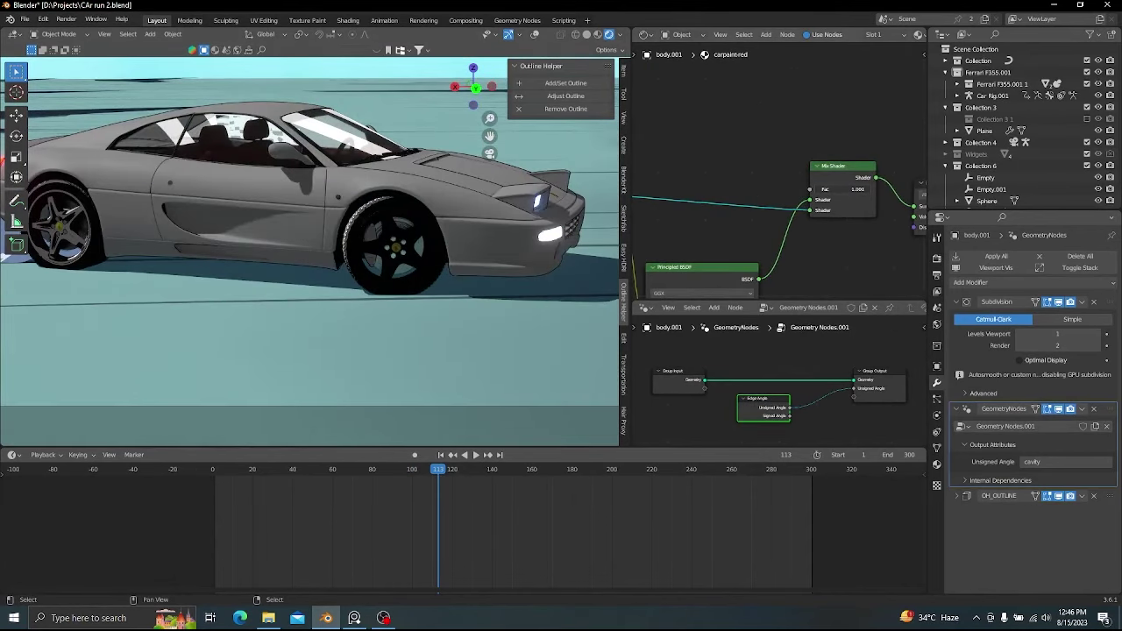
# - Play the animation with the new paint mix and go back to frame 110
pyautogui.press('space')
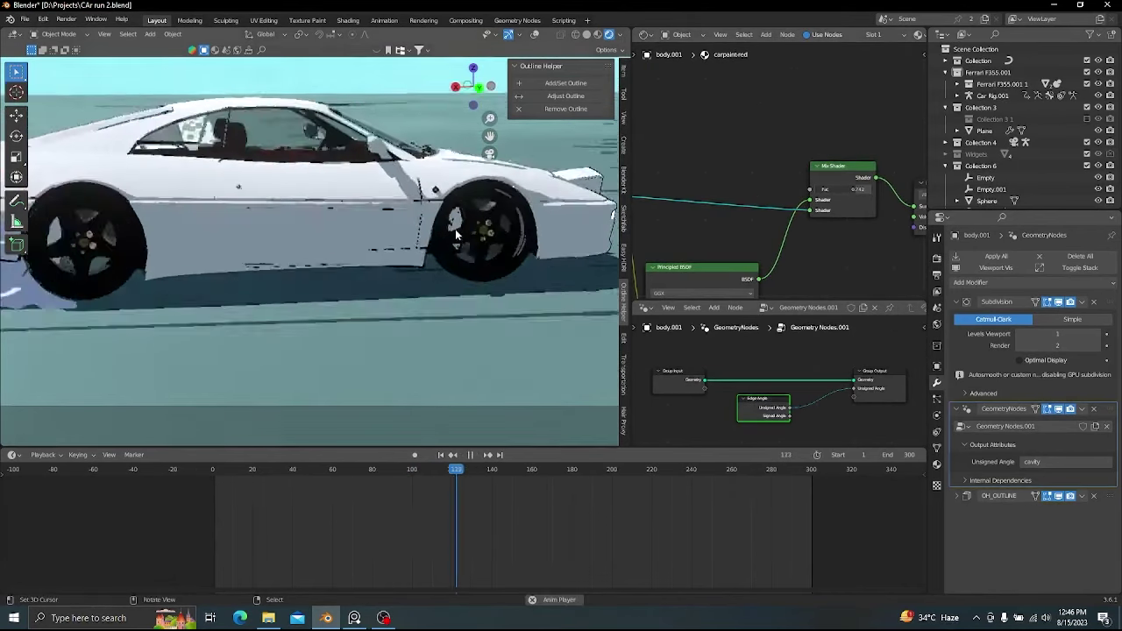
pyautogui.scroll(-3, 454, 229)
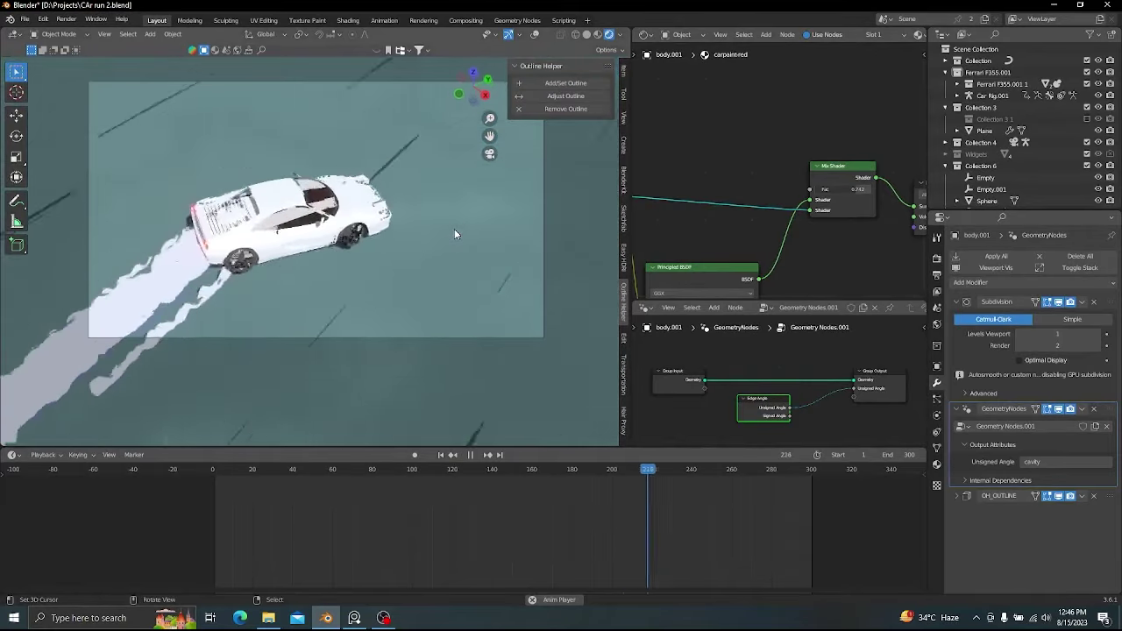
pyautogui.moveTo(501, 471); pyautogui.dragTo(432, 473)
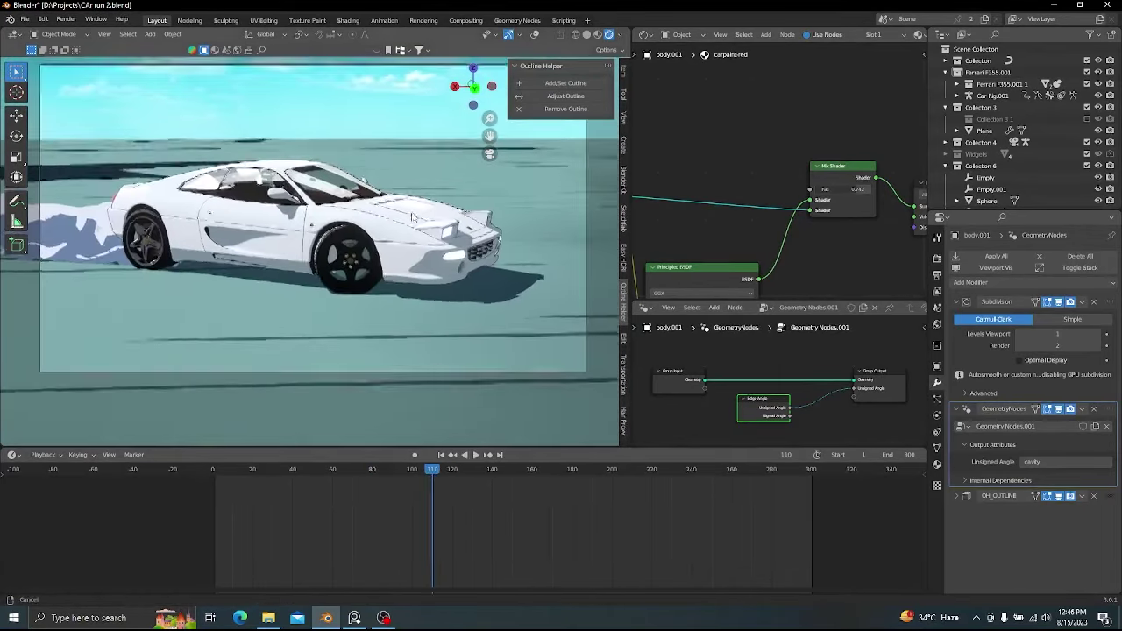
# - Save the file, render frame 110 and close the render result
pyautogui.hotkey('ctrl', 's')
pyautogui.press('F12')
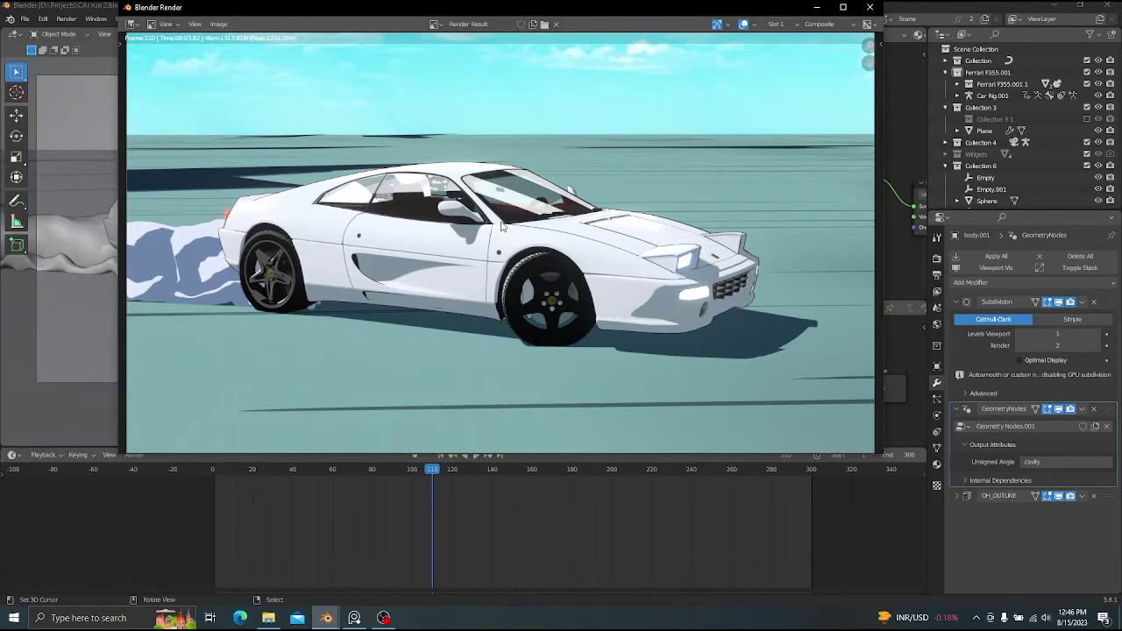
pyautogui.press('Escape')
# - Switch to the Compositing workspace and examine the composited frame full screen
pyautogui.click(466, 20)
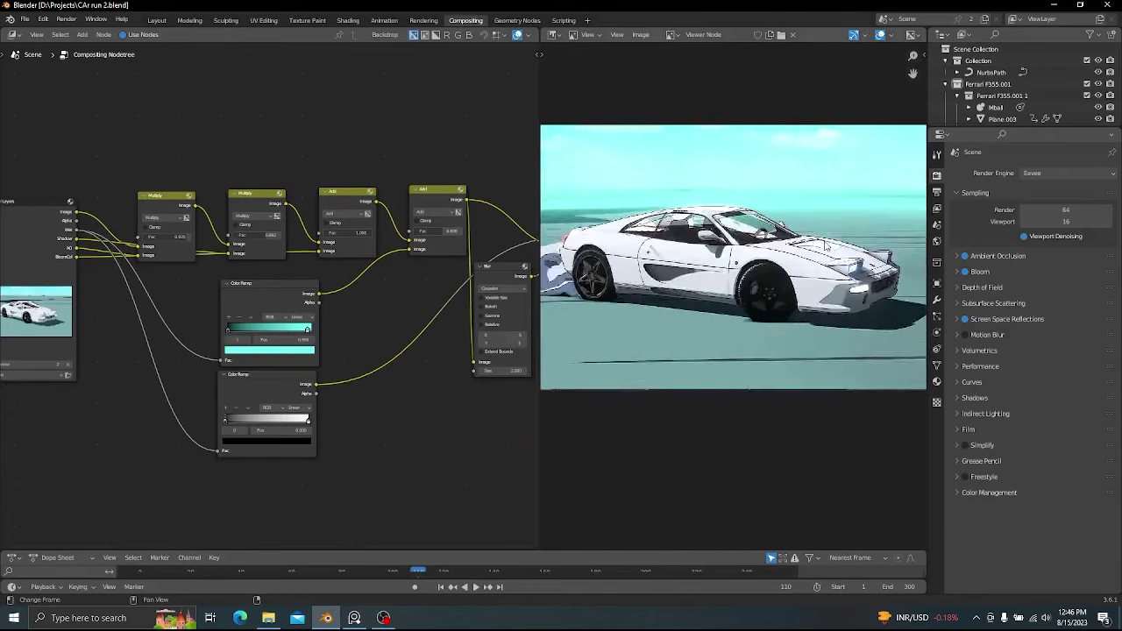
pyautogui.scroll(4, 825, 241)
pyautogui.scroll(-5, 825, 241)
pyautogui.hotkey('ctrl', 'alt', 'space')
pyautogui.scroll(3, 822, 238)
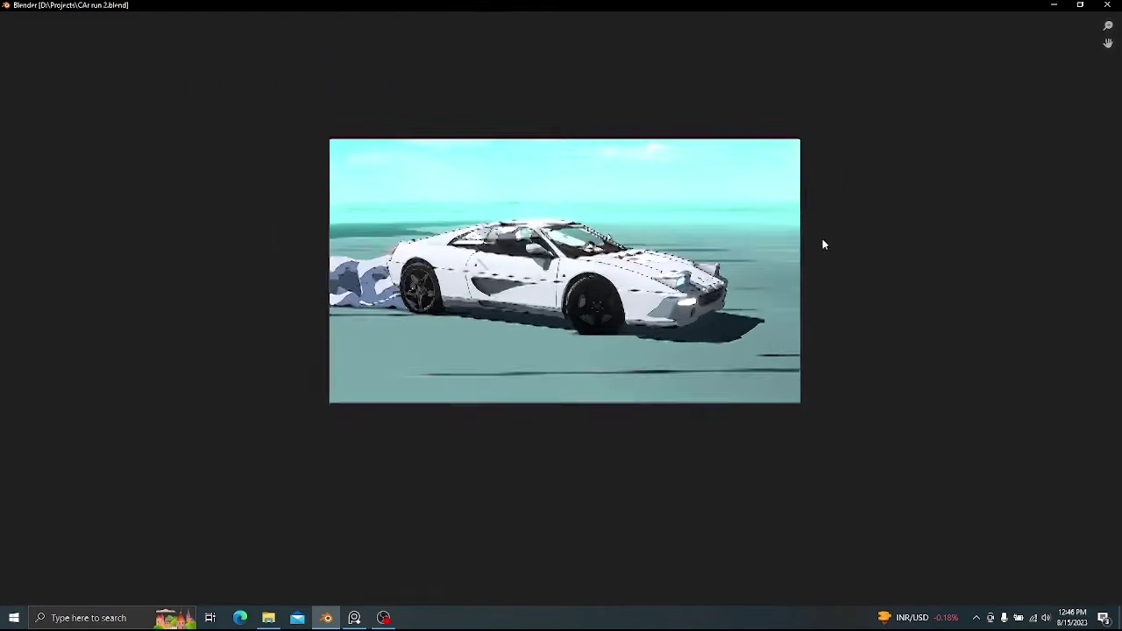
pyautogui.moveTo(822, 239); pyautogui.dragTo(810, 263, button='middle')
pyautogui.scroll(1, 810, 265)
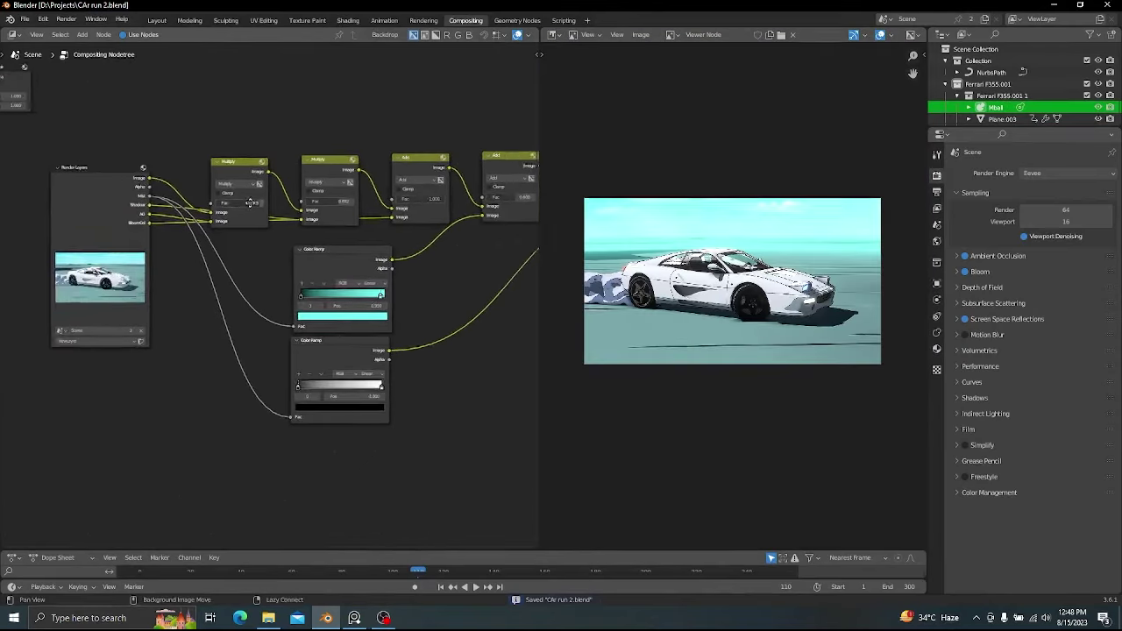
# - Preview the last filter node before the Composite output in the viewer to compare it with the raw render
pyautogui.scroll(2, 91, 222)
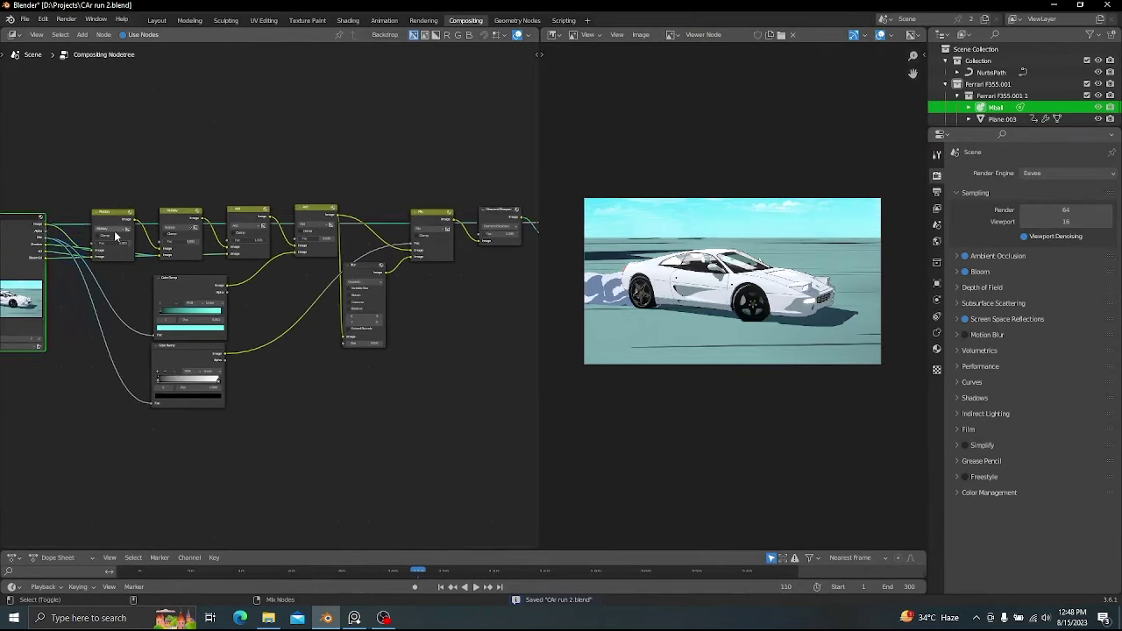
pyautogui.moveTo(406, 219); pyautogui.dragTo(314, 234, button='middle')
pyautogui.keyDown('ctrl'); pyautogui.keyDown('shift'); pyautogui.click(468, 227); pyautogui.keyUp('shift'); pyautogui.keyUp('ctrl')
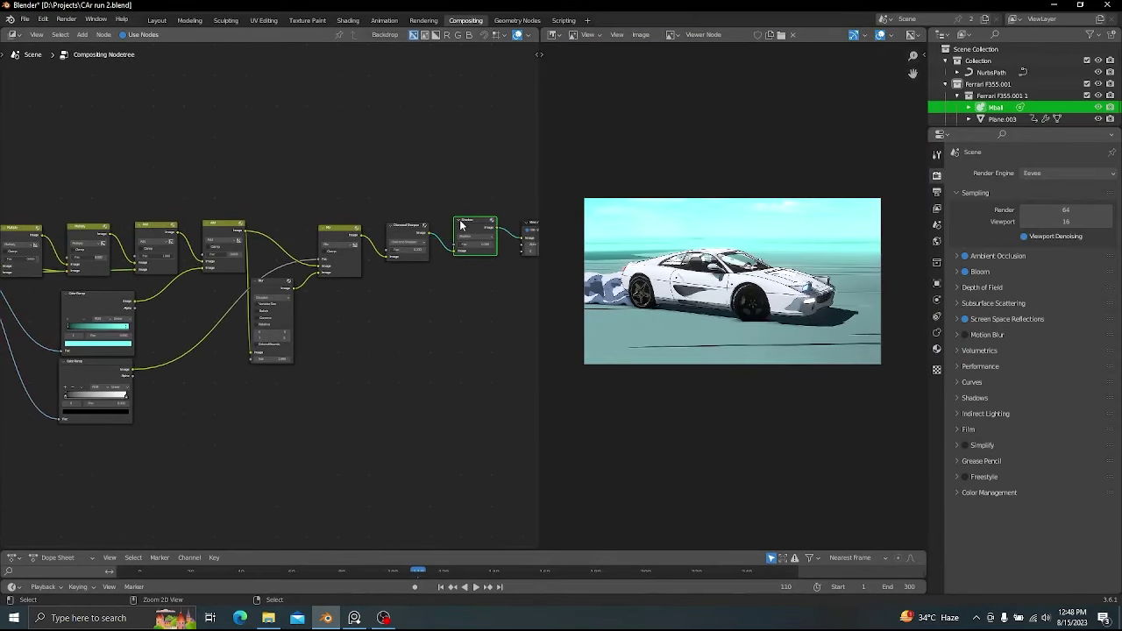
pyautogui.keyDown('ctrl'); pyautogui.keyDown('shift'); pyautogui.click(461, 226); pyautogui.keyUp('shift'); pyautogui.keyUp('ctrl')
pyautogui.scroll(1, 714, 295)
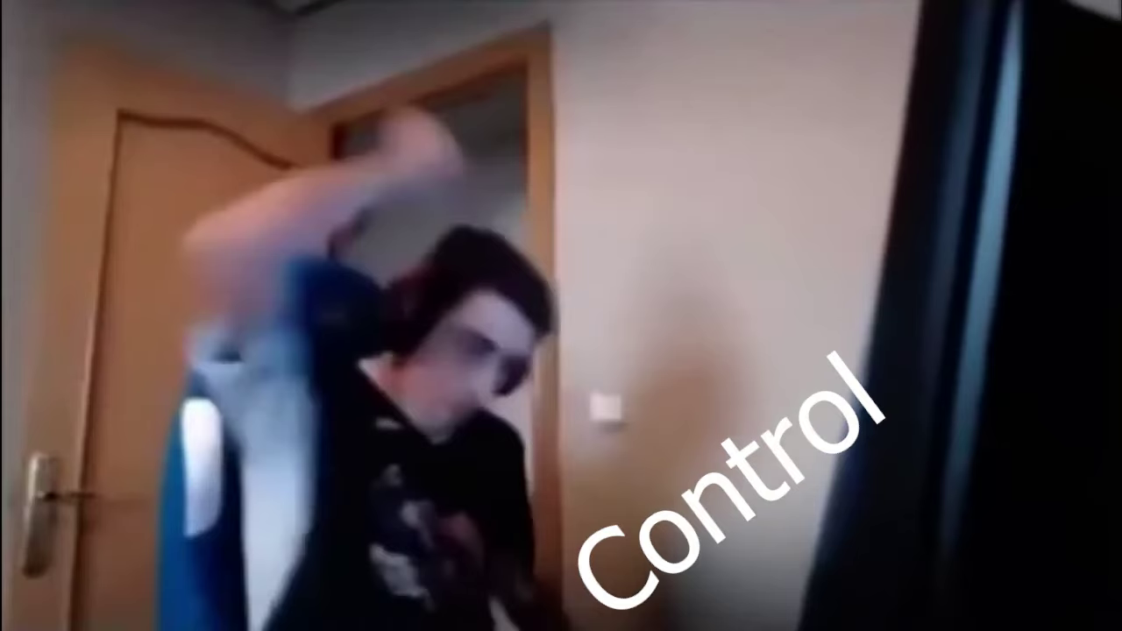